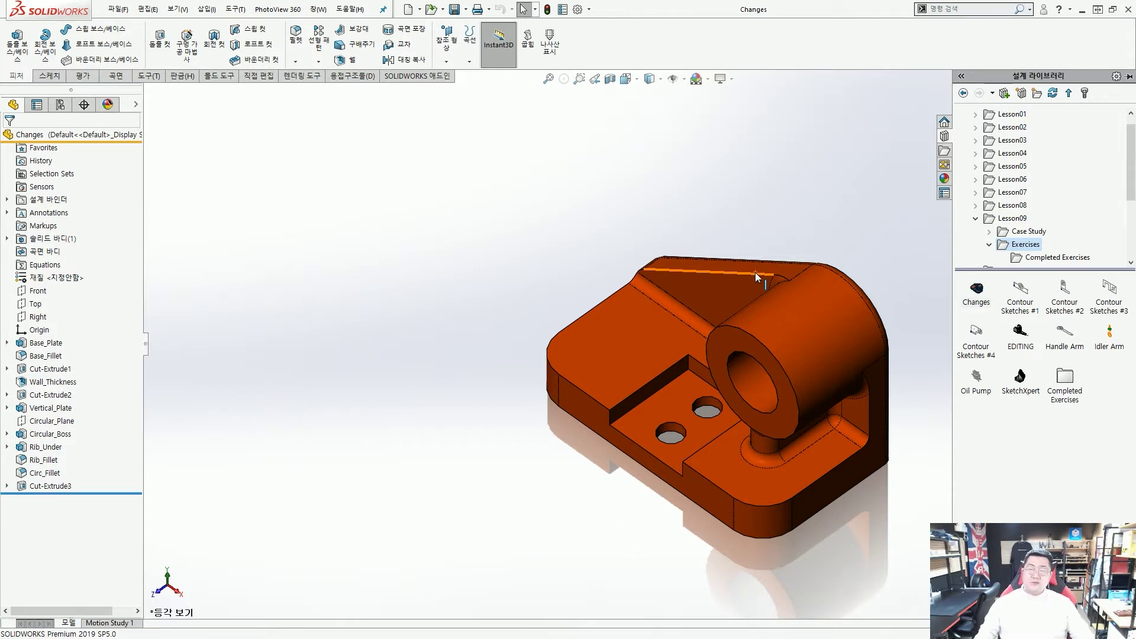
Examine the bracket from above and below, including the hollowed underside of the base and the recess with its two holes.
scroll(755, 272, "up", 3)
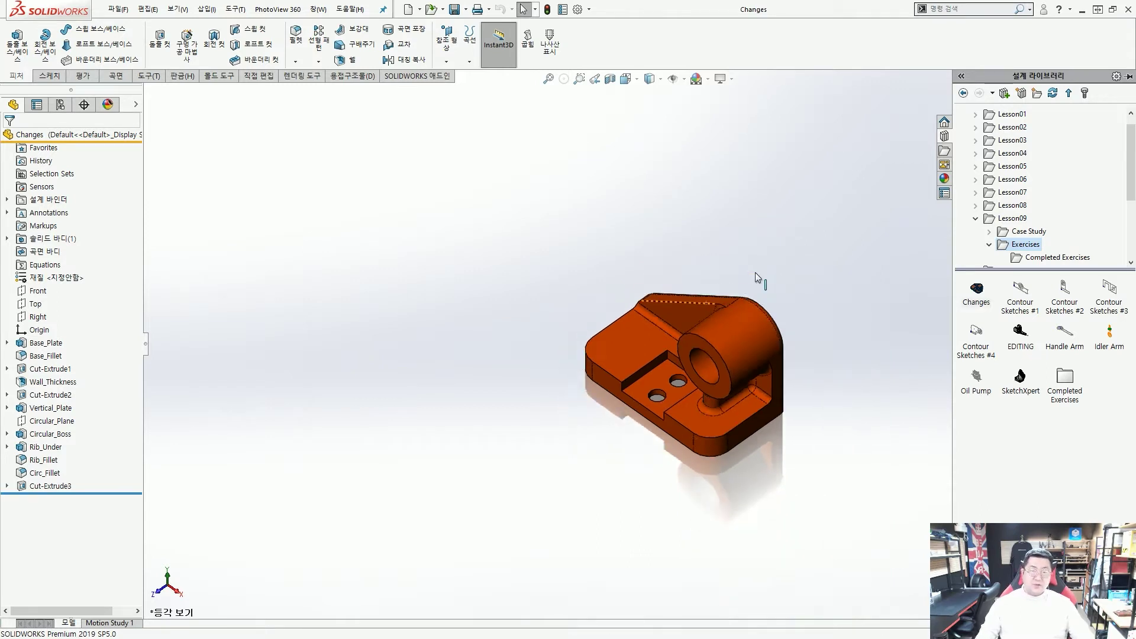
middle_click_drag(781, 349, 652, 239)
middle_click_drag(603, 344, 561, 339)
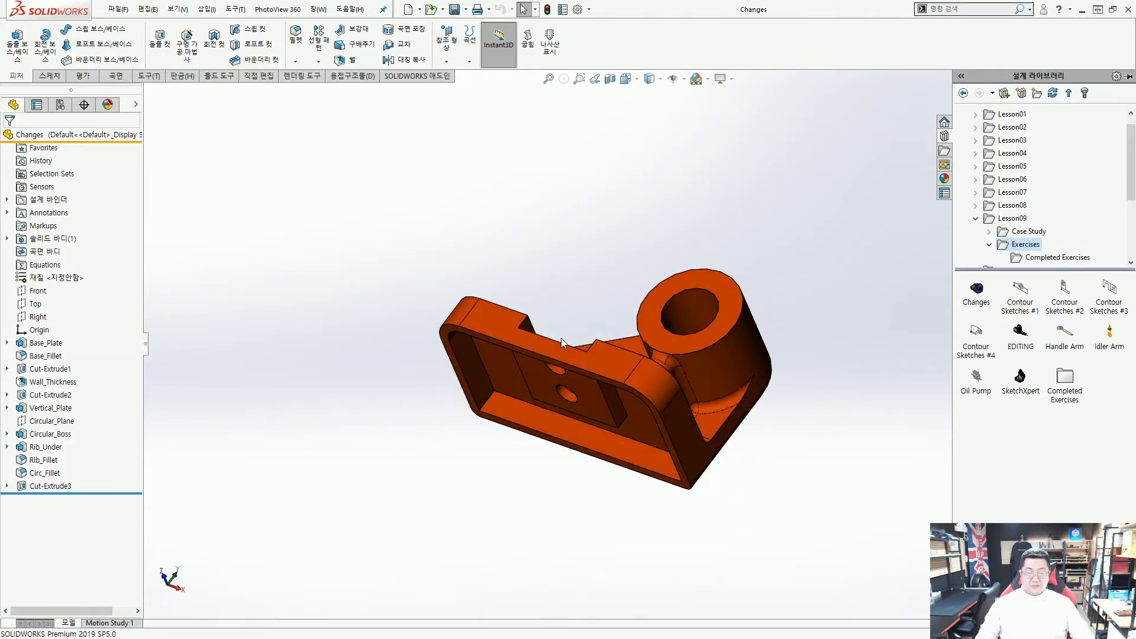
scroll(491, 382, "down", 2)
left_click(485, 388)
scroll(445, 321, "up", 2)
middle_click_drag(445, 322, 424, 418)
scroll(593, 337, "down", 3)
left_click(592, 337)
scroll(612, 370, "down", 2)
scroll(651, 364, "up", 2)
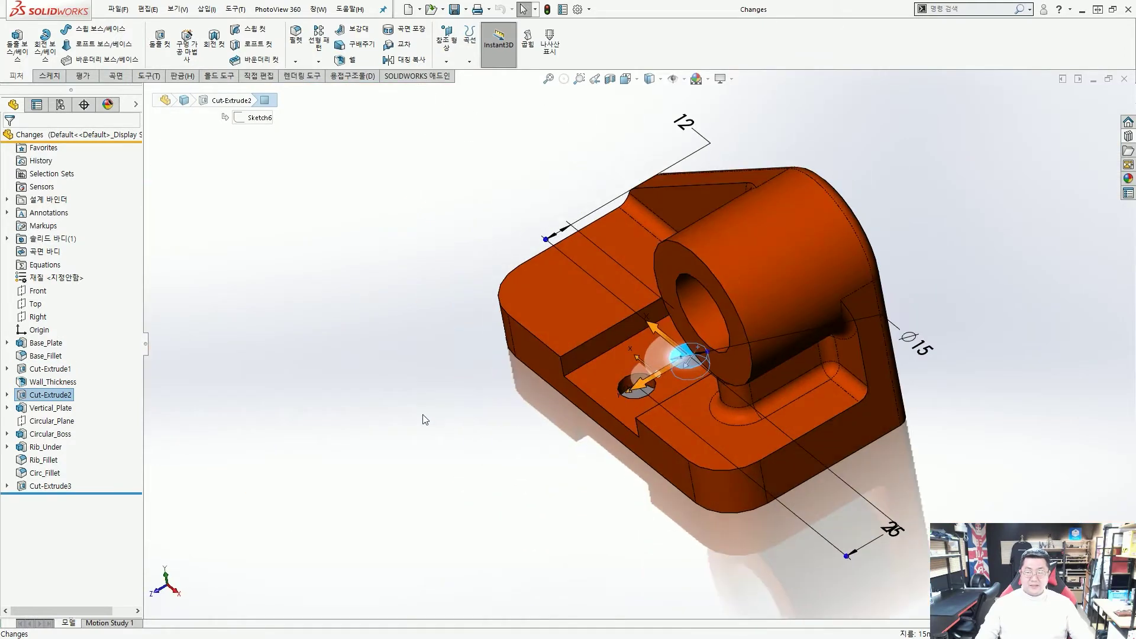
left_click(314, 419)
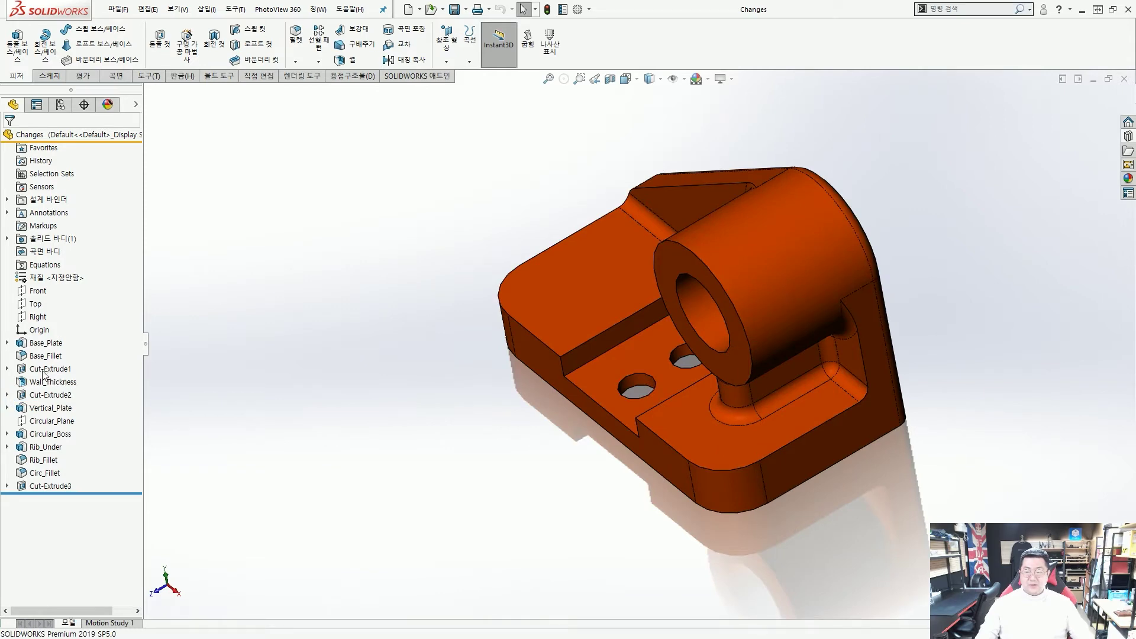
Delete the Cut-Extrude1 feature together with its absorbed sketch and its child features.
mouse_move(43, 374)
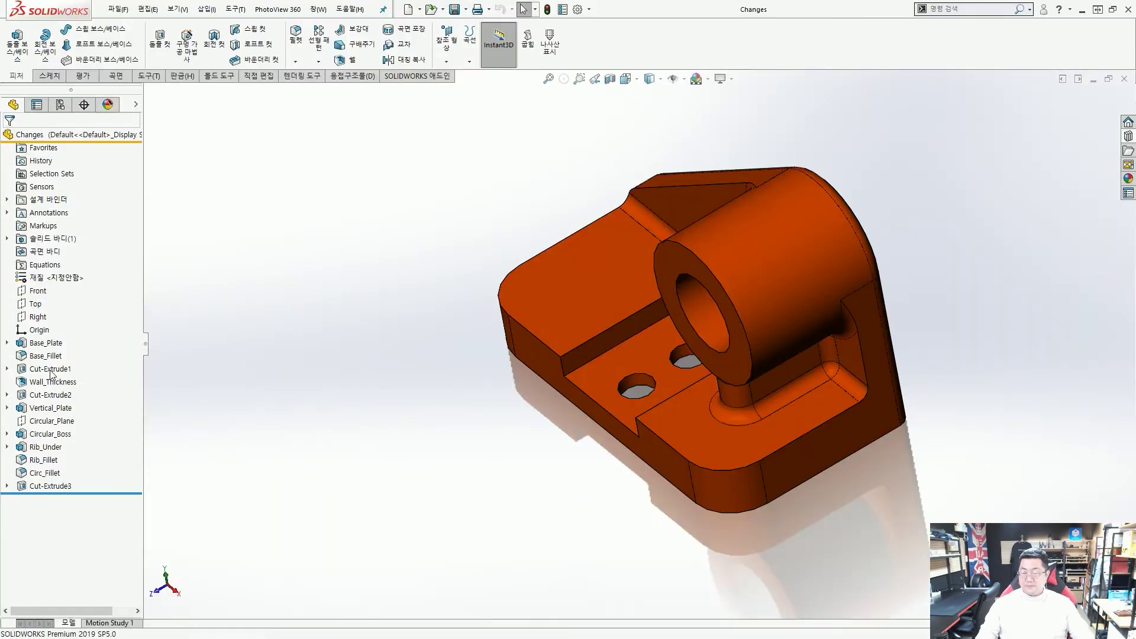
mouse_move(51, 373)
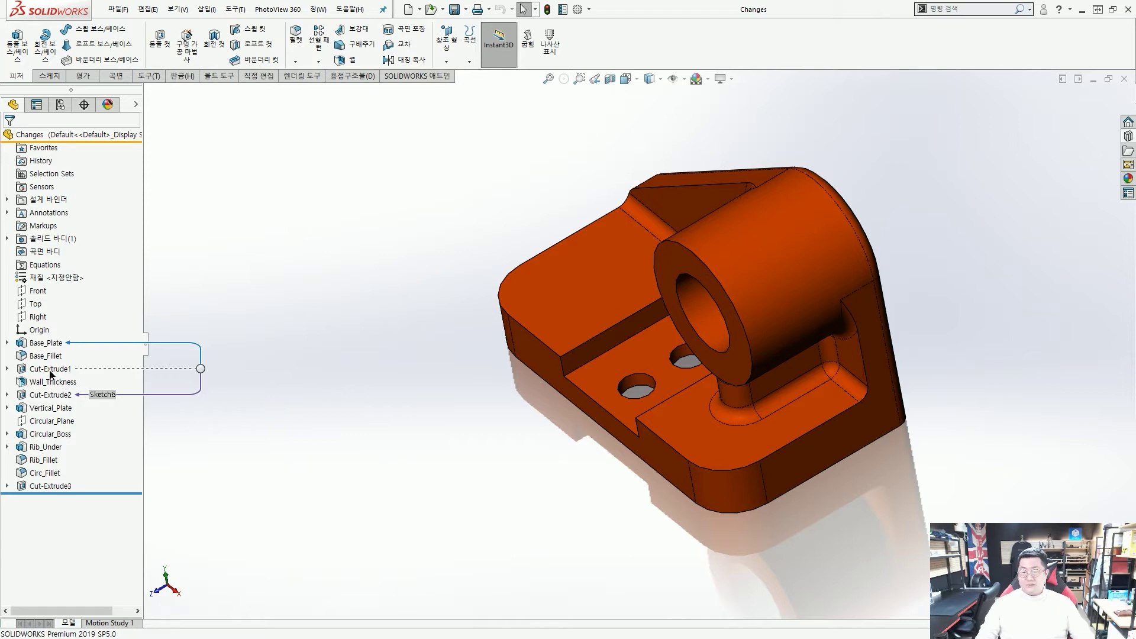
left_click(50, 369)
key("Delete")
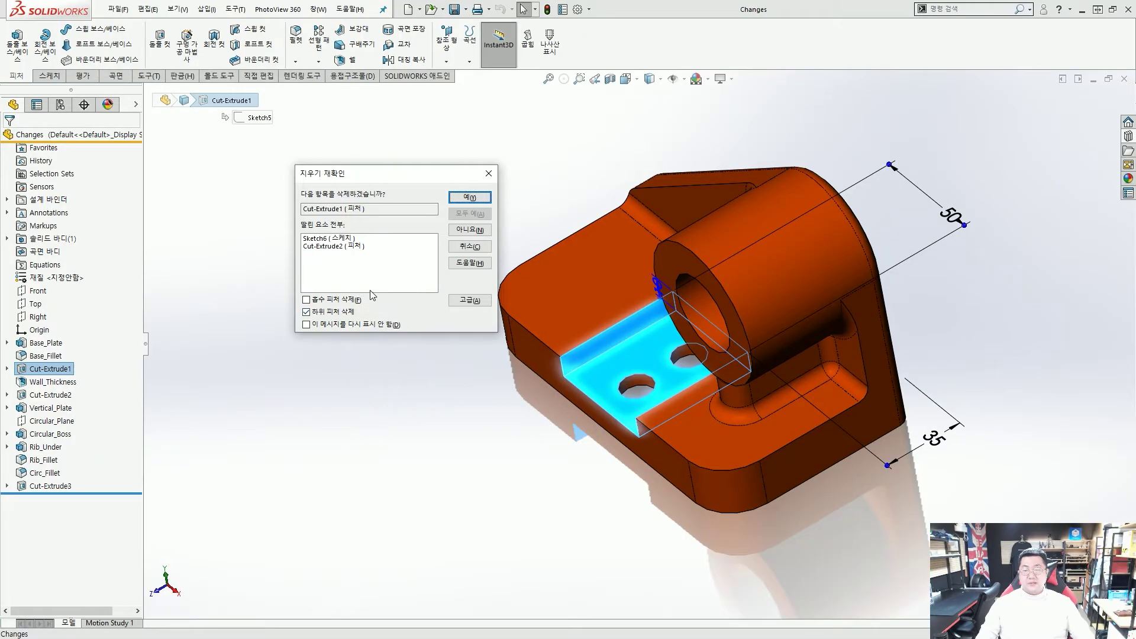
left_click(307, 300)
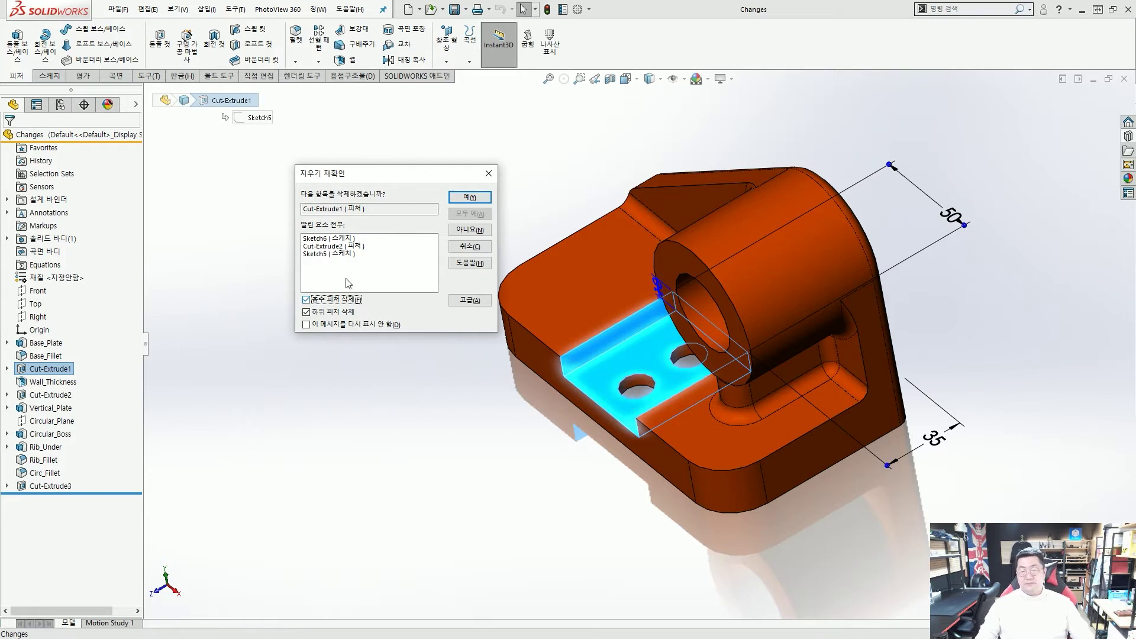
left_click(469, 199)
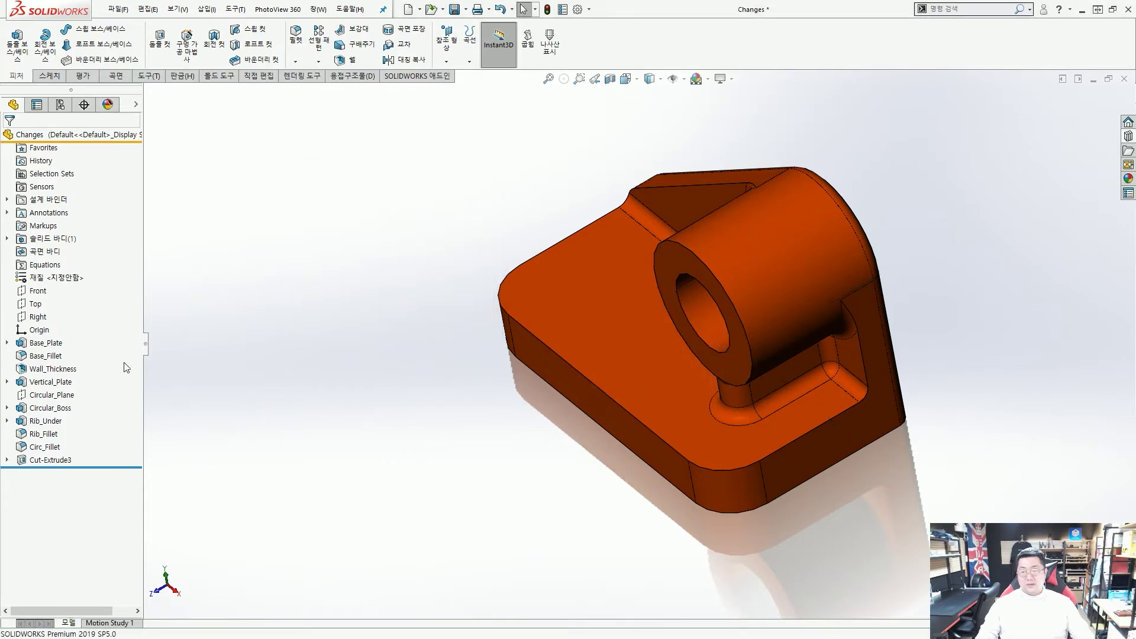
Delete the Wall_Thickness shell feature that hollows the underside of the base plate.
left_click(57, 373)
middle_click_drag(424, 416, 438, 242)
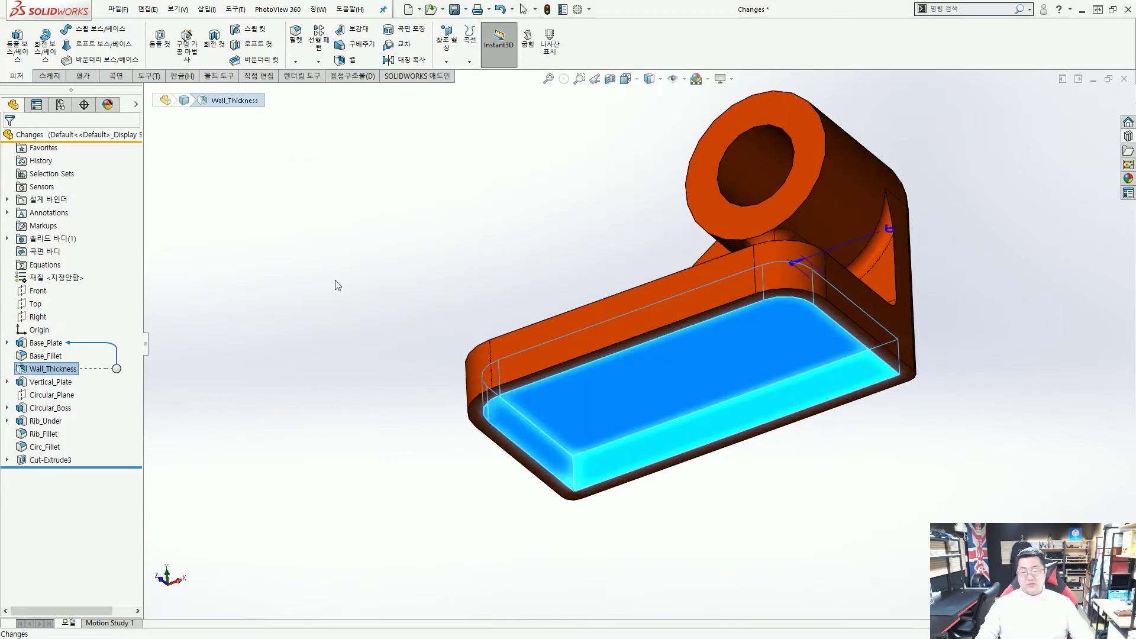
left_click(337, 284)
left_click(58, 370)
left_click(172, 376)
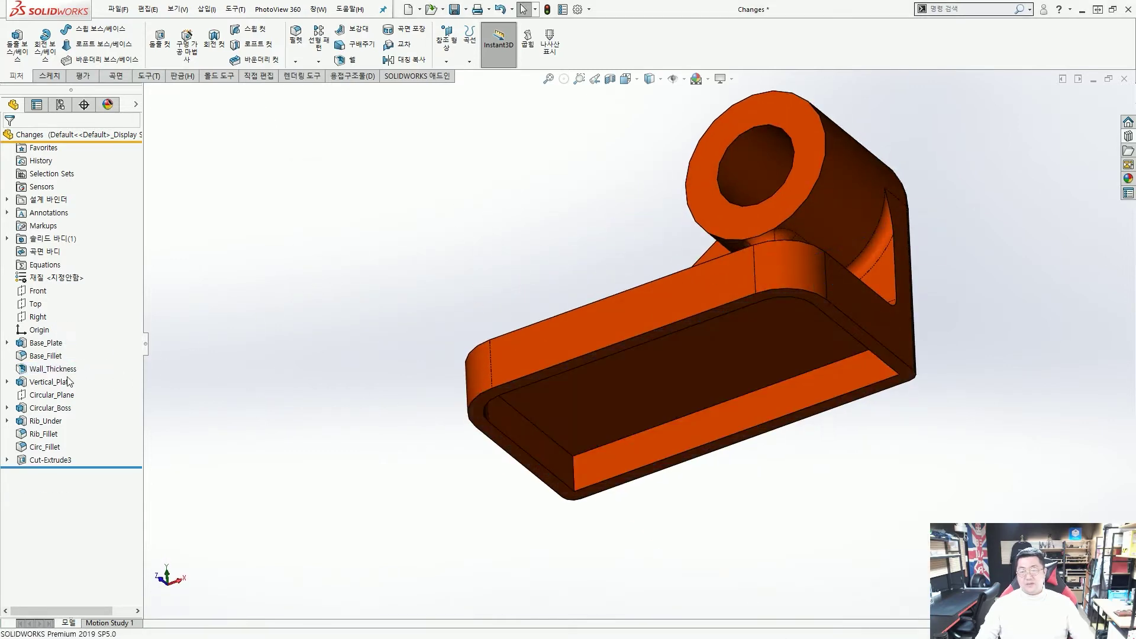
mouse_move(61, 373)
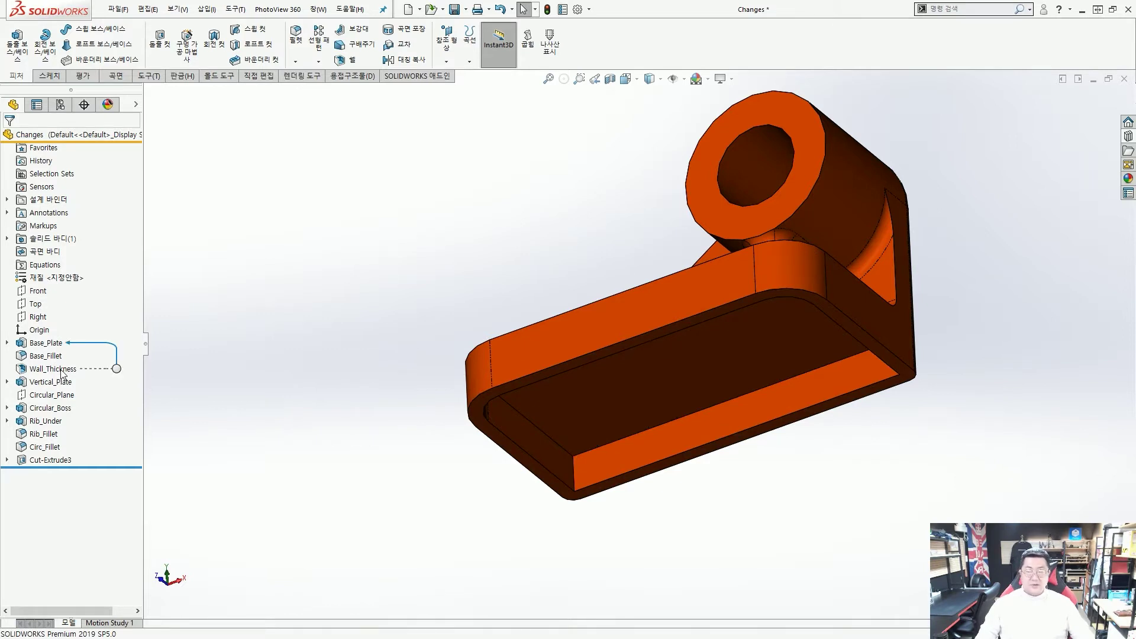
left_click(62, 372)
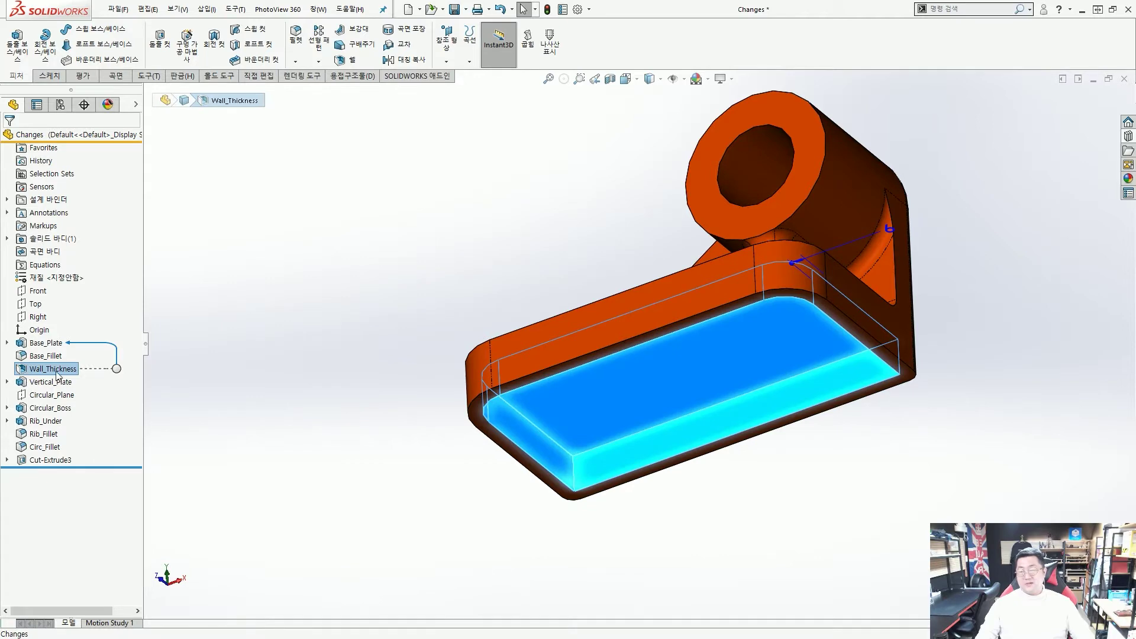
key("Delete")
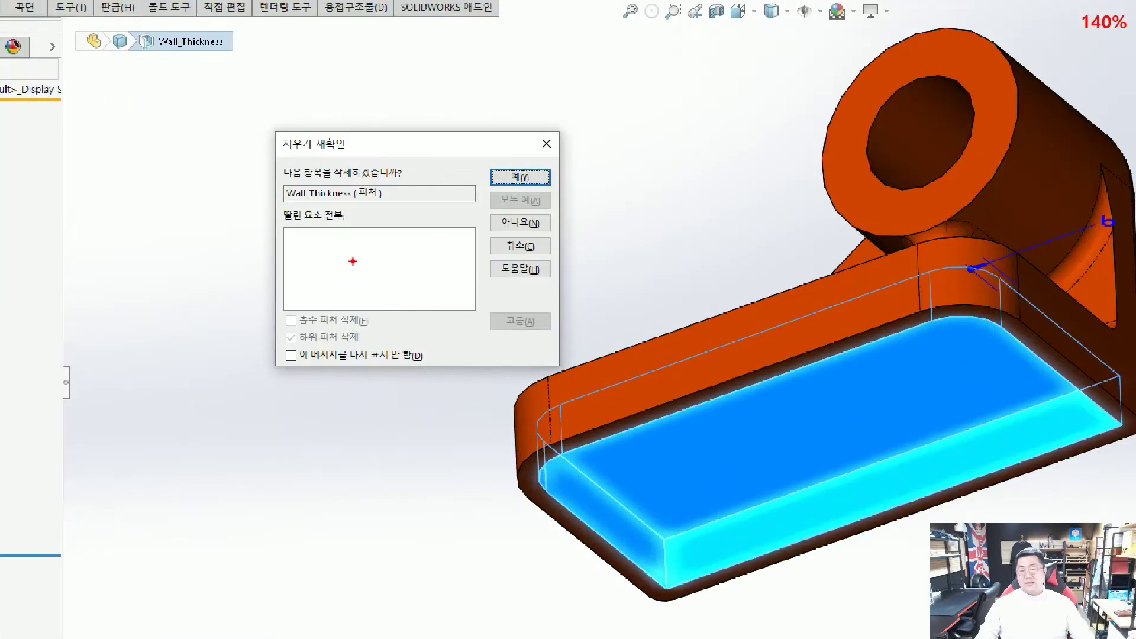
mouse_move(351, 280)
left_mouse_down()
mouse_move(363, 222)
mouse_move(352, 259)
left_mouse_up()
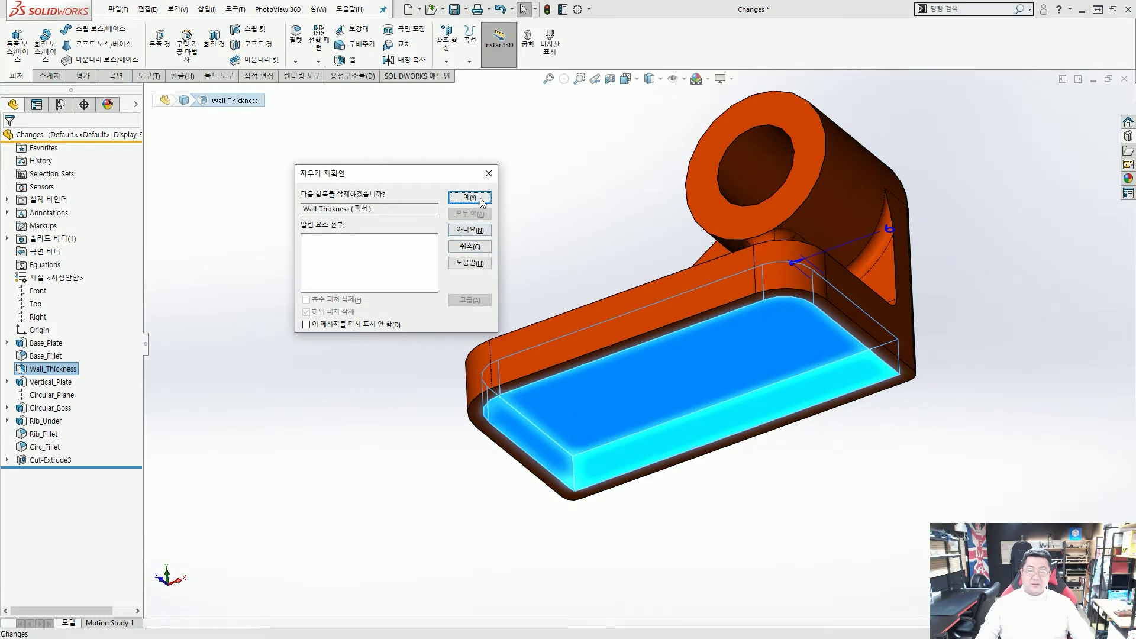
left_click(520, 176)
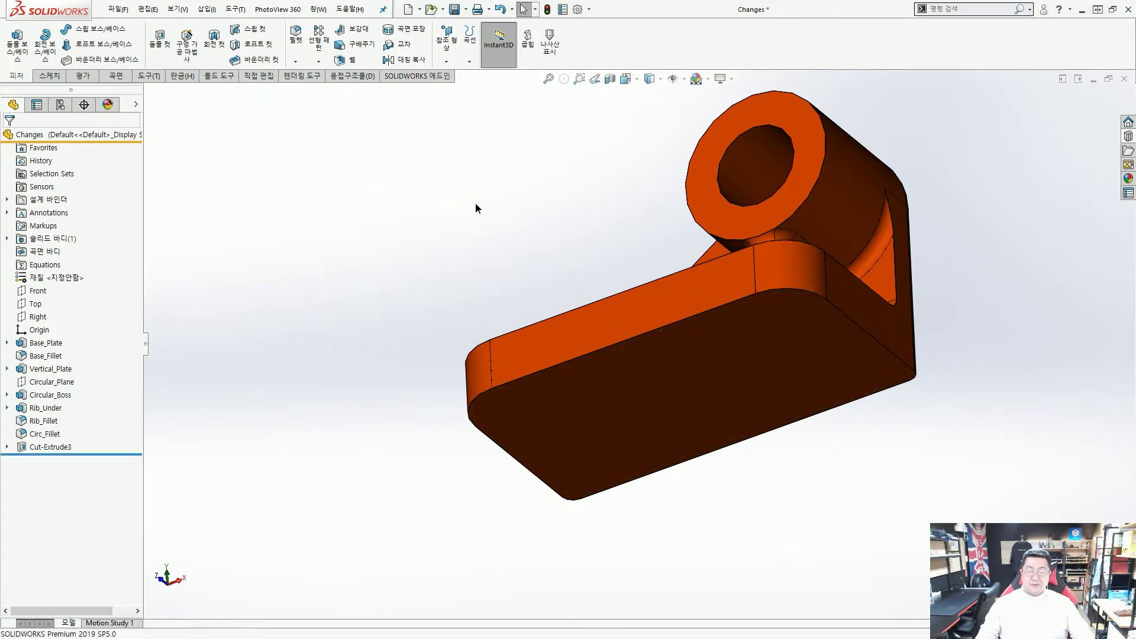
Set the thickness dimension of the Base_Plate feature to 12 mm, moving the dimension clear of the model for editing.
middle_click_drag(476, 208, 450, 359)
middle_click(499, 340)
scroll(500, 340, "up", 3)
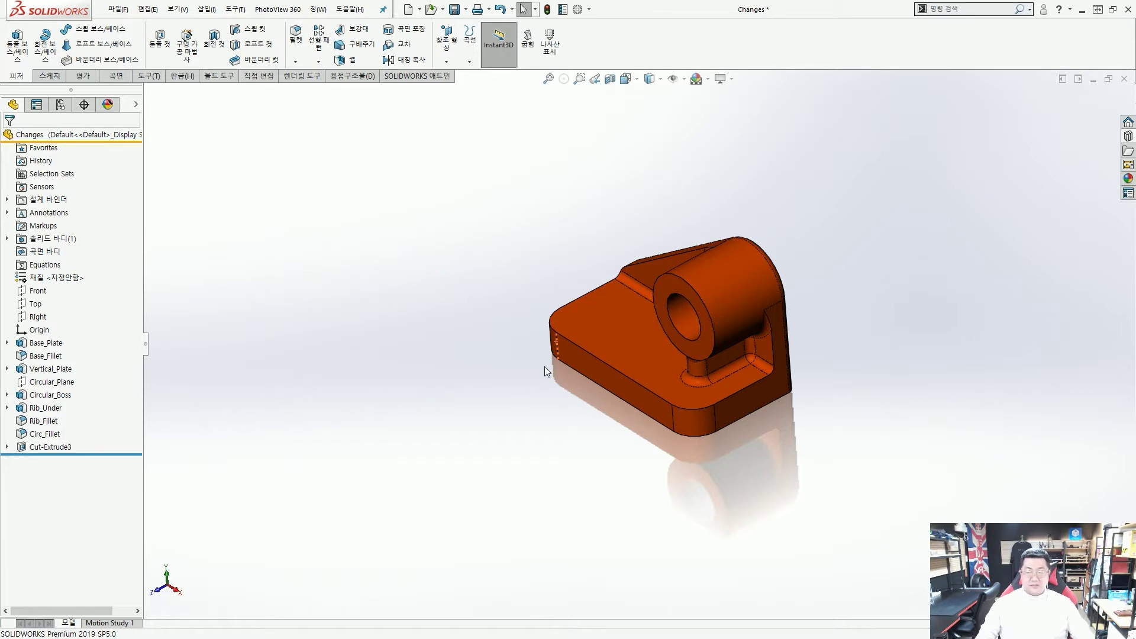
scroll(751, 420, "down", 2)
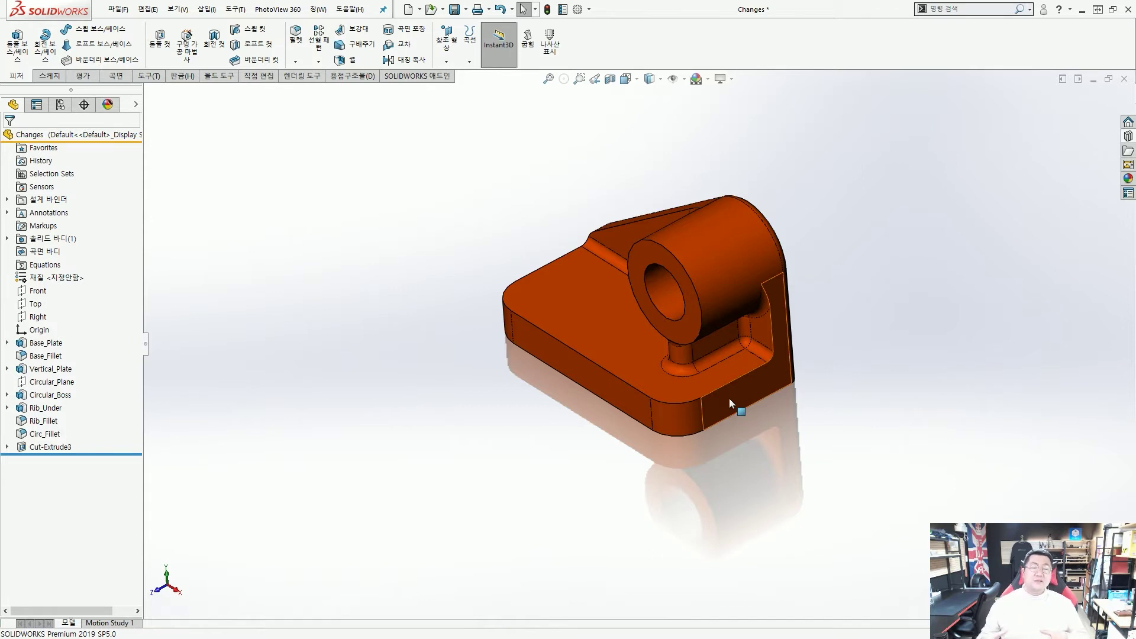
left_click(627, 402)
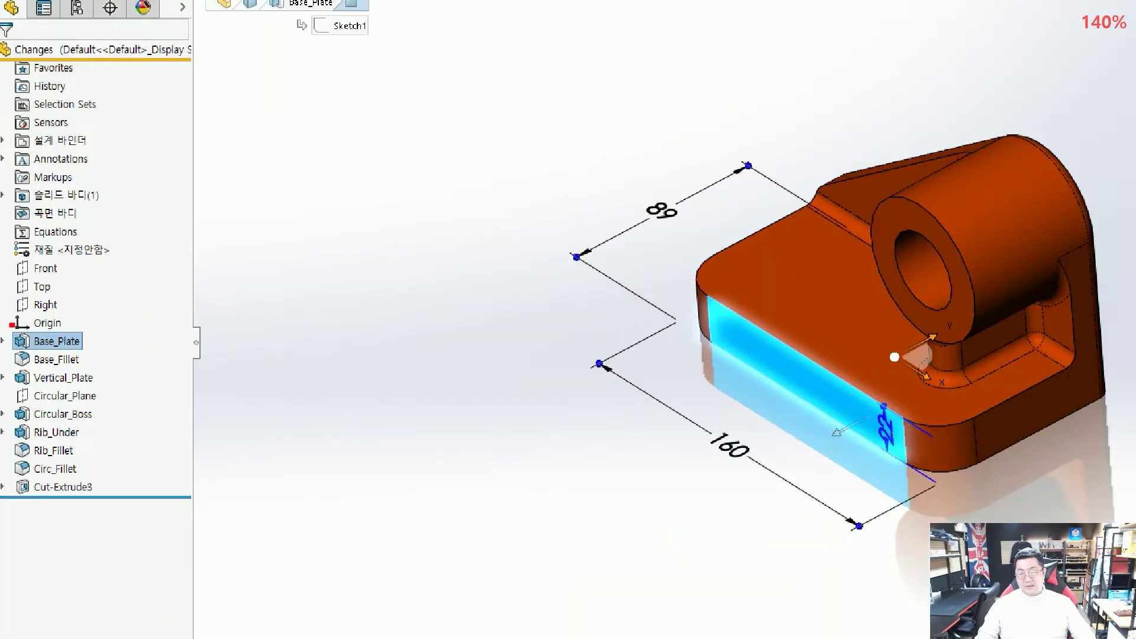
mouse_move(903, 458)
left_mouse_down()
mouse_move(854, 398)
mouse_move(902, 458)
left_mouse_up()
key("Escape")
middle_click_drag(708, 402, 731, 409)
scroll(642, 424, "down", 4)
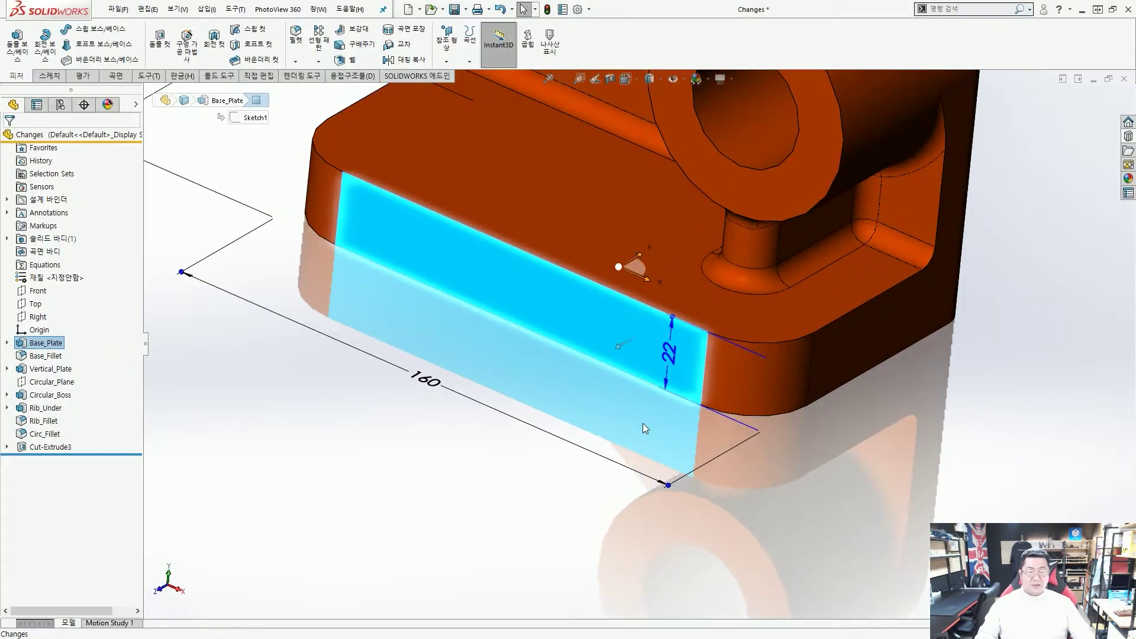
scroll(642, 423, "up", 2)
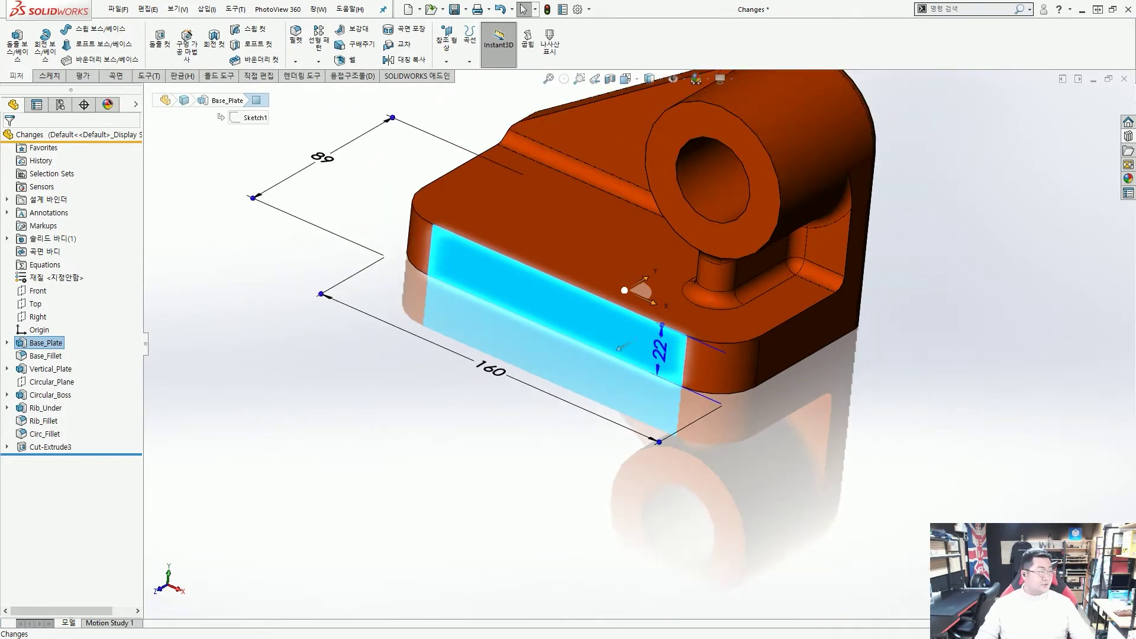
left_click(686, 452)
left_click(659, 364)
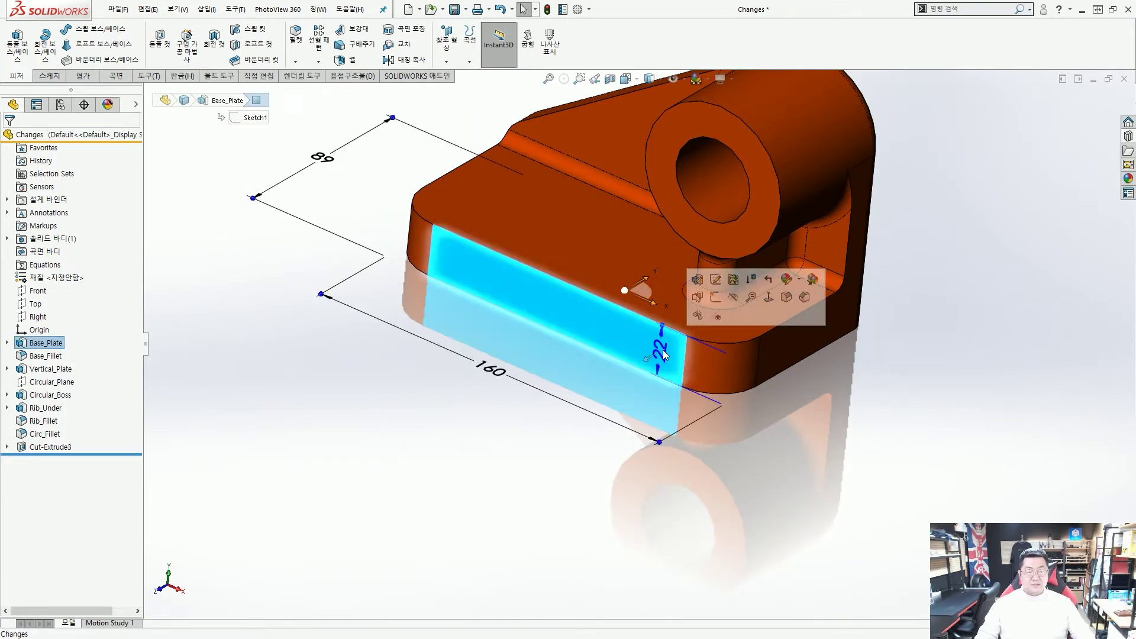
left_click_drag(662, 356, 804, 406)
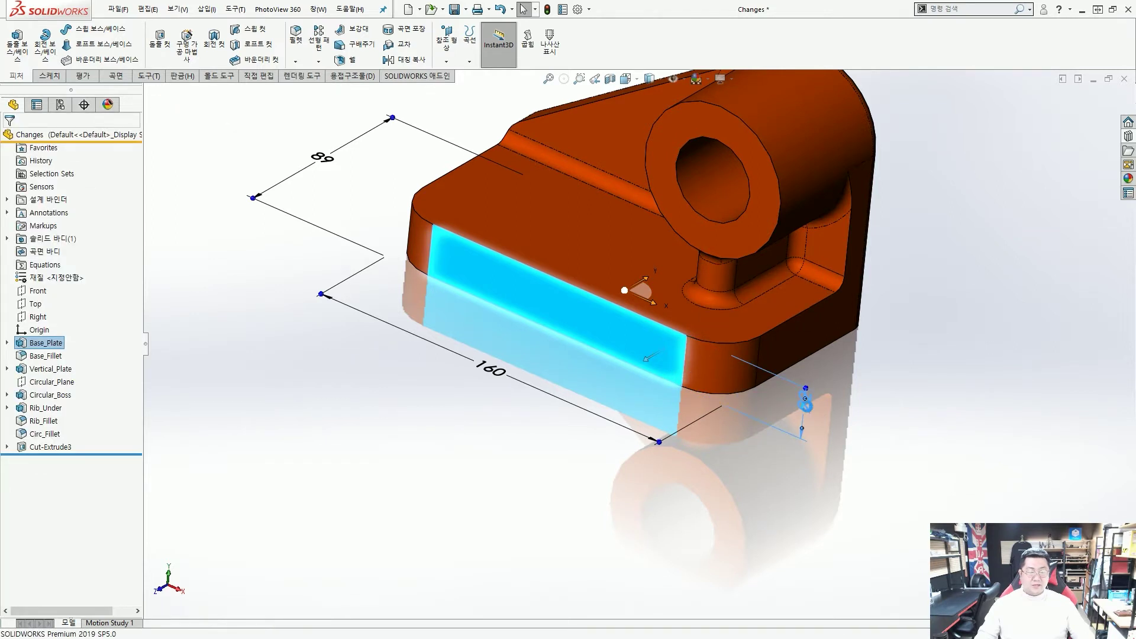
double_click(803, 407)
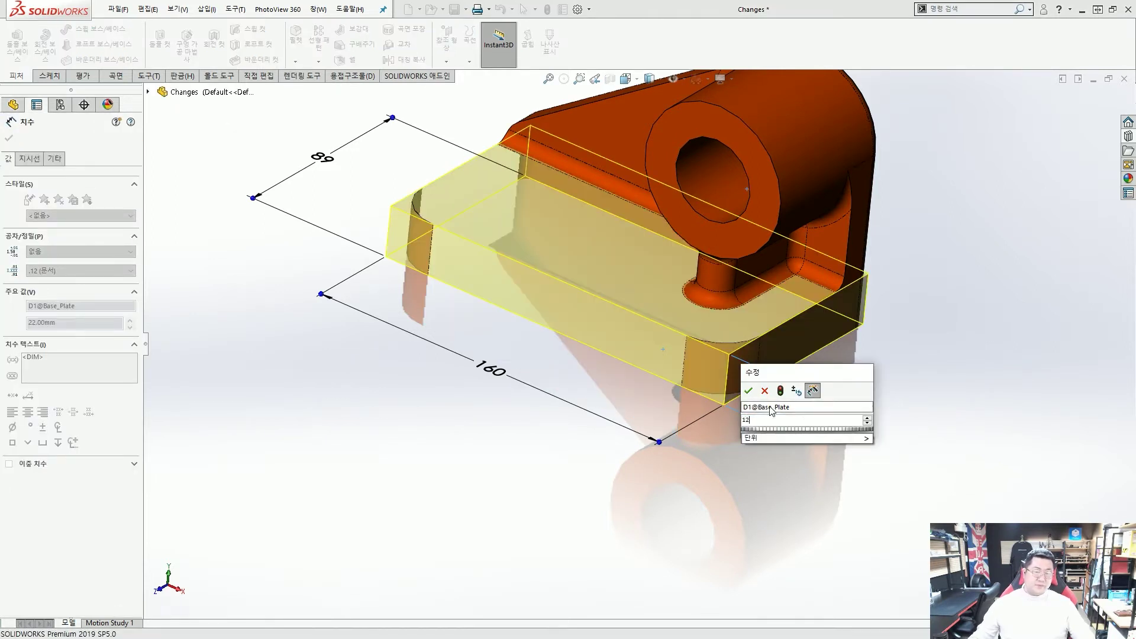
left_click(748, 391)
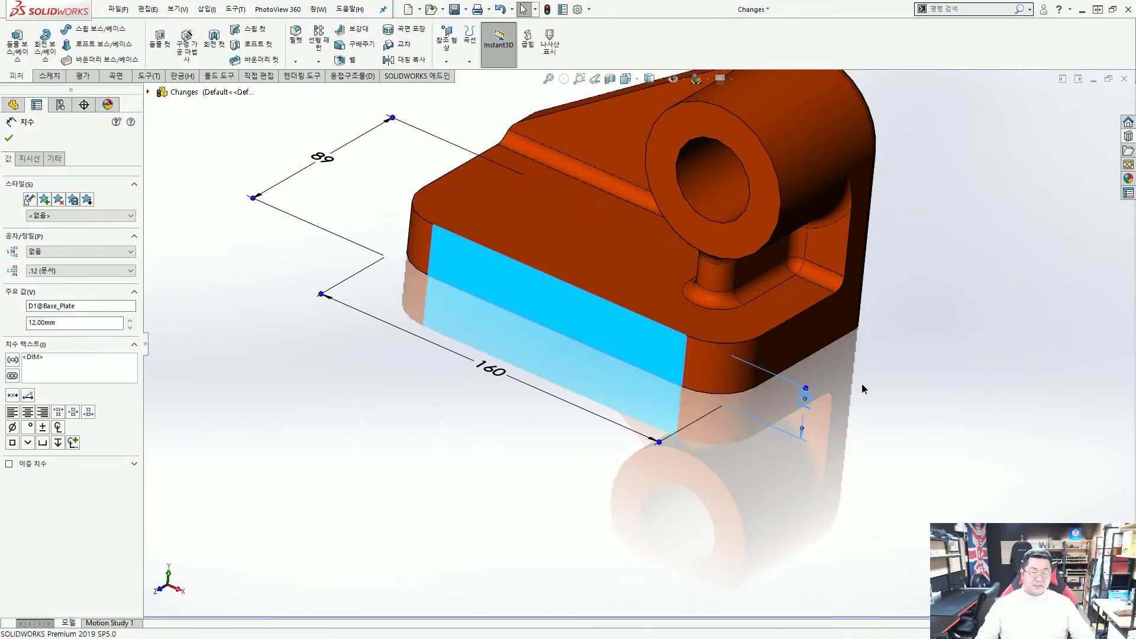
left_click(861, 383)
Move the Vertical_Plate thickness dimension clear of the model, change its value and rebuild the part.
scroll(853, 368, "up", 4)
middle_click_drag(853, 367, 718, 302)
scroll(718, 302, "down", 2)
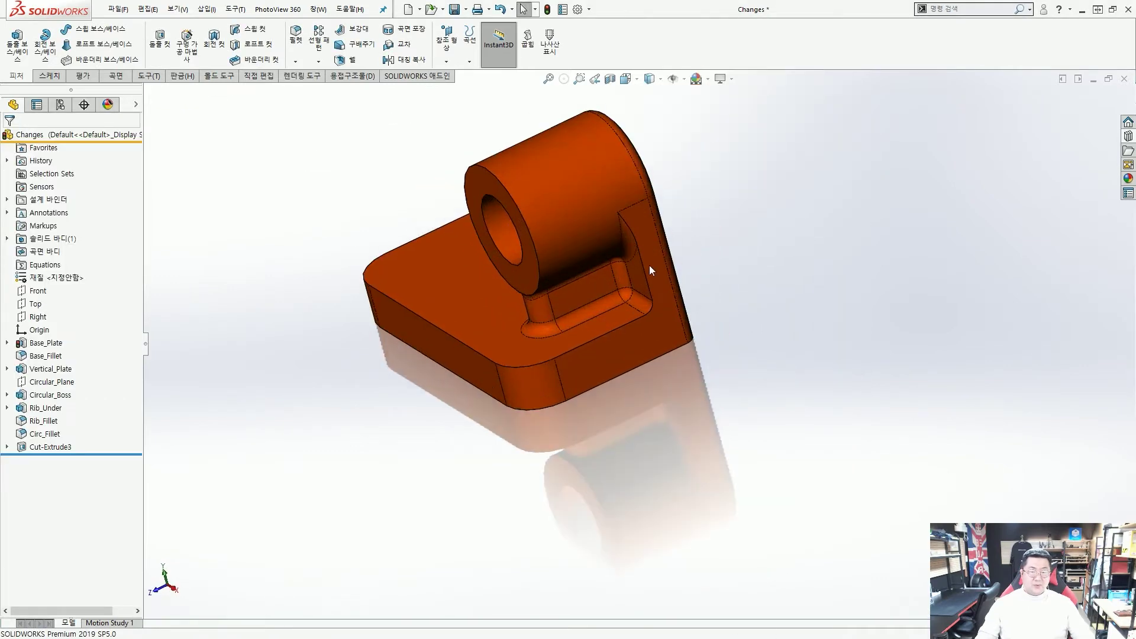
left_click(655, 259)
middle_click_drag(655, 260, 665, 407)
scroll(566, 246, "down", 4)
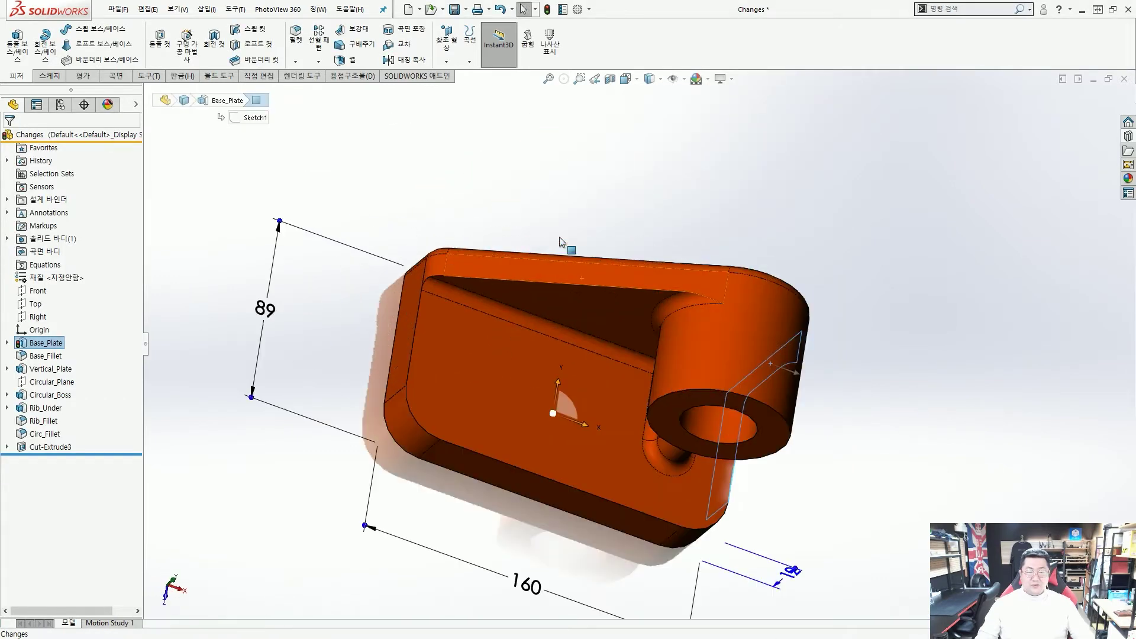
left_click(546, 236)
left_click(537, 274)
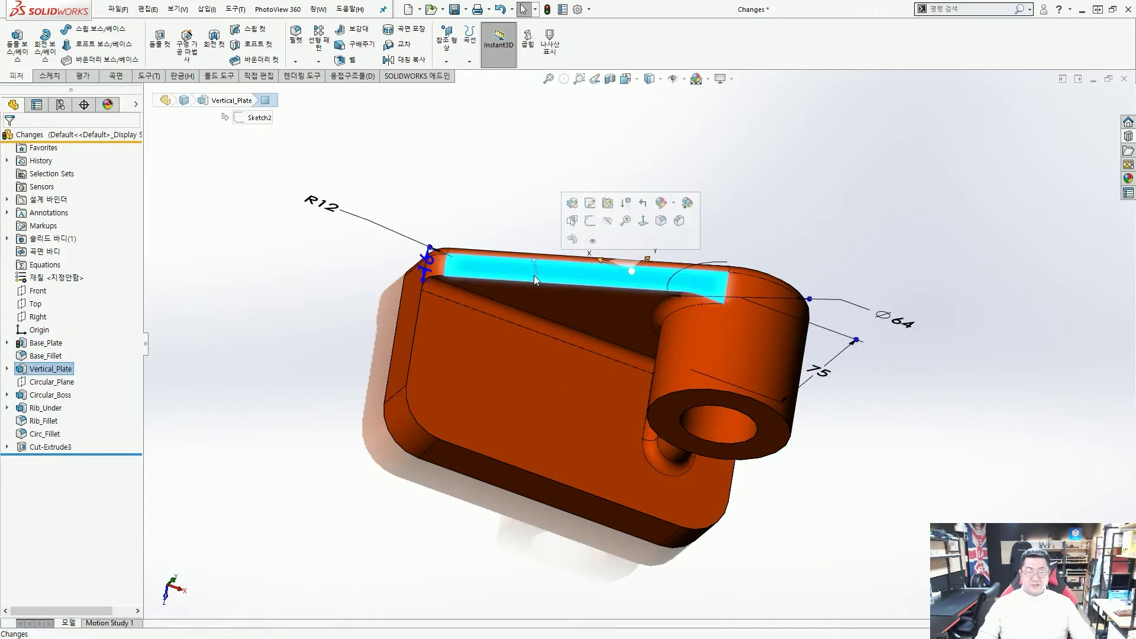
scroll(500, 272, "down", 3)
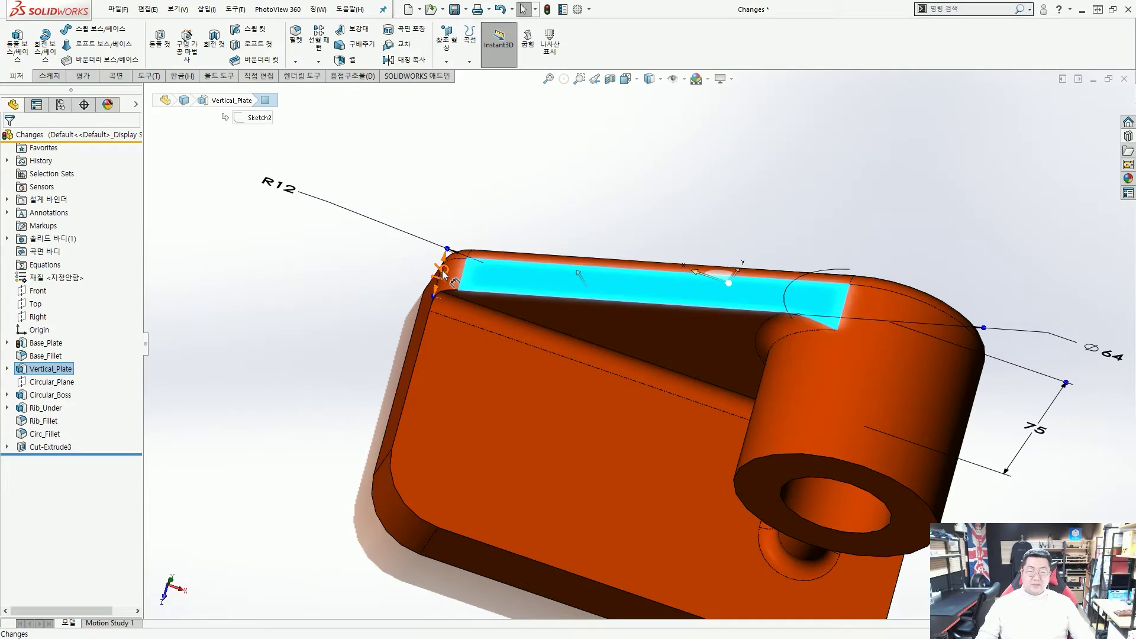
left_click_drag(688, 207, 610, 192)
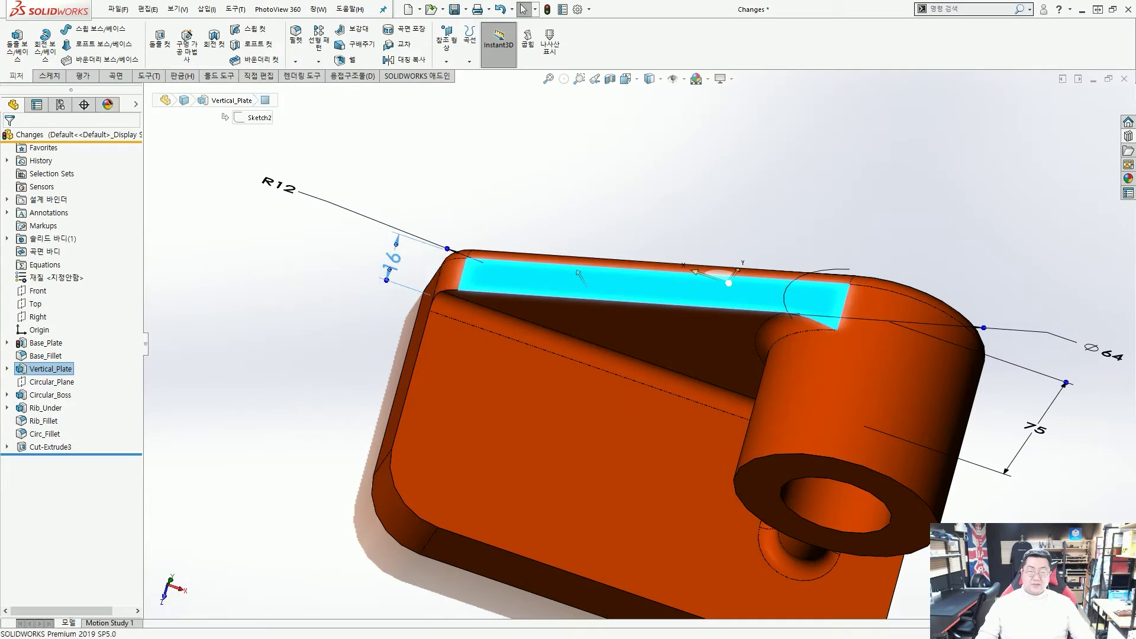
double_click(393, 260)
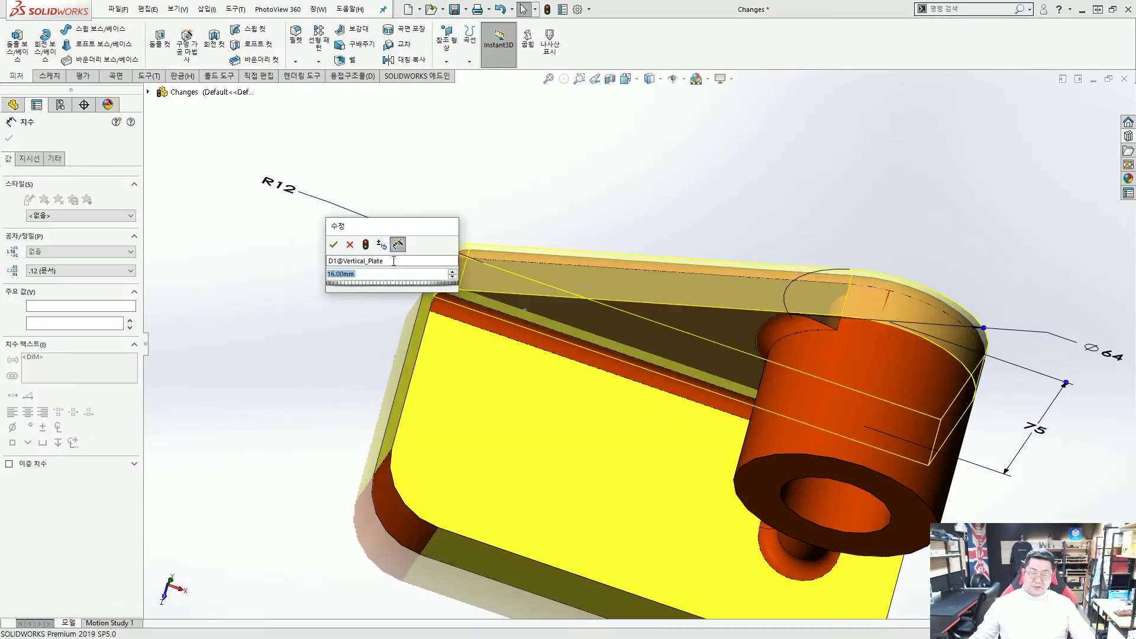
key("Return")
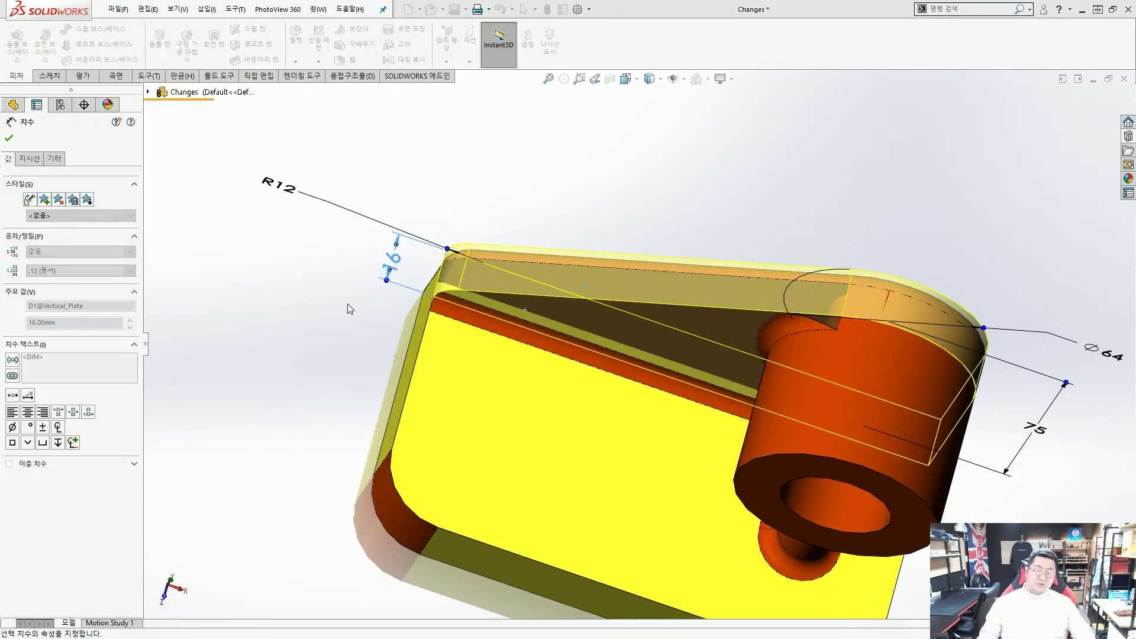
scroll(348, 302, "up", 2)
left_click(347, 301)
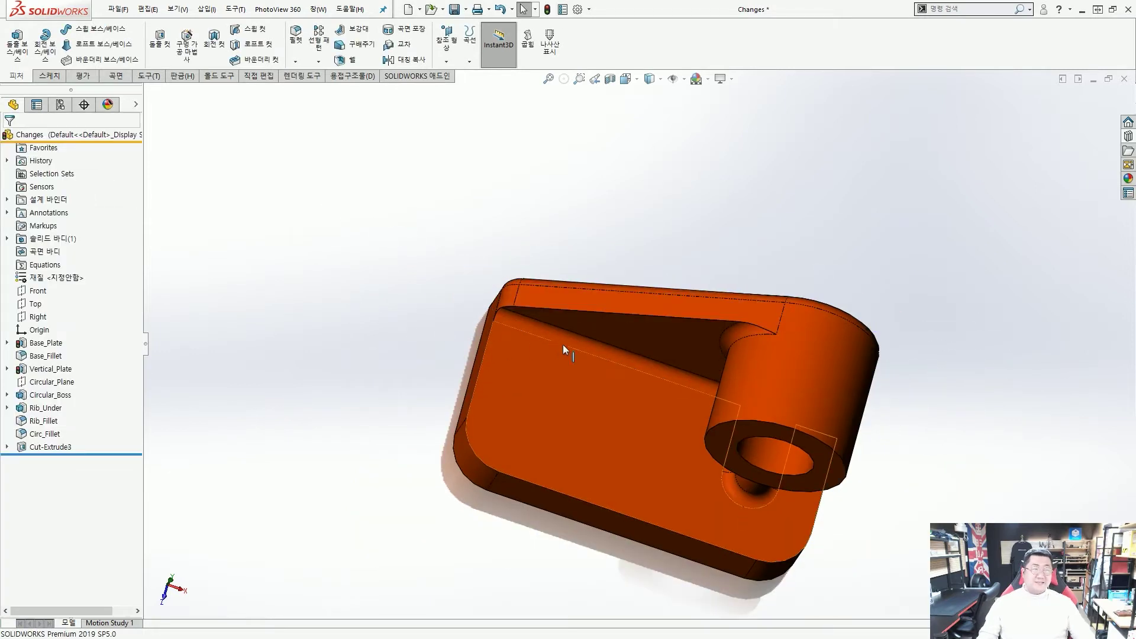
middle_click_drag(563, 344, 647, 377)
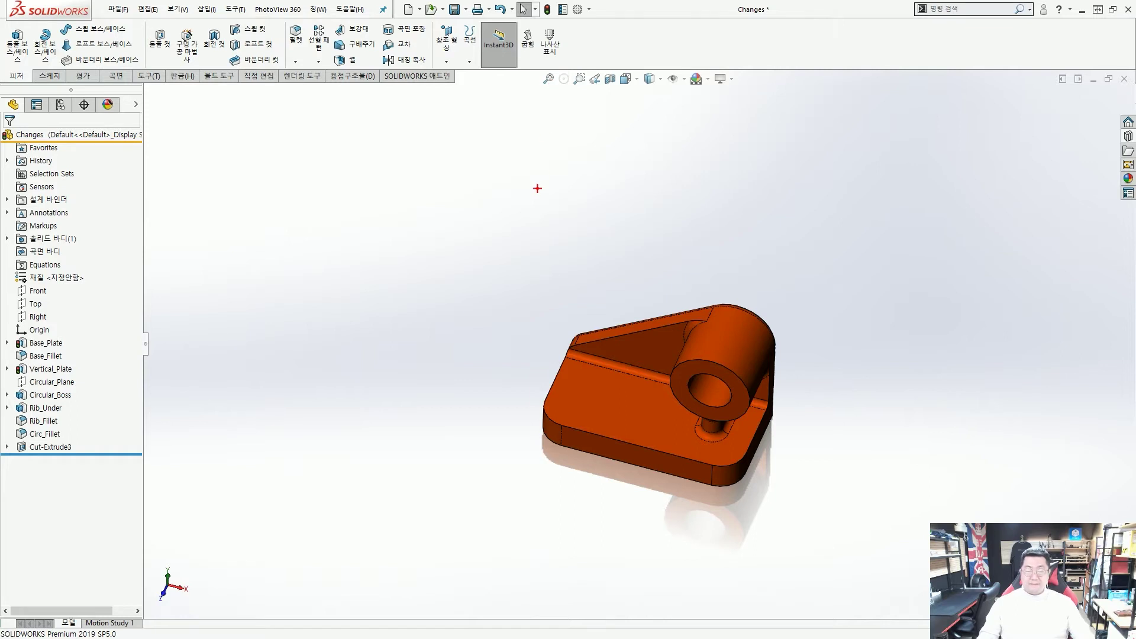
scroll(523, 244, "down", 2)
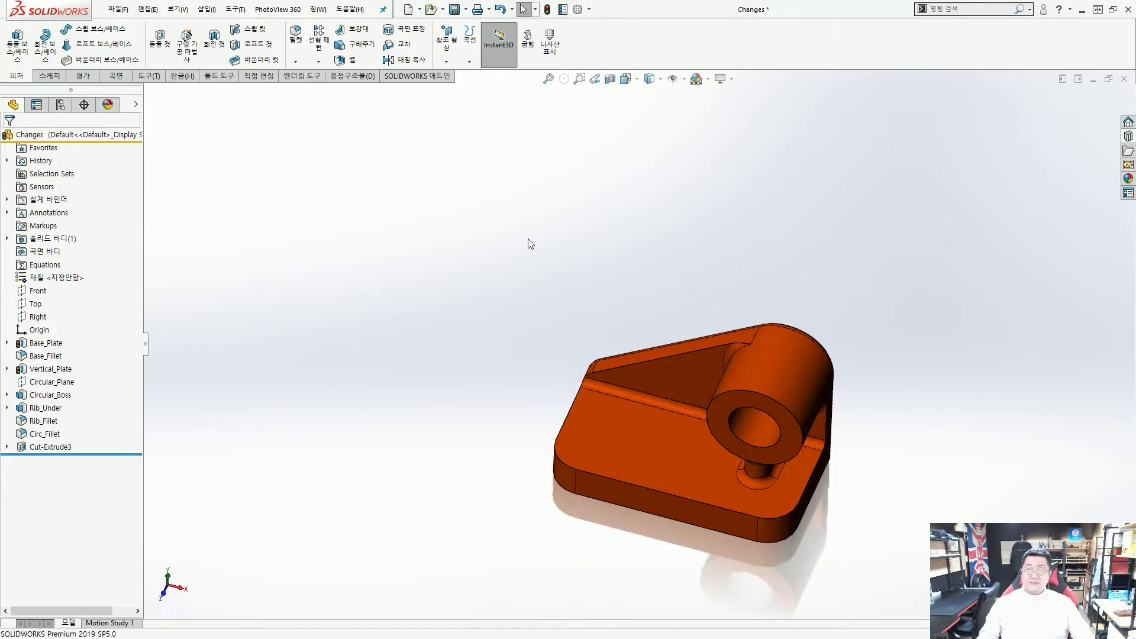
Examine the area of the vertical plate enclosed by the circular boss, the rib and the plate's edge.
right_click_drag(531, 241, 526, 174)
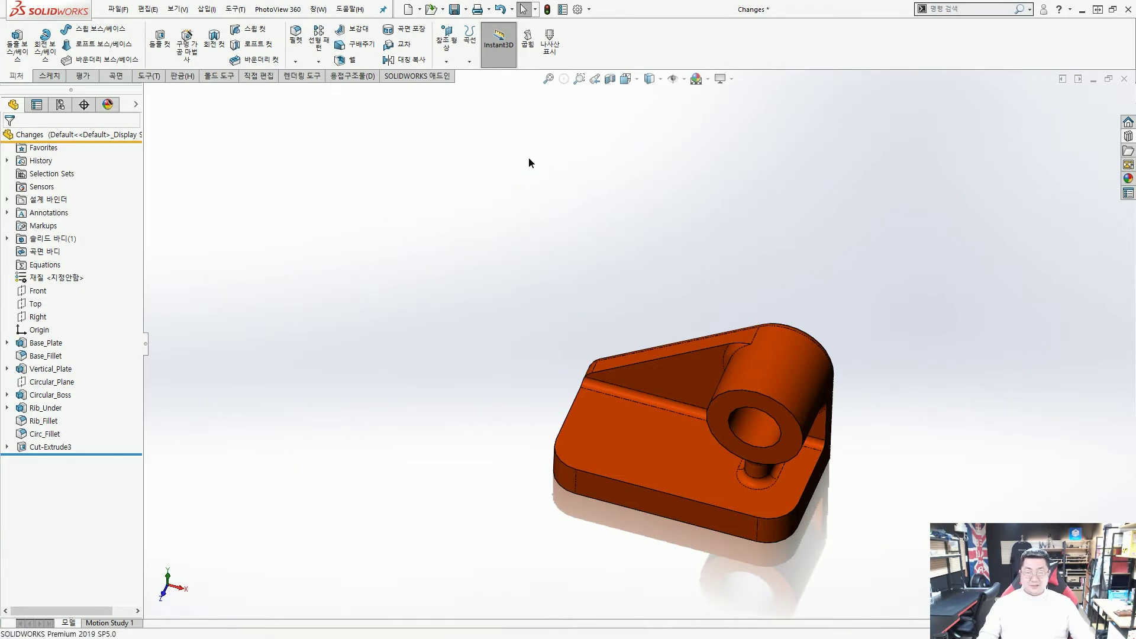
key("f")
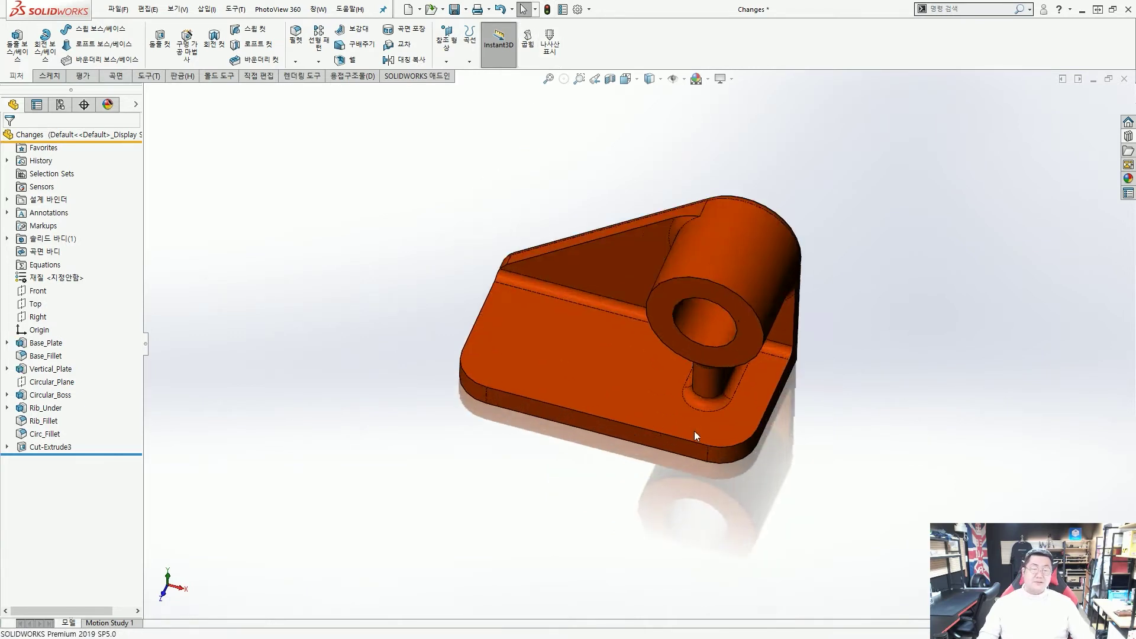
middle_click_drag(659, 355, 746, 352)
key("ctrl+1")
mouse_move(751, 254)
left_mouse_down()
mouse_move(709, 311)
mouse_move(662, 347)
mouse_move(658, 435)
mouse_move(745, 442)
left_mouse_up()
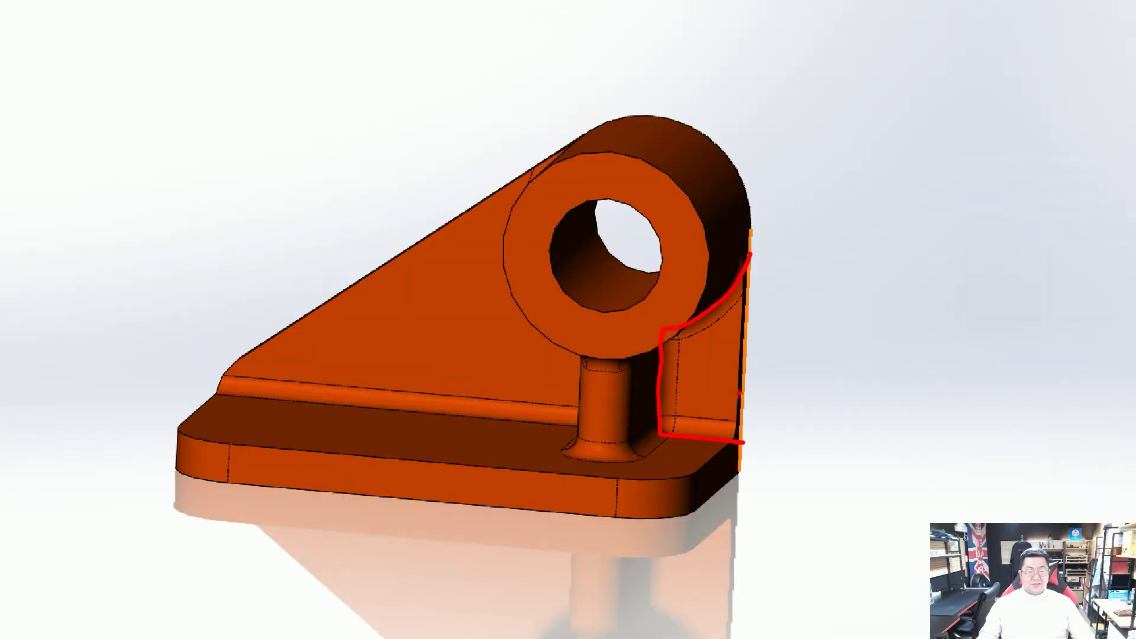
scroll(739, 393, "up", 2)
key("Escape")
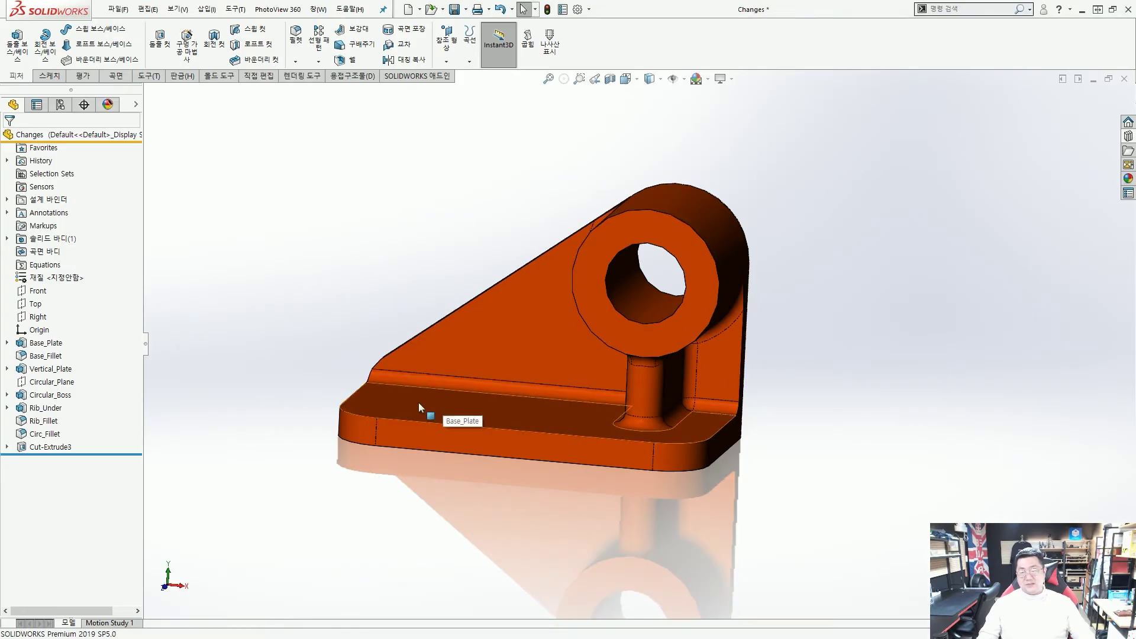
Examine the Cut-Extrude3, Rib_Fillet and Rib_Under features and their parent-child relations to find the position for a new cut in the feature history.
left_click(47, 448)
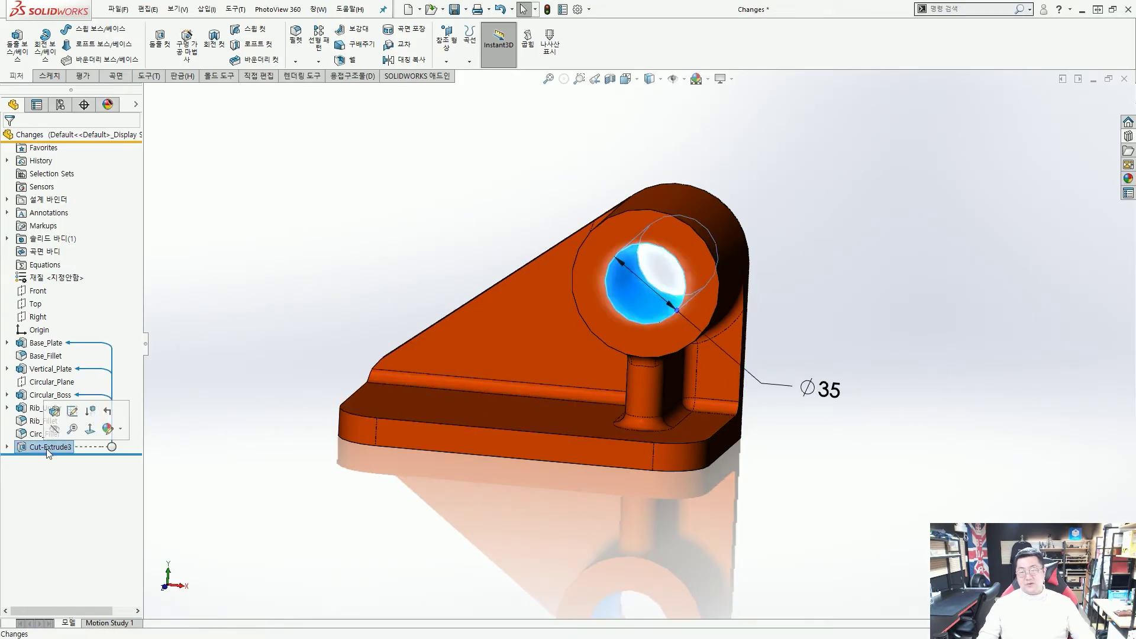
left_click(66, 454)
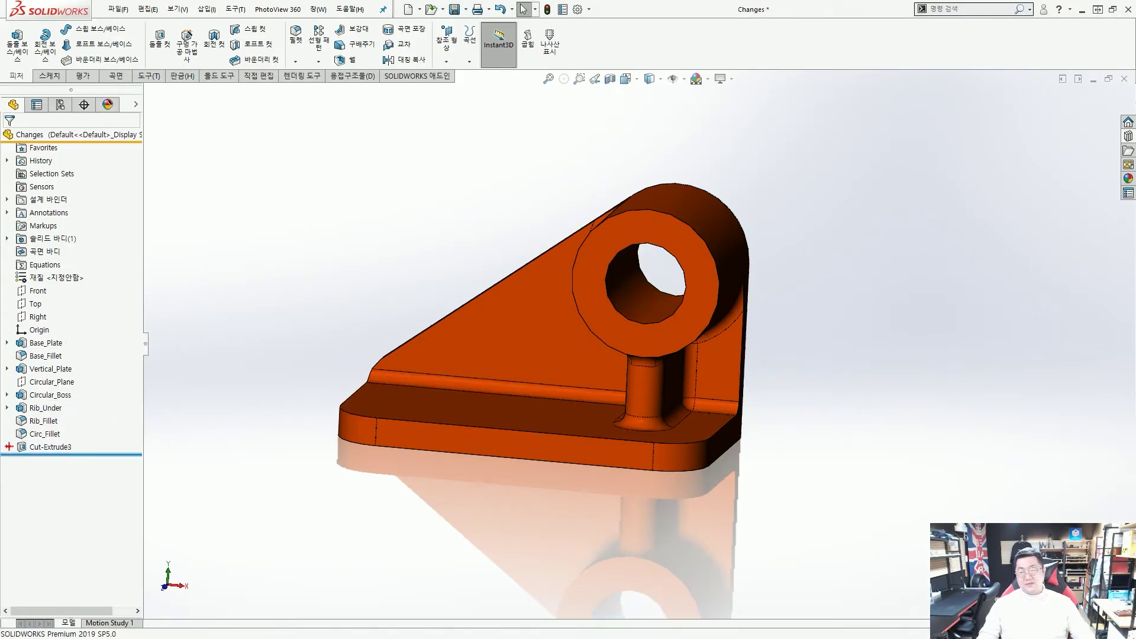
scroll(9, 447, "up", 6)
left_click_drag(3, 433, 174, 468)
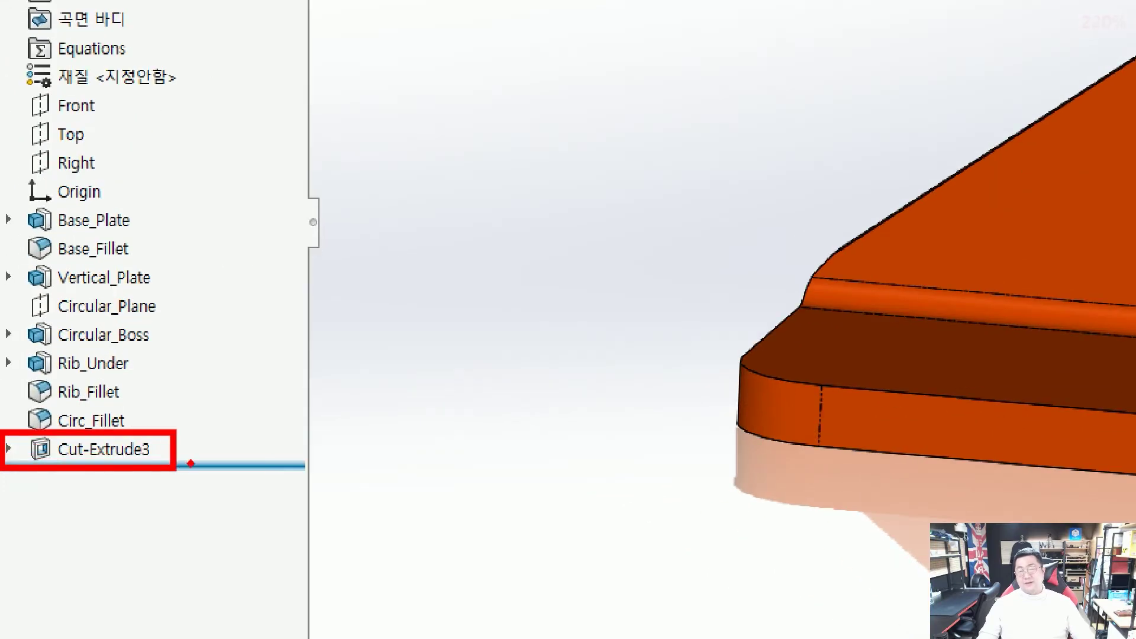
left_click_drag(305, 438, 191, 448)
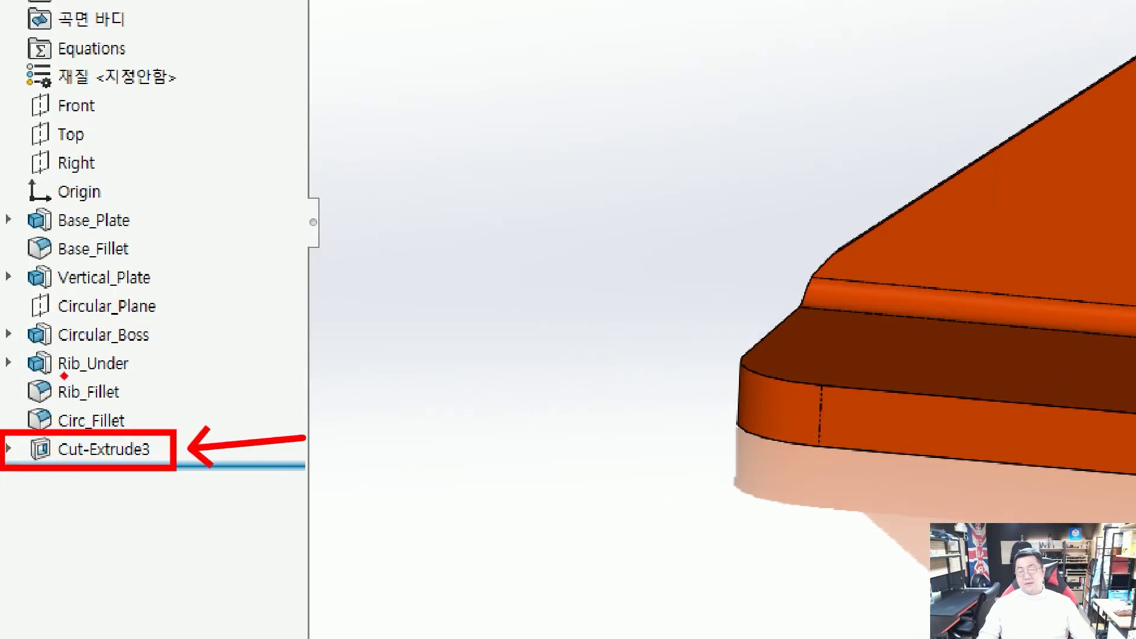
key("Escape")
left_click(45, 423)
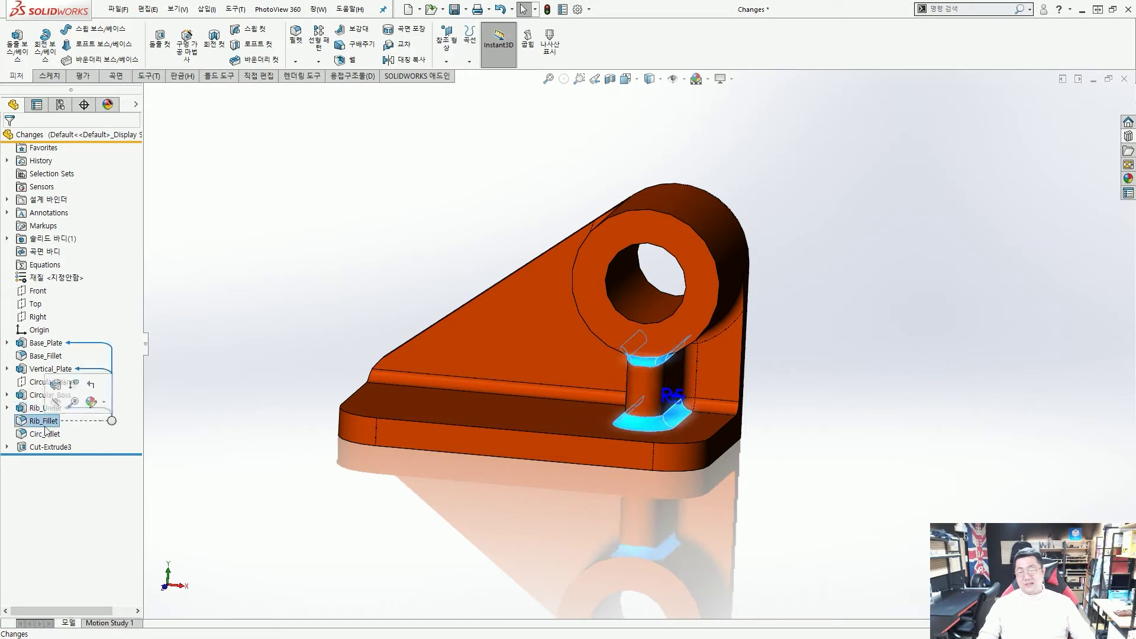
scroll(45, 440, "up", 4)
mouse_move(48, 444)
left_mouse_down()
mouse_move(57, 457)
mouse_move(108, 458)
left_mouse_up()
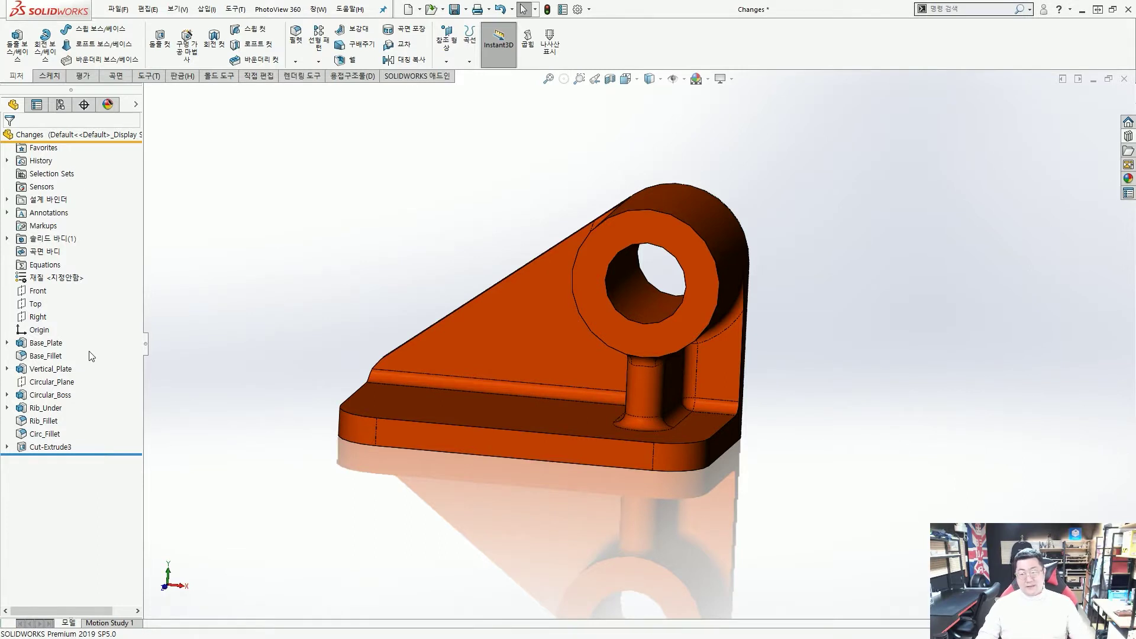
left_click(52, 447)
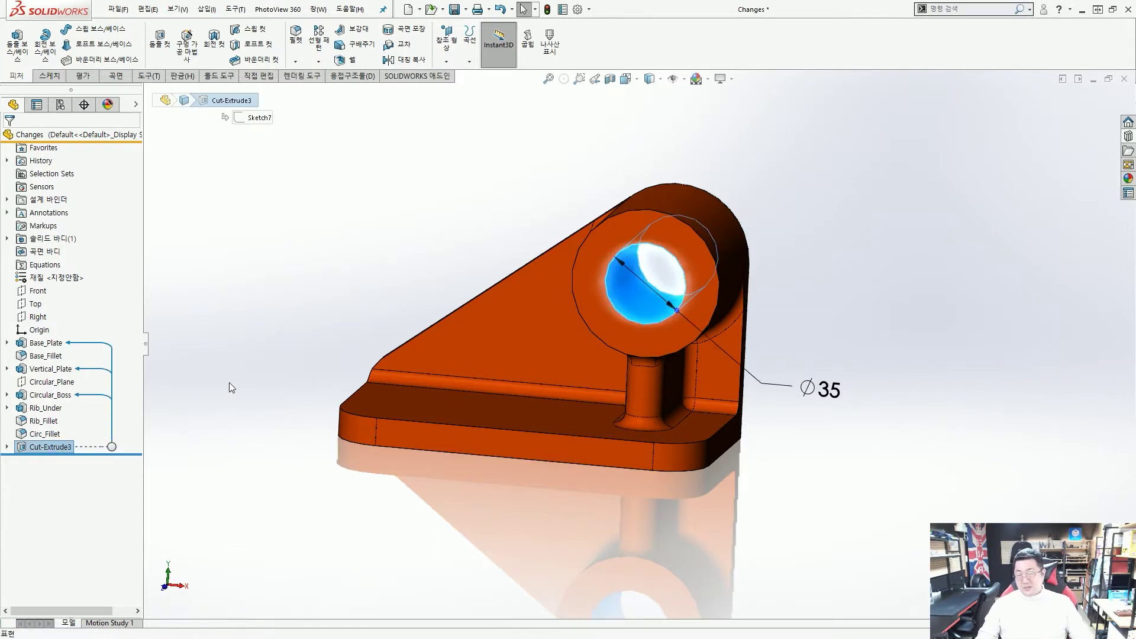
left_click(226, 382)
middle_click_drag(186, 403, 201, 409)
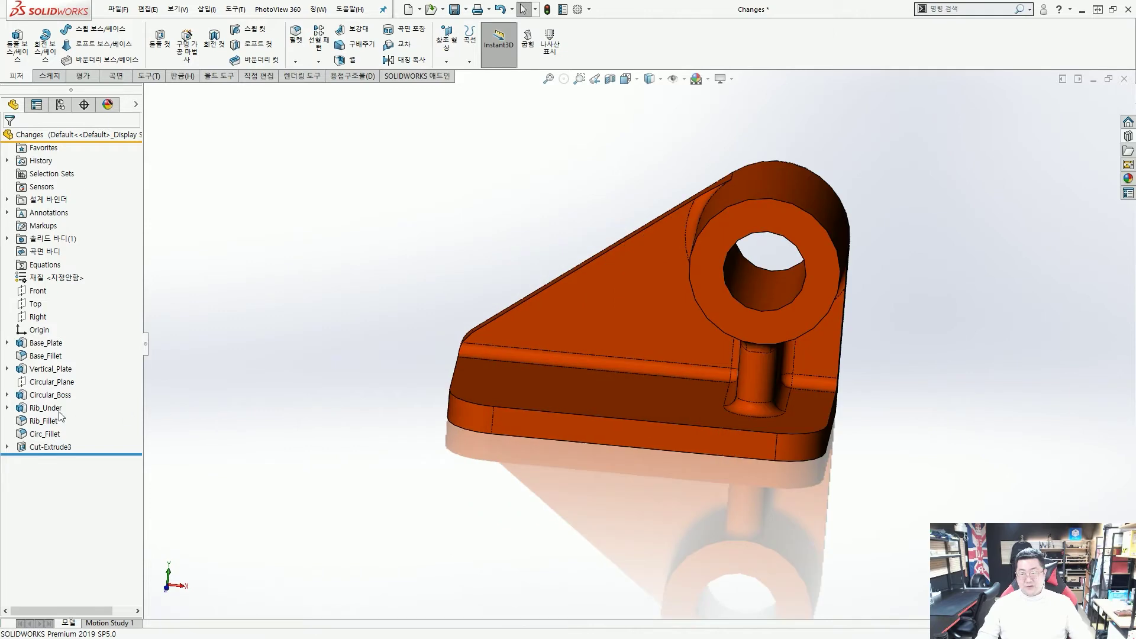
left_click(47, 408)
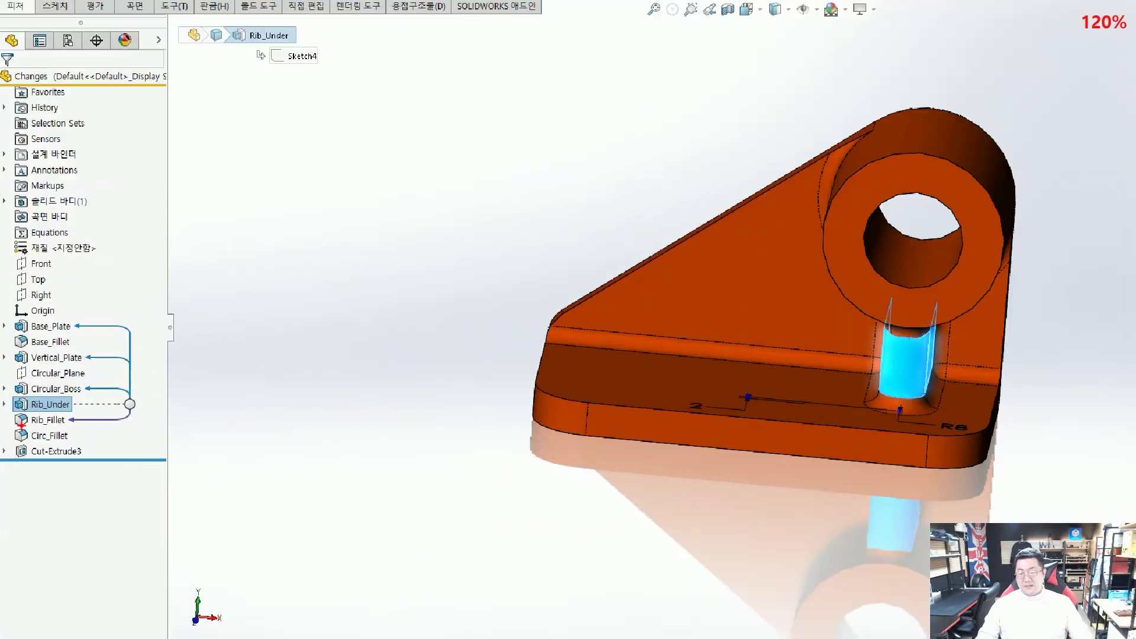
mouse_move(89, 398)
left_mouse_down()
mouse_move(97, 404)
mouse_move(83, 453)
left_mouse_up()
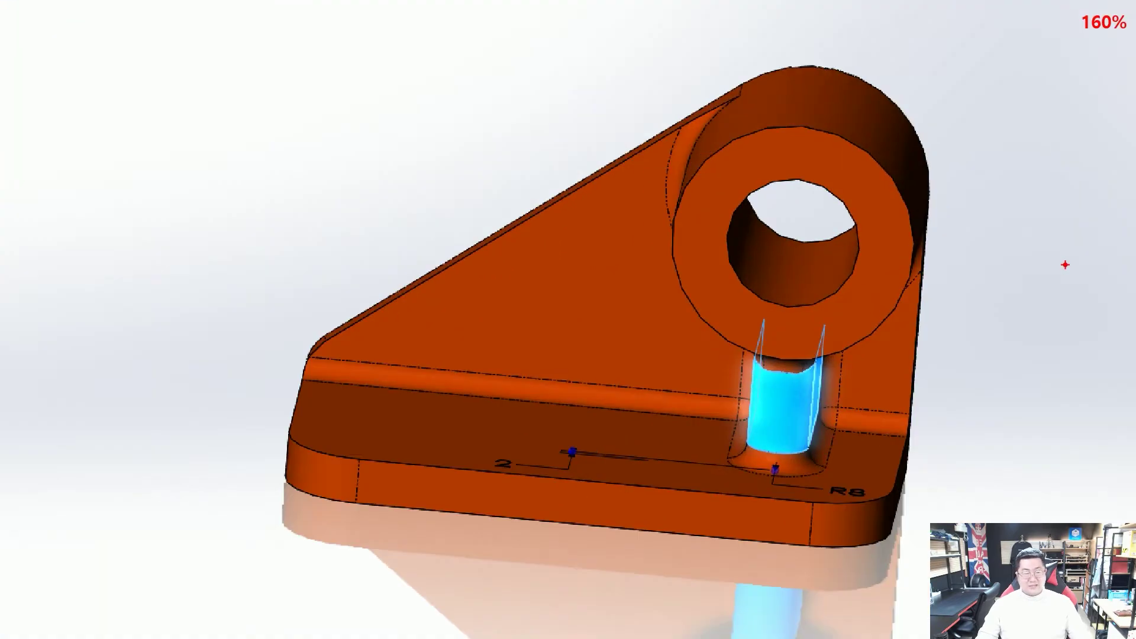
mouse_move(928, 257)
left_mouse_down()
mouse_move(830, 335)
mouse_move(821, 433)
mouse_move(921, 339)
left_mouse_up()
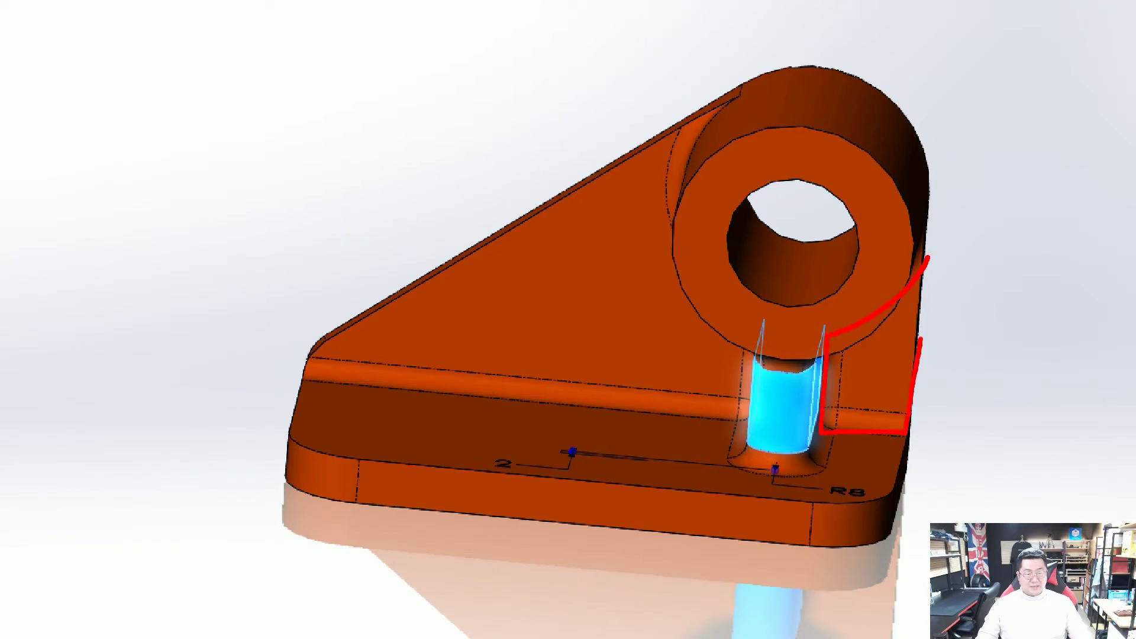
key("Escape")
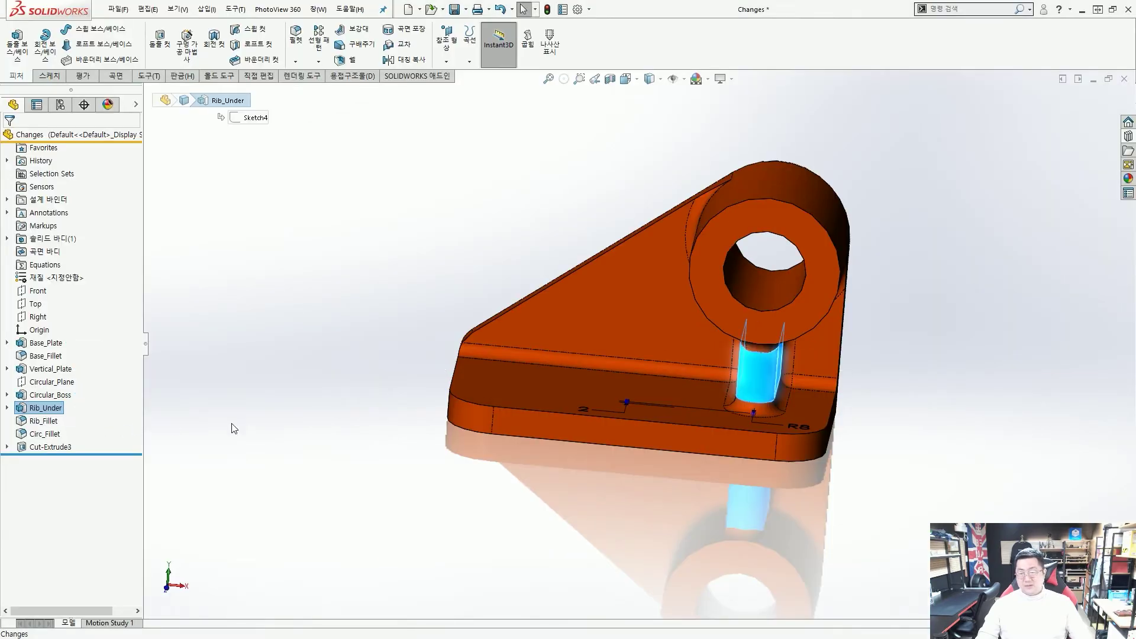
Roll the feature history back to directly after the Rib_Under feature, leaving Rib_Fillet, Circ_Fillet and Cut-Extrude3 rolled back.
left_click(45, 408)
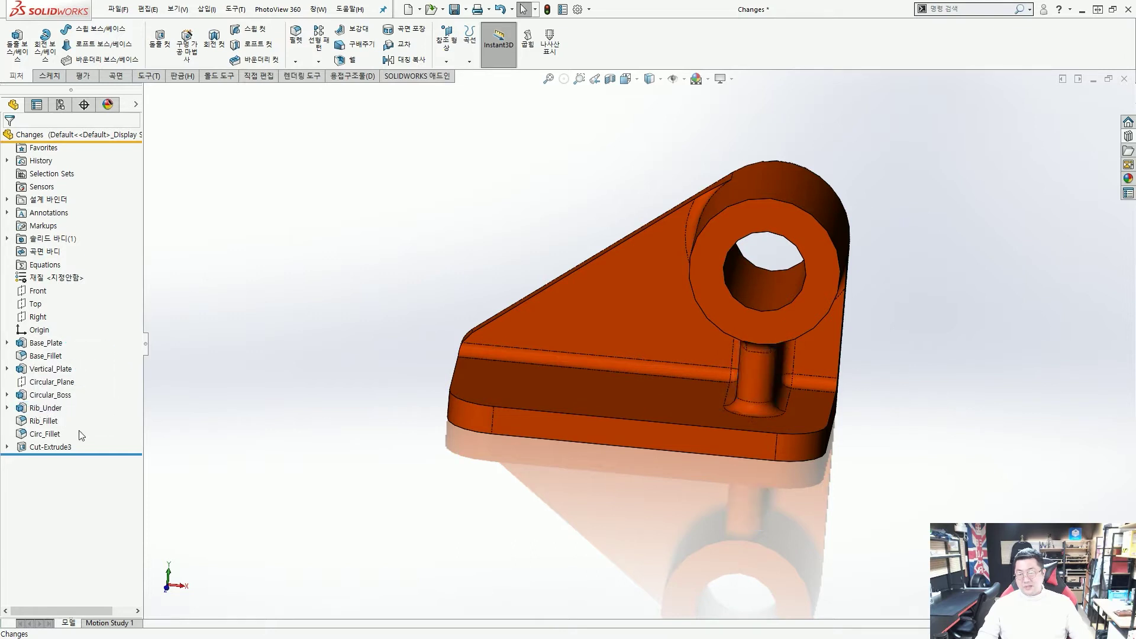
left_click(50, 410)
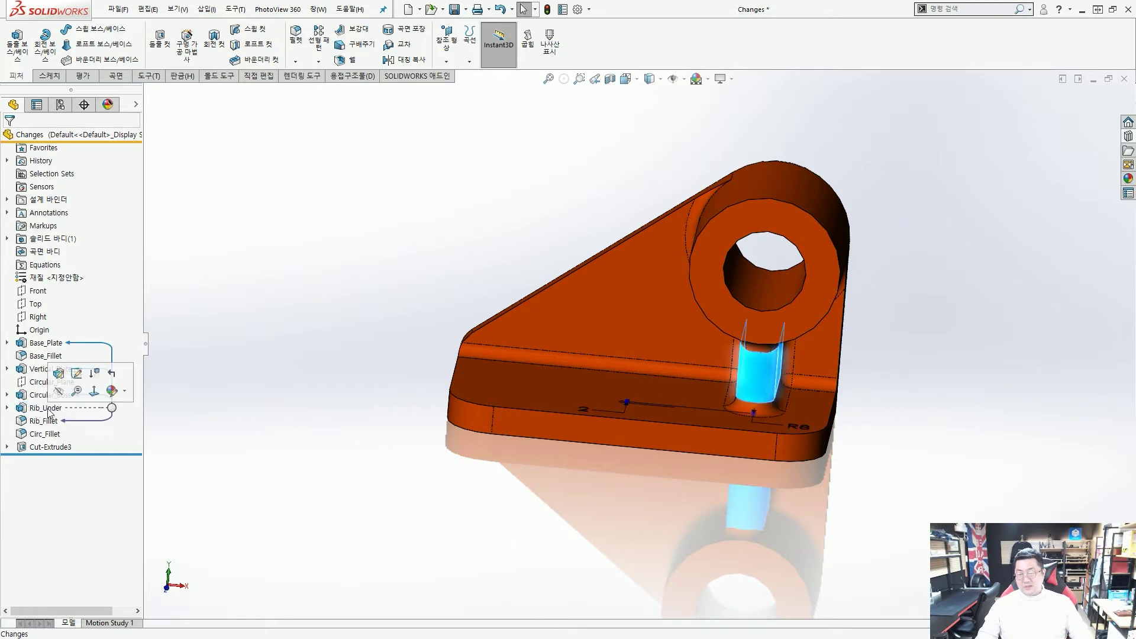
left_click(112, 374)
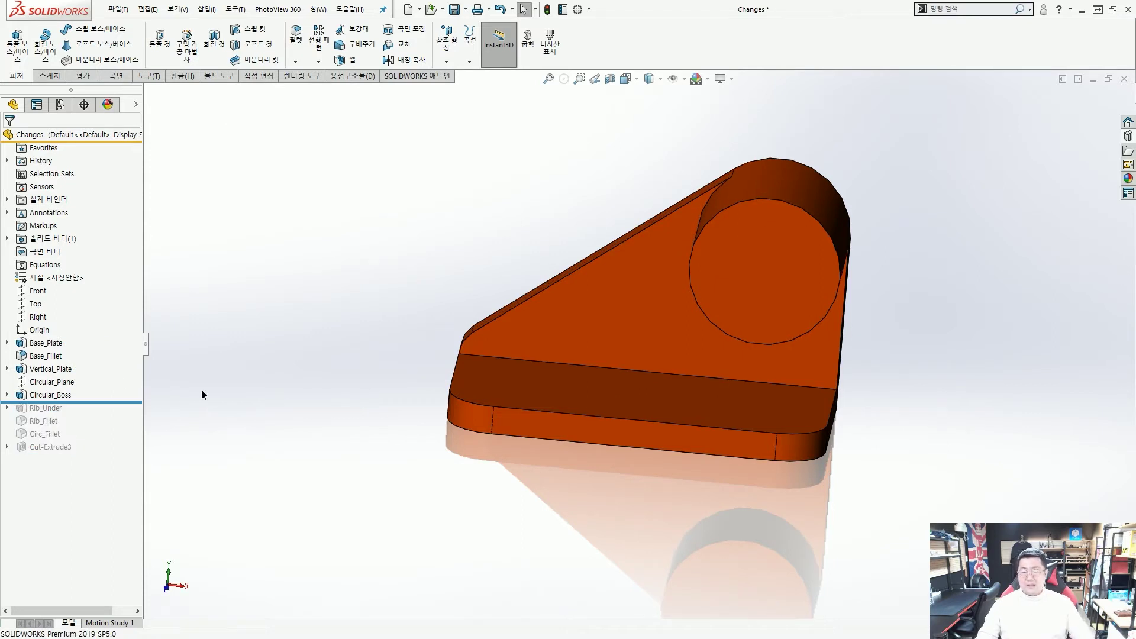
middle_click_drag(193, 372, 220, 397)
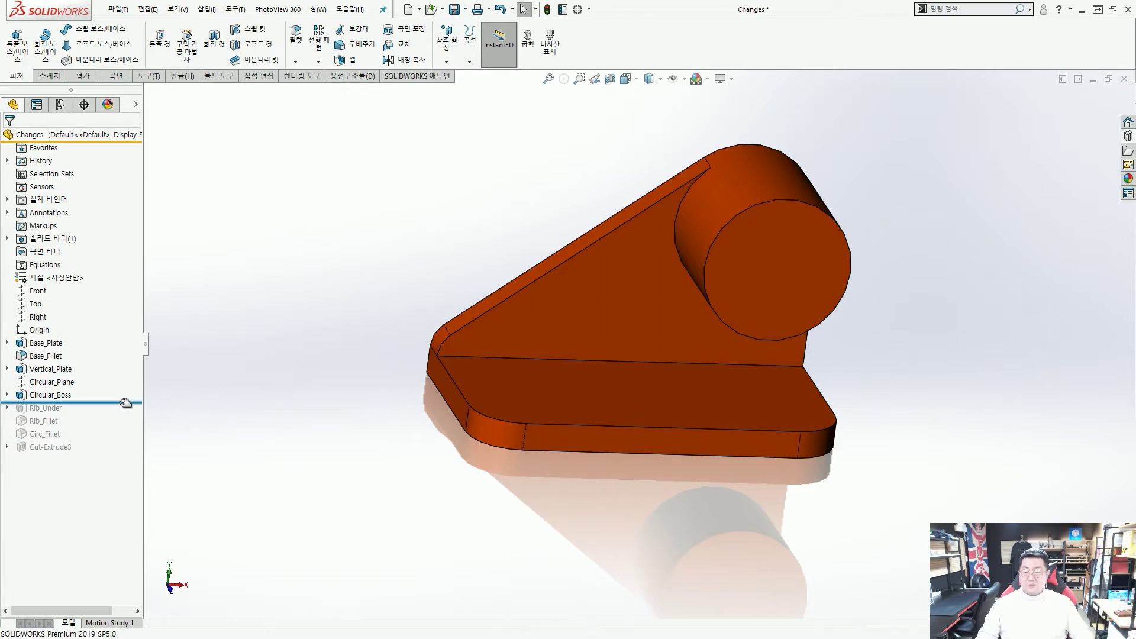
left_click_drag(125, 403, 86, 412)
left_click(86, 409)
left_click(428, 406)
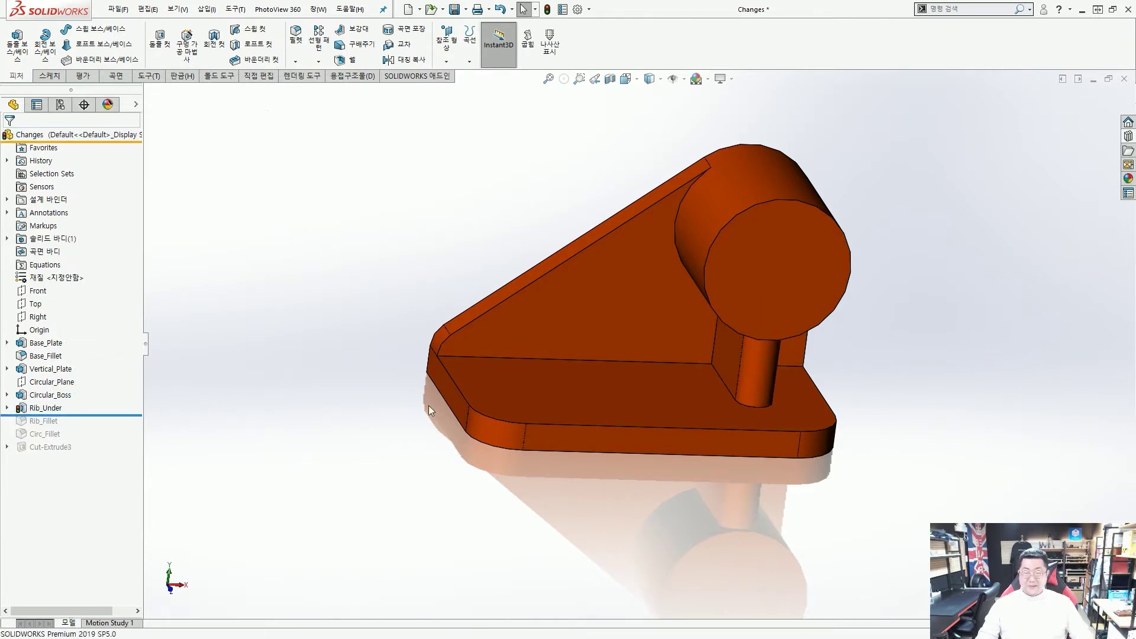
Open a new sketch on the Vertical_Plate face between the rib and the plate's vertical edge.
middle_click_drag(828, 401, 794, 356)
scroll(815, 353, "down", 3)
mouse_move(817, 207)
left_mouse_down()
mouse_move(723, 421)
mouse_move(842, 239)
left_mouse_up()
key("Escape")
scroll(260, 408, "up", 4)
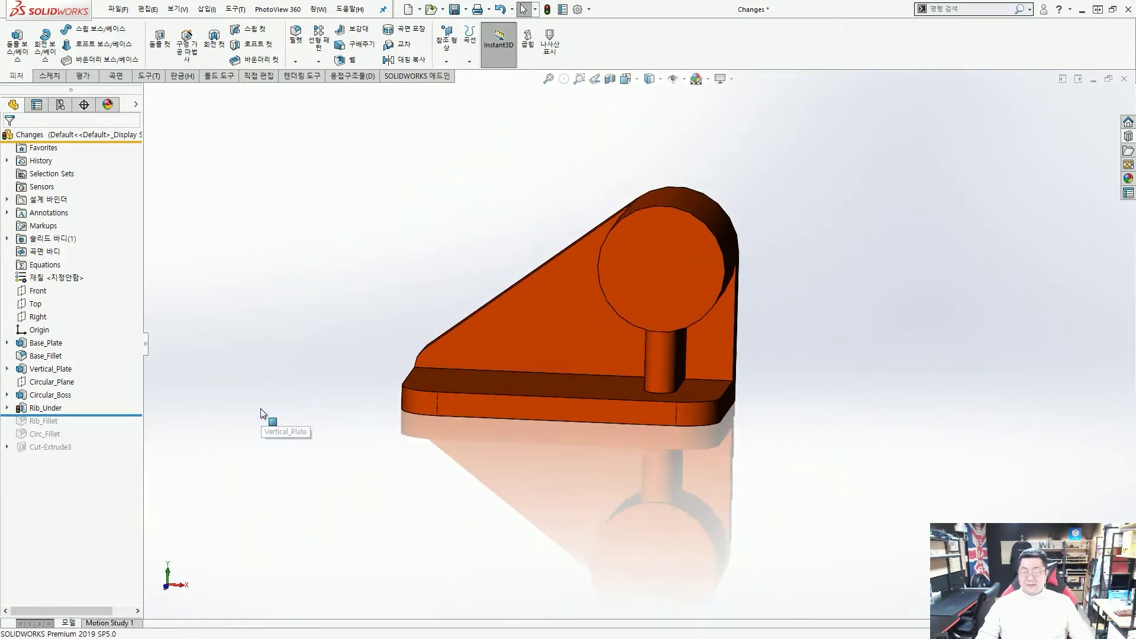
scroll(292, 424, "down", 1)
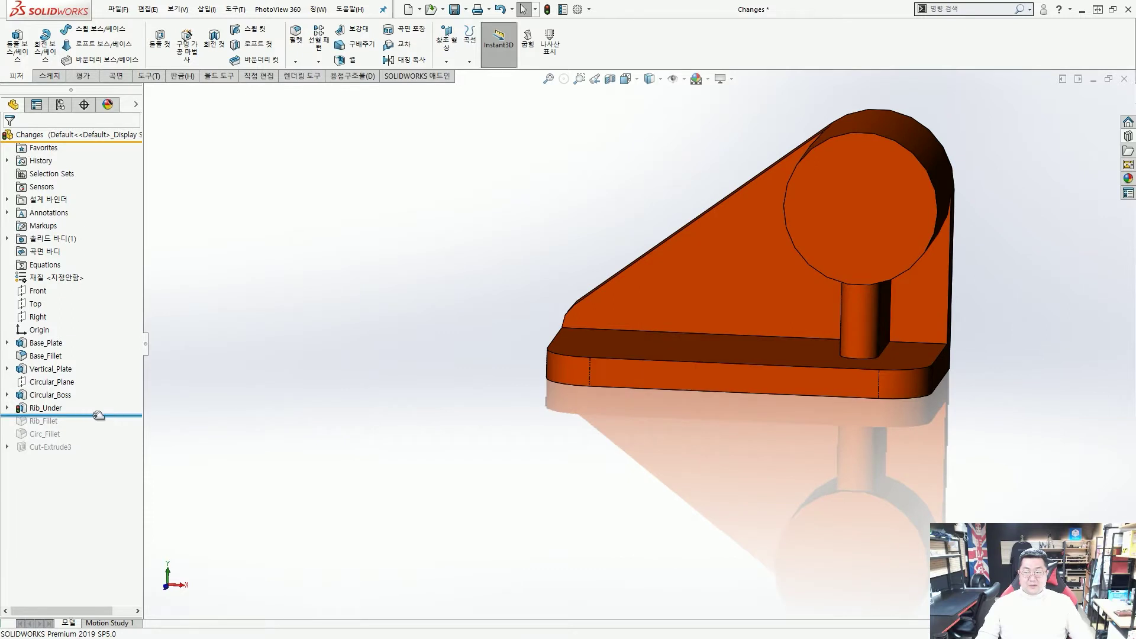
scroll(709, 376, "down", 2)
left_click(896, 254)
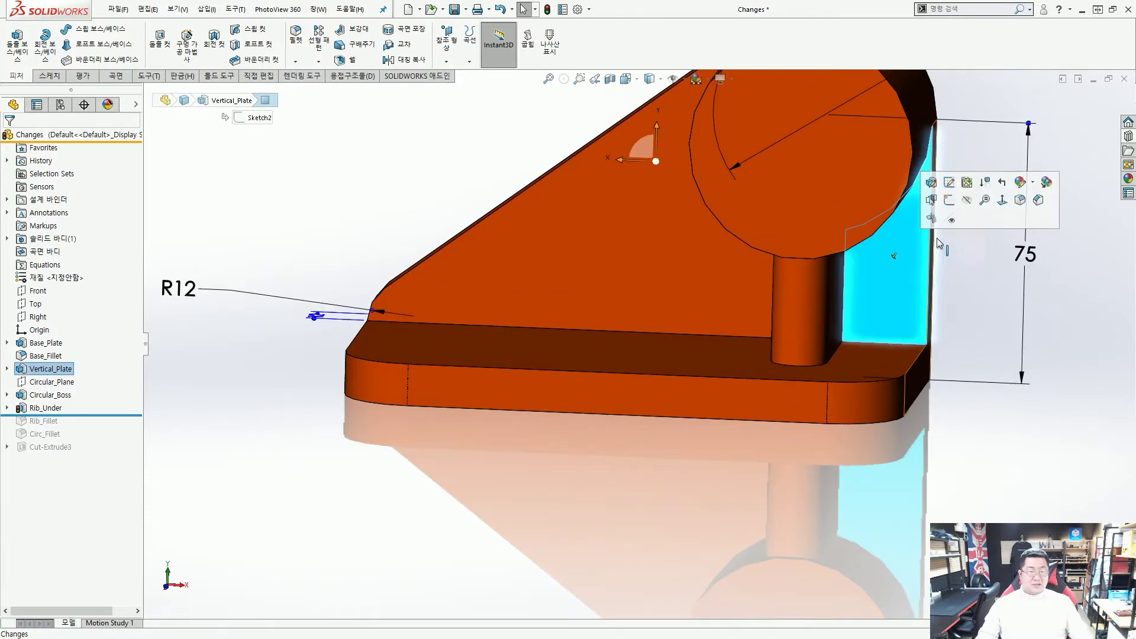
left_click(947, 201)
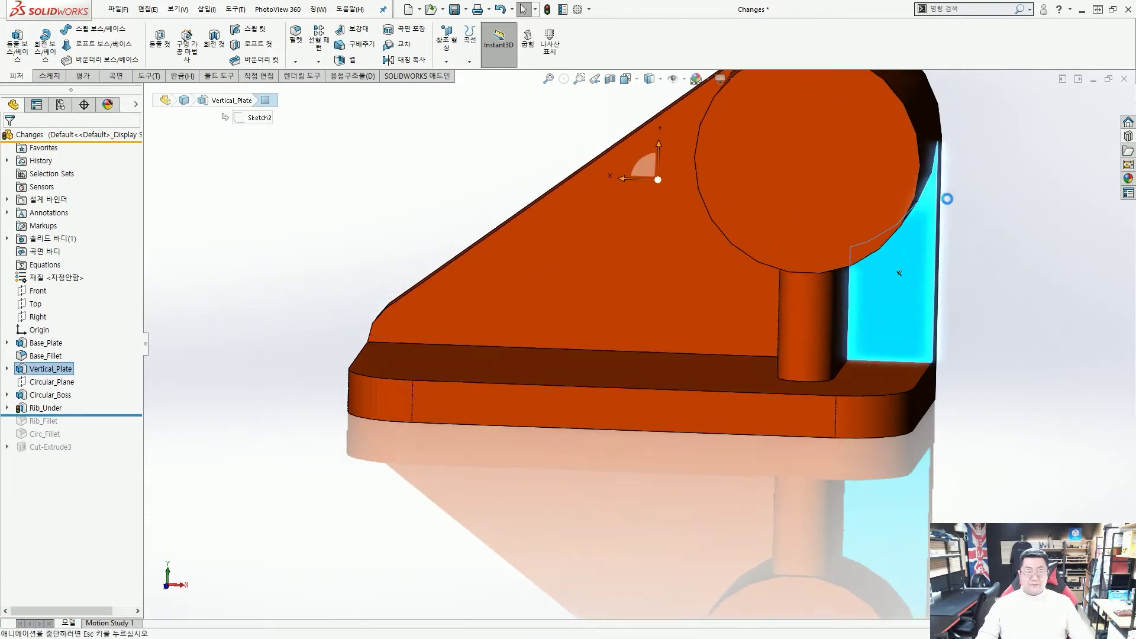
scroll(807, 385, "down", 1)
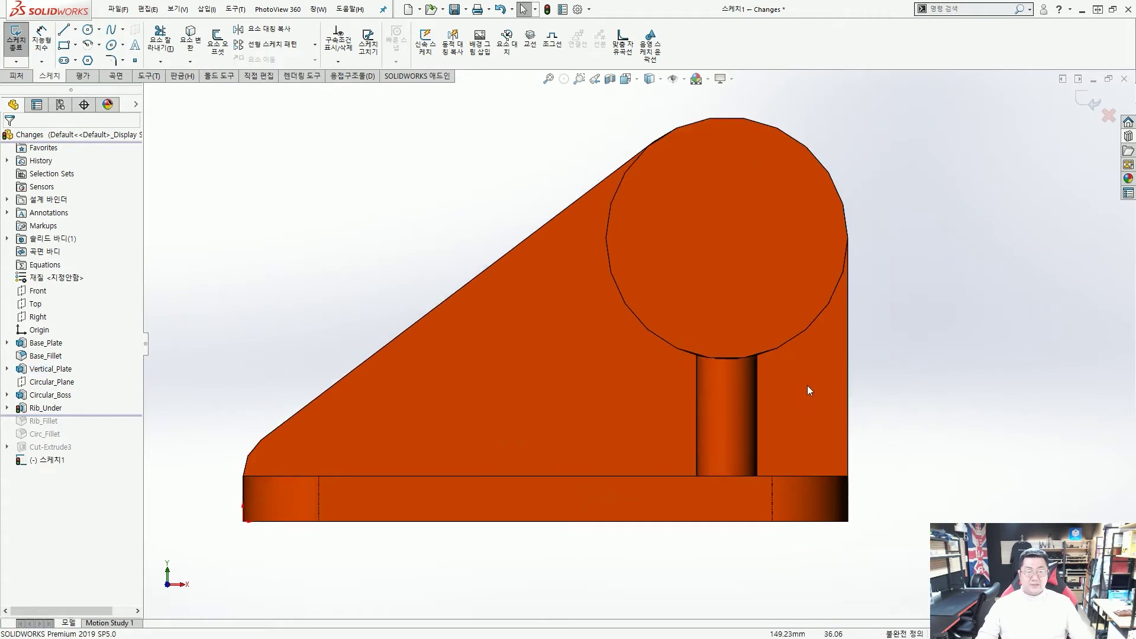
scroll(799, 369, "up", 4)
scroll(794, 357, "down", 3)
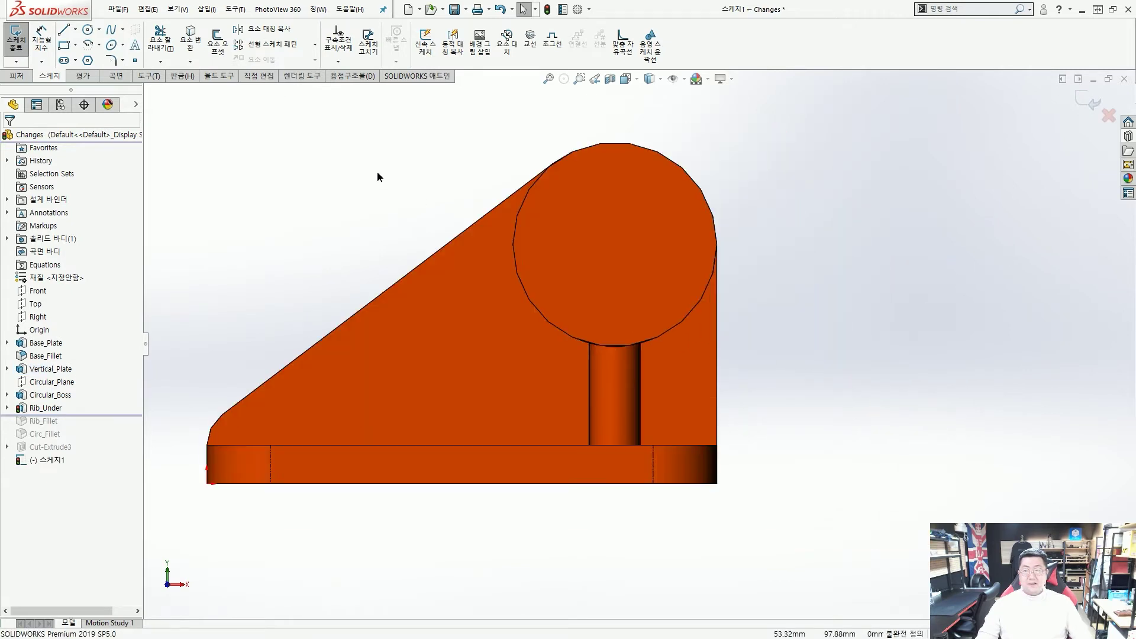
Convert the boundary edges of the Vertical_Plate face beside the rib into sketch entities.
left_click(190, 43)
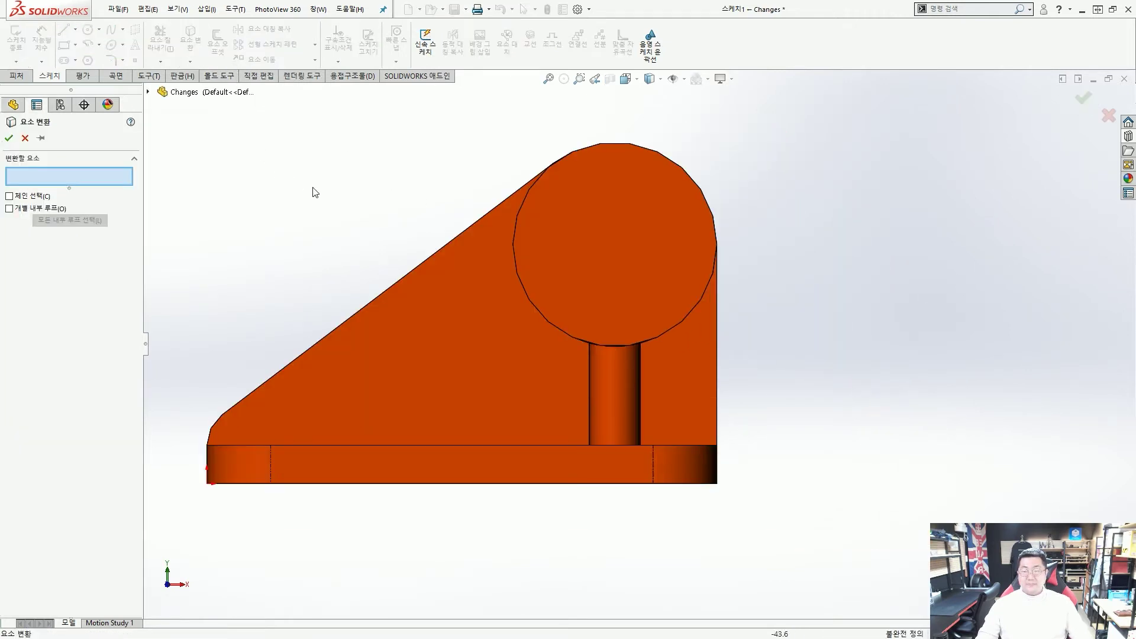
scroll(683, 365, "up", 2)
left_click(682, 354)
right_click(683, 354)
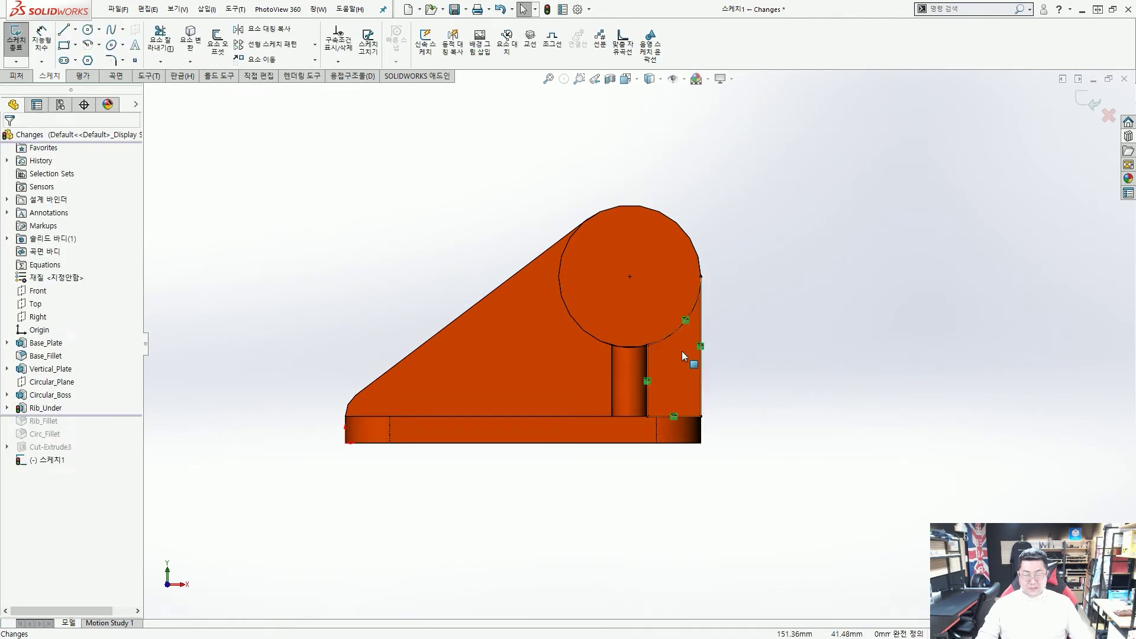
Hide the solid body to check the converted sketch outline, and show the body again.
middle_click_drag(749, 330, 729, 337)
scroll(651, 375, "down", 6)
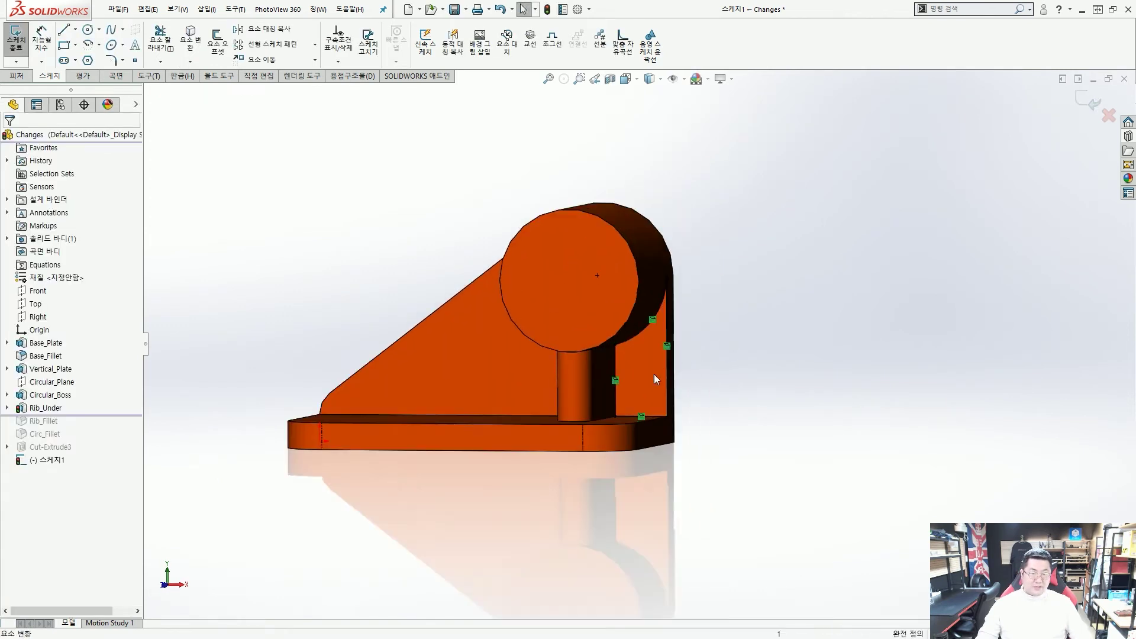
key("Tab")
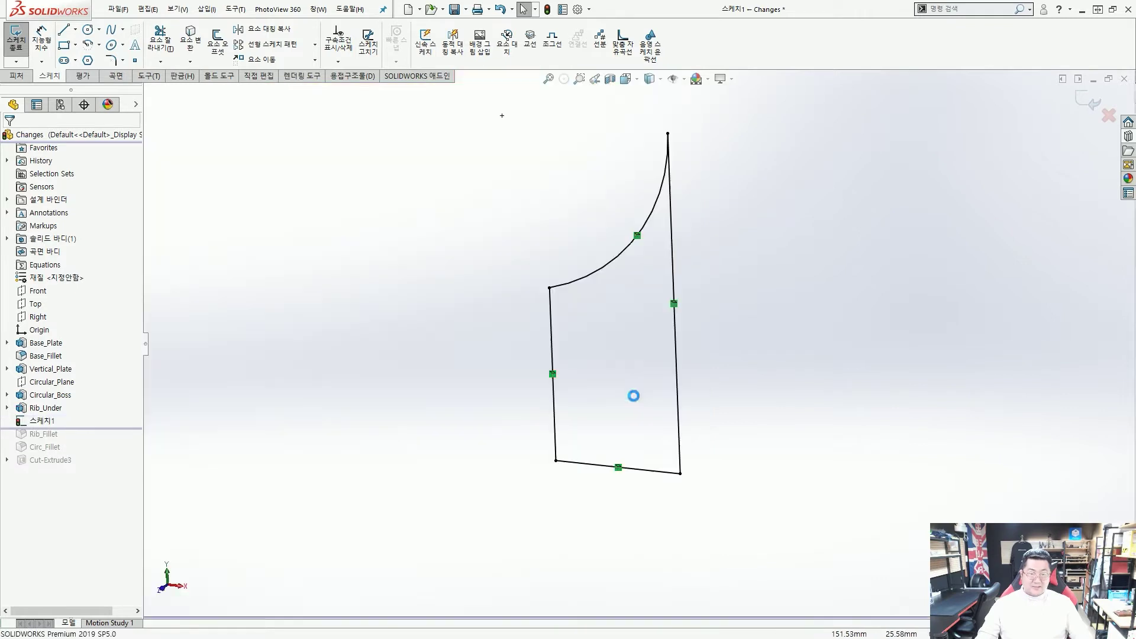
key("shift+Tab")
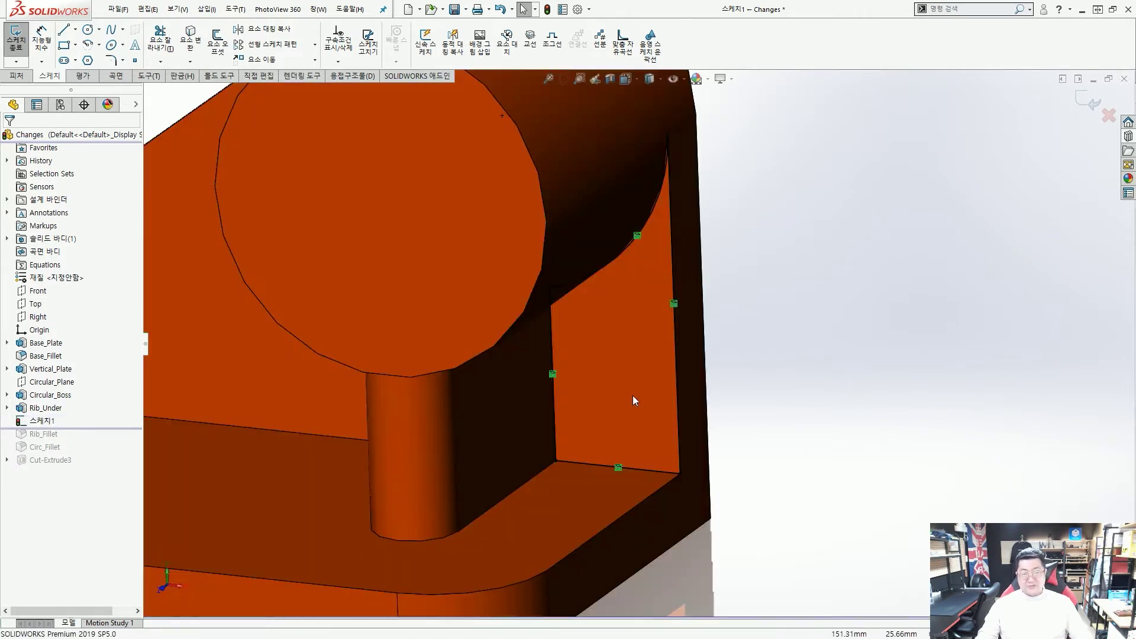
scroll(631, 395, "up", 5)
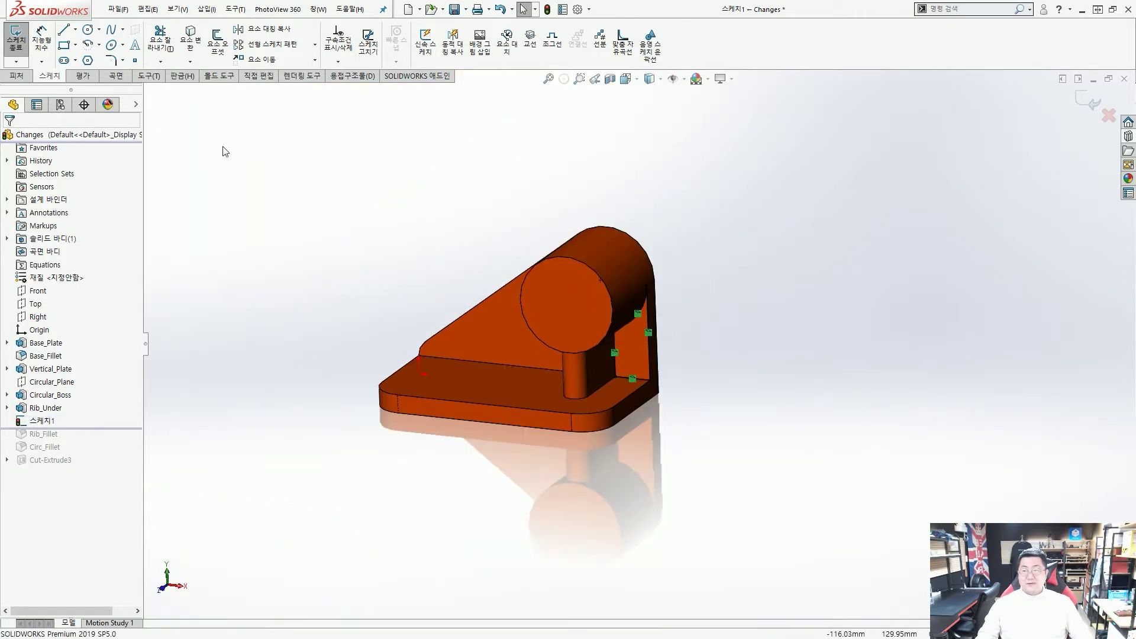
Extrude-cut the converted outline beside the rib through all of the vertical plate.
left_click(18, 78)
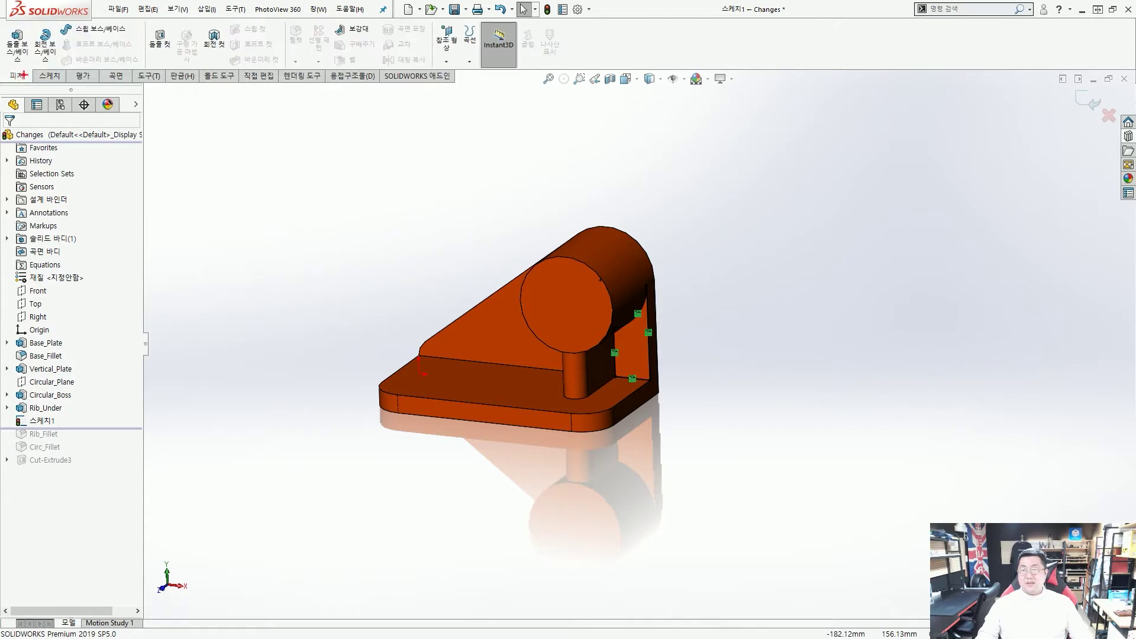
left_click_drag(140, 17, 176, 65, "ctrl")
left_click_drag(214, 149, 172, 70, "ctrl+shift")
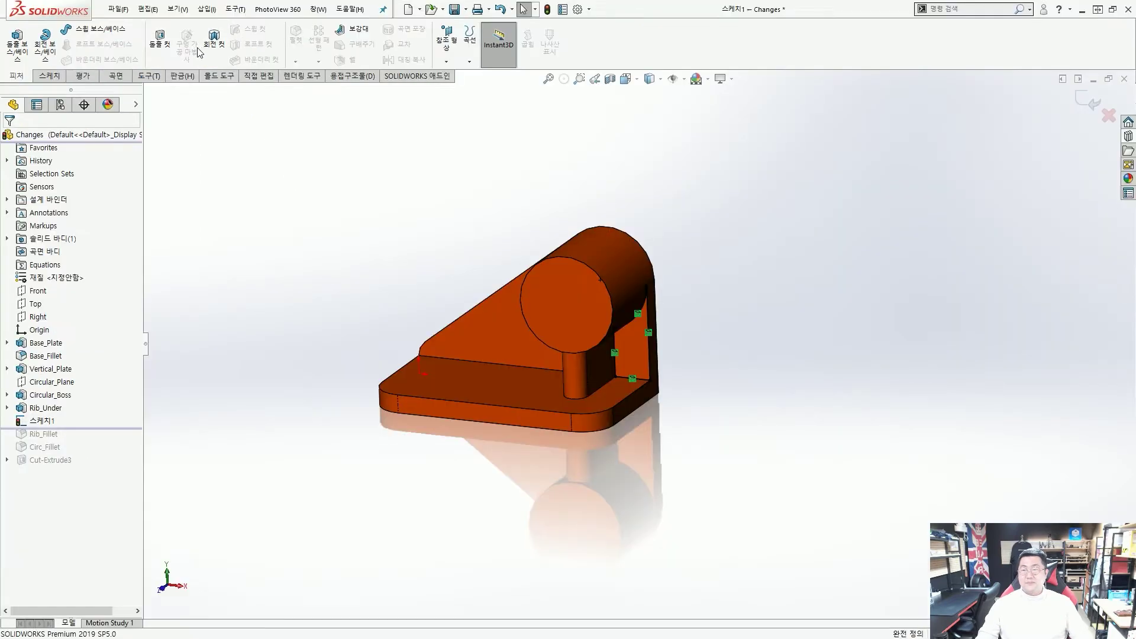
left_click(218, 31)
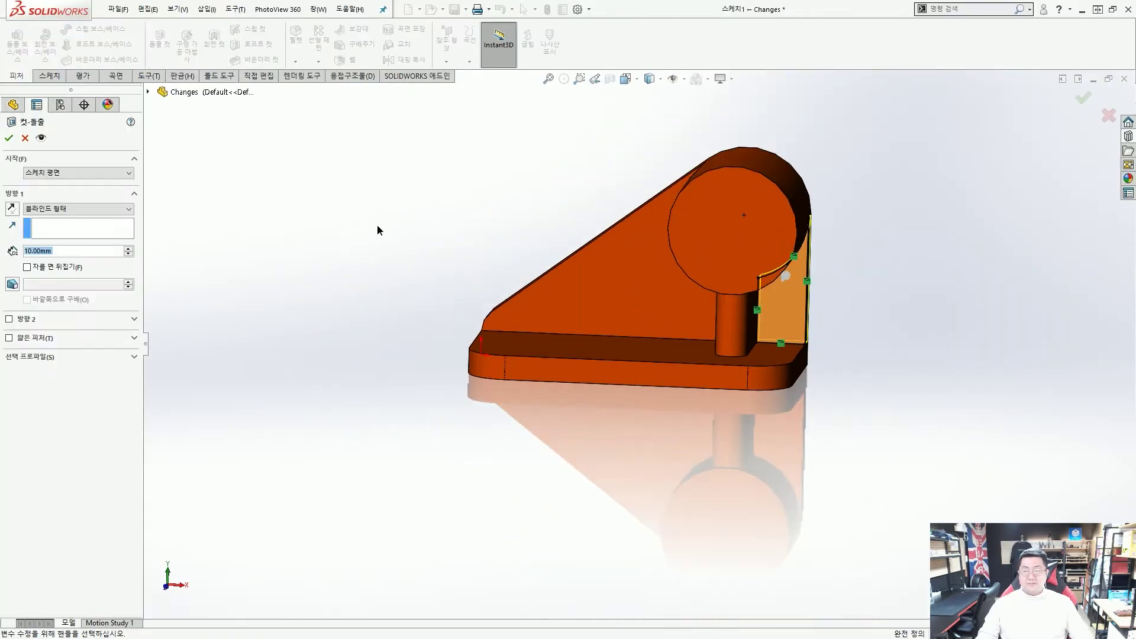
right_click(360, 210)
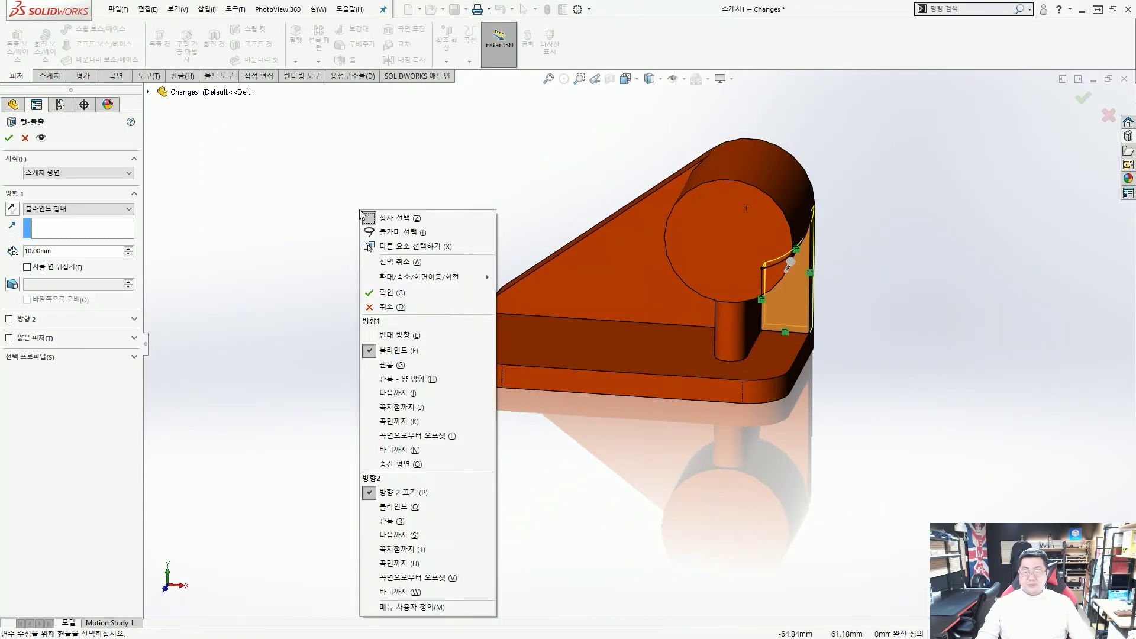
left_click(401, 366)
key("Return")
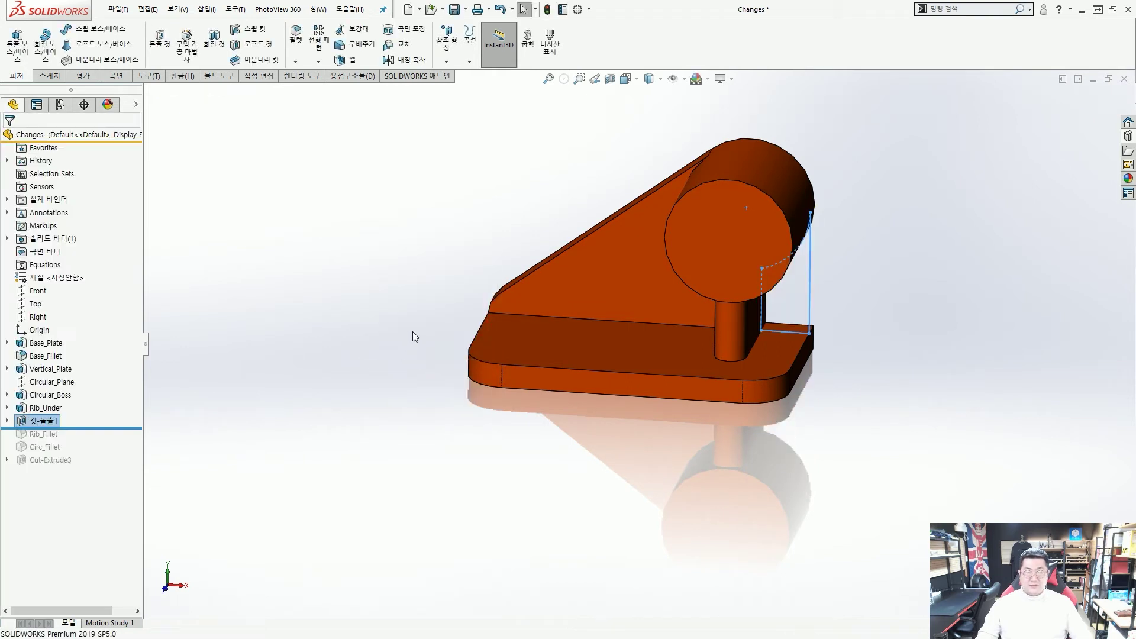
middle_click_drag(495, 341, 491, 311)
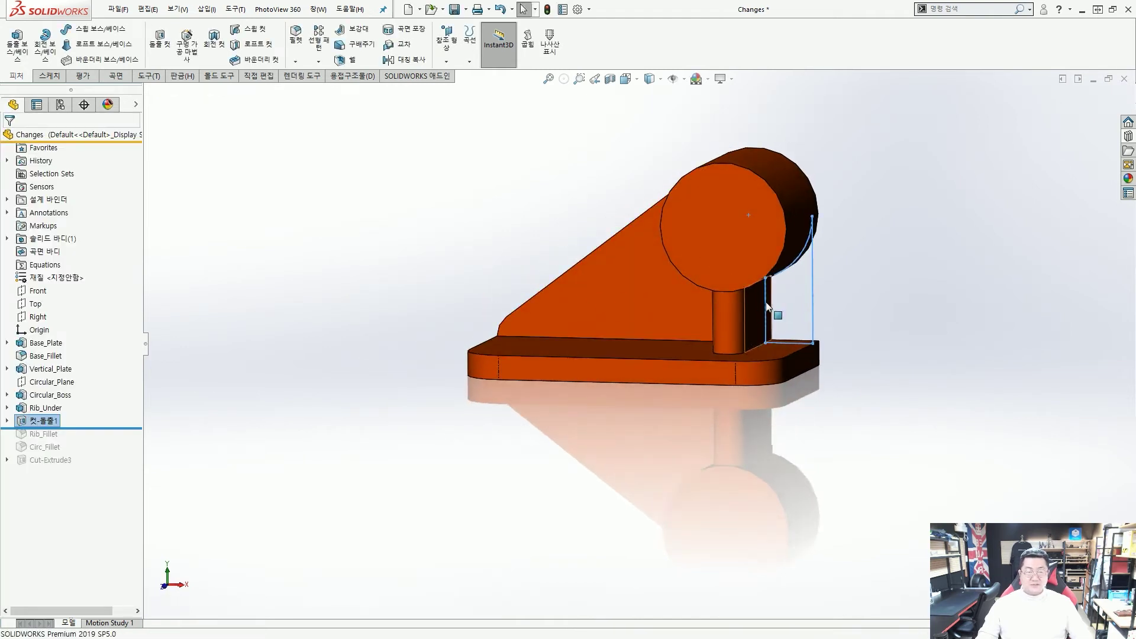
left_click(829, 302)
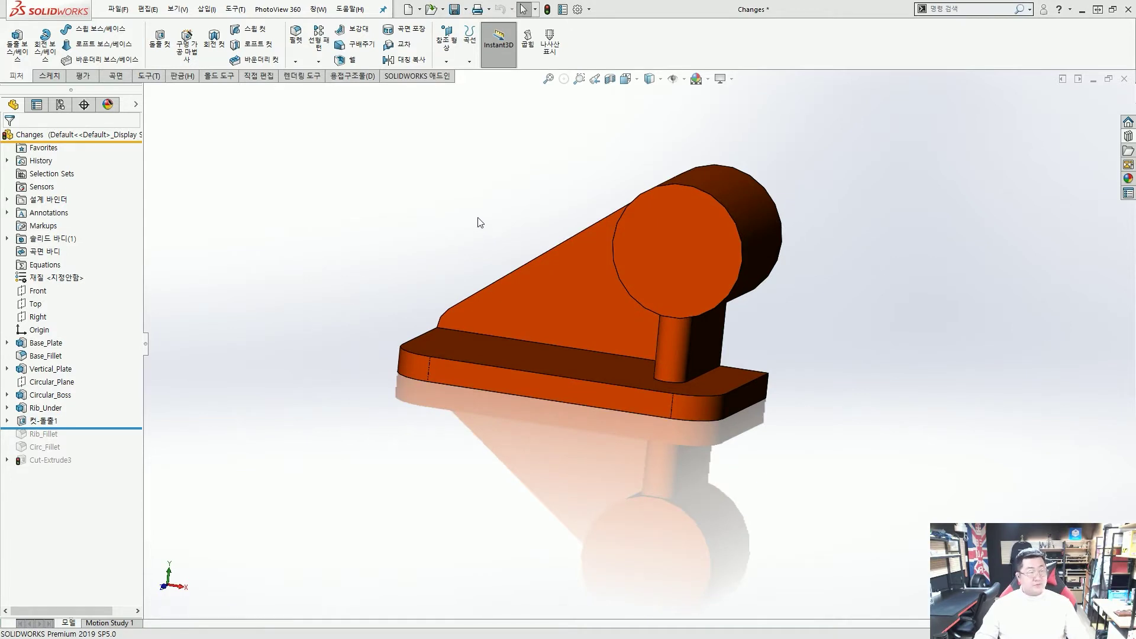
Start a Hole Wizard counterbore for an Ansi Metric M6 hex cap screw, normal fit and through all, on the Base_Plate top face.
middle_click_drag(480, 222, 489, 258)
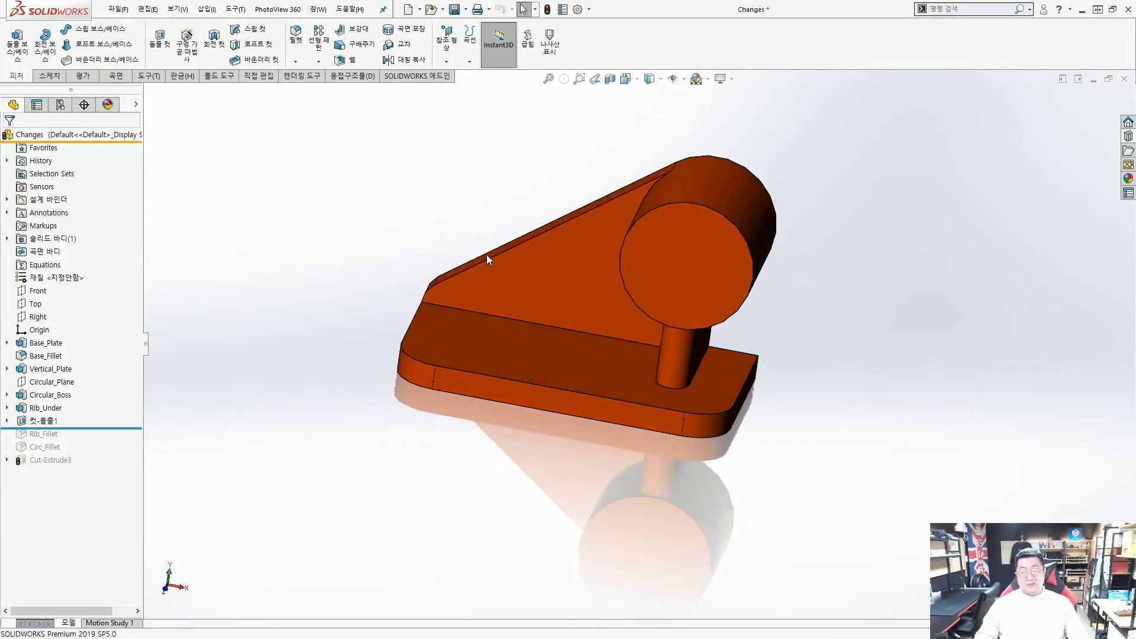
middle_click_drag(457, 207, 463, 240)
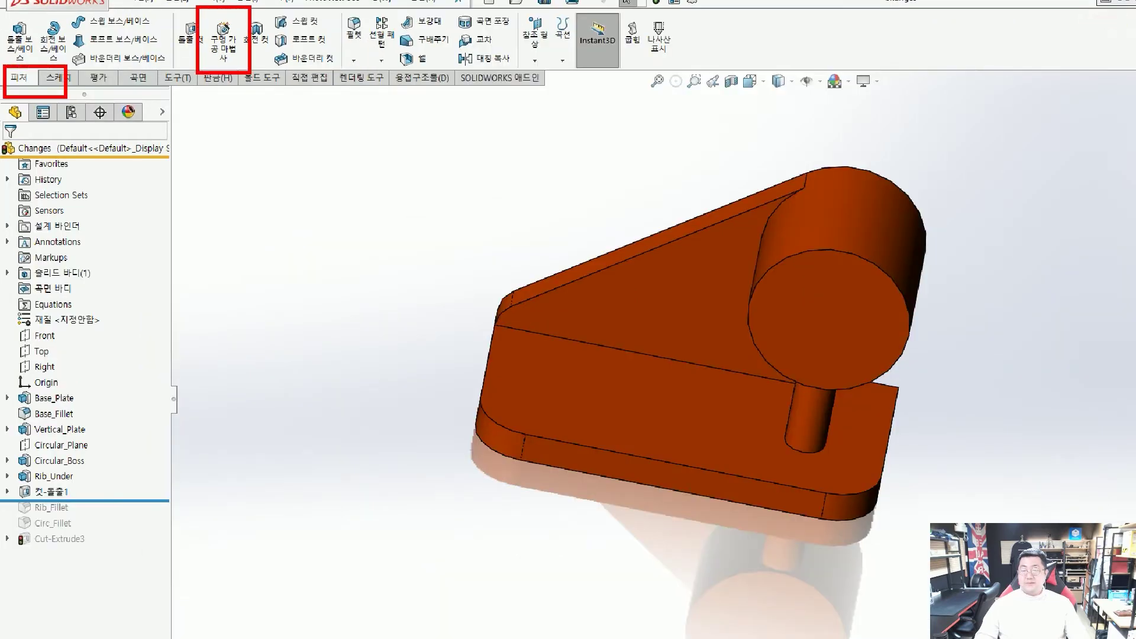
left_click_drag(317, 190, 239, 77, "ctrl+shift")
key("Escape")
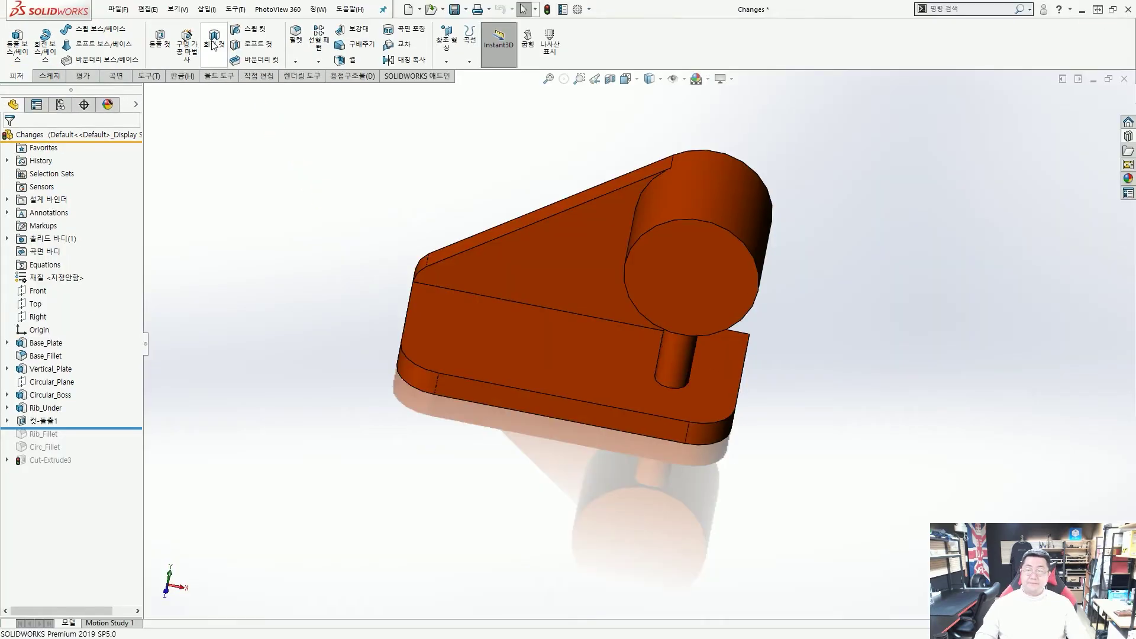
left_click(229, 53)
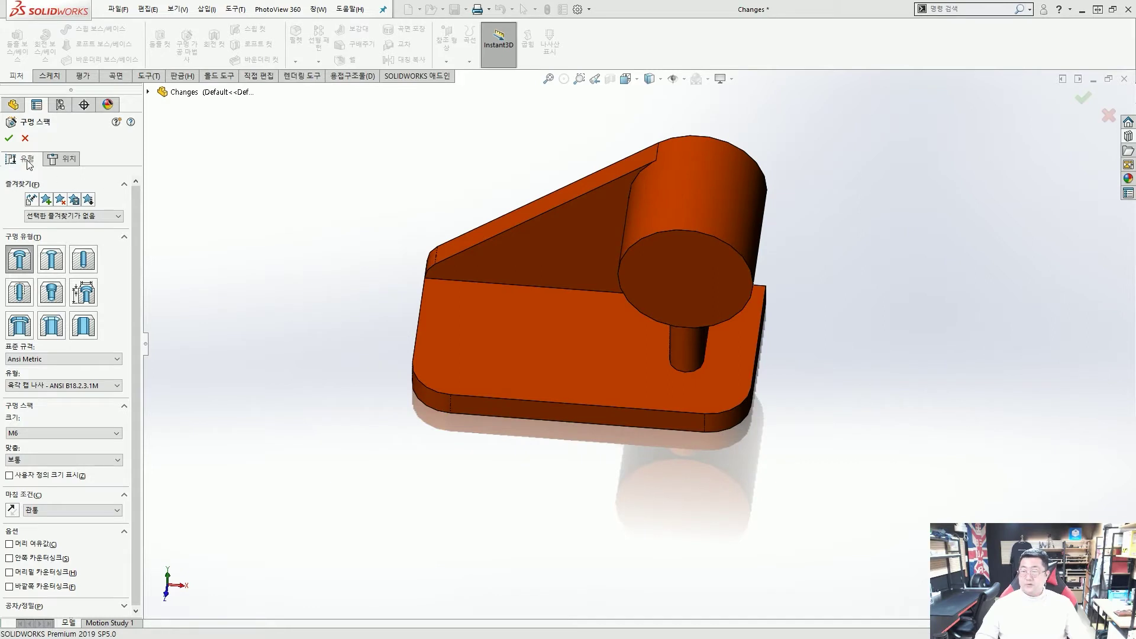
left_click(62, 158)
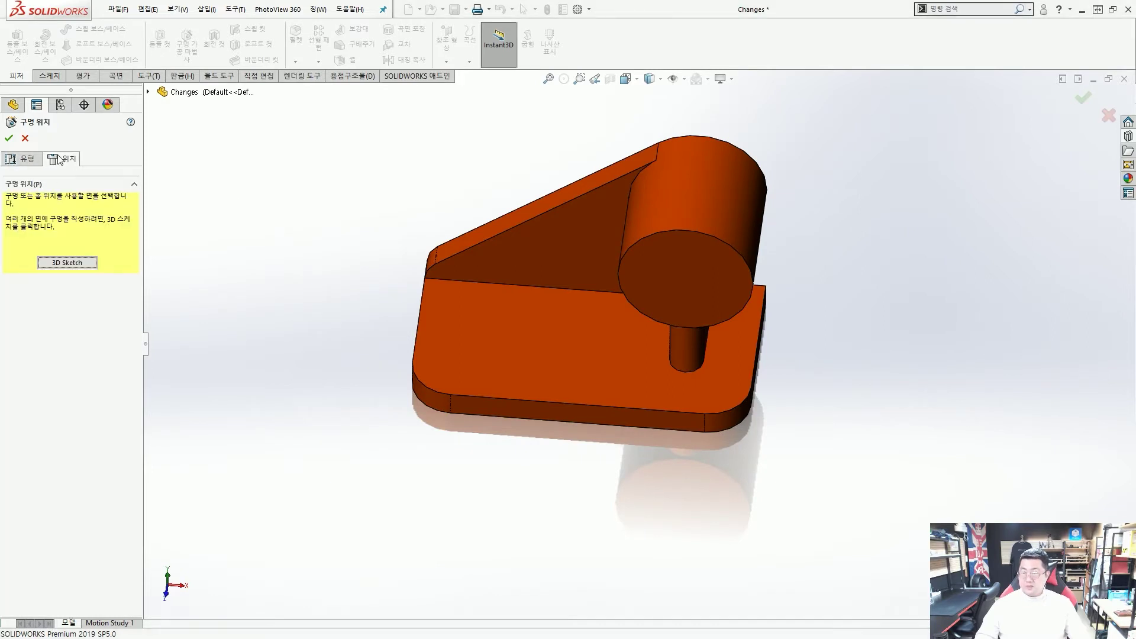
left_click(547, 331)
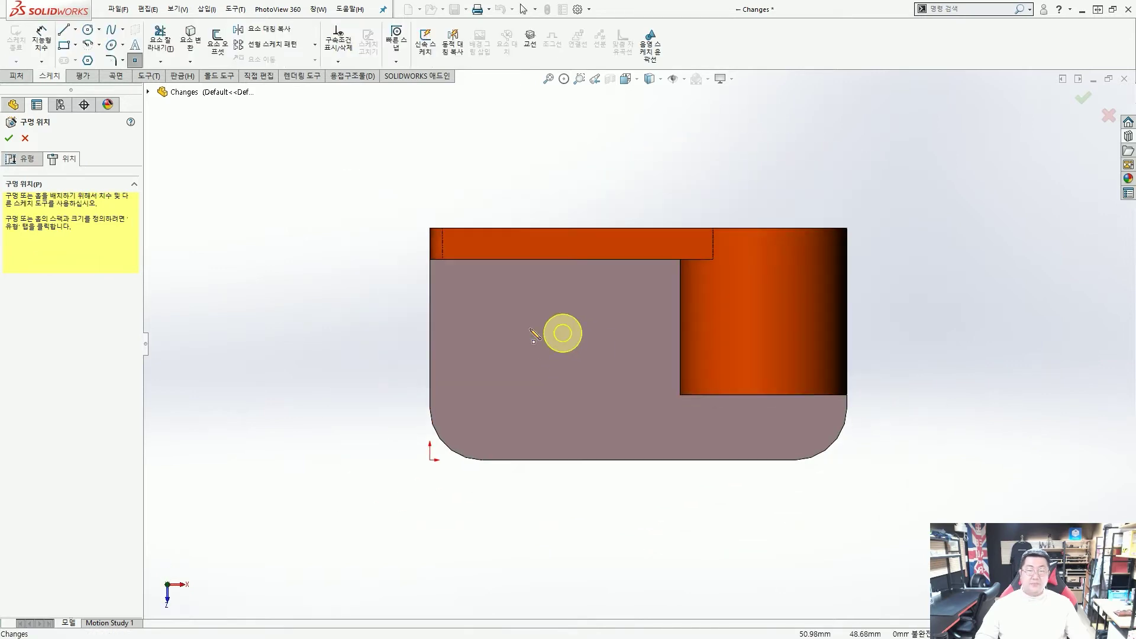
scroll(695, 385, "down", 2)
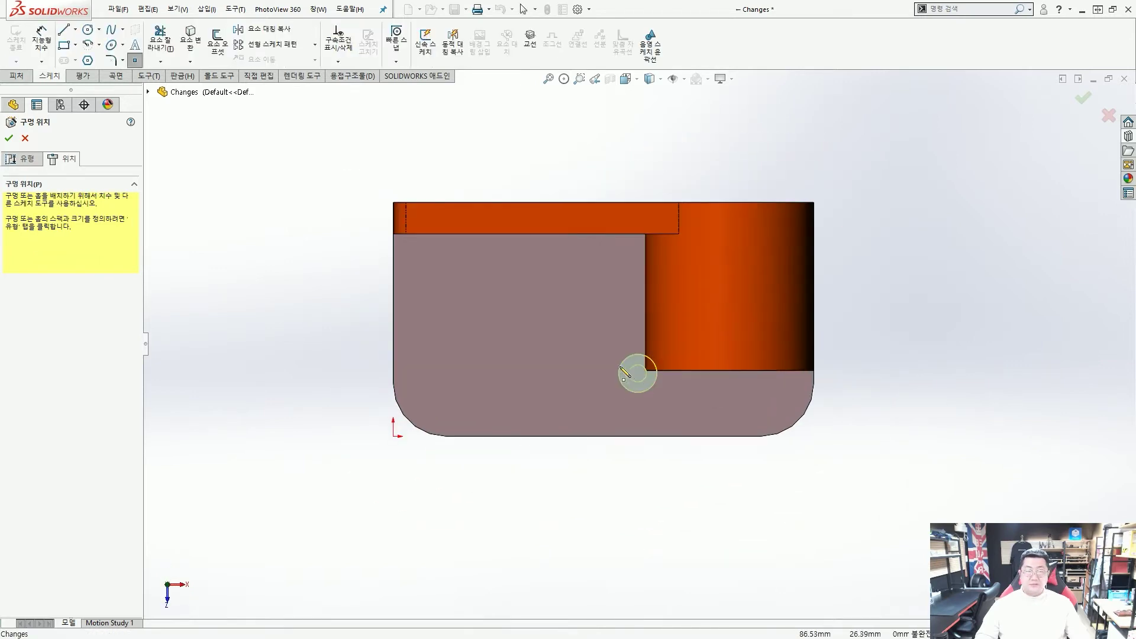
scroll(589, 376, "down", 1)
scroll(573, 370, "down", 1)
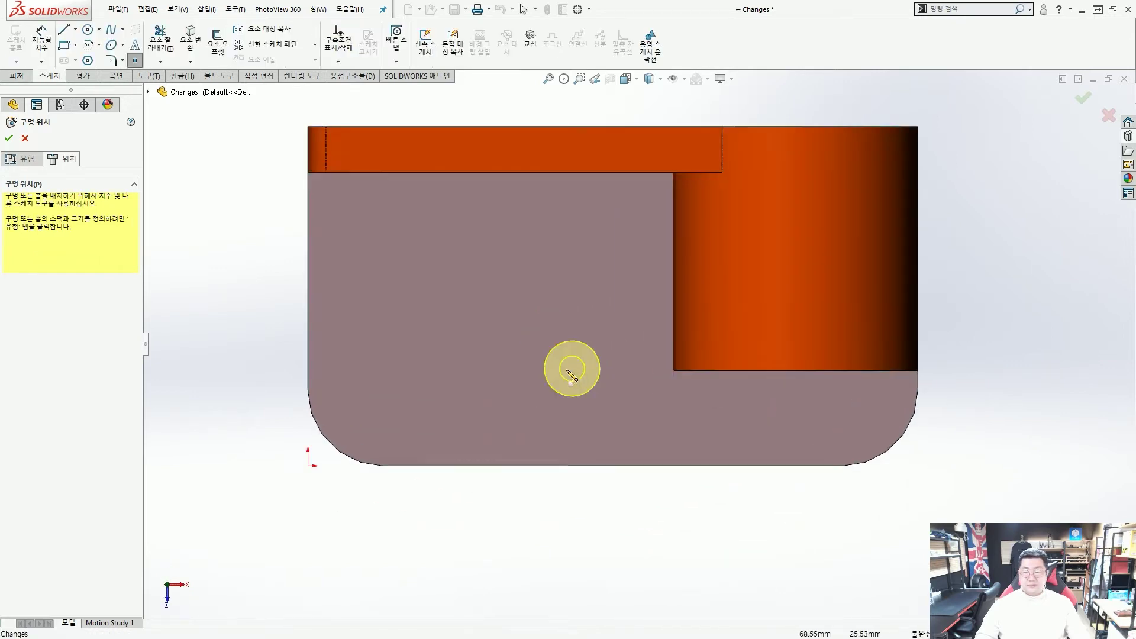
Place two counterbored holes at the arc centers of the base plate's two rounded corners and finish the hole feature.
left_click(339, 448)
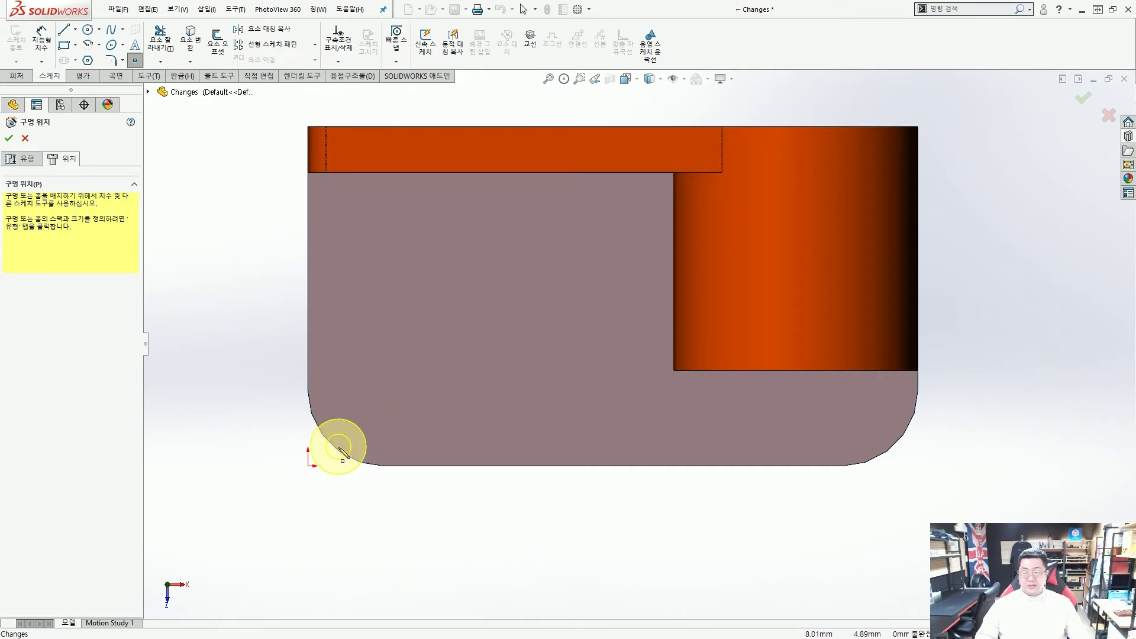
left_click(384, 390)
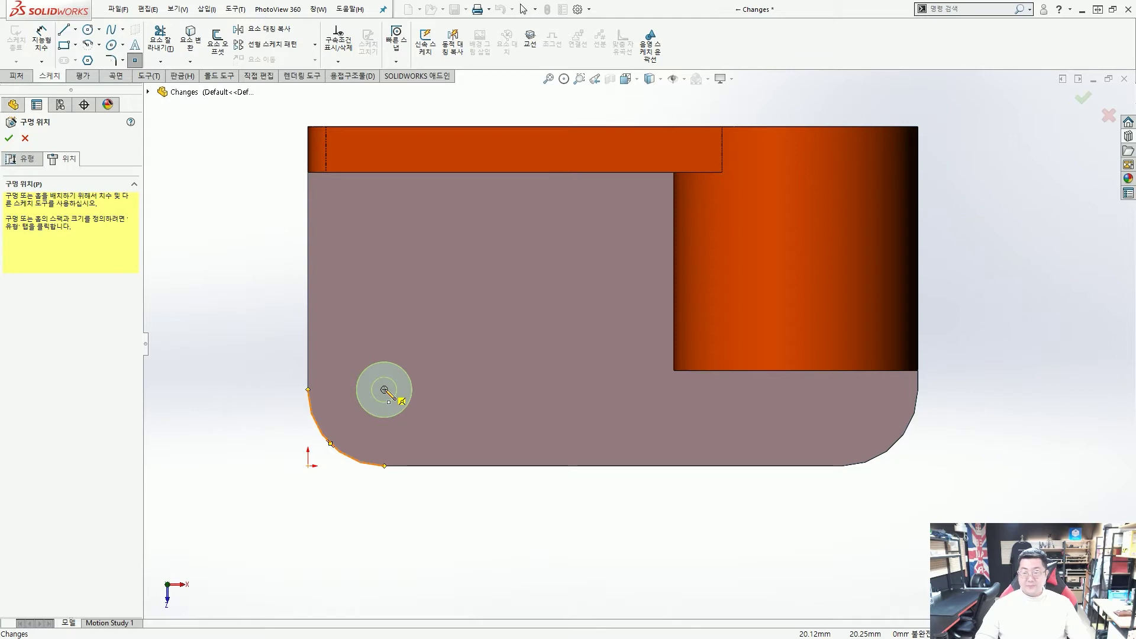
left_click(842, 390)
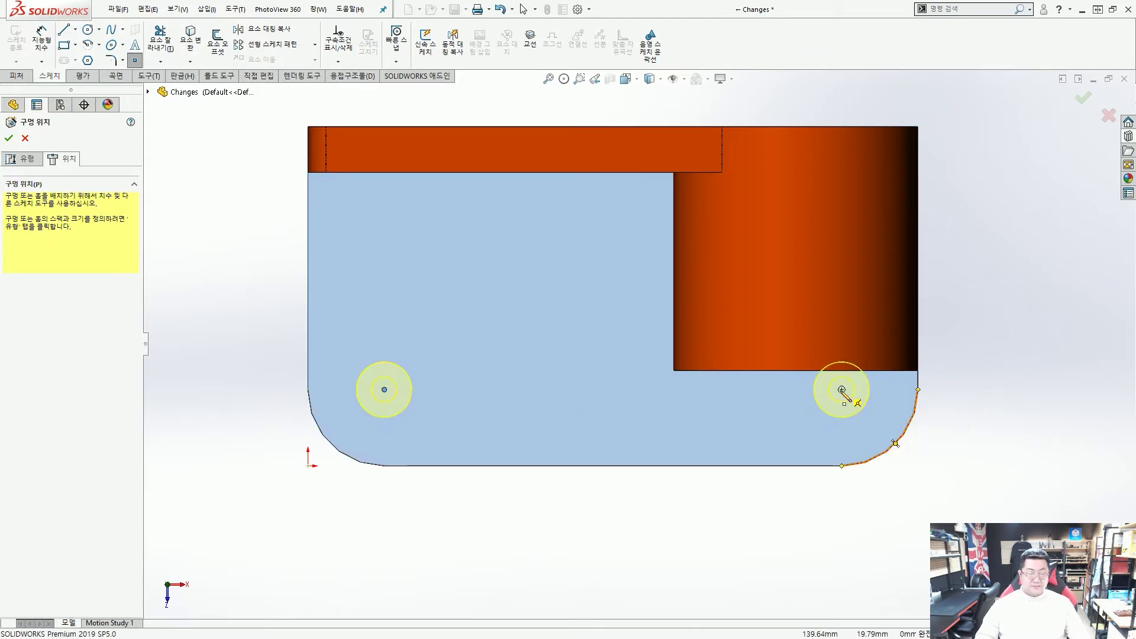
scroll(651, 391, "up", 4)
scroll(646, 387, "down", 1)
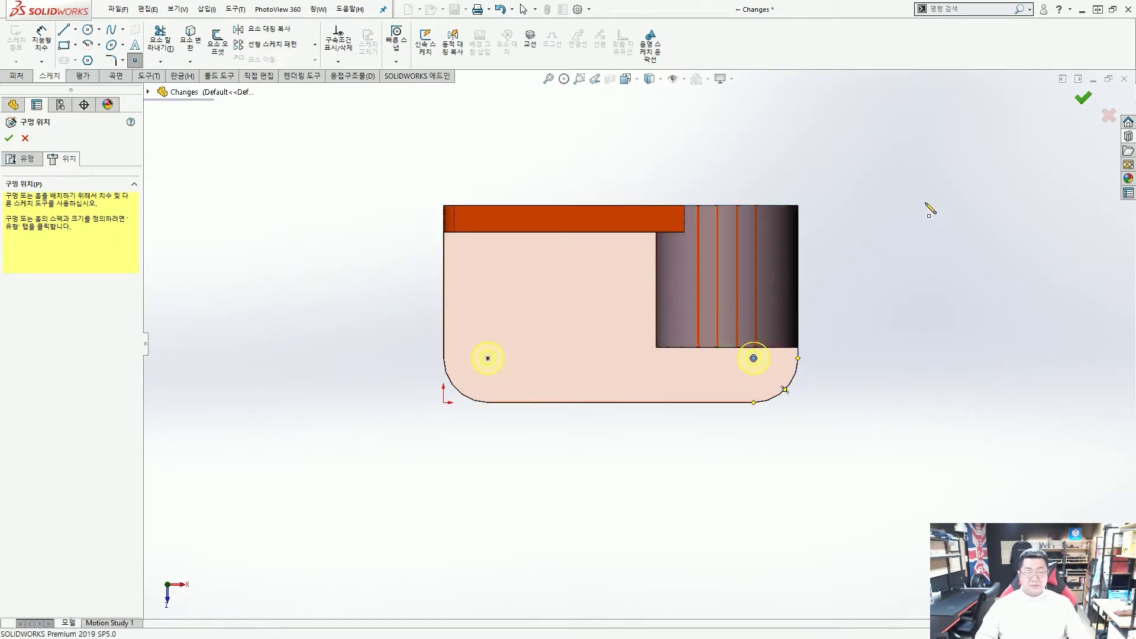
middle_click_drag(659, 376, 592, 260)
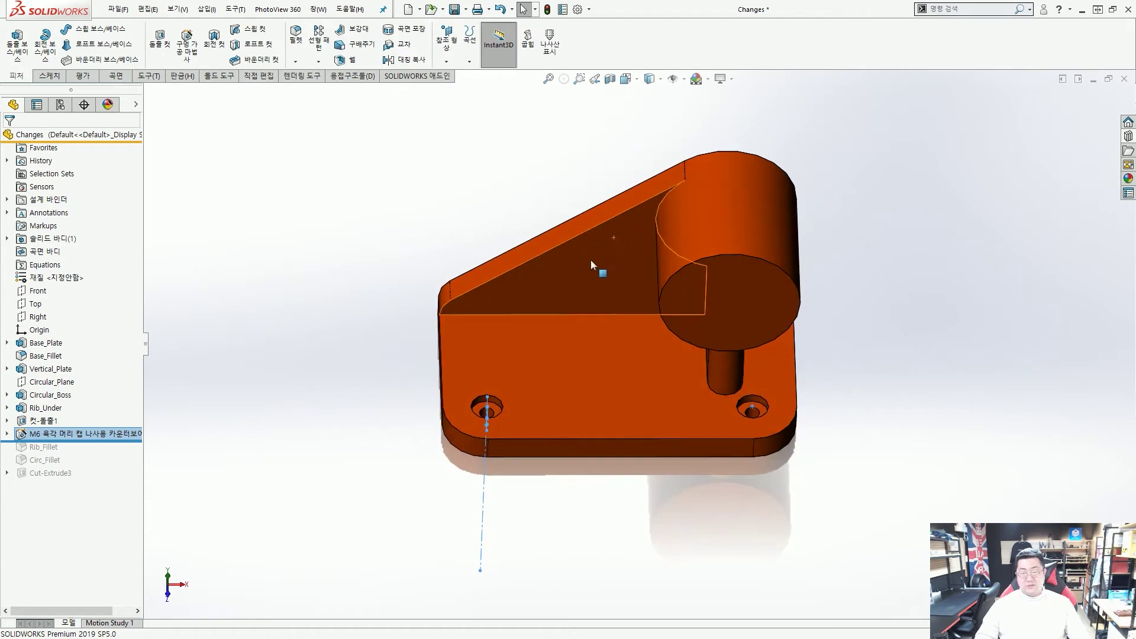
left_click(379, 294)
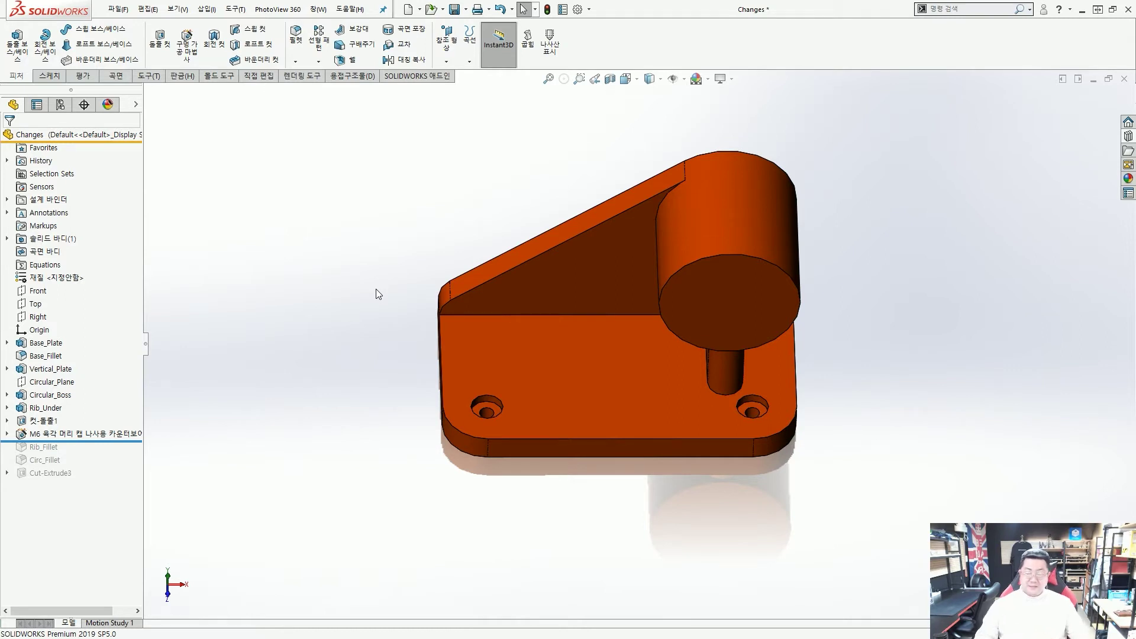
Roll the feature history forward to the end and reorder Cut-Extrude3 to directly after the new vertical-plate cut.
right_click(77, 441)
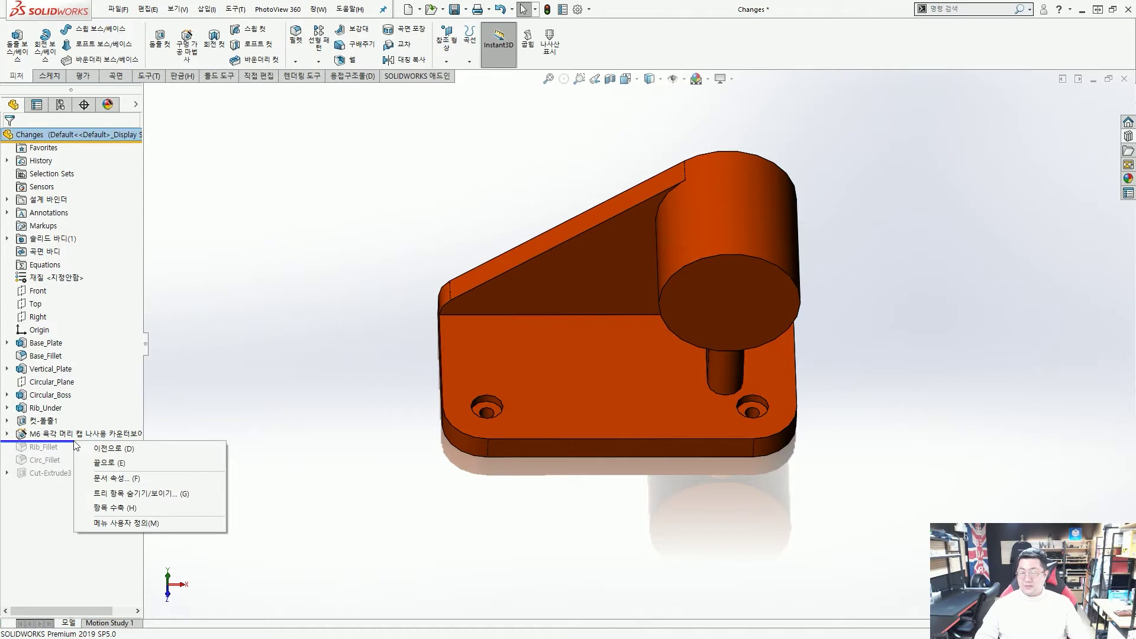
left_click(108, 463)
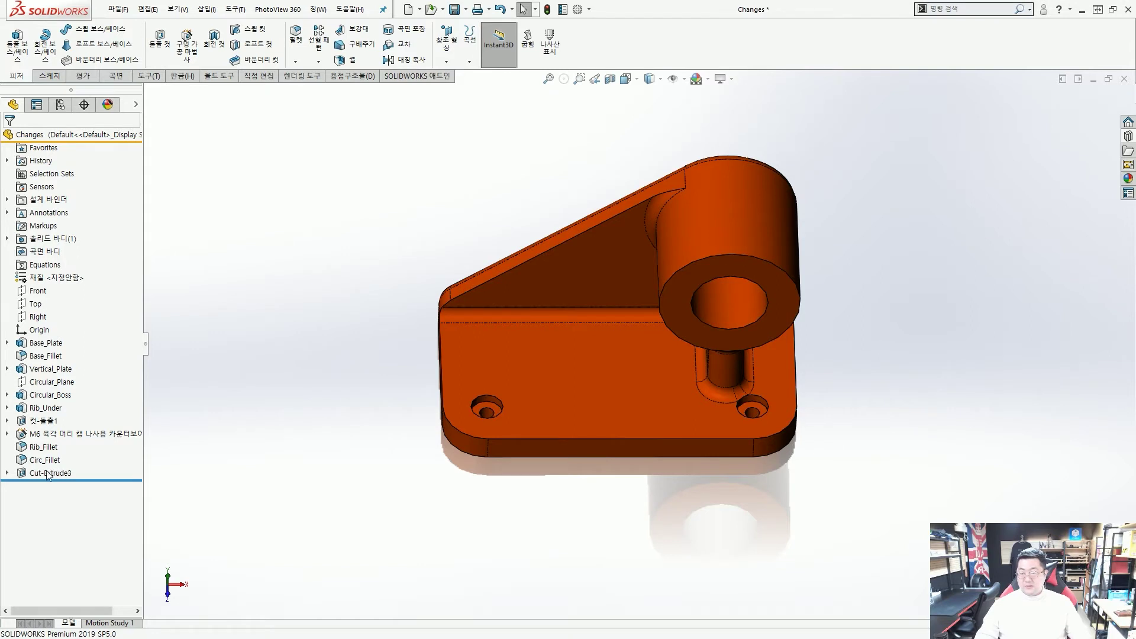
mouse_move(48, 475)
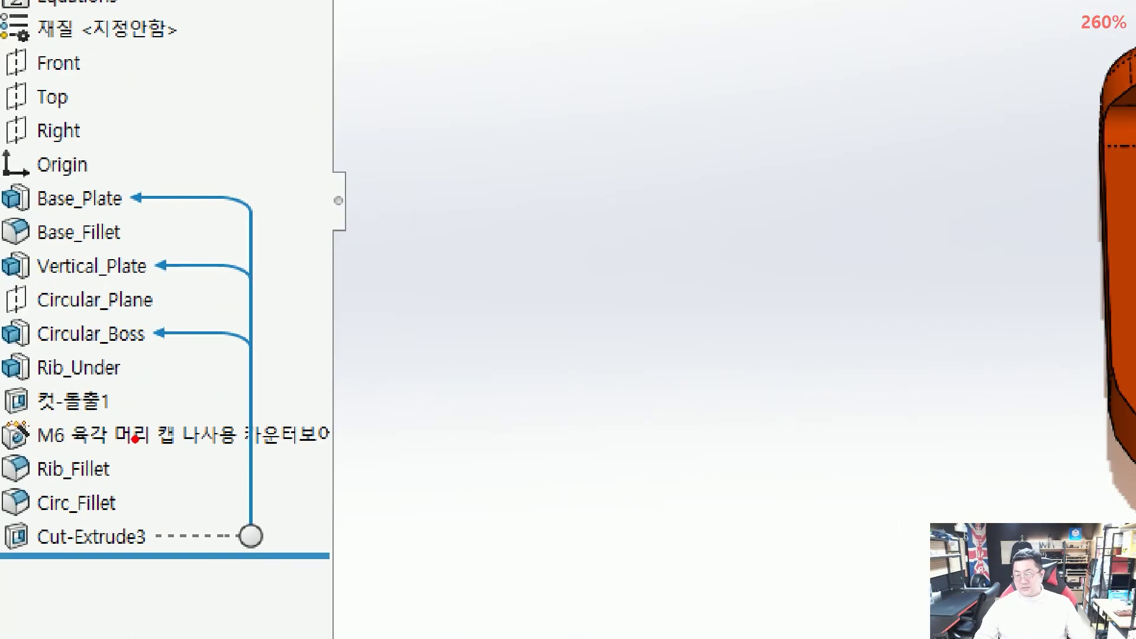
mouse_move(125, 453)
left_mouse_down()
mouse_move(145, 474)
mouse_move(115, 507)
left_mouse_up()
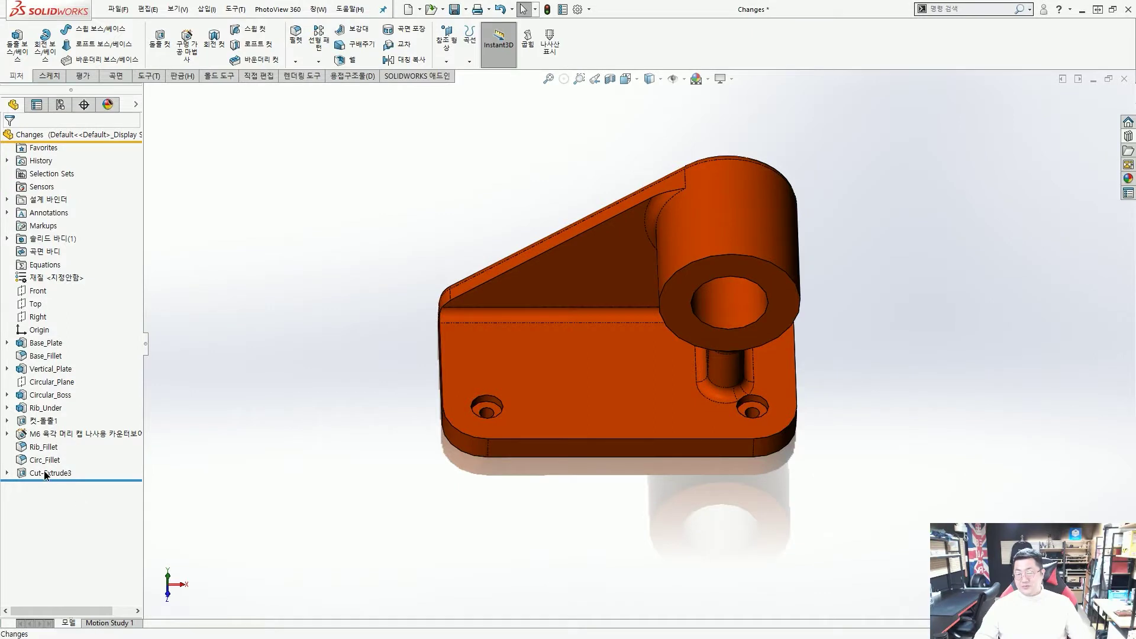
left_click_drag(46, 473, 41, 421)
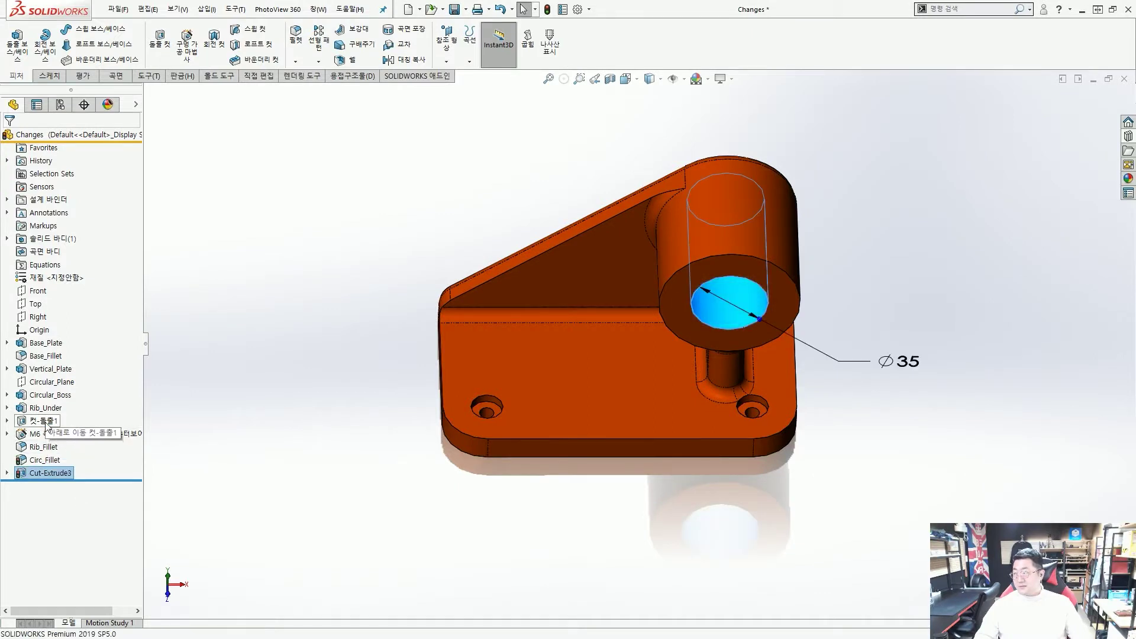
left_click(271, 456)
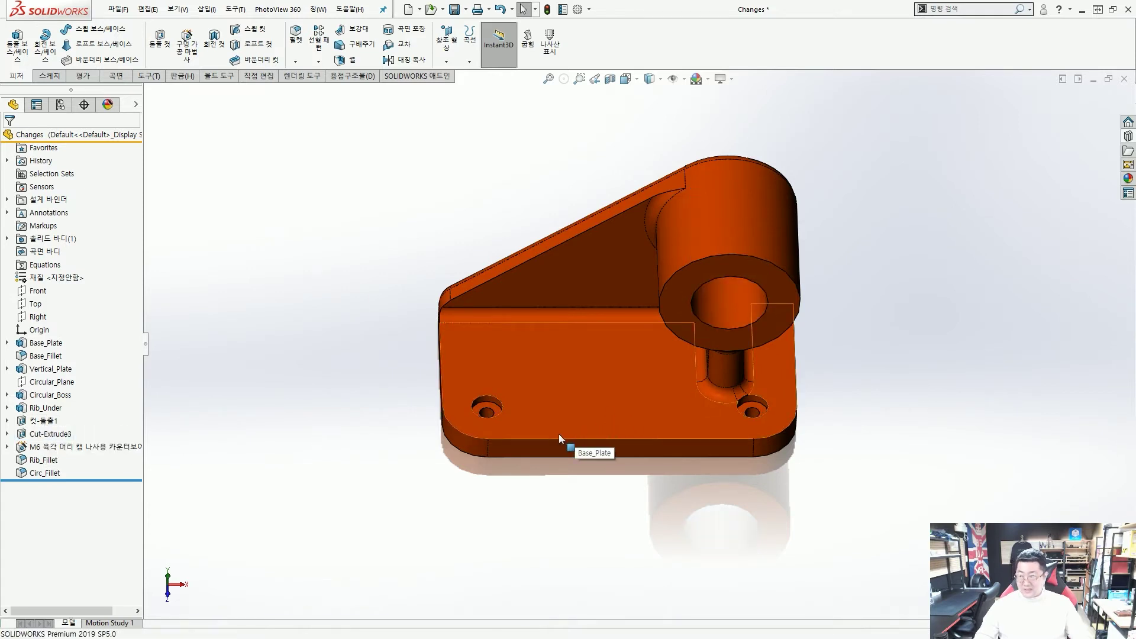
Examine the bracket from several angles and check the fillet faces at the plate joint and along the vertical plate's sloped edge.
middle_click_drag(554, 420, 531, 413)
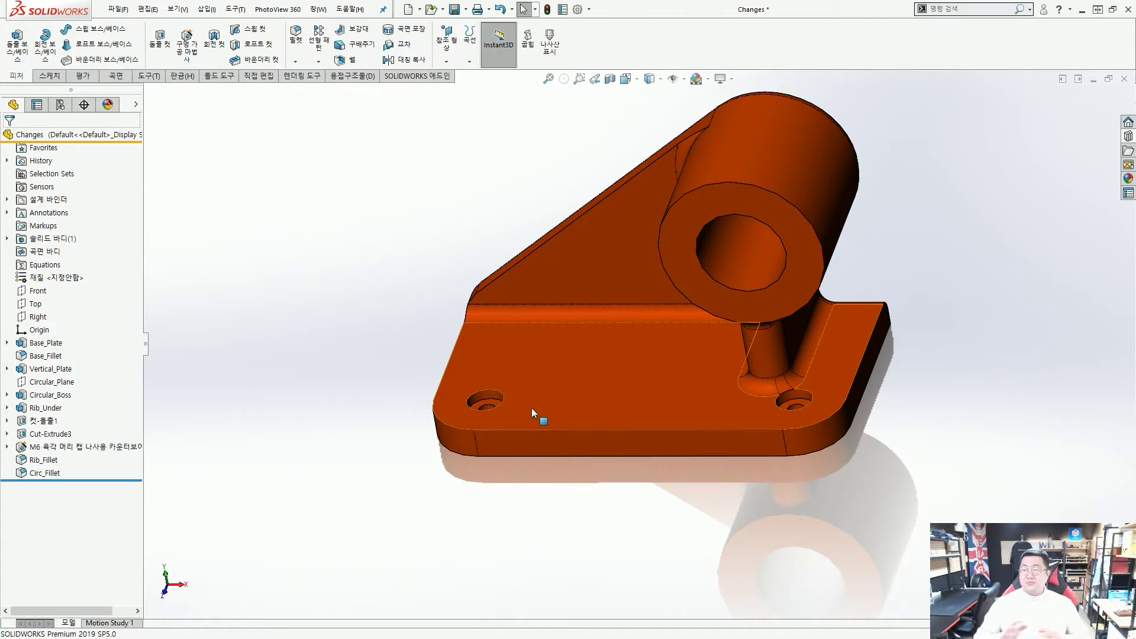
middle_click_drag(531, 407, 644, 409)
scroll(634, 321, "up", 2)
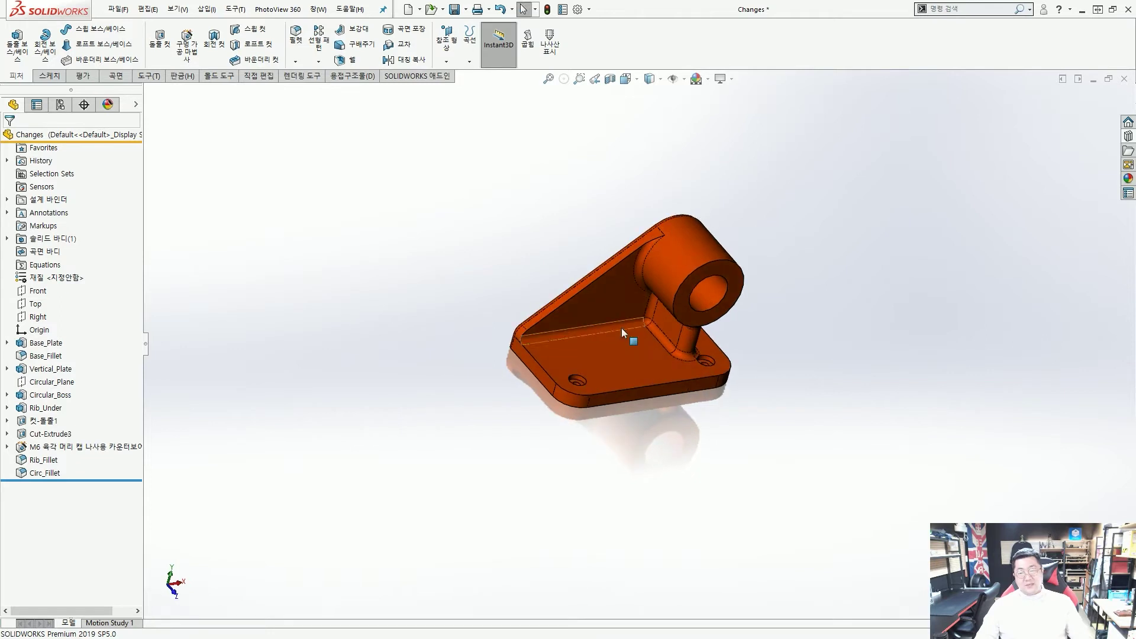
scroll(630, 303, "down", 4)
middle_click_drag(589, 355, 627, 396)
scroll(627, 396, "down", 1)
left_click_drag(454, 370, 451, 431)
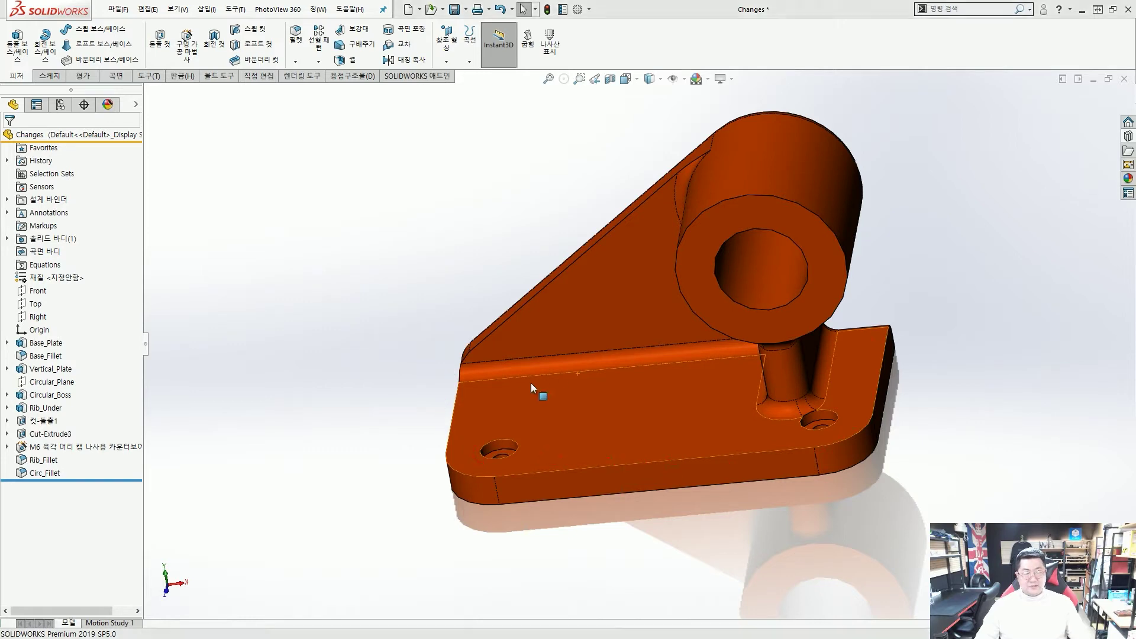
mouse_move(531, 382)
middle_mouse_down()
mouse_move(506, 293)
mouse_move(538, 346)
middle_mouse_up()
left_click(495, 303)
left_click(540, 350)
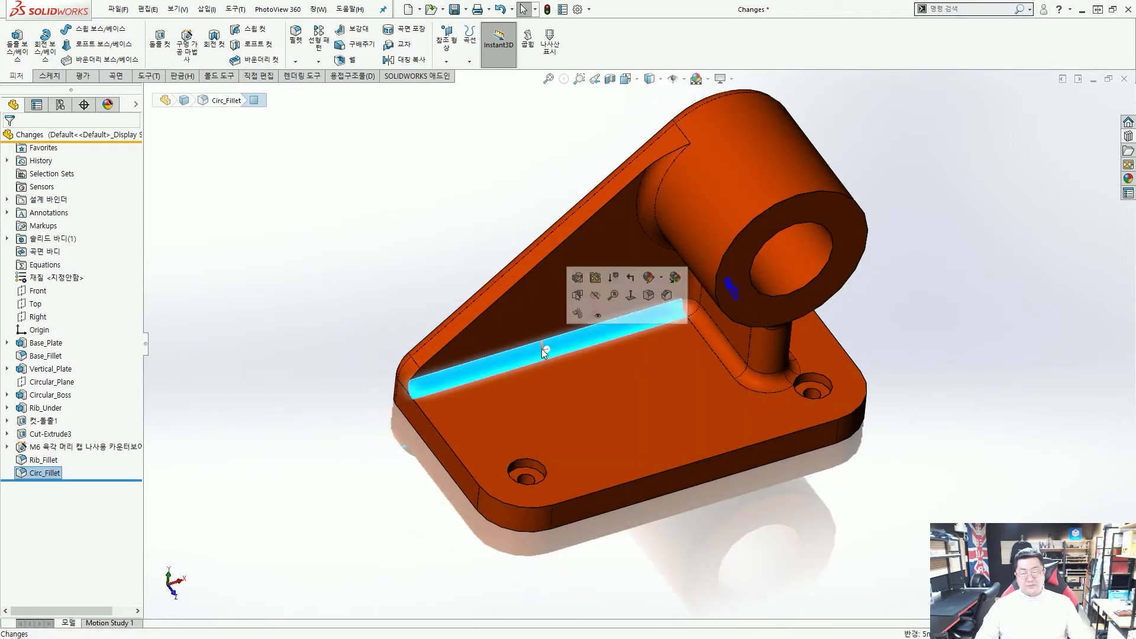
left_click(354, 323)
middle_click_drag(354, 324, 460, 322)
left_click(460, 321)
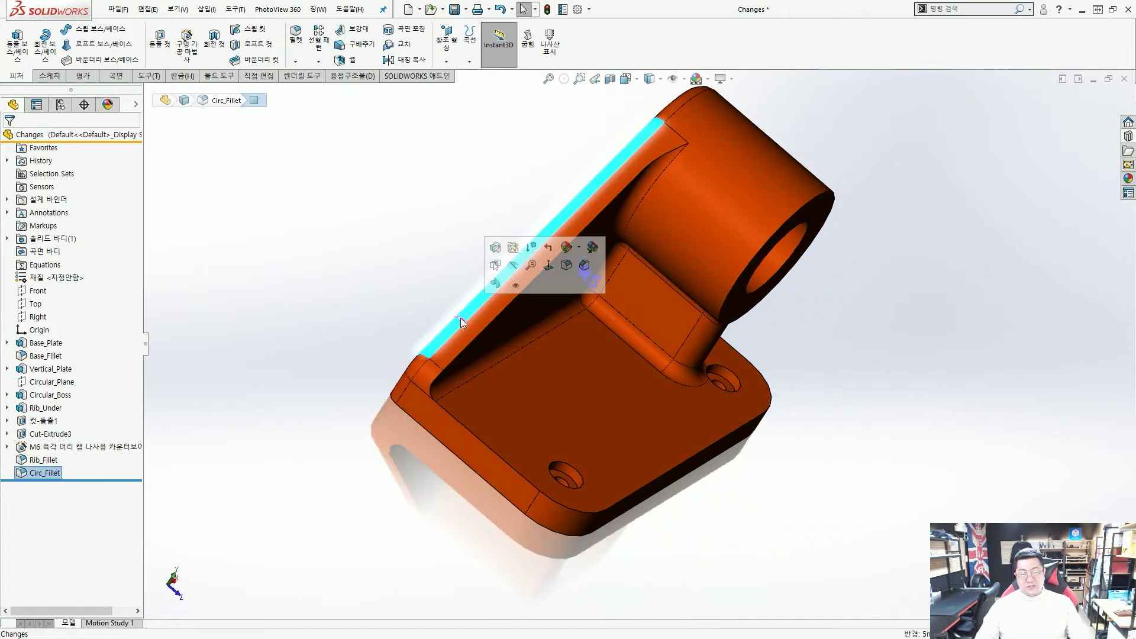
left_click(488, 364)
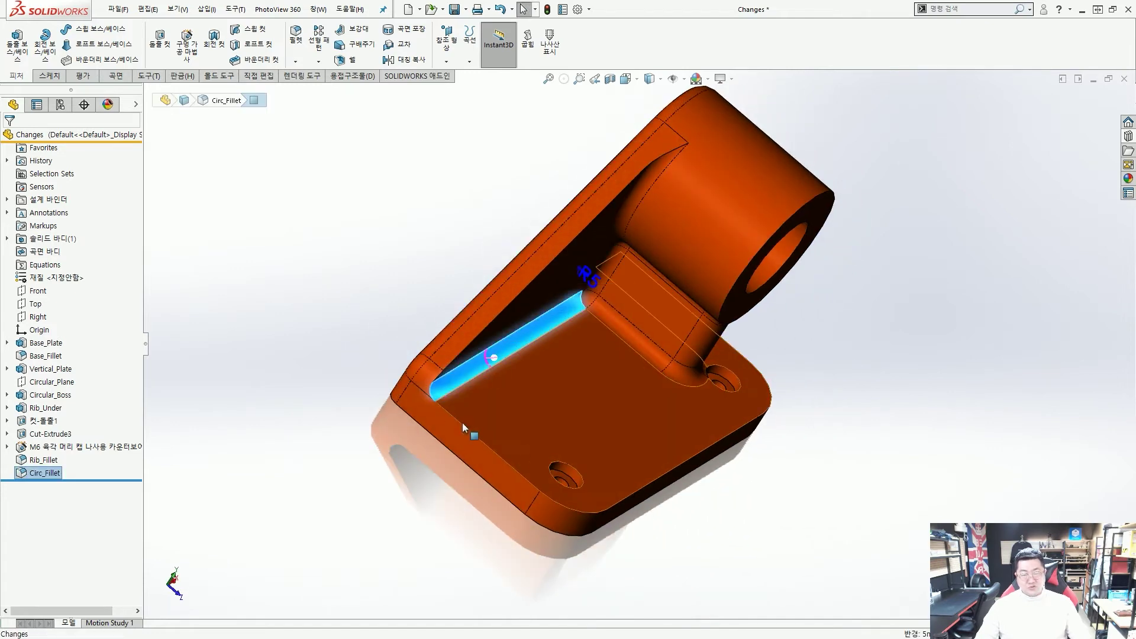
Try to add the base plate's short top edge at the vertical plate's low end to Circ_Fillet.
left_click(342, 346)
middle_click_drag(342, 345, 514, 361)
scroll(513, 359, "down", 3)
left_click(521, 354)
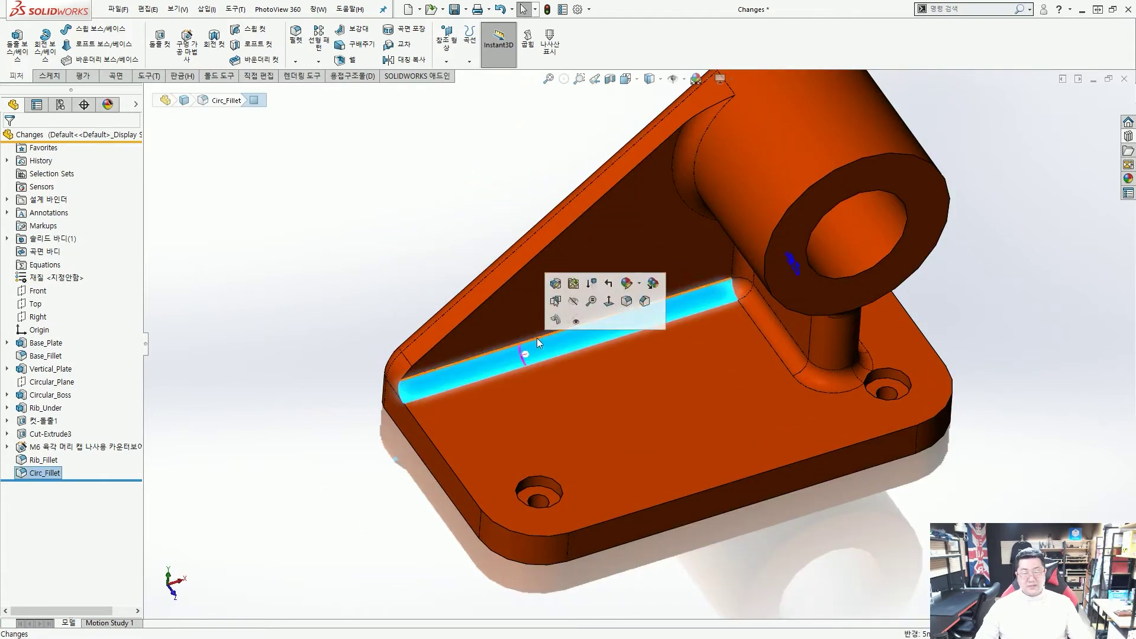
left_click(555, 285)
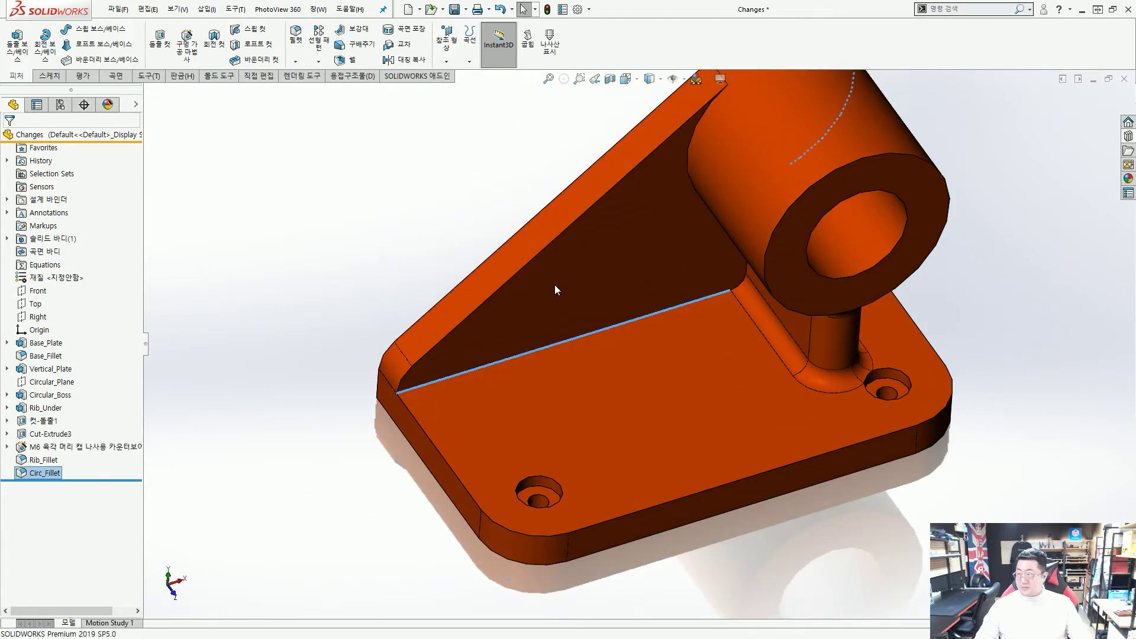
left_click(425, 428)
left_click(428, 426)
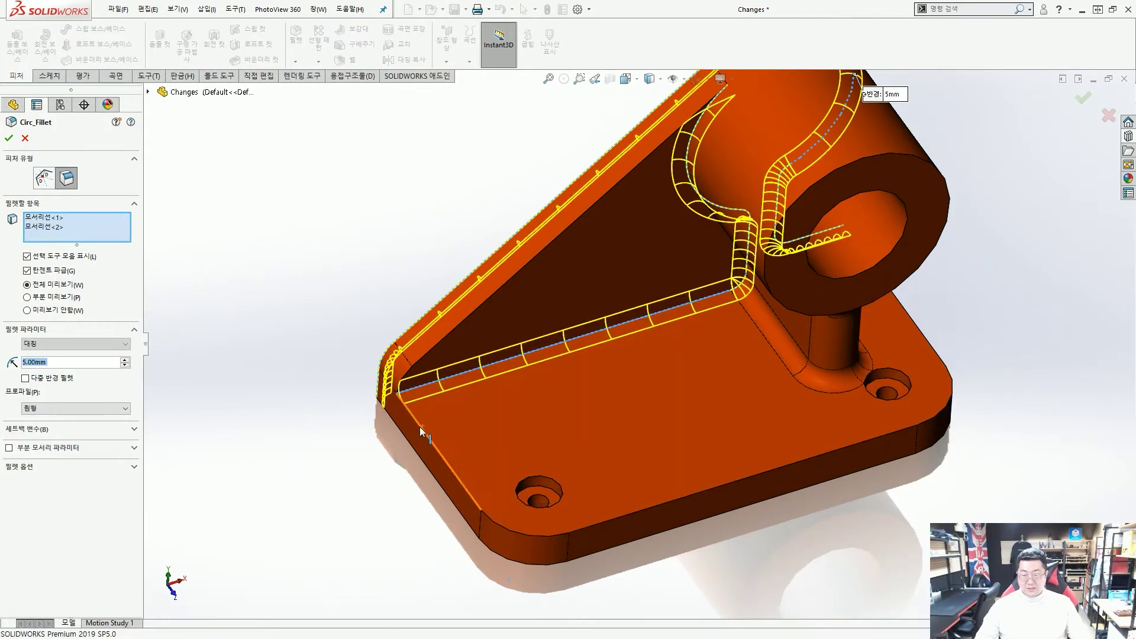
left_click(418, 427)
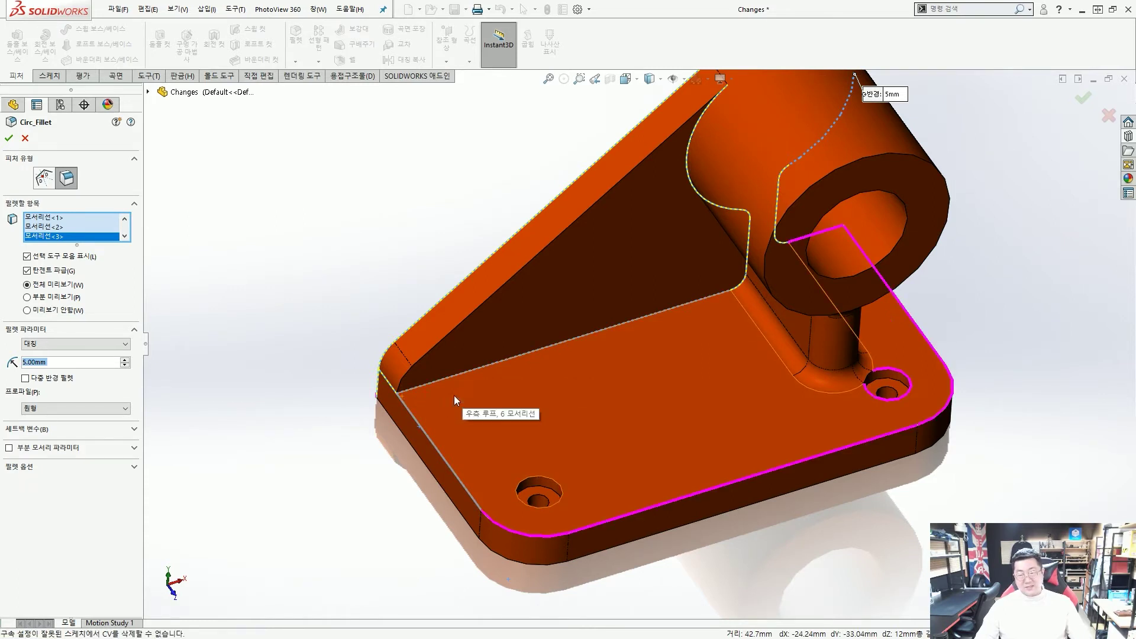
mouse_move(380, 368)
left_mouse_down()
mouse_move(441, 452)
mouse_move(769, 470)
mouse_move(834, 196)
mouse_move(779, 172)
left_mouse_up()
key("Escape")
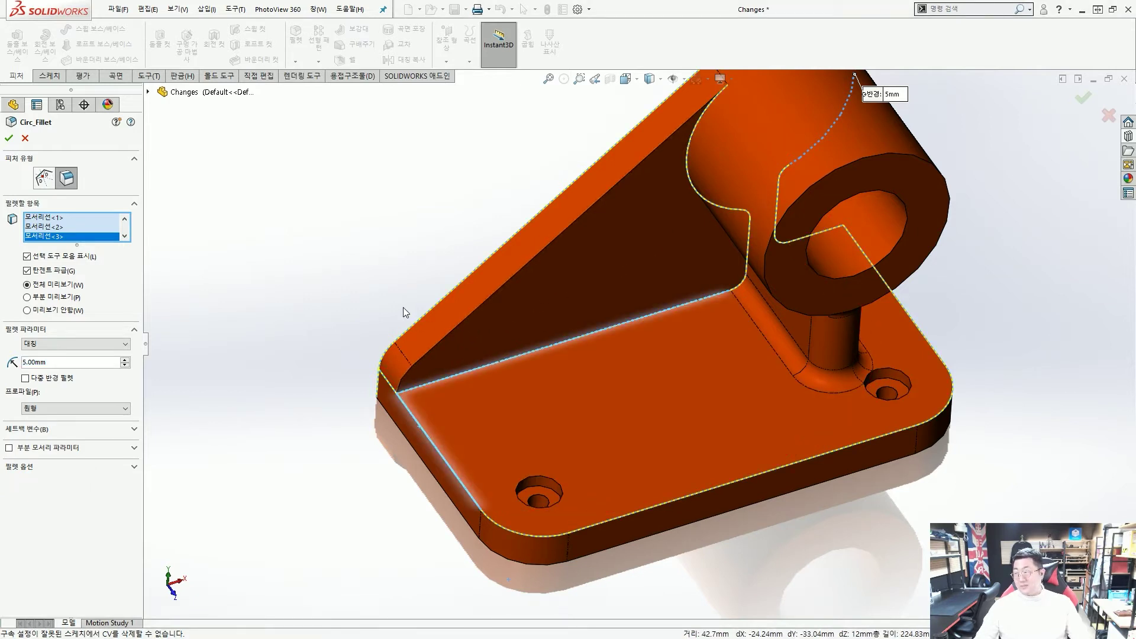
left_click(25, 140)
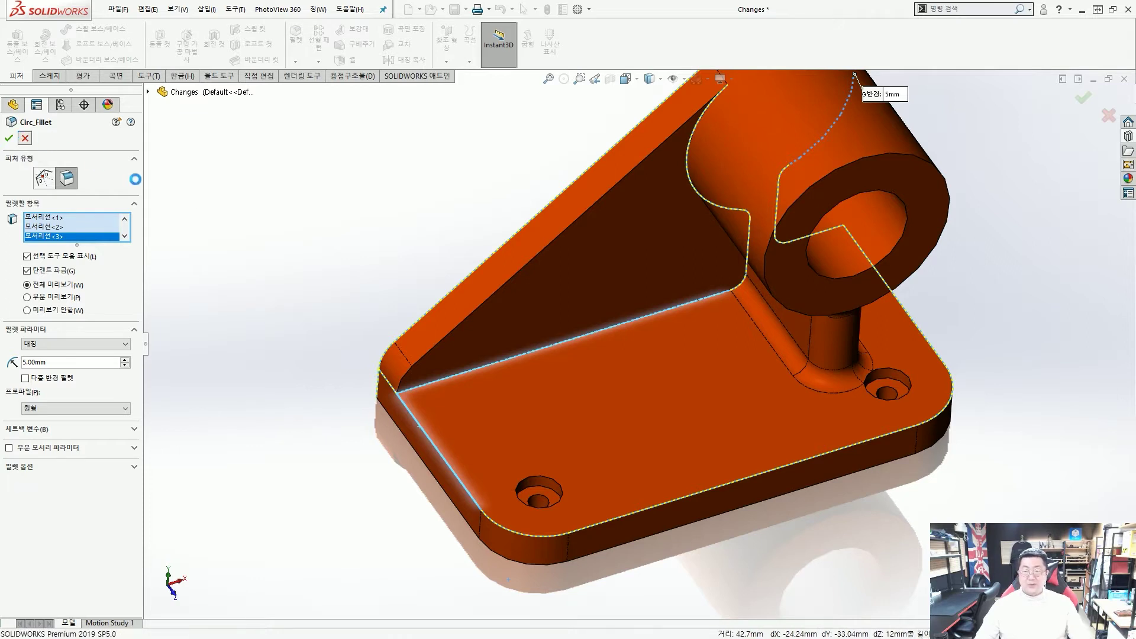
scroll(475, 330, "up", 1)
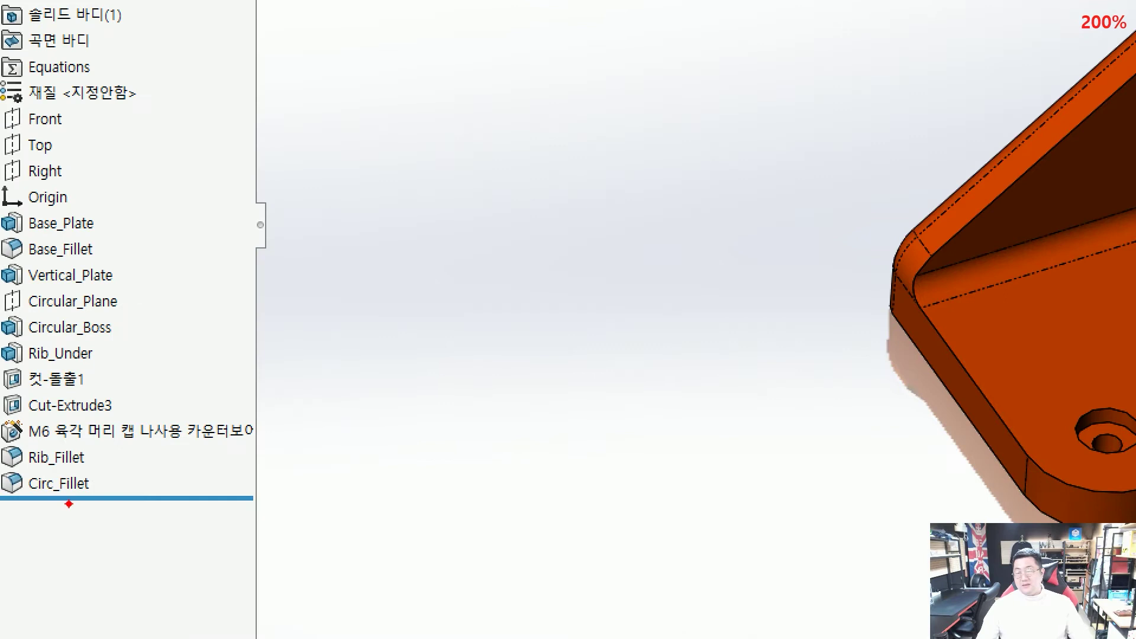
mouse_move(69, 504)
left_mouse_down()
mouse_move(27, 458)
mouse_move(83, 488)
left_mouse_up()
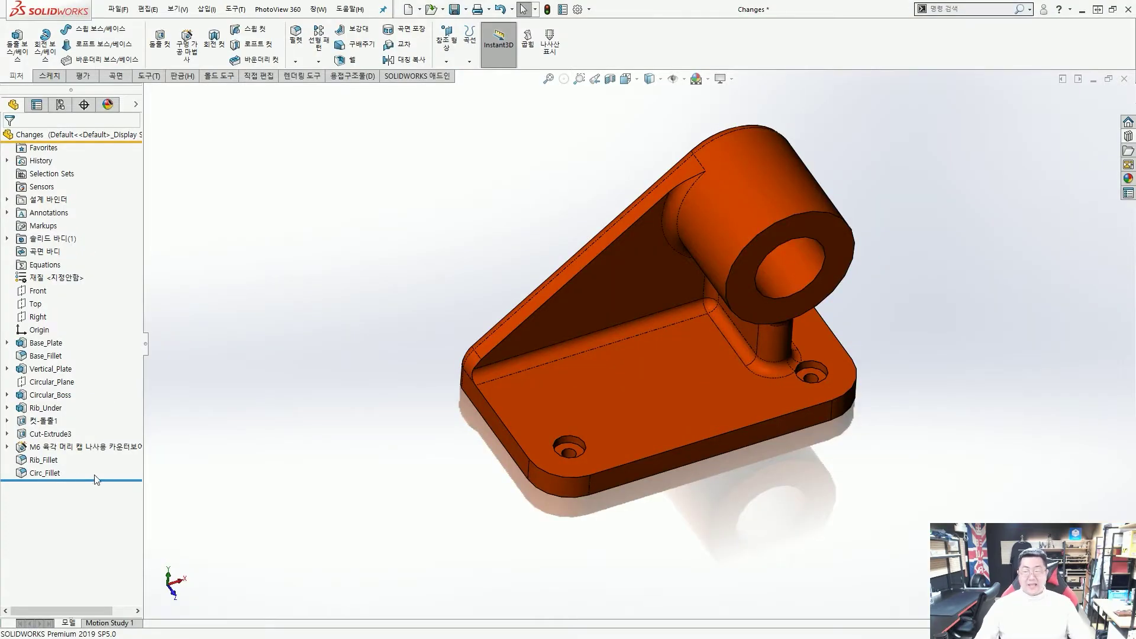
Try to add the base plate's outer top edge to the edges of Rib_Fillet.
left_click(78, 463)
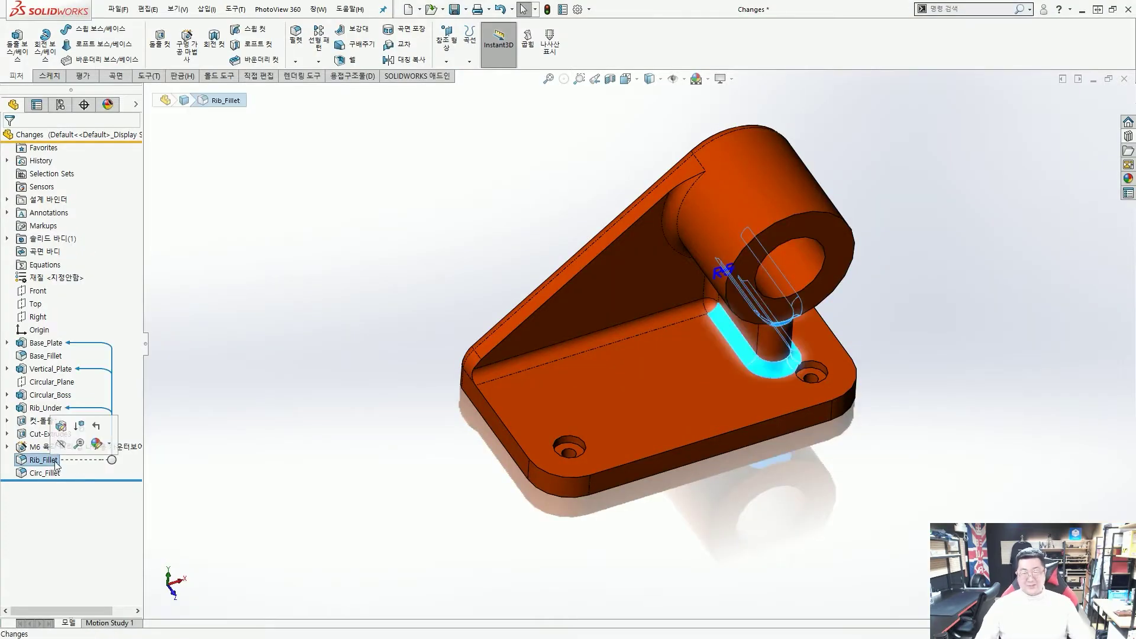
left_click(215, 460)
left_click(44, 463)
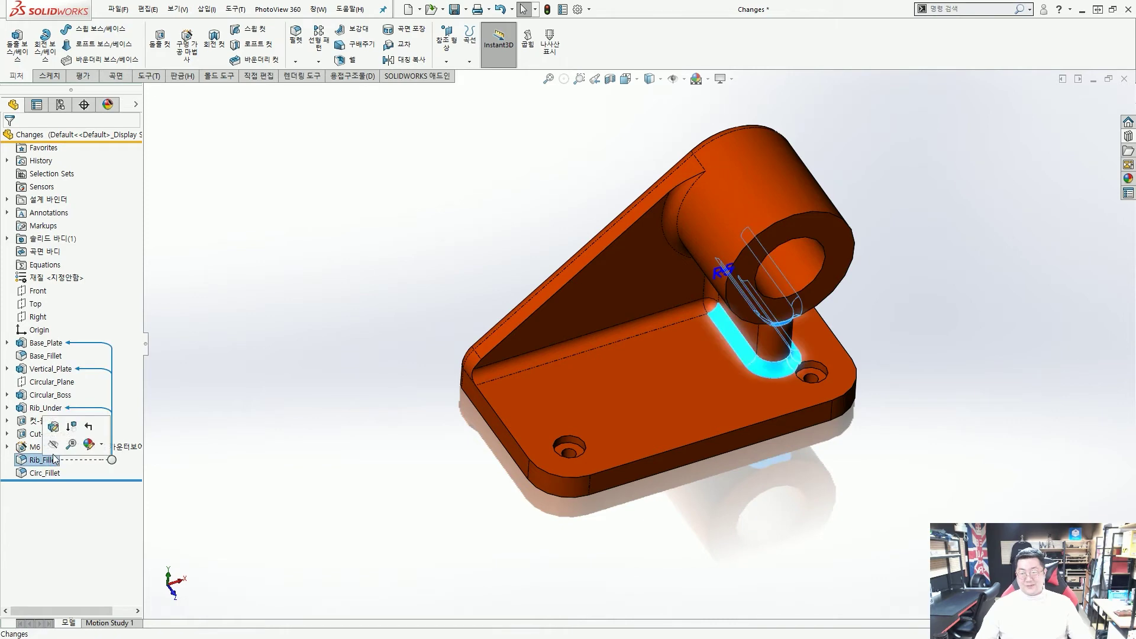
left_click(51, 433)
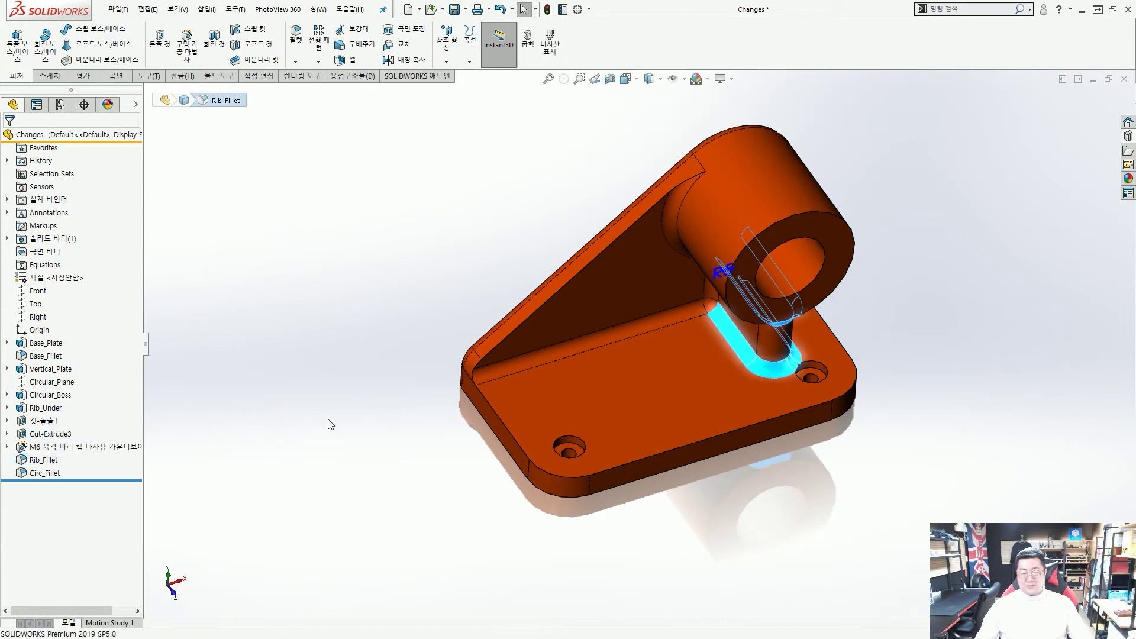
left_click(499, 421)
middle_click_drag(499, 421, 662, 355)
key("Delete")
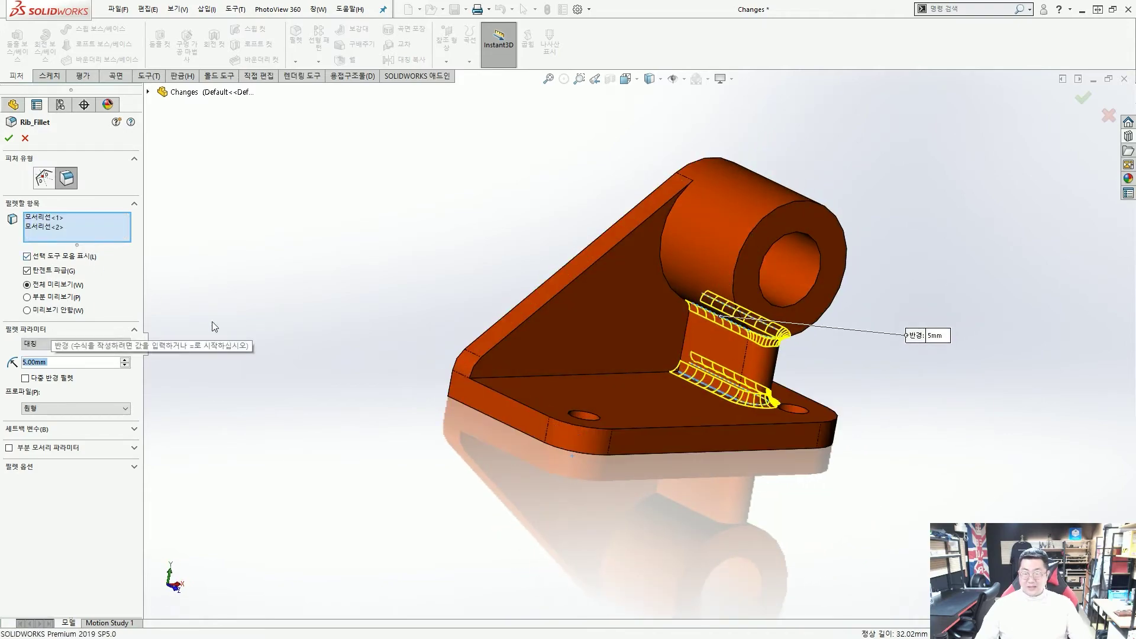
middle_click_drag(524, 405, 476, 450)
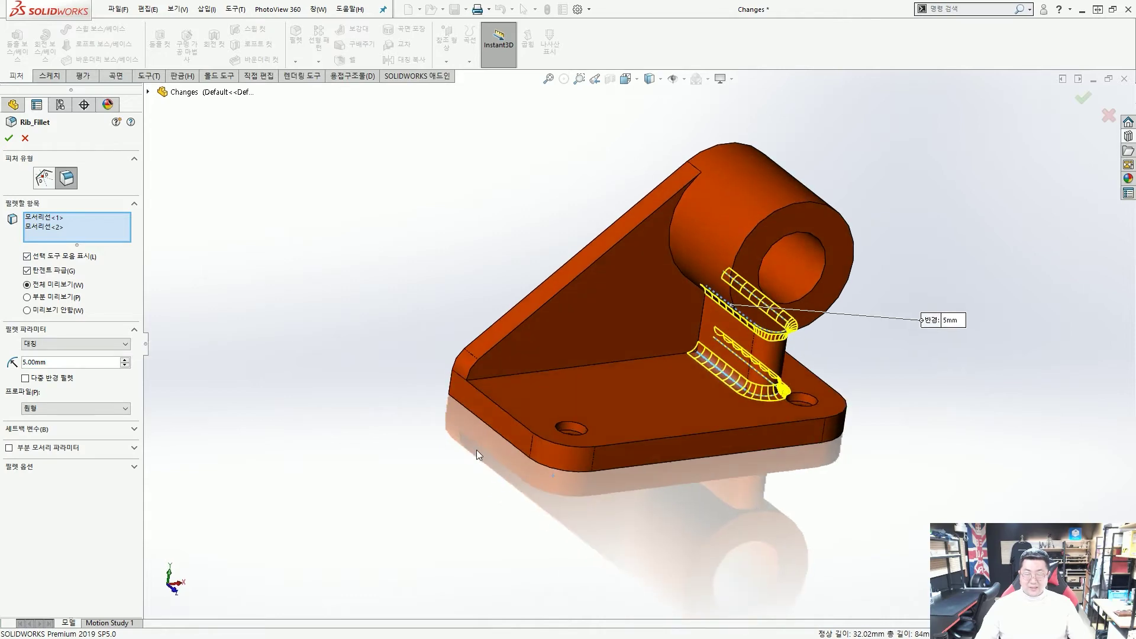
left_click(502, 406)
middle_click_drag(502, 407, 638, 397)
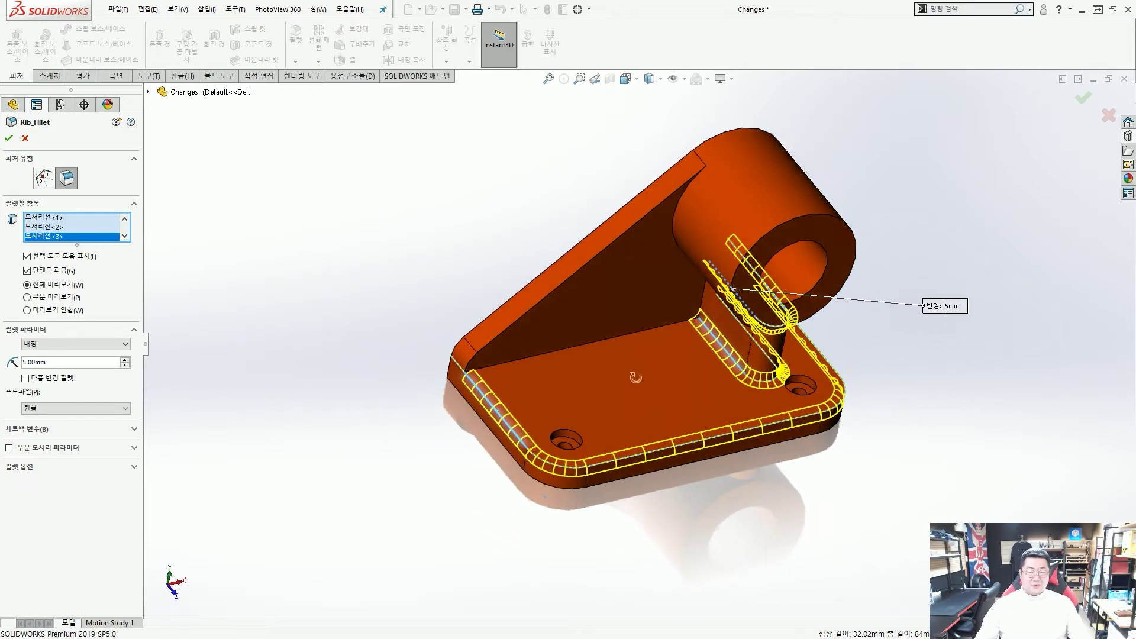
scroll(513, 370, "down", 3)
scroll(526, 343, "up", 3)
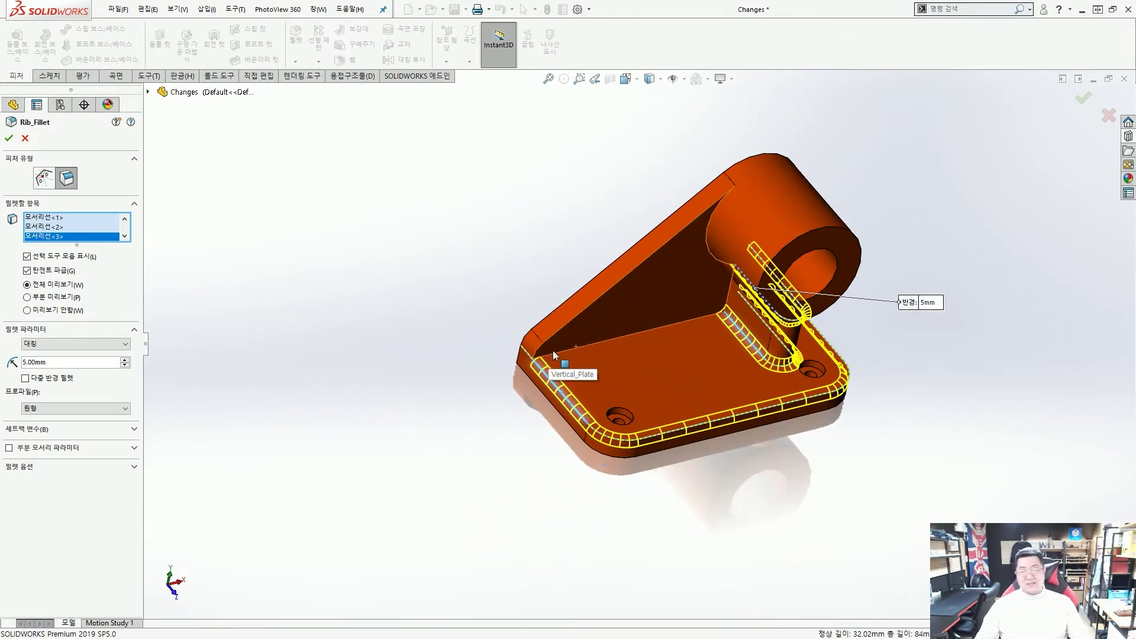
key("Return")
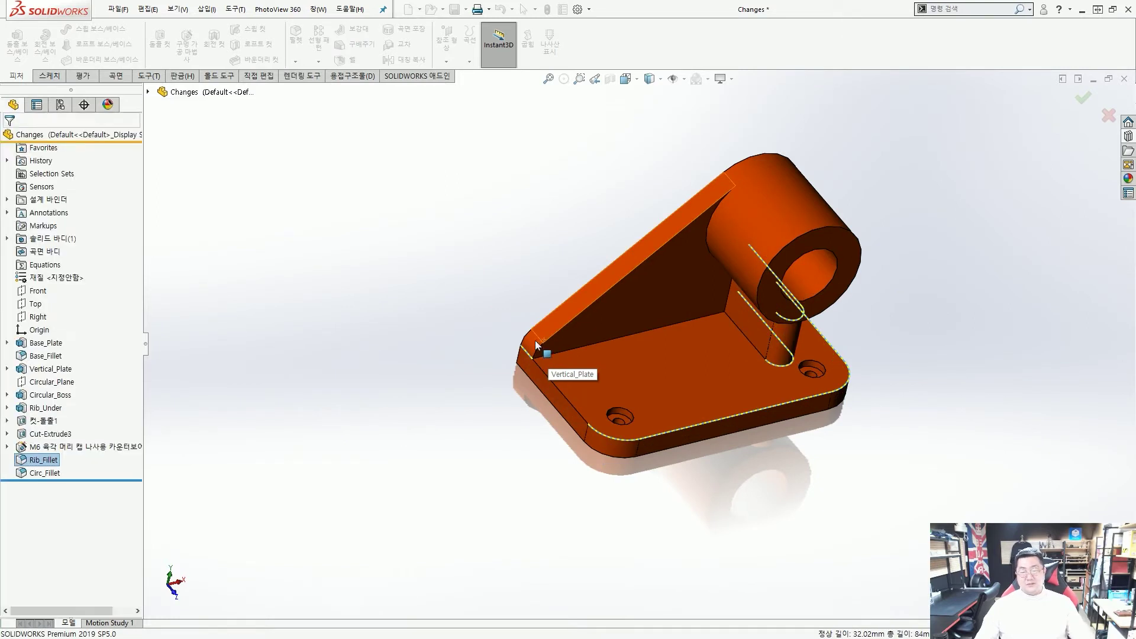
Copy Circ_Fillet onto the base plate's short top edge at the vertical plate's low end.
scroll(644, 353, "down", 3)
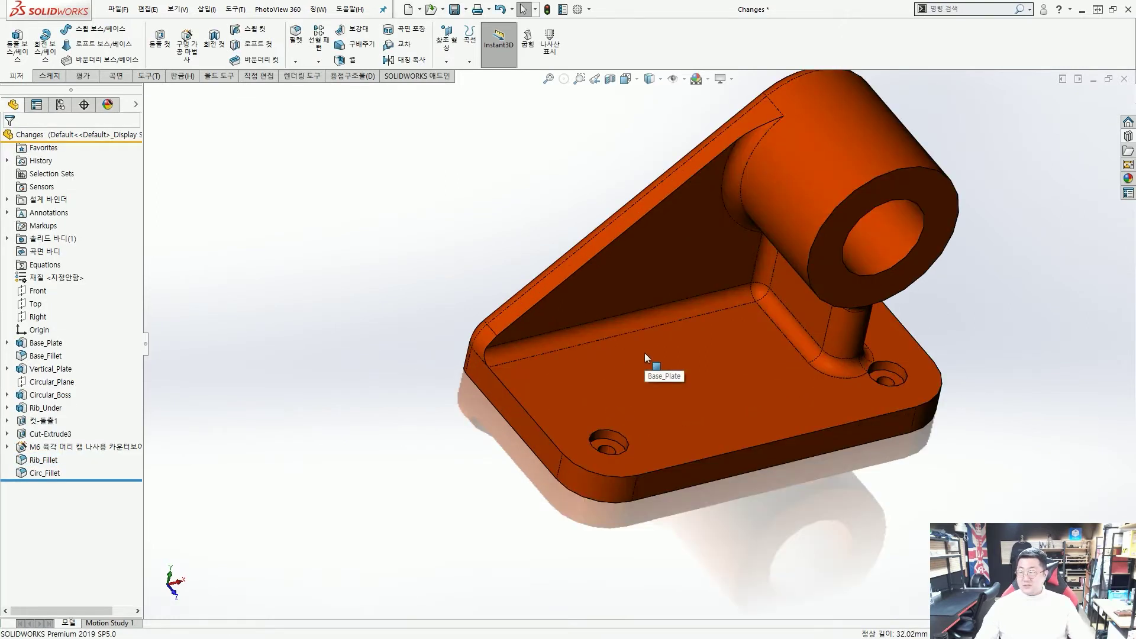
scroll(605, 343, "down", 3)
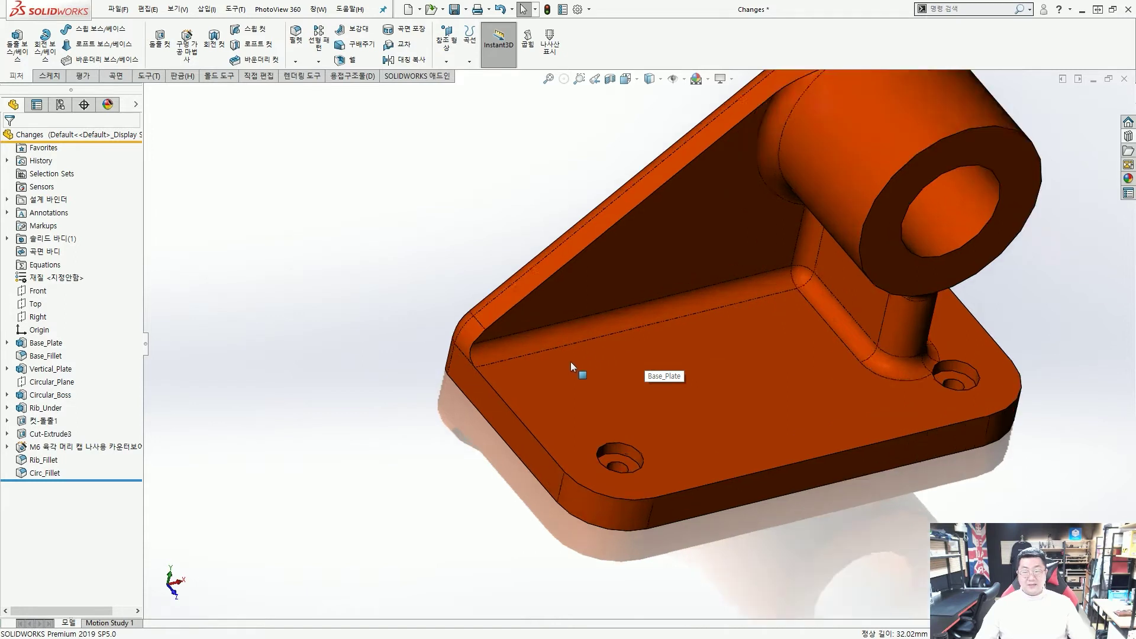
left_click(539, 328)
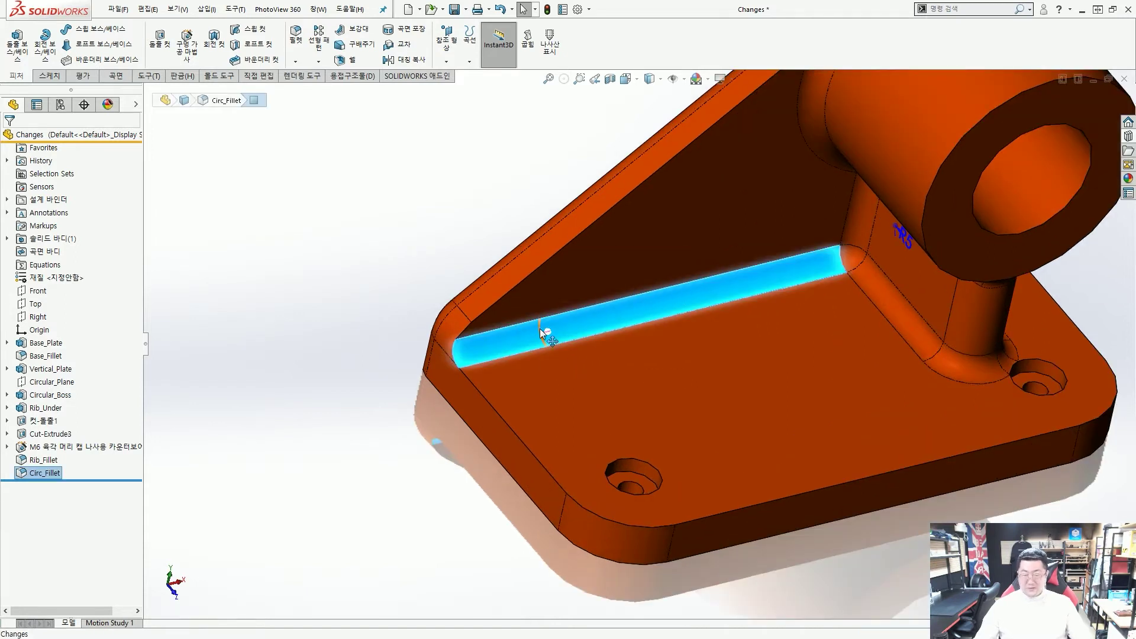
left_click(481, 392)
key("ctrl+v")
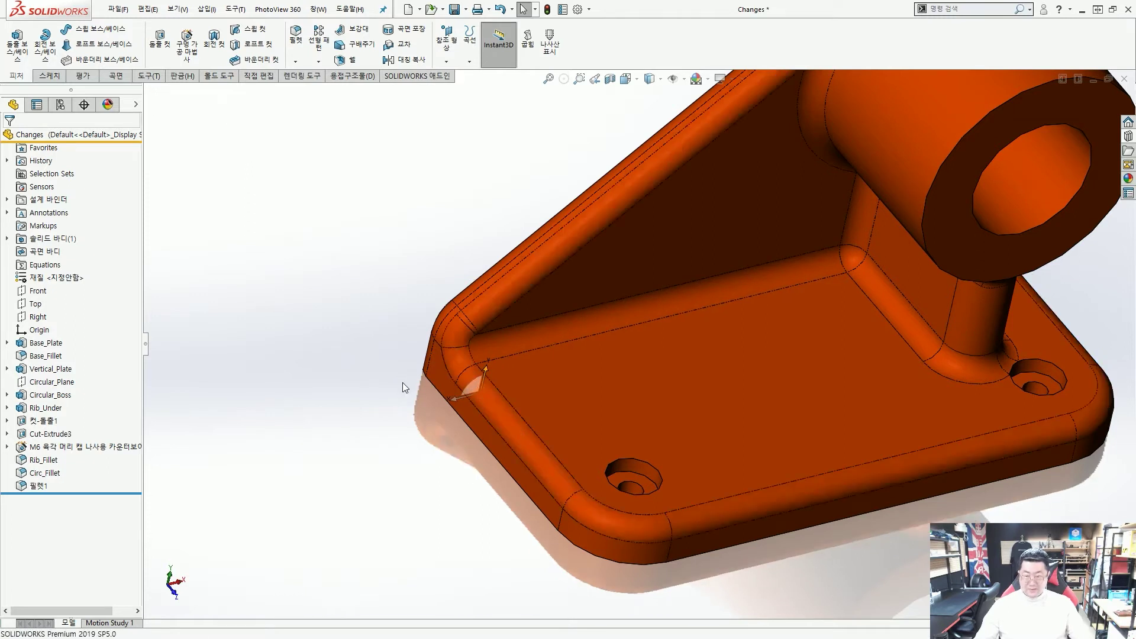
key("ctrl+2")
left_click_drag(26, 482, 41, 485)
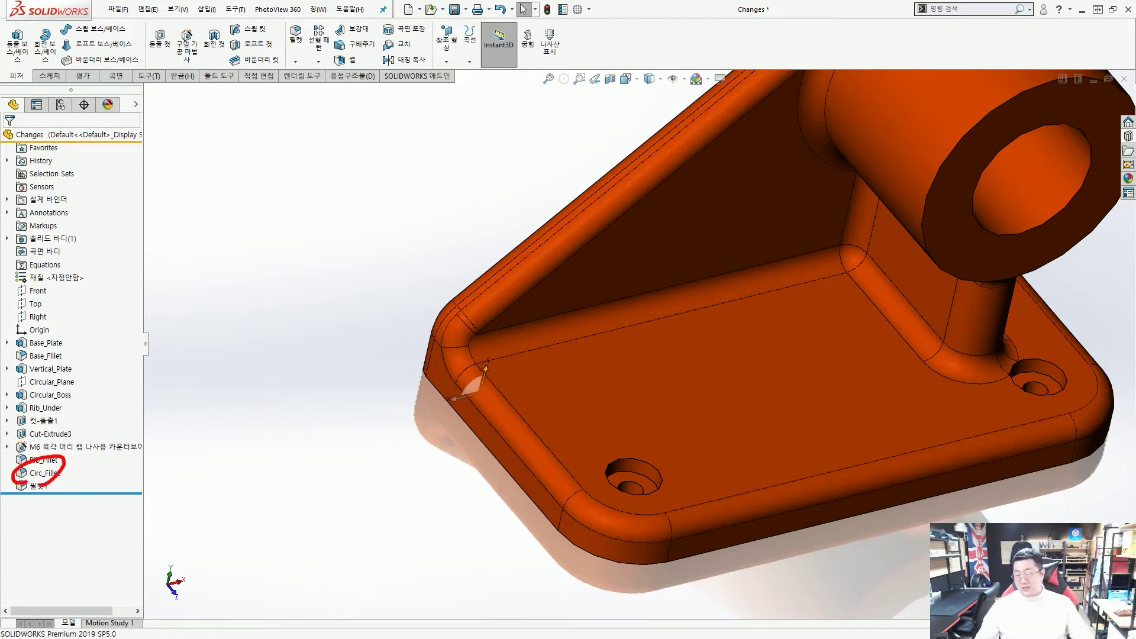
mouse_move(256, 481)
left_mouse_down()
mouse_move(207, 467)
mouse_move(87, 471)
left_mouse_up()
left_click_drag(98, 458, 93, 472)
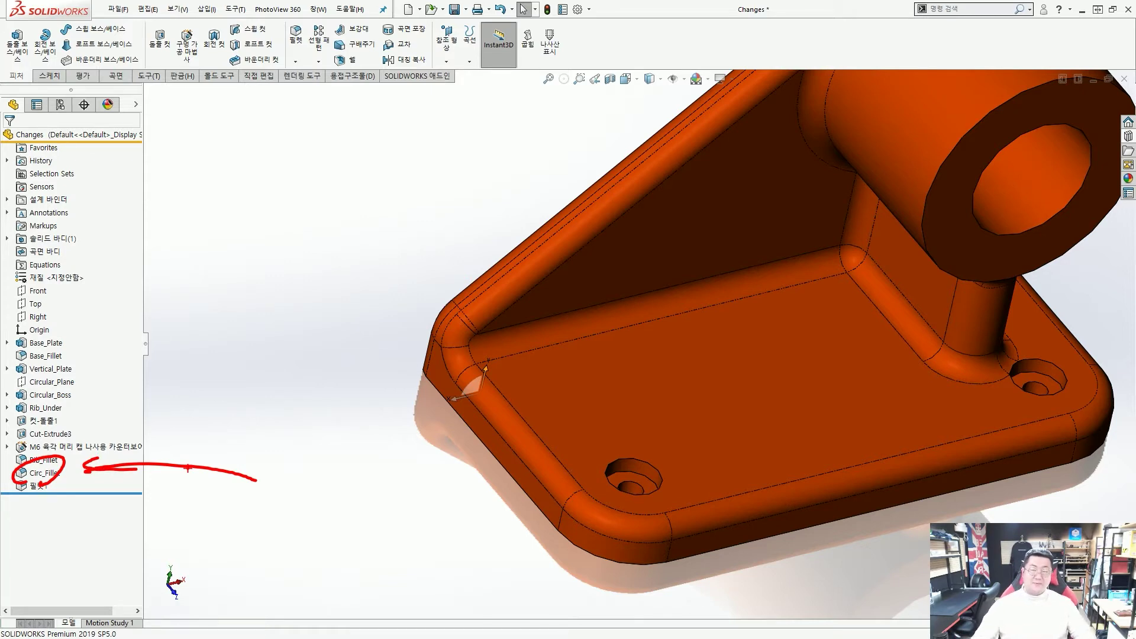
key("Escape")
Examine the filleted bracket from several angles and set it to the isometric view.
scroll(525, 434, "up", 5)
mouse_move(525, 434)
middle_mouse_down()
mouse_move(581, 399)
mouse_move(566, 439)
middle_mouse_up()
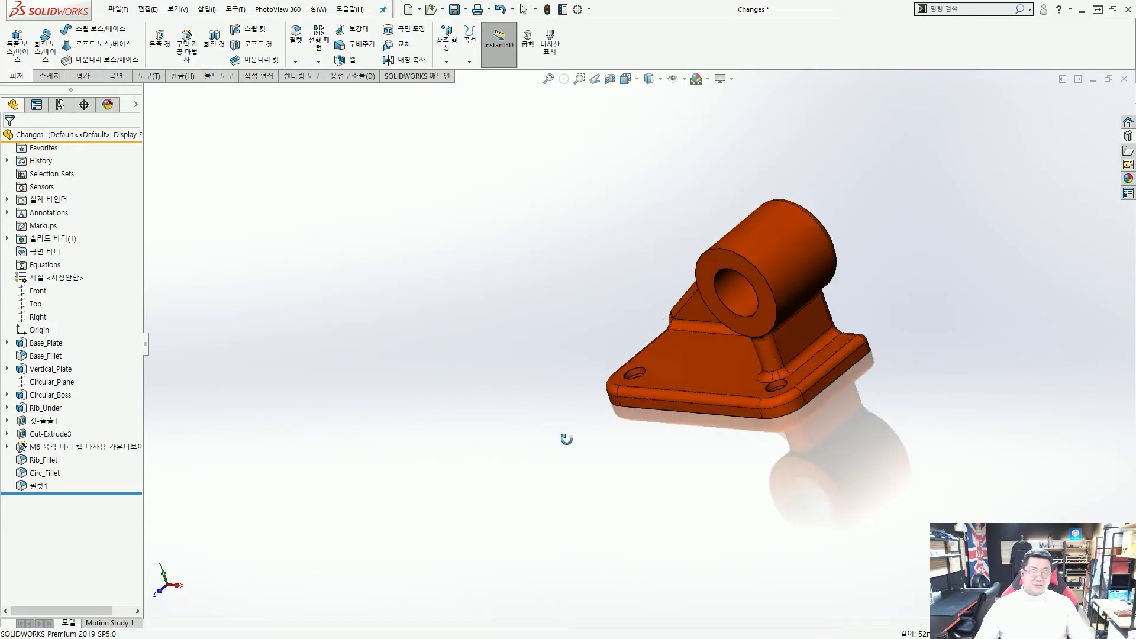
scroll(718, 353, "down", 2)
middle_click_drag(718, 350, 630, 375)
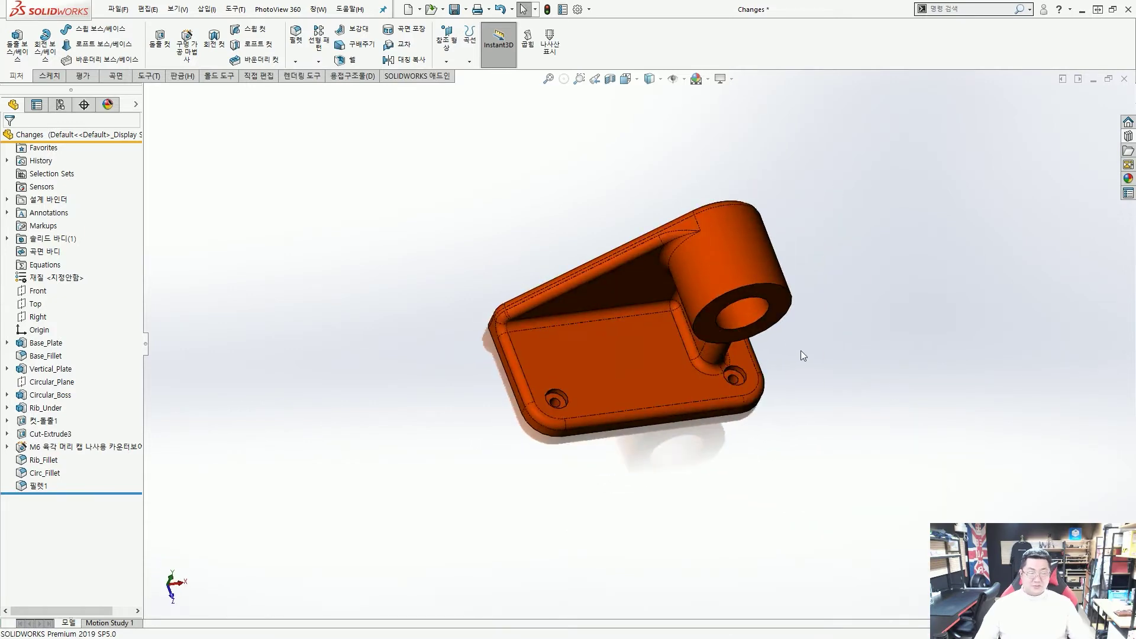
key("space")
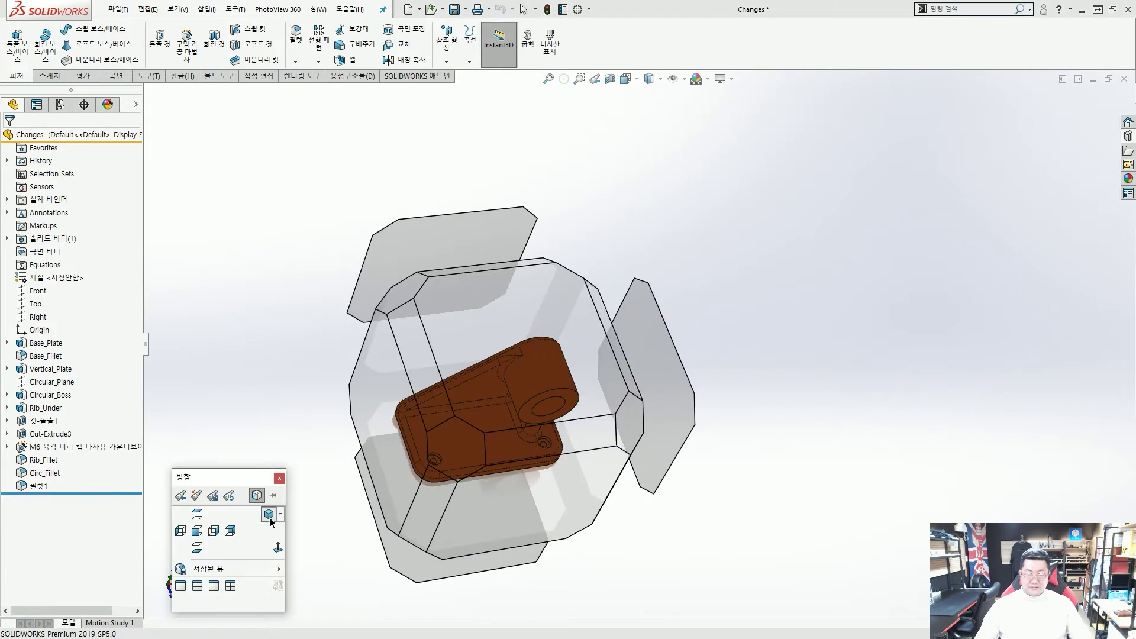
left_click(269, 513)
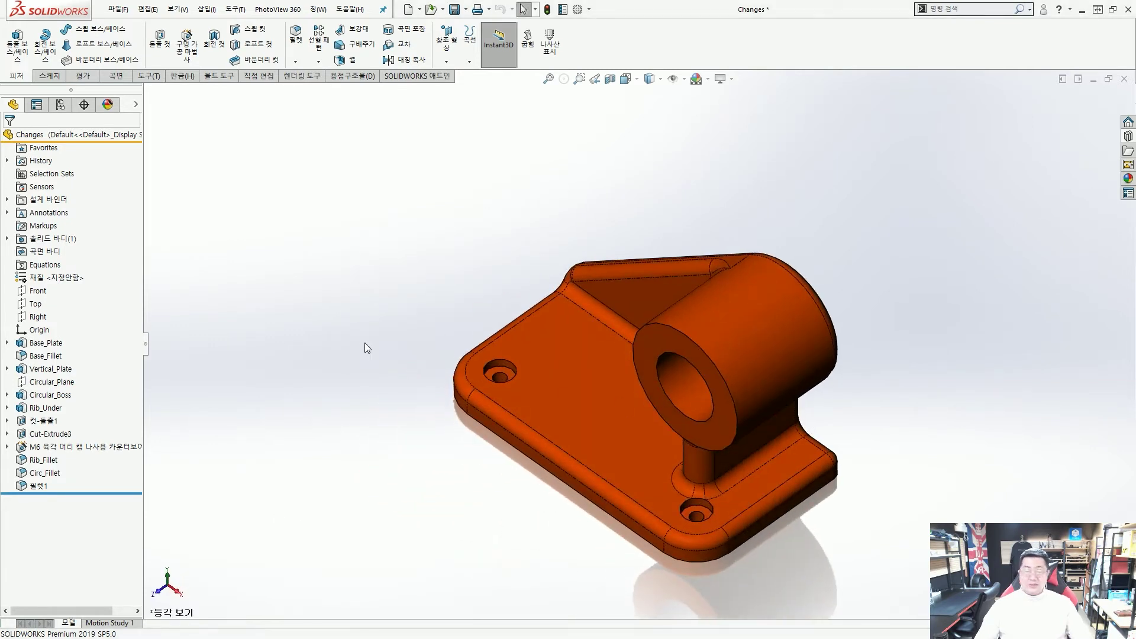
key("space")
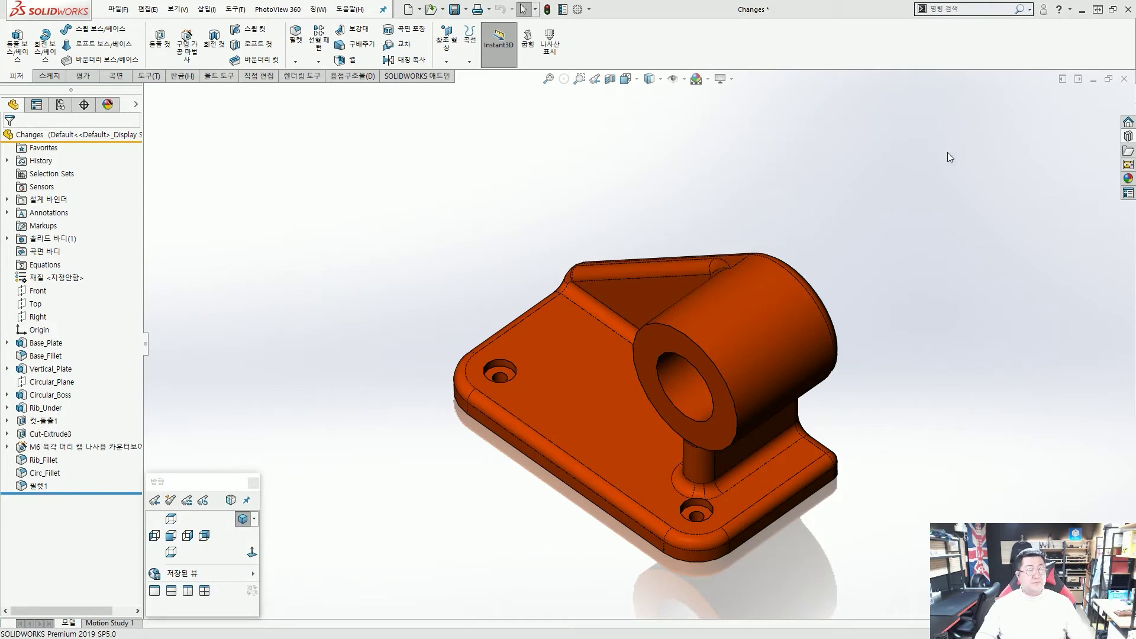
Close the Changes part without saving and open the EDITING part from the Lesson09 Exercises folder.
left_click(1124, 79)
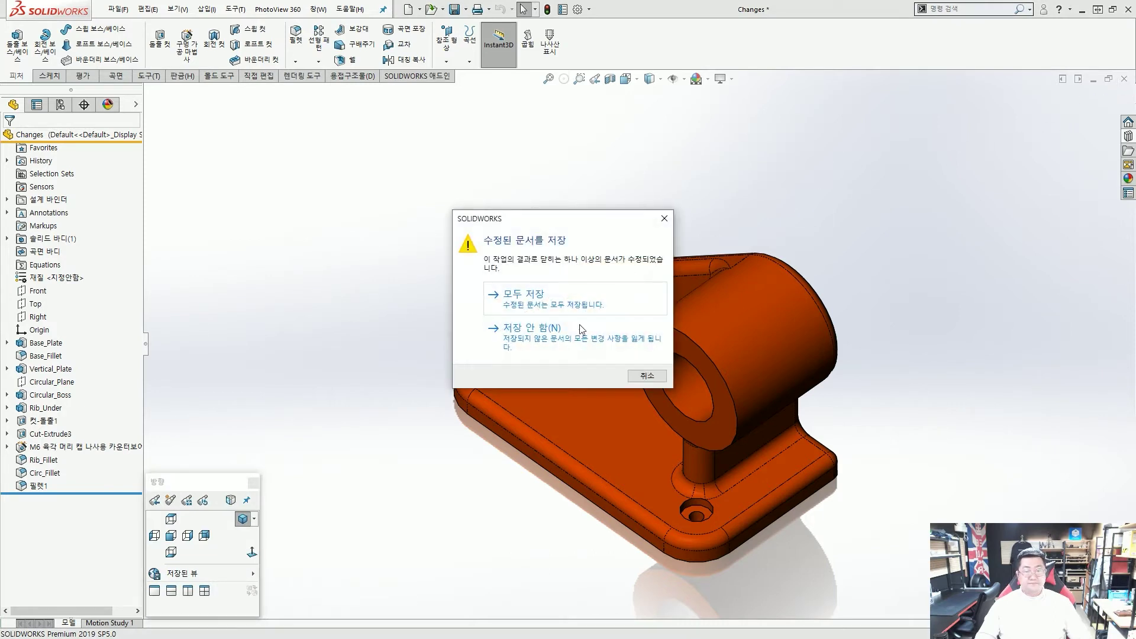
left_click(572, 338)
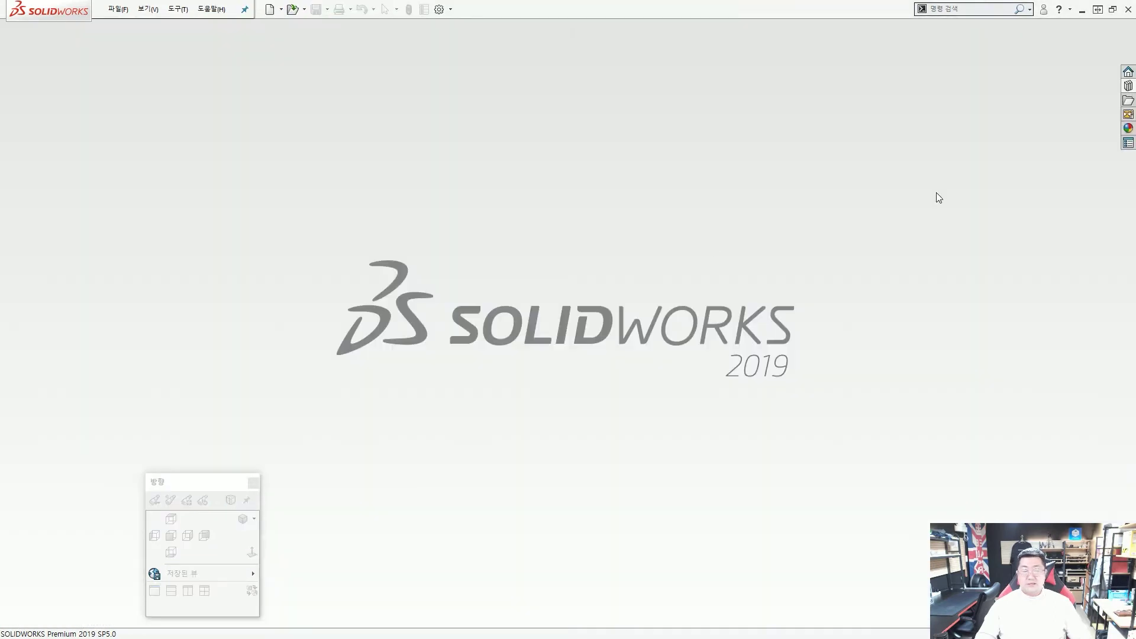
left_click(1128, 87)
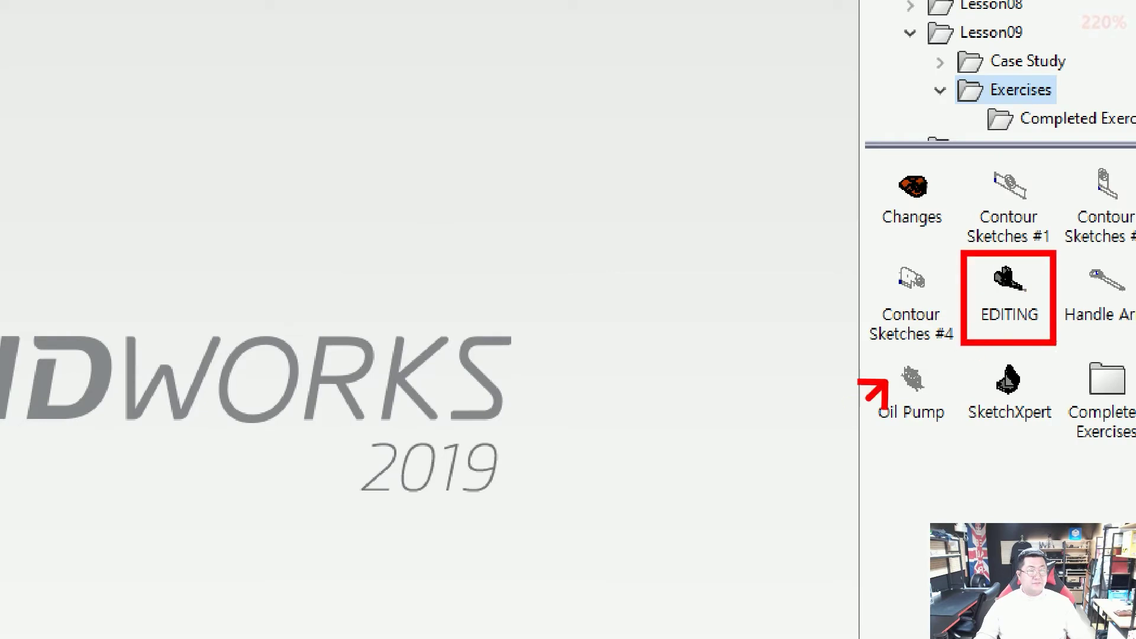
double_click(1008, 287)
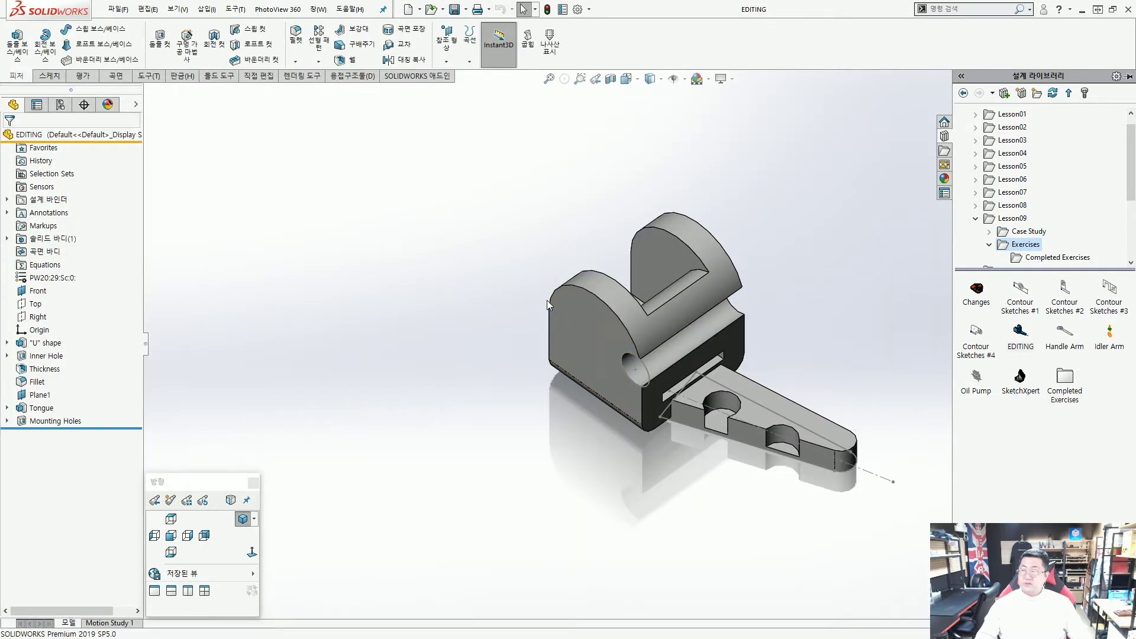
Examine the EDITING part's U shape, tongue and holes up close and from different angles.
scroll(549, 298, "up", 2)
scroll(779, 410, "down", 3)
scroll(767, 399, "up", 4)
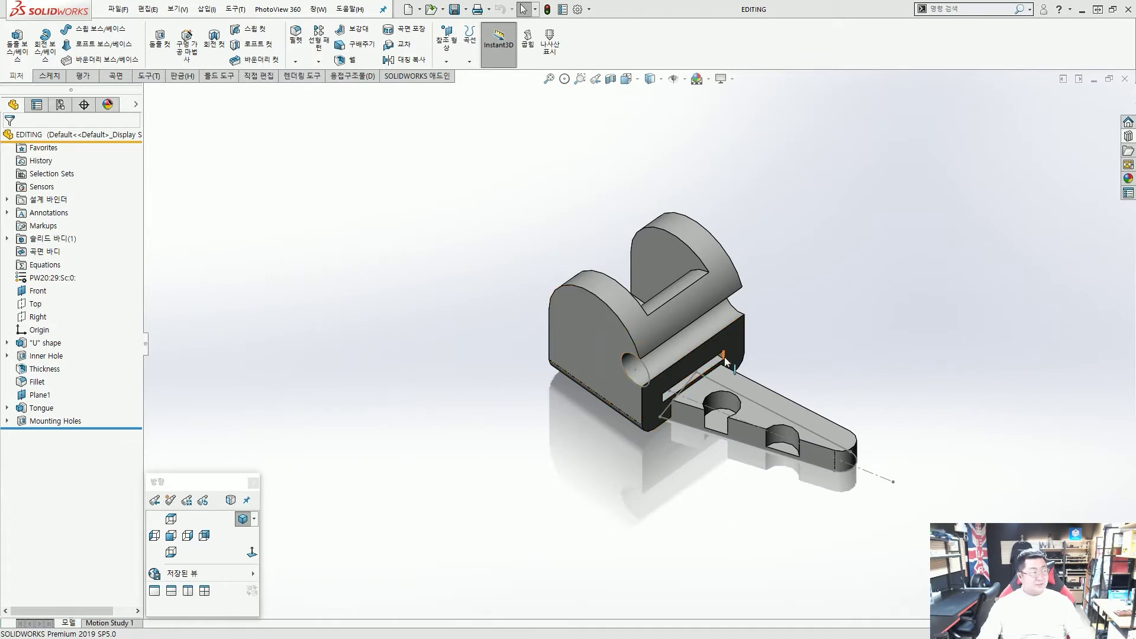
scroll(729, 348, "down", 2)
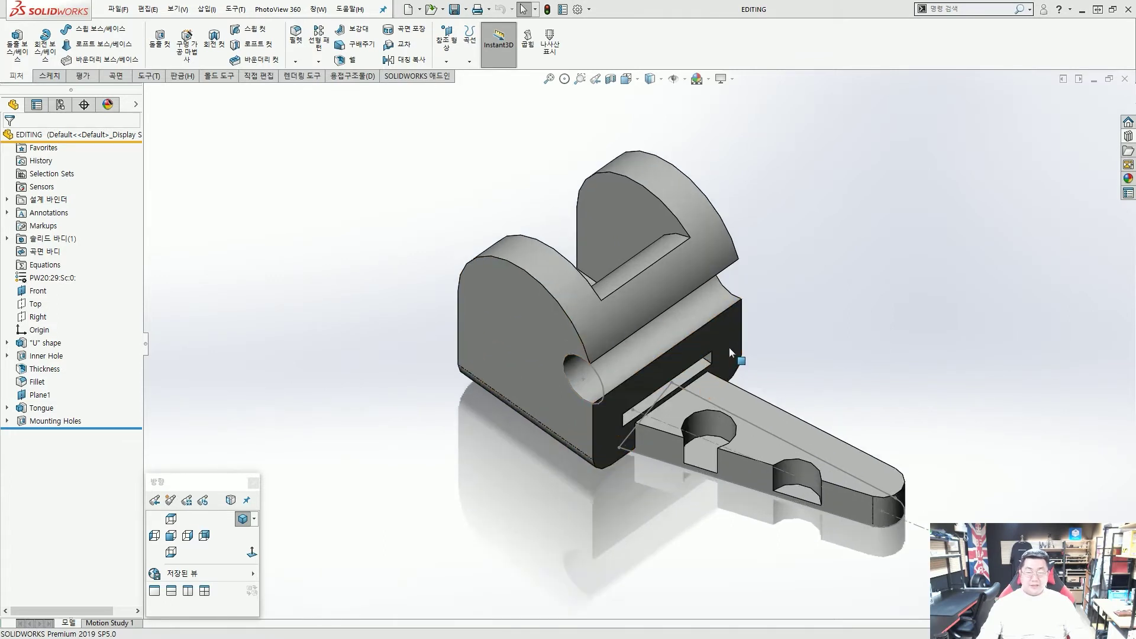
scroll(729, 347, "up", 1)
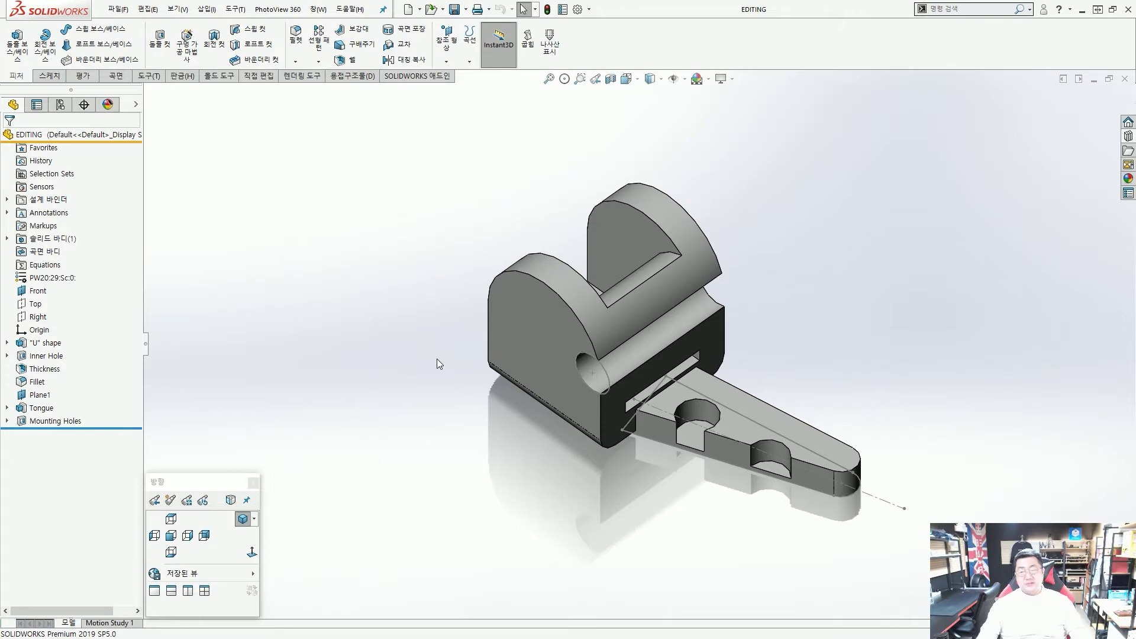
middle_click_drag(468, 362, 609, 385)
scroll(609, 385, "down", 5)
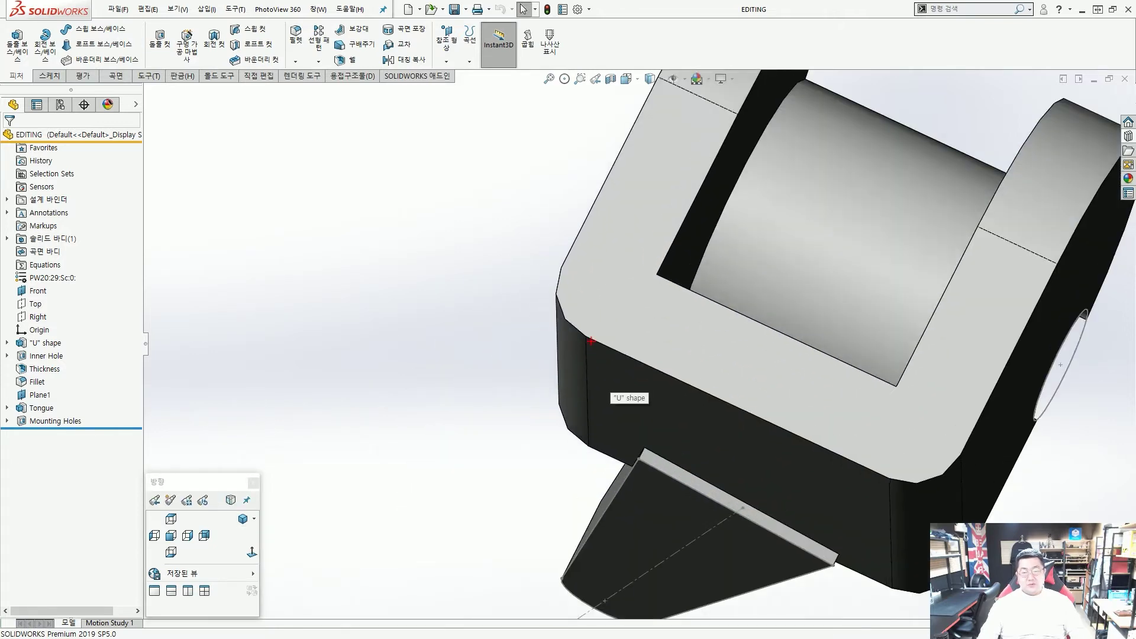
left_click_drag(573, 263, 593, 331)
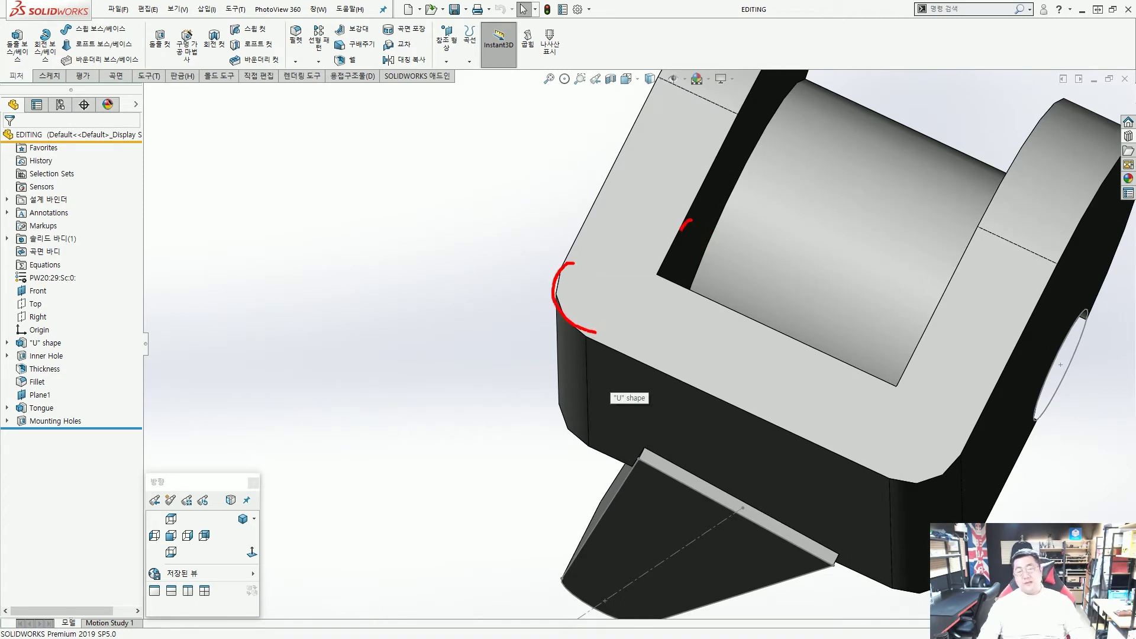
left_click_drag(681, 230, 687, 299)
mouse_move(557, 306)
left_mouse_down()
mouse_move(653, 278)
mouse_move(632, 298)
left_mouse_up()
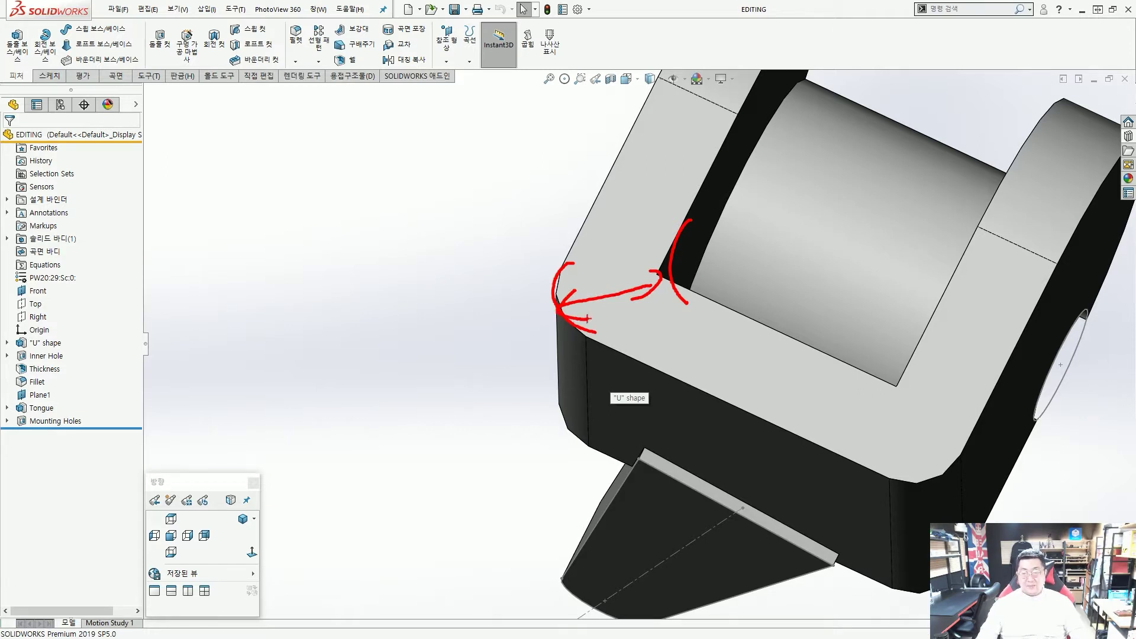
mouse_move(508, 334)
left_mouse_down()
mouse_move(586, 268)
mouse_move(756, 256)
left_mouse_up()
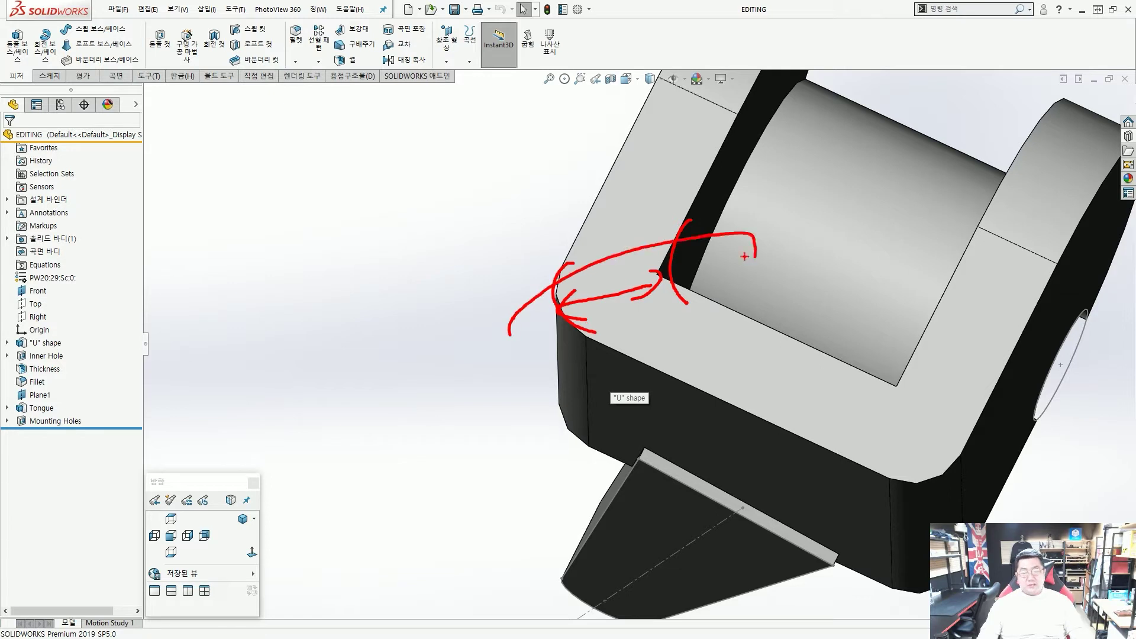
mouse_move(705, 197)
left_mouse_down()
mouse_move(644, 287)
mouse_move(890, 356)
mouse_move(919, 293)
left_mouse_up()
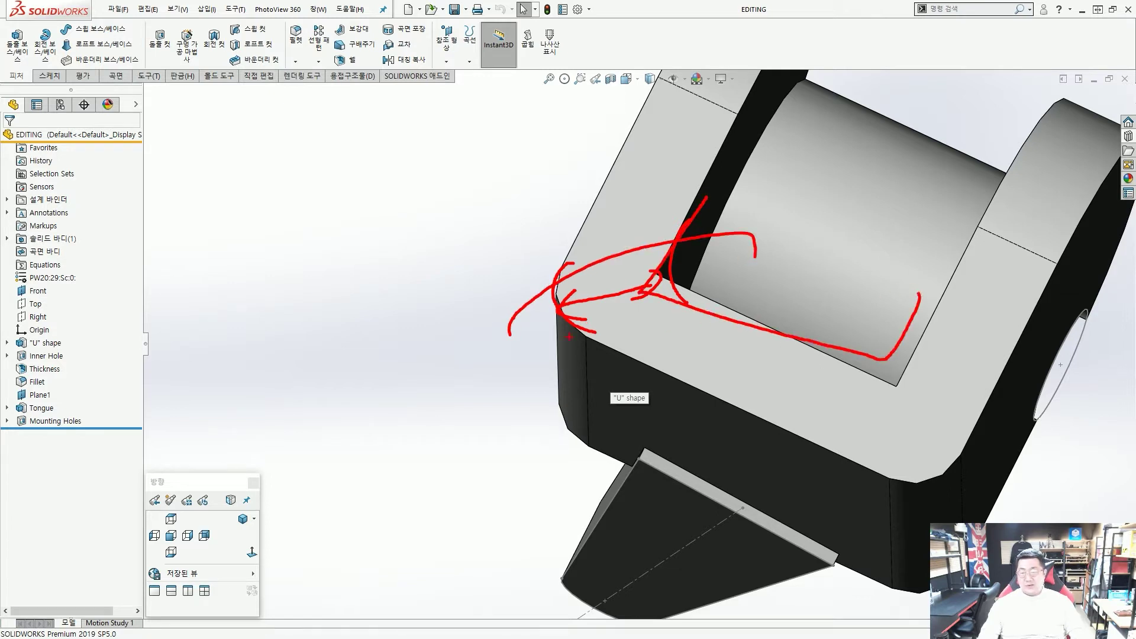
key("Escape")
scroll(262, 356, "up", 3)
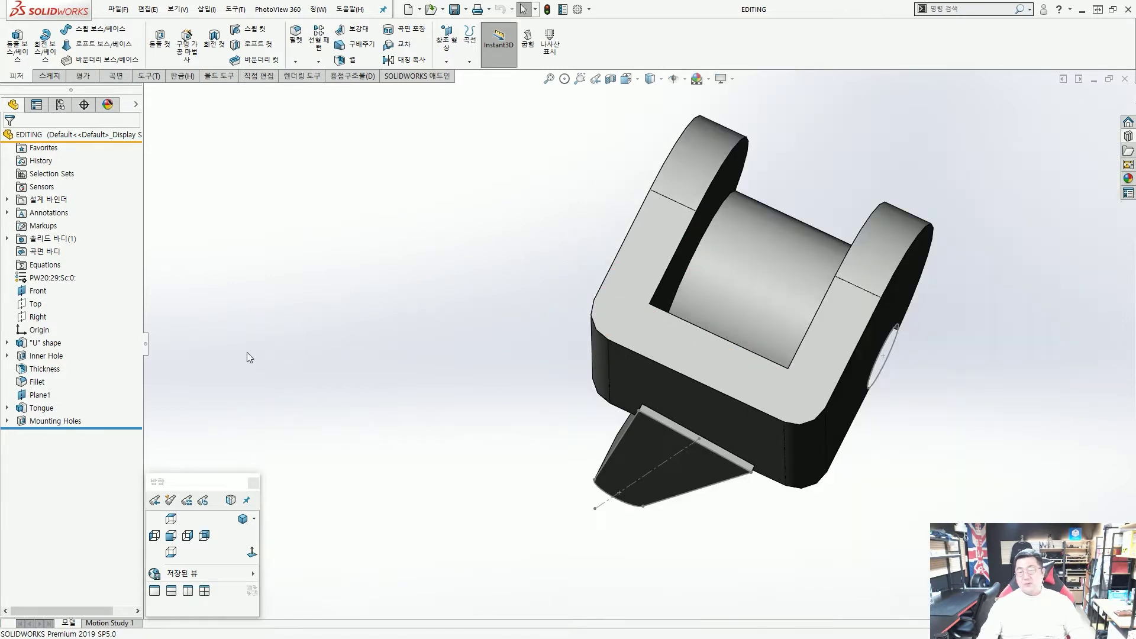
Reorder the Fillet feature in the part history so it comes directly after the "U" shape and before Inner Hole.
left_click(46, 343)
middle_click_drag(450, 343, 398, 356)
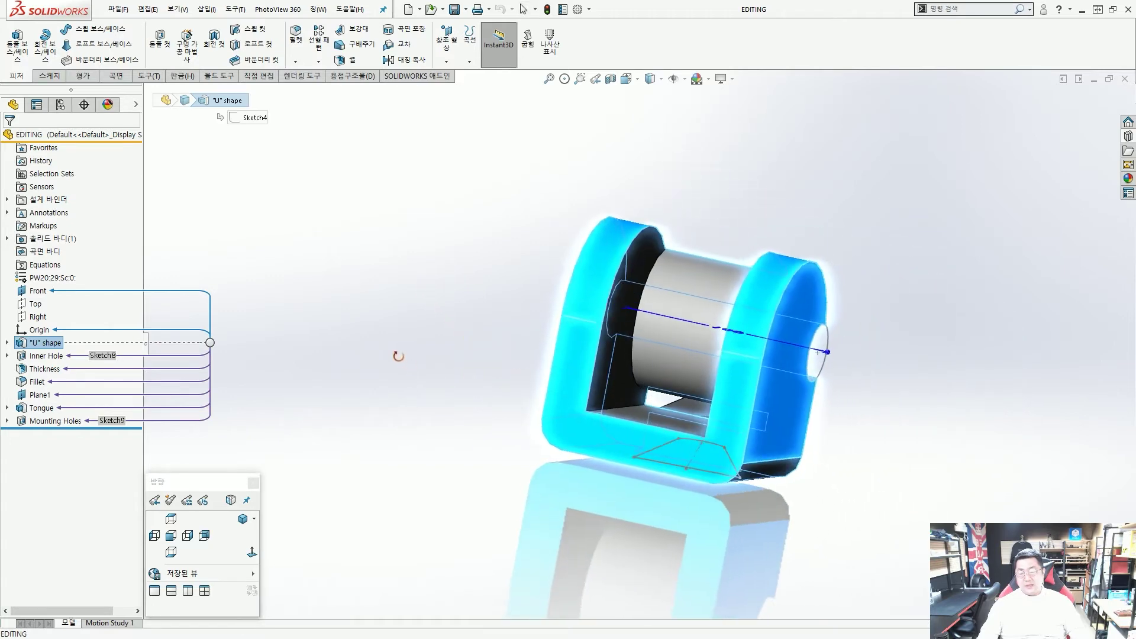
left_click(35, 382)
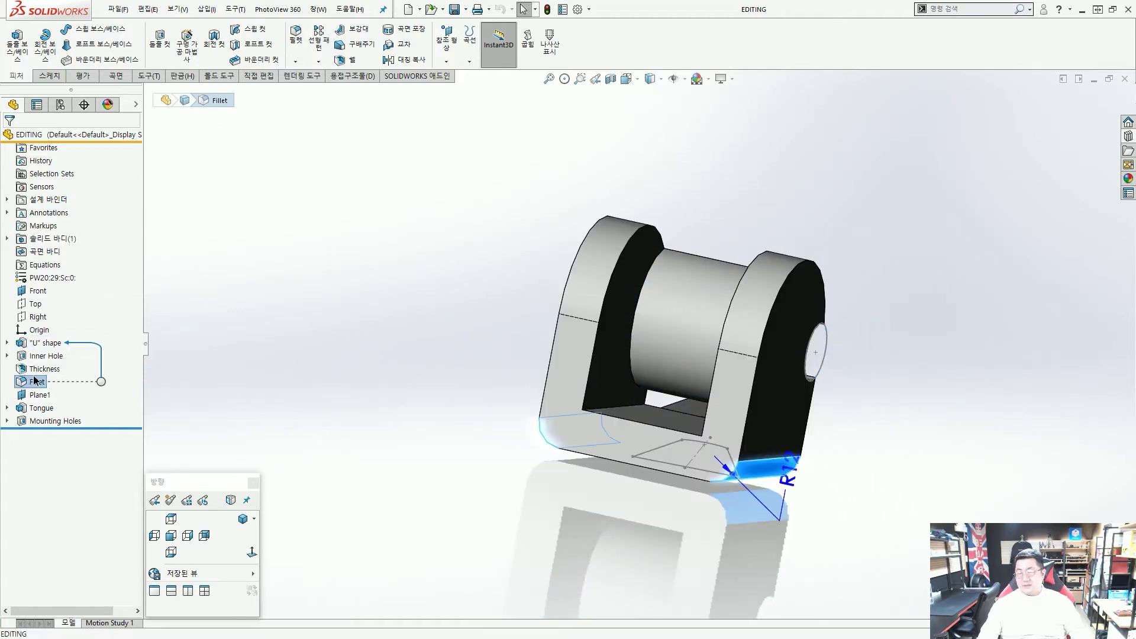
left_click(198, 374)
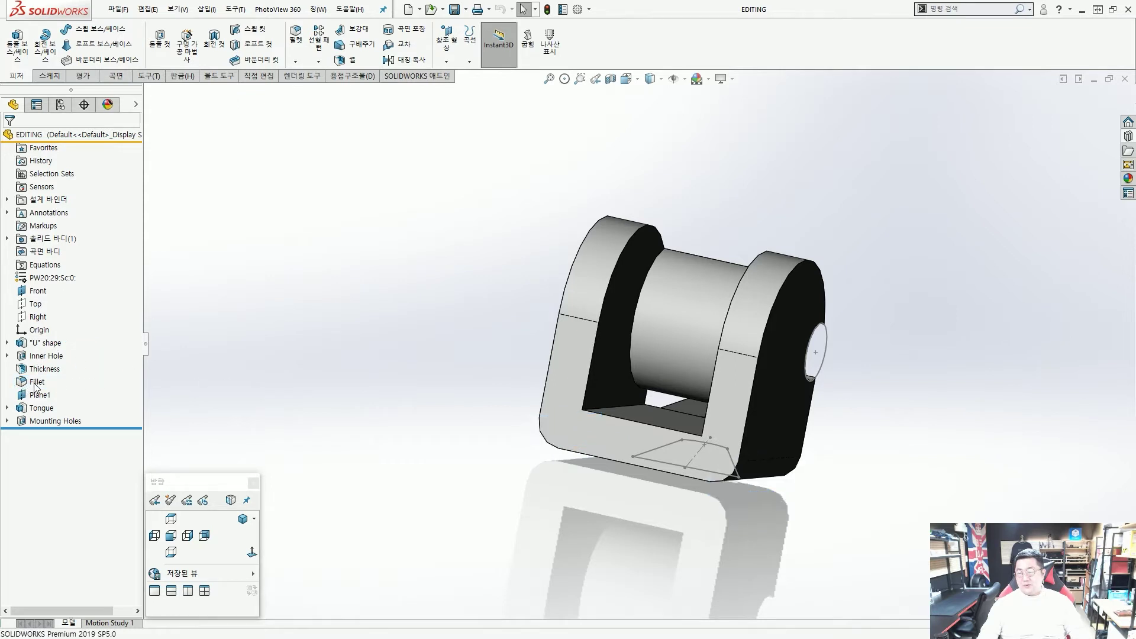
left_click_drag(36, 387, 38, 350)
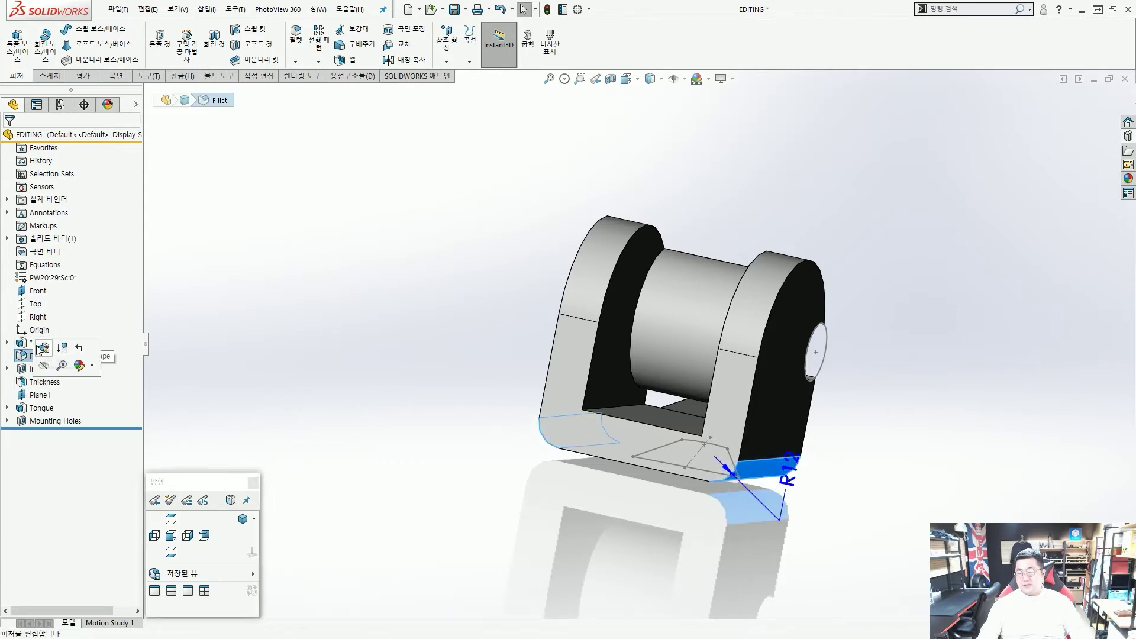
left_click(222, 335)
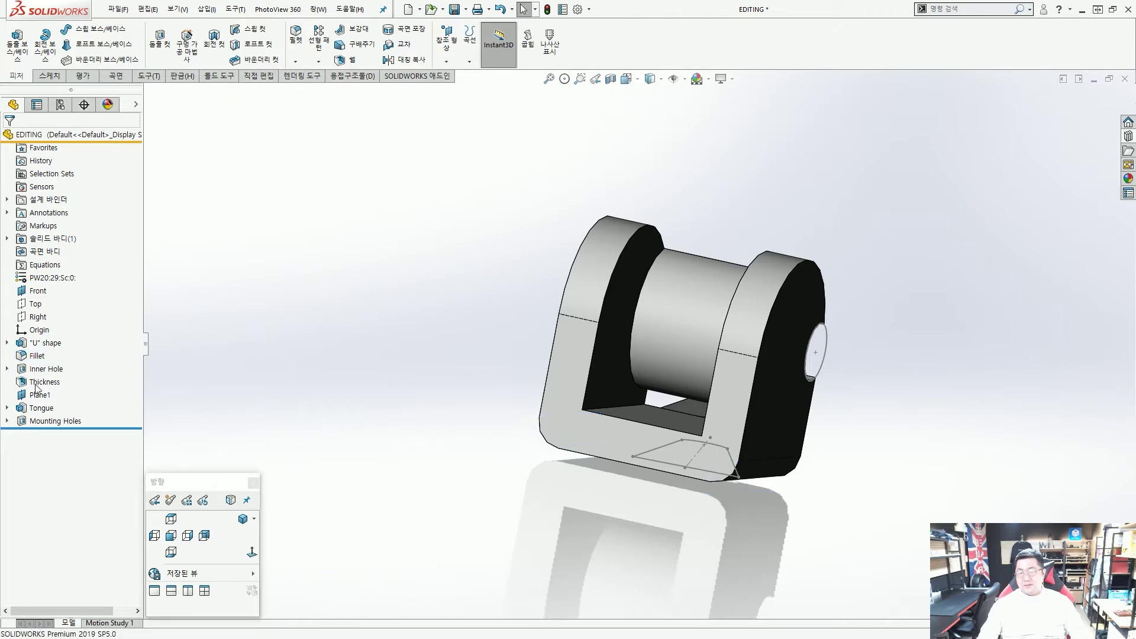
mouse_move(35, 387)
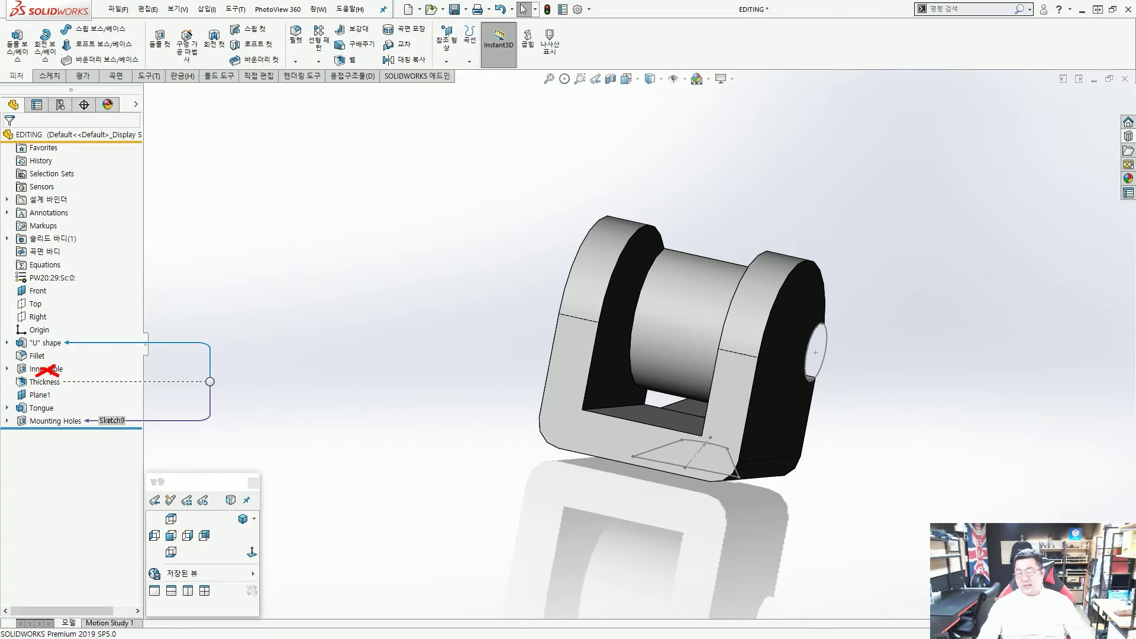
mouse_move(37, 362)
left_mouse_down()
mouse_move(113, 339)
mouse_move(132, 369)
left_mouse_up()
scroll(23, 363, "up", 5)
mouse_move(125, 356)
left_mouse_down()
mouse_move(126, 375)
mouse_move(148, 380)
left_mouse_up()
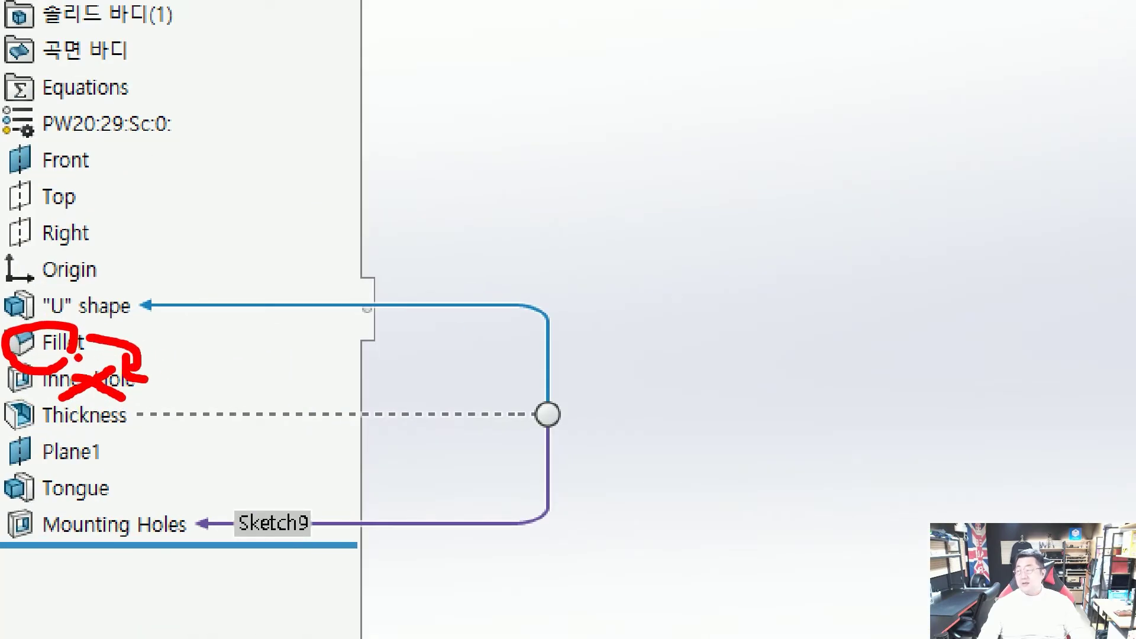
key("Escape")
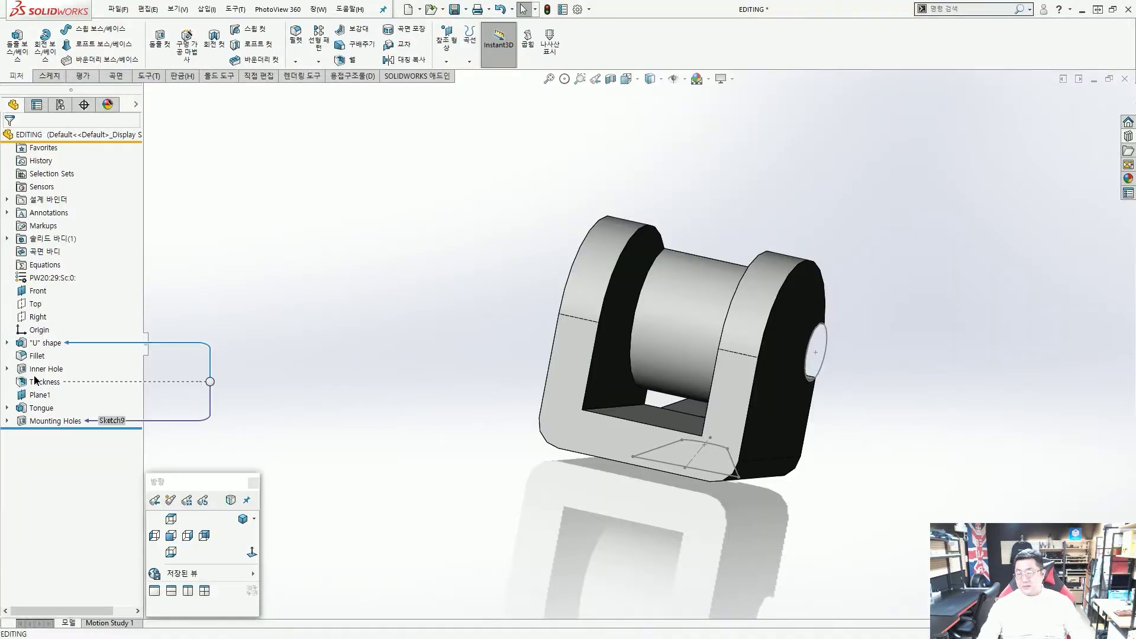
Reorder the Thickness shell feature so it comes directly after Fillet and before Inner Hole.
mouse_move(36, 383)
left_mouse_down()
mouse_move(30, 356)
mouse_move(125, 402)
left_mouse_up()
scroll(11, 339, "up", 4)
left_click_drag(150, 366, 230, 355, "ctrl+shift")
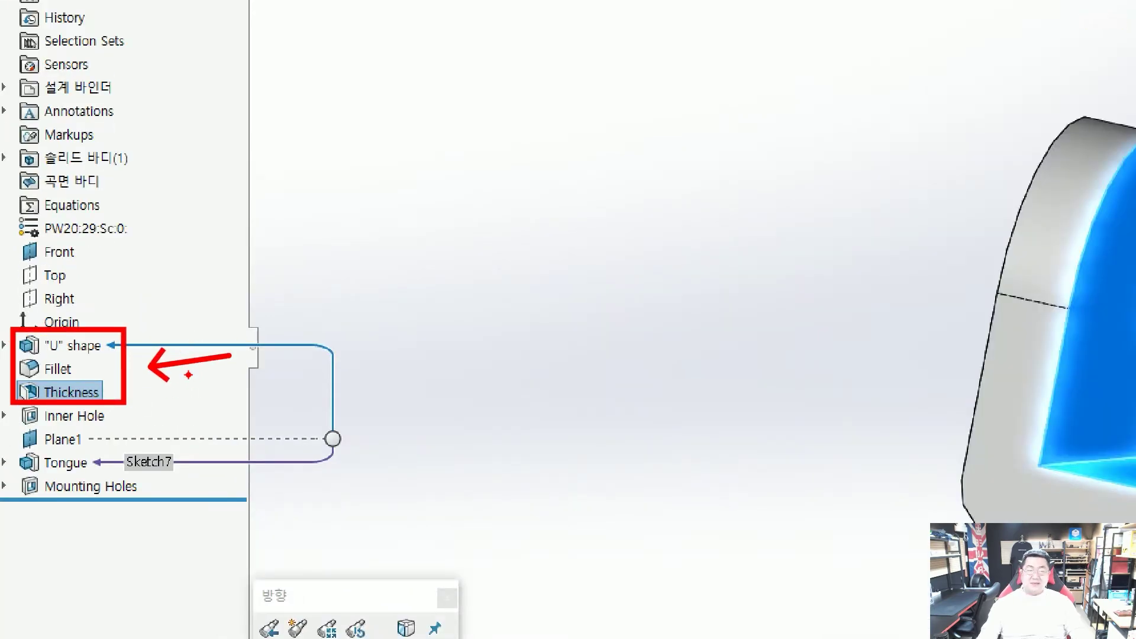
left_click_drag(960, 470, 964, 522)
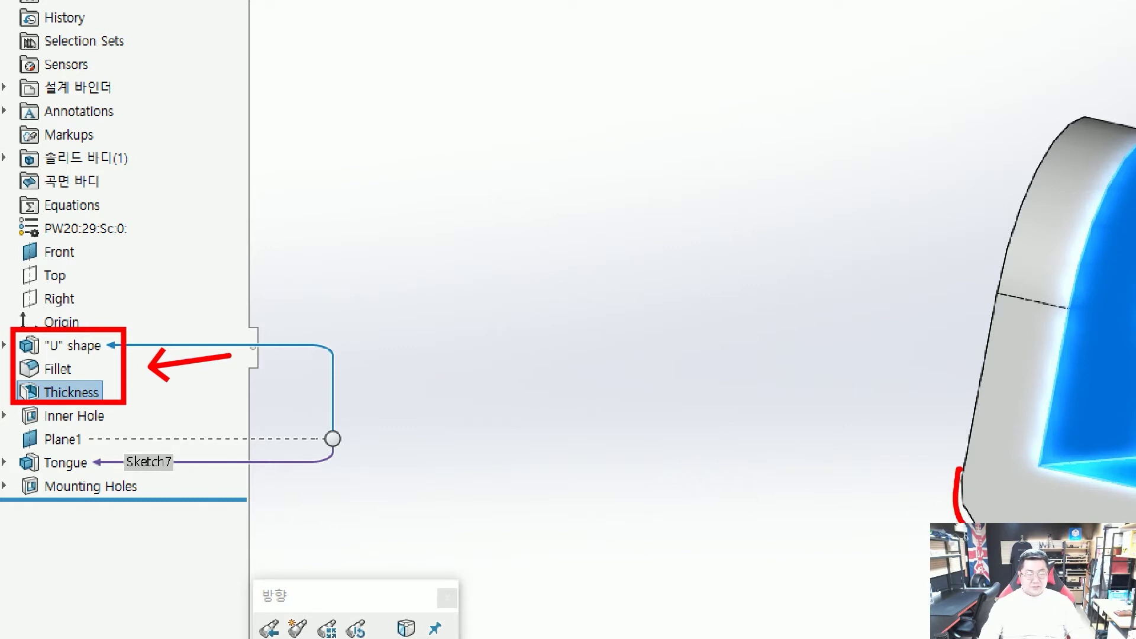
mouse_move(1057, 366)
left_mouse_down()
mouse_move(1041, 473)
mouse_move(1093, 478)
left_mouse_up()
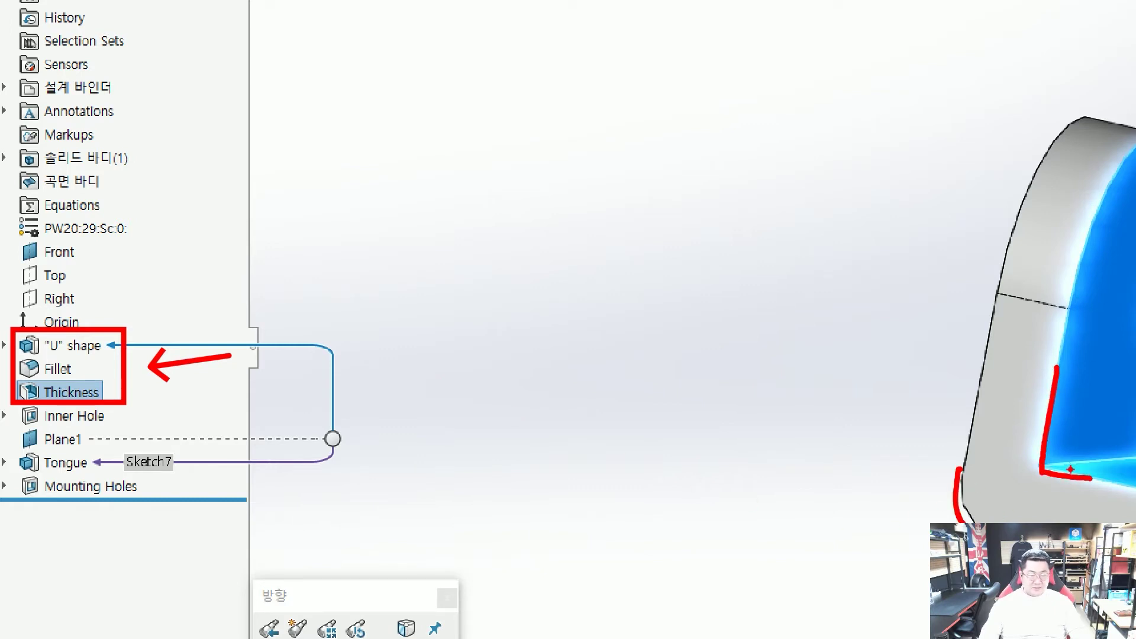
left_click_drag(978, 462, 1037, 426)
left_click_drag(949, 439, 985, 466)
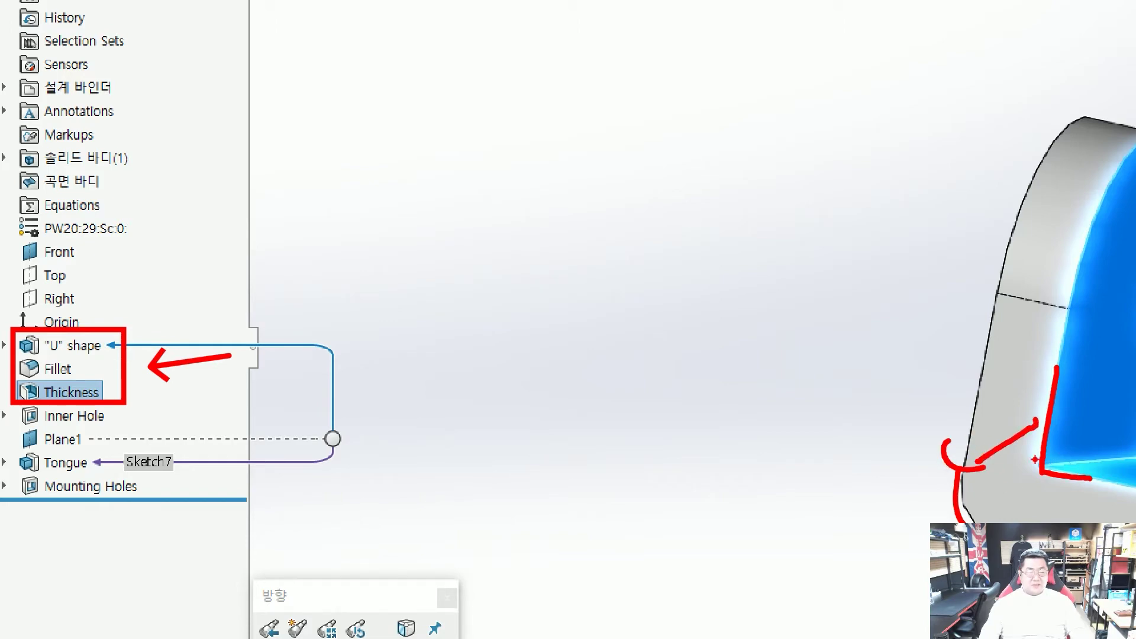
left_click_drag(1064, 450, 1082, 476)
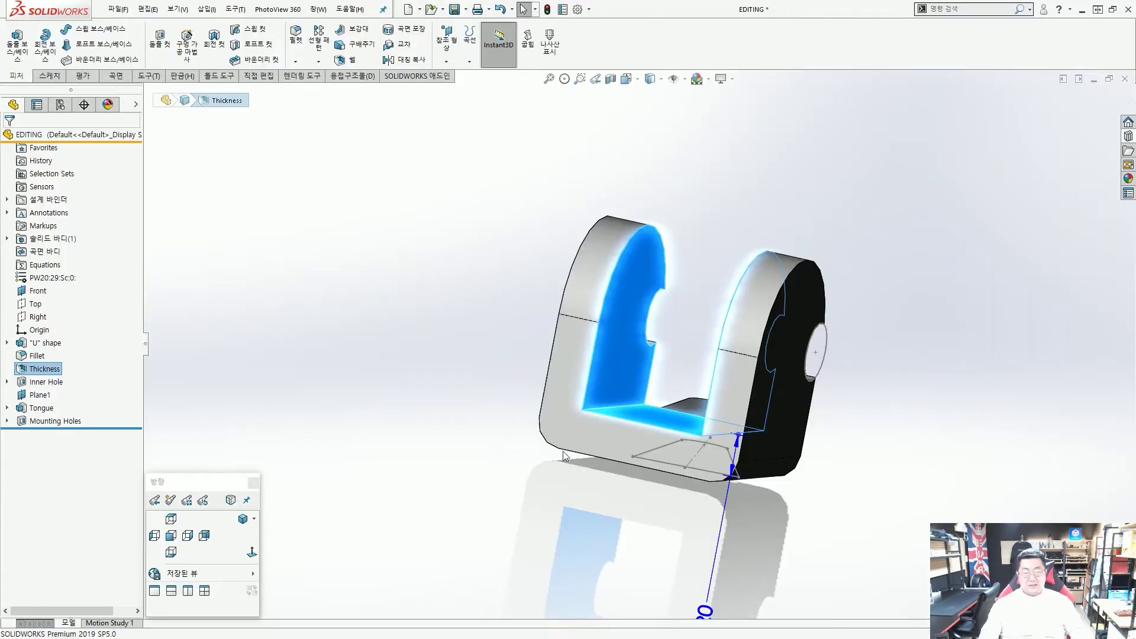
key("Escape")
Open the Inner Hole feature's circle sketch for editing.
left_click(480, 467)
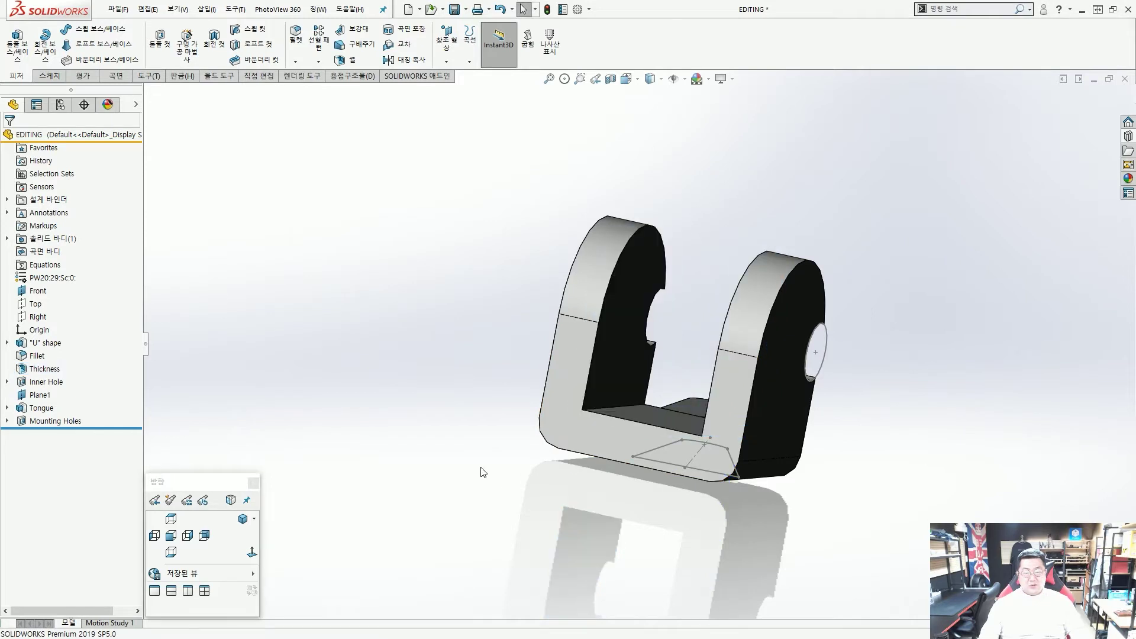
middle_click_drag(555, 483, 406, 459)
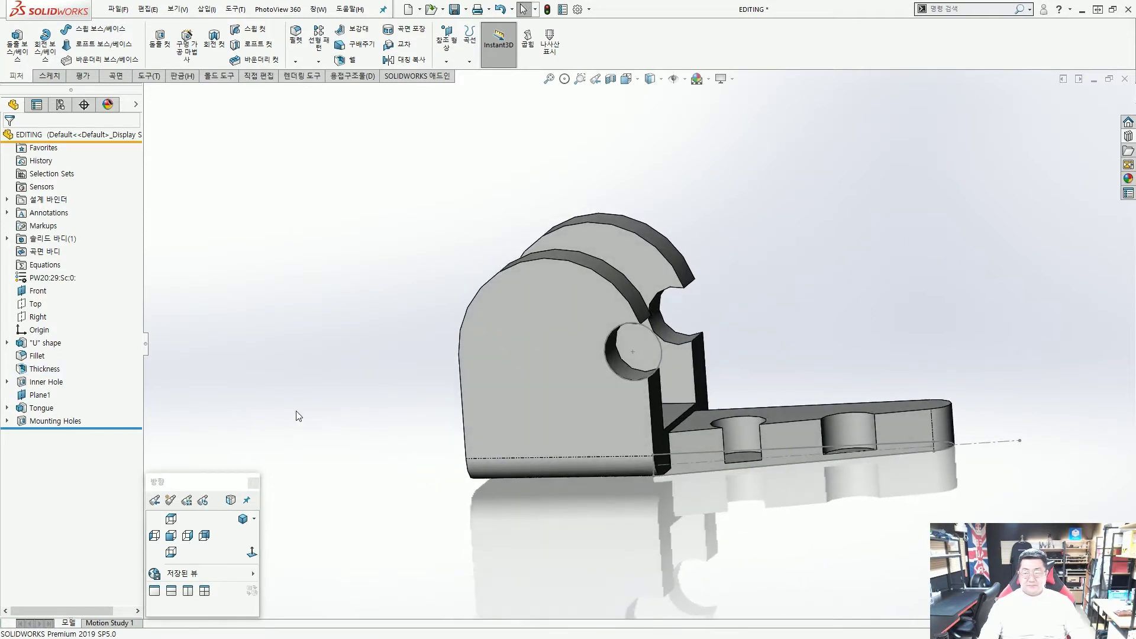
left_click(55, 382)
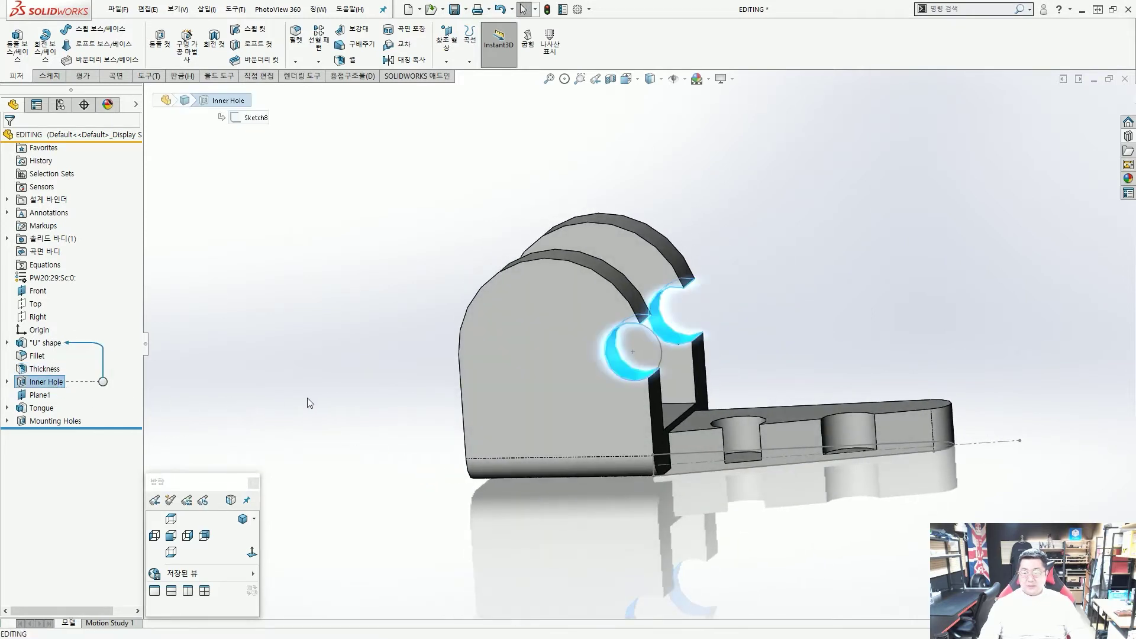
middle_click_drag(558, 360, 587, 322)
left_click(806, 297)
mouse_move(716, 337)
middle_mouse_down()
mouse_move(732, 337)
mouse_move(711, 318)
middle_mouse_up()
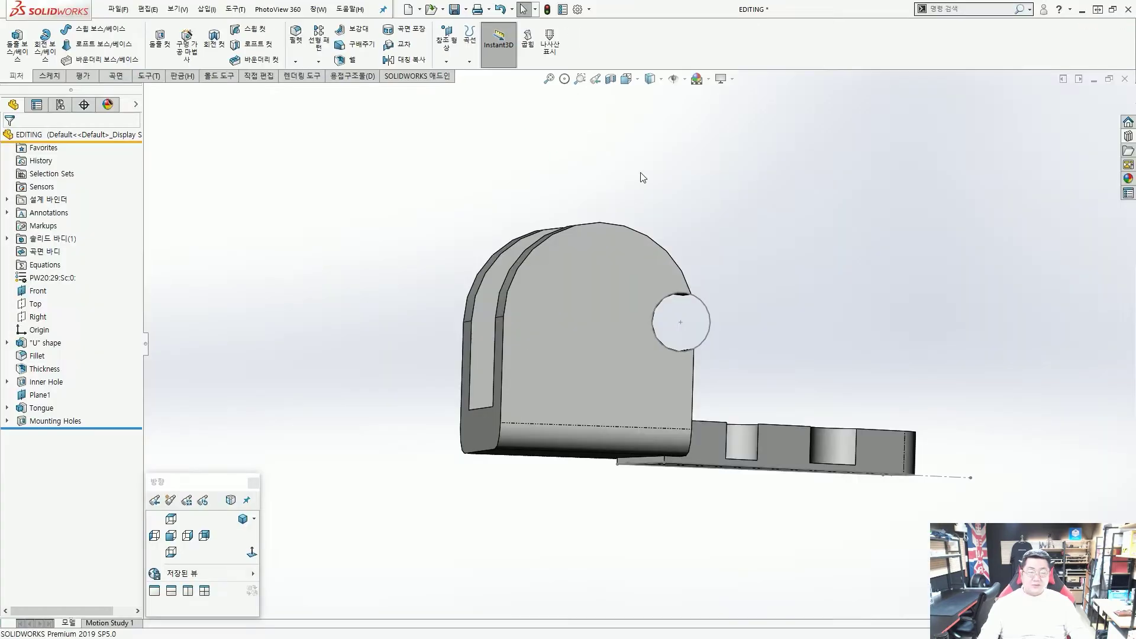
left_click(799, 433)
left_click(706, 300)
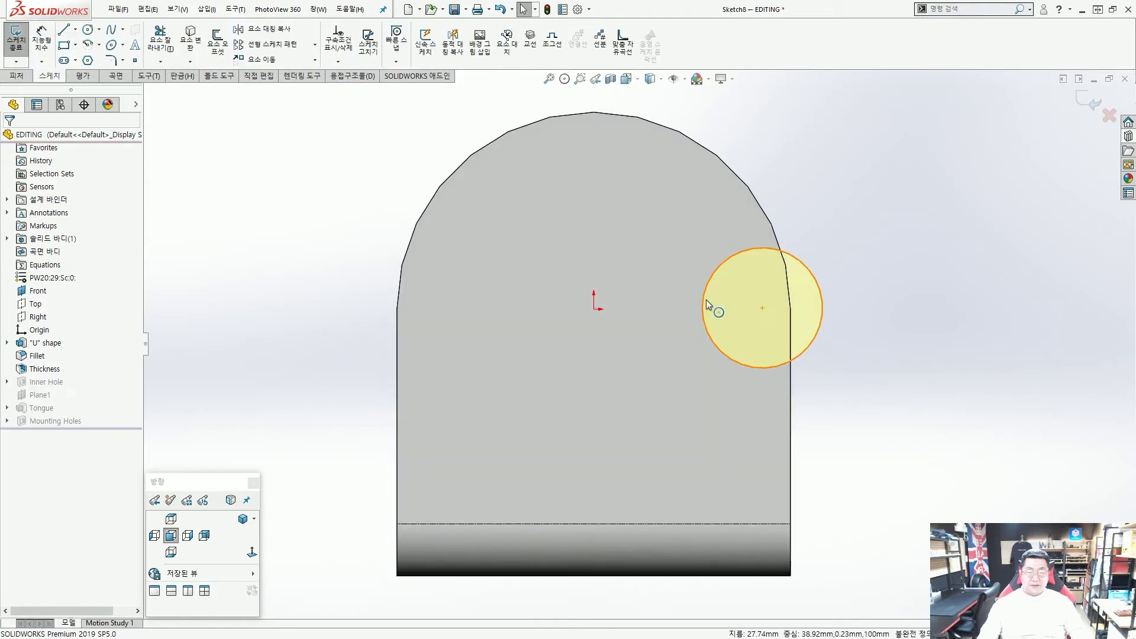
Move the Inner Hole circle so its center is coincident with the origin on the U shape's side face.
scroll(707, 298, "up", 4)
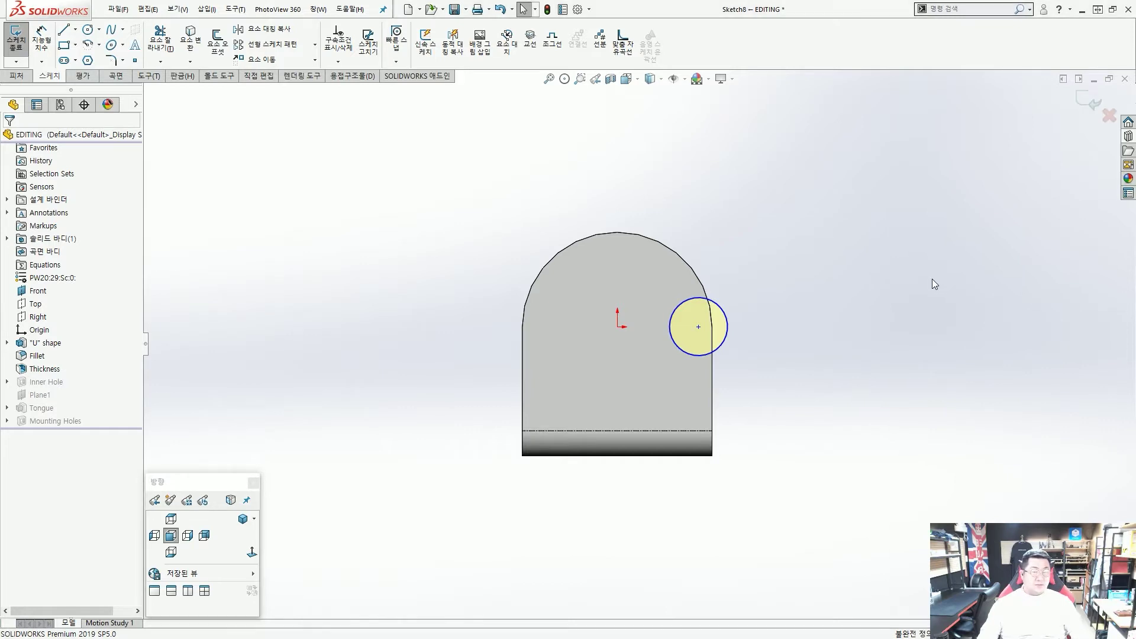
scroll(775, 348, "down", 3)
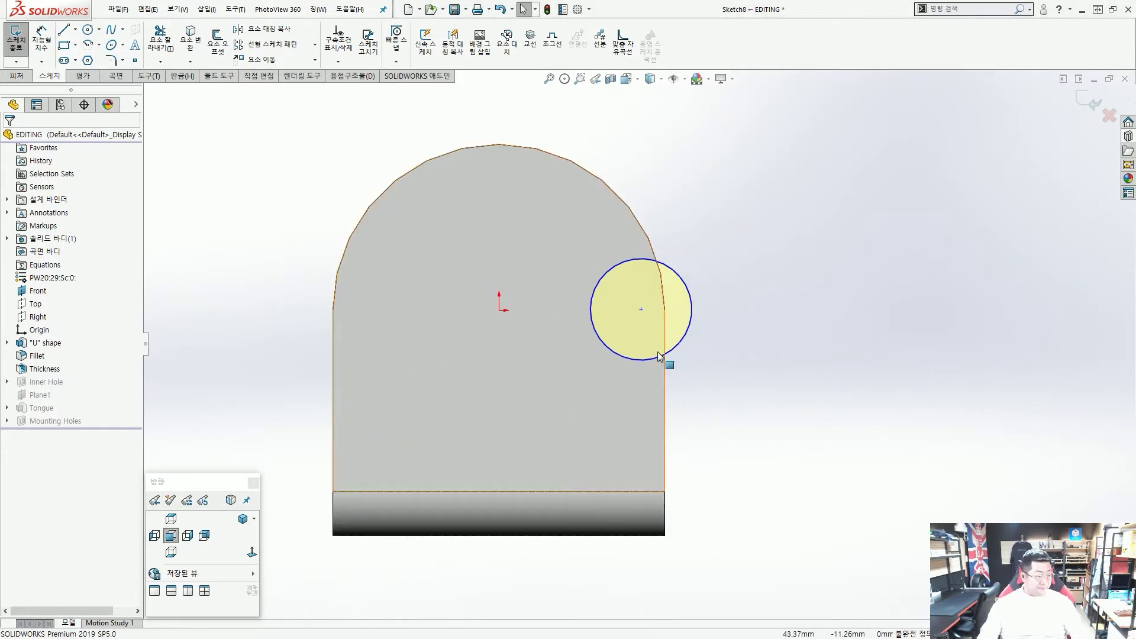
scroll(663, 353, "down", 2)
left_click_drag(638, 302, 465, 309)
left_click(735, 335)
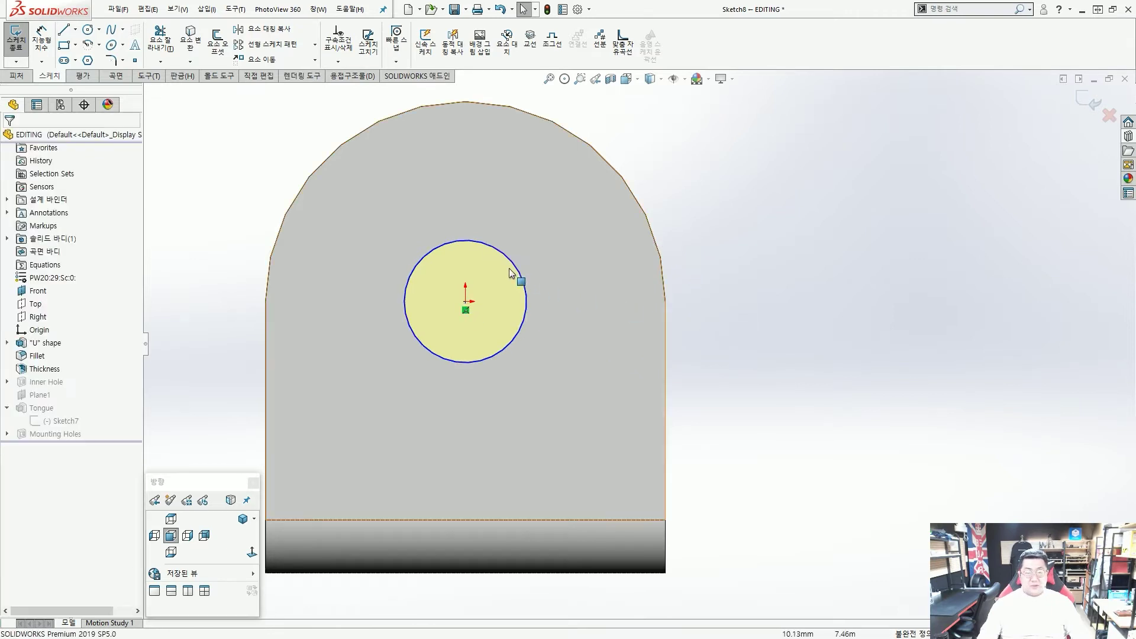
Dimension the diameter of the Inner Hole circle and set it to 25 mm.
left_click(503, 255)
right_click(504, 254)
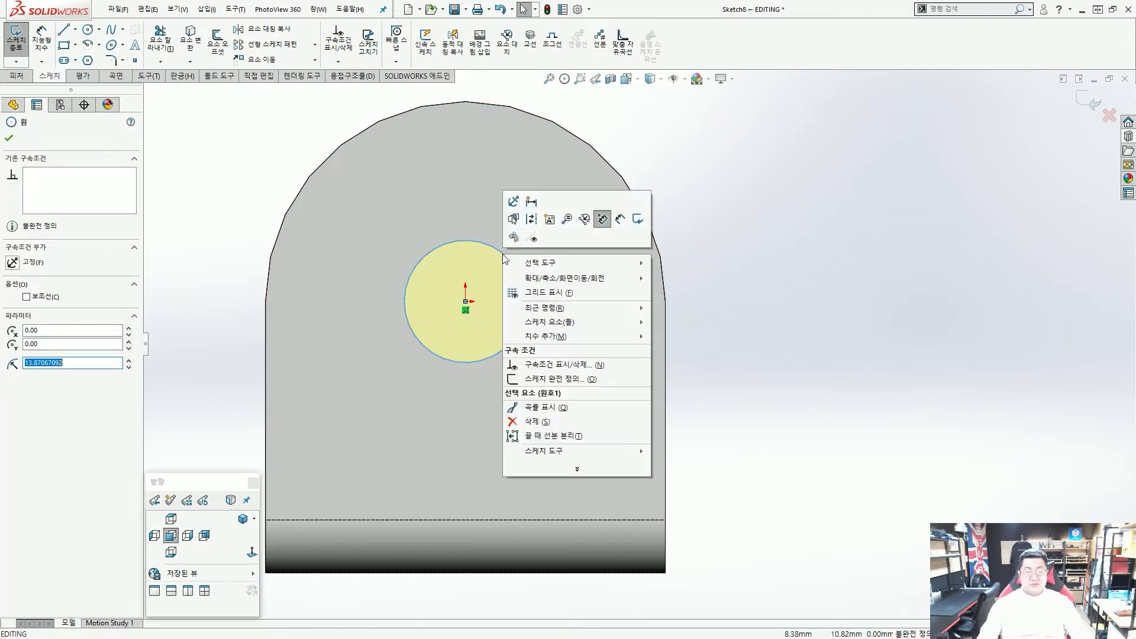
left_click(531, 202)
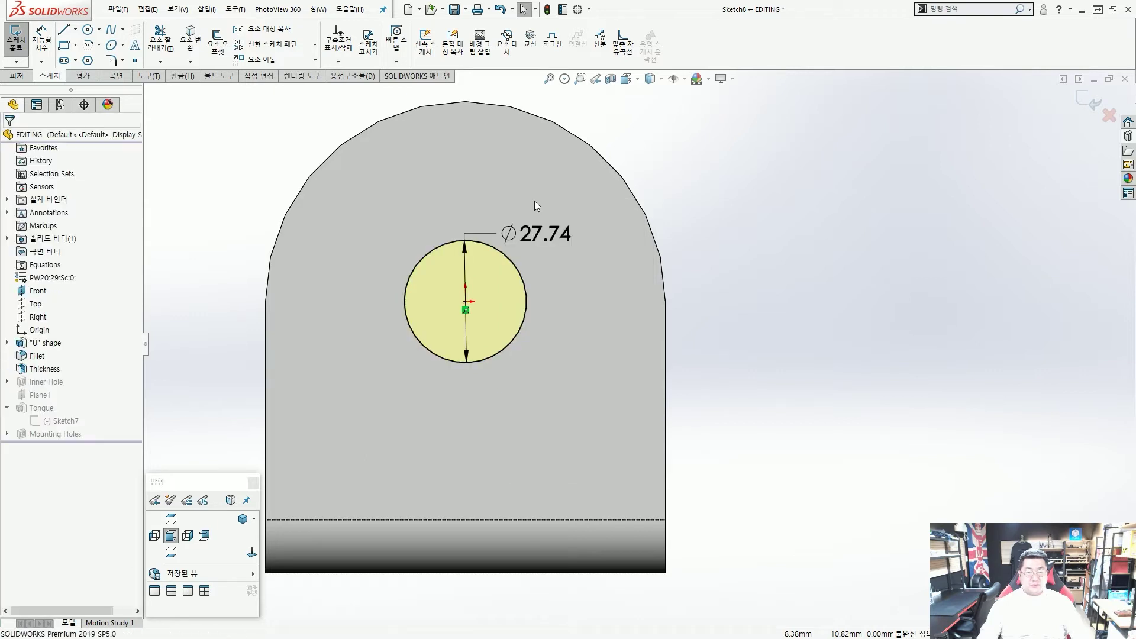
left_click(534, 201)
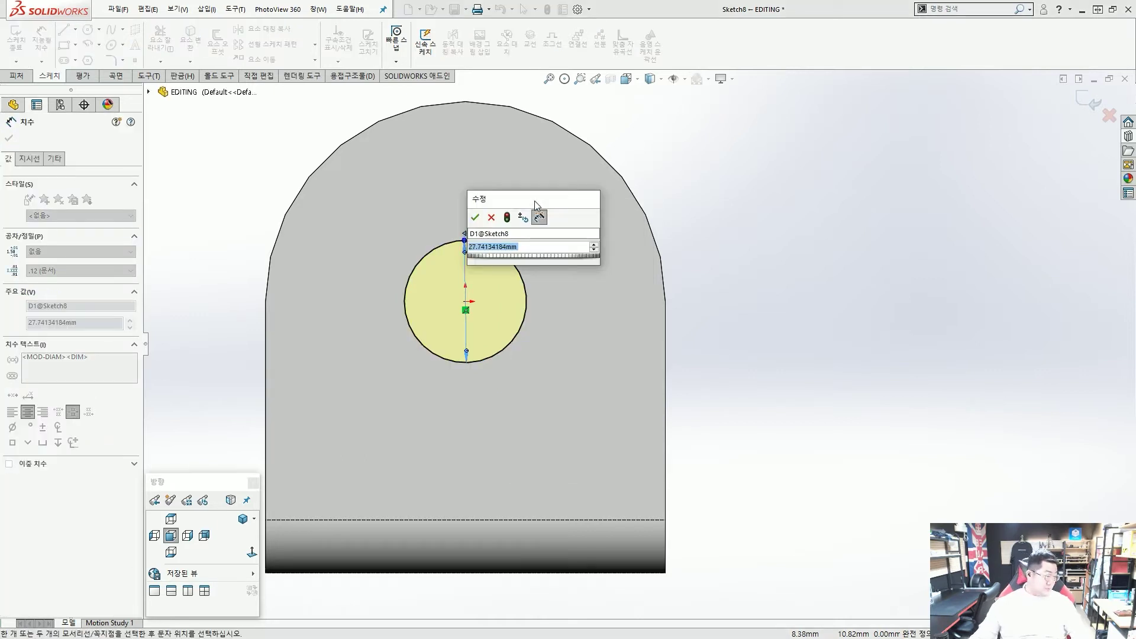
type("2")
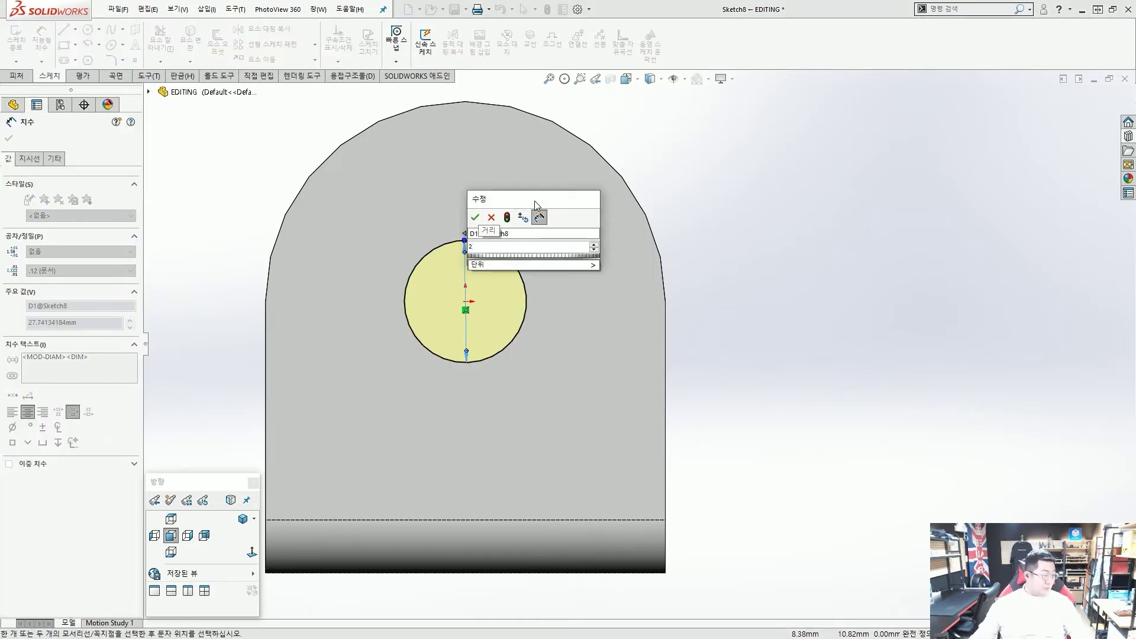
type("5")
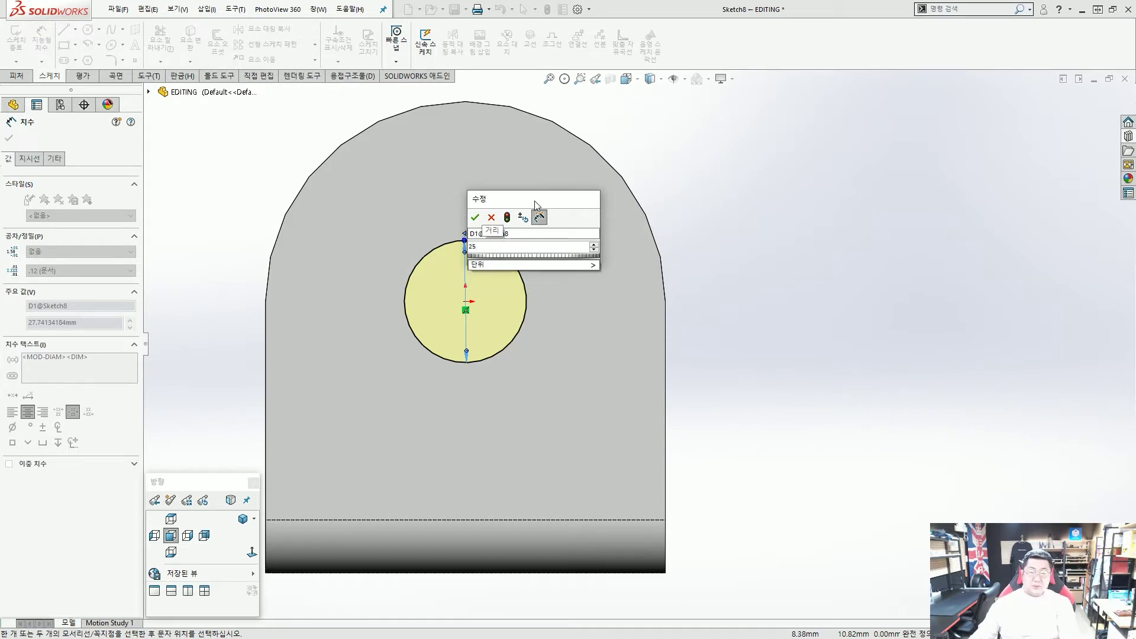
key("Return")
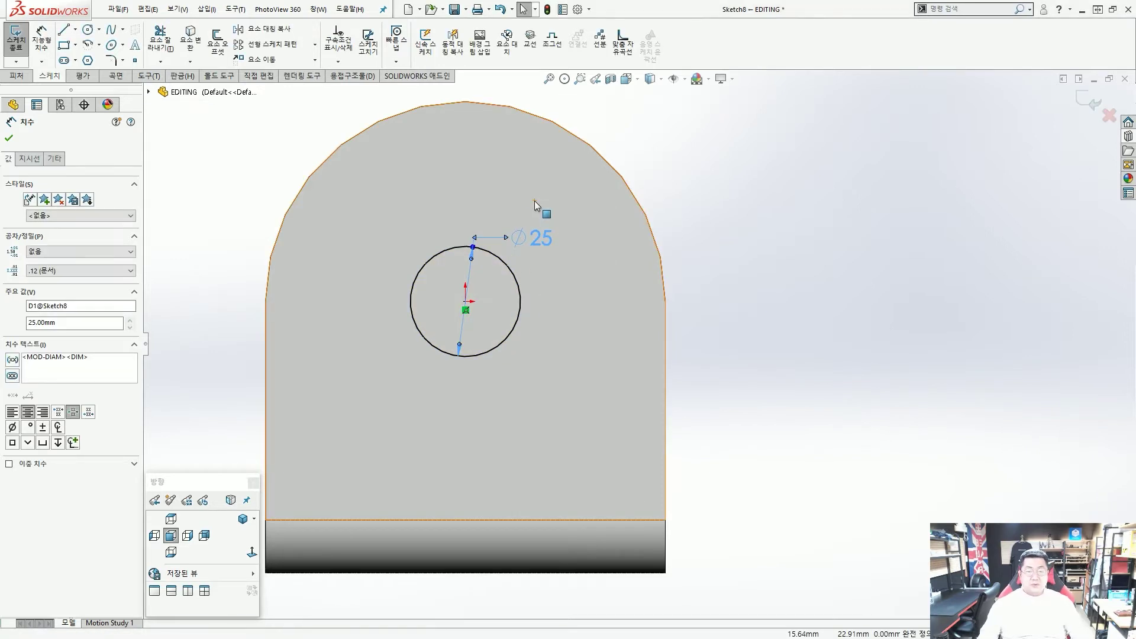
Exit the hole sketch, rebuild the part, and expand the Inner Hole feature to show its sketch.
scroll(638, 223, "up", 3)
left_click(730, 200)
key("ctrl+b")
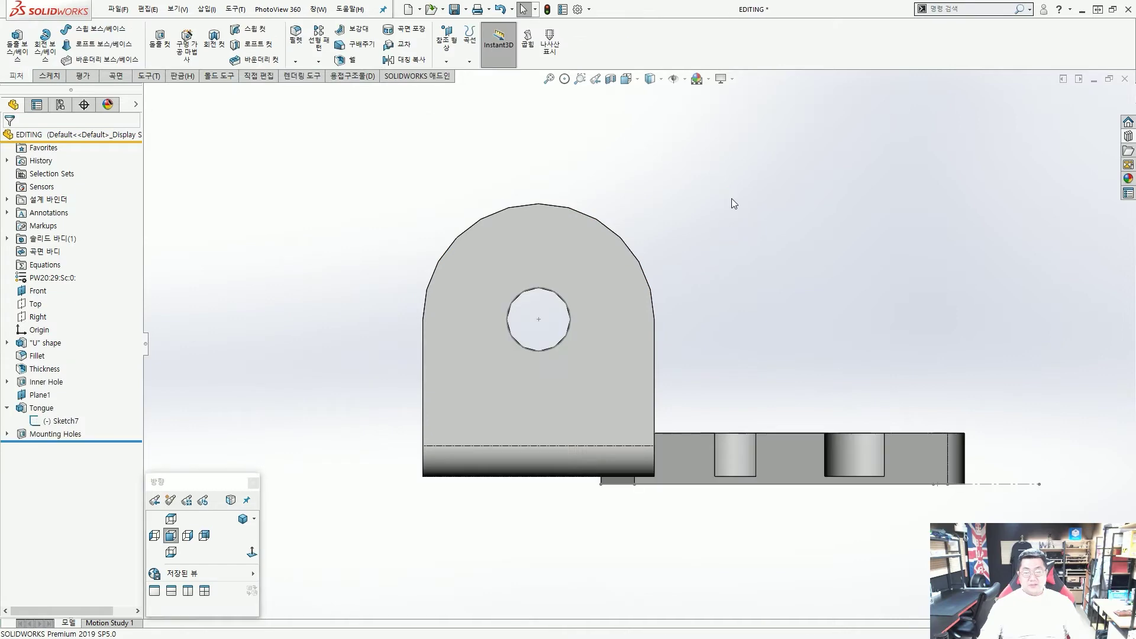
middle_click_drag(704, 317, 627, 338)
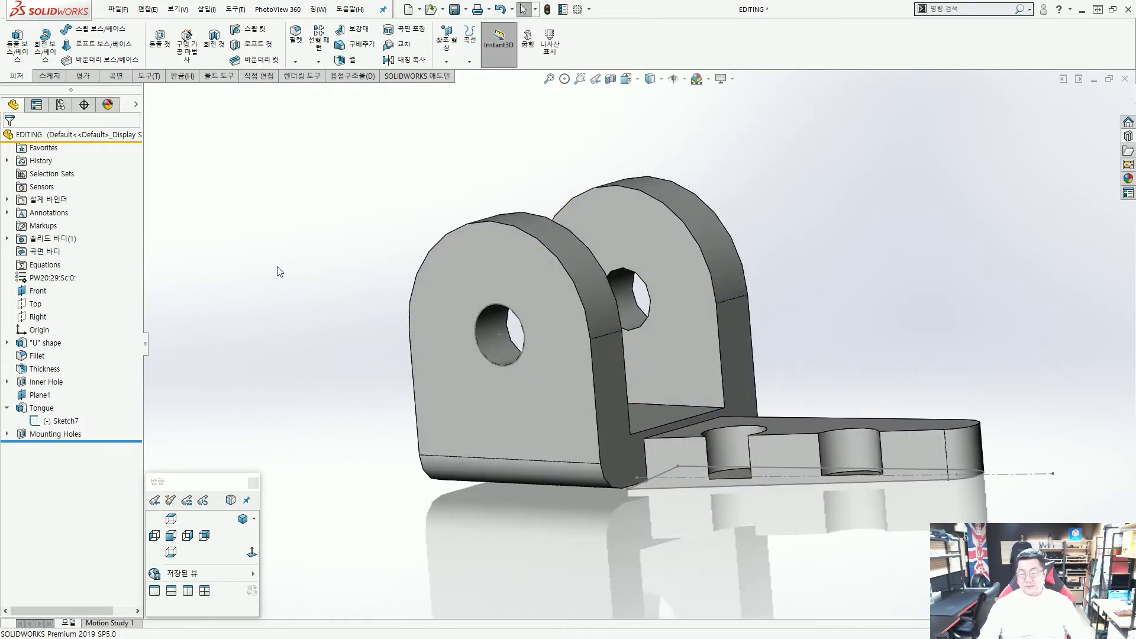
left_click(7, 382)
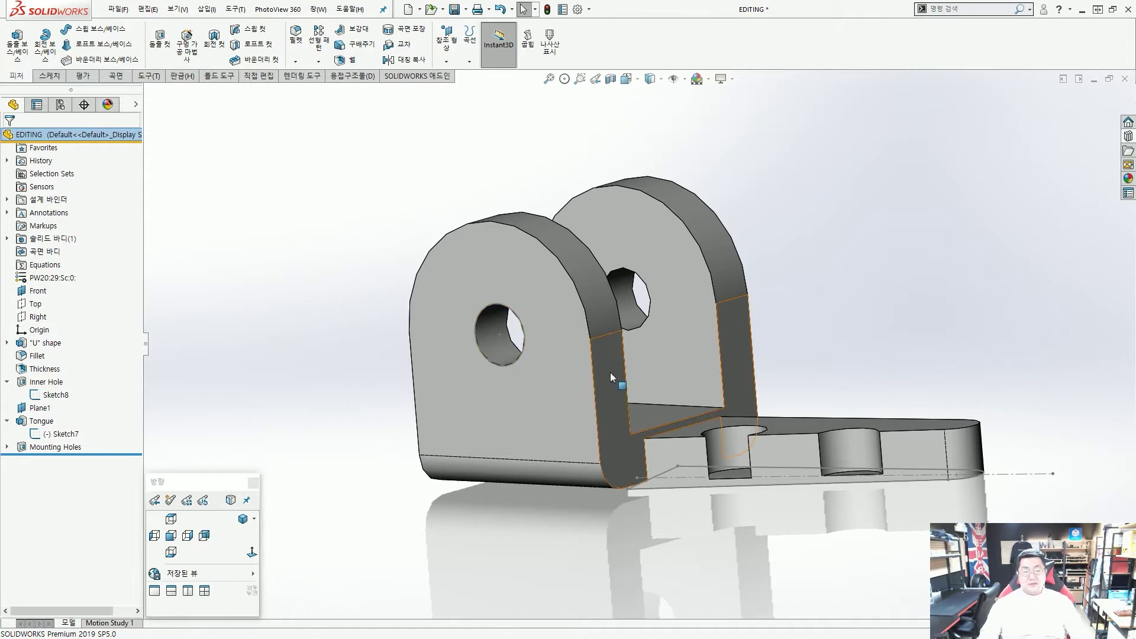
Hide the Inner Hole feature's sketch in the model view.
middle_click_drag(609, 372, 627, 386)
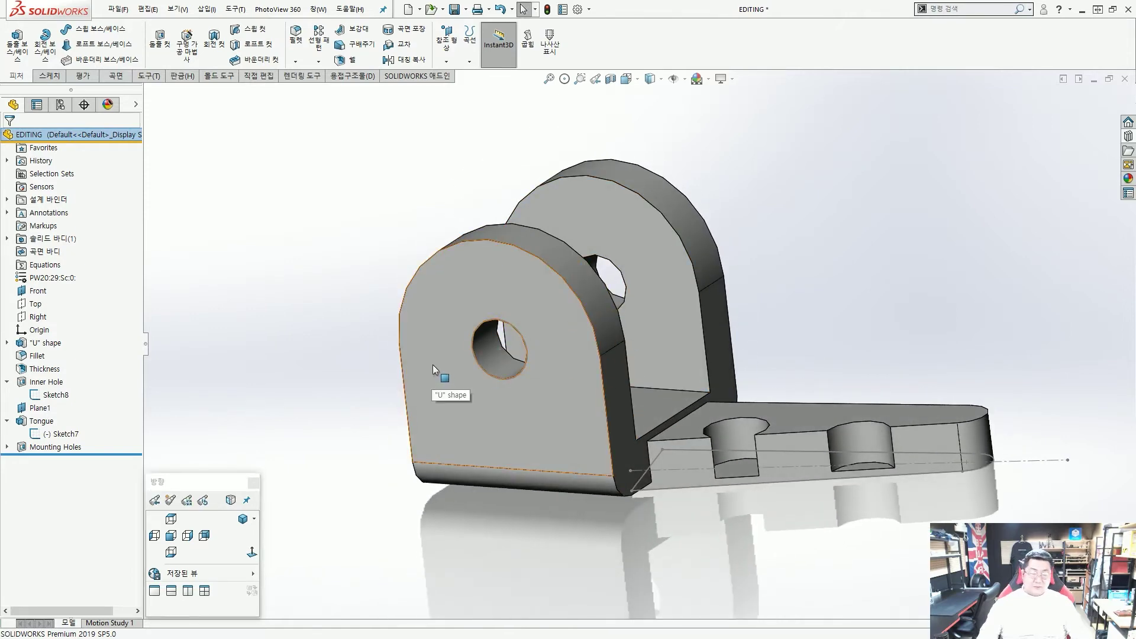
left_click(57, 395)
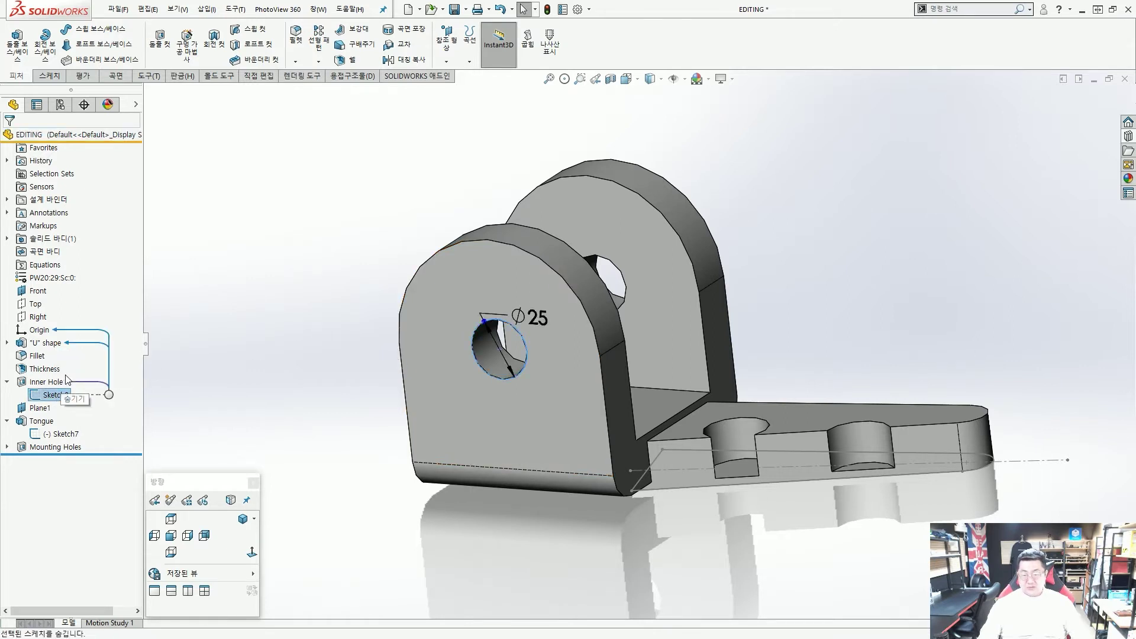
Examine the Tongue from below and its parent references in the feature tree.
middle_click_drag(354, 308, 612, 332)
scroll(603, 340, "down", 2)
scroll(603, 342, "up", 2)
scroll(591, 346, "down", 2)
scroll(637, 338, "down", 3)
mouse_move(787, 299)
left_mouse_down()
mouse_move(816, 261)
mouse_move(807, 283)
left_mouse_up()
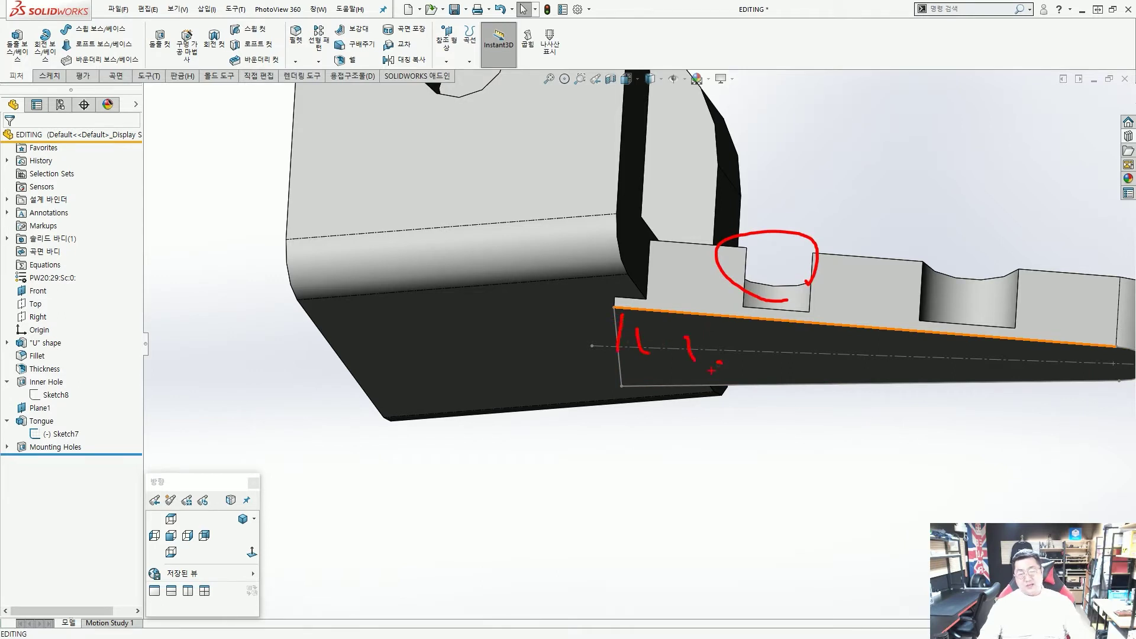
key("Escape")
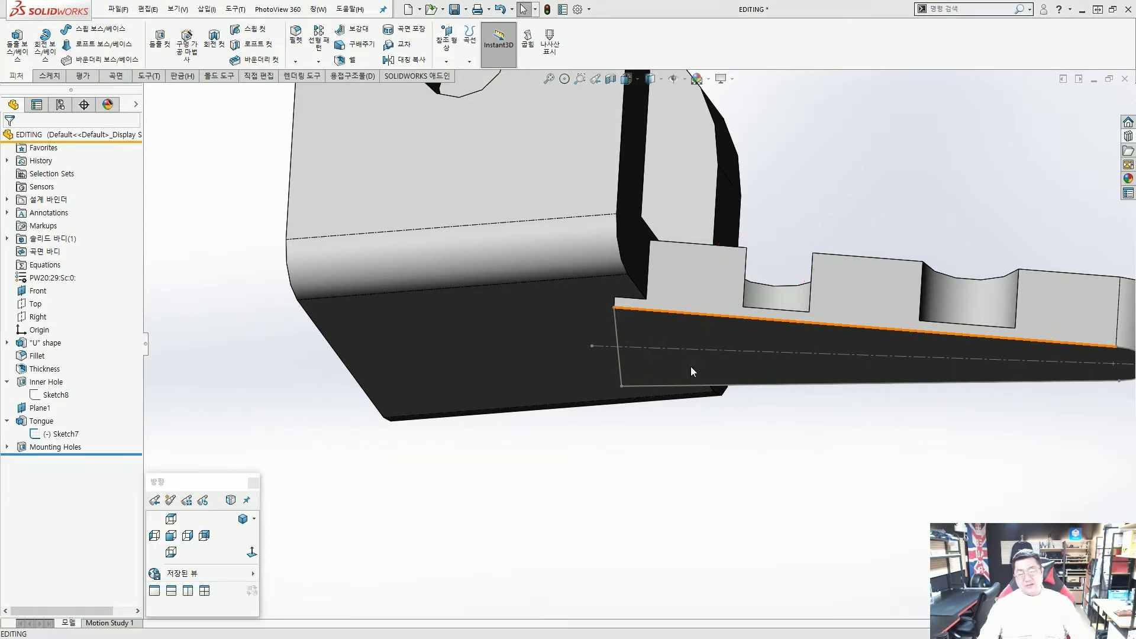
left_click(695, 286)
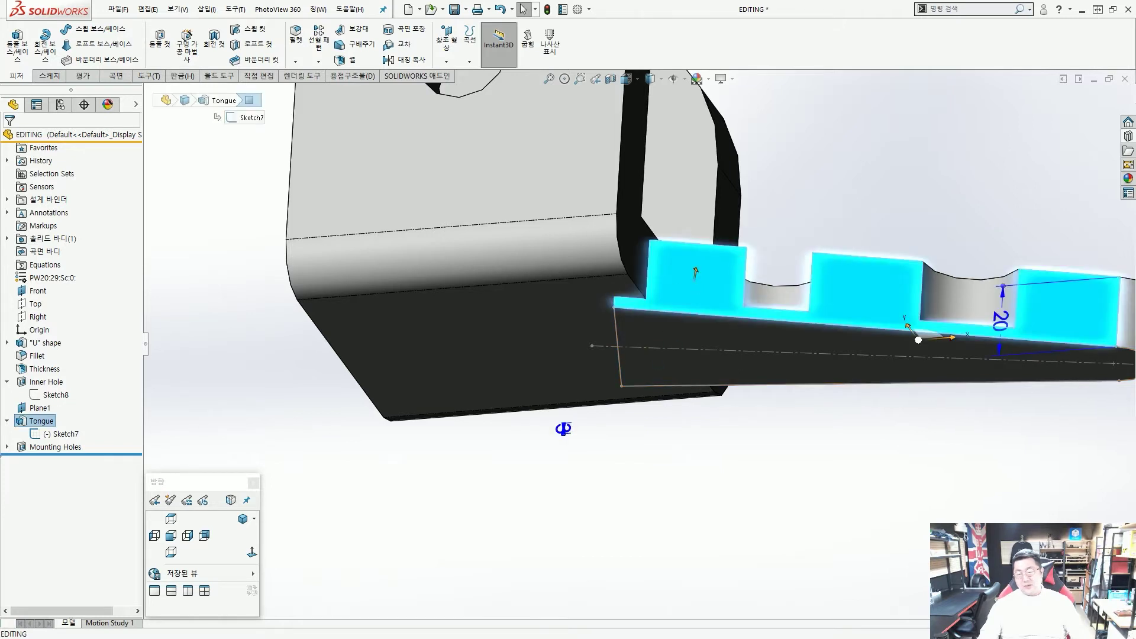
key("g")
key("Escape")
mouse_move(24, 418)
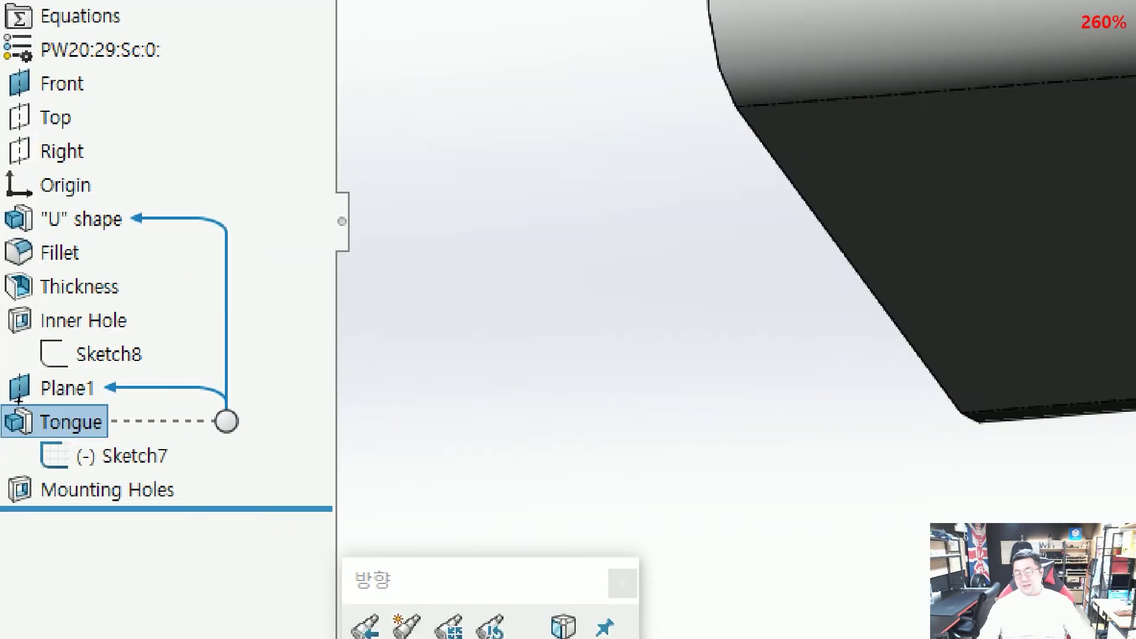
left_click_drag(19, 401, 175, 468)
key("Escape")
key("Escape")
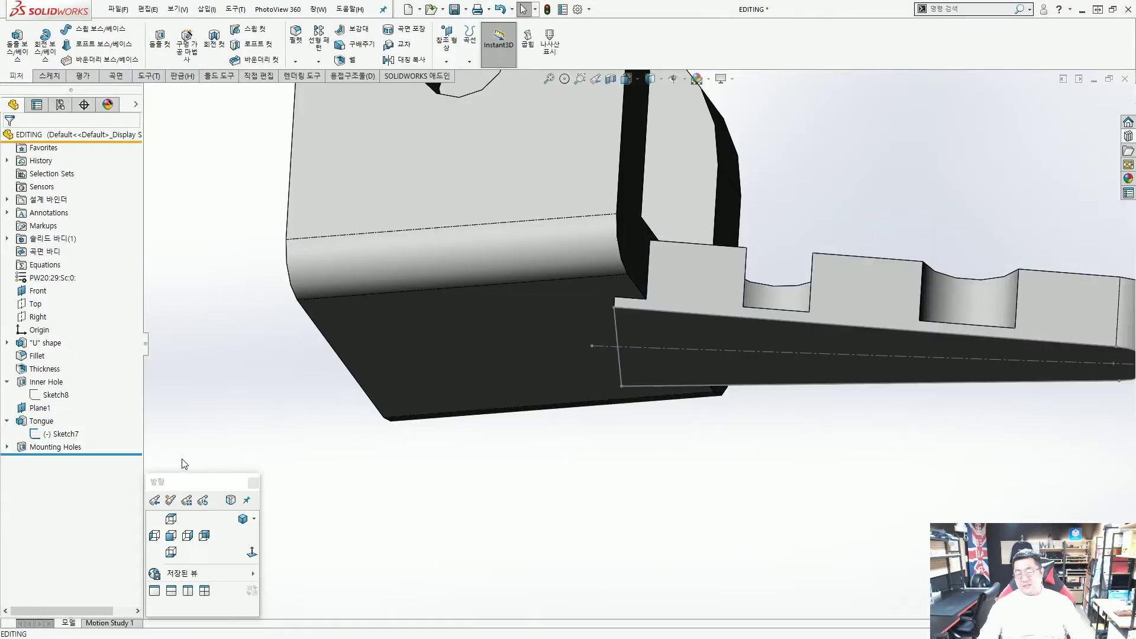
Examine the parent references of the Tongue's sketch and where its profile lies relative to the U shape's bottom face.
left_click(60, 434)
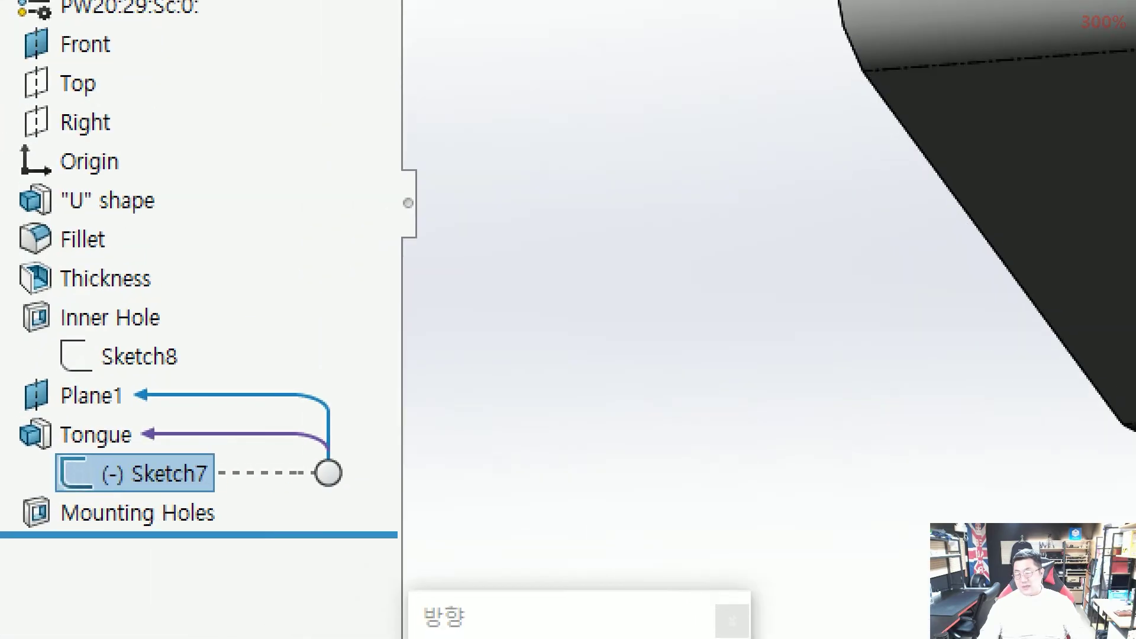
left_click_drag(272, 488, 300, 392)
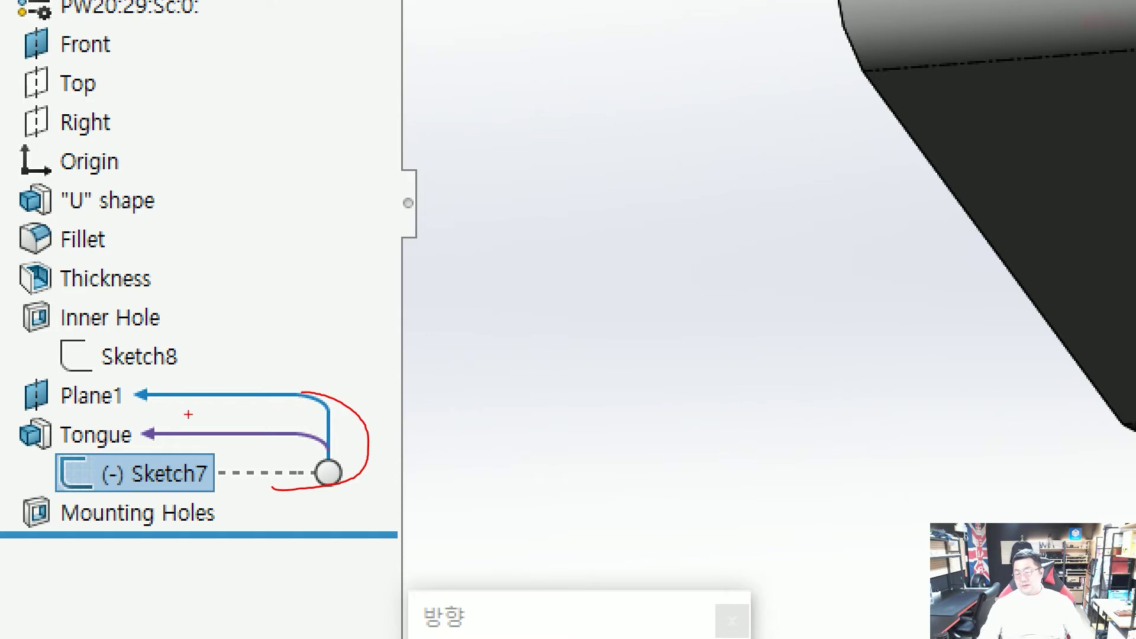
mouse_move(81, 410)
left_mouse_down()
mouse_move(111, 367)
mouse_move(133, 434)
left_mouse_up()
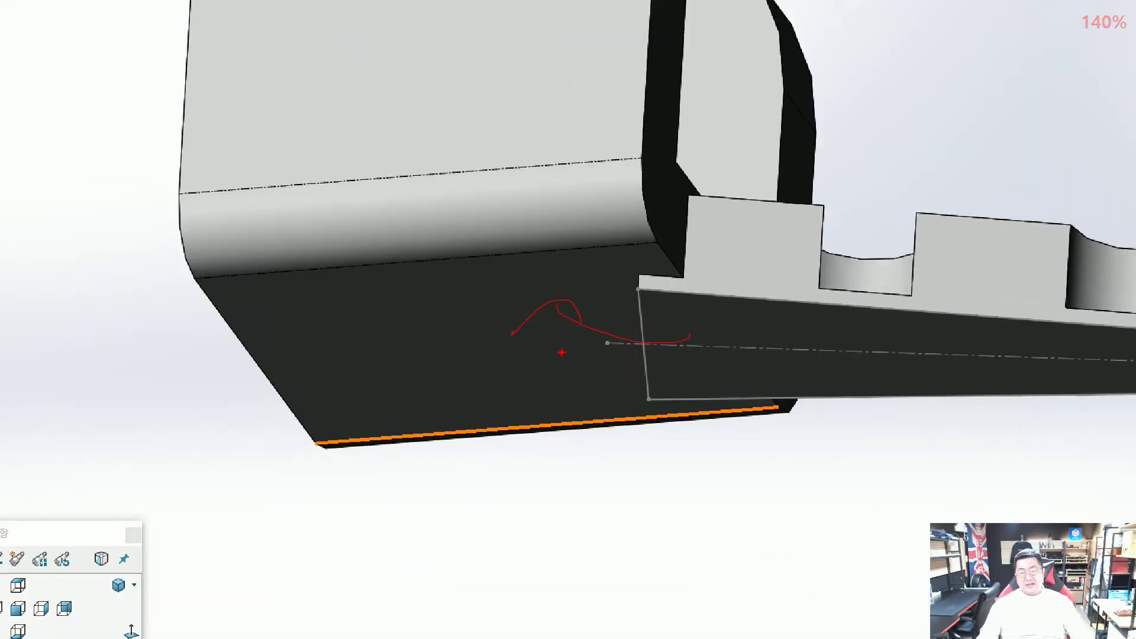
left_click_drag(693, 356, 539, 305)
mouse_move(559, 303)
left_mouse_down()
mouse_move(521, 322)
mouse_move(605, 314)
left_mouse_up()
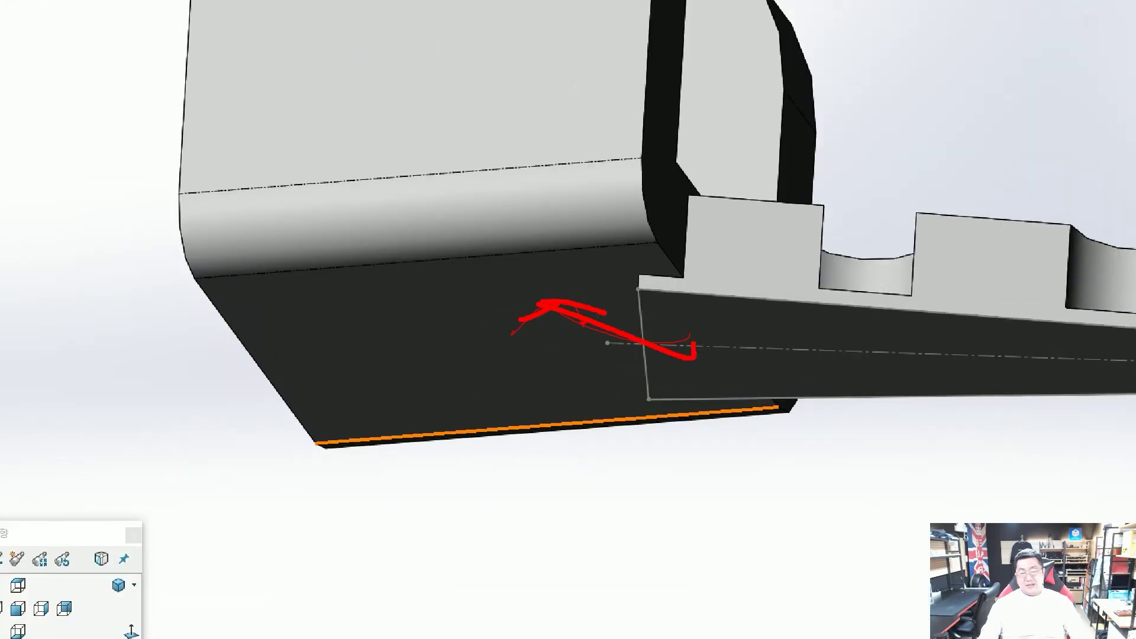
key("Escape")
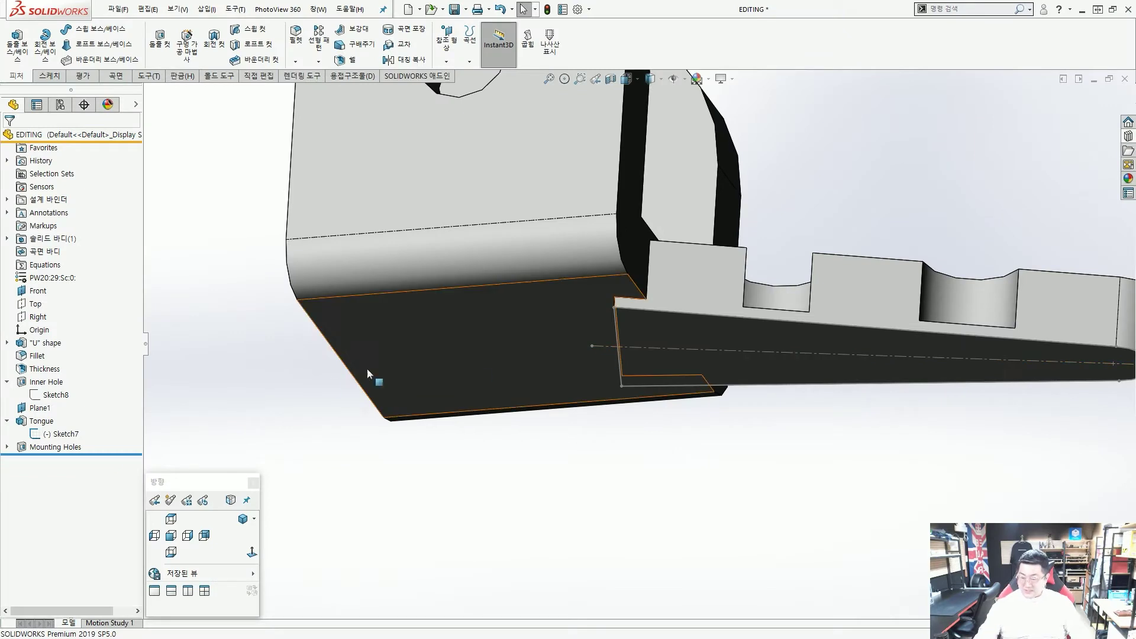
left_click(57, 436)
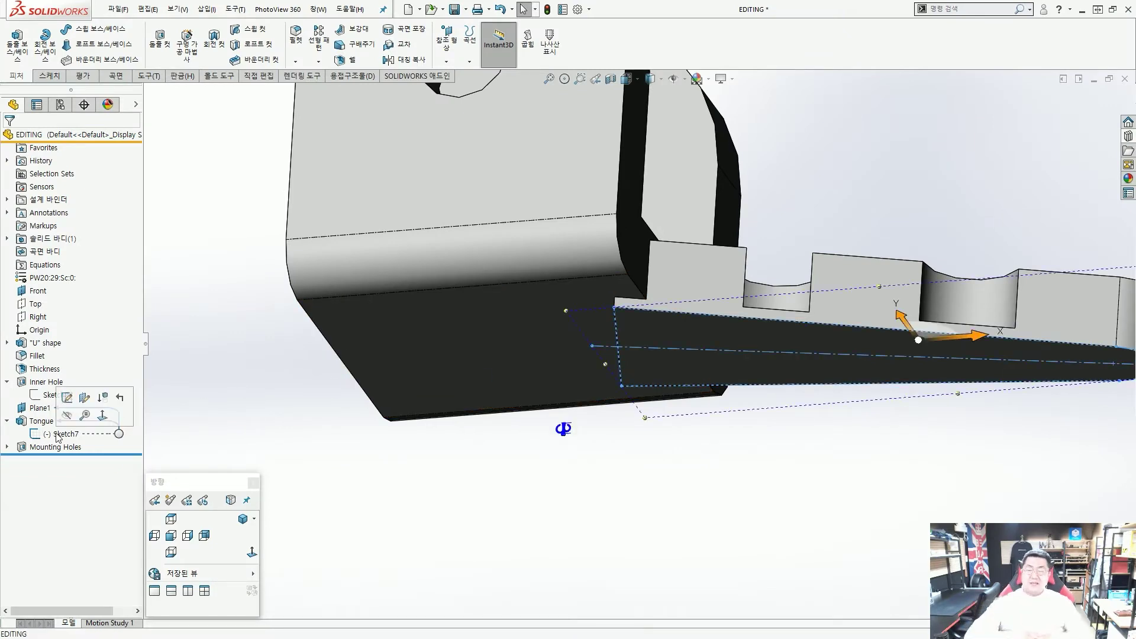
left_click(134, 443)
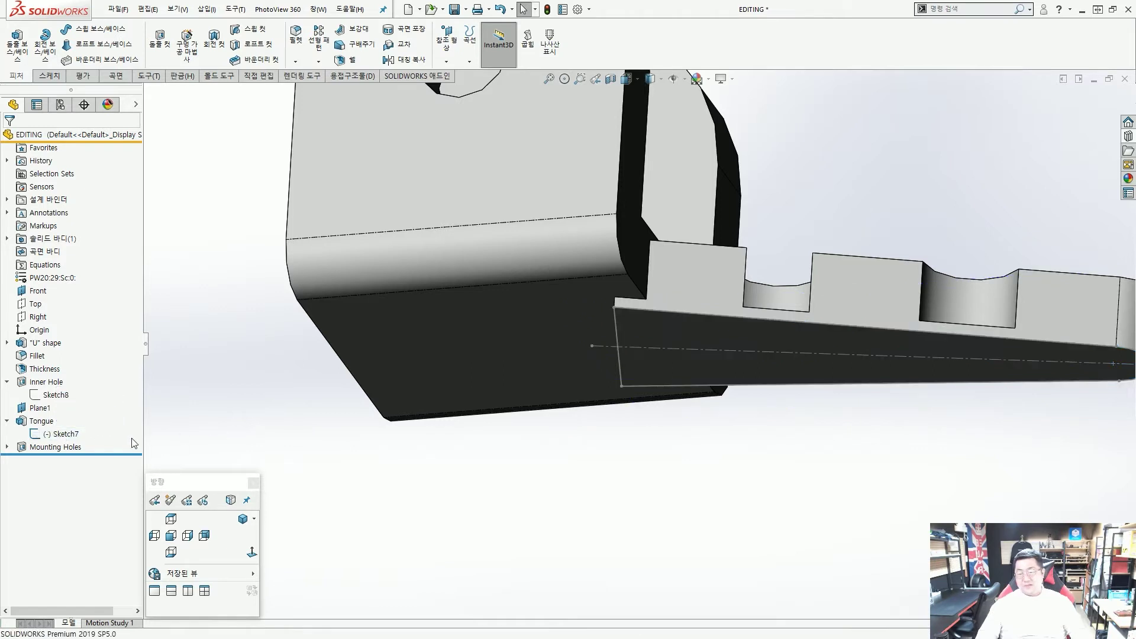
Change the sketch plane of the Tongue's sketch from Plane1 to the bottom face of the U shape.
left_click(63, 435)
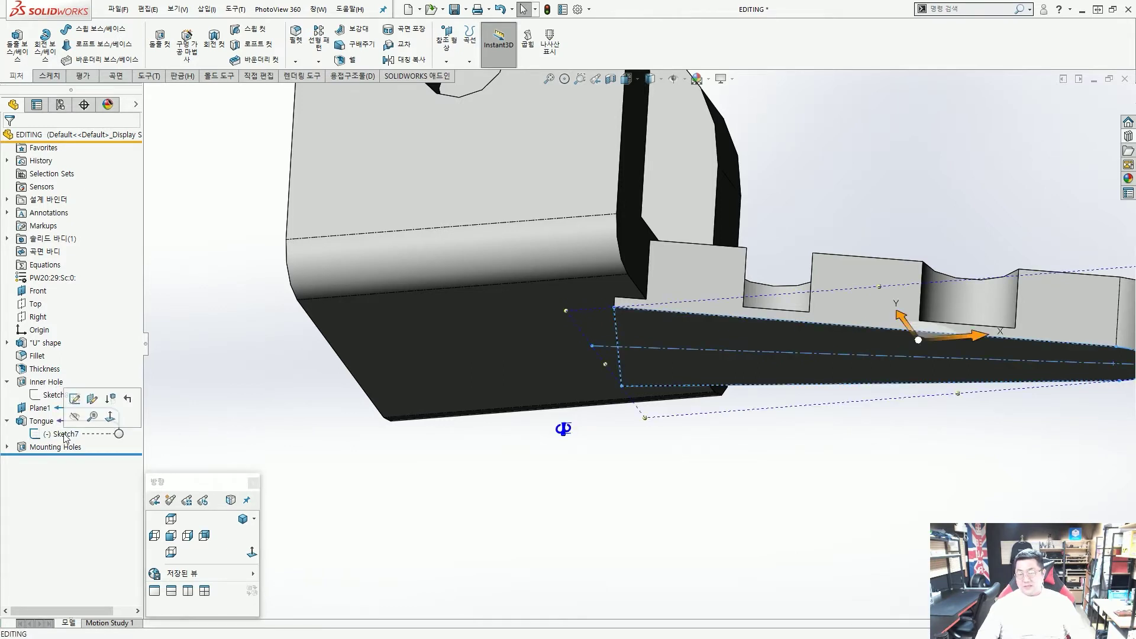
left_click(92, 399)
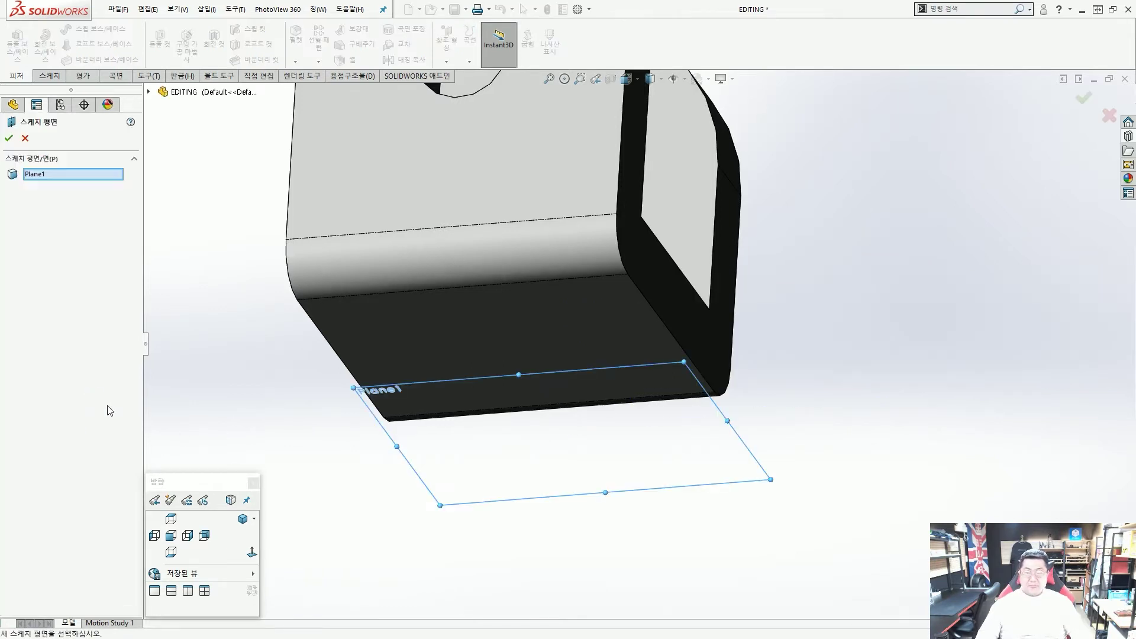
scroll(408, 359, "up", 3)
middle_click_drag(433, 365, 445, 424)
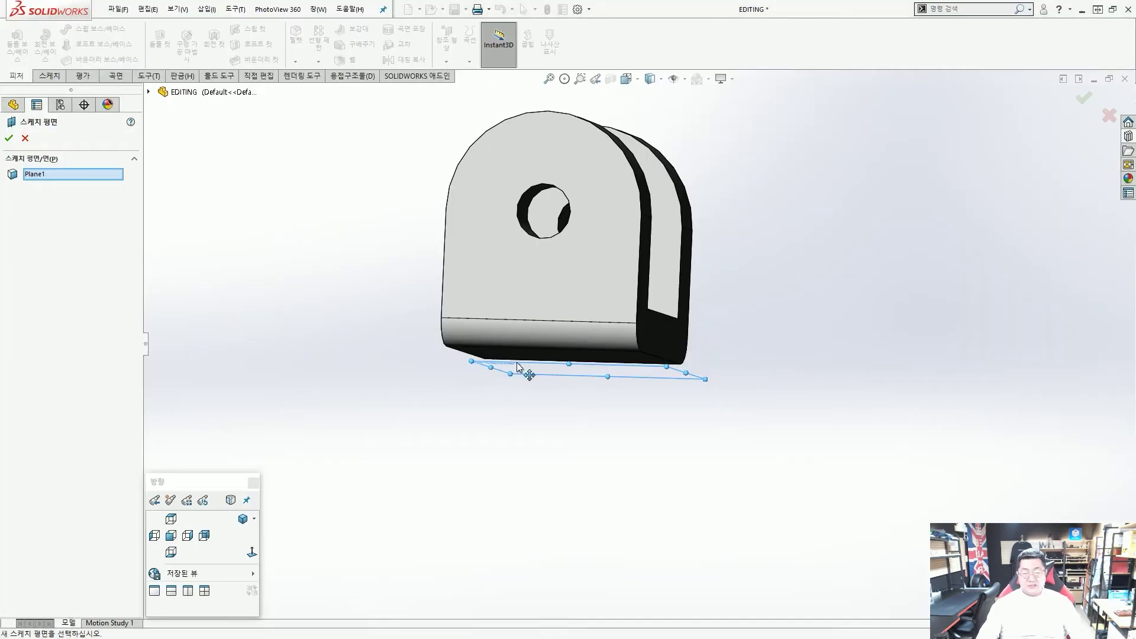
middle_click_drag(517, 366, 545, 335)
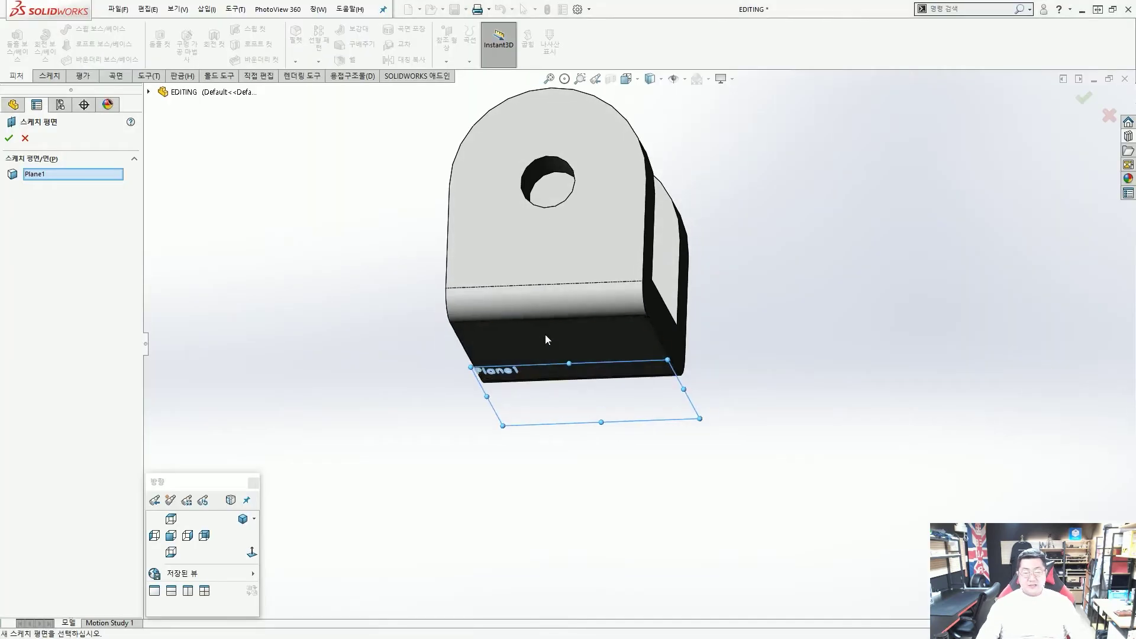
left_click(545, 335)
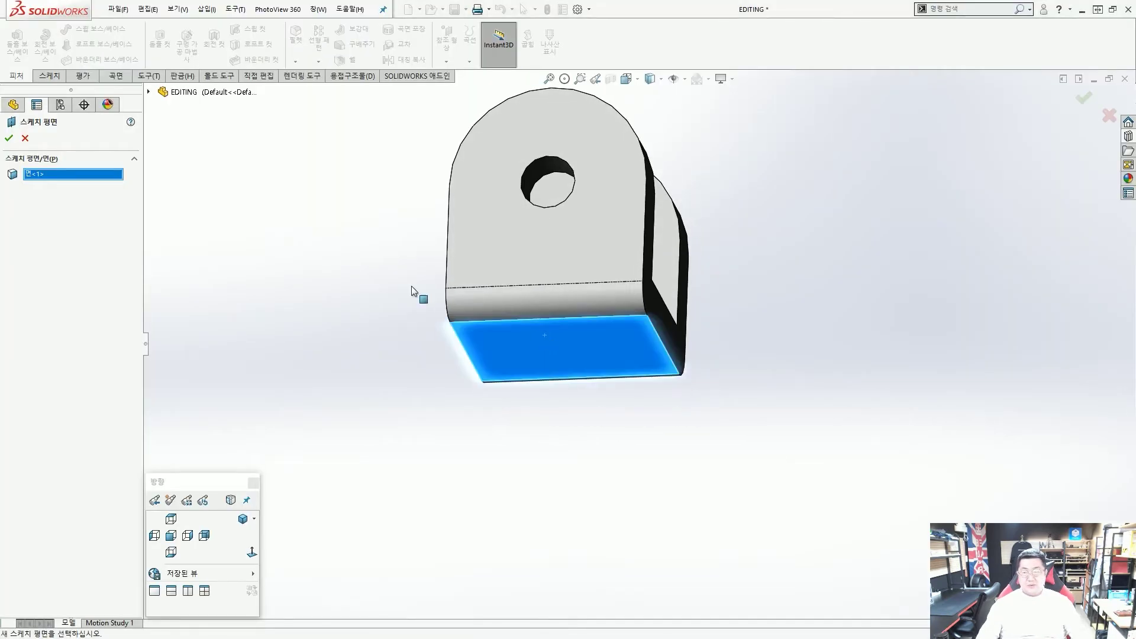
left_click(9, 138)
scroll(660, 342, "down", 2)
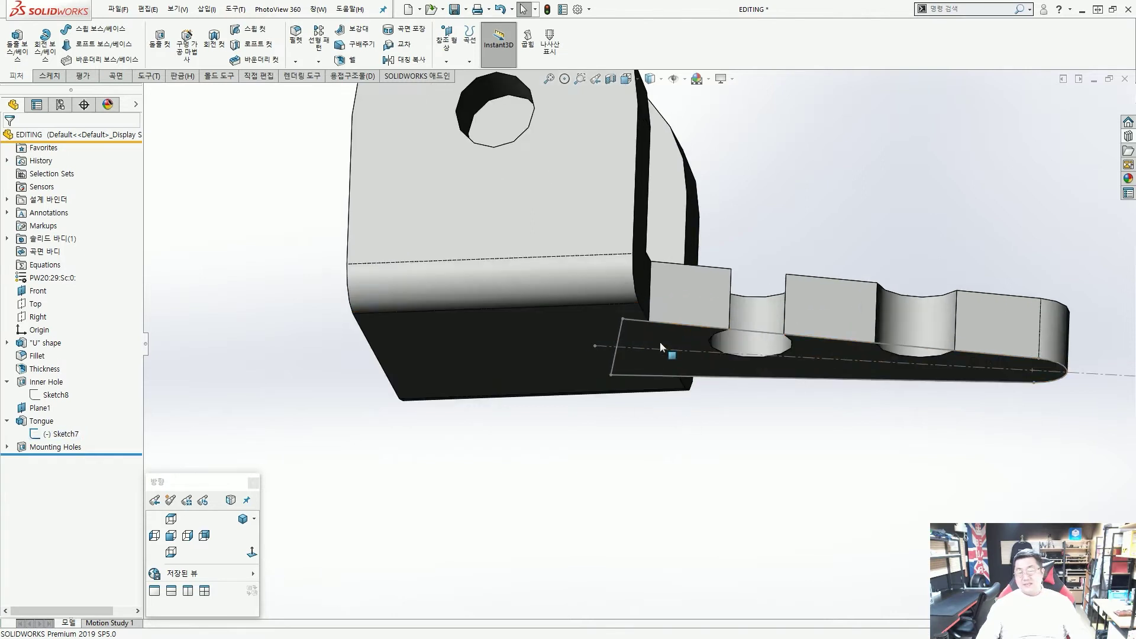
Delete Plane1 from the part and confirm the deletion.
scroll(650, 350, "up", 3)
middle_click_drag(643, 364, 641, 300)
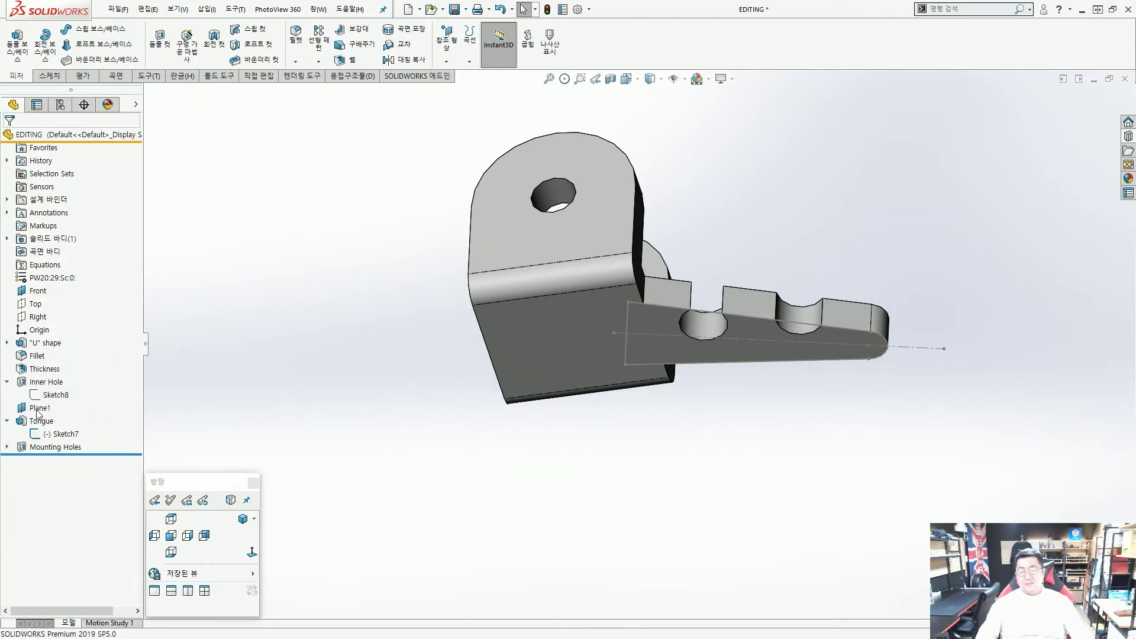
mouse_move(37, 413)
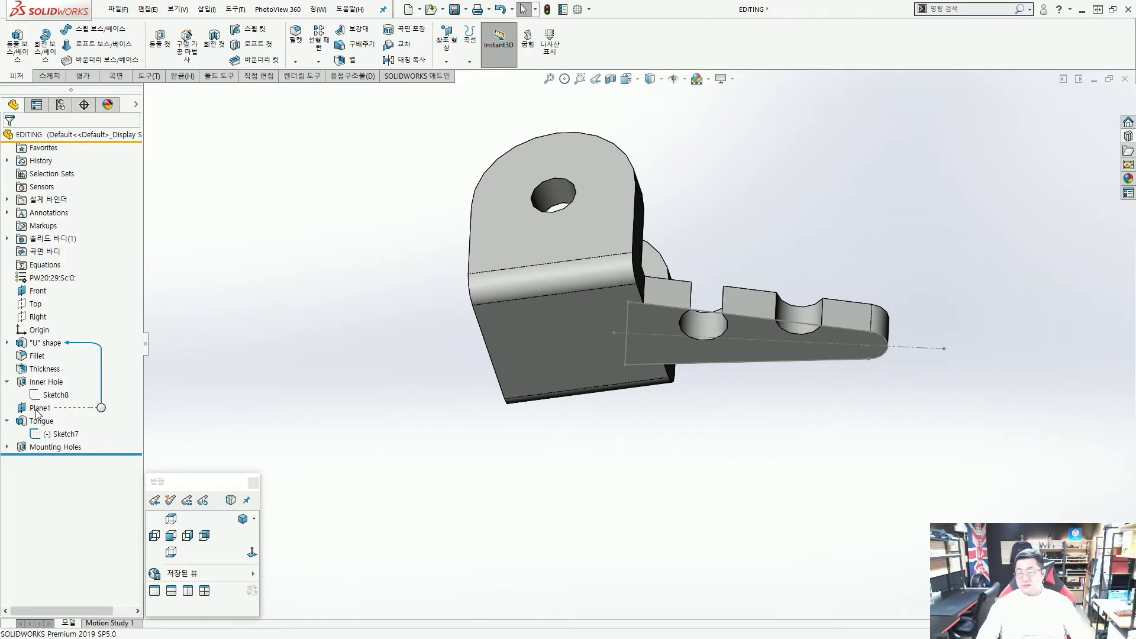
left_click(36, 410)
key("Delete")
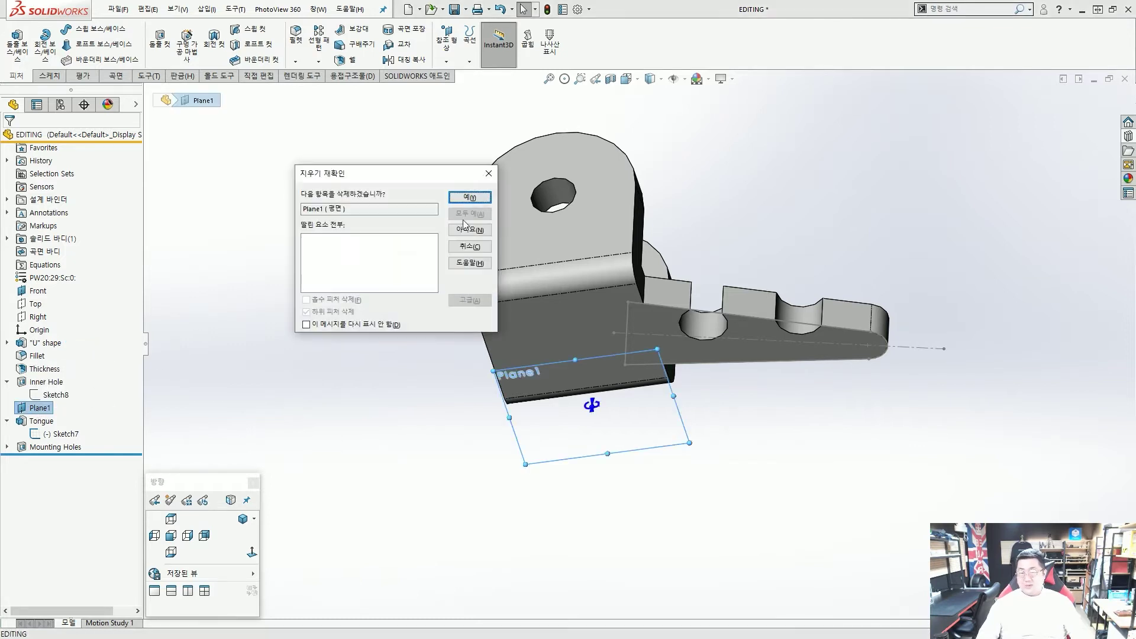
left_click(478, 200)
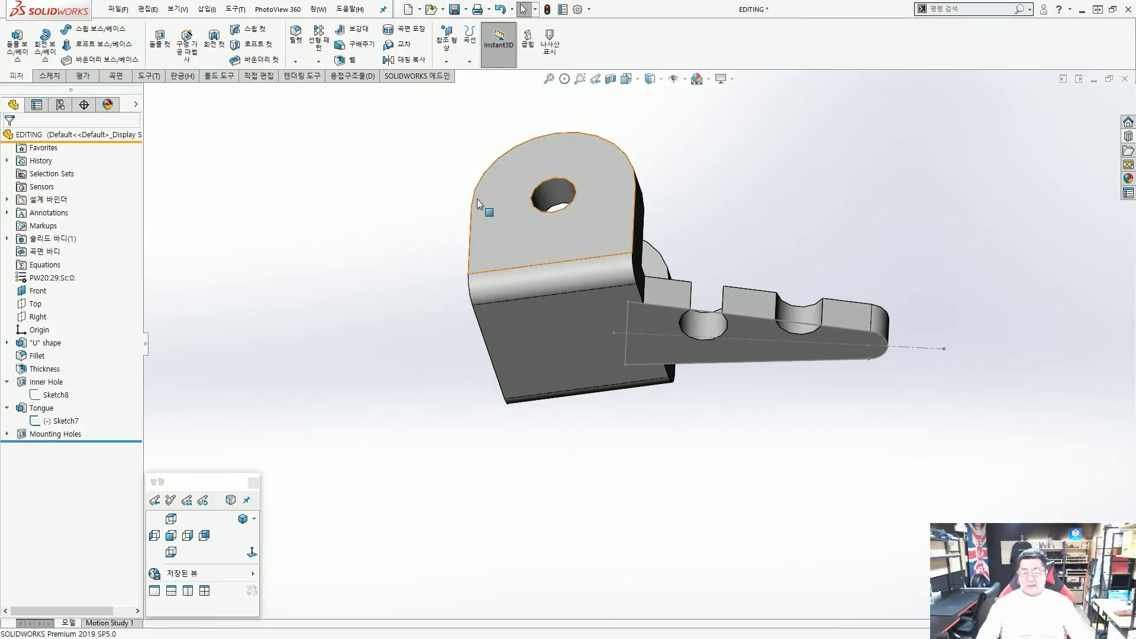
middle_click_drag(353, 253, 441, 512)
middle_click_drag(769, 299, 807, 390)
scroll(860, 240, "up", 3)
scroll(861, 240, "down", 3)
scroll(823, 305, "down", 3)
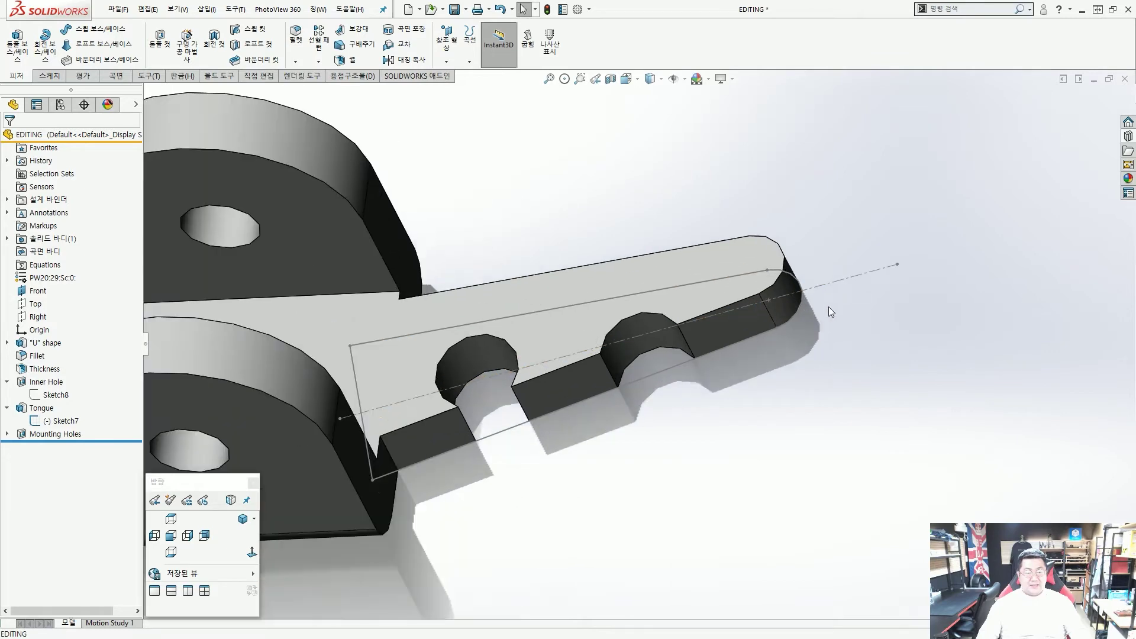
double_click(839, 282)
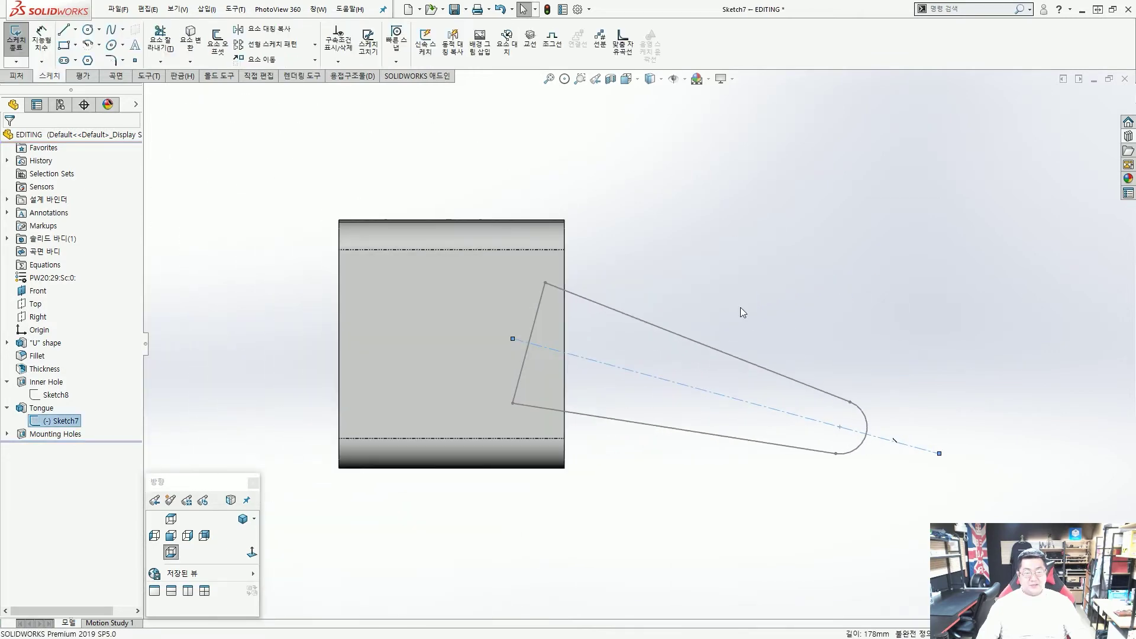
scroll(624, 344, "up", 2)
scroll(619, 347, "down", 2)
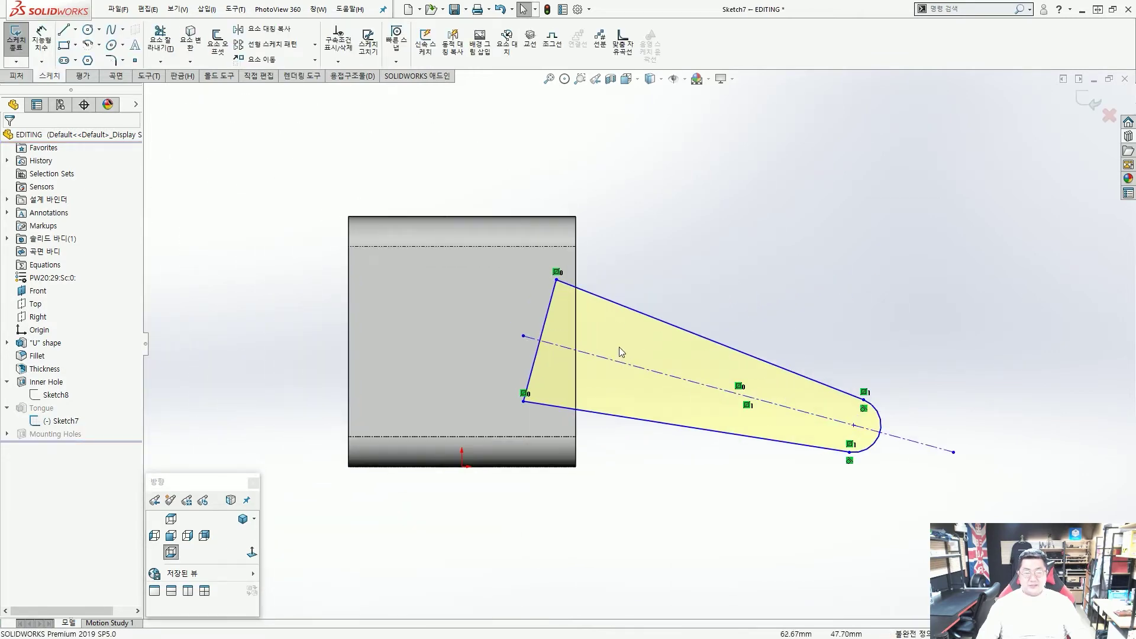
scroll(620, 346, "down", 2)
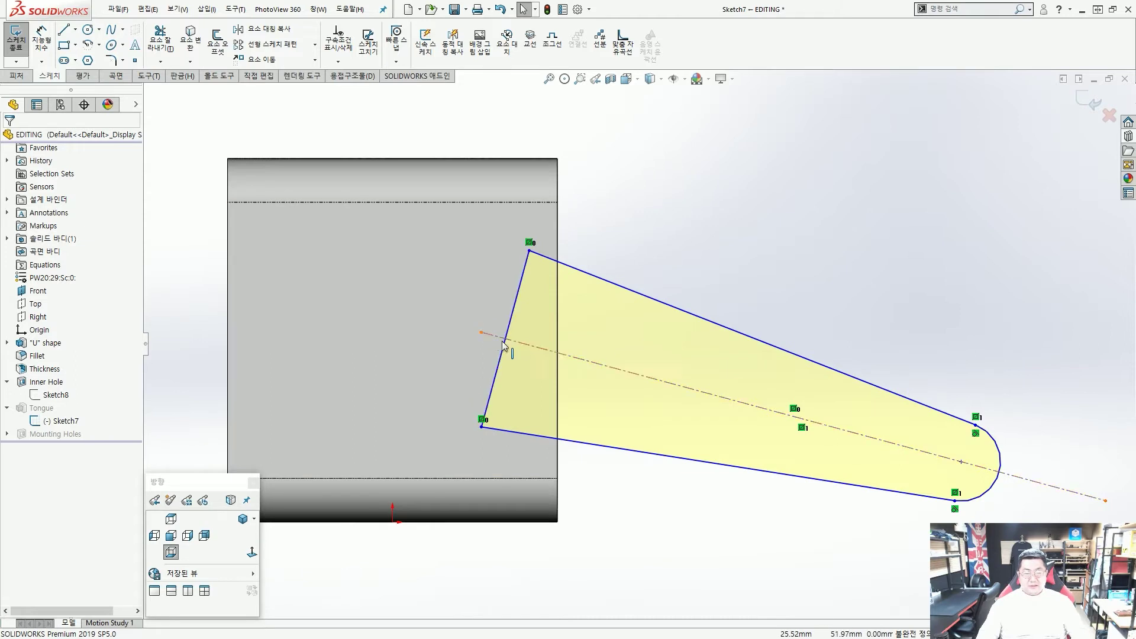
mouse_move(934, 539)
left_mouse_down()
mouse_move(527, 420)
mouse_move(893, 308)
mouse_move(1009, 522)
left_mouse_up()
left_click_drag(434, 447, 460, 424)
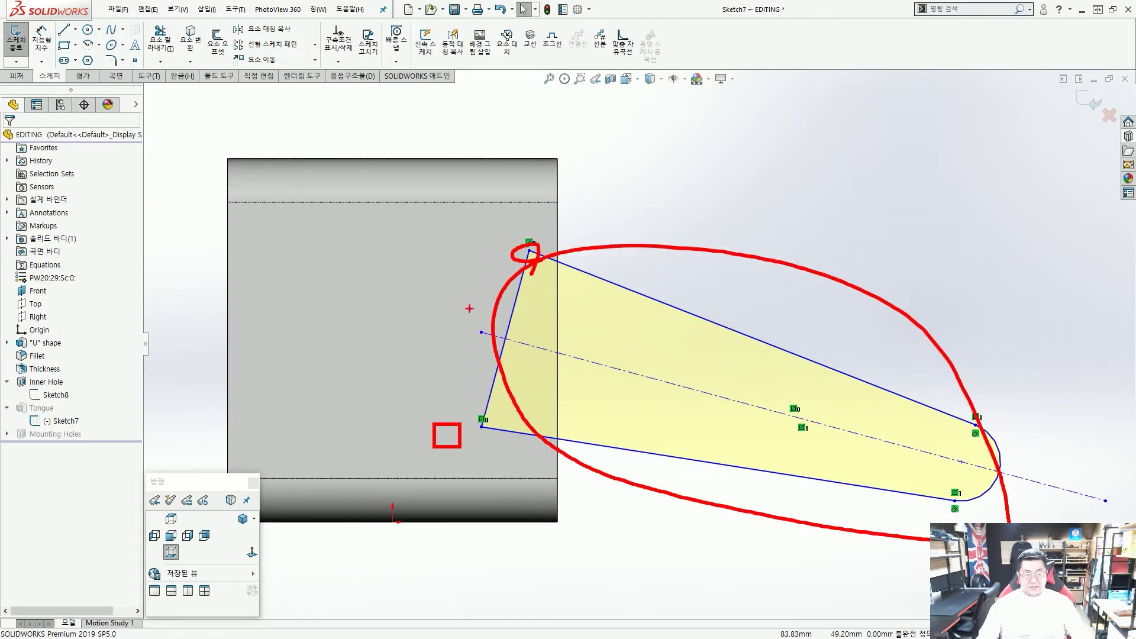
left_click_drag(507, 209, 533, 274)
left_click_drag(1039, 355, 985, 441)
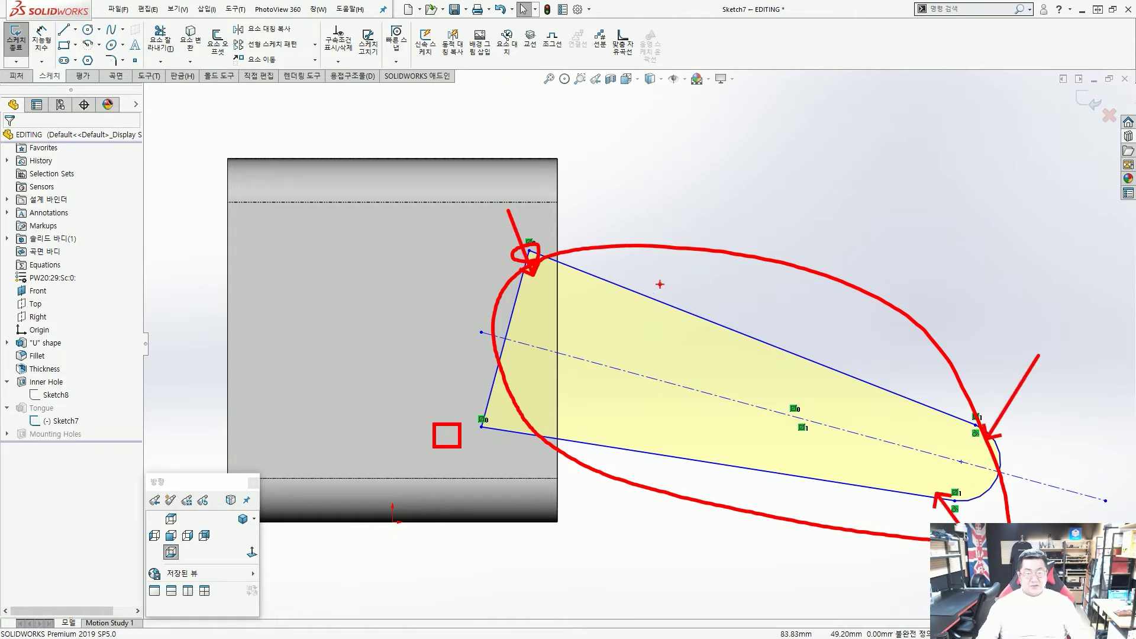
mouse_move(748, 467)
left_mouse_down()
mouse_move(527, 240)
mouse_move(577, 344)
left_mouse_up()
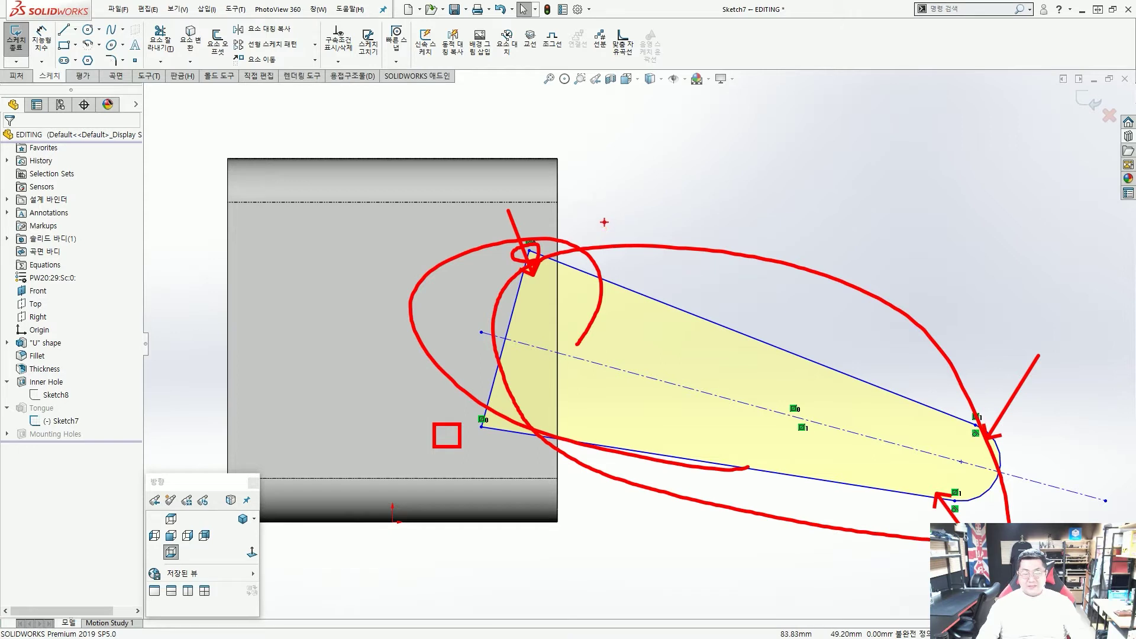
key("Escape")
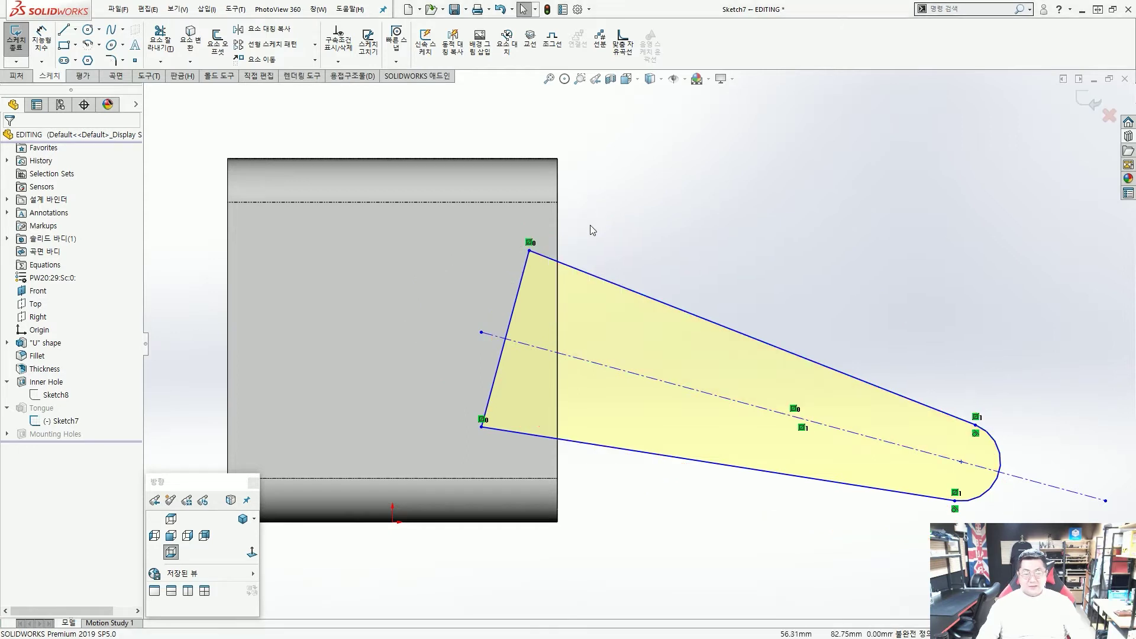
Move the inner endpoint of the Tongue sketch's centerline onto the U shape's adjacent side edge, making it coincident.
left_click(482, 333)
mouse_move(489, 333)
left_mouse_down()
mouse_move(563, 315)
mouse_move(556, 342)
left_mouse_up()
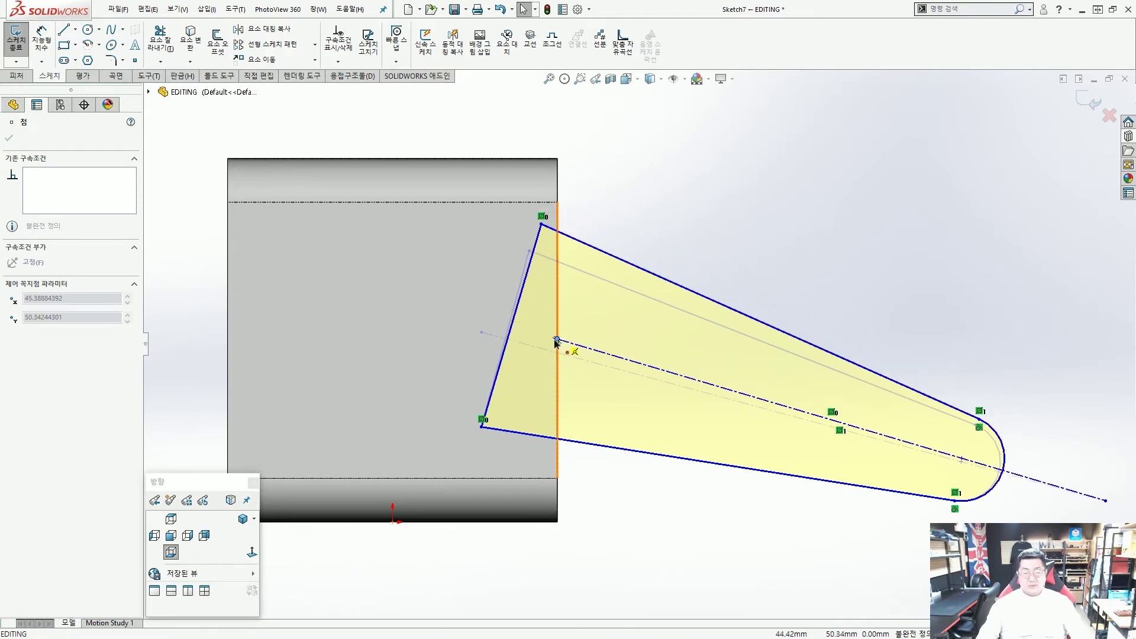
left_click_drag(556, 340, 555, 339)
left_click(630, 190)
Make the inner end line of the Tongue sketch collinear with the U shape's adjacent side edge.
scroll(587, 215, "down", 2)
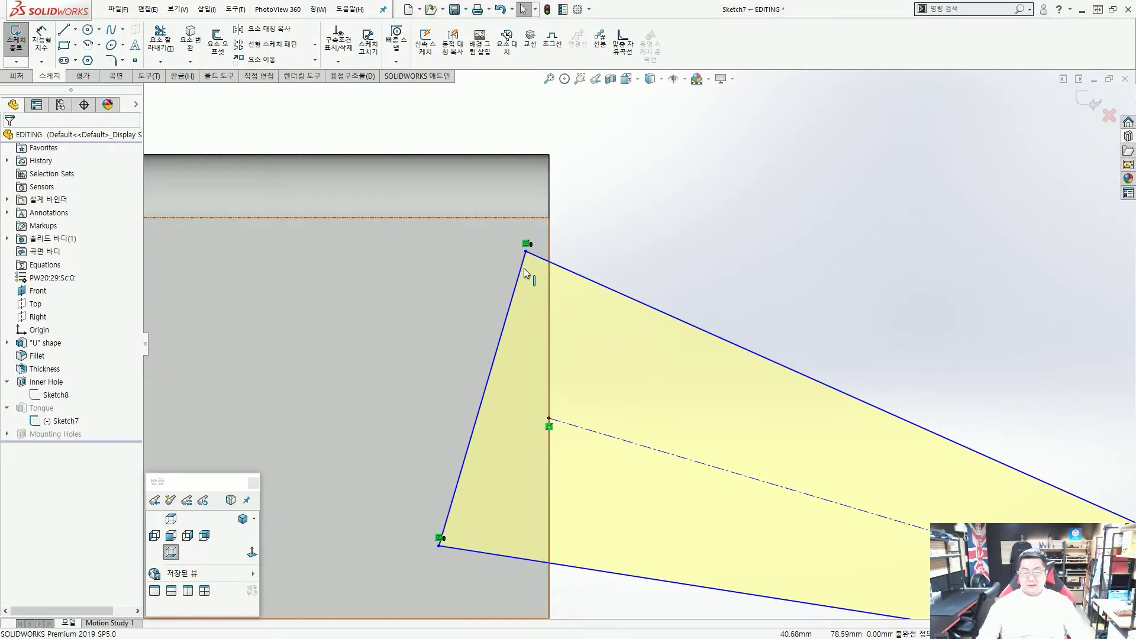
left_click(516, 277)
left_click(549, 240, "ctrl")
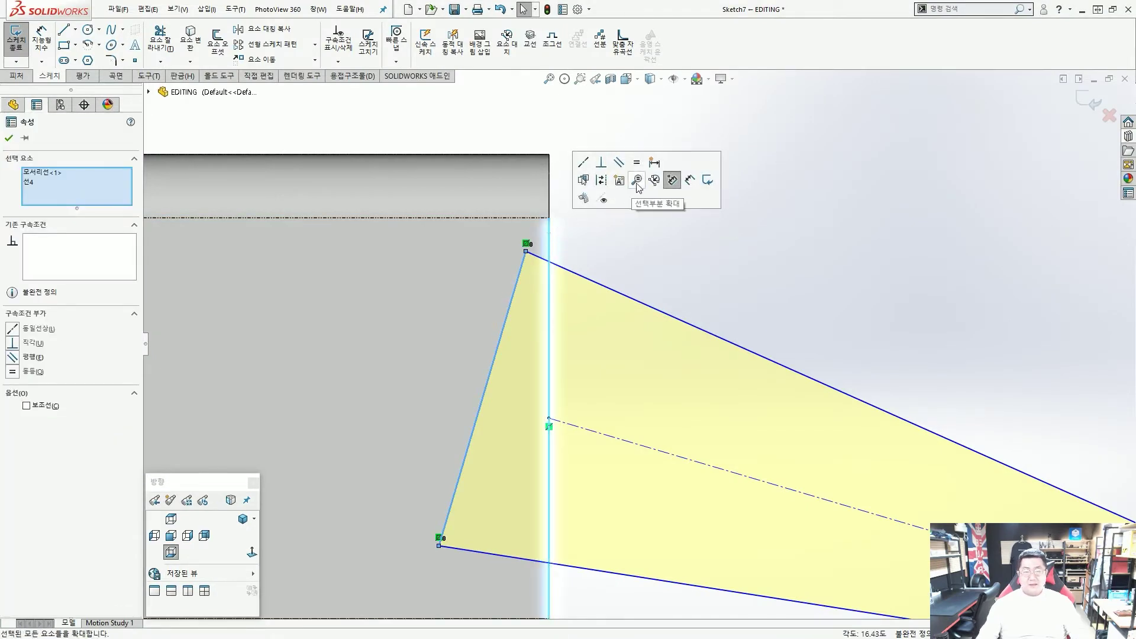
left_click(586, 167)
left_click(604, 251)
key("f")
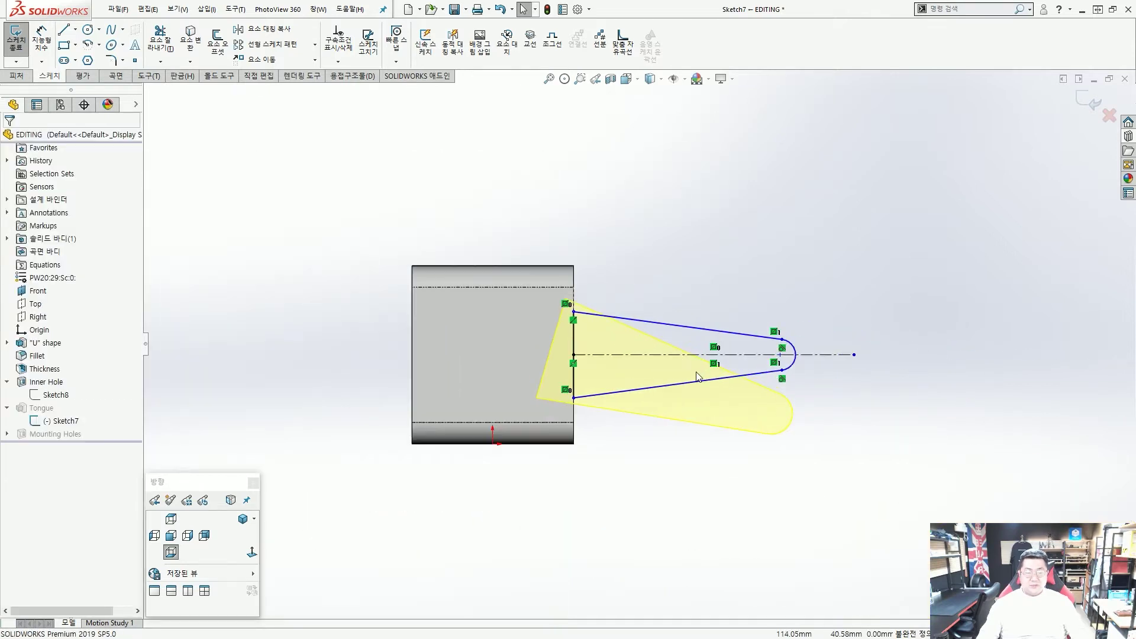
Add a horizontal relation to the upper slanted line of the Tongue sketch.
scroll(698, 377, "down", 5)
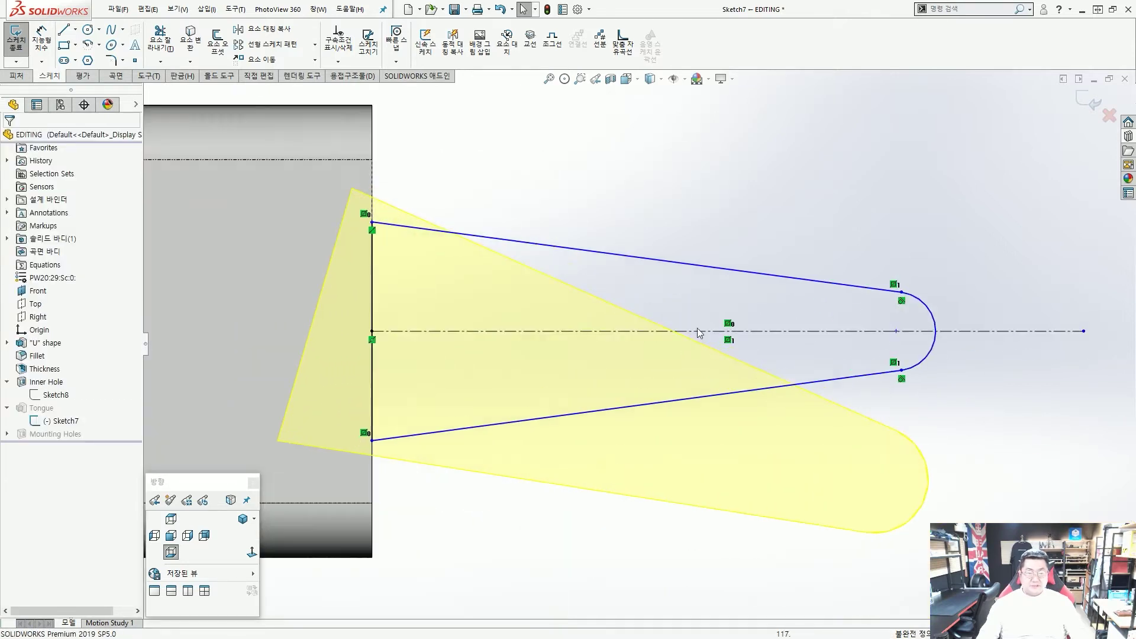
left_click(747, 278)
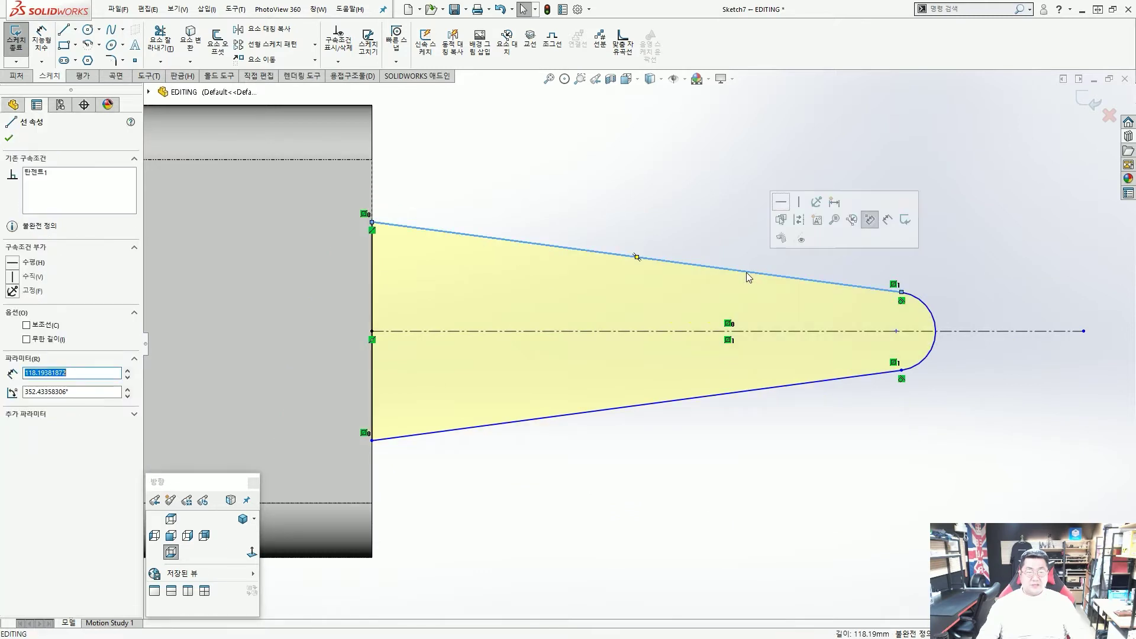
left_click(781, 206)
left_click(725, 208)
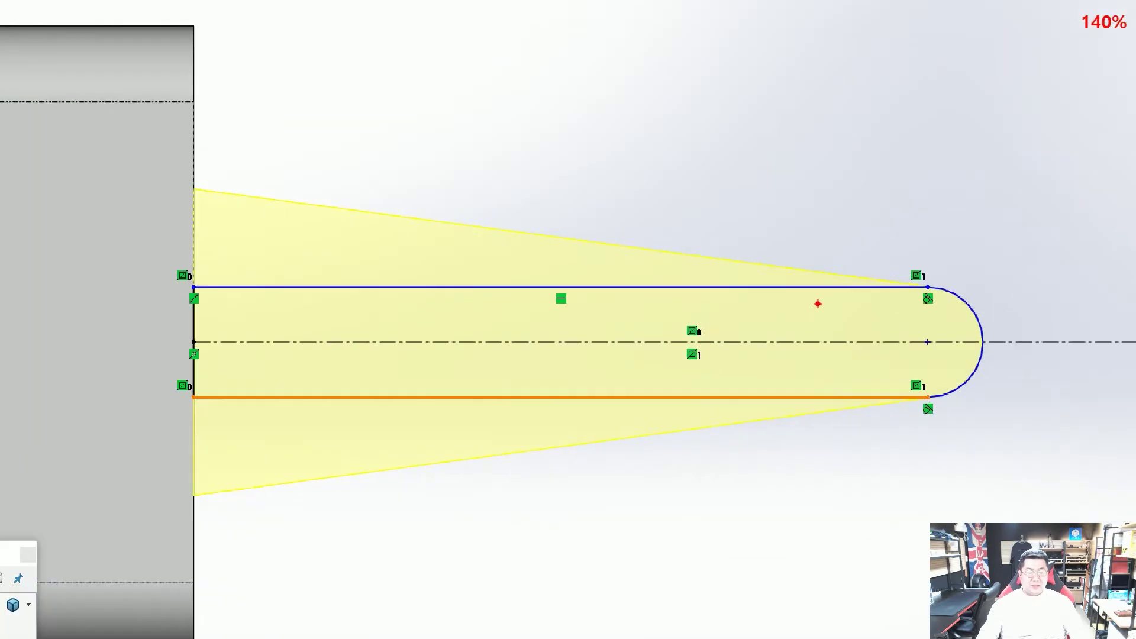
mouse_move(915, 295)
left_mouse_down()
mouse_move(895, 274)
mouse_move(923, 287)
left_mouse_up()
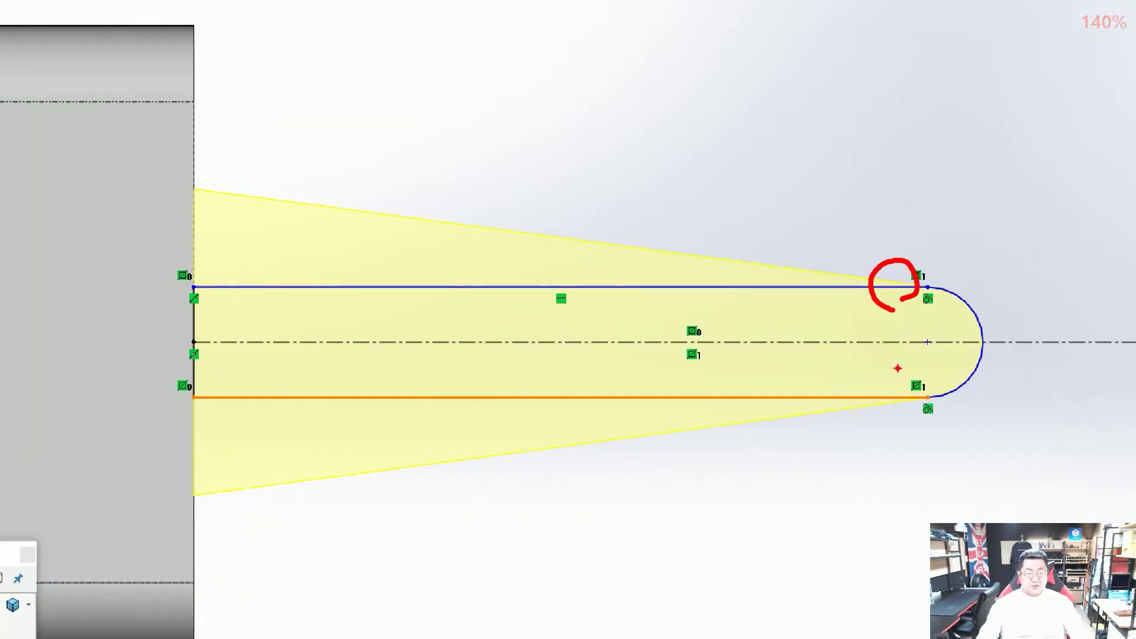
left_click_drag(898, 368, 862, 407)
mouse_move(720, 359)
left_mouse_down()
mouse_move(679, 335)
mouse_move(728, 362)
left_mouse_up()
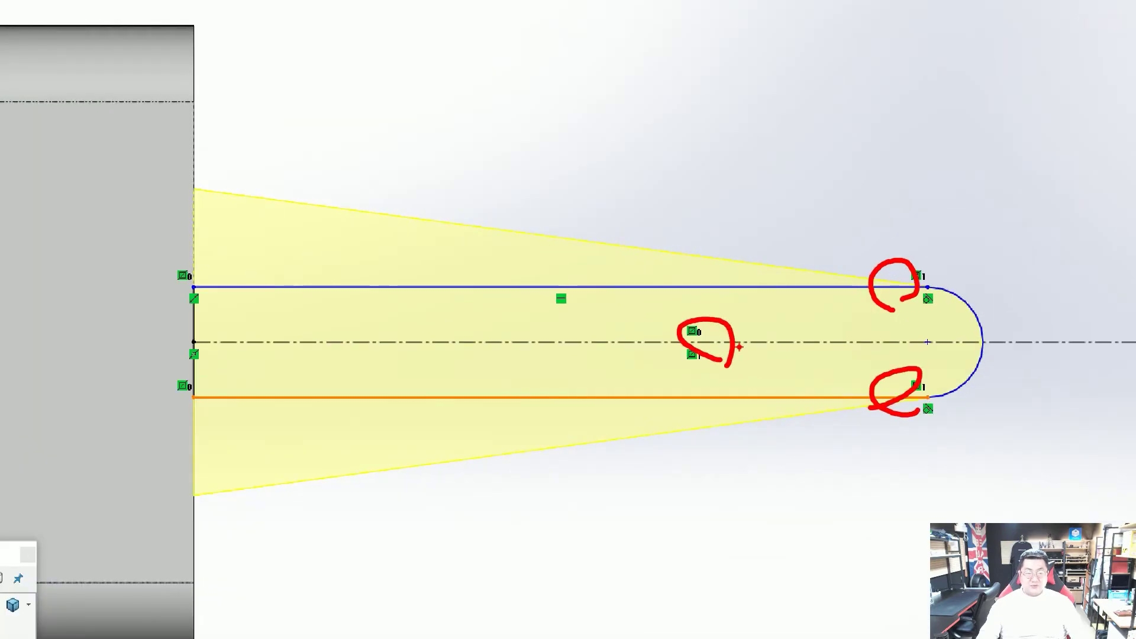
key("Escape")
scroll(655, 244, "up", 4)
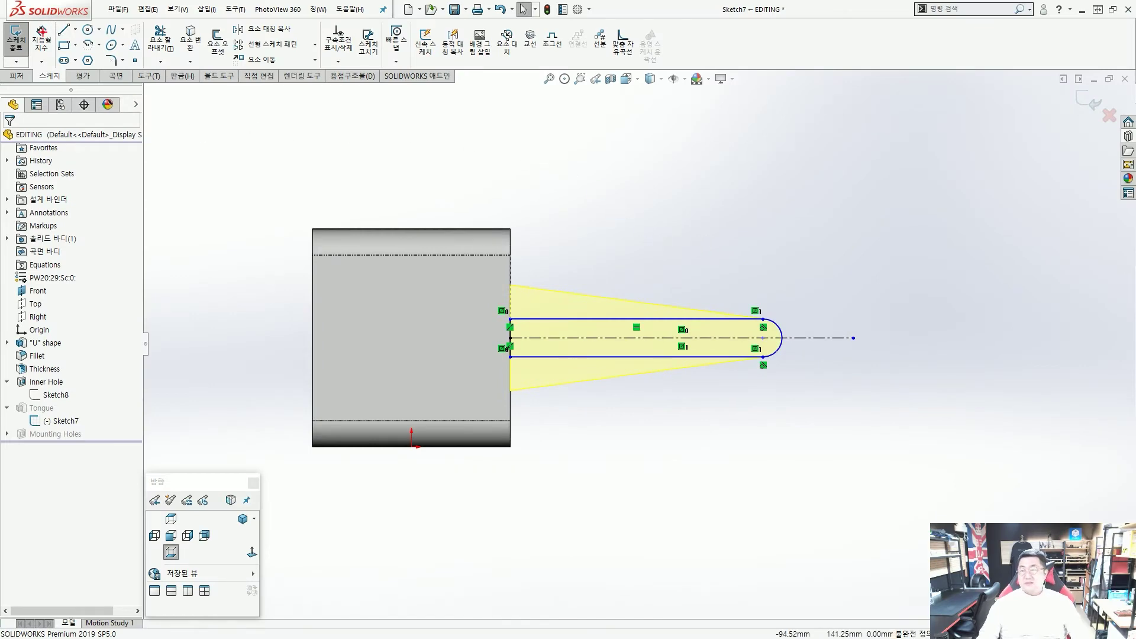
key("ctrl+1")
left_click_drag(26, 19, 66, 84)
left_click_drag(169, 145, 78, 75)
key("Escape")
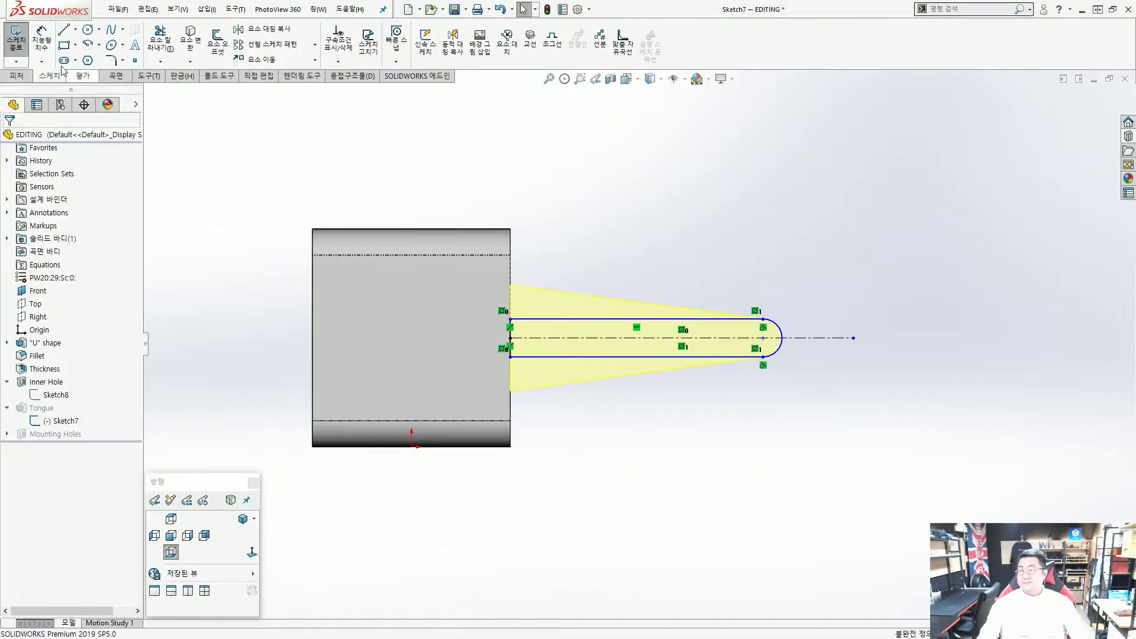
Dimension the distance from the U shape's side edge to the Tongue's end arc center as 80 mm.
left_click(41, 40)
scroll(565, 319, "down", 4)
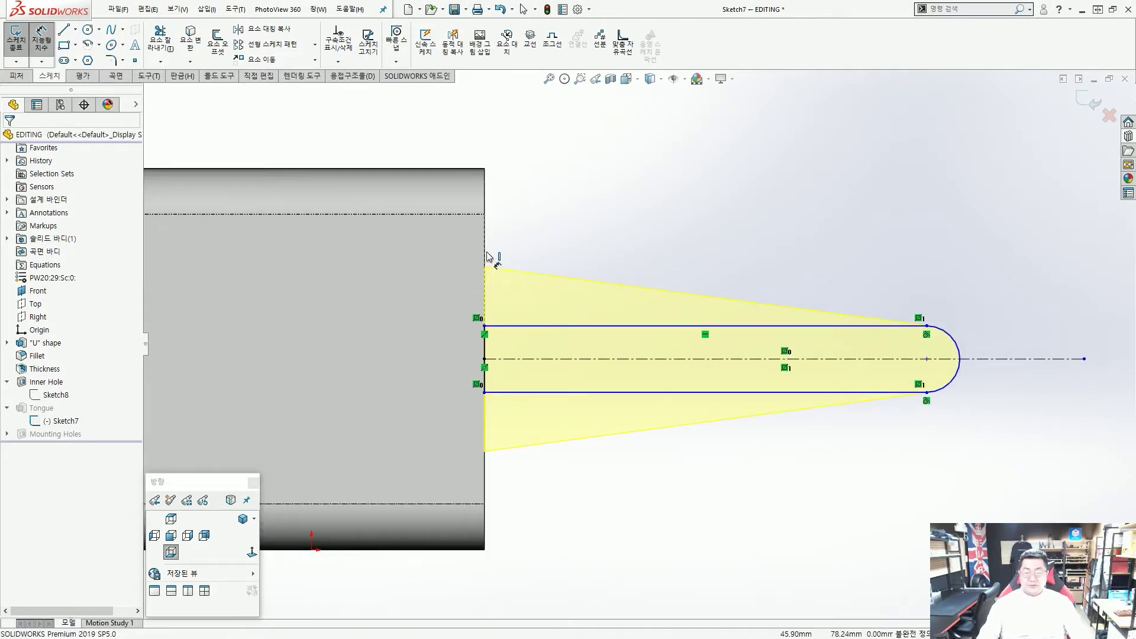
left_click(486, 255)
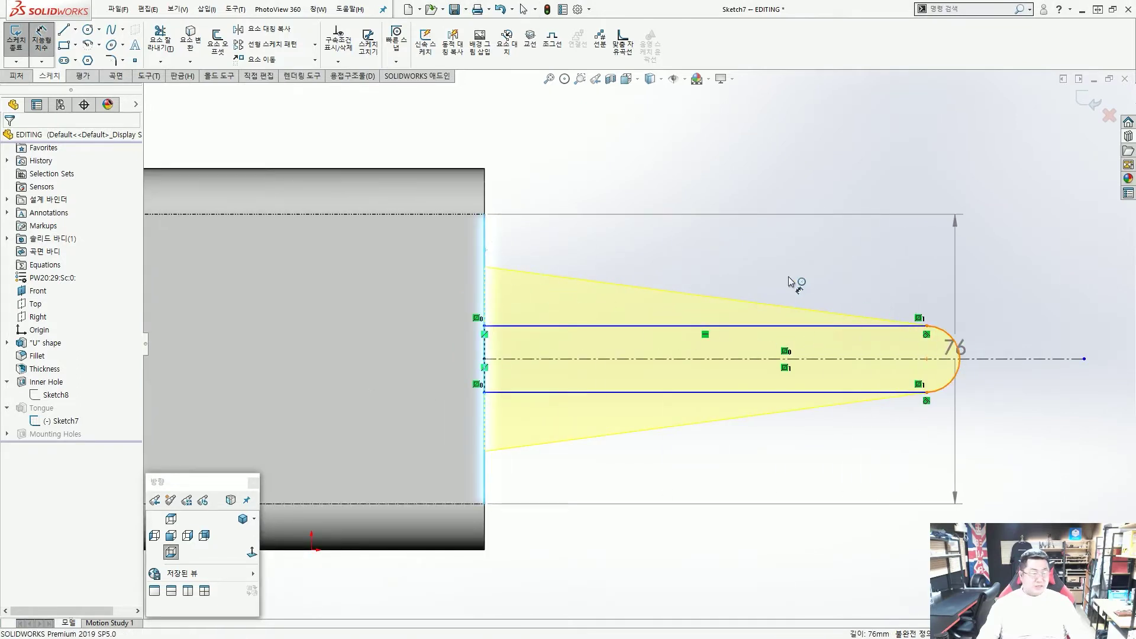
left_click(957, 348)
left_click(729, 243)
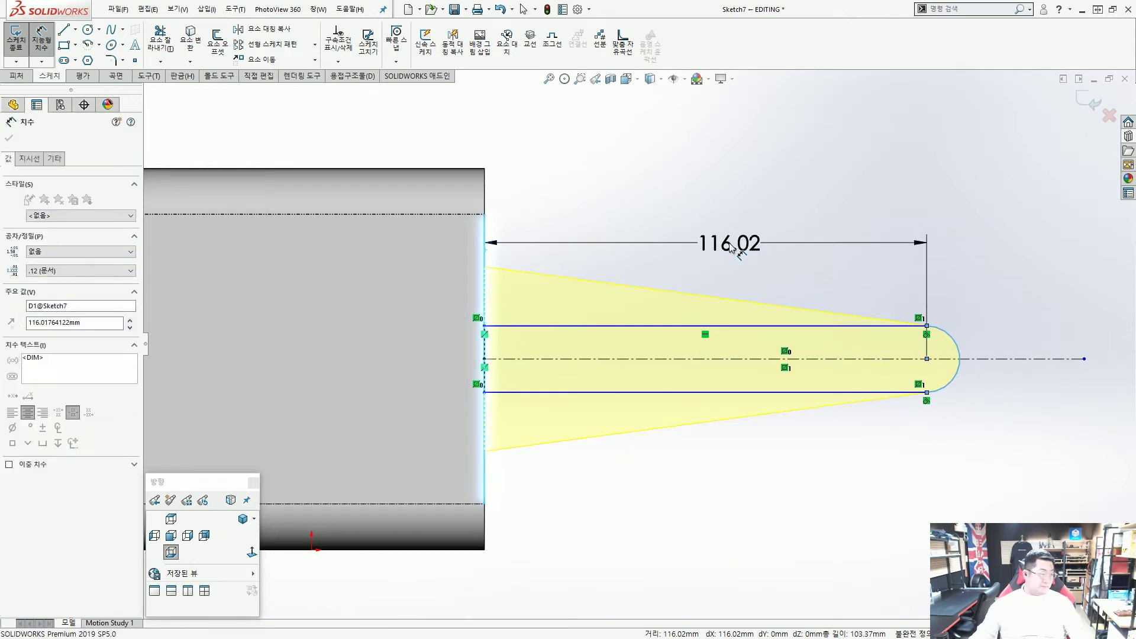
key("Return")
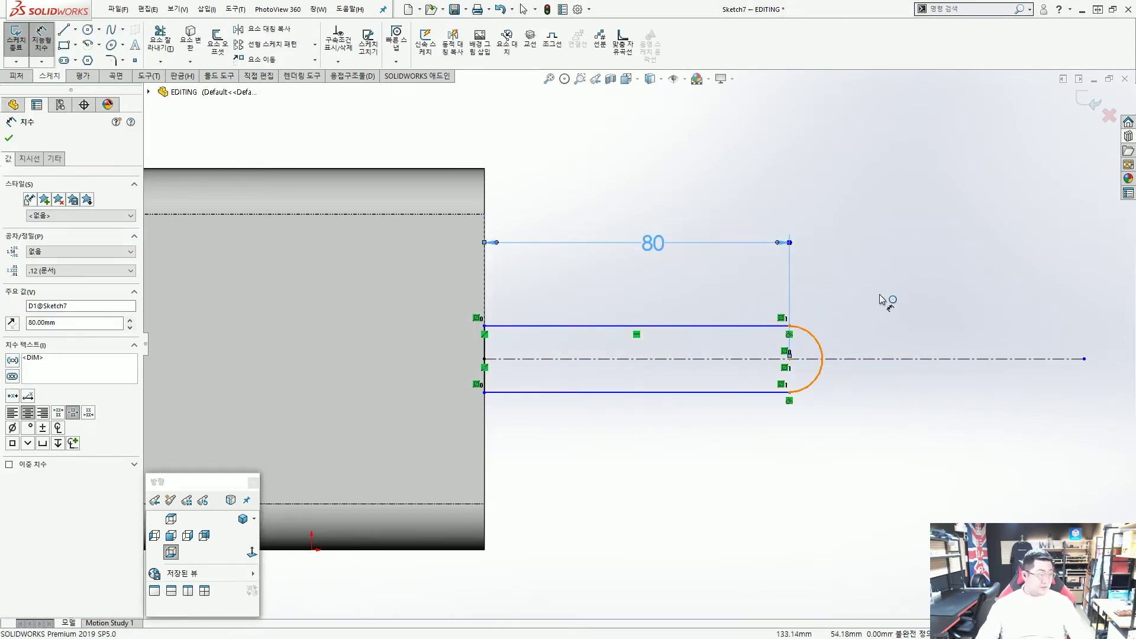
Add a radius dimension to the Tongue's end arc, exit the sketch and rebuild the part.
left_click(812, 335)
left_click(897, 284)
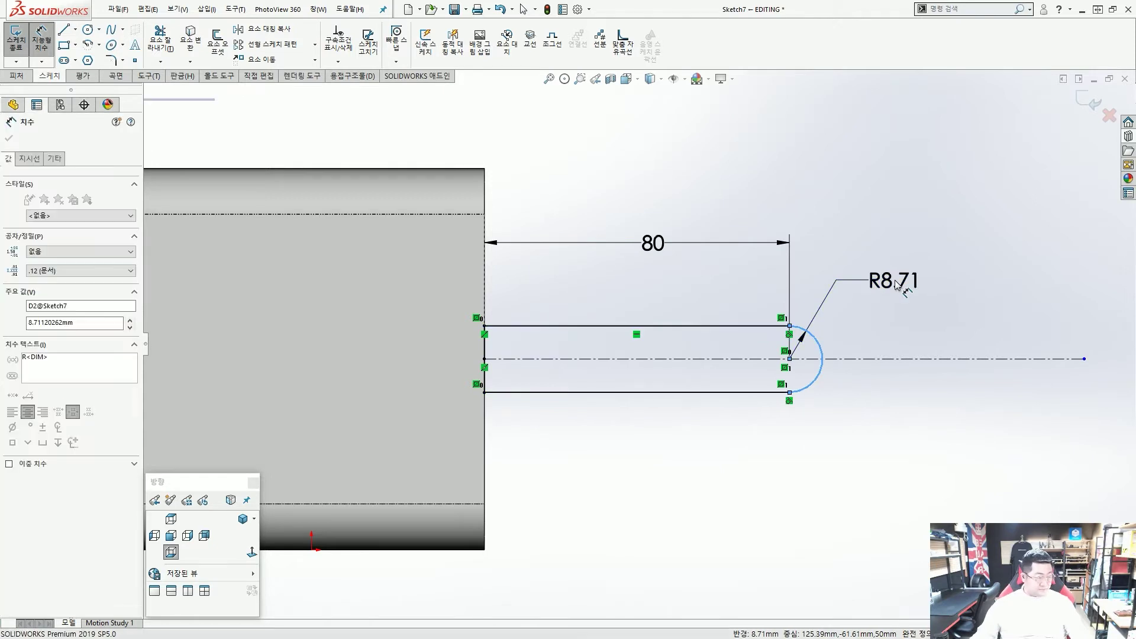
key("Return")
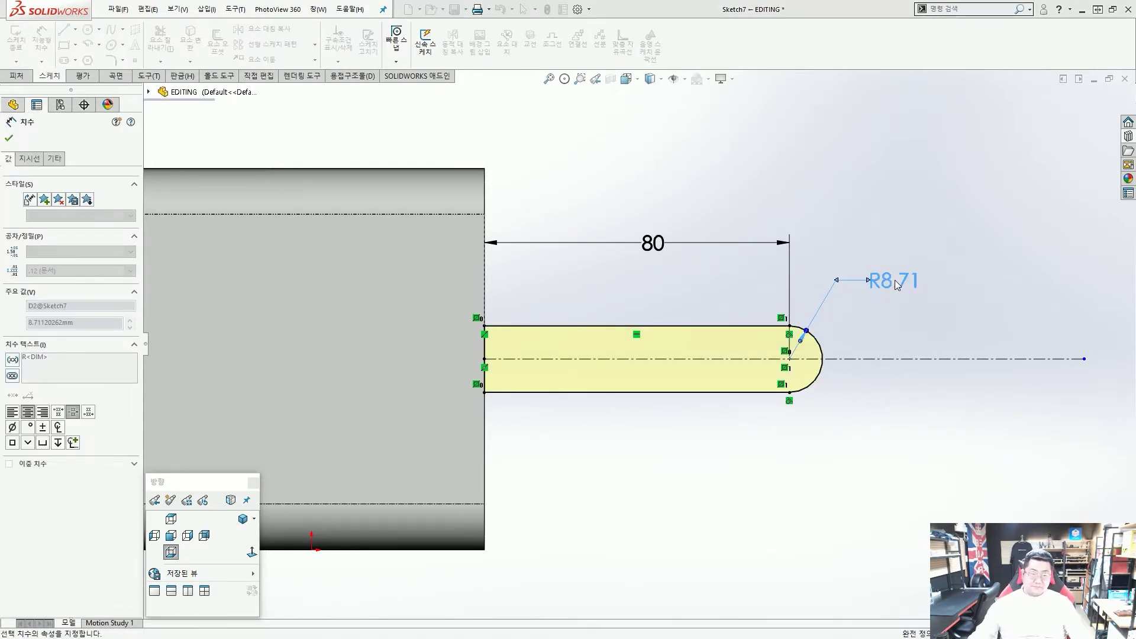
scroll(808, 284, "up", 1)
key("Escape")
scroll(693, 260, "up", 2)
mouse_move(648, 255)
middle_mouse_down()
mouse_move(647, 425)
mouse_move(722, 351)
middle_mouse_up()
key("ctrl+b")
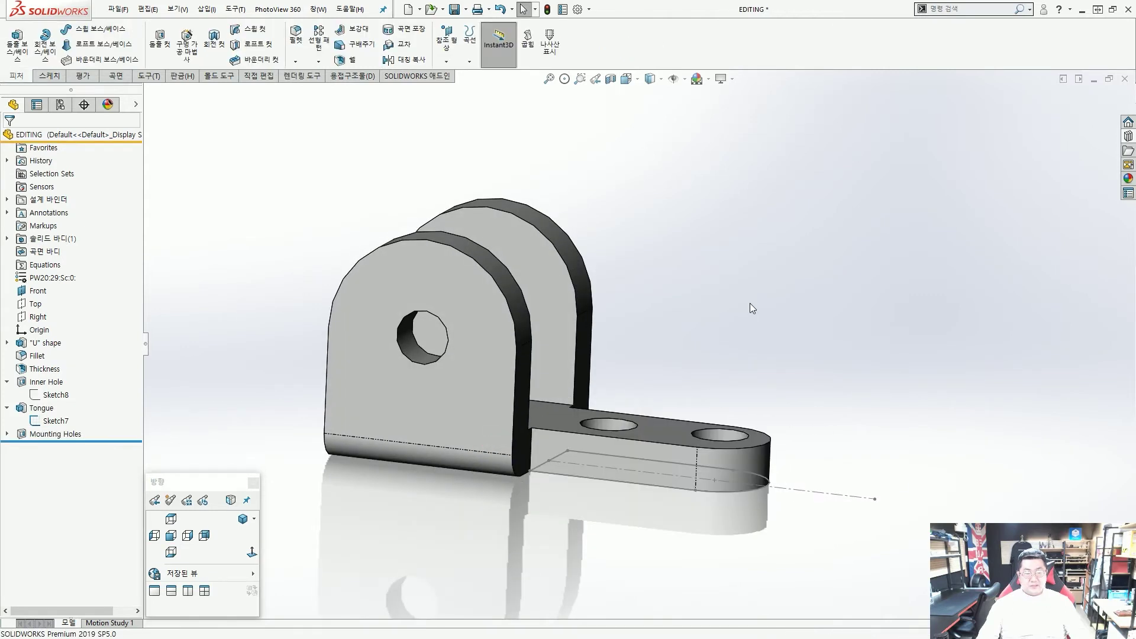
scroll(752, 308, "up", 2)
middle_click_drag(751, 308, 759, 380)
scroll(684, 394, "down", 3)
scroll(683, 396, "down", 1)
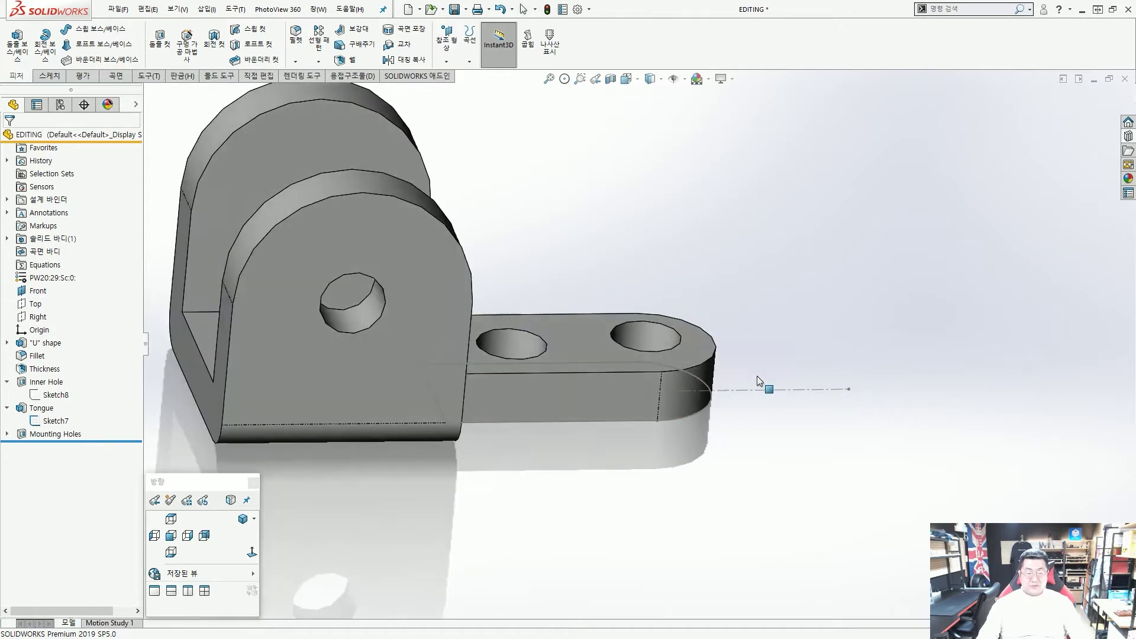
scroll(760, 383, "up", 1)
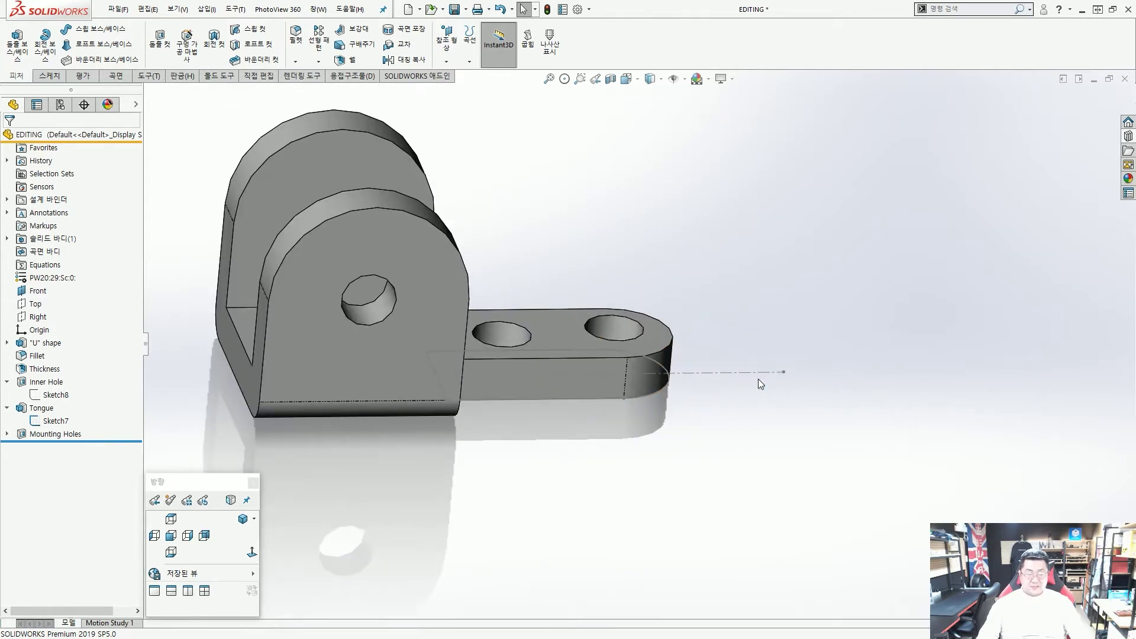
left_click(760, 373)
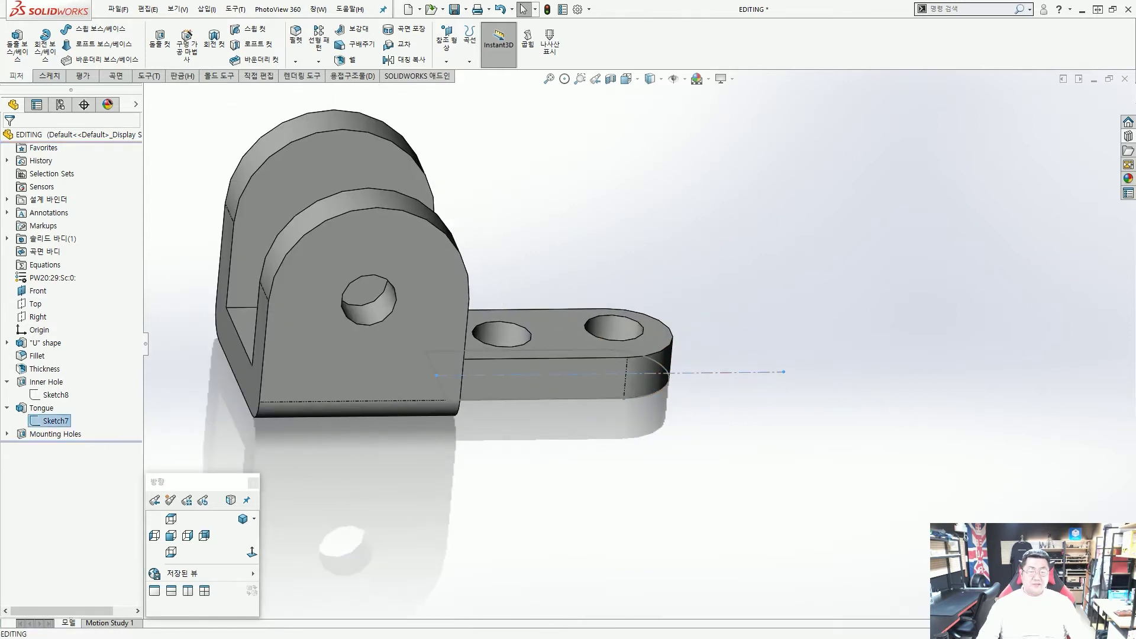
left_click(812, 323)
scroll(765, 331, "up", 3)
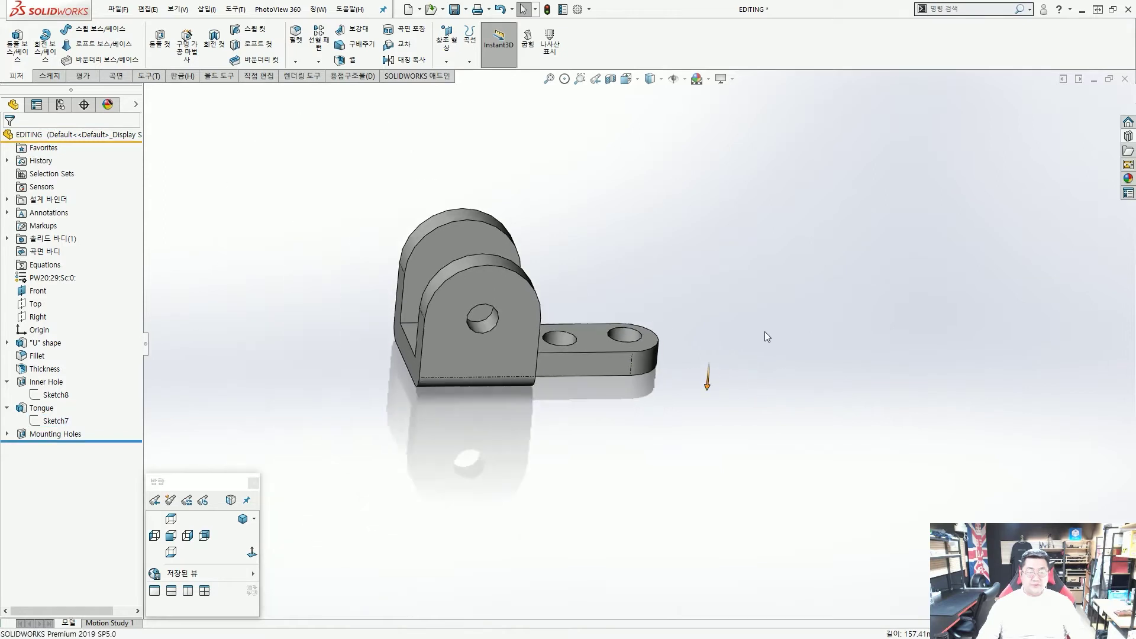
Examine the two mounting holes and their alignment on the underside of the Tongue.
middle_click_drag(633, 426, 594, 318)
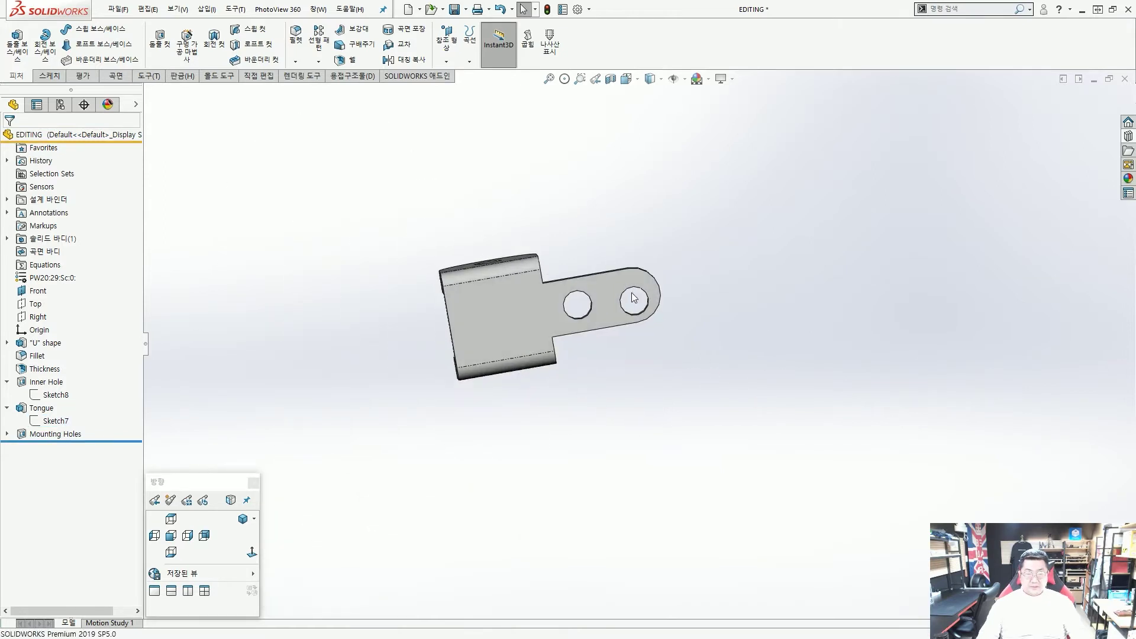
scroll(594, 319, "down", 6)
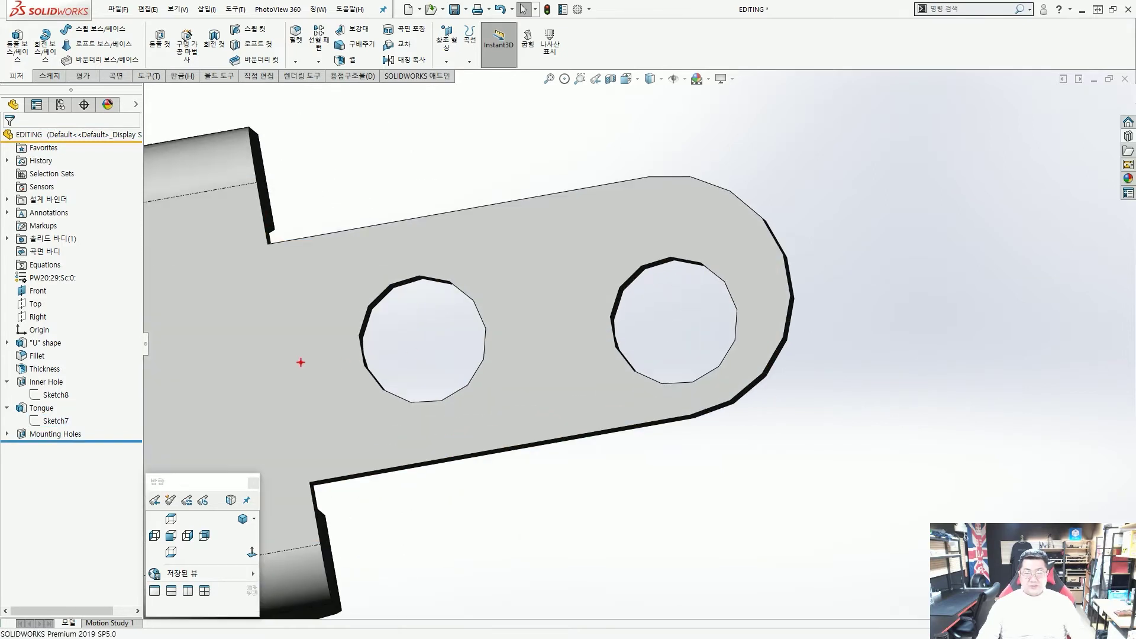
left_click_drag(298, 362, 772, 258)
key("Escape")
scroll(672, 331, "up", 3)
mouse_move(672, 332)
middle_mouse_down()
mouse_move(664, 266)
mouse_move(631, 317)
middle_mouse_up()
scroll(659, 272, "down", 5)
scroll(657, 274, "up", 4)
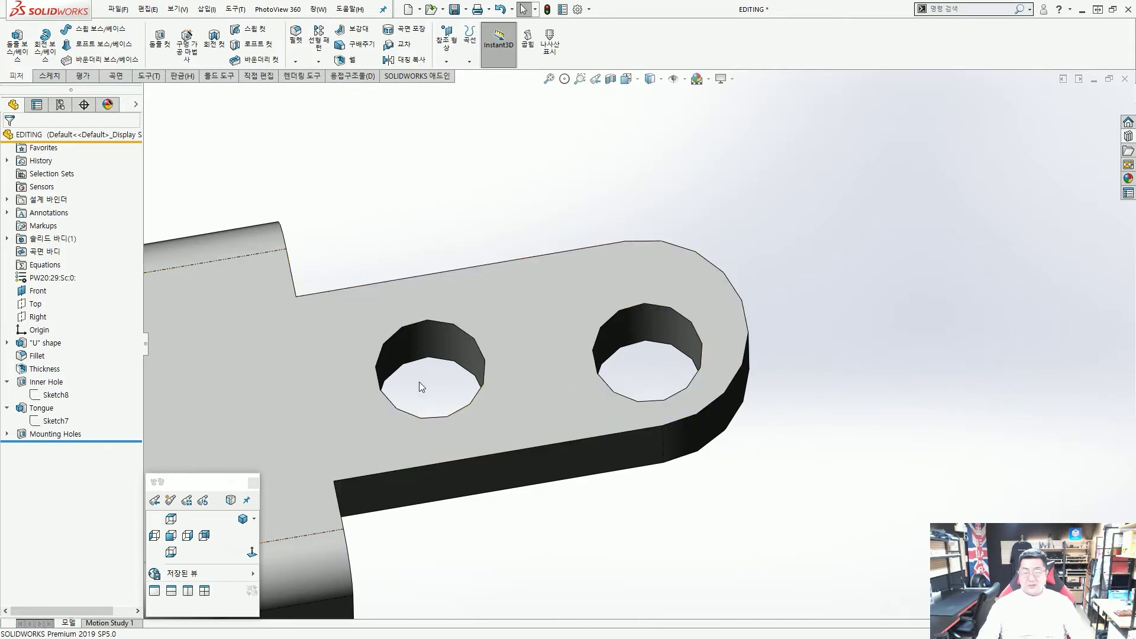
scroll(646, 359, "down", 2)
Open the Mounting Holes sketch for editing from the face of the outer hole.
left_click(656, 321)
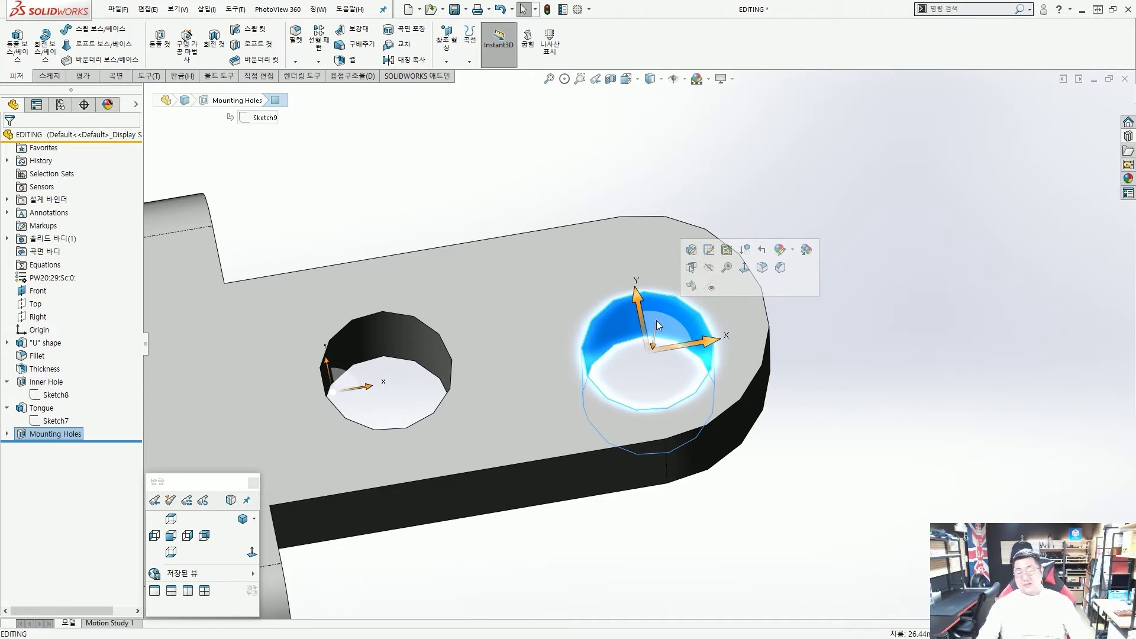
key("Escape")
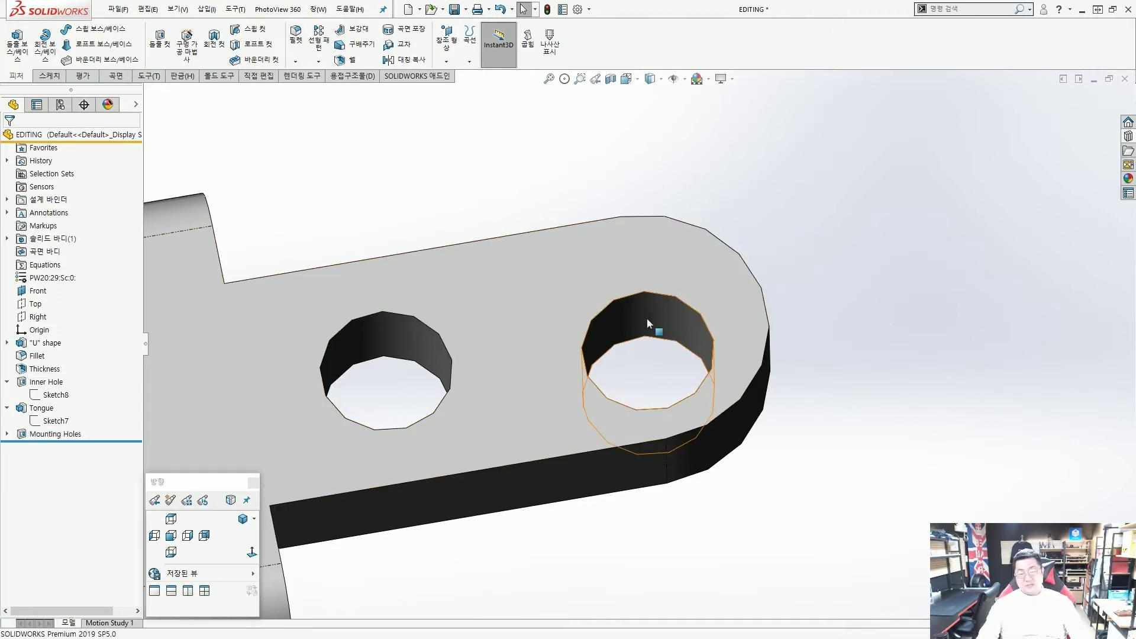
left_click(651, 313)
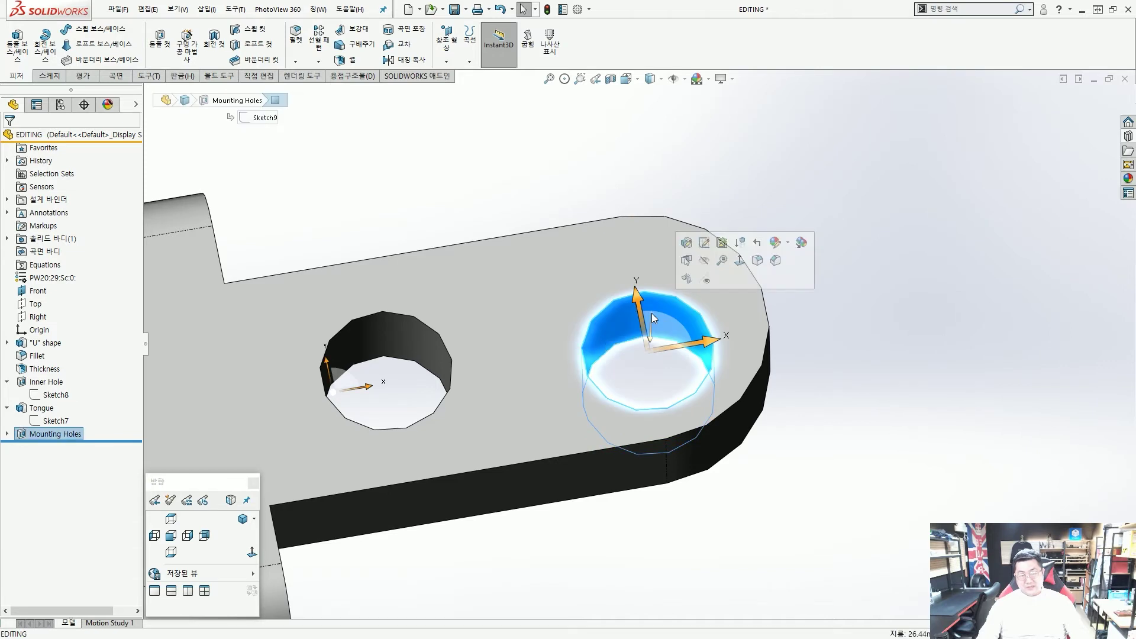
left_click(704, 243)
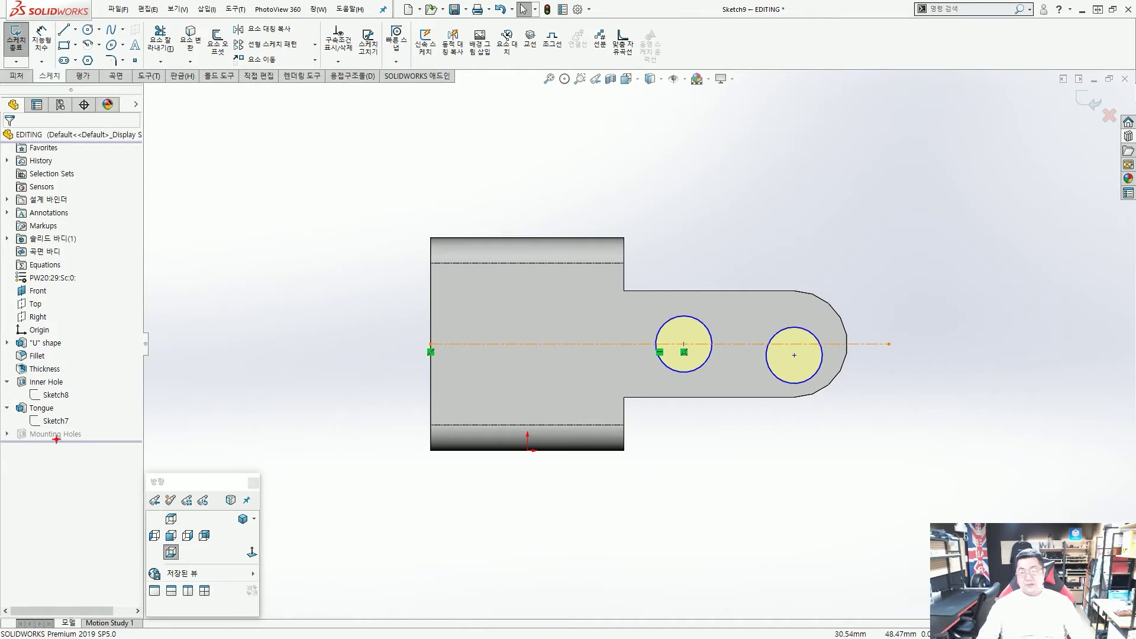
Move the center of the outer mounting hole circle onto the horizontal centerline, making it coincident.
scroll(28, 450, "up", 3)
left_click_drag(46, 448, 66, 391)
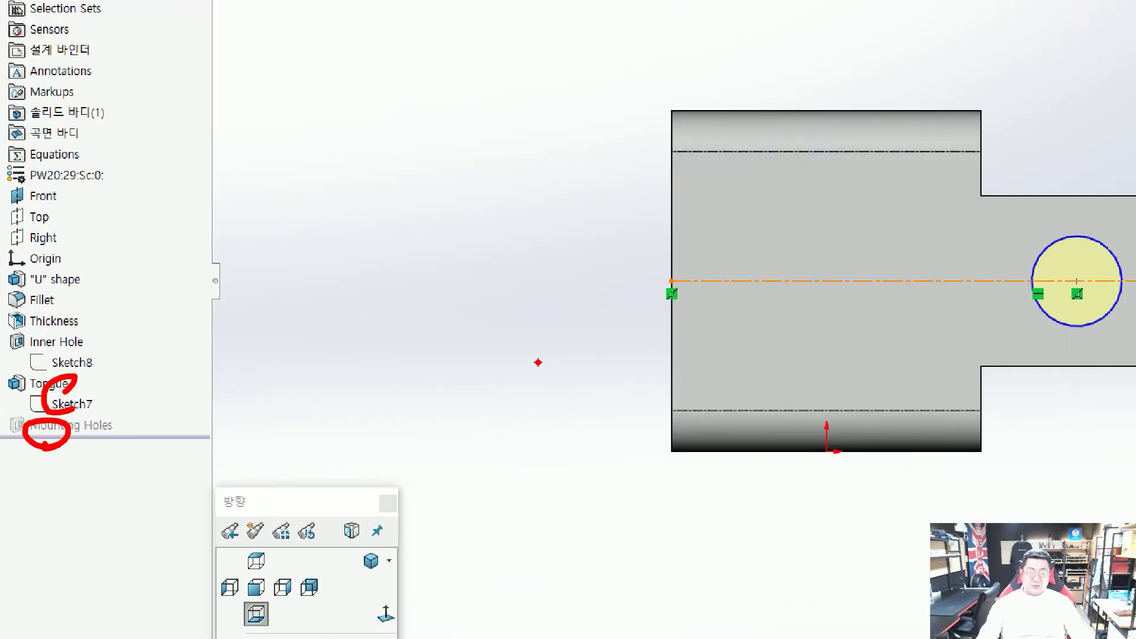
scroll(739, 324, "down", 6)
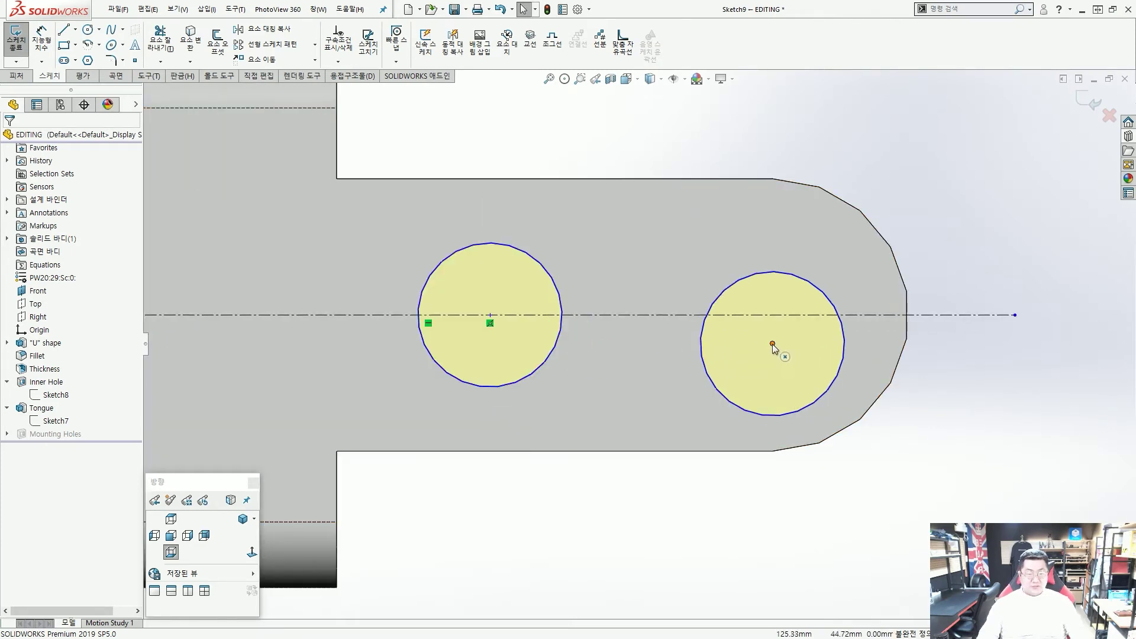
left_click_drag(773, 345, 773, 316)
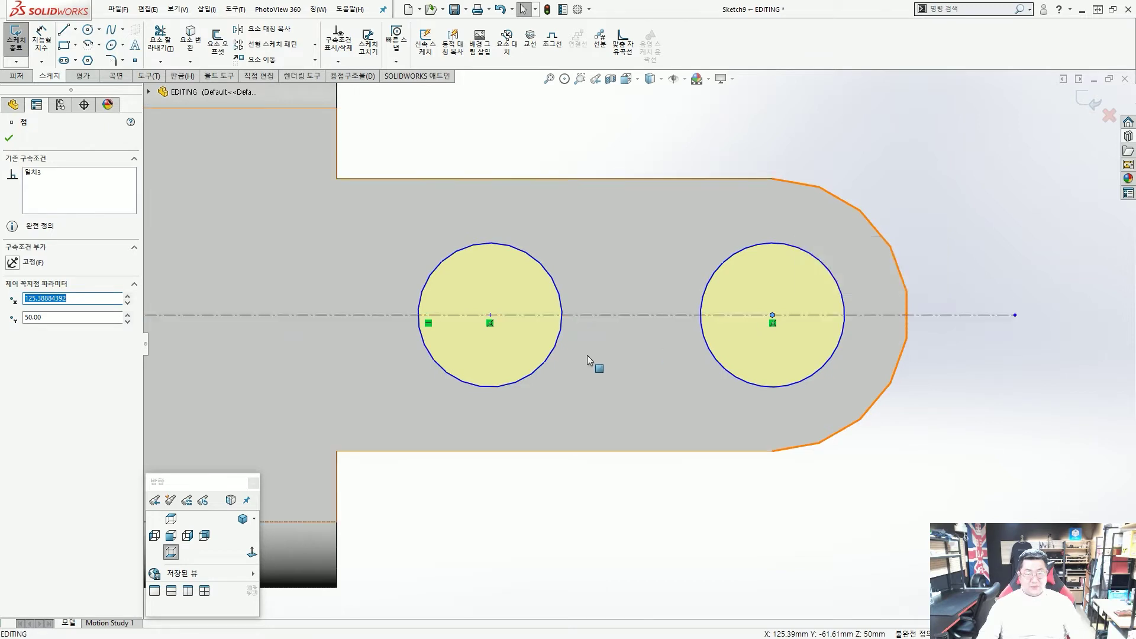
scroll(546, 342, "up", 1)
mouse_move(514, 324)
left_mouse_down()
mouse_move(566, 329)
mouse_move(487, 332)
mouse_move(512, 355)
mouse_move(453, 347)
mouse_move(593, 352)
left_mouse_up()
left_click_drag(808, 359, 787, 315)
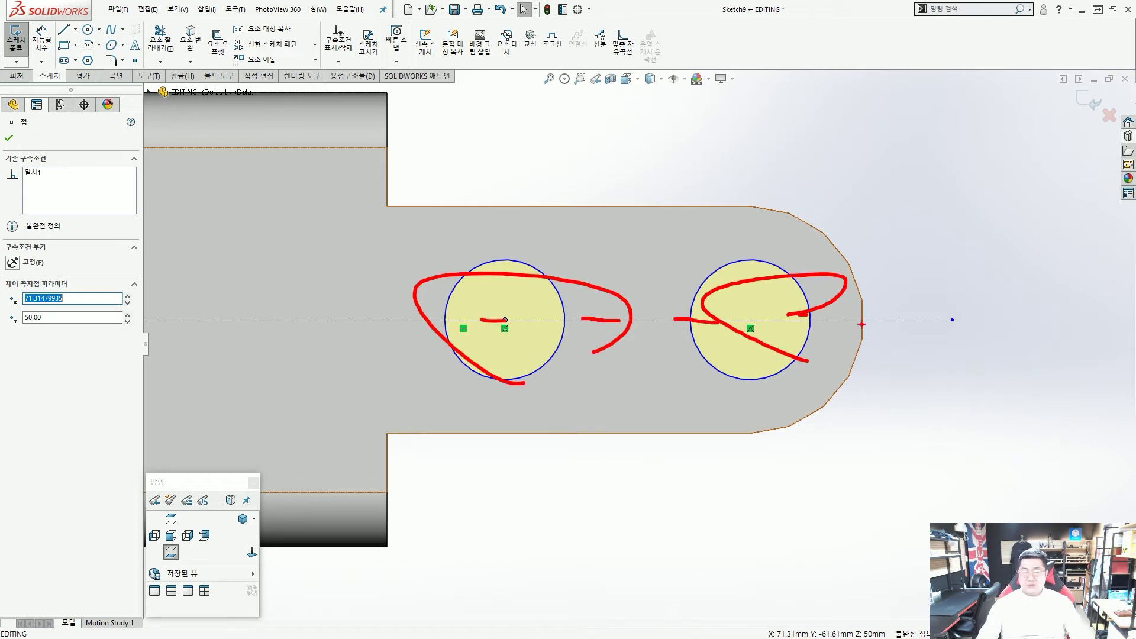
mouse_move(954, 336)
left_mouse_down()
mouse_move(923, 314)
mouse_move(901, 323)
left_mouse_up()
key("Escape")
key("Escape")
scroll(769, 261, "up", 3)
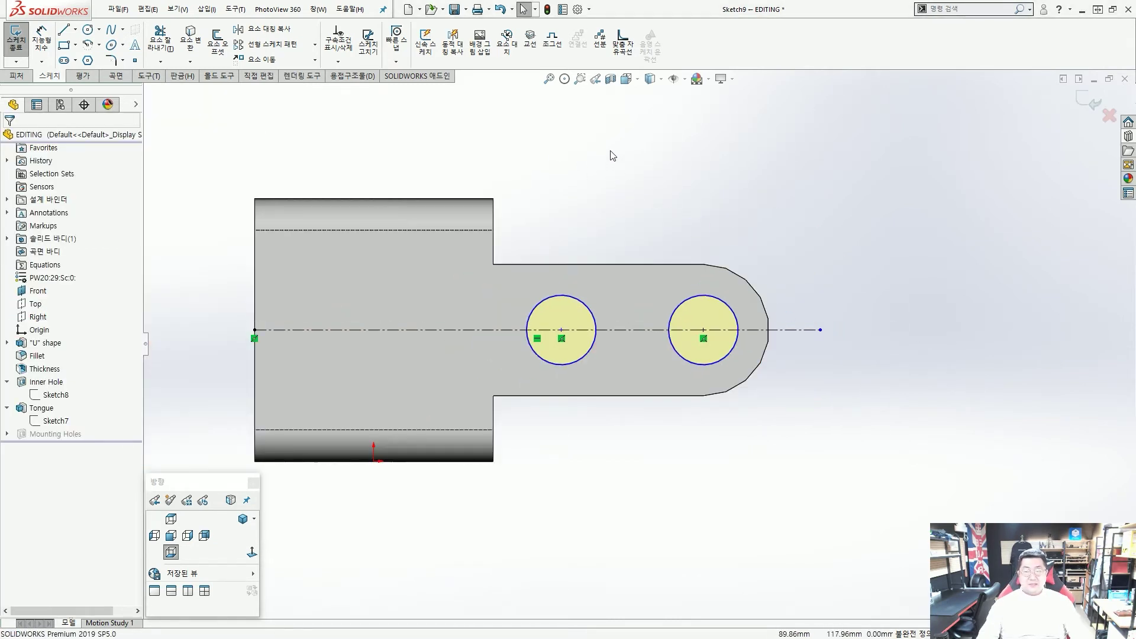
scroll(22, 20, "up", 4)
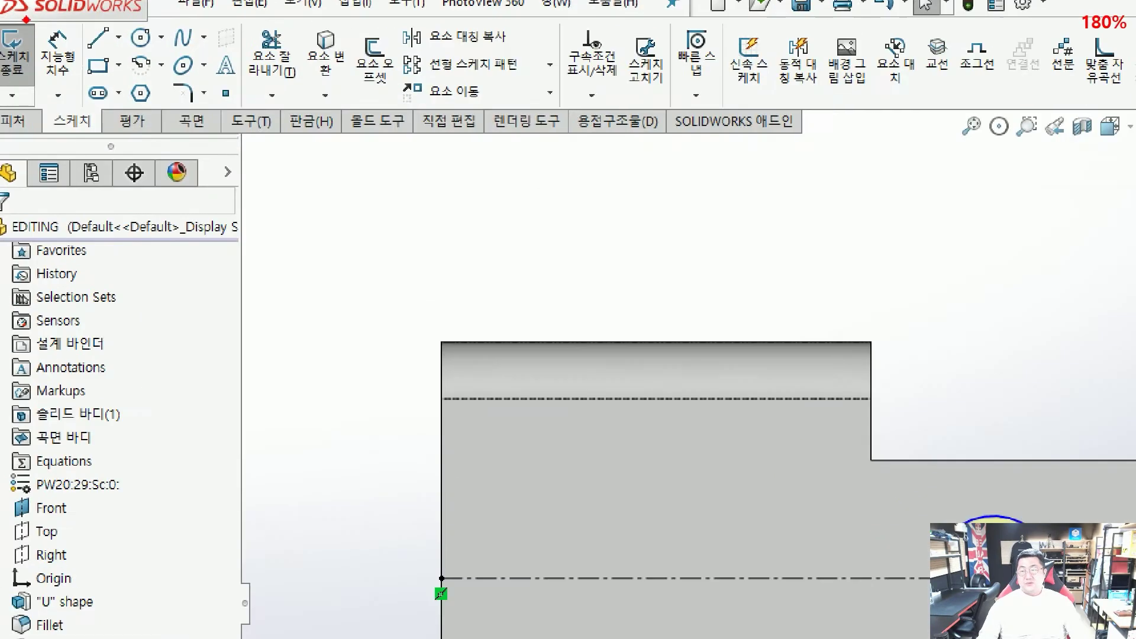
left_click_drag(30, 19, 114, 137, "ctrl")
mouse_move(295, 204)
left_mouse_down("ctrl+shift")
mouse_move(318, 217)
mouse_move(157, 134)
left_mouse_up("ctrl+shift")
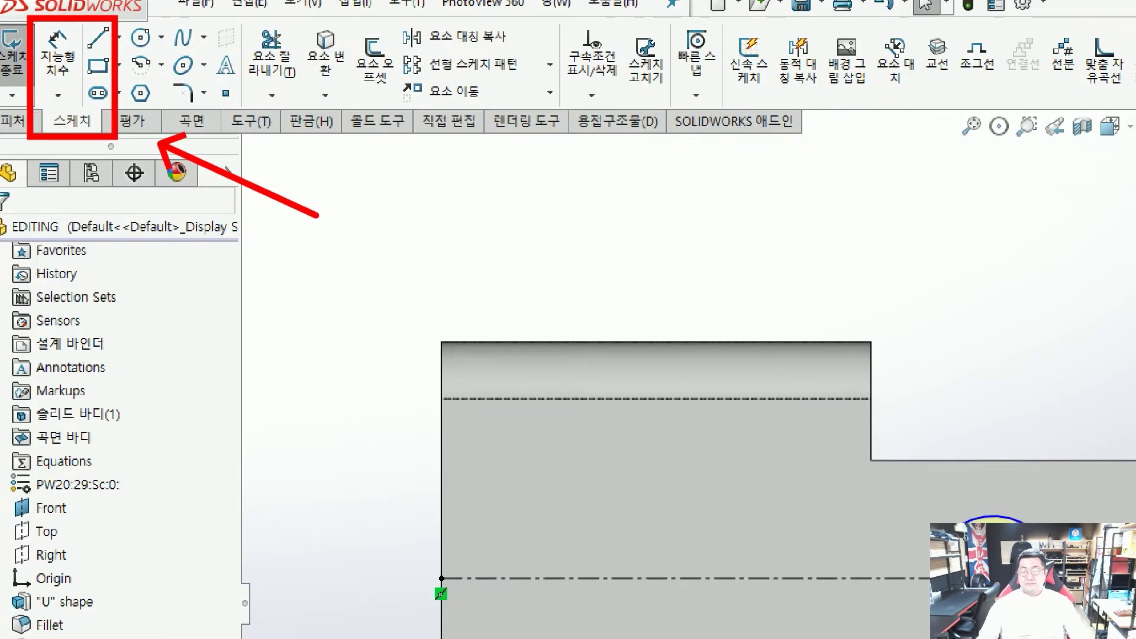
Dimension the outer mounting hole circle and set its diameter to 20 mm.
key("Escape")
left_click(42, 42)
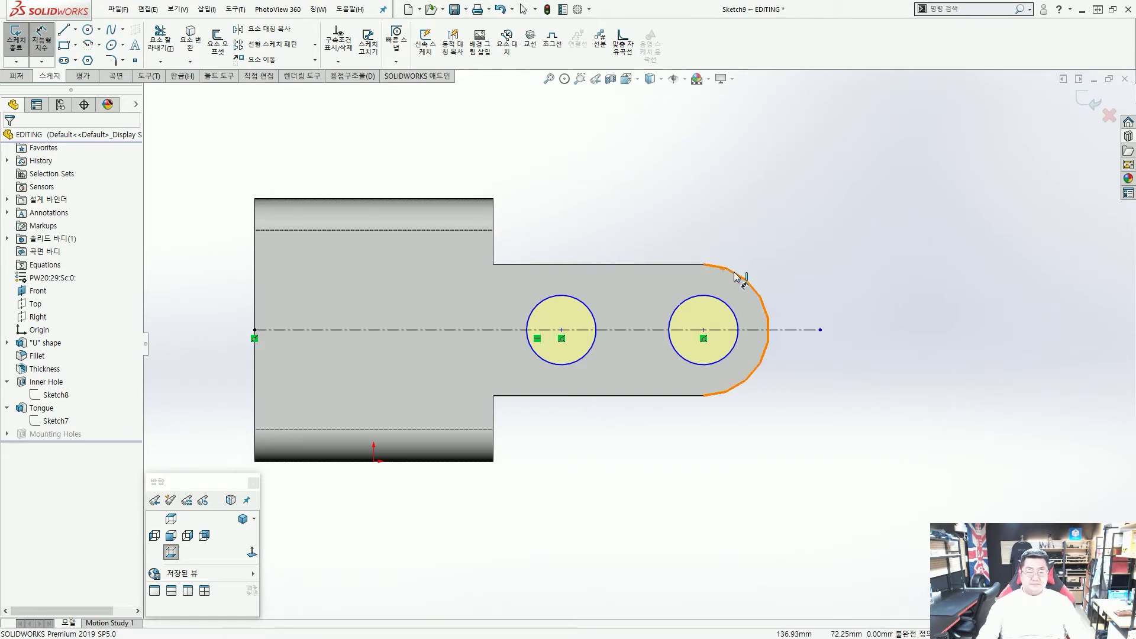
scroll(721, 303, "down", 3)
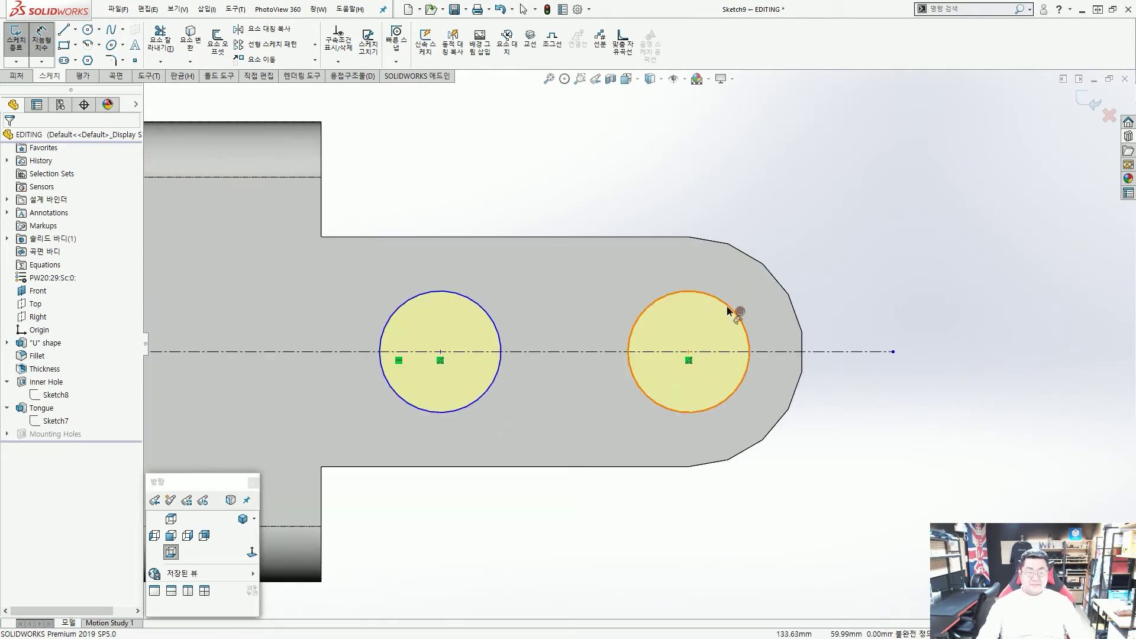
left_click(727, 309)
left_click(866, 193)
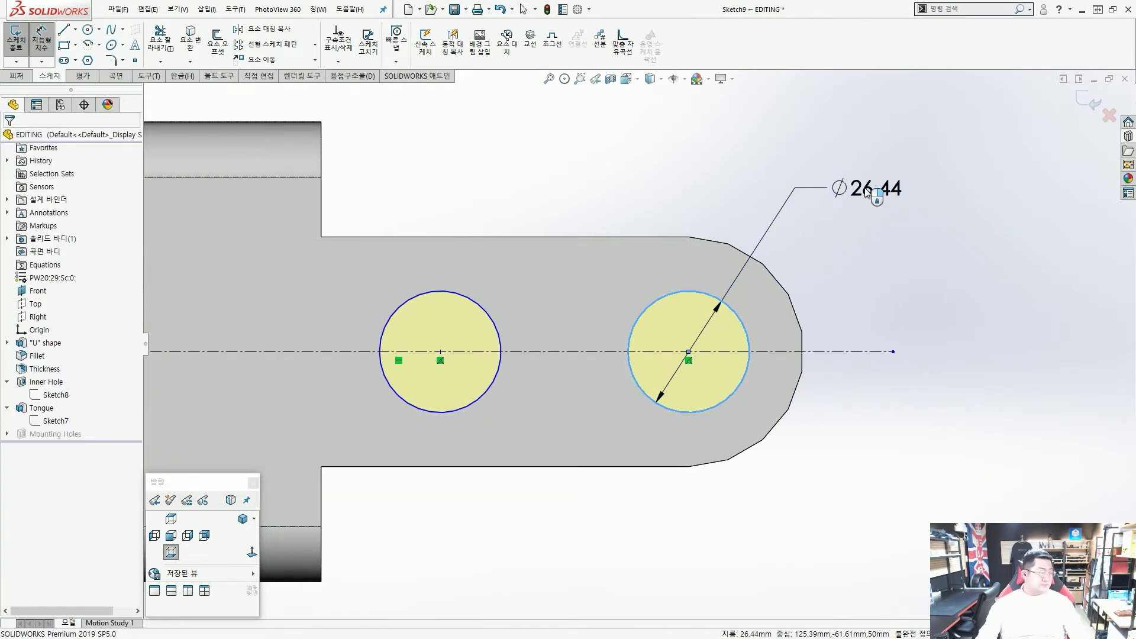
type("20")
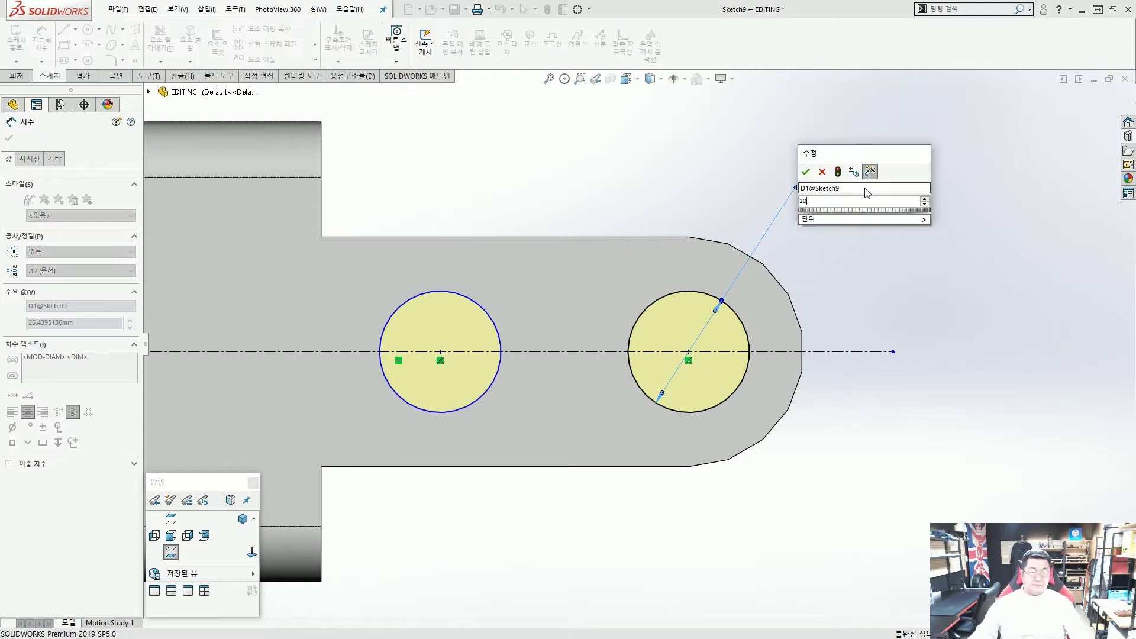
key("Return")
key("Escape")
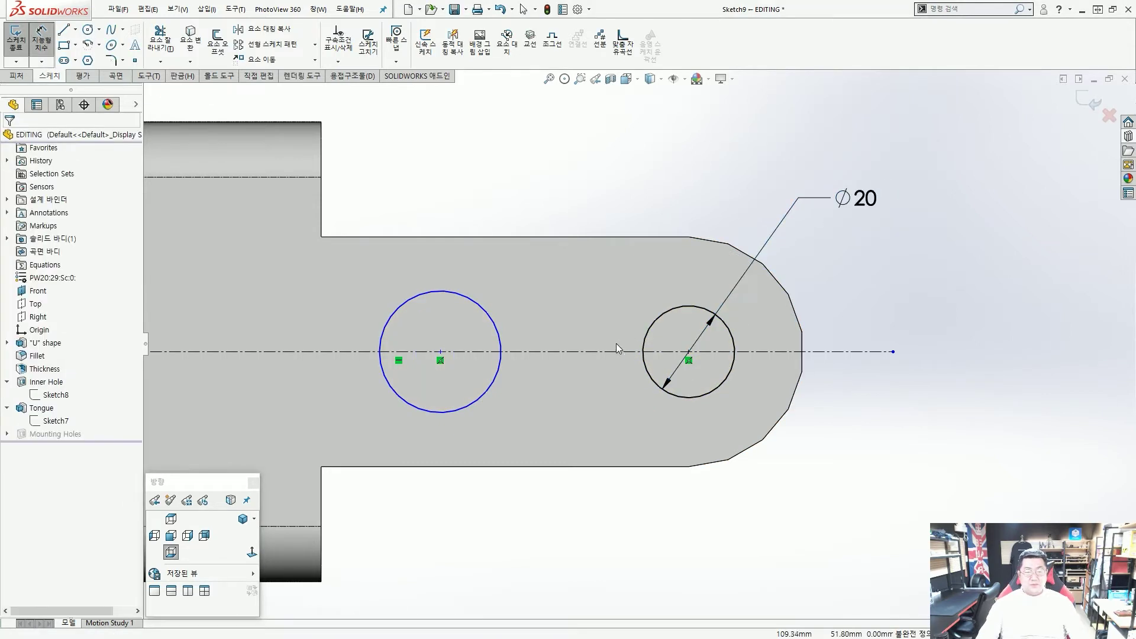
scroll(616, 343, "up", 2)
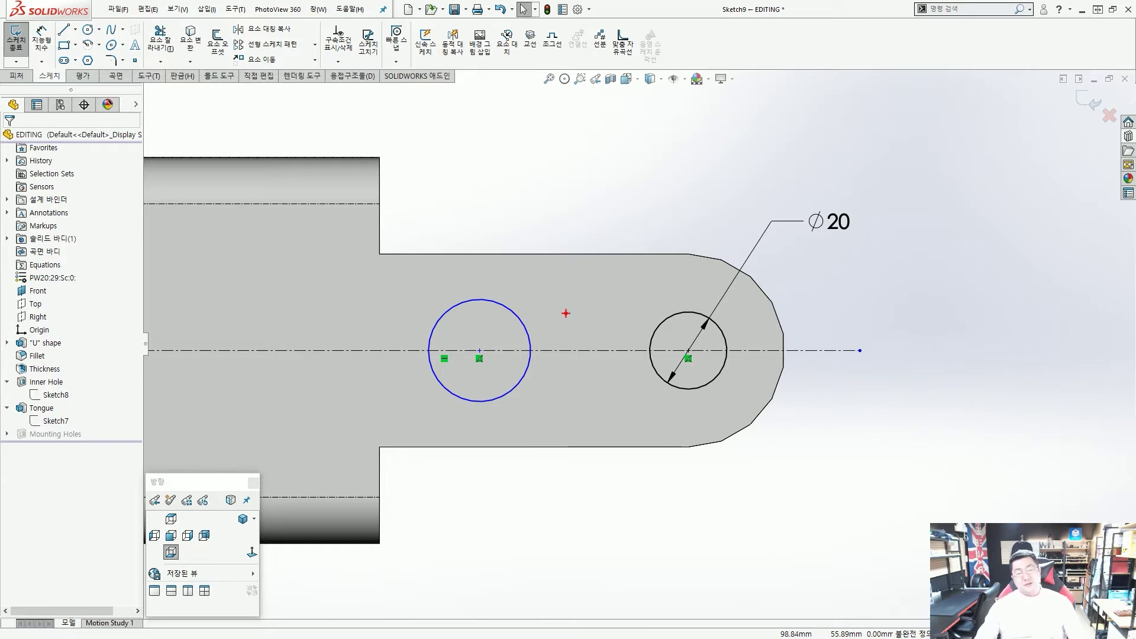
key("ctrl+2")
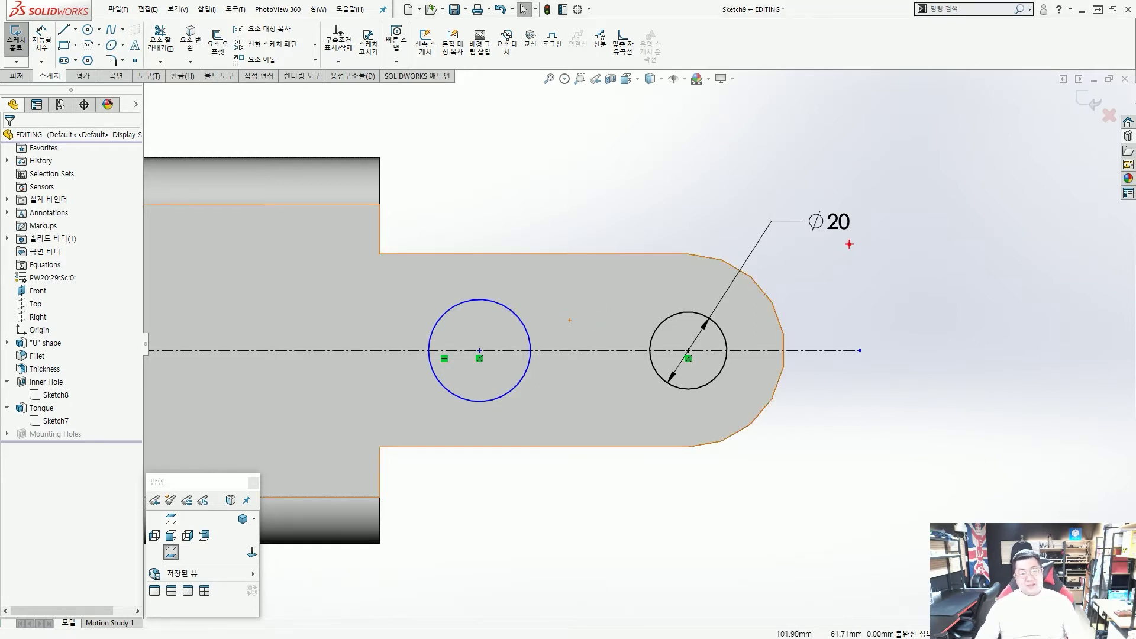
mouse_move(850, 246)
left_mouse_down()
mouse_move(844, 200)
mouse_move(850, 252)
left_mouse_up()
left_click_drag(791, 203, 502, 291)
left_click_drag(539, 219, 344, 316)
mouse_move(356, 211)
left_mouse_down()
mouse_move(231, 263)
mouse_move(193, 299)
left_mouse_up()
left_click_drag(229, 219, 200, 260)
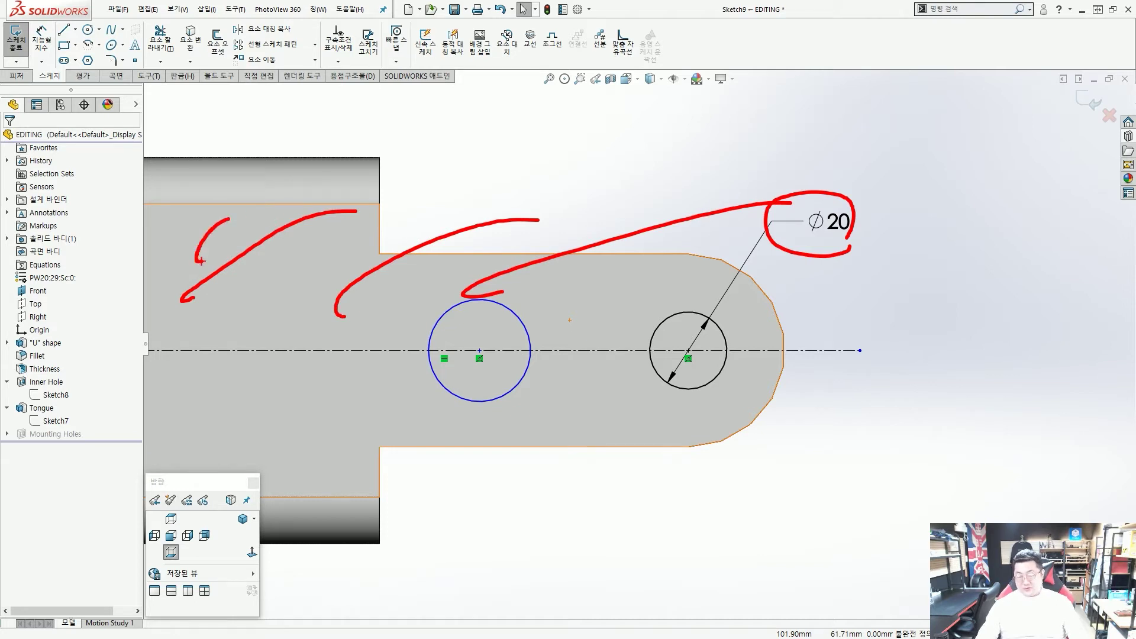
key("Escape")
Add an Equal relation between the inner and outer mounting hole circles.
scroll(473, 314, "down", 3)
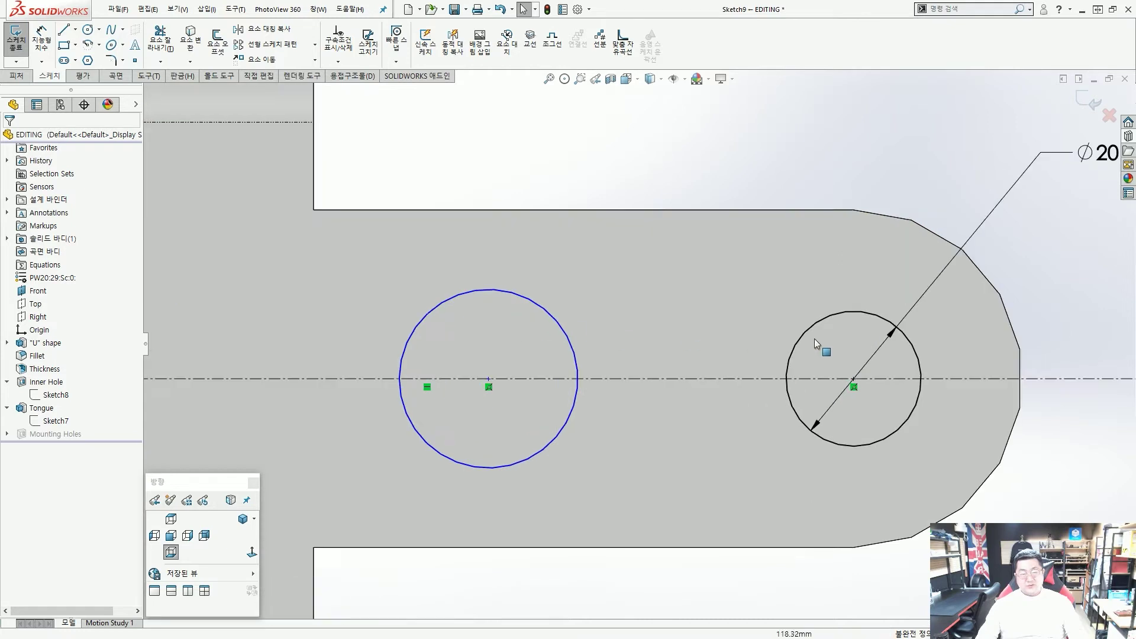
left_click_drag(821, 353, 508, 323)
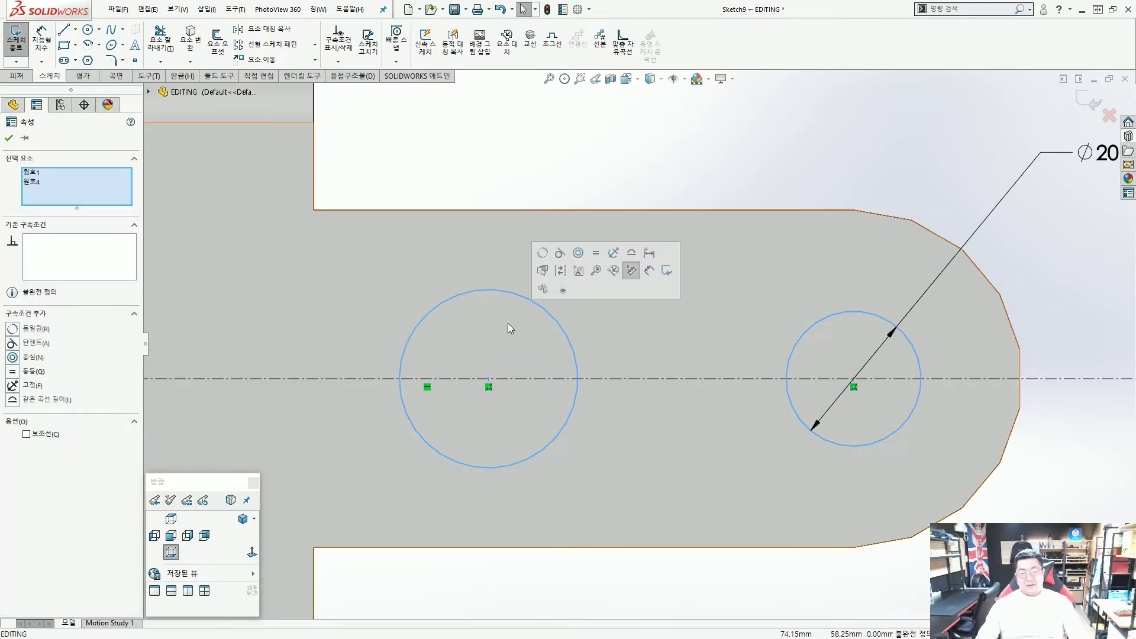
left_click(596, 254)
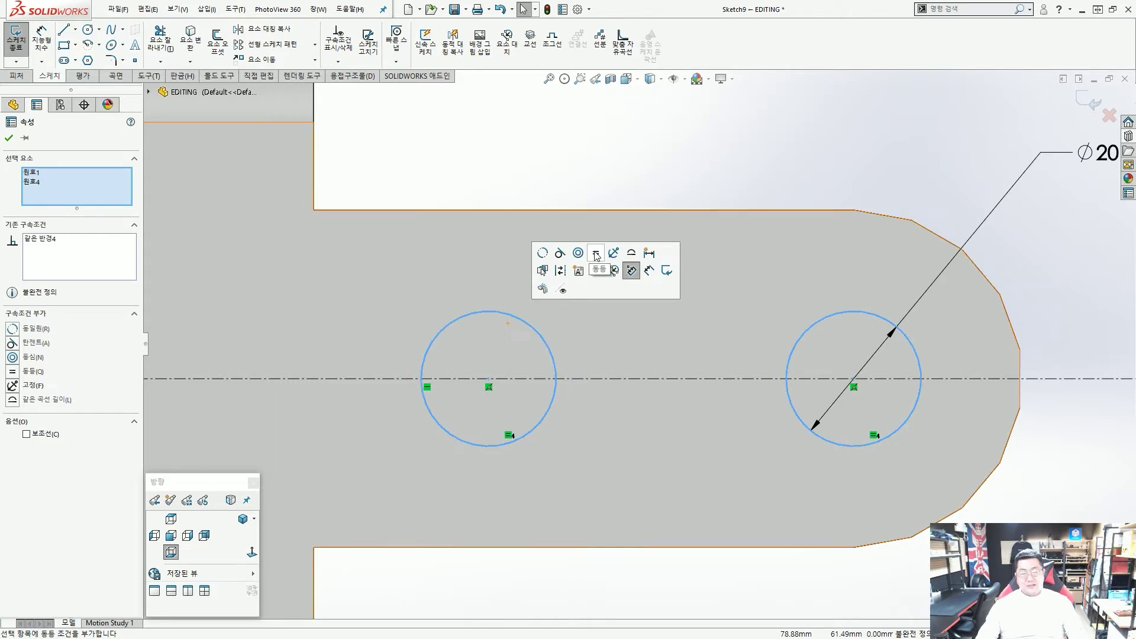
left_click(618, 194)
scroll(621, 213, "up", 3)
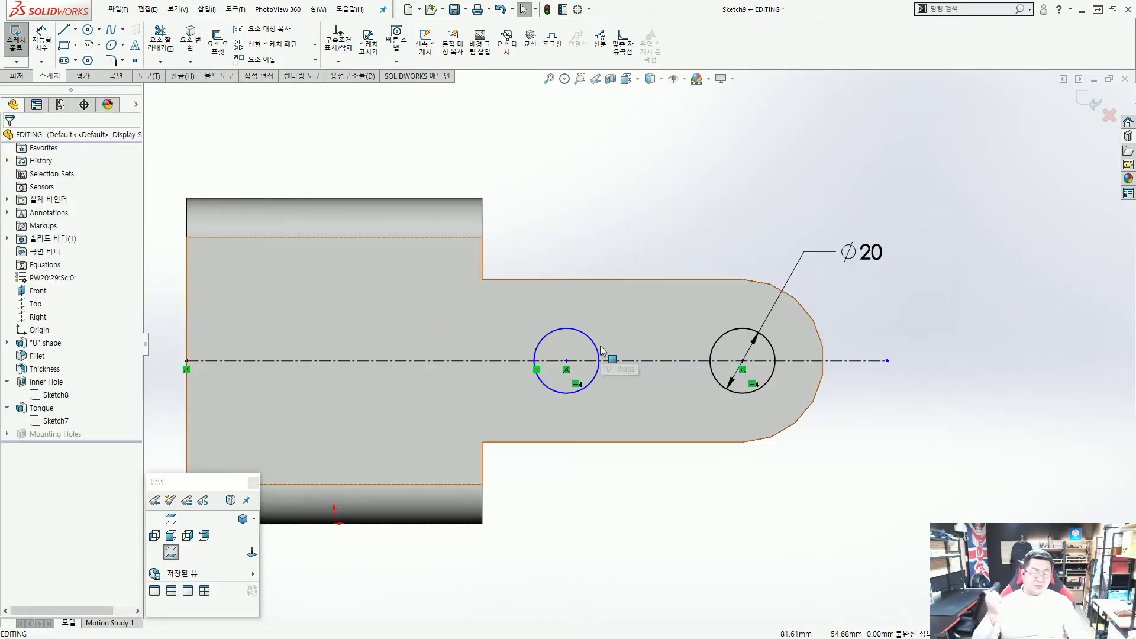
scroll(597, 349, "down", 1)
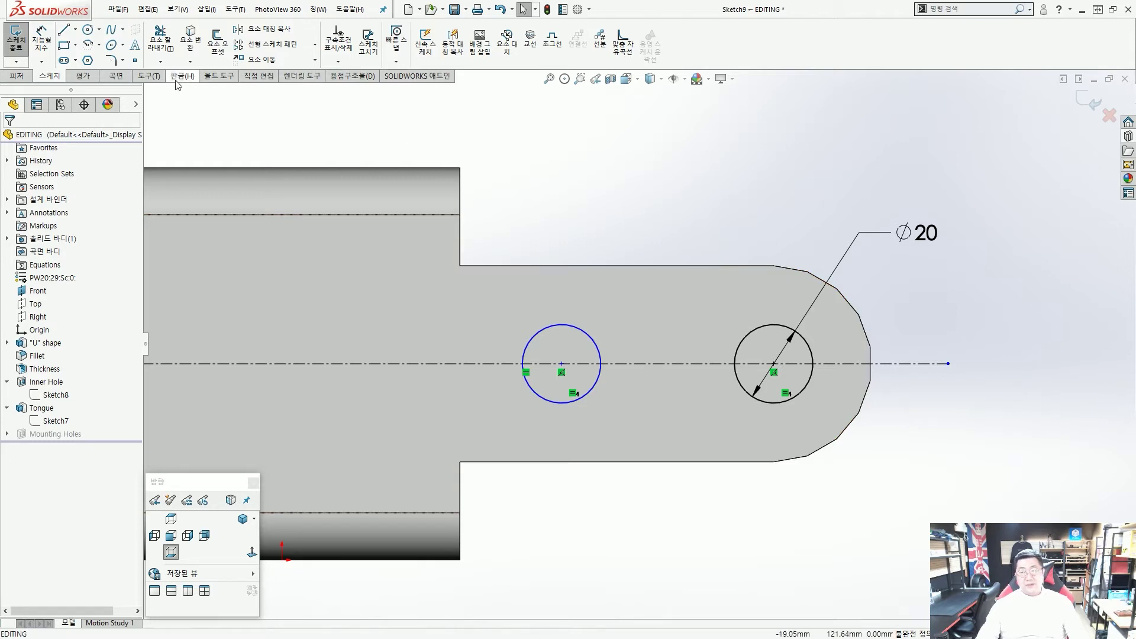
Dimension the distance between the centers of the two mounting hole circles and set it to 50 mm.
left_click(41, 40)
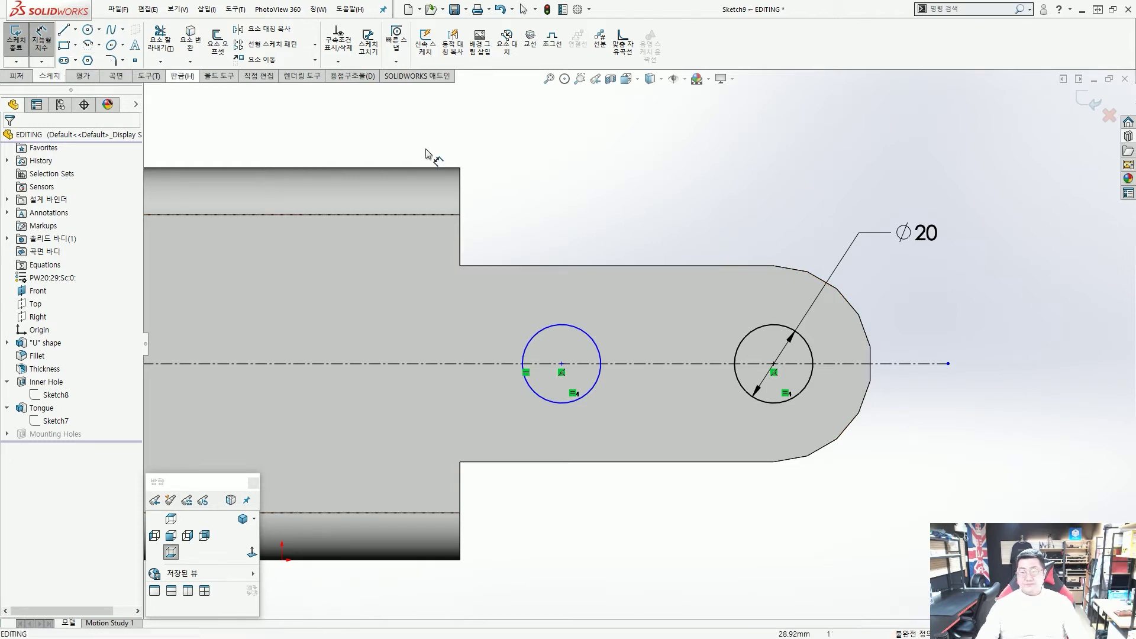
left_click(761, 326)
left_click(589, 334)
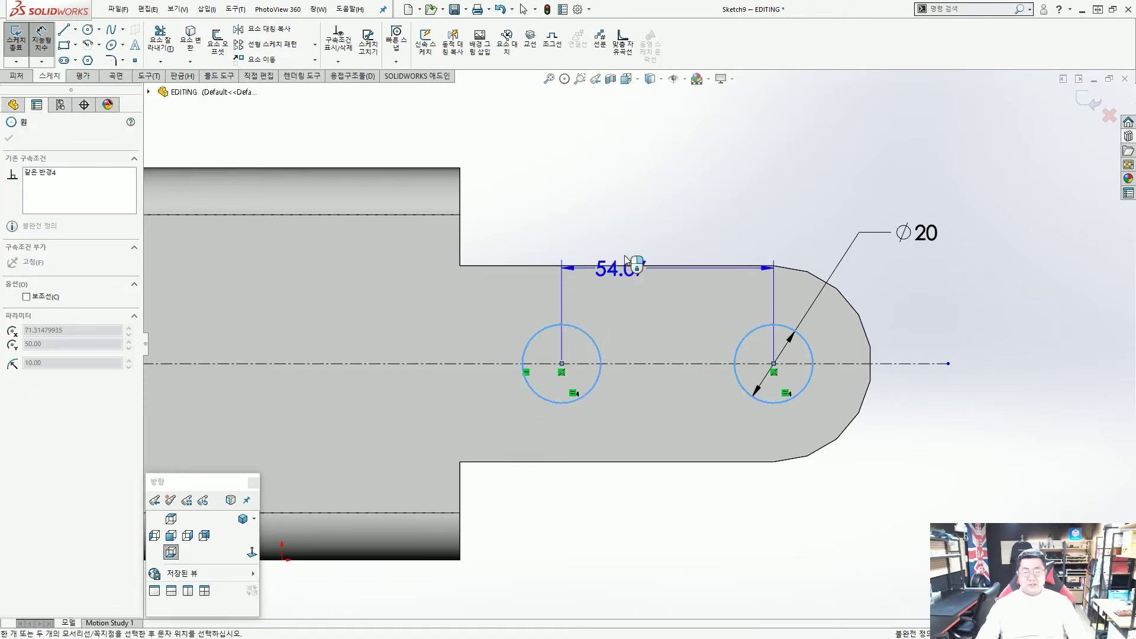
left_click(667, 178)
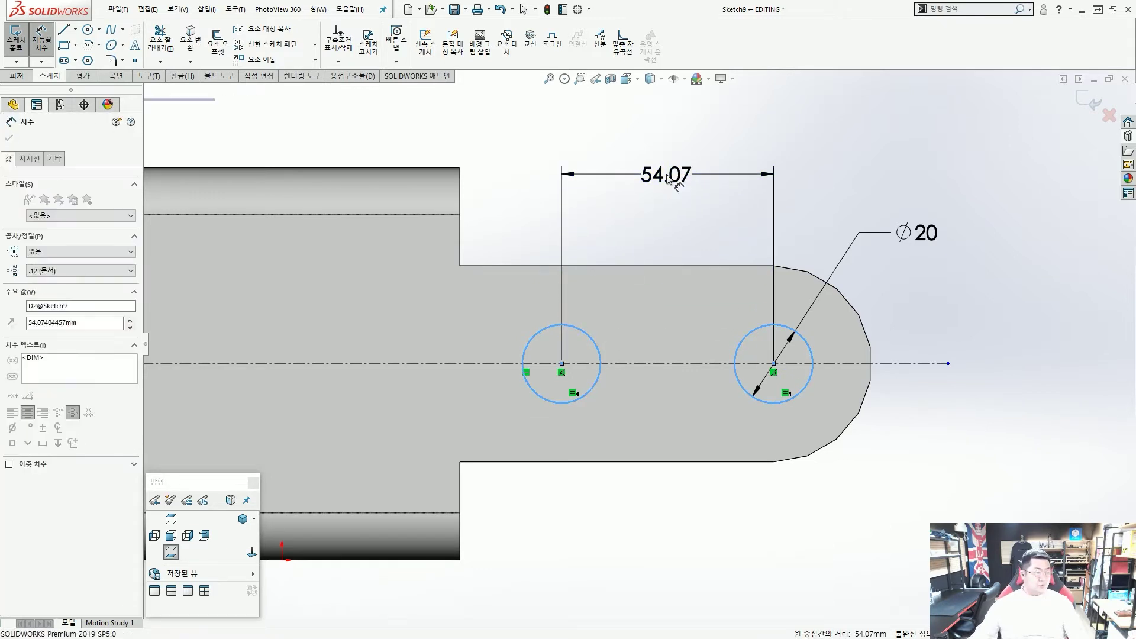
type("50")
key("Return")
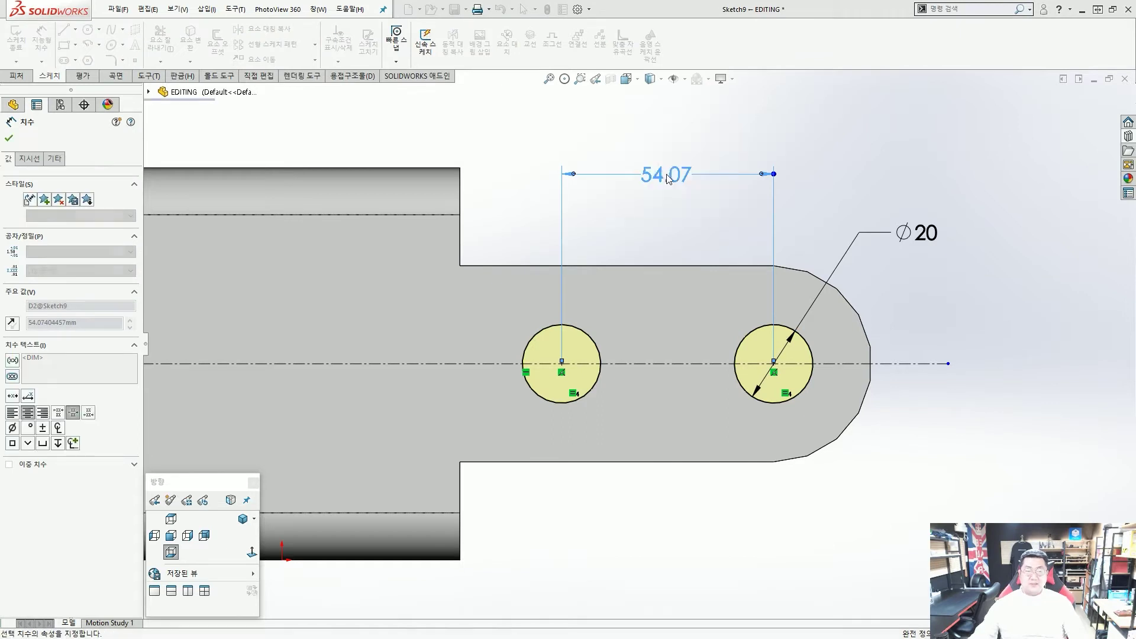
scroll(690, 191, "up", 2)
key("f")
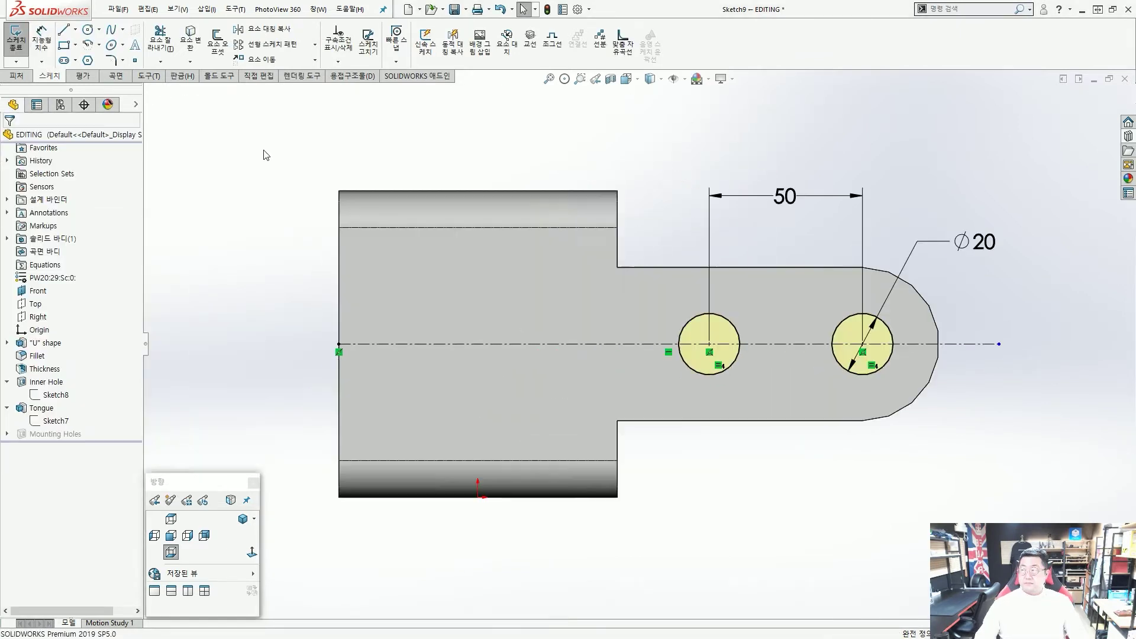
Finish editing the Mounting Holes sketch and save the EDITING part in isometric view.
scroll(821, 219, "up", 2)
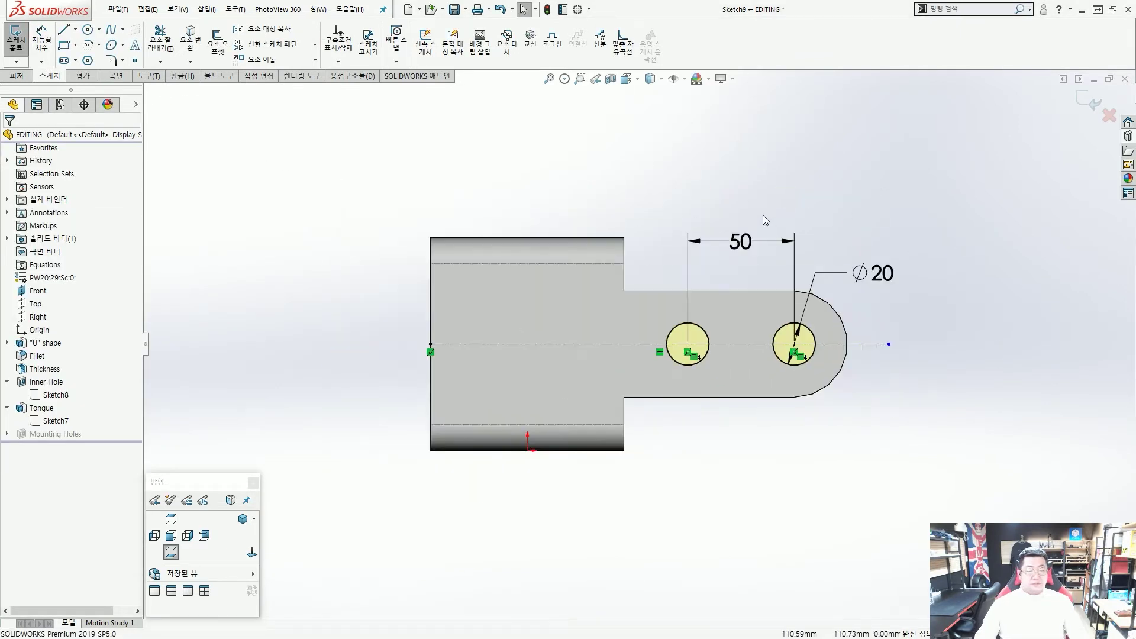
left_click(1080, 107)
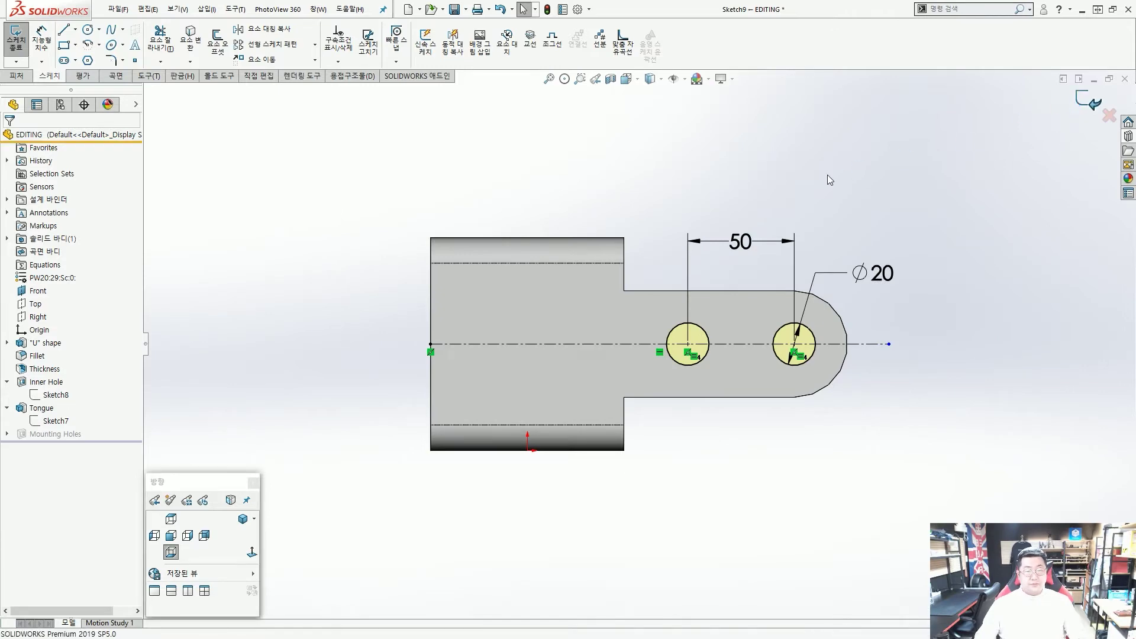
mouse_move(751, 195)
middle_mouse_down()
mouse_move(657, 254)
mouse_move(864, 374)
mouse_move(680, 369)
mouse_move(690, 398)
mouse_move(698, 355)
middle_mouse_up()
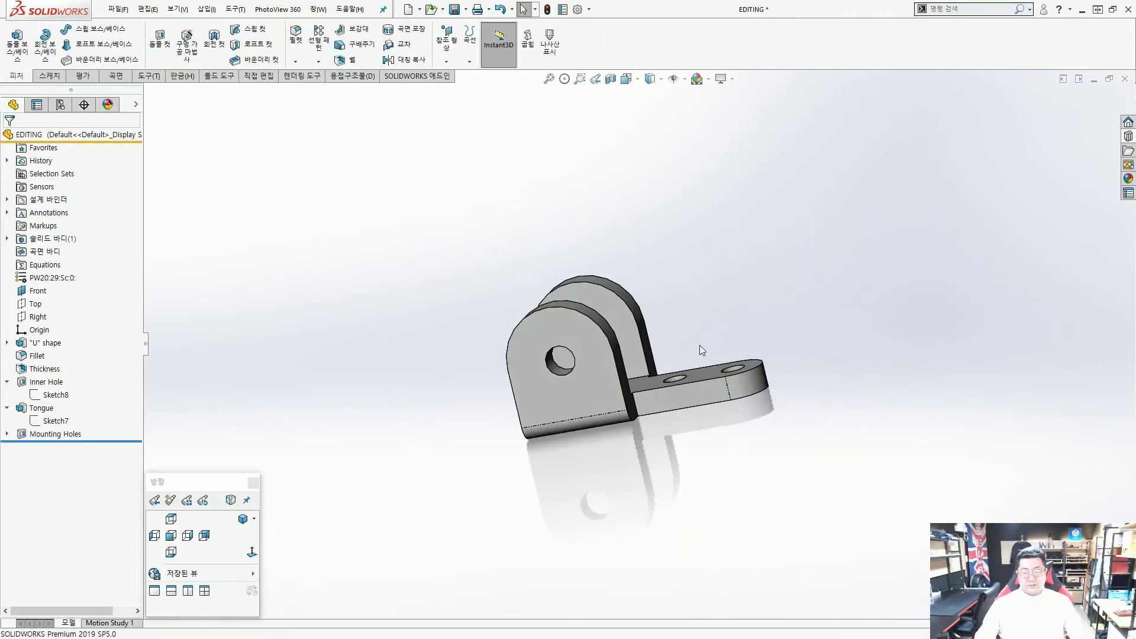
left_click(242, 519)
key("ctrl+s")
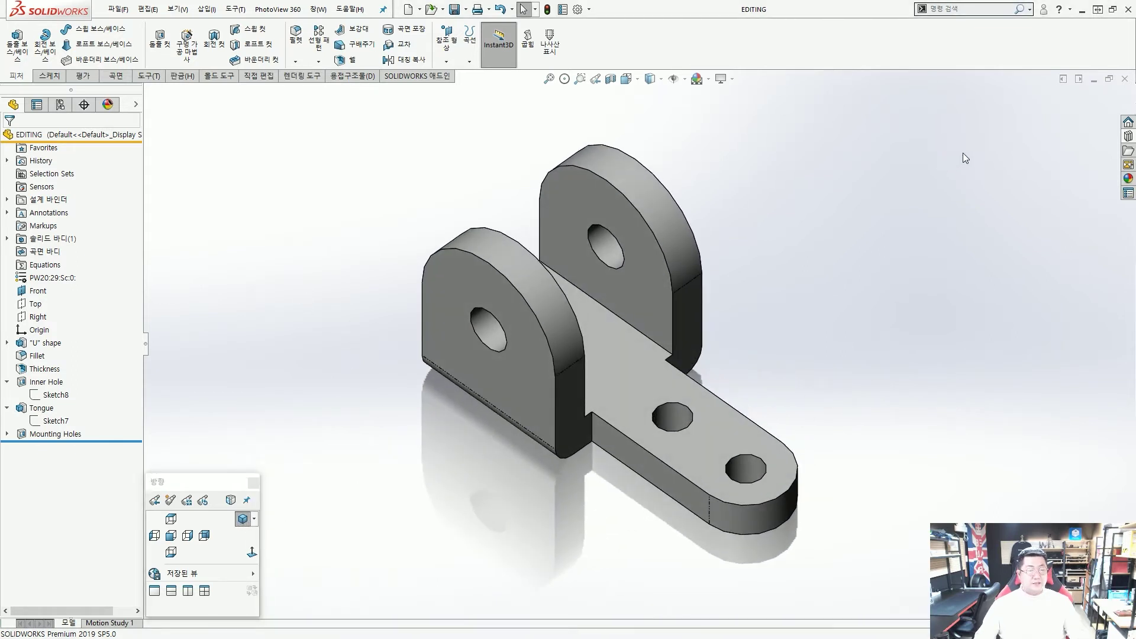
Close the EDITING part and open the SketchXpert part from the Lesson09 Exercises folder of the design library.
left_click(1125, 79)
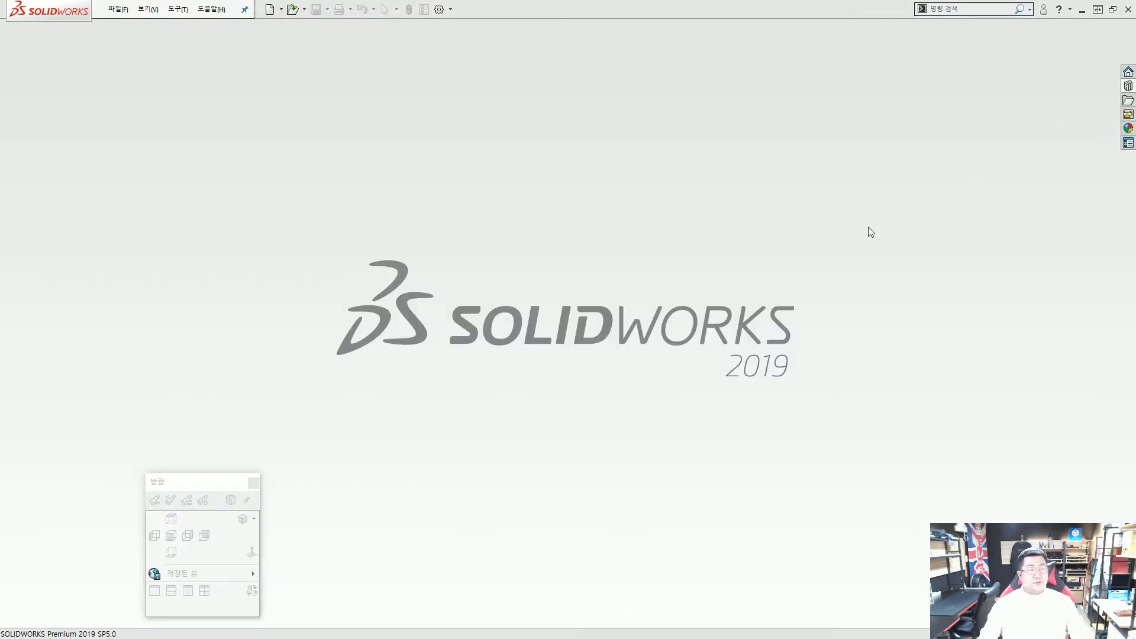
left_click(1127, 87)
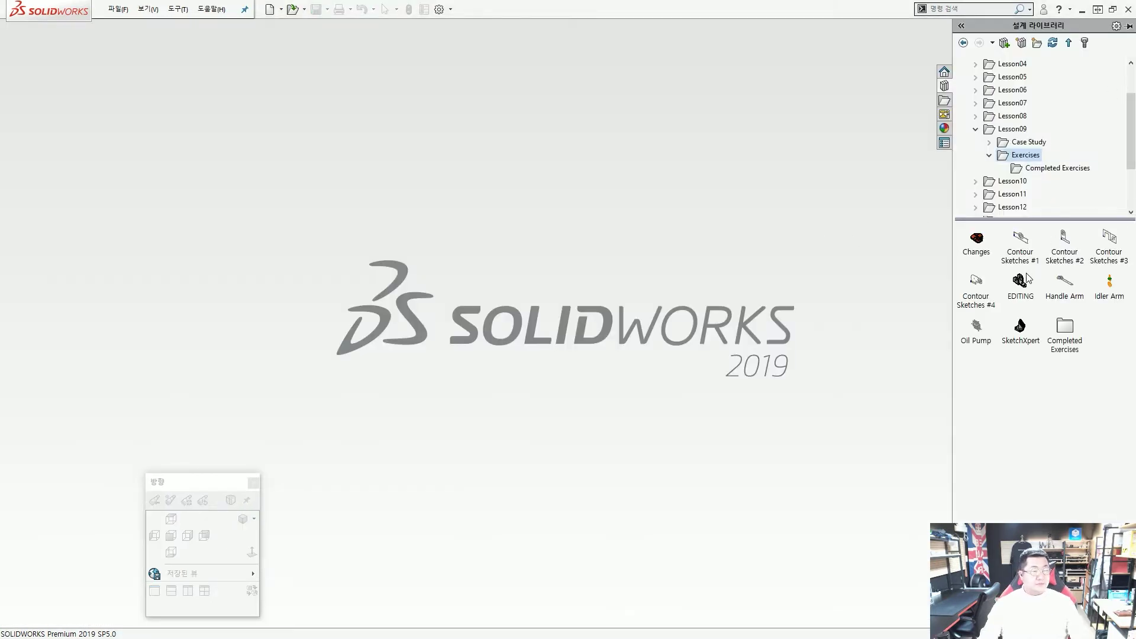
left_click(1021, 327)
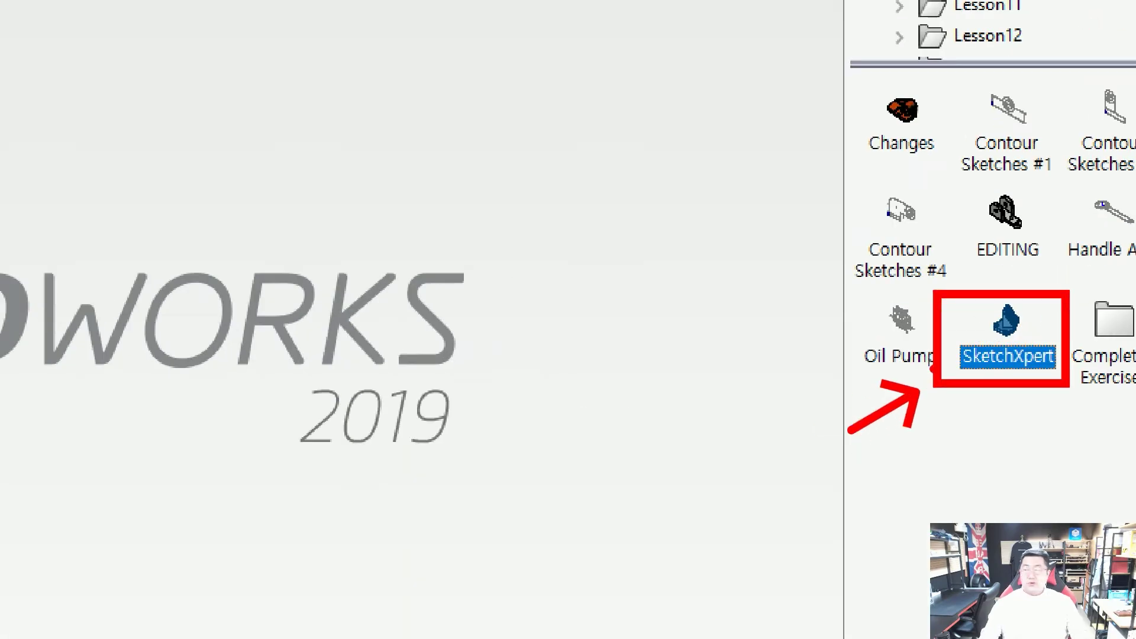
left_click_drag(995, 338, 284, 402)
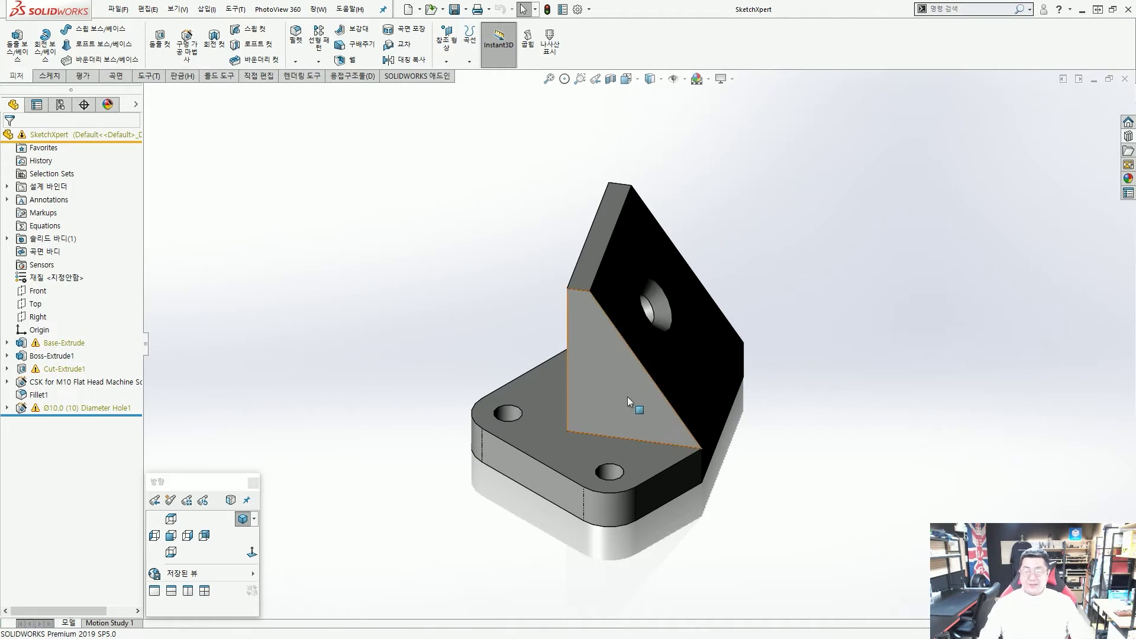
Roll the SketchXpert model back to just before Boss-Extrude1.
scroll(659, 401, "down", 1)
scroll(628, 398, "up", 2)
scroll(631, 396, "down", 1)
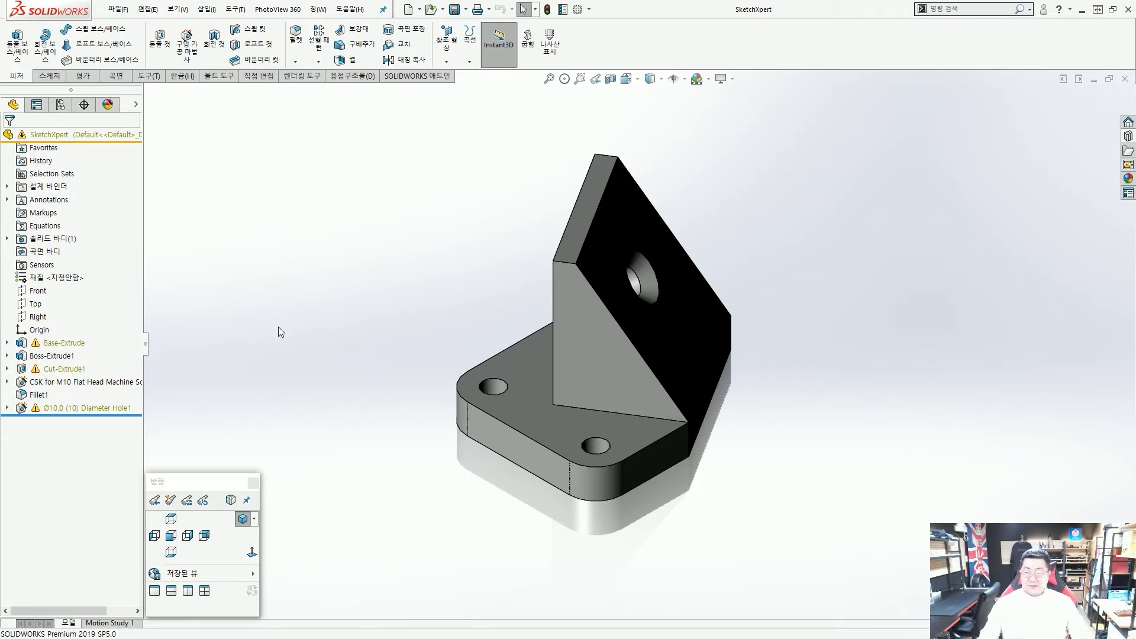
left_click(59, 357)
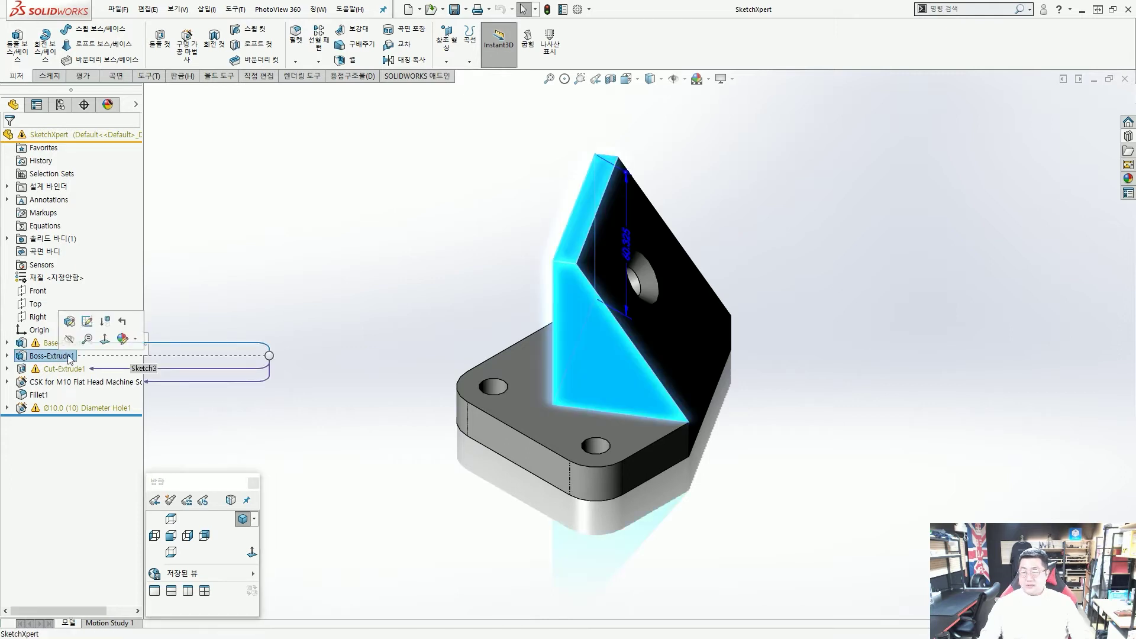
left_click(123, 322)
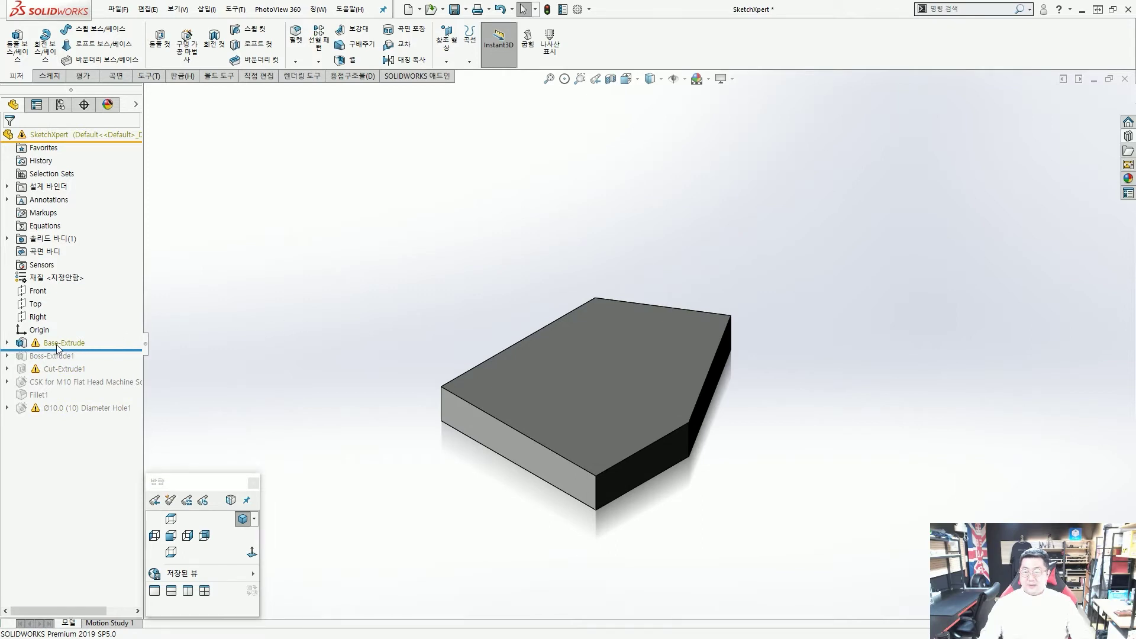
Review what is wrong with the Base-Extrude feature and close the error list.
mouse_move(55, 345)
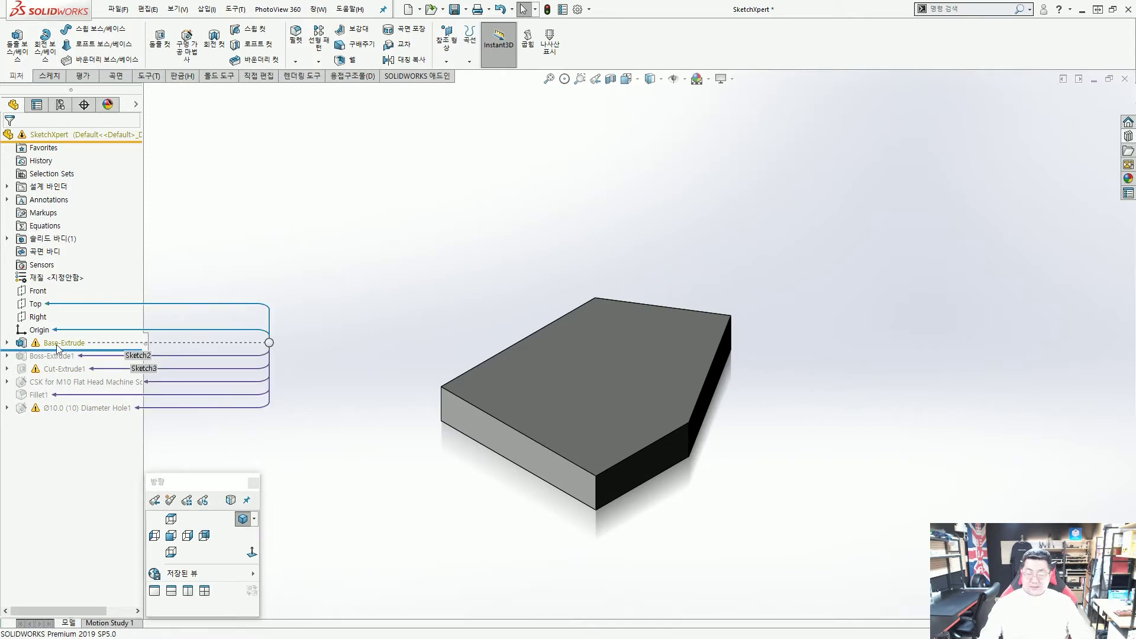
left_click(56, 344)
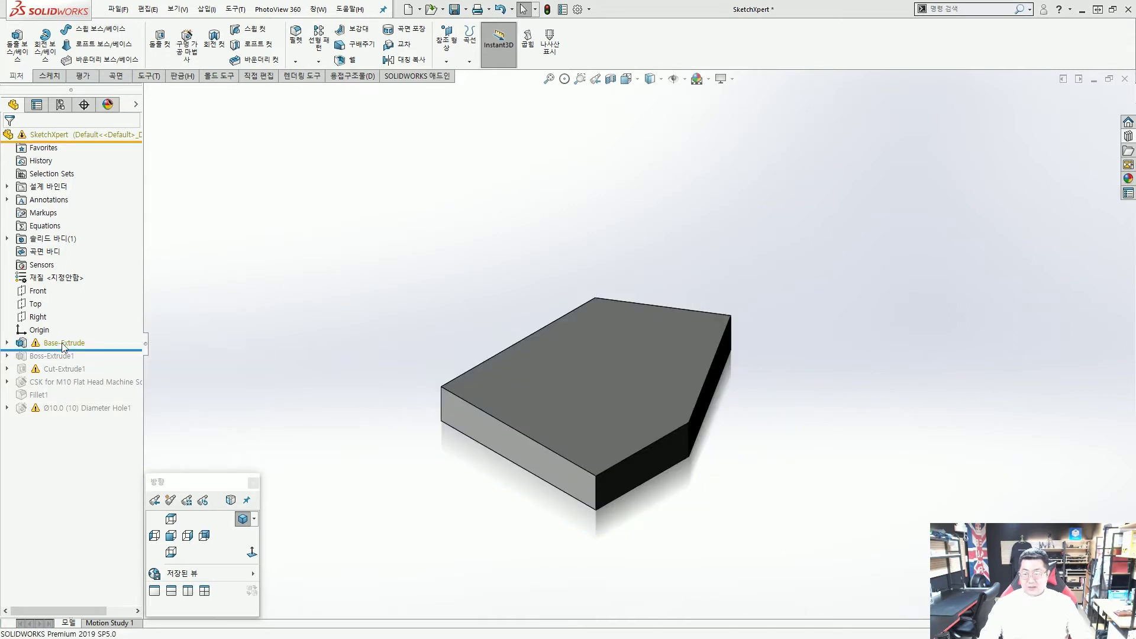
right_click(62, 344)
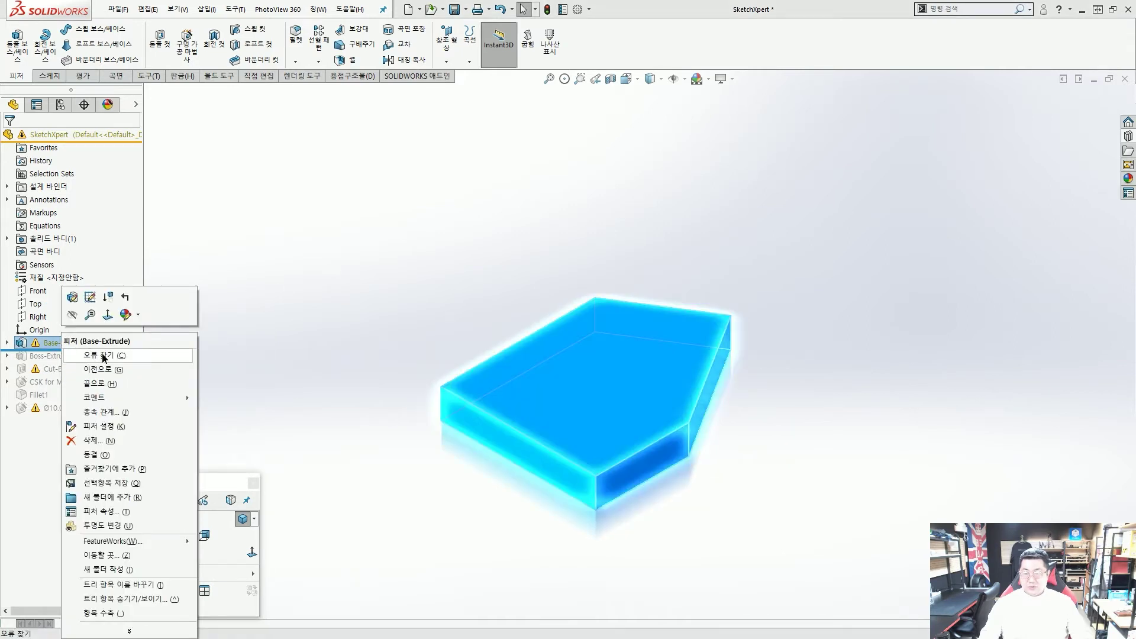
left_click(103, 355)
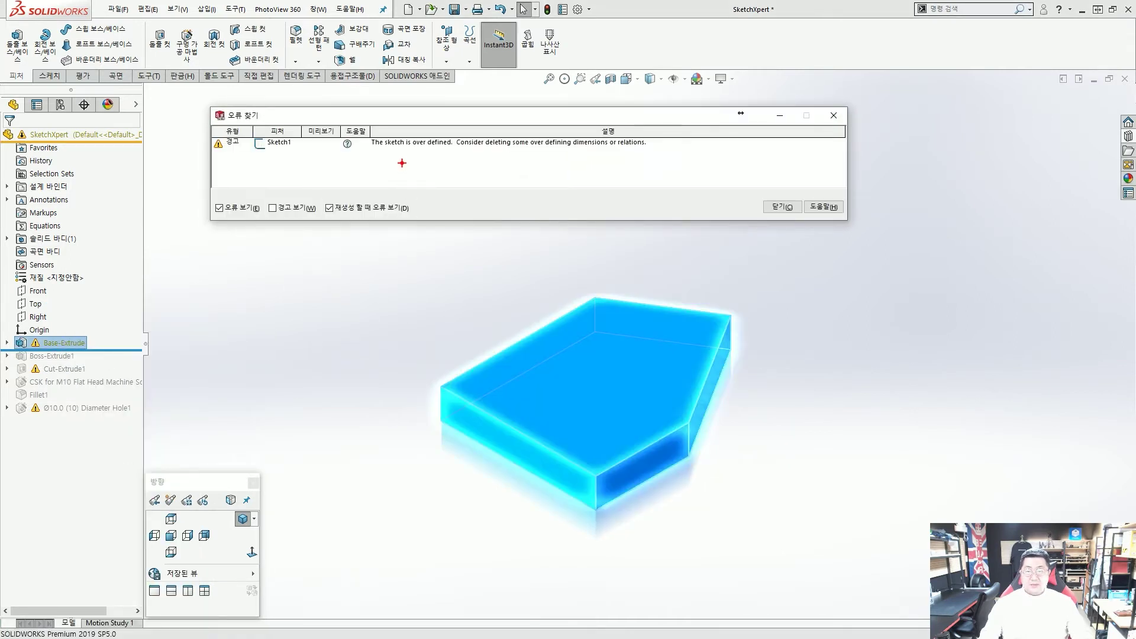
mouse_move(448, 153)
left_mouse_down()
mouse_move(484, 126)
mouse_move(473, 156)
mouse_move(456, 156)
left_mouse_up()
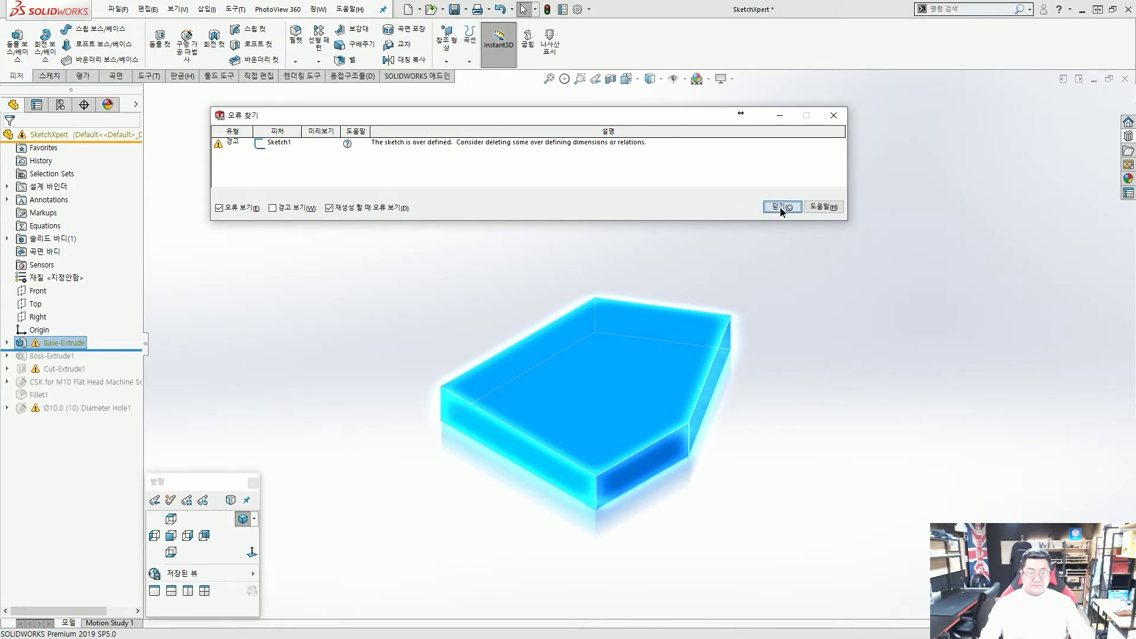
left_click(780, 207)
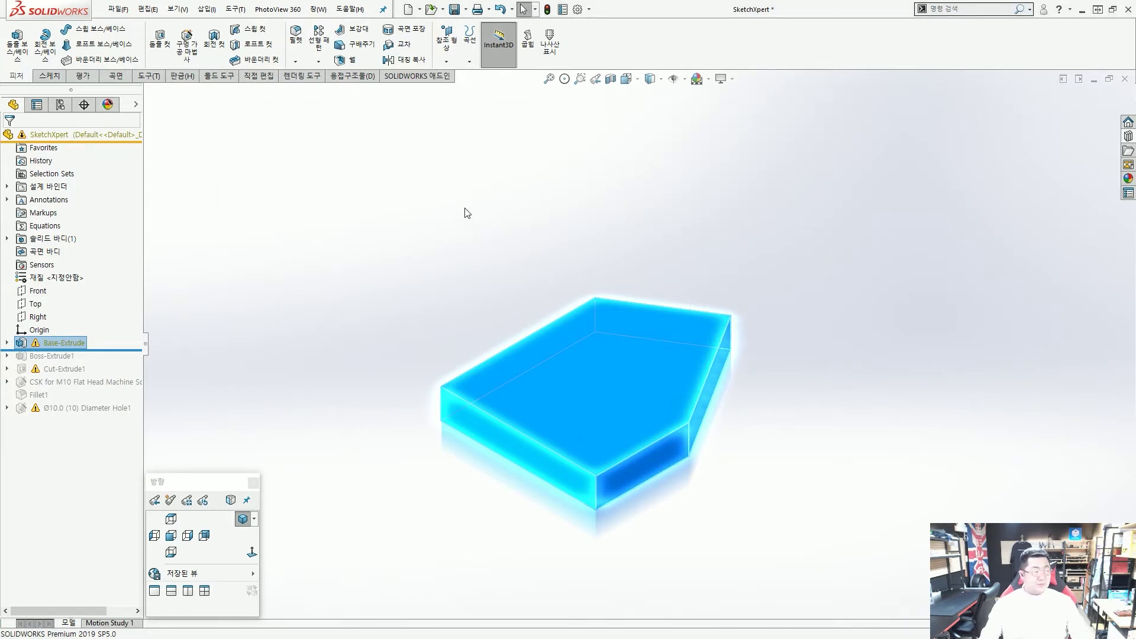
Open the Base-Extrude feature's sketch for editing.
left_click(451, 207)
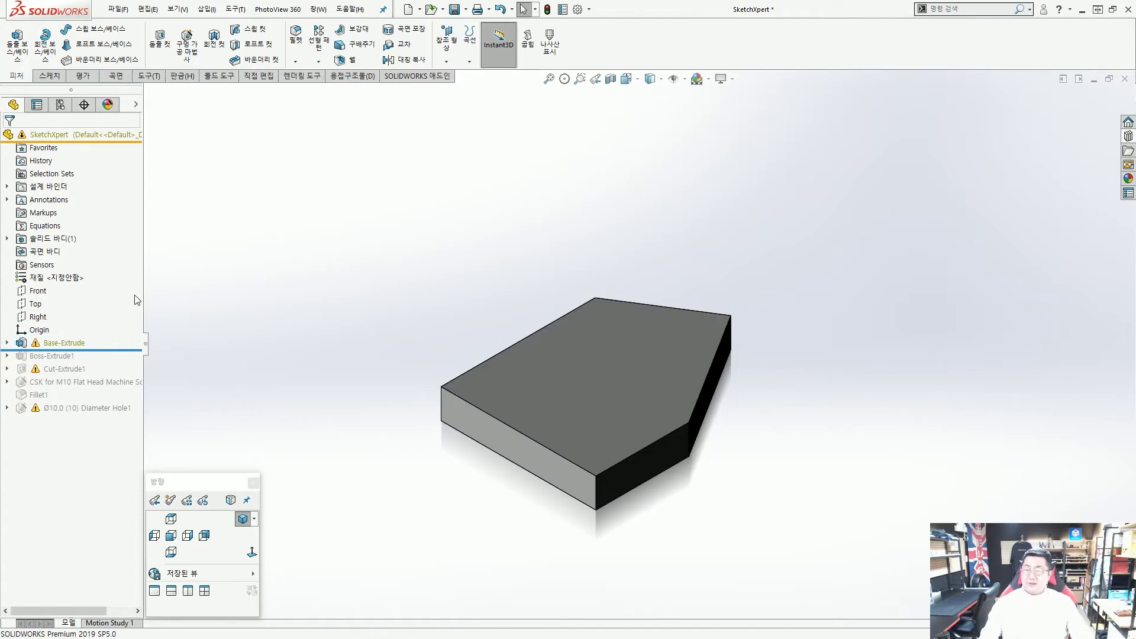
left_click(71, 344)
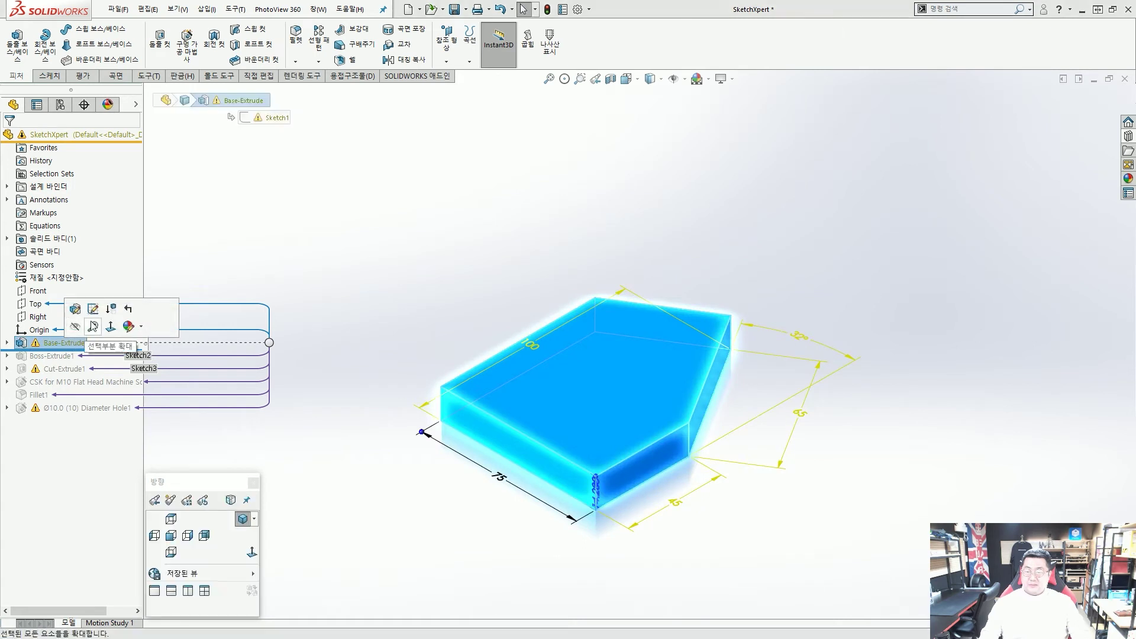
left_click(93, 308)
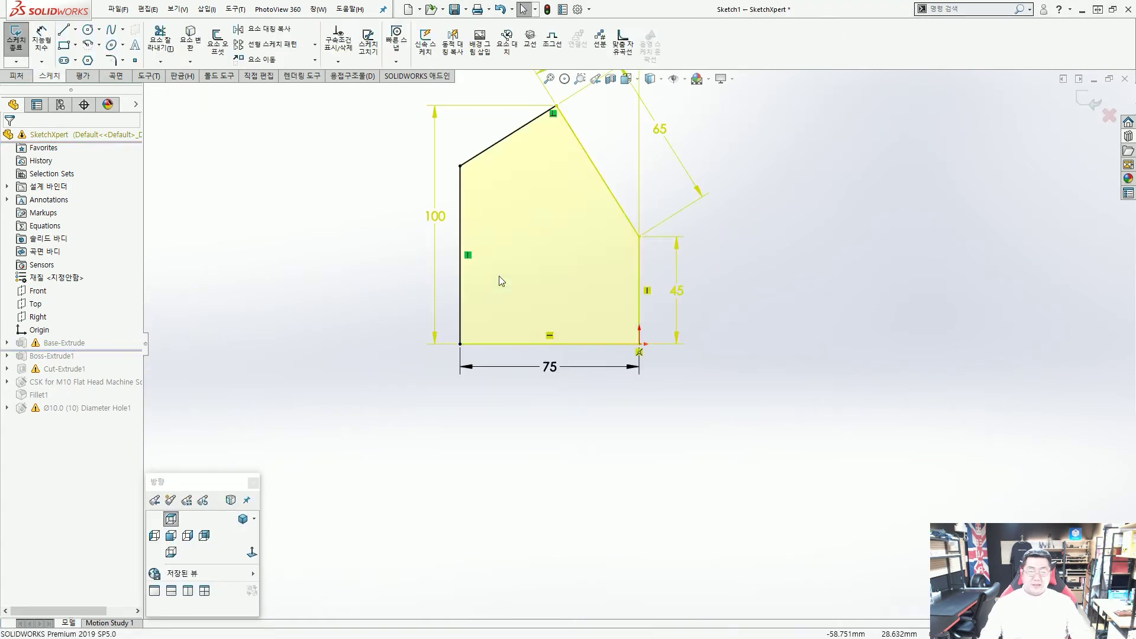
scroll(603, 272, "up", 2)
scroll(606, 272, "down", 3)
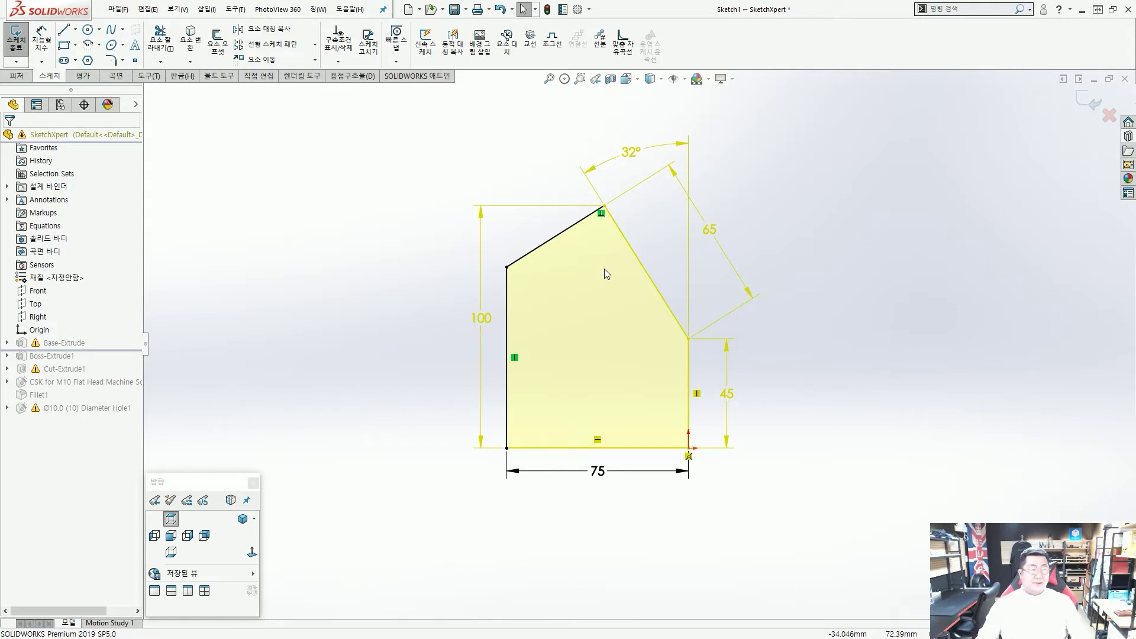
key("ctrl+2")
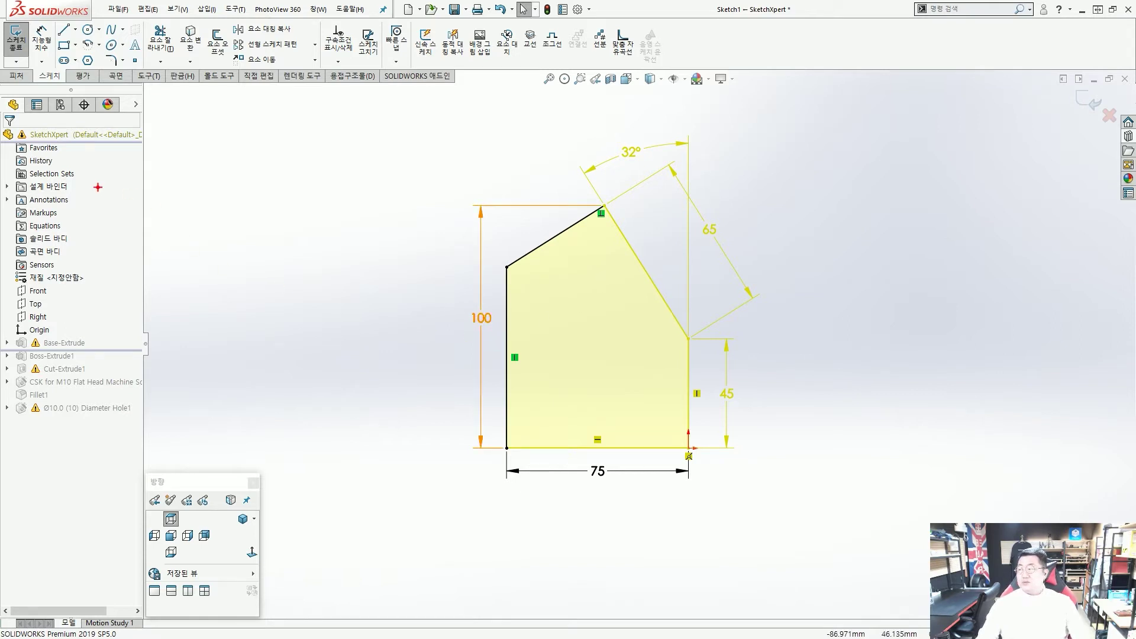
left_click_drag(94, 214, 79, 218)
key("Escape")
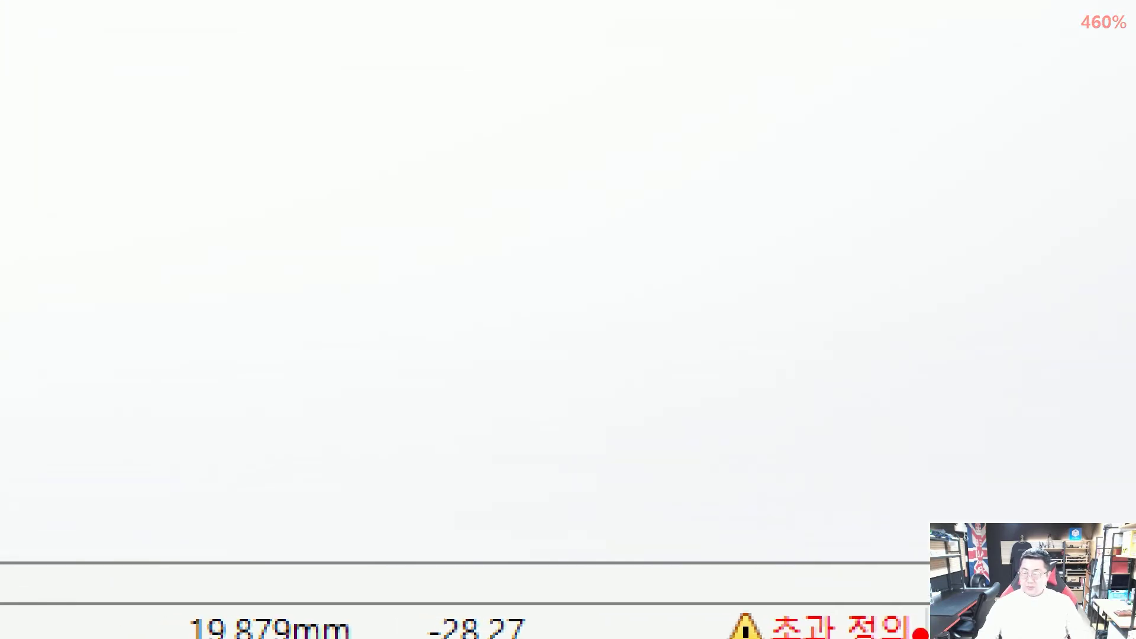
Start SketchXpert on the over-defined base sketch, run its diagnosis and inspect the horizontal relation in the first proposed solution.
mouse_move(714, 571)
left_mouse_down("ctrl")
mouse_move(764, 615)
mouse_move(955, 637)
left_mouse_up("ctrl")
left_click_drag(869, 417, 846, 568, "ctrl+shift")
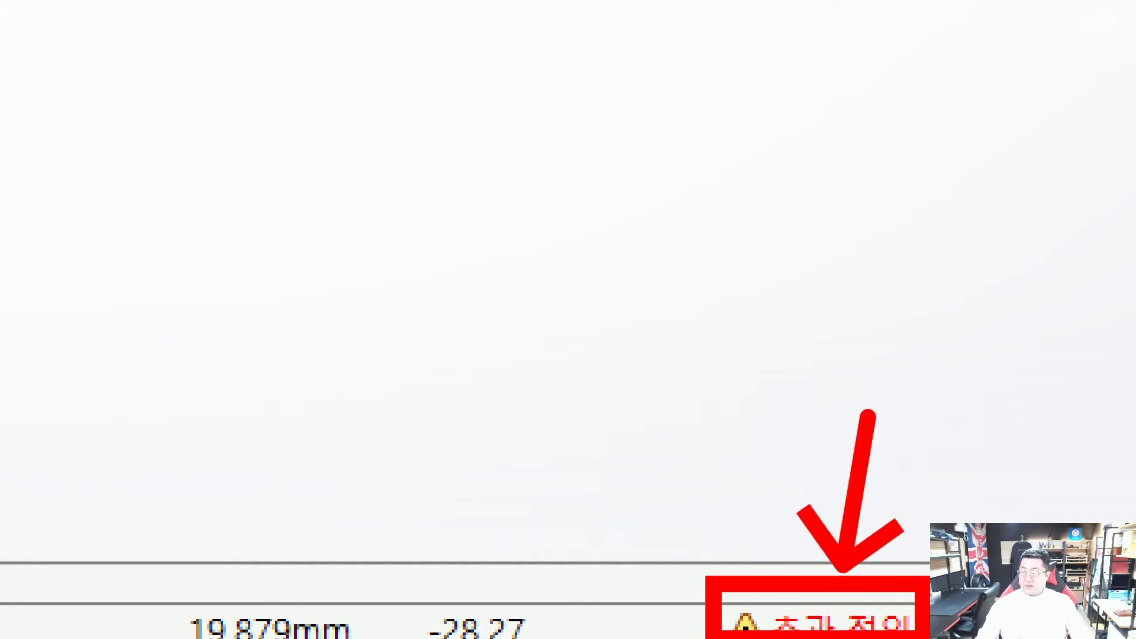
key("Escape")
left_click(982, 633)
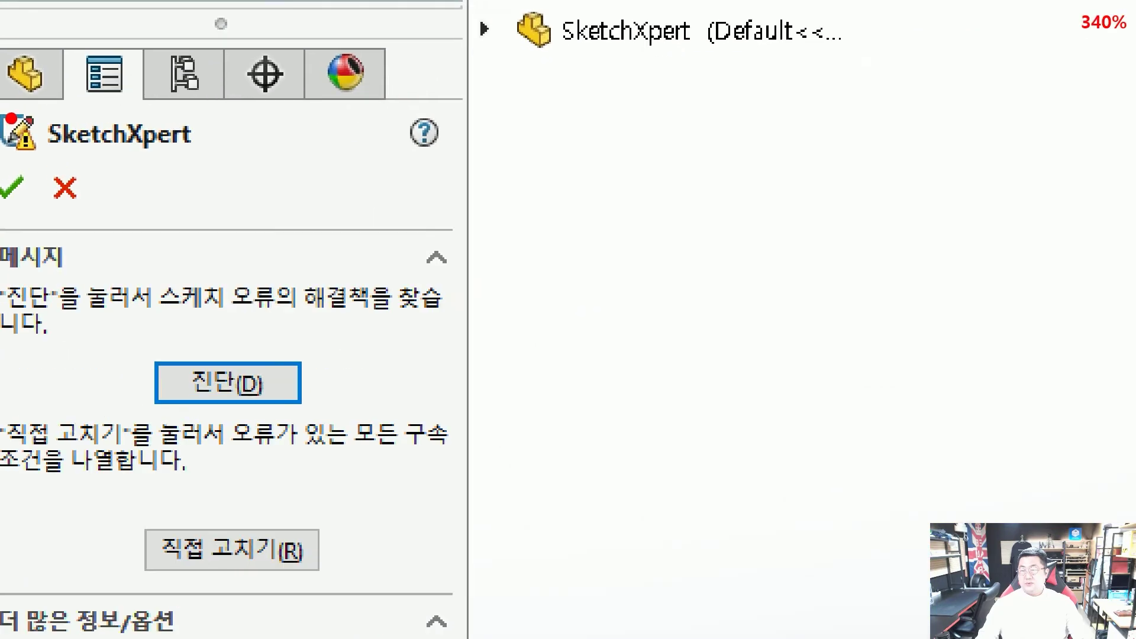
left_click_drag(22, 108, 116, 145, "ctrl")
left_click_drag(383, 184, 229, 153, "ctrl+shift")
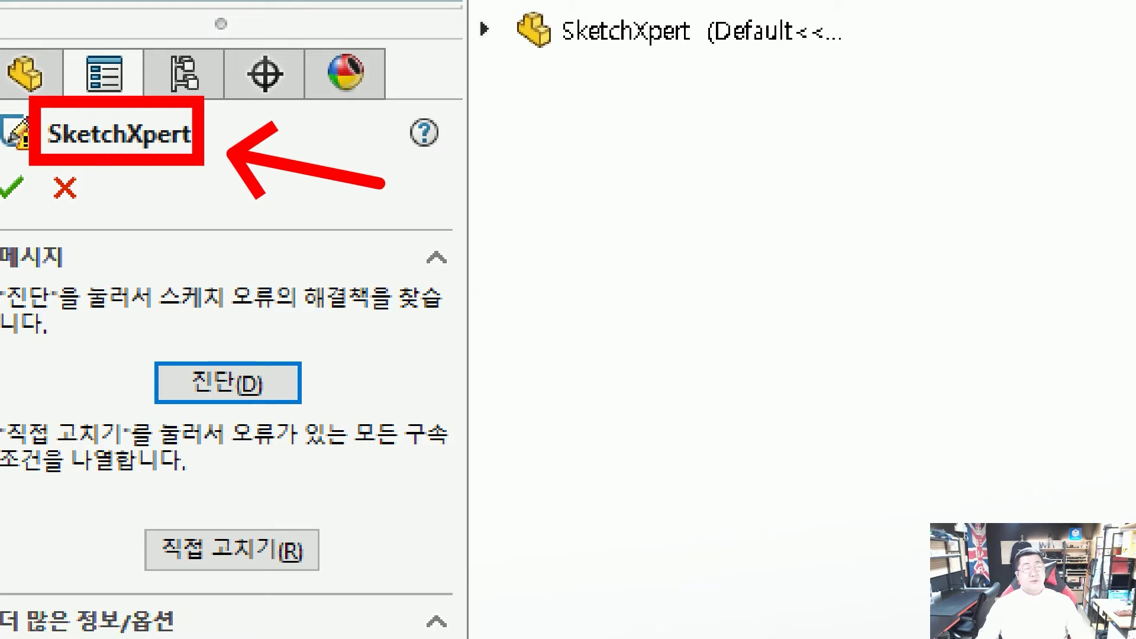
key("Escape")
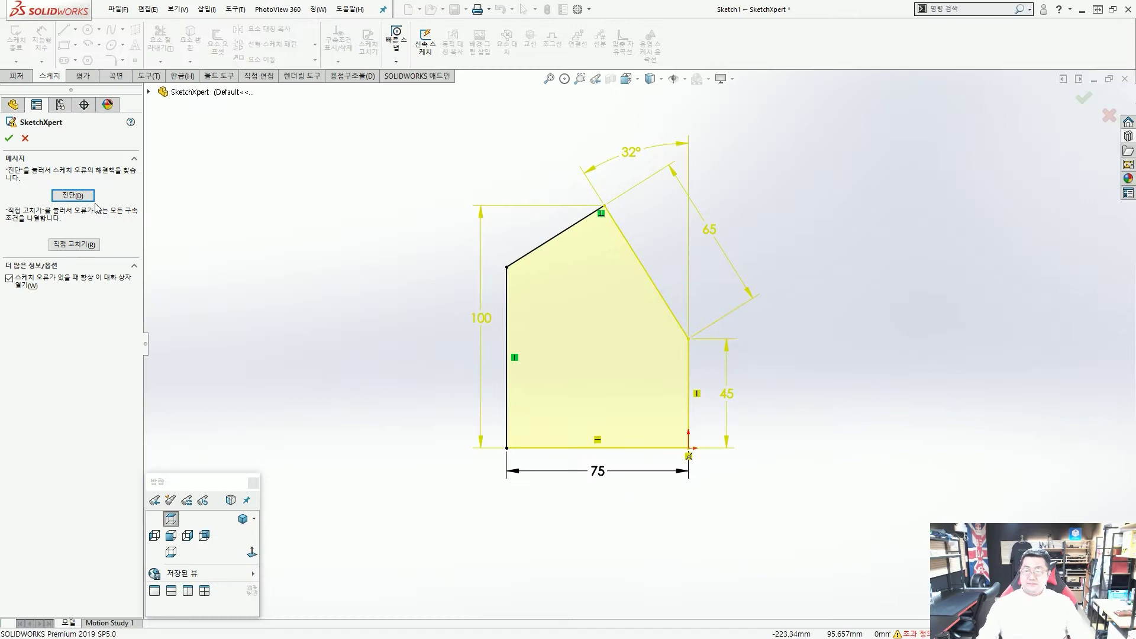
left_click(94, 200)
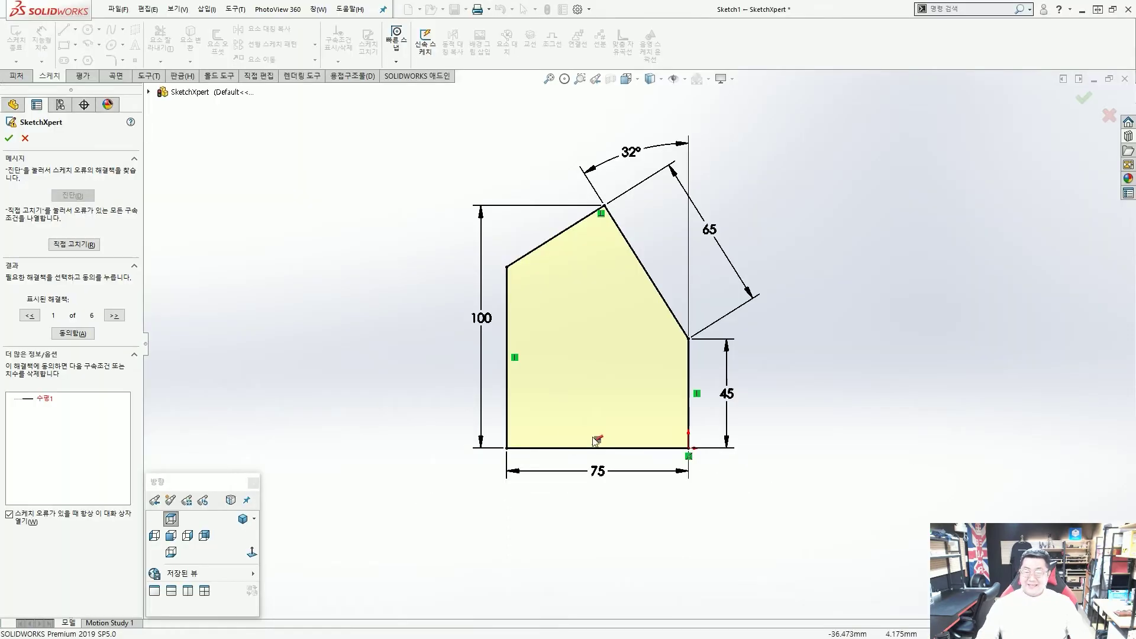
left_click(52, 400)
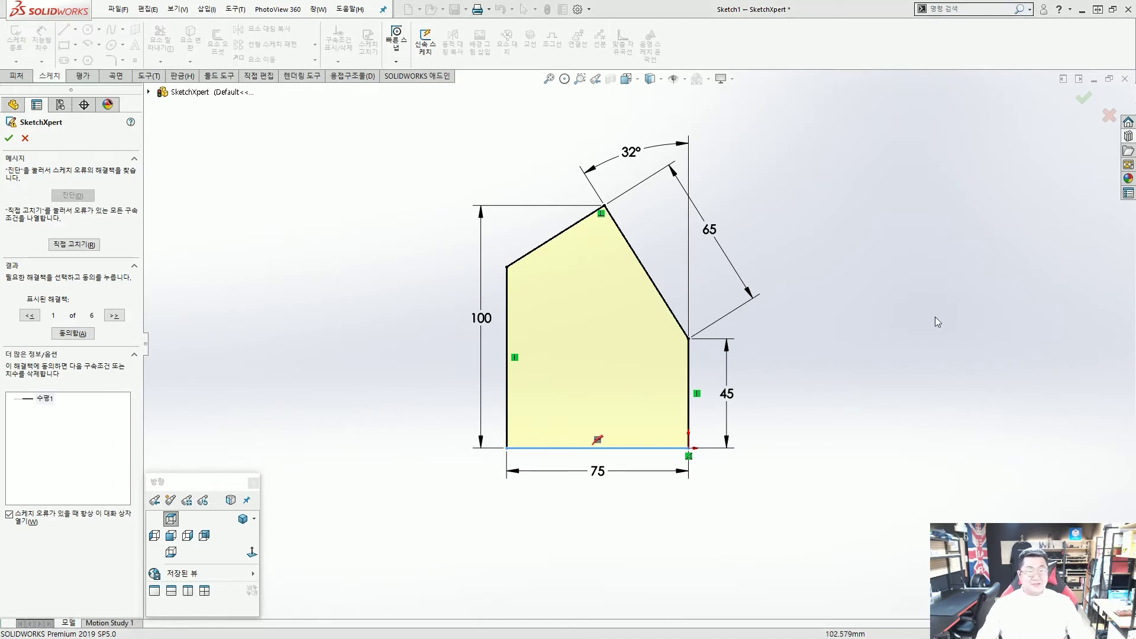
left_click(896, 290)
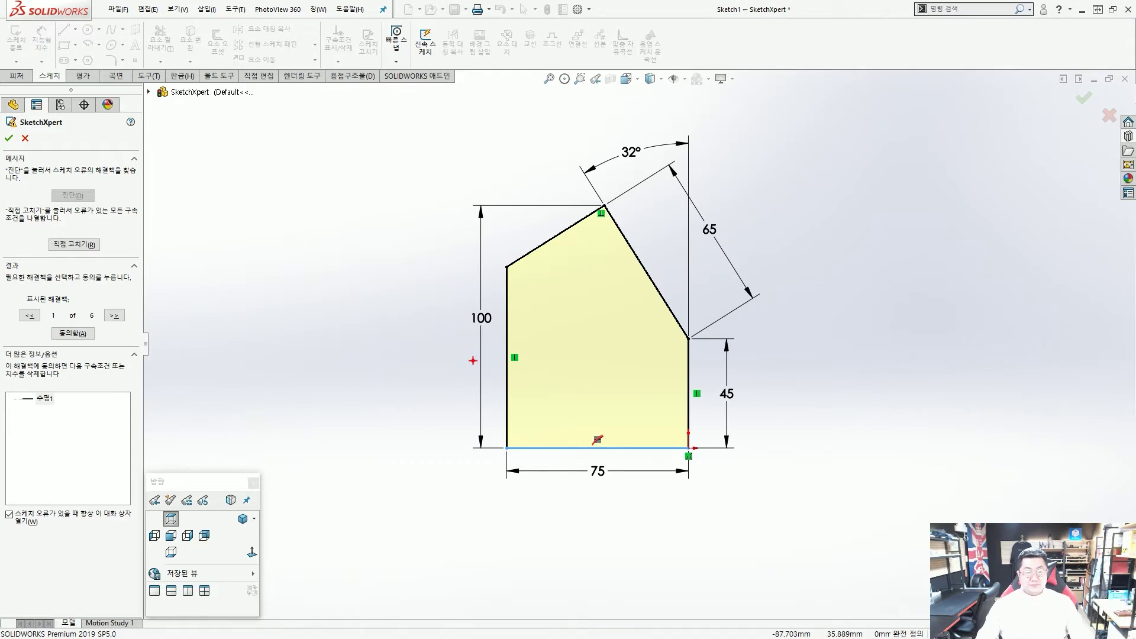
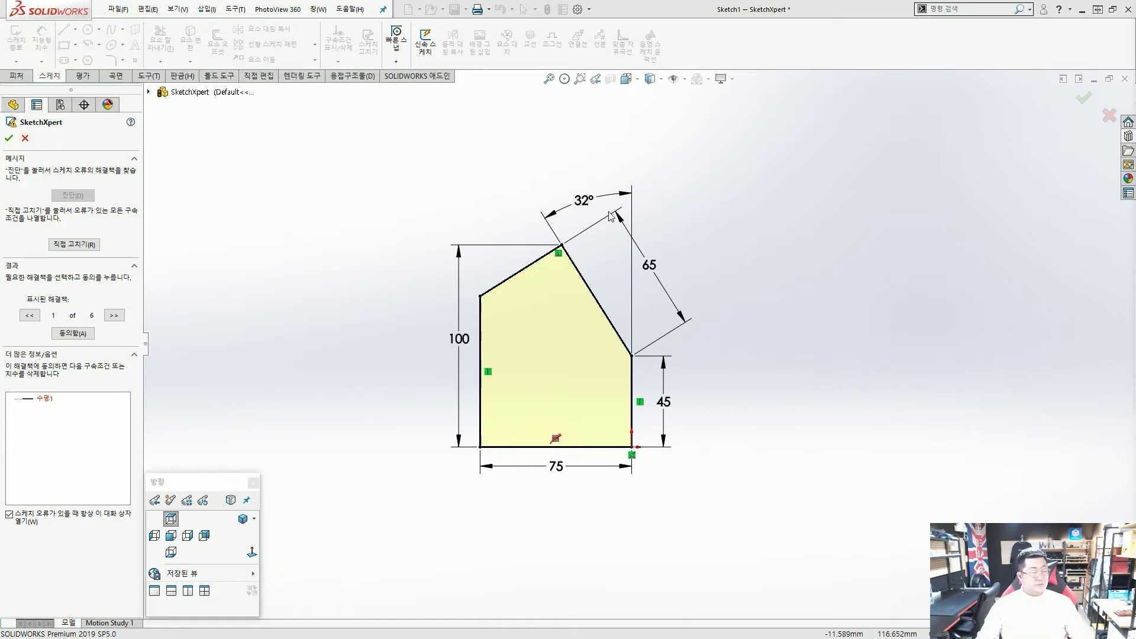
Accept the SketchXpert solution that deletes the 65 dimension of the slanted edge, and rebuild the part out of the sketch.
left_click(113, 316)
left_click(114, 317)
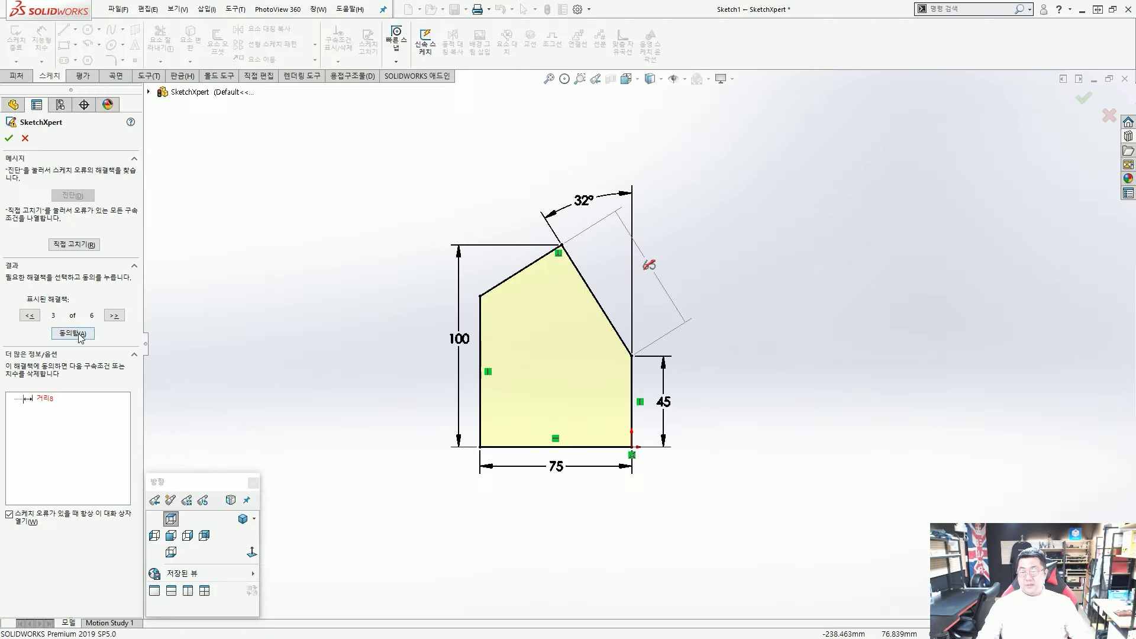
left_click(73, 333)
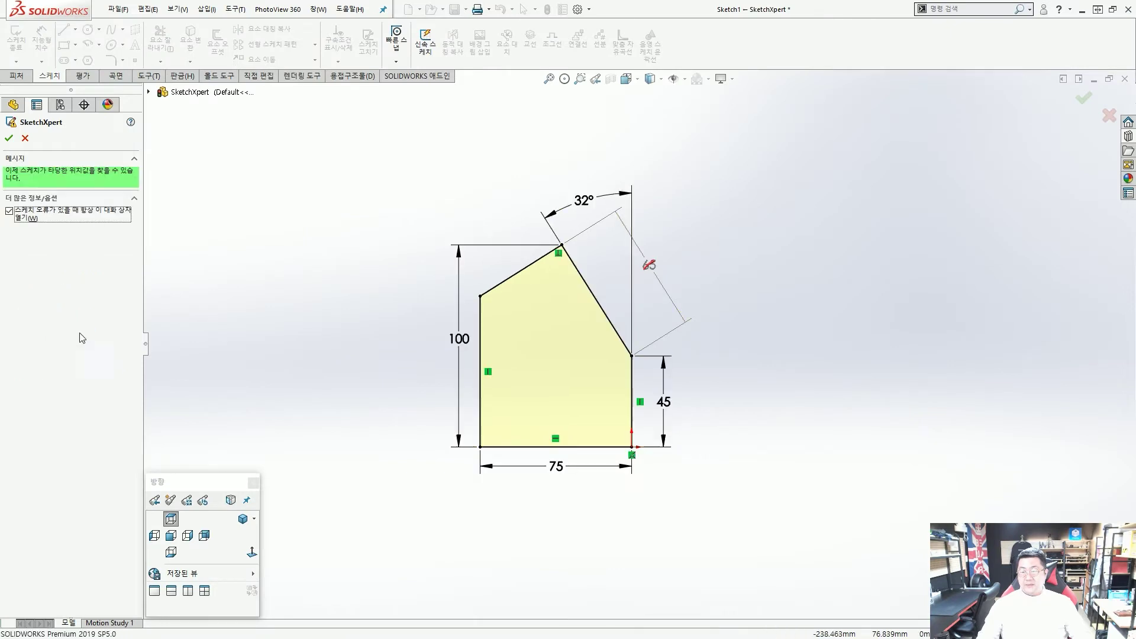
left_click(9, 138)
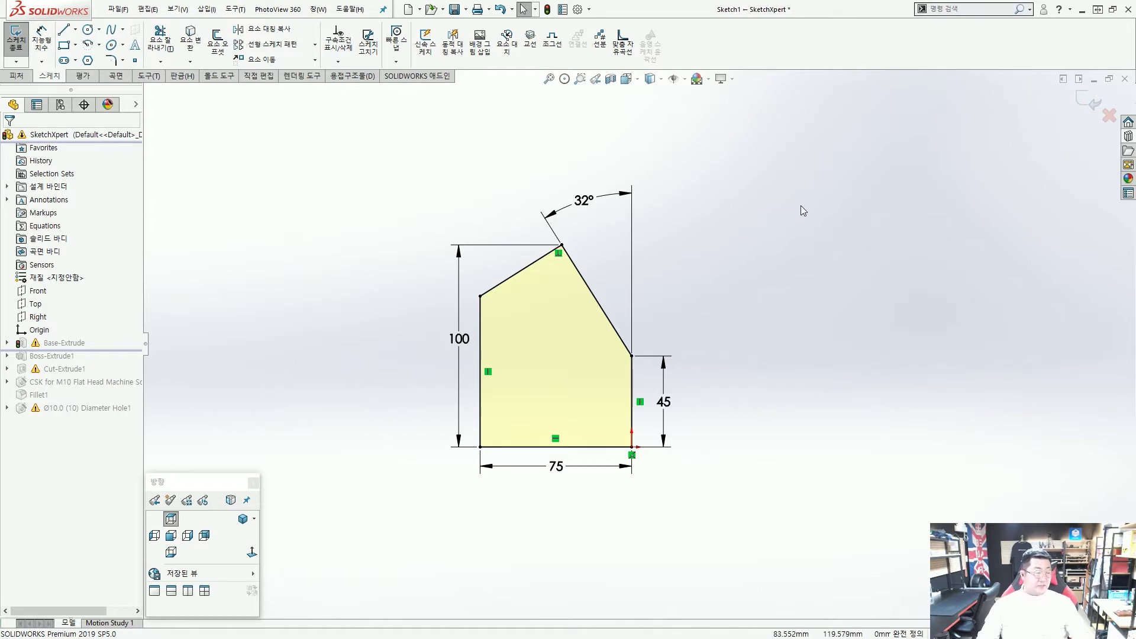
key("ctrl+b")
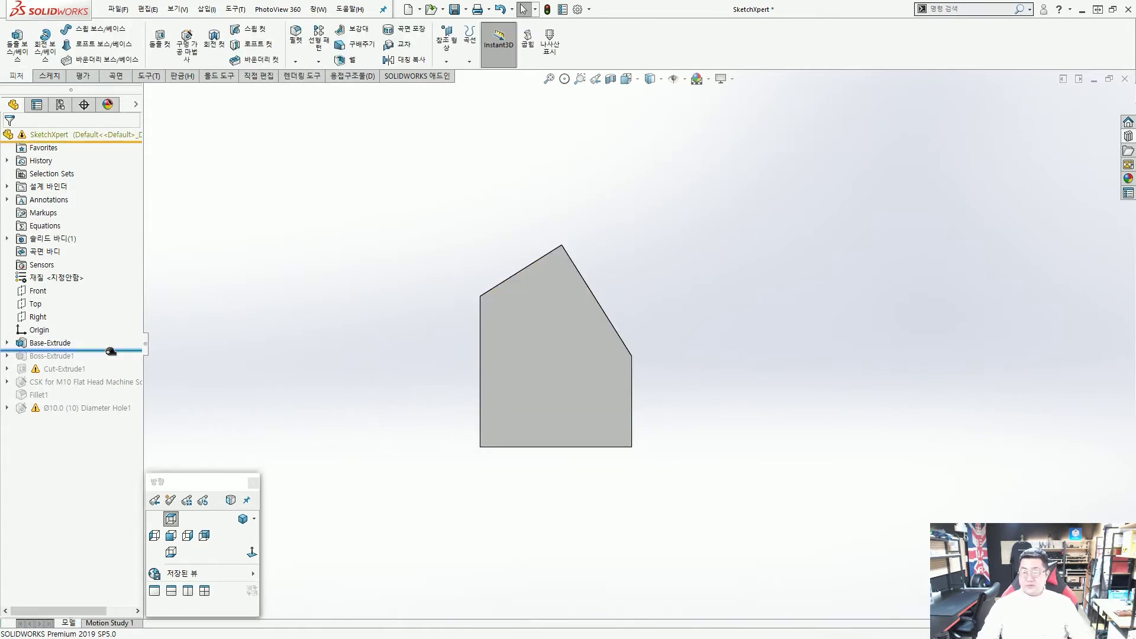
Roll the model forward to just after Cut-Extrude1.
left_click_drag(108, 350, 105, 370)
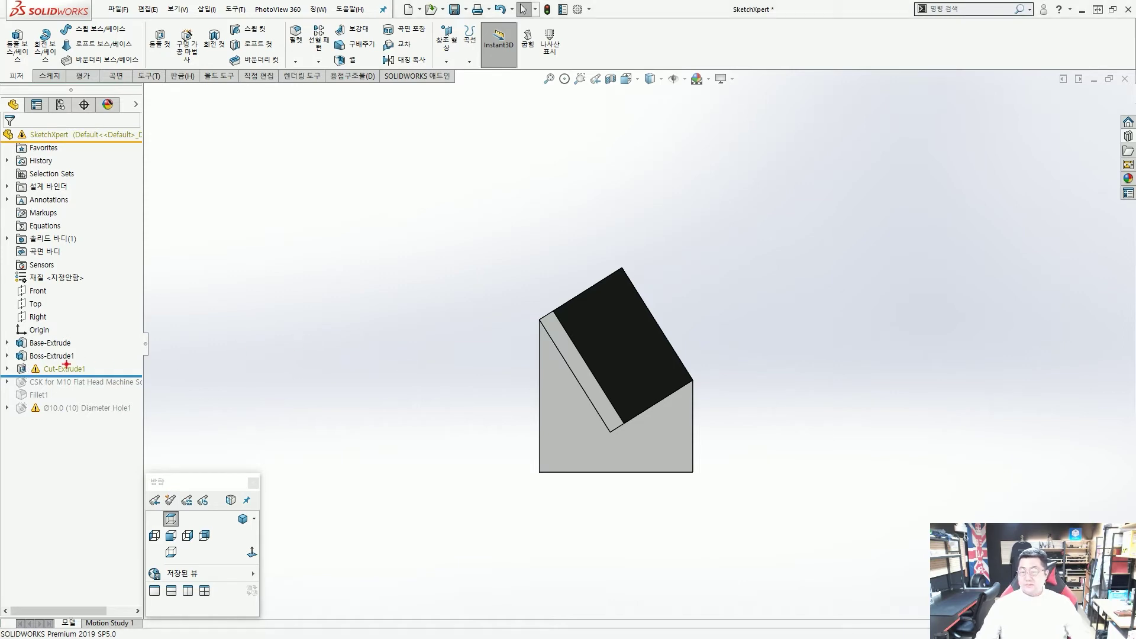
scroll(24, 362, "up", 3)
left_click_drag(24, 359, 145, 388)
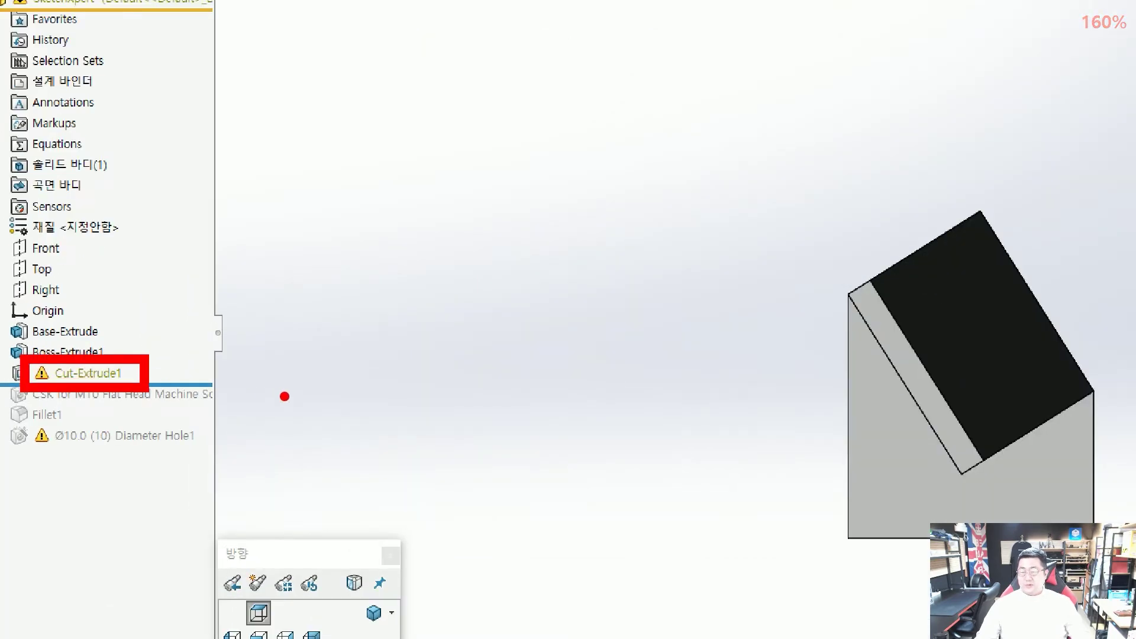
left_click_drag(283, 396, 165, 377)
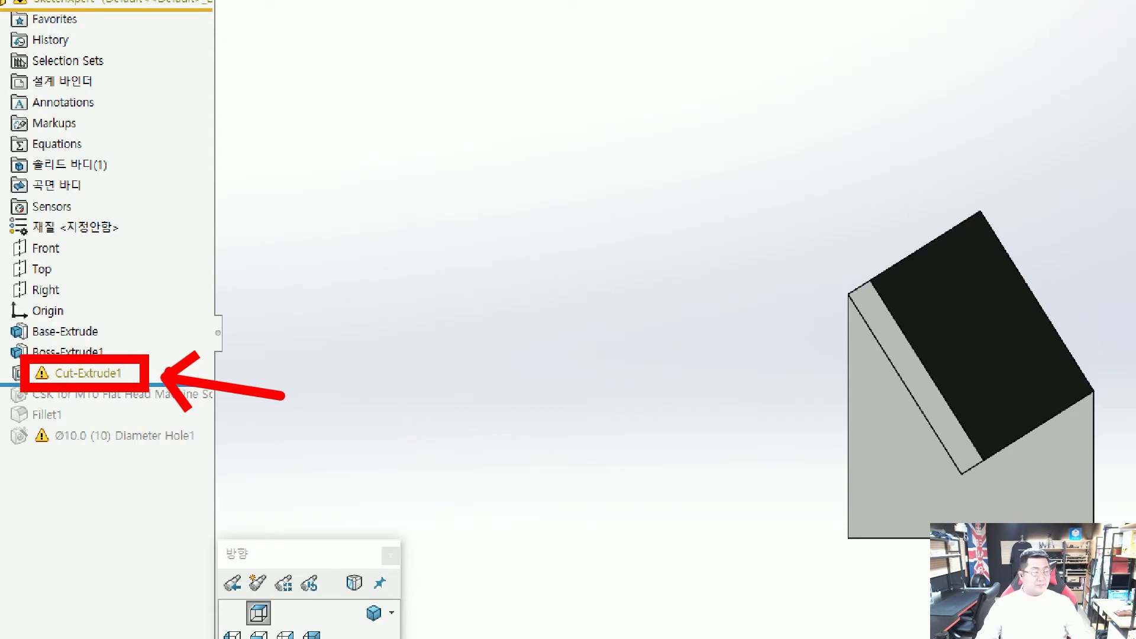
key("Escape")
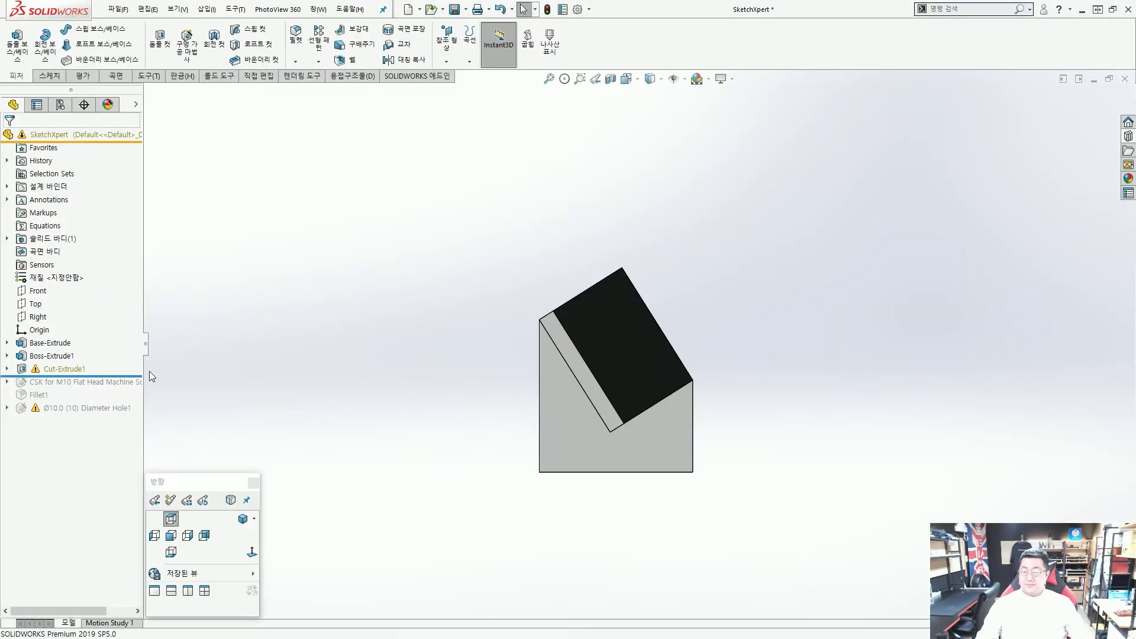
Review what is wrong with the Cut-Extrude1 feature and close the error list.
right_click(65, 371)
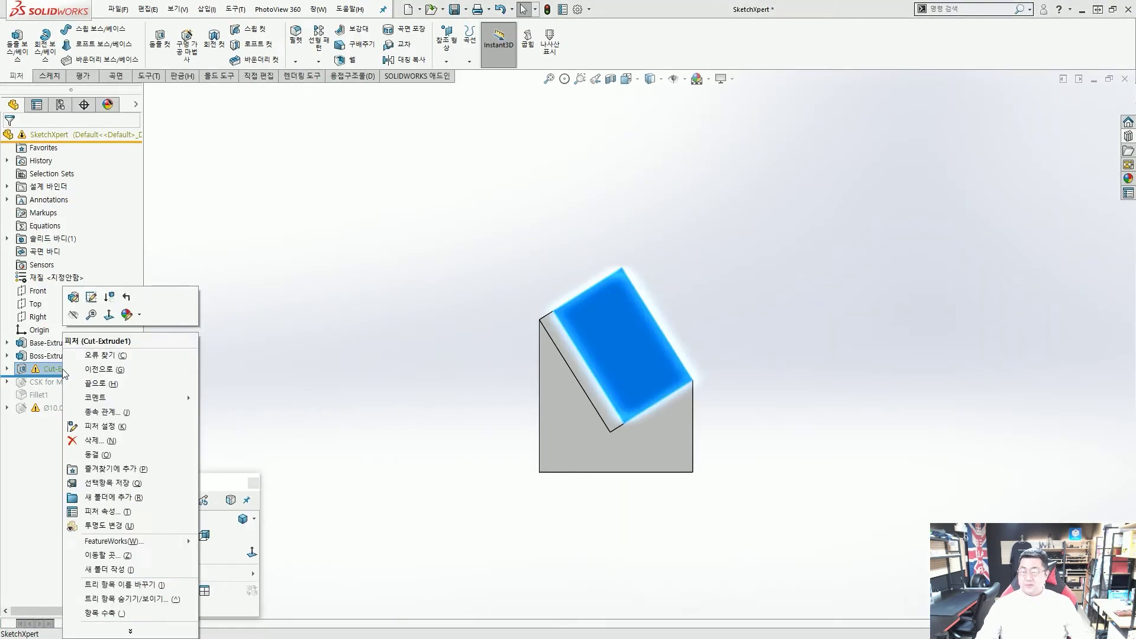
left_click(118, 356)
key("ctrl+2")
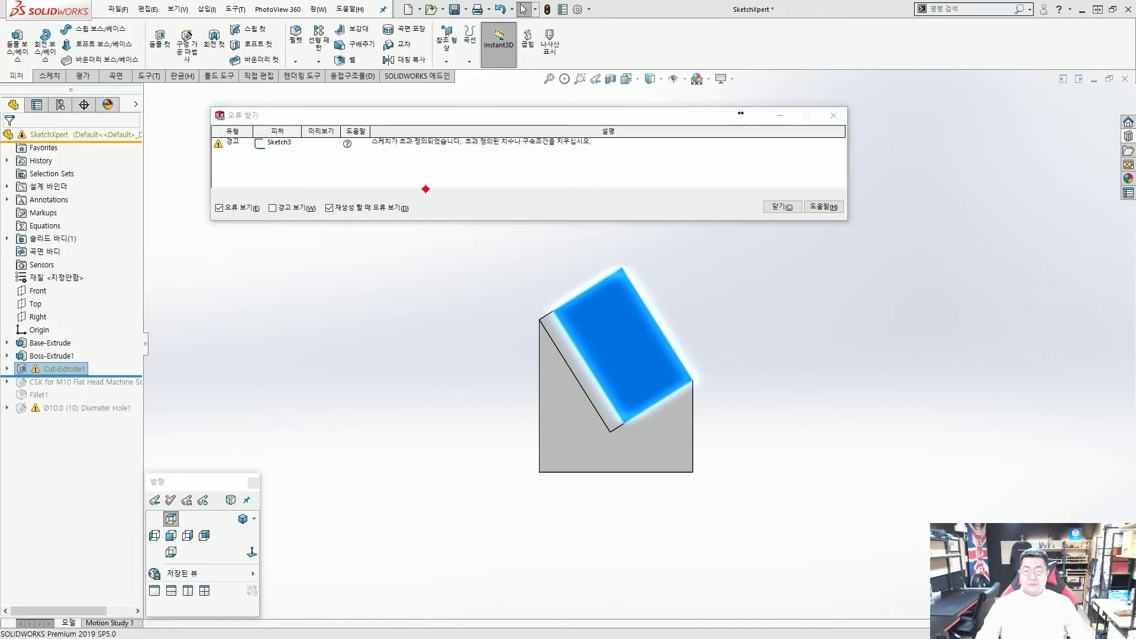
scroll(390, 134, "up", 3)
mouse_move(332, 115)
left_mouse_down("ctrl")
mouse_move(623, 170)
mouse_move(736, 176)
left_mouse_up("ctrl")
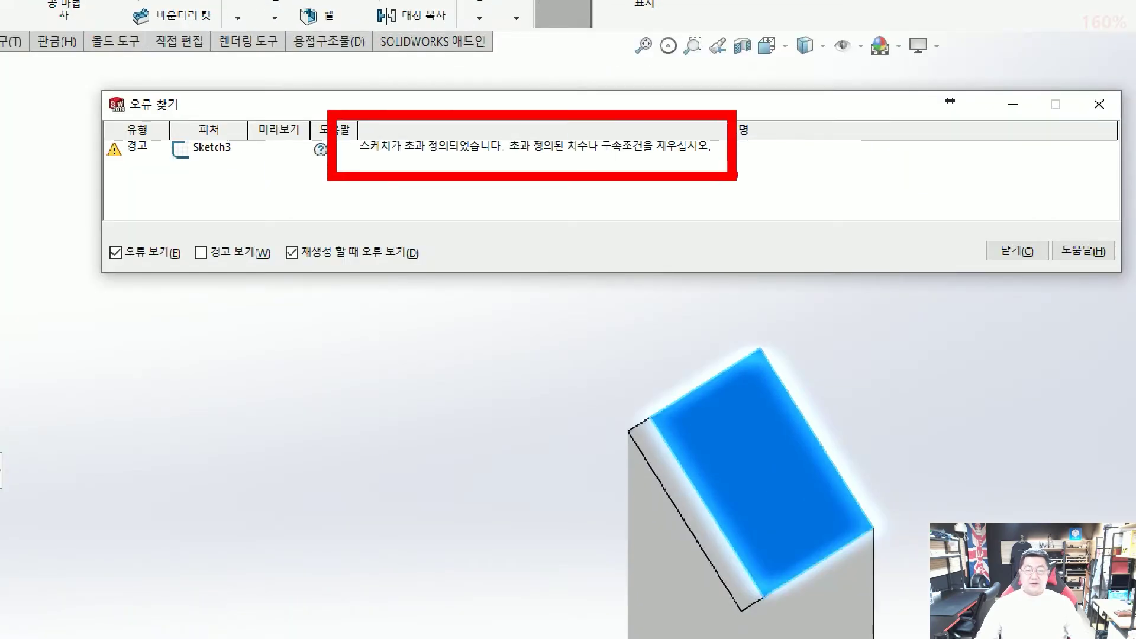
left_click_drag(503, 160, 646, 164)
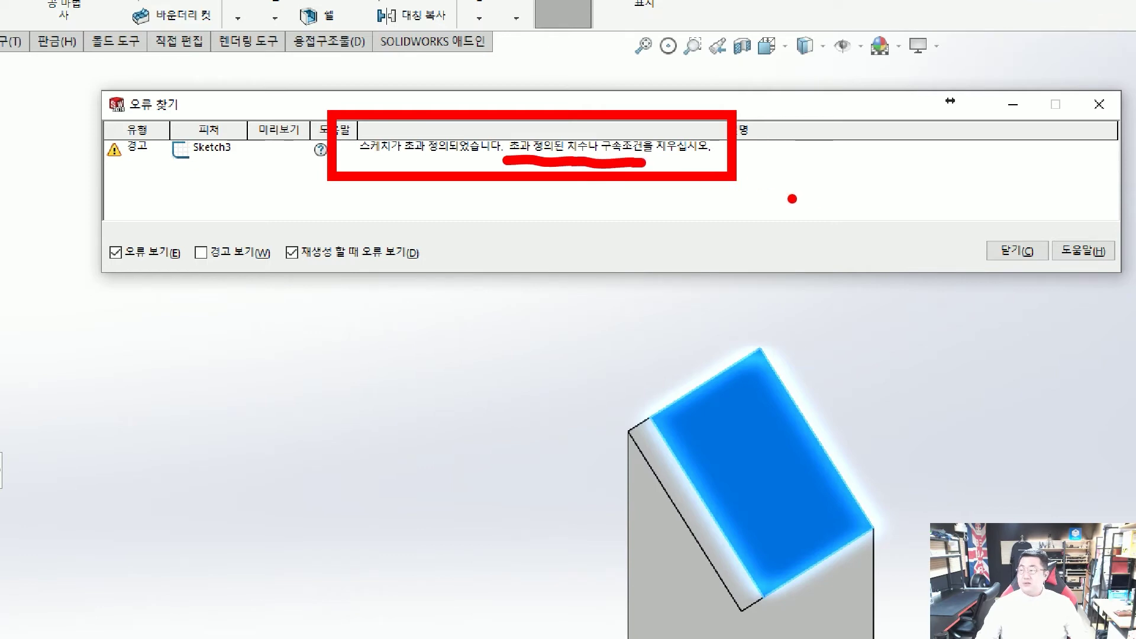
left_click_drag(780, 188, 859, 237)
left_click_drag(791, 220, 838, 187)
key("Escape")
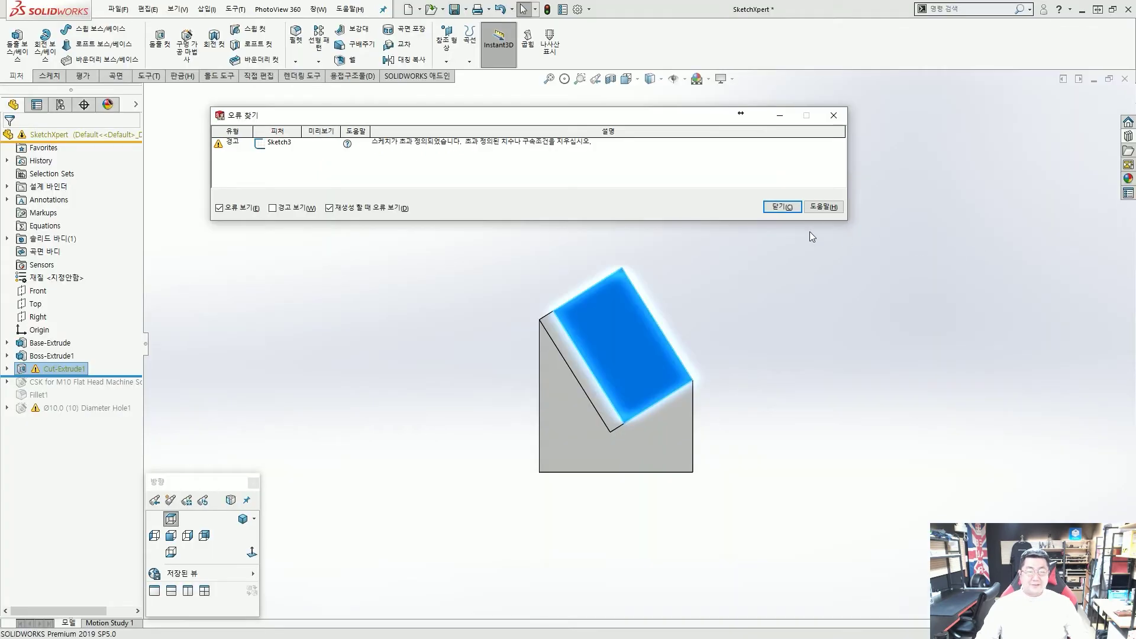
left_click(782, 207)
left_click(355, 294)
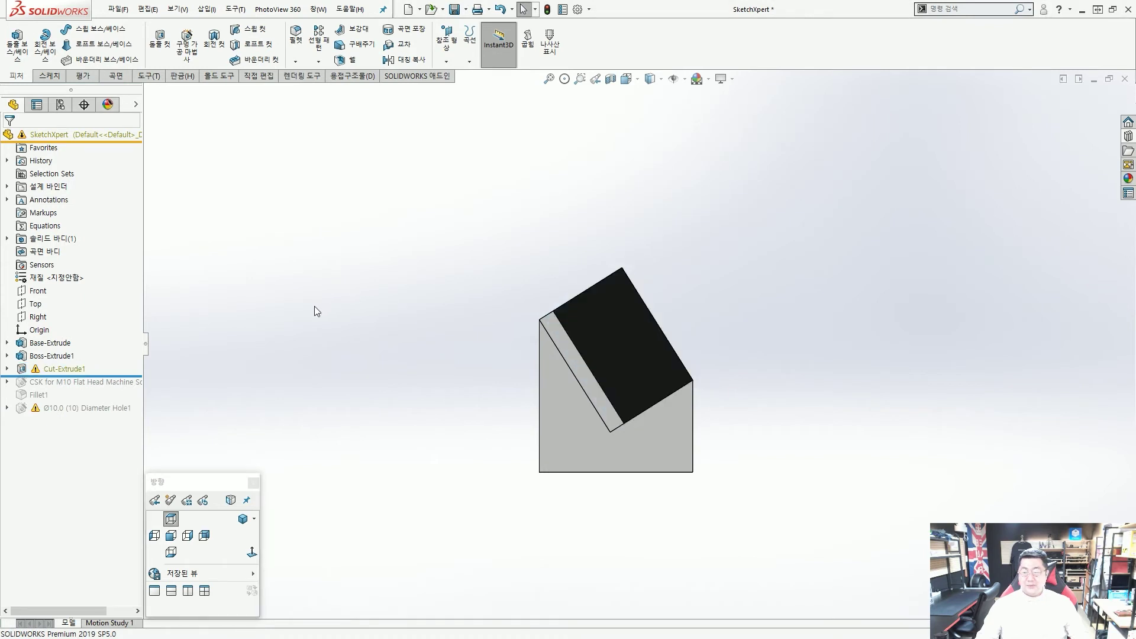
Open Cut-Extrude1's sketch for editing and run the SketchXpert diagnosis on it.
left_click(64, 370)
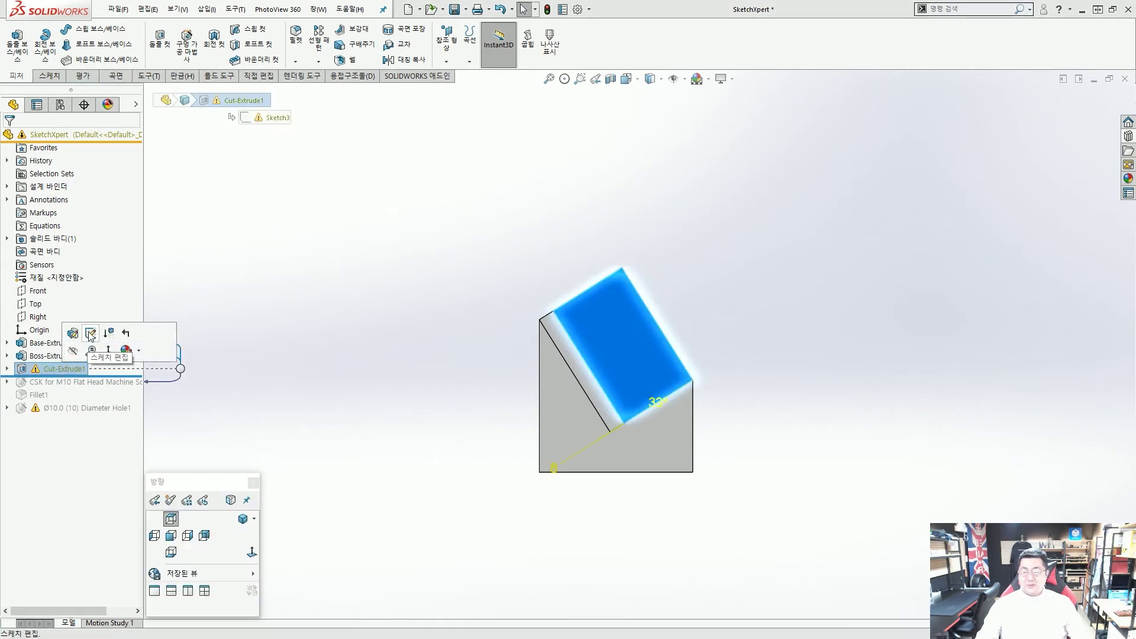
left_click(90, 334)
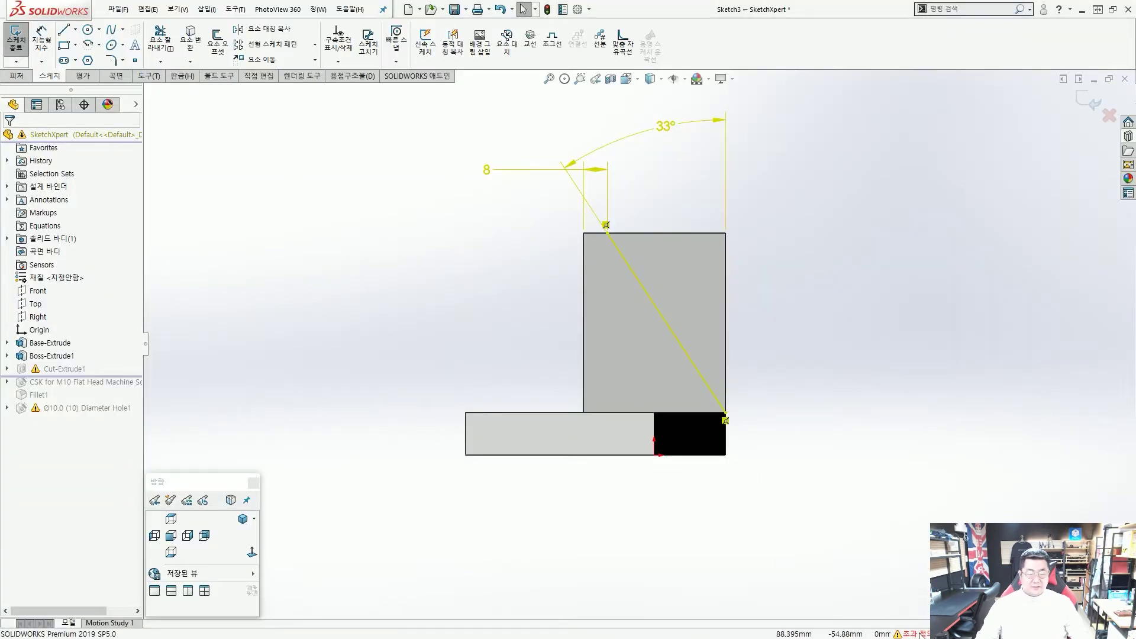
left_click(907, 629)
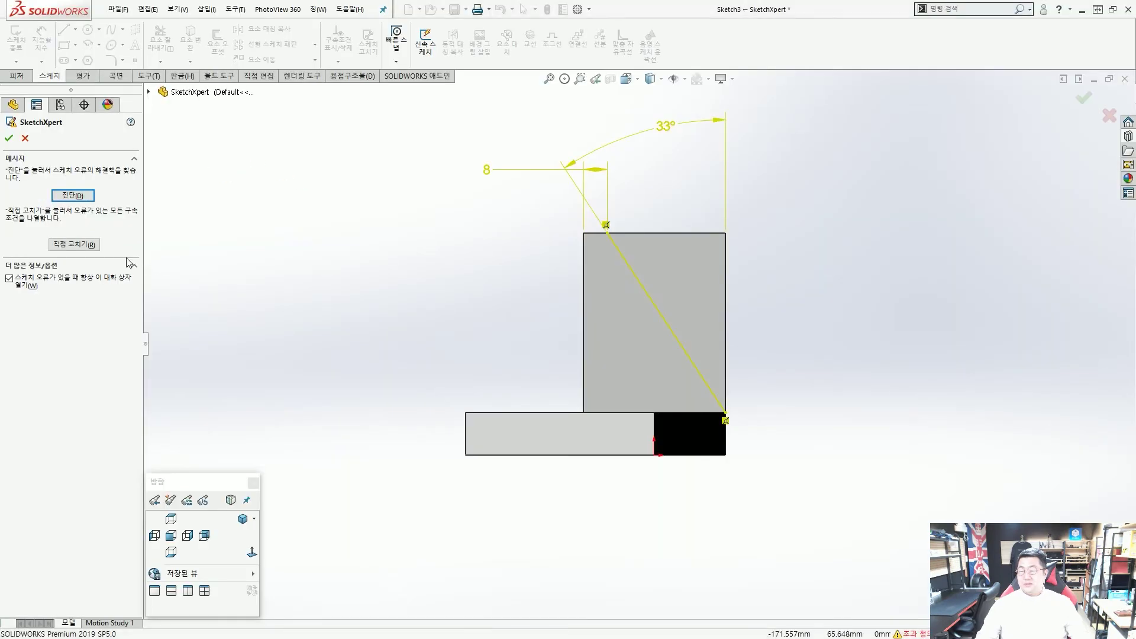
left_click(73, 196)
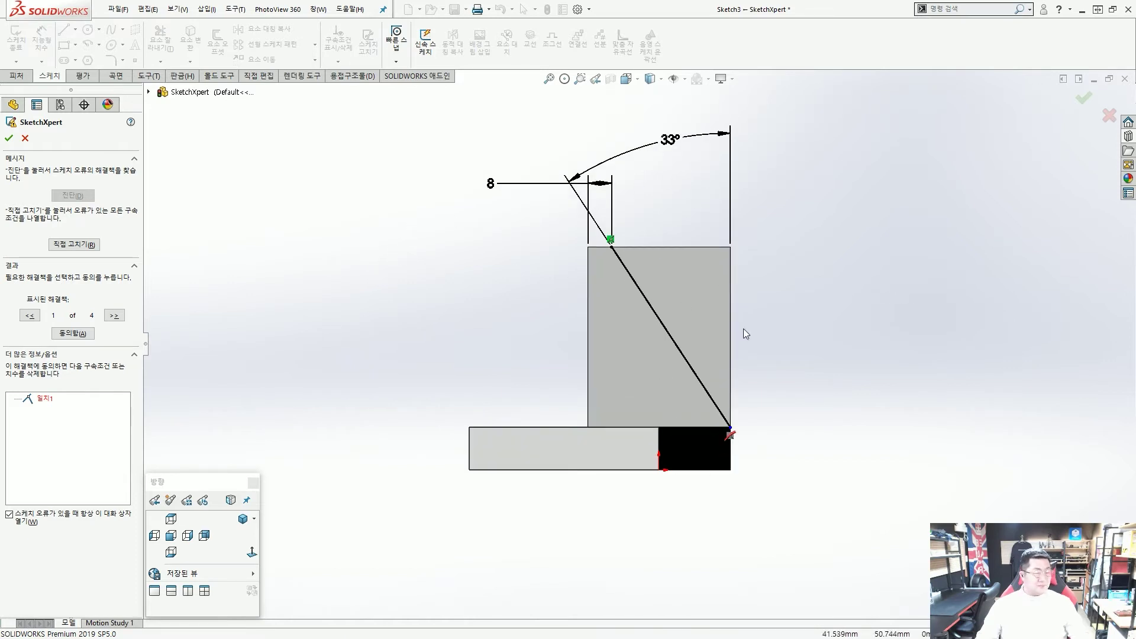
Accept the SketchXpert solution that deletes the 33° angle dimension, and rebuild the part out of the sketch.
left_click(114, 316)
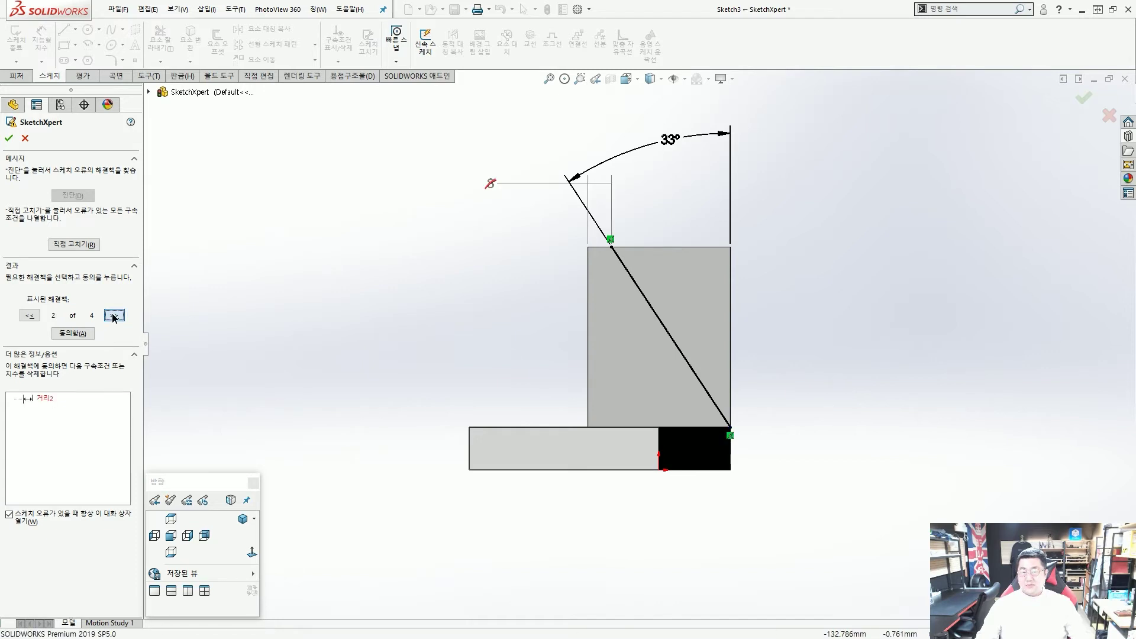
left_click(114, 316)
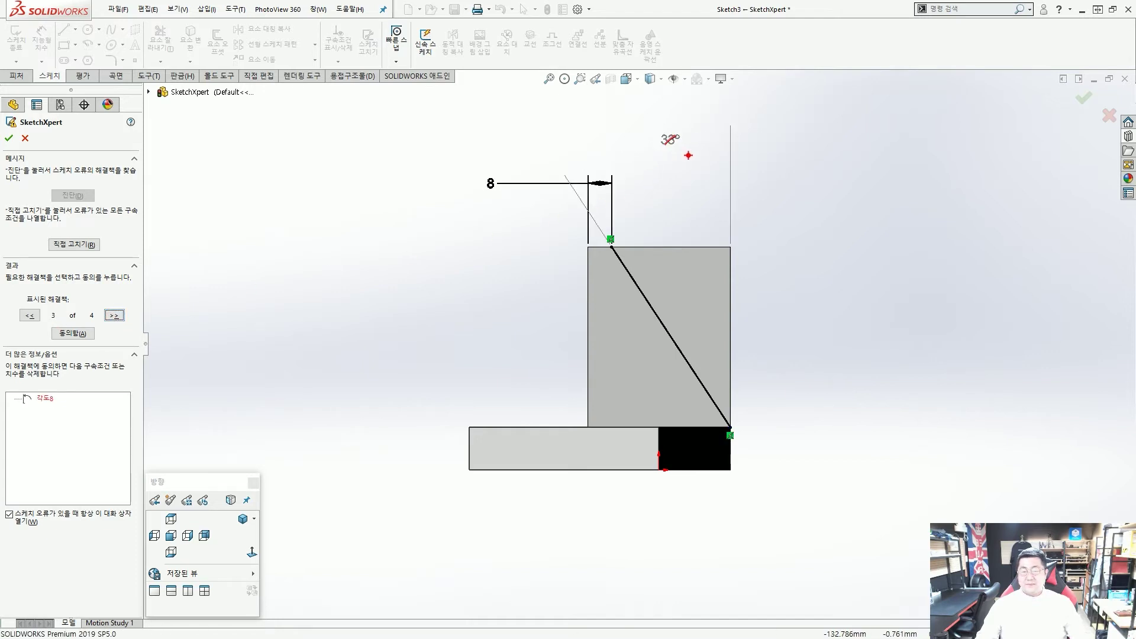
mouse_move(690, 164)
left_mouse_down()
mouse_move(698, 125)
mouse_move(729, 171)
left_mouse_up()
key("Escape")
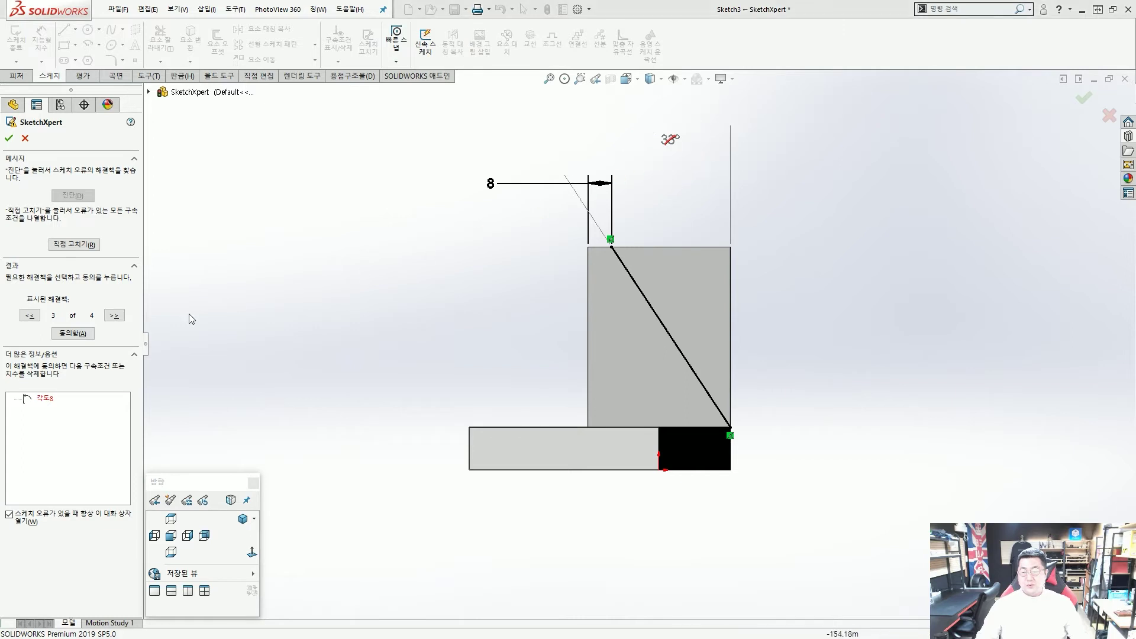
left_click(82, 335)
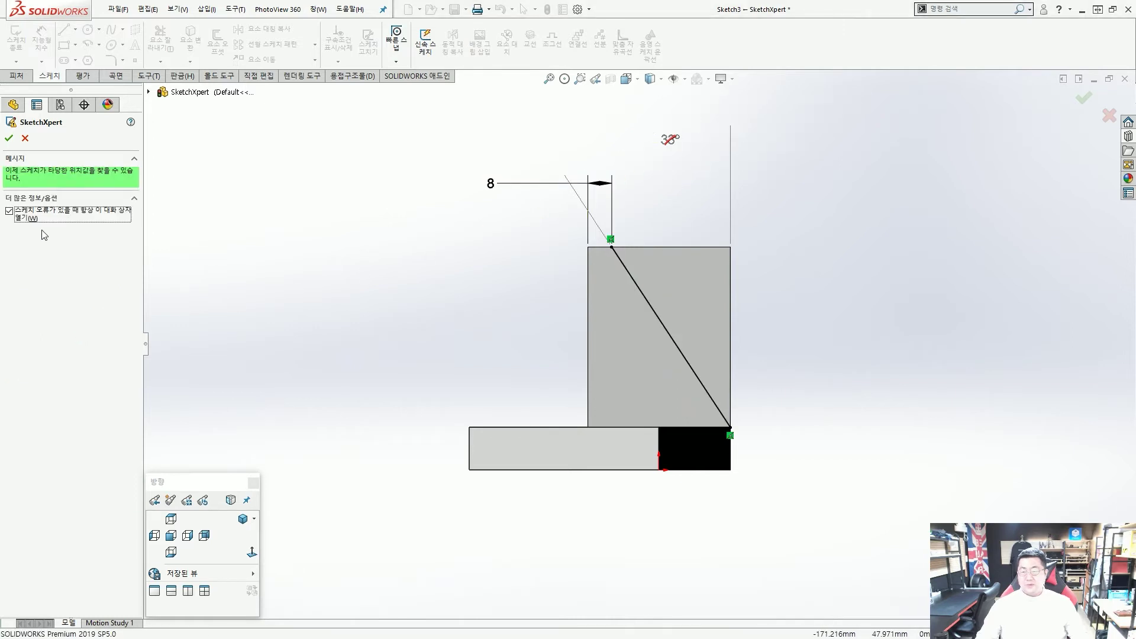
left_click(9, 138)
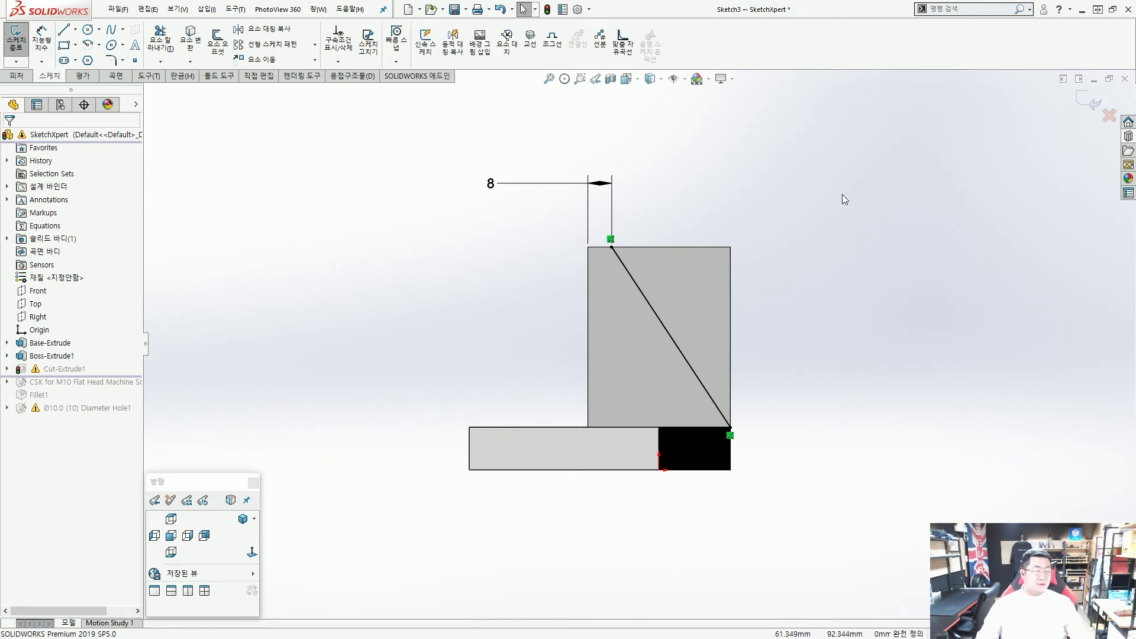
key("ctrl+b")
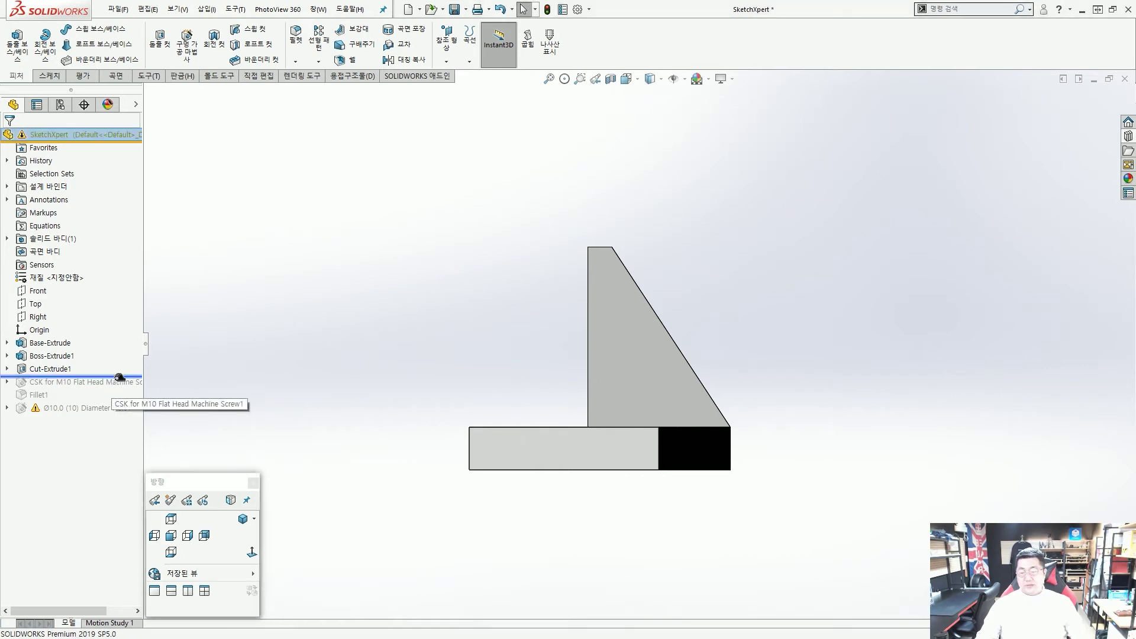
Roll the model forward past the last feature and expand the Ø10.0 (10) Diameter Hole1 feature to list its sketches.
left_click_drag(116, 377, 109, 413)
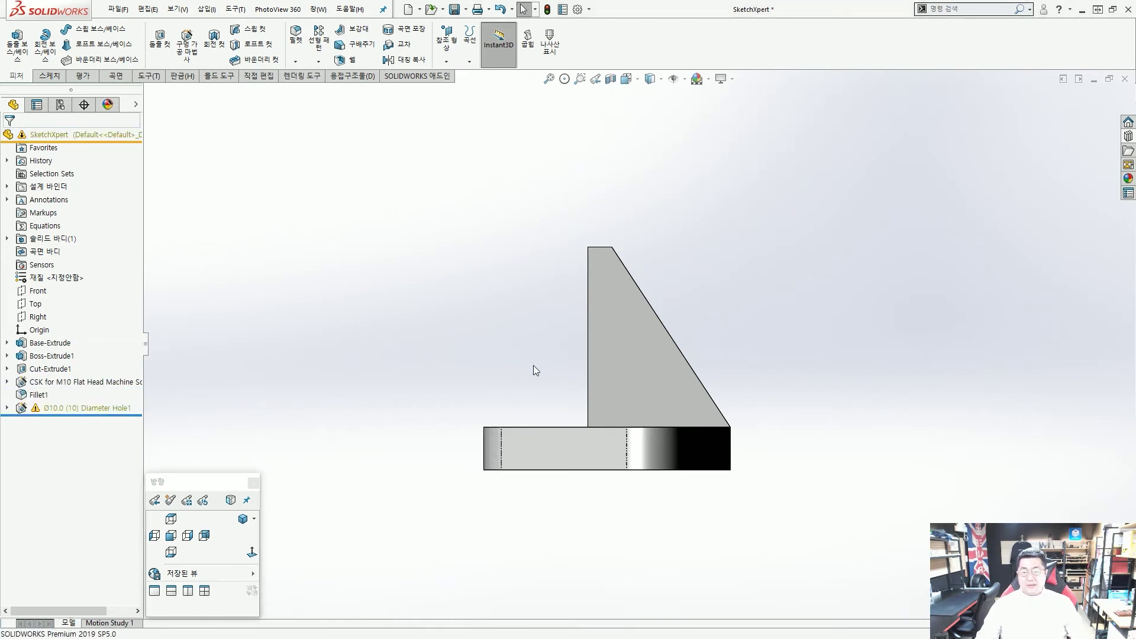
middle_click_drag(565, 417, 586, 294)
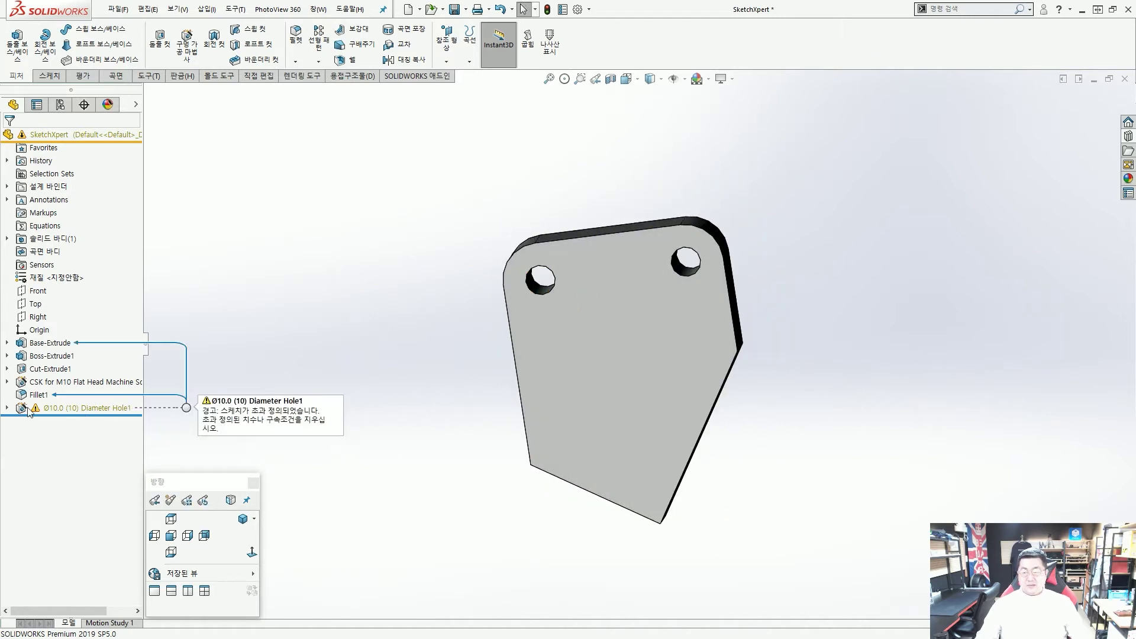
left_click(7, 408)
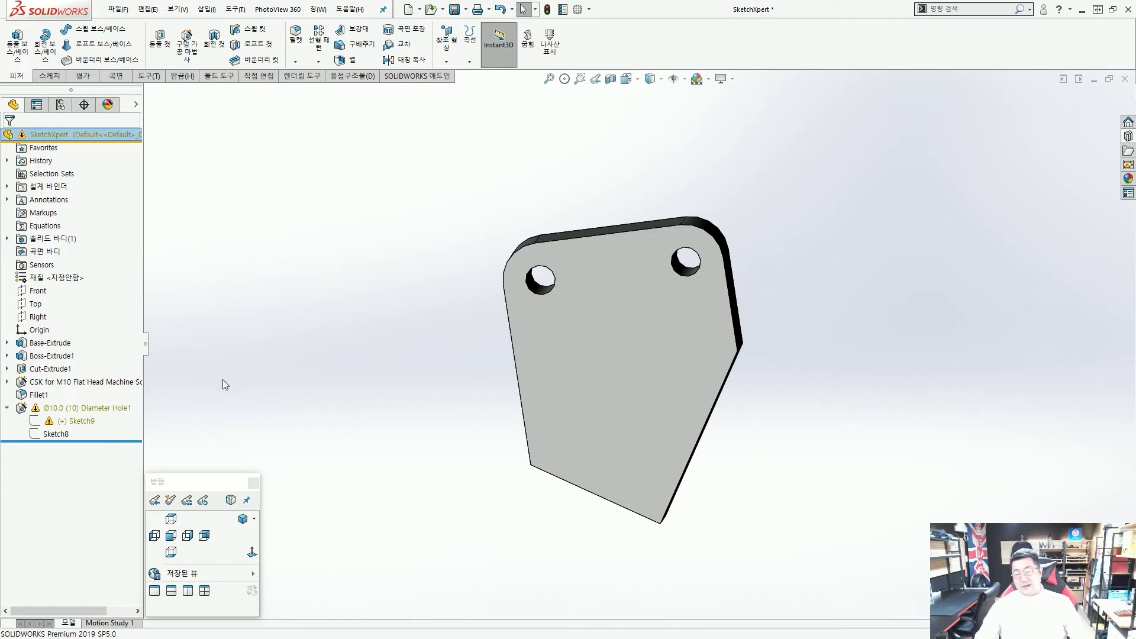
middle_click_drag(320, 405, 385, 327)
left_click(82, 408)
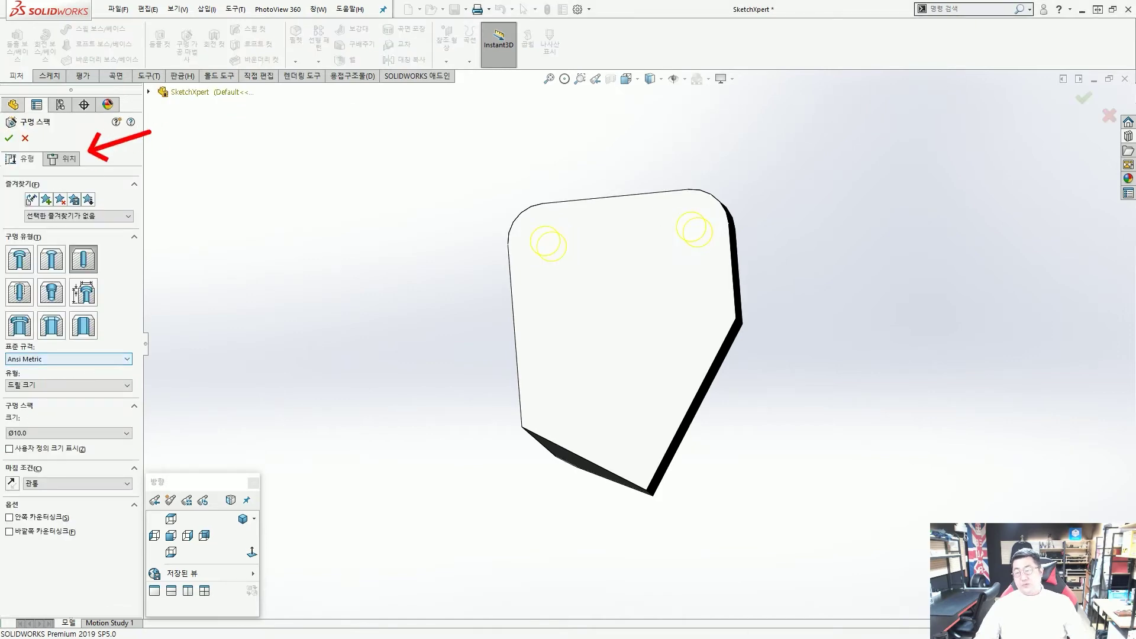
left_click(68, 159)
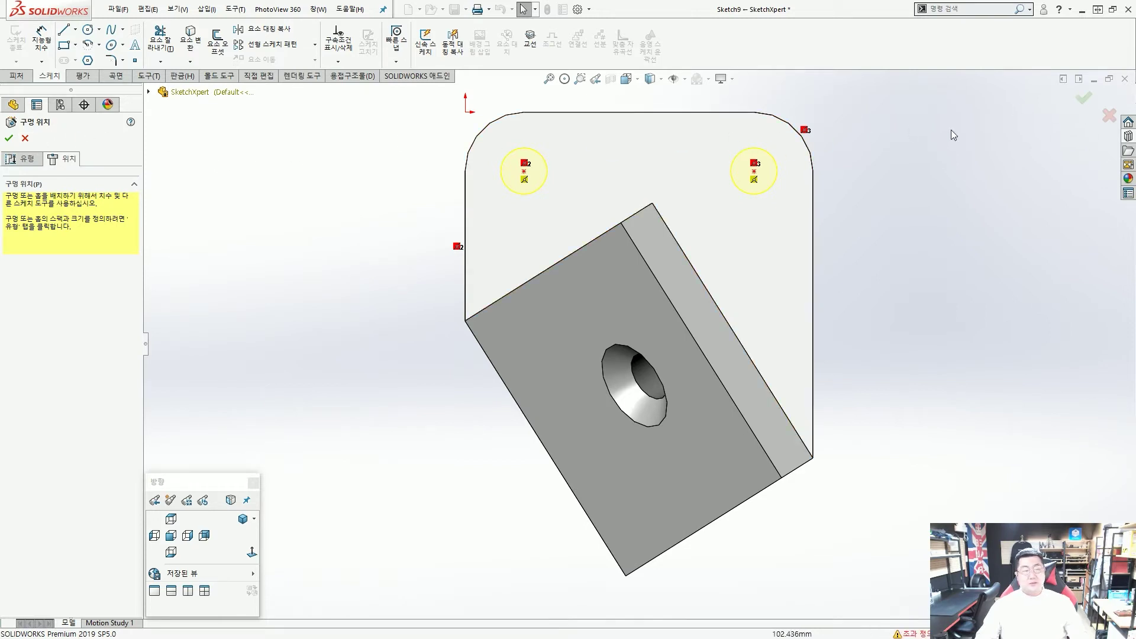
left_click_drag(1104, 134, 1080, 128)
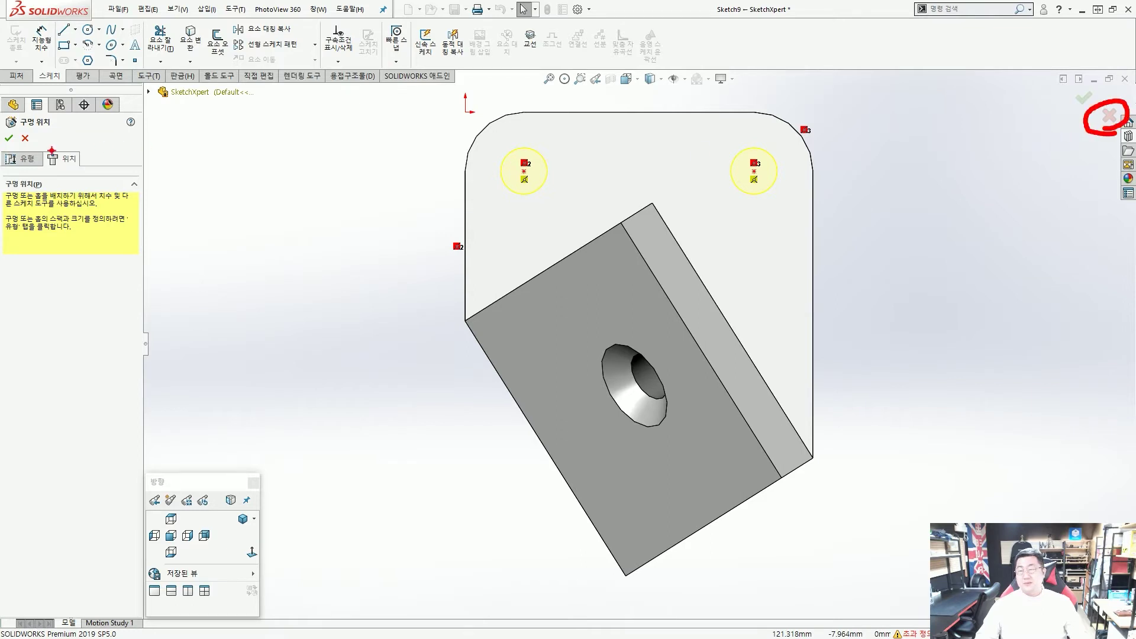
left_click_drag(30, 152, 37, 147)
key("Escape")
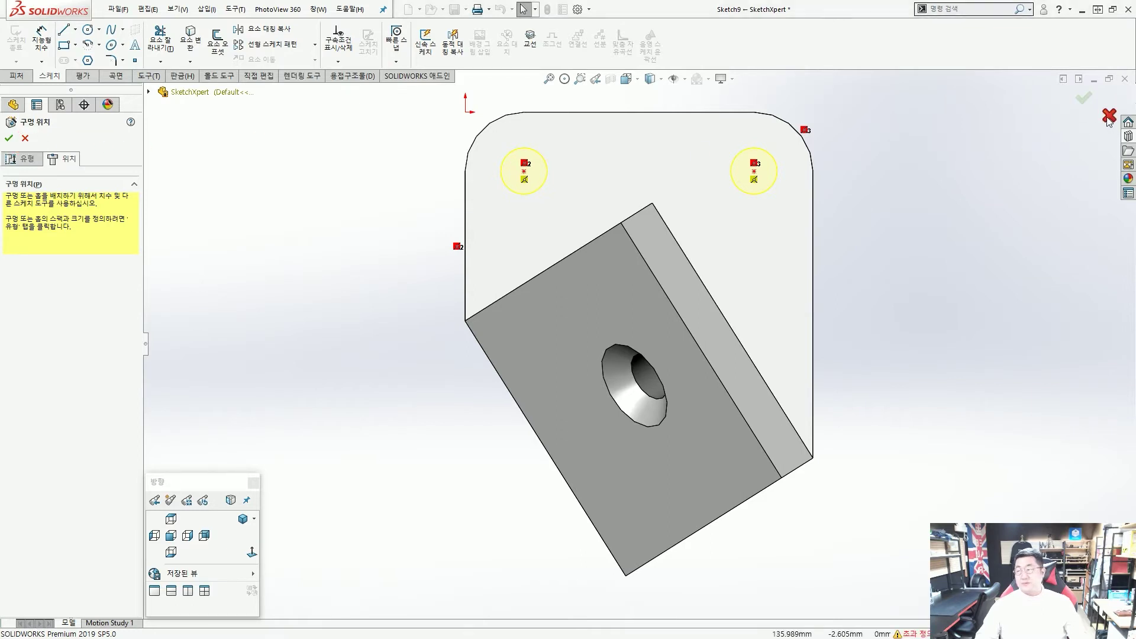
left_click(1108, 118)
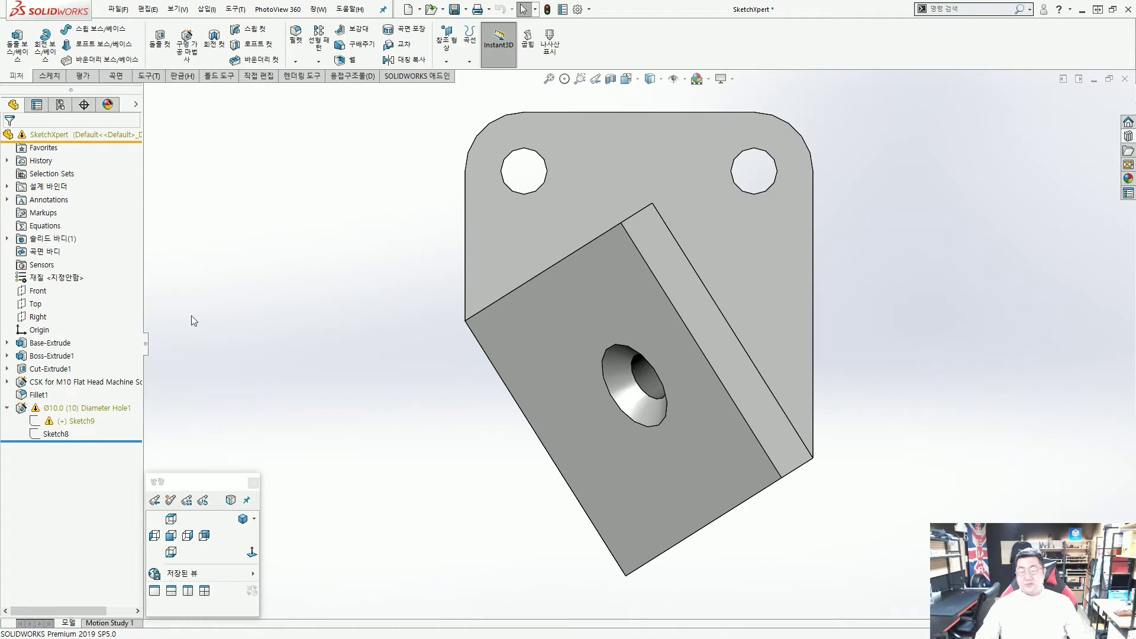
Open Sketch9, the over-defined position sketch of the Ø10.0 diameter hole feature, for editing.
mouse_move(73, 431)
left_mouse_down()
mouse_move(121, 417)
mouse_move(77, 434)
left_mouse_up()
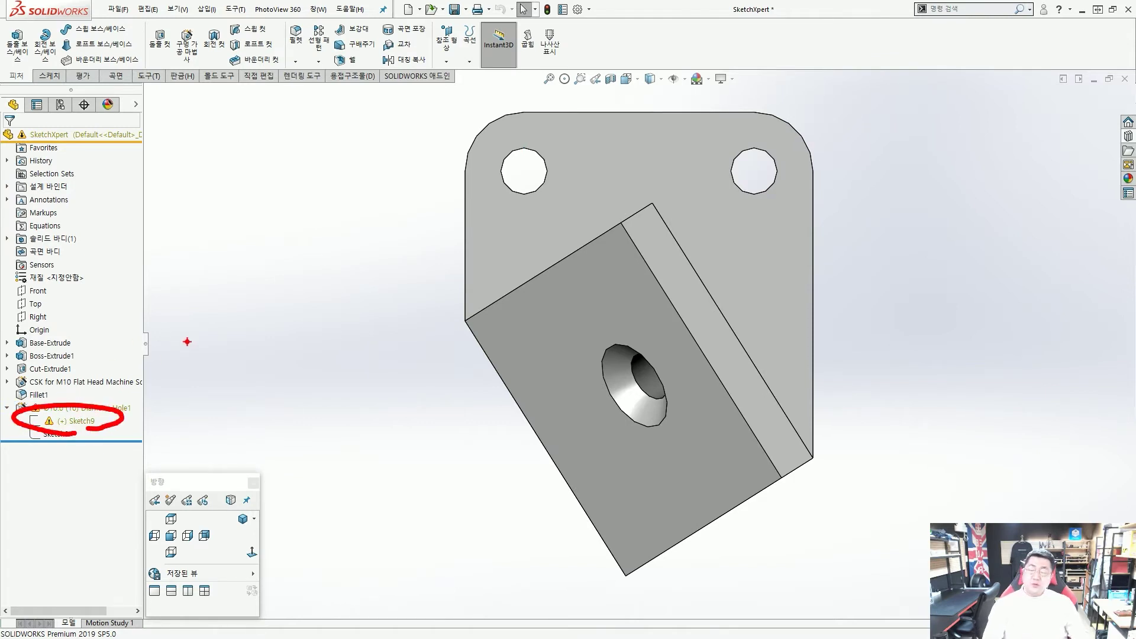
key("Escape")
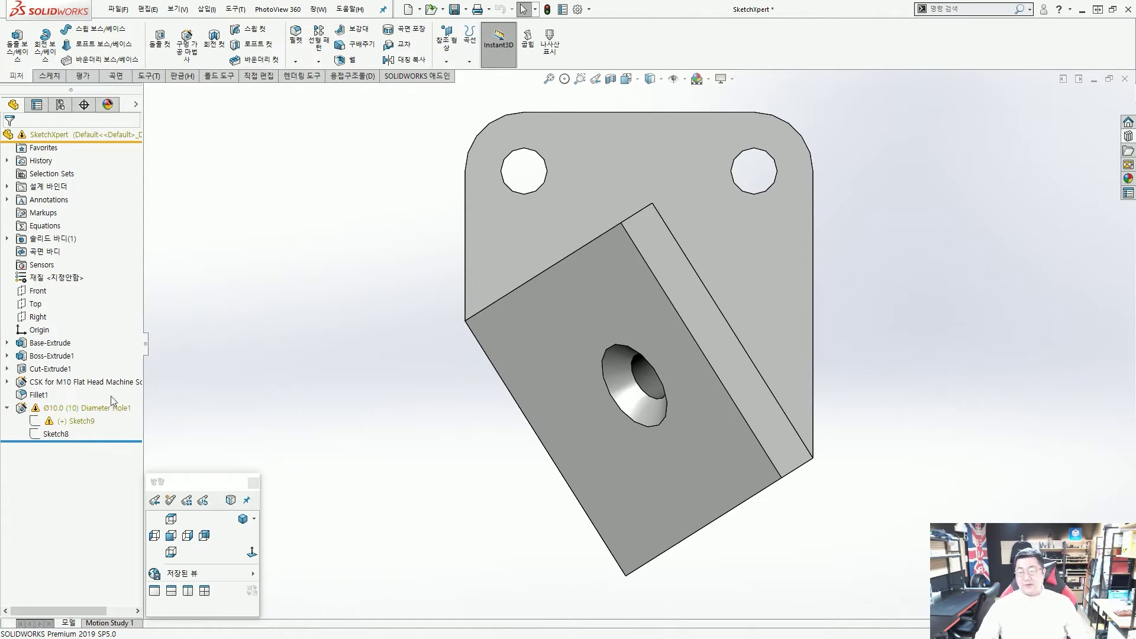
left_click(66, 421)
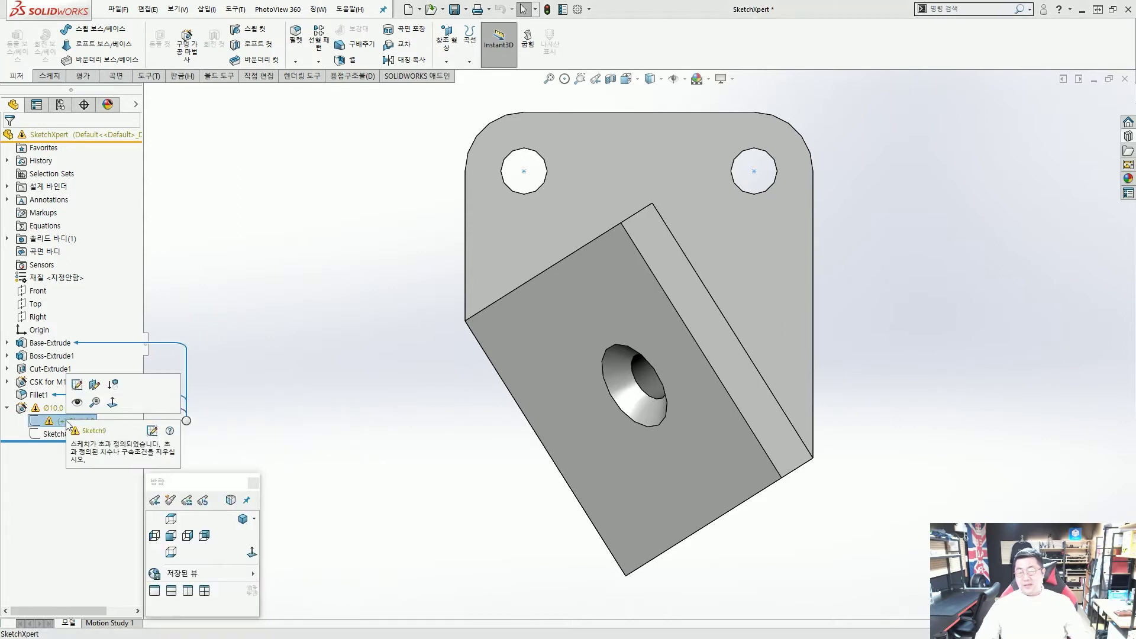
left_click(78, 385)
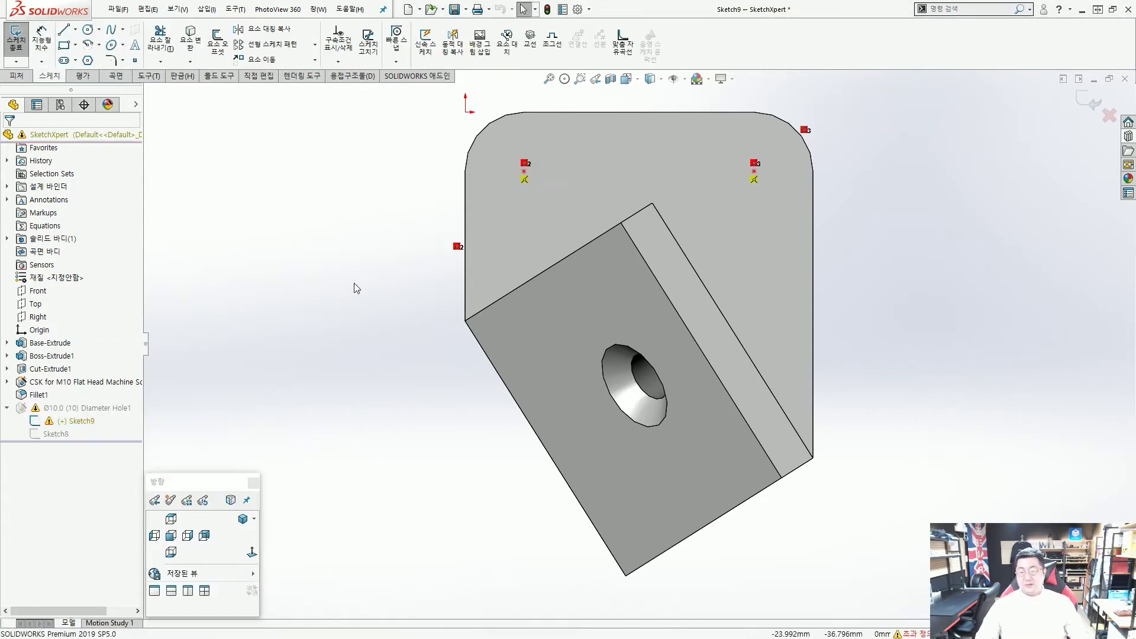
Examine the conflicting relations on the two hole centre points and the plate's side edges in the hole position sketch.
scroll(467, 239, "up", 3)
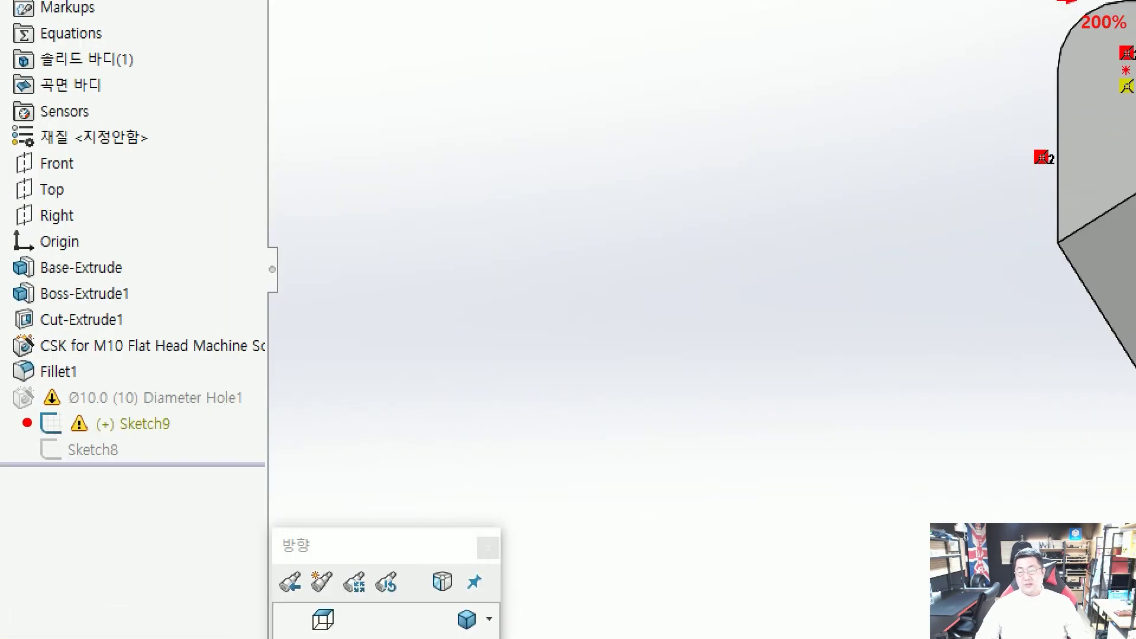
left_click_drag(24, 419, 36, 445)
left_click_drag(160, 397, 170, 400)
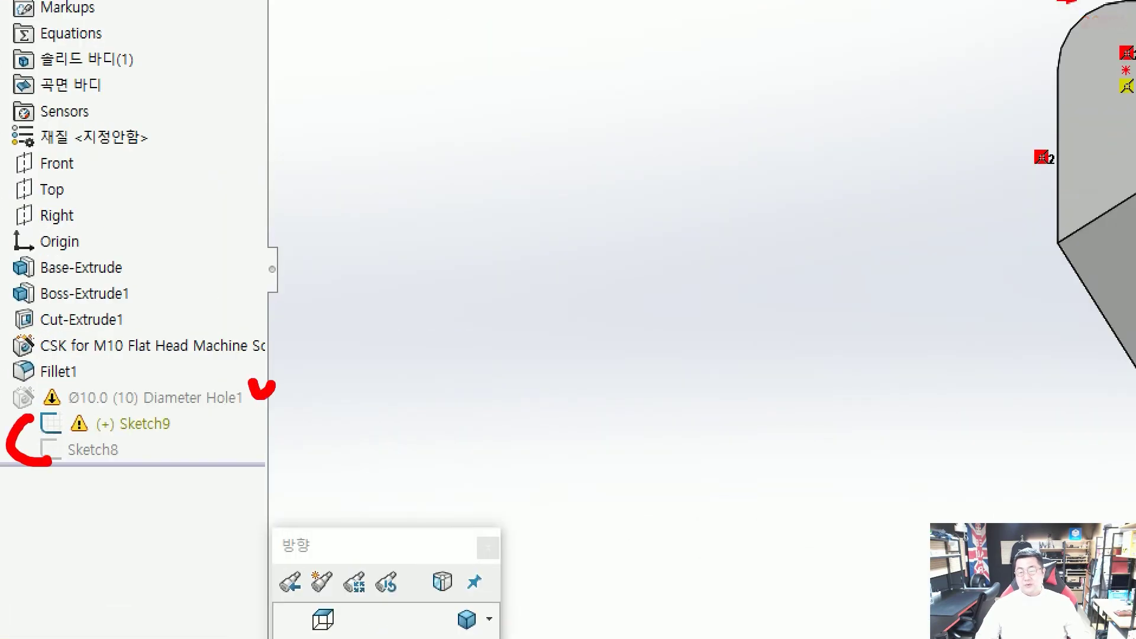
left_click_drag(135, 269, 43, 273)
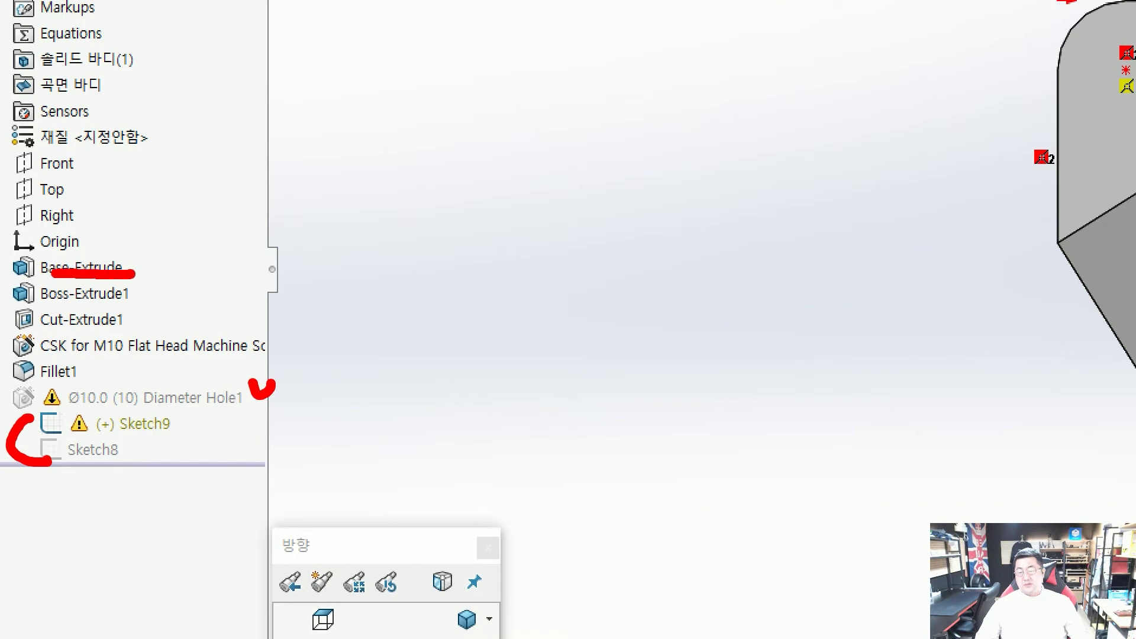
left_click_drag(134, 249, 157, 240)
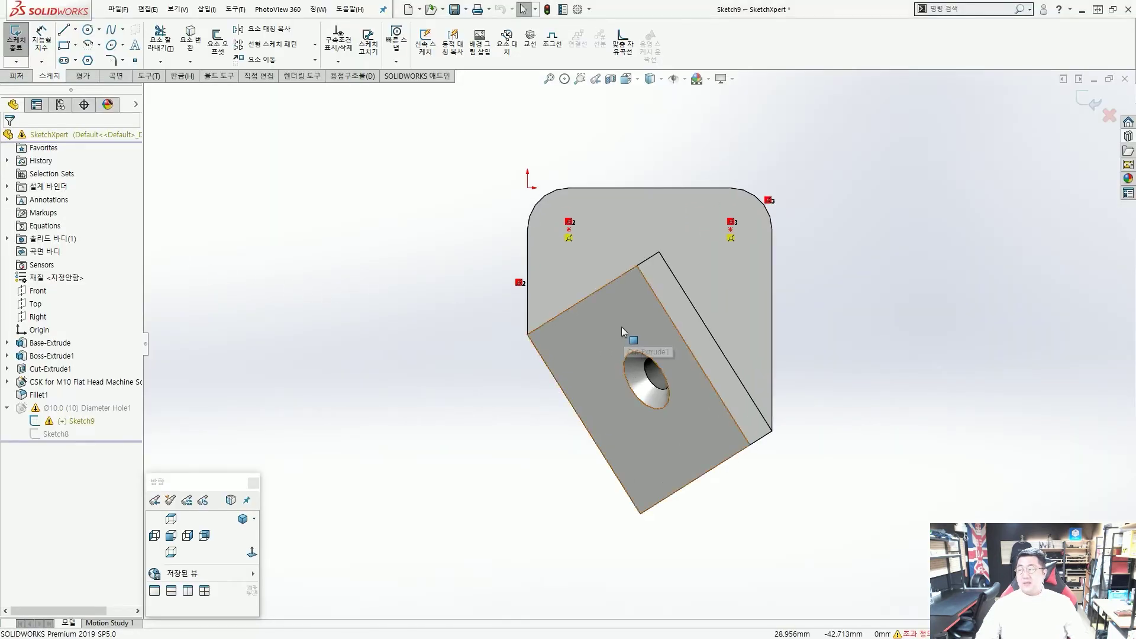
scroll(621, 324, "up", 2)
scroll(668, 313, "down", 2)
scroll(666, 314, "down", 2)
scroll(491, 322, "up", 3)
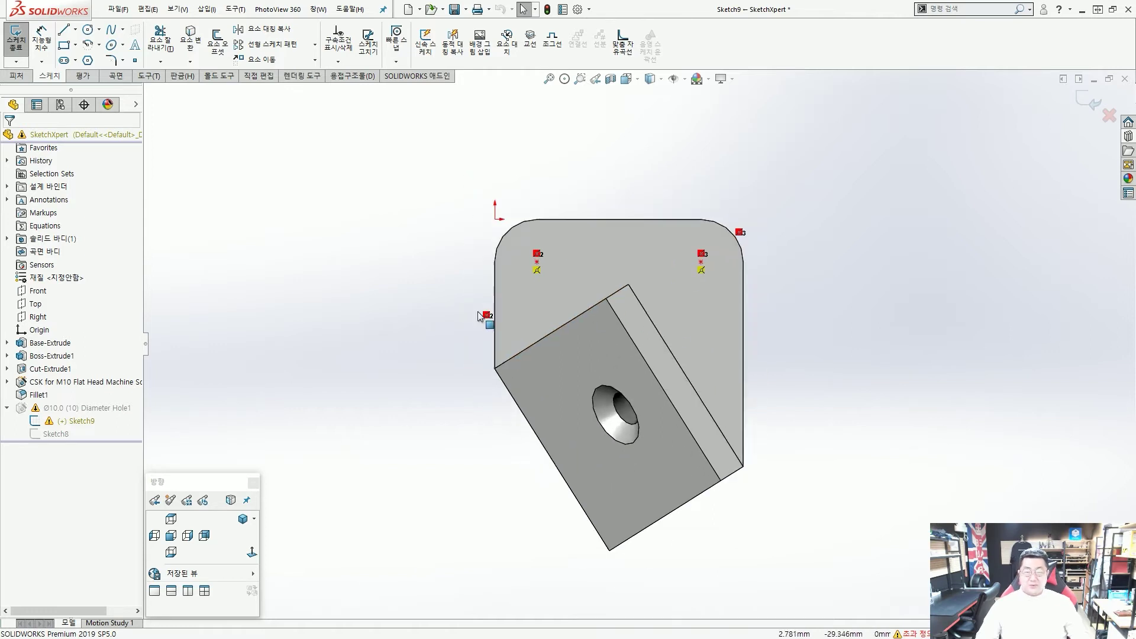
scroll(633, 342, "down", 3)
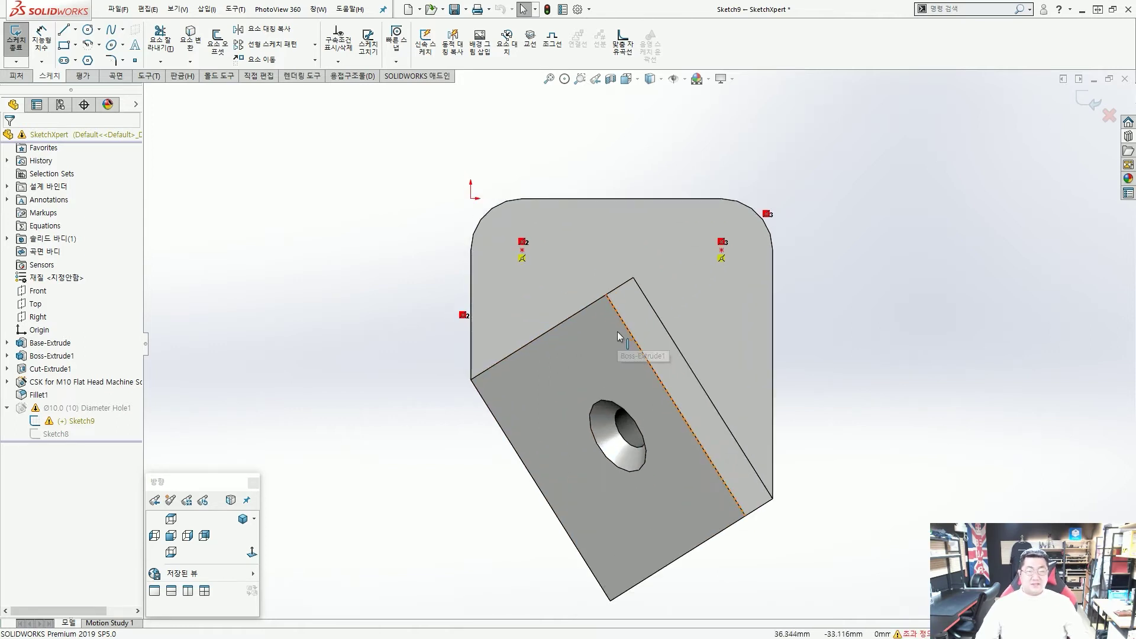
scroll(651, 307, "down", 3)
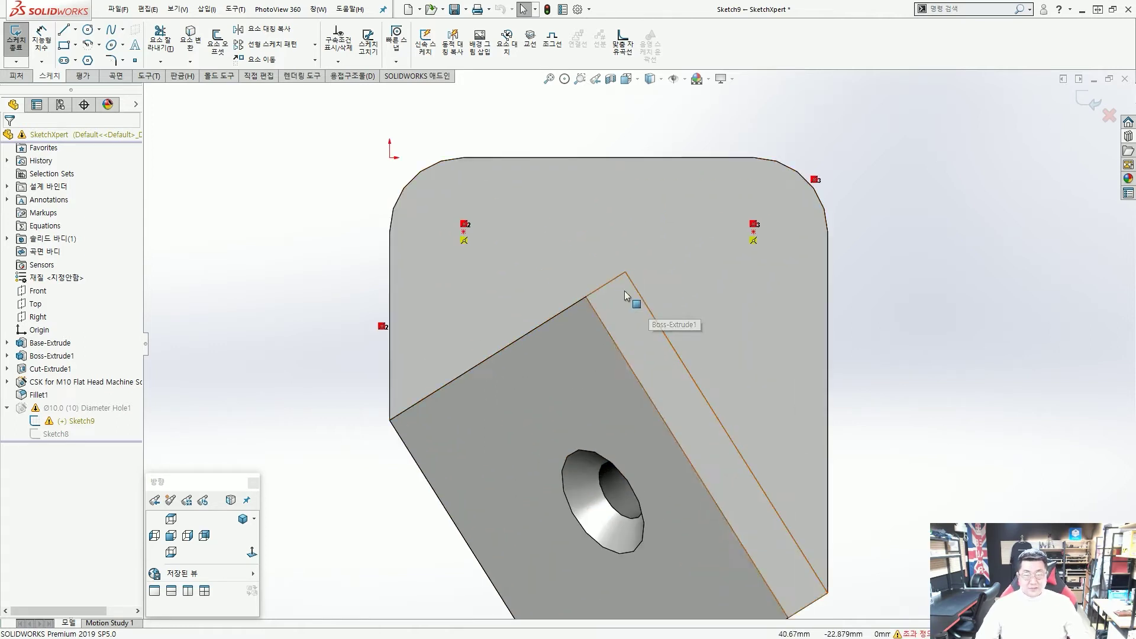
scroll(510, 268, "down", 2)
scroll(615, 284, "up", 2)
scroll(584, 274, "down", 2)
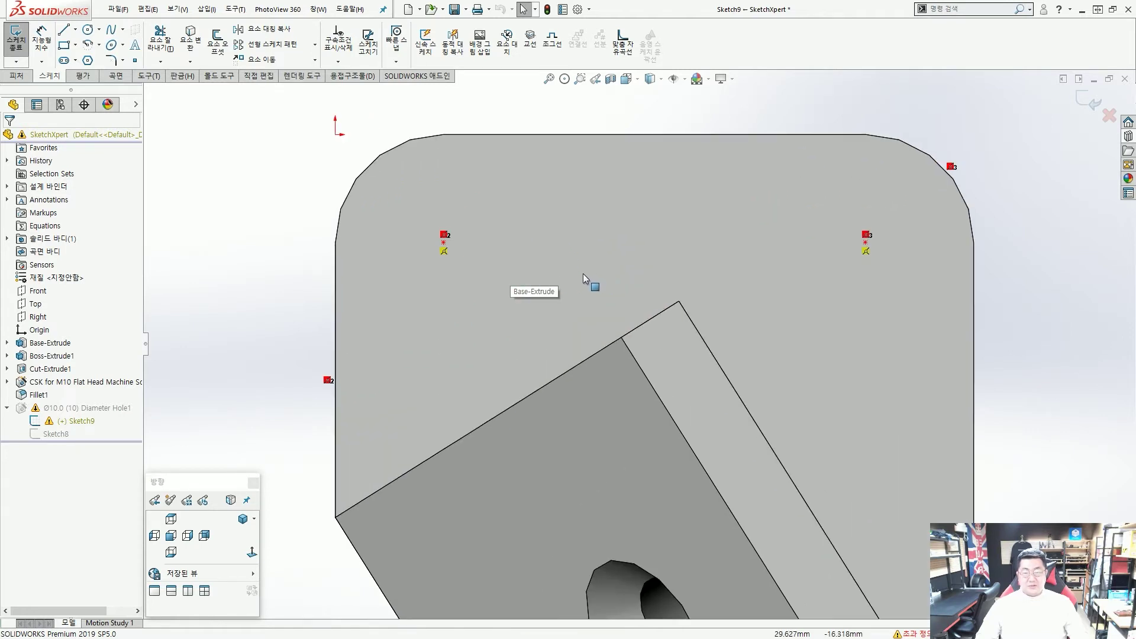
mouse_move(459, 253)
left_mouse_down()
mouse_move(458, 236)
mouse_move(453, 254)
left_mouse_up()
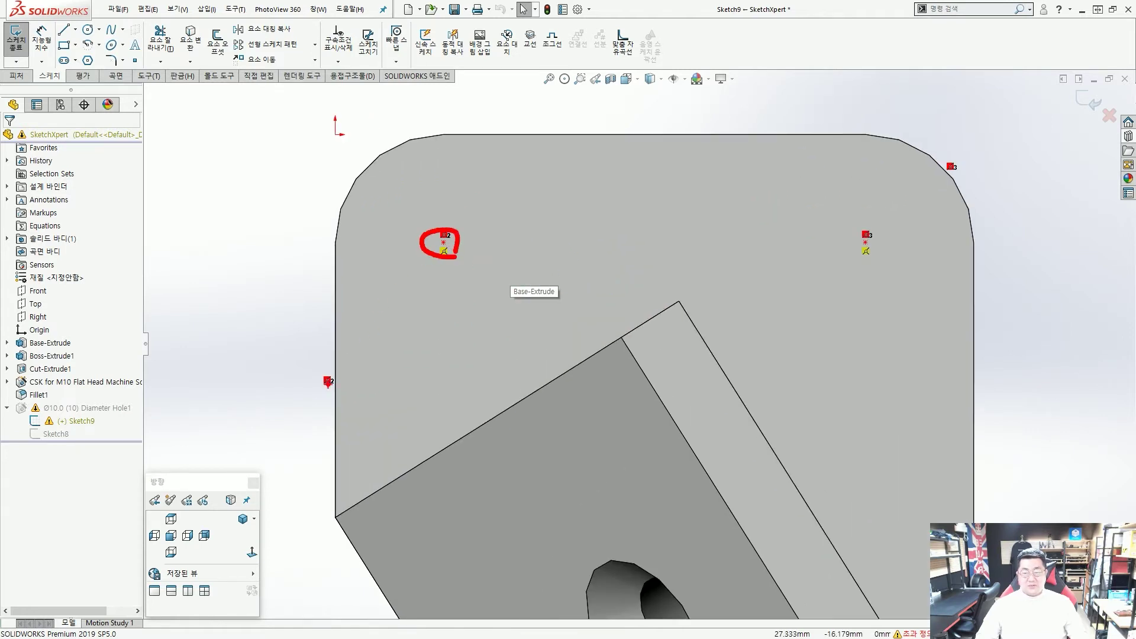
key("Escape")
scroll(495, 261, "up", 4)
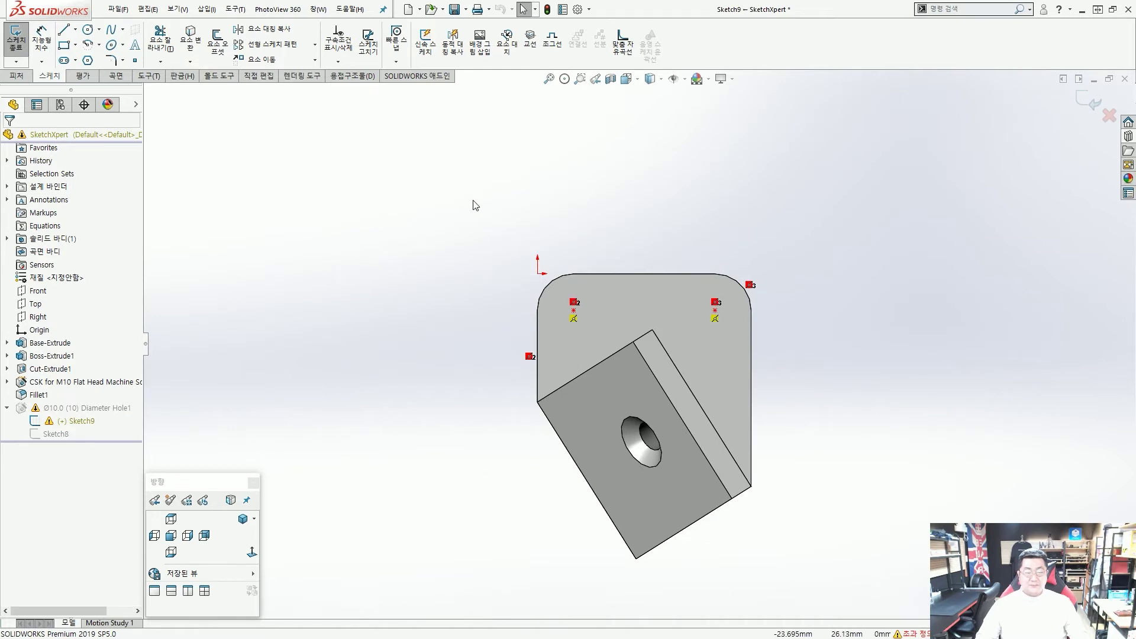
Run the SketchXpert diagnosis on the hole position sketch, close it without accepting a solution, and exit the sketch.
left_click(916, 634)
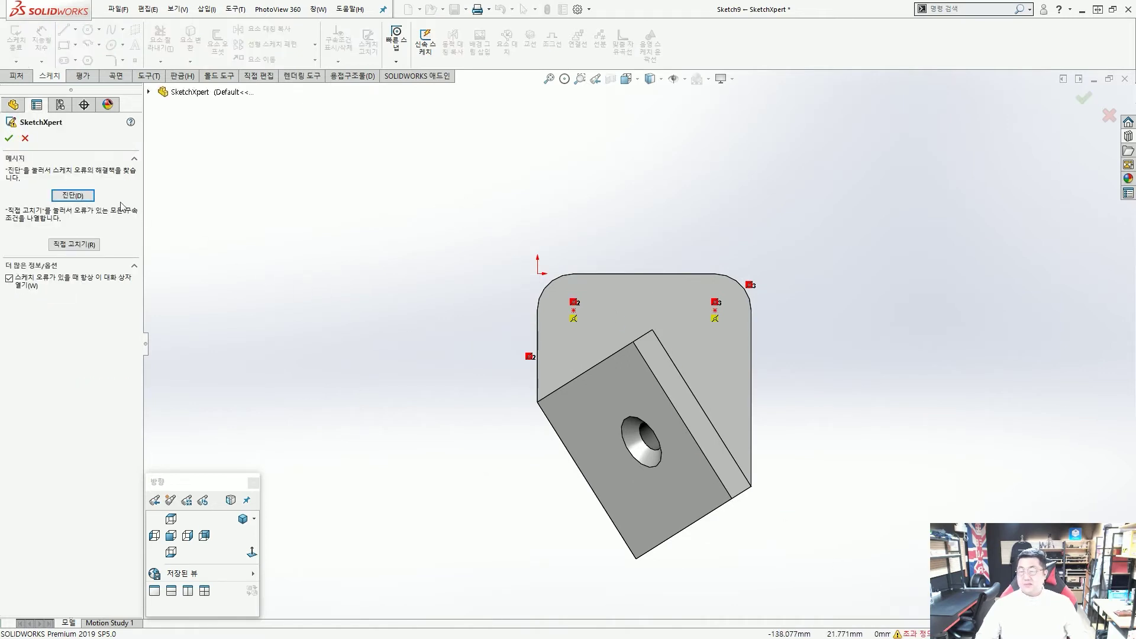
left_click(73, 196)
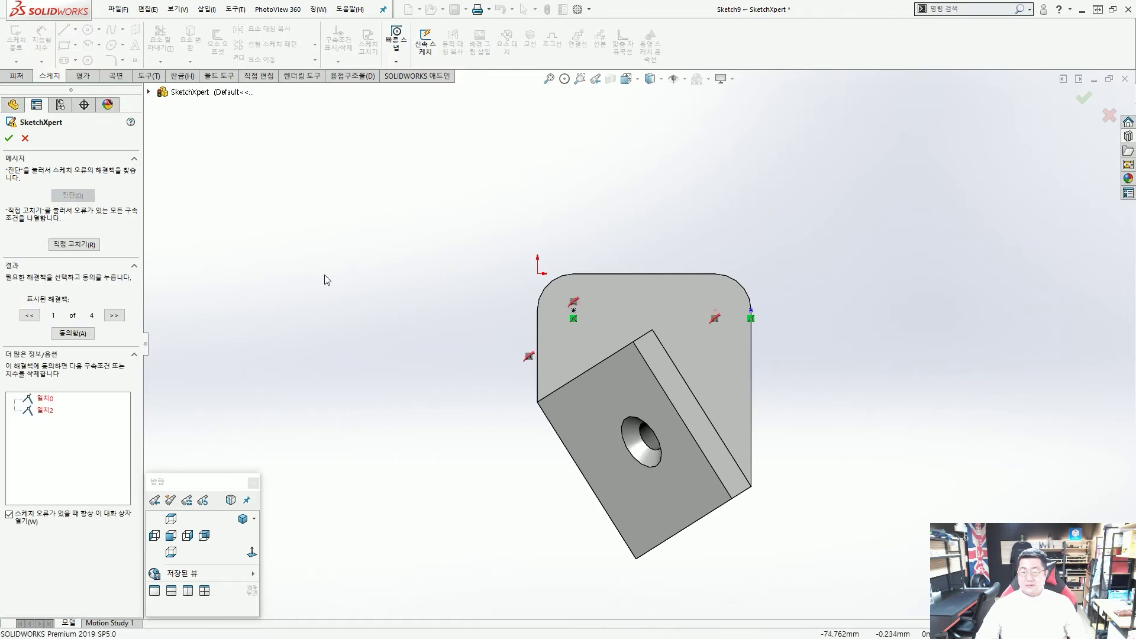
scroll(649, 364, "down", 2)
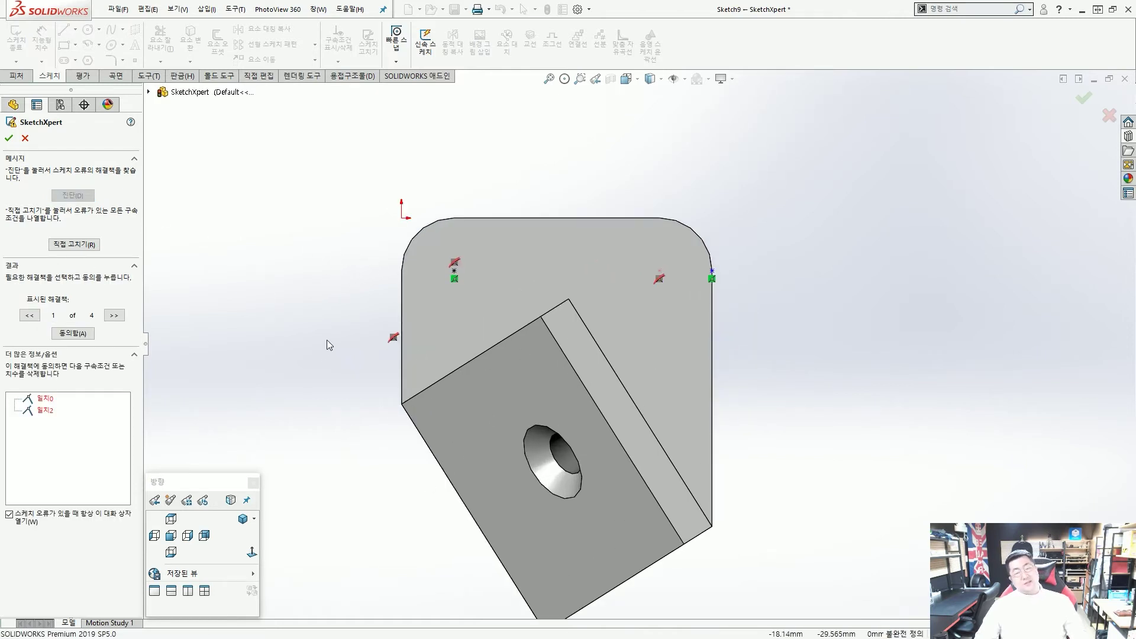
key("z")
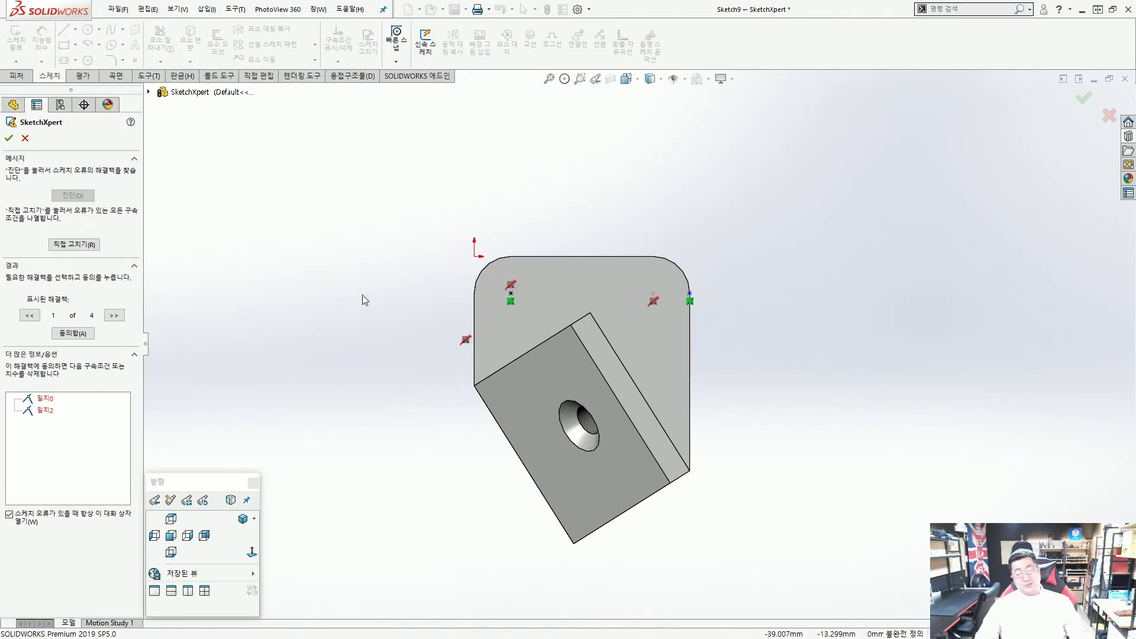
scroll(391, 290, "down", 1)
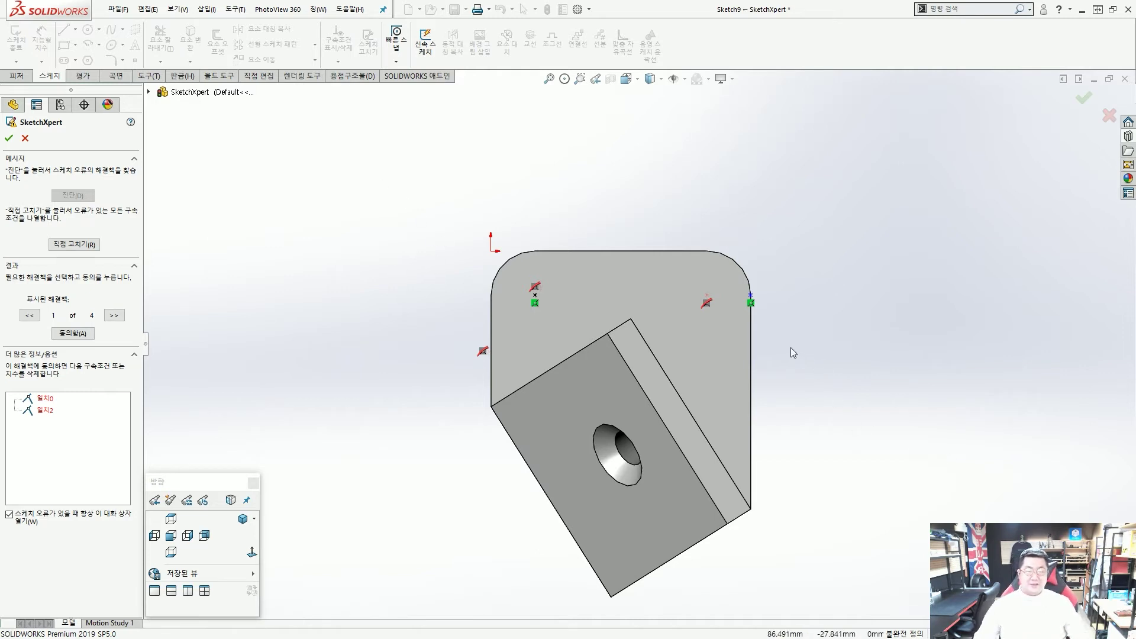
left_click(25, 139)
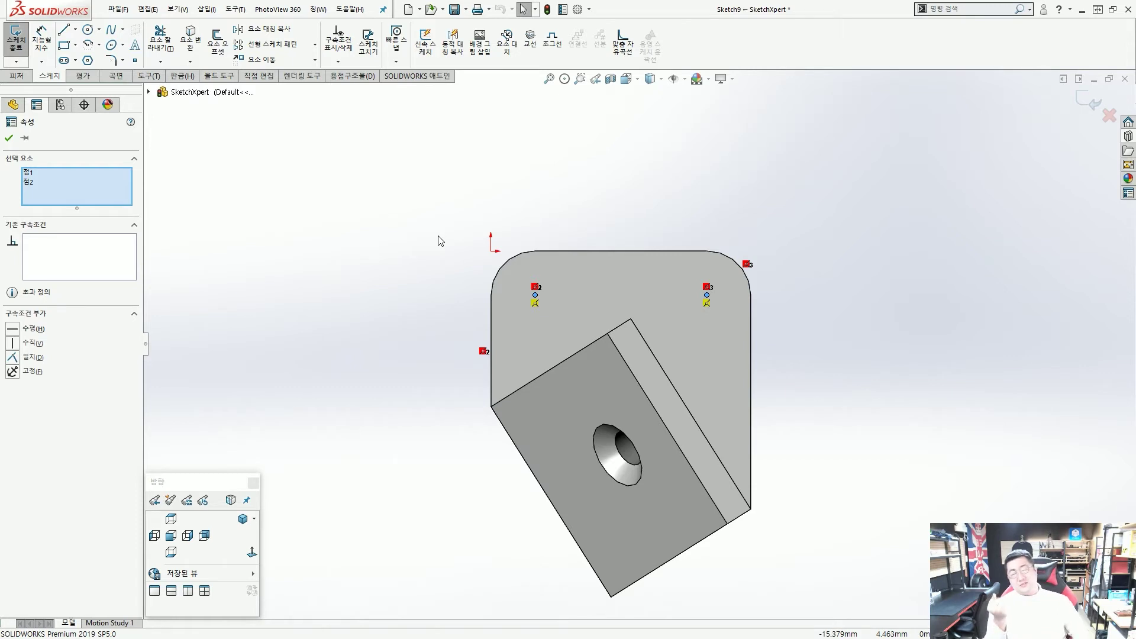
double_click(428, 234)
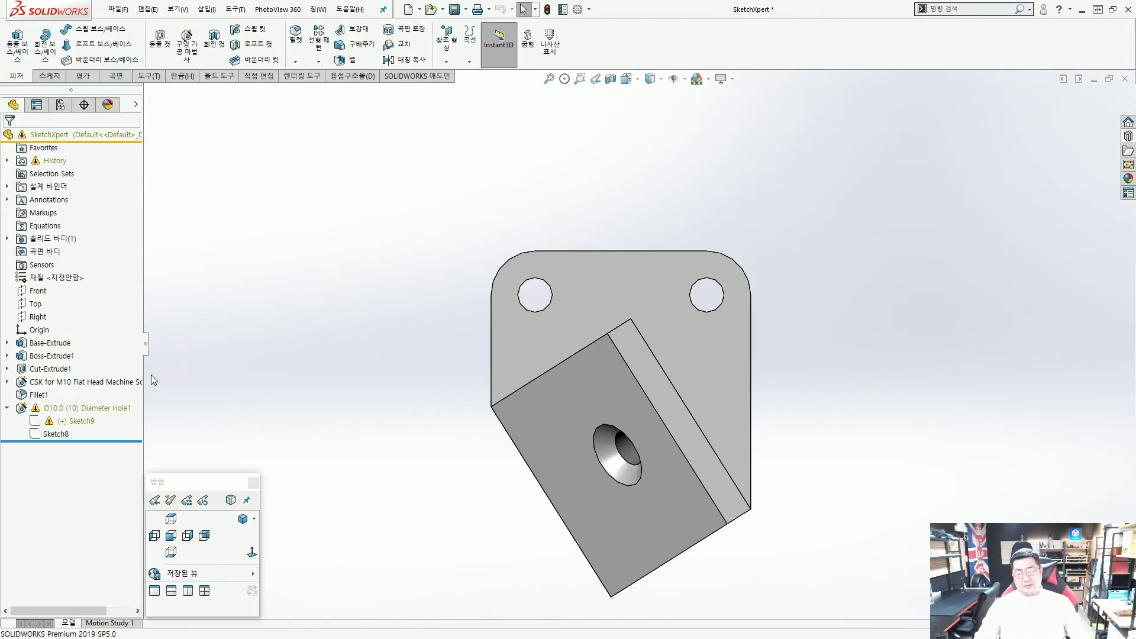
Open Sketch9 of the Ø10.0 diameter hole for editing and delete both over-defined hole centre points.
left_click(76, 422)
left_click(87, 388)
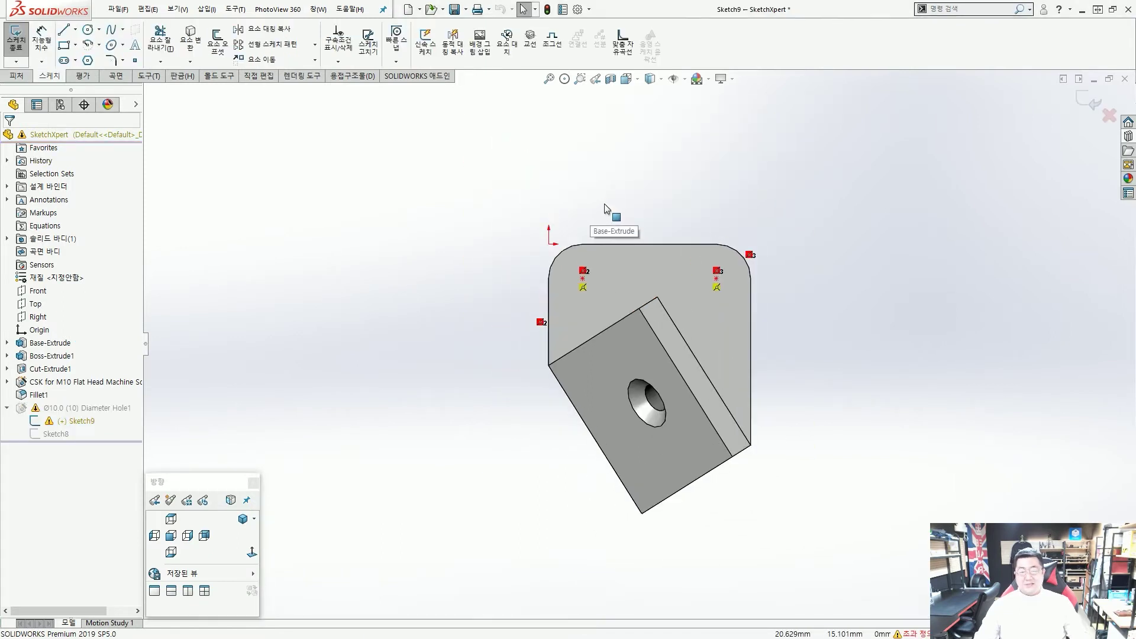
key("ctrl+a")
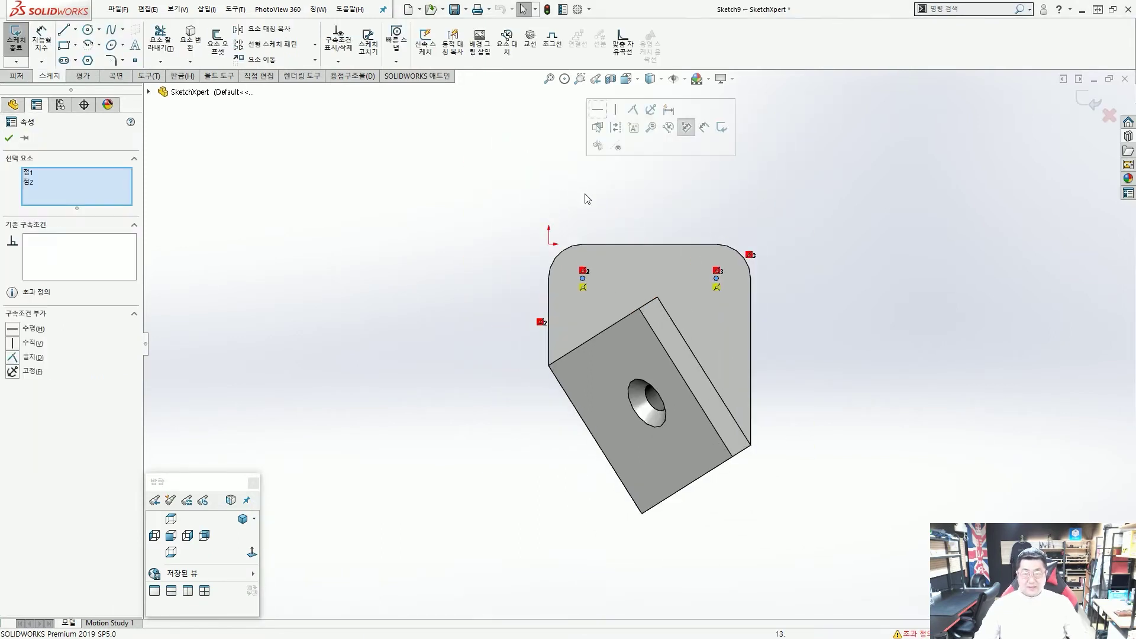
key("Delete")
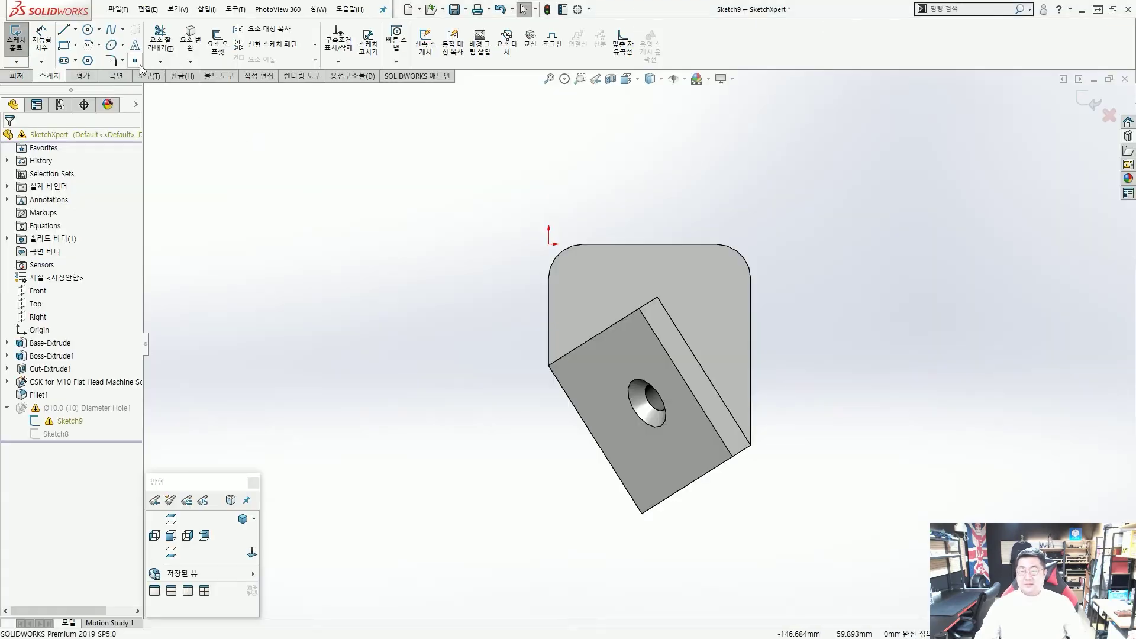
Place new sketch points at the arc centres of the plate's two rounded corners and exit the sketch.
left_click(197, 89)
scroll(621, 290, "down", 5)
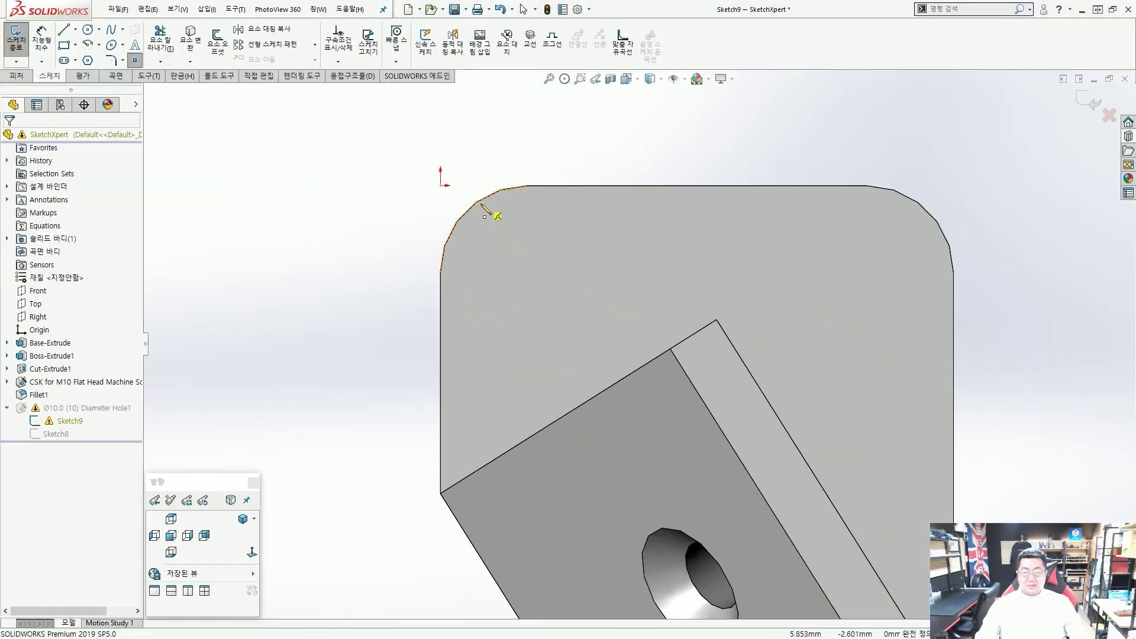
left_click(466, 210)
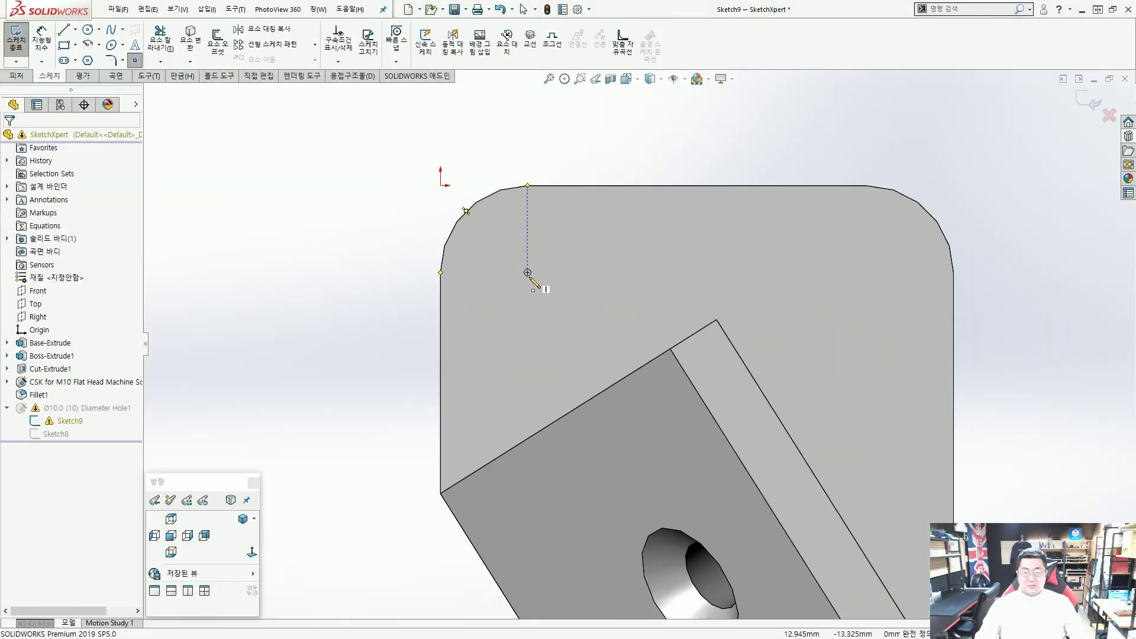
left_click(527, 273)
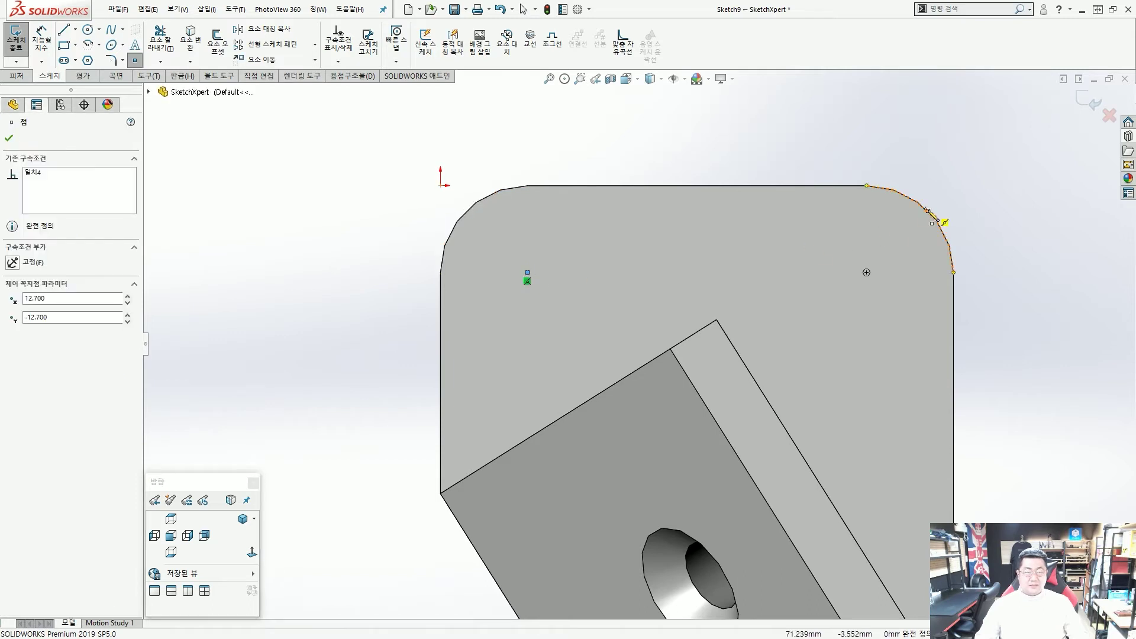
left_click(866, 273)
left_click(1087, 101)
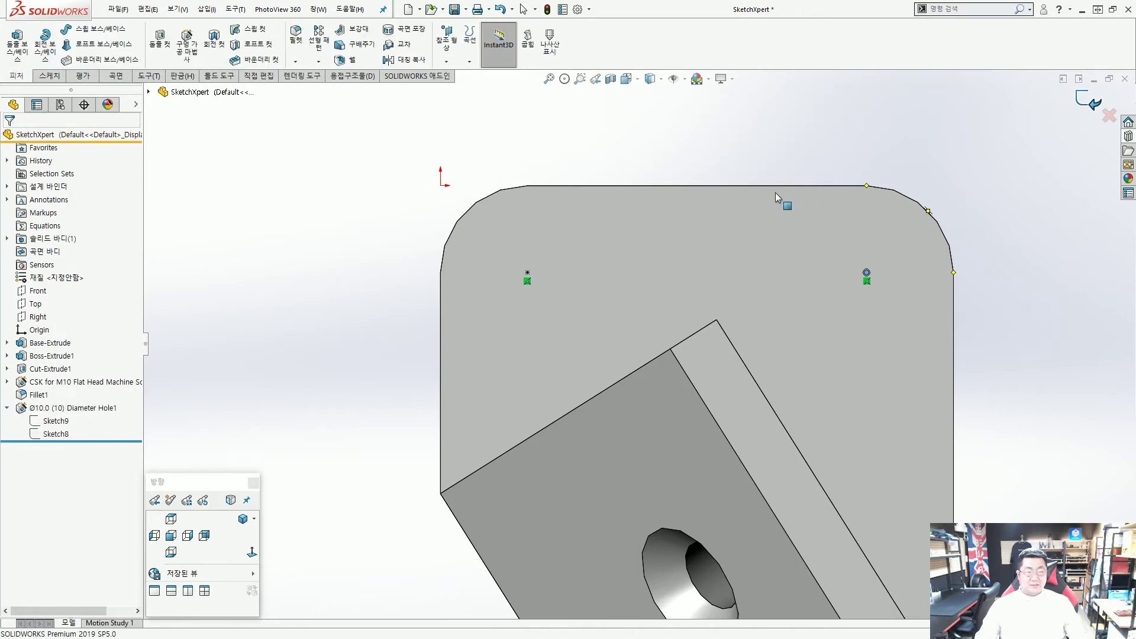
Show the repaired bracket in isometric view and save the SketchXpert part.
scroll(764, 196, "up", 5)
middle_click_drag(655, 405, 653, 341)
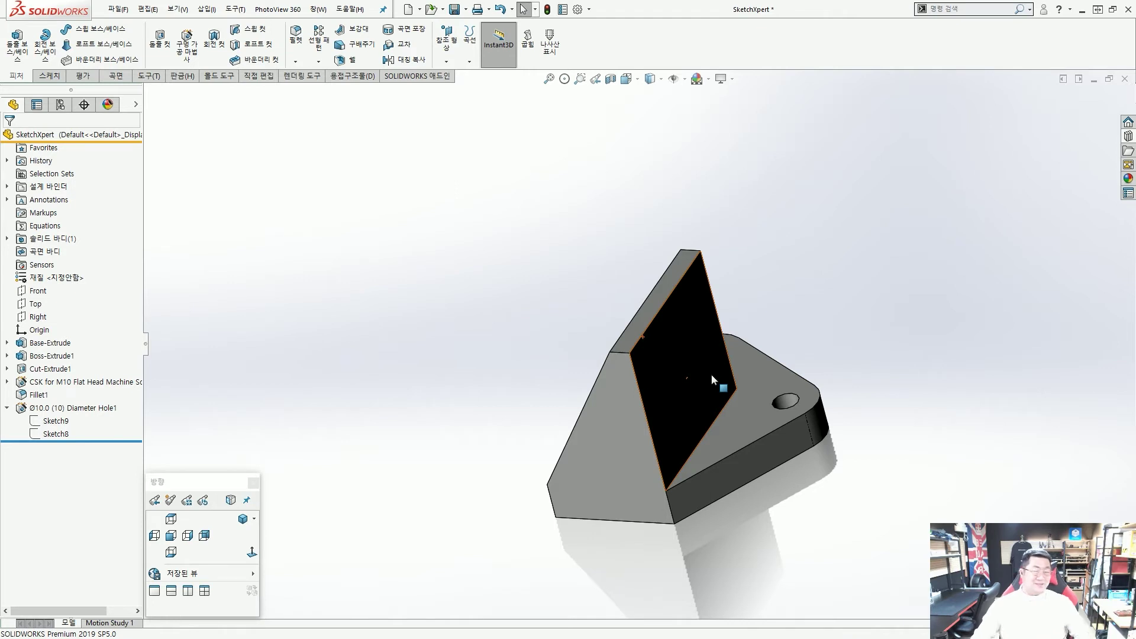
left_click(242, 519)
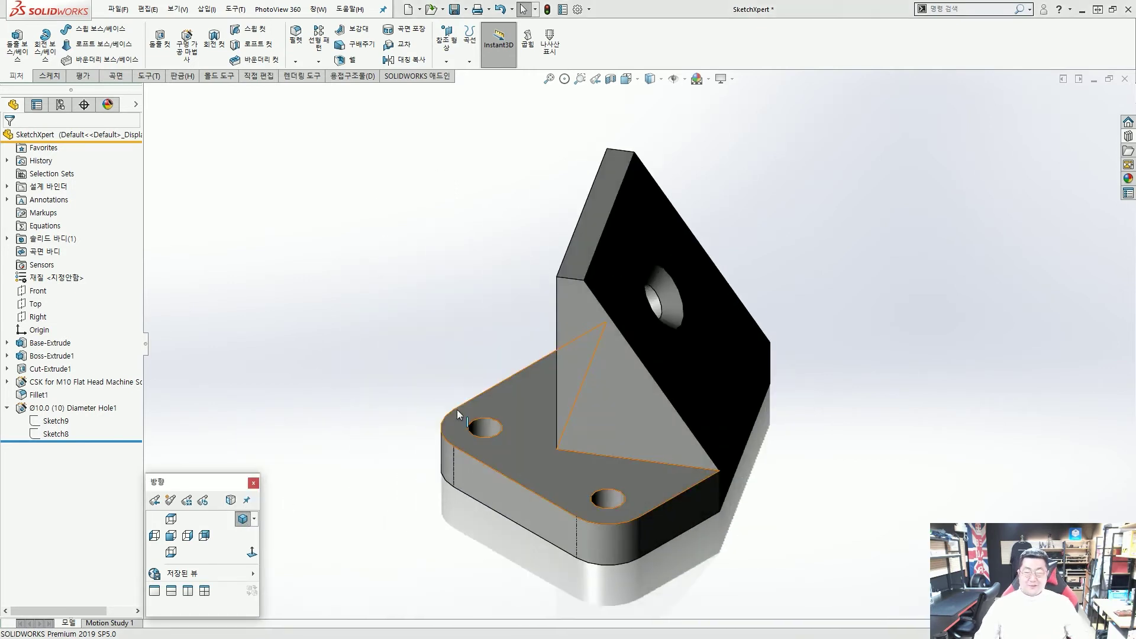
key("ctrl+s")
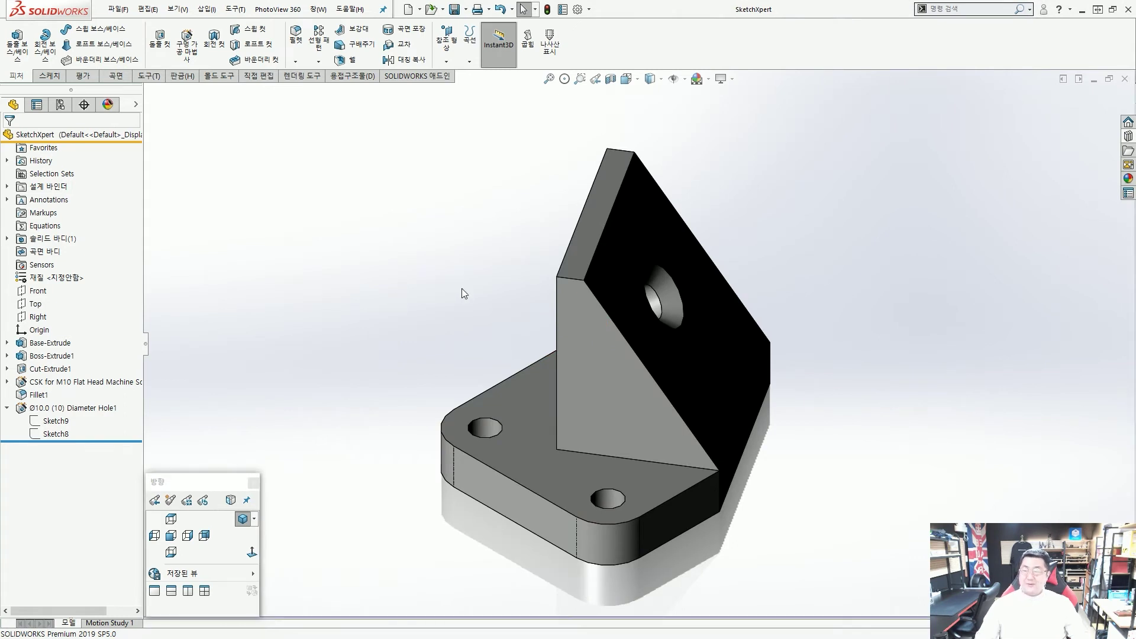
Close the SketchXpert part and open Contour Sketches #1 from the Lesson09 Exercises folder of the design library.
left_click(1125, 80)
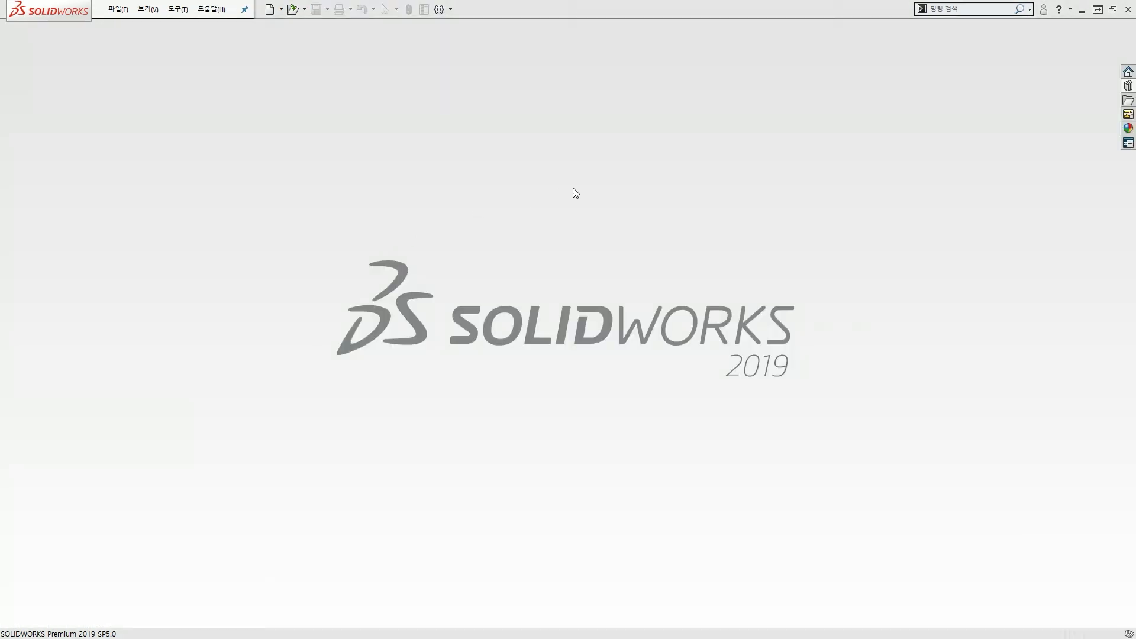
left_click(1127, 86)
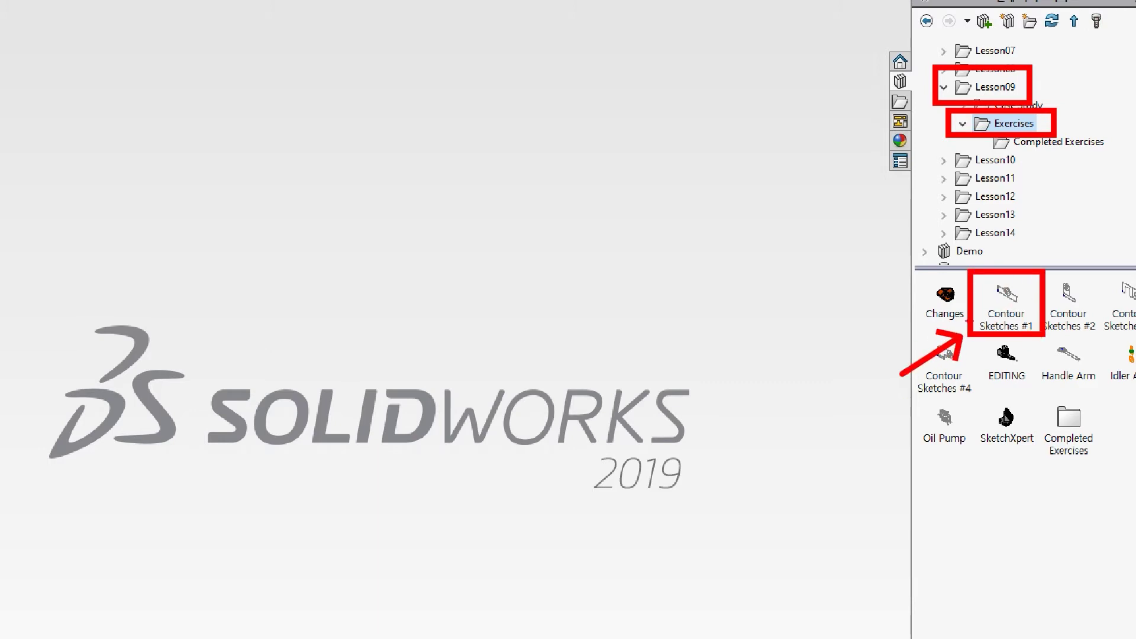
left_click_drag(1012, 304, 490, 345)
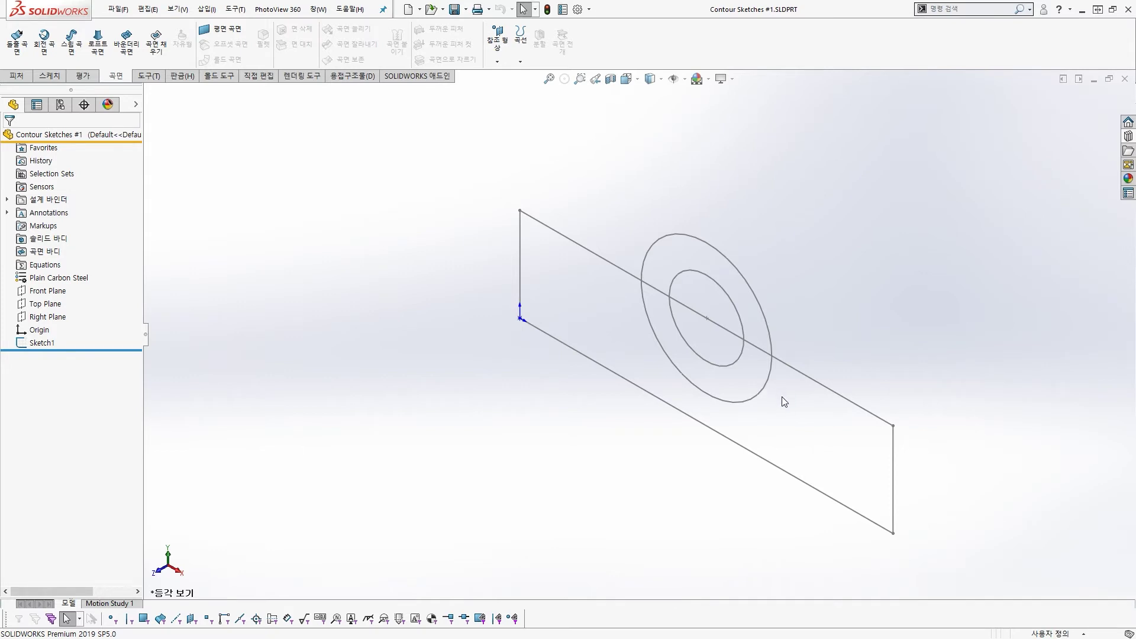
Start an Extruded Boss/Base feature for the sketch with the rectangle and two concentric circles.
scroll(782, 397, "up", 2)
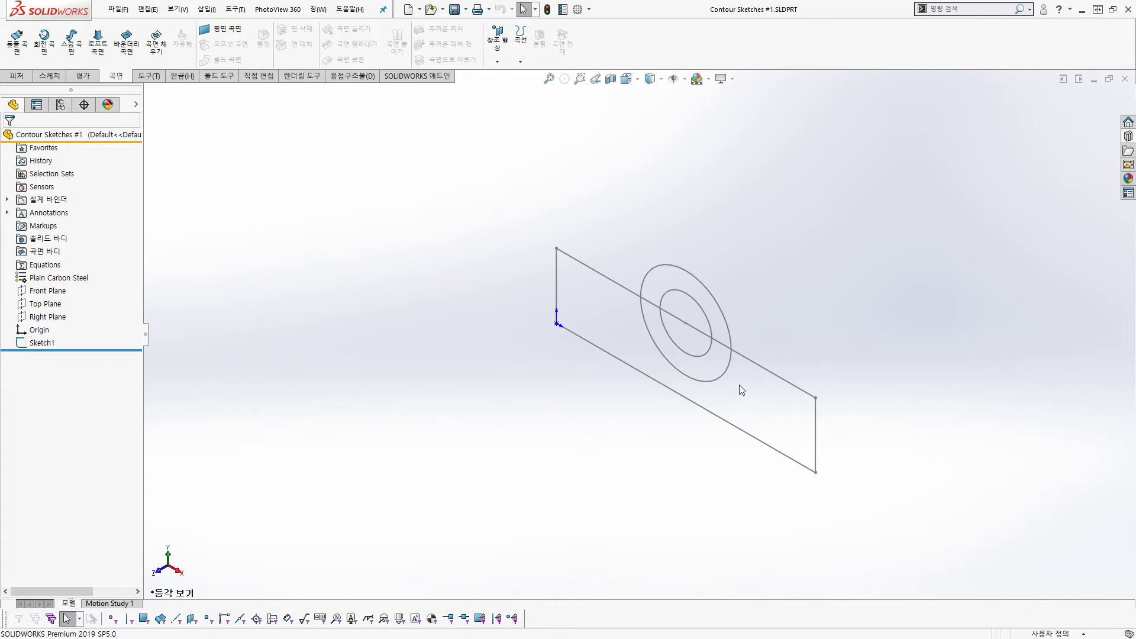
scroll(769, 399, "down", 1)
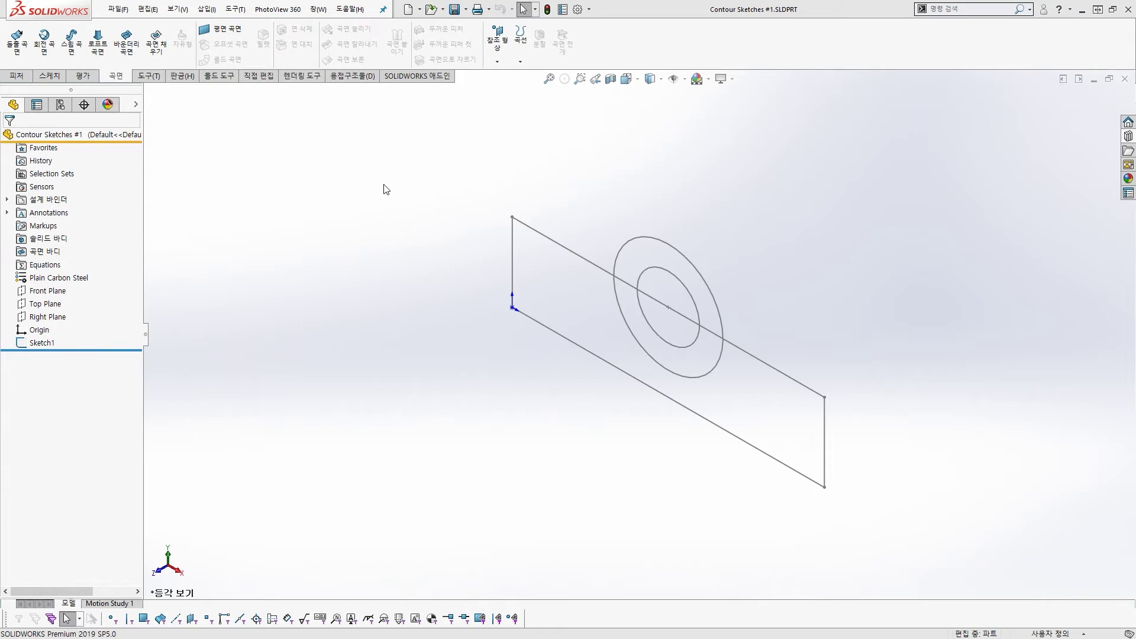
key("f")
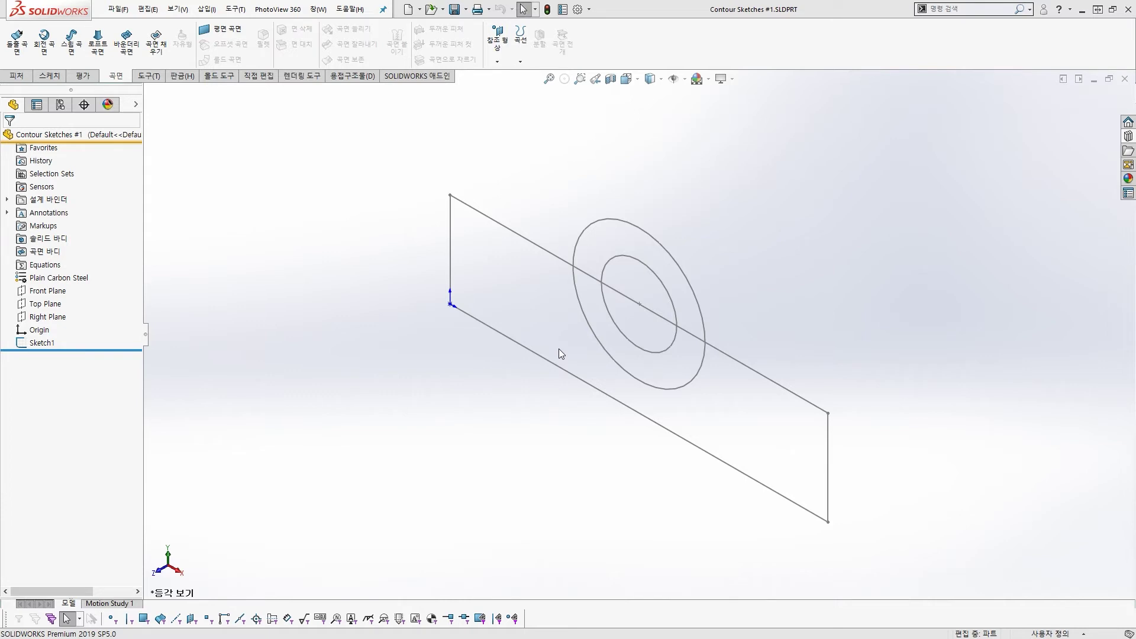
scroll(558, 349, "down", 2)
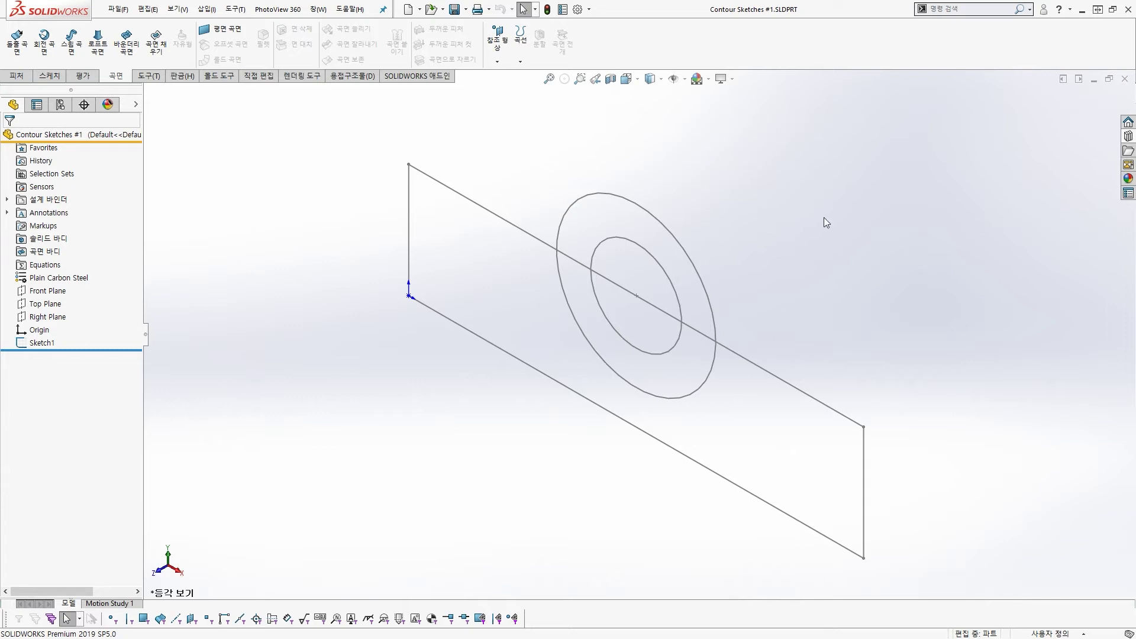
mouse_move(747, 273)
middle_mouse_down()
mouse_move(744, 259)
mouse_move(748, 275)
middle_mouse_up()
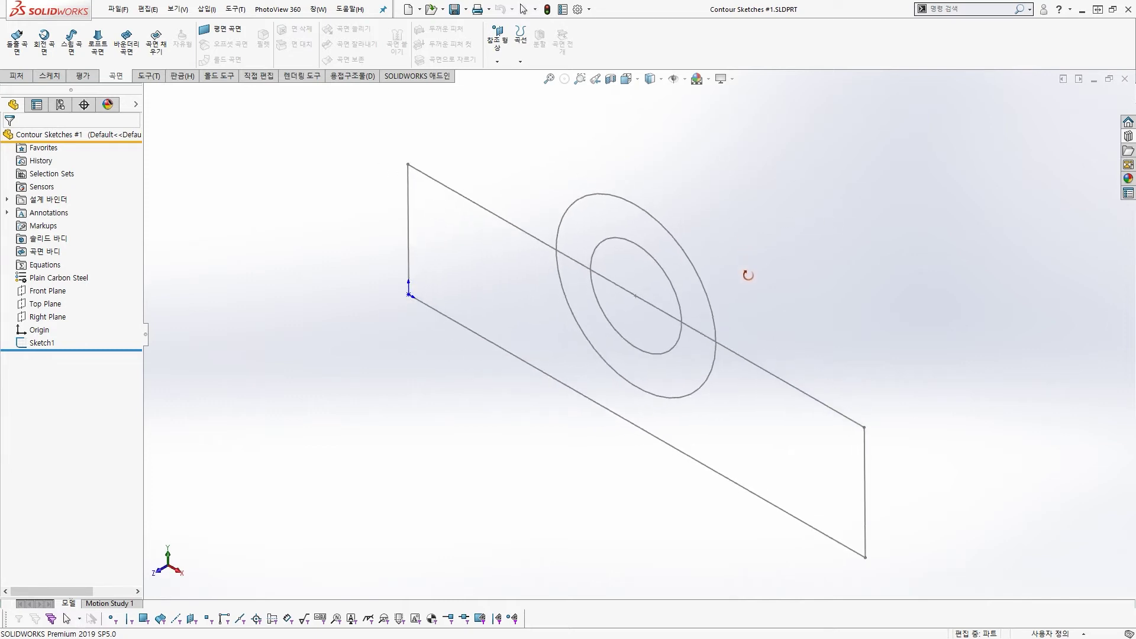
left_click(14, 77)
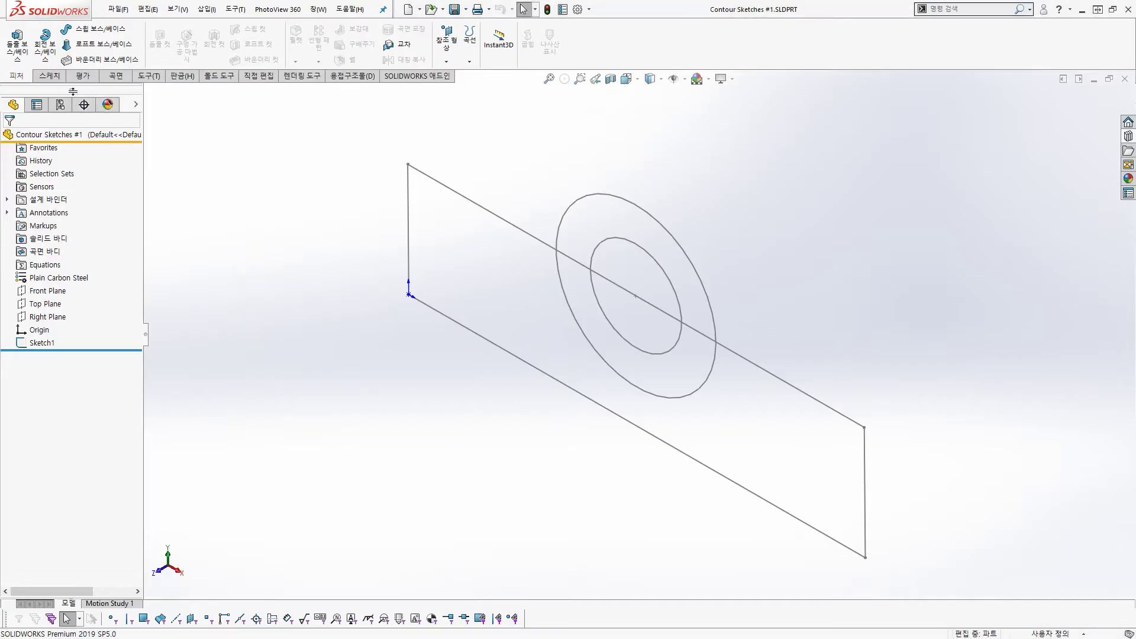
left_click(30, 52)
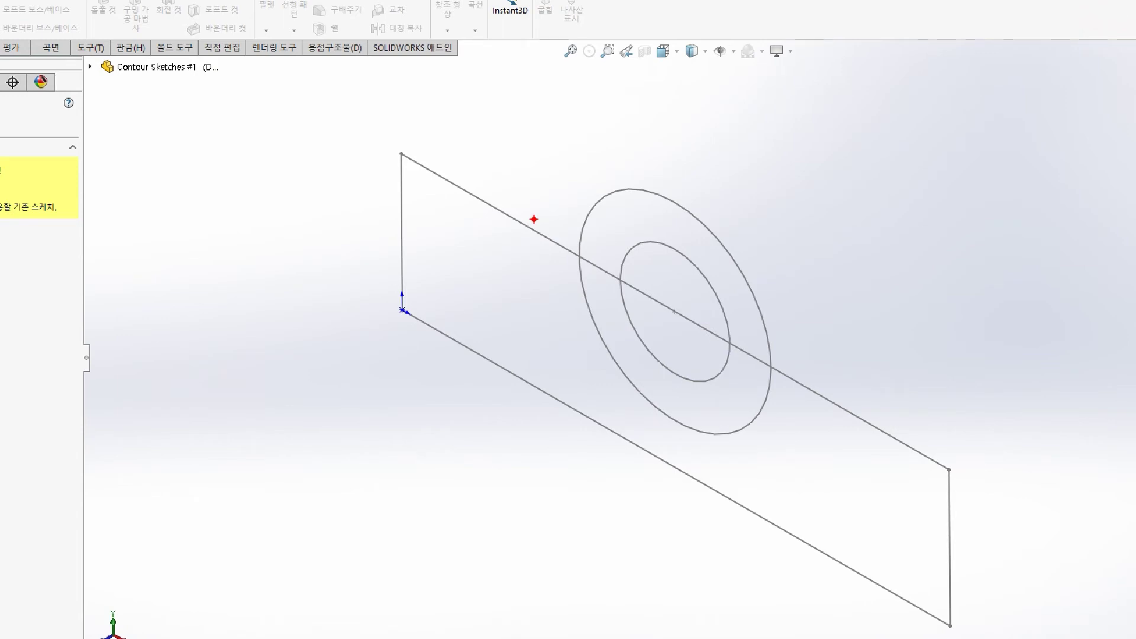
left_click_drag(427, 240, 474, 314)
left_click_drag(481, 247, 531, 336)
left_click_drag(555, 345, 617, 400)
left_click_drag(678, 435, 759, 469)
left_click_drag(821, 448, 882, 489)
left_click_drag(911, 467, 942, 484)
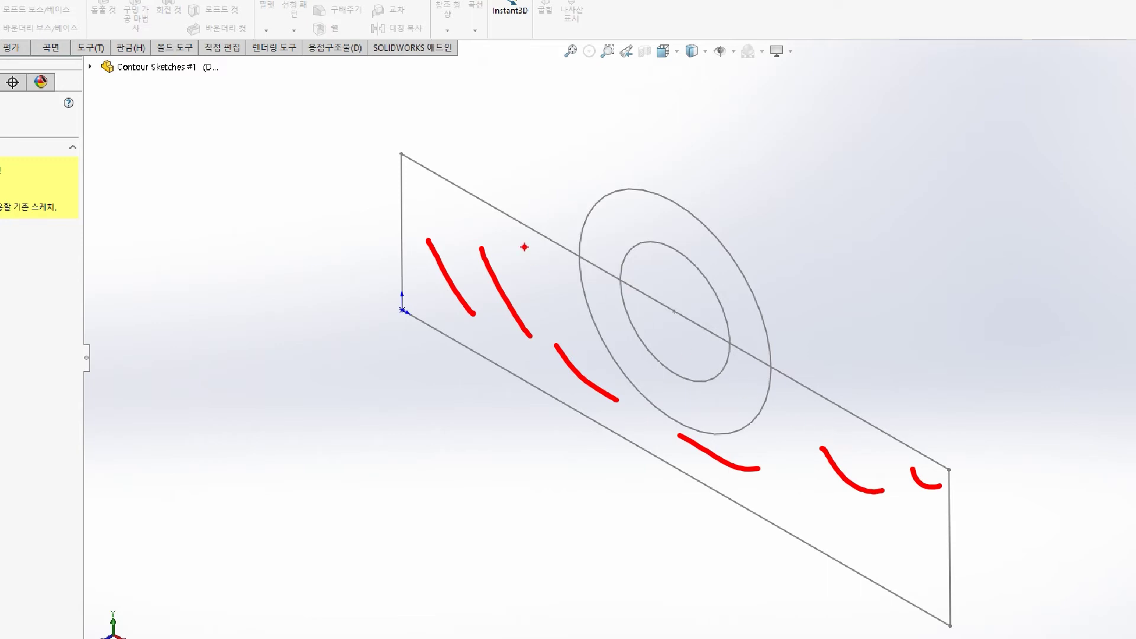
mouse_move(542, 231)
left_mouse_down()
mouse_move(513, 225)
mouse_move(544, 236)
left_mouse_up()
left_click_drag(410, 199, 389, 230)
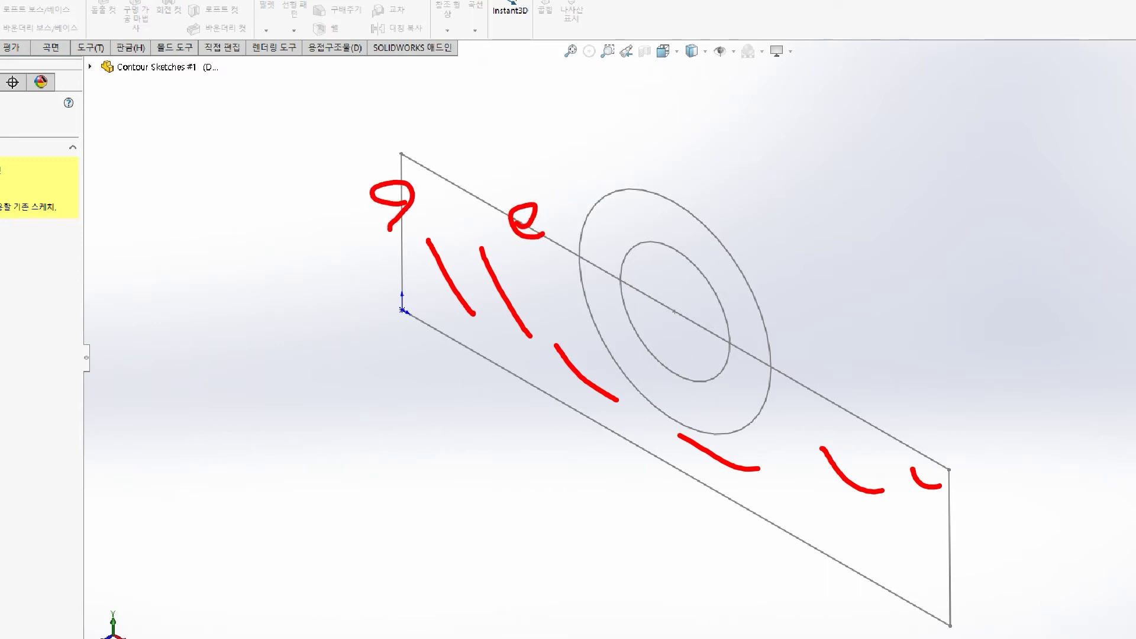
left_click_drag(489, 385, 526, 402)
left_click_drag(982, 522, 909, 522)
key("Escape")
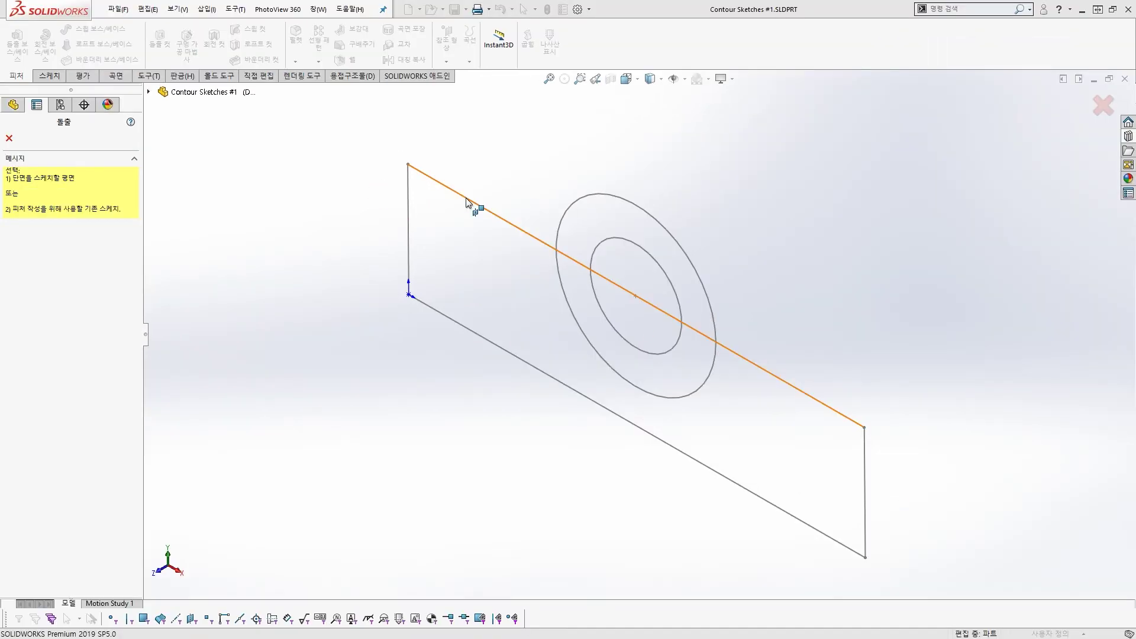
Base the boss extrude on Sketch1 by picking the rectangle's upper line, and clear that contour from the selected profiles.
left_click(467, 202)
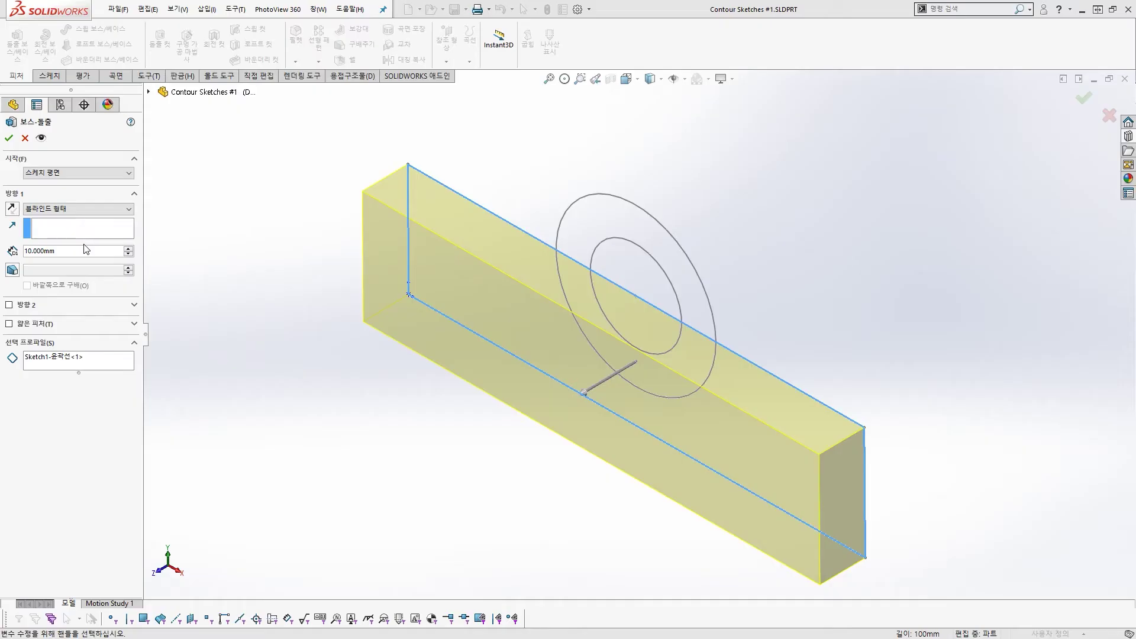
left_click(50, 359)
key("Delete")
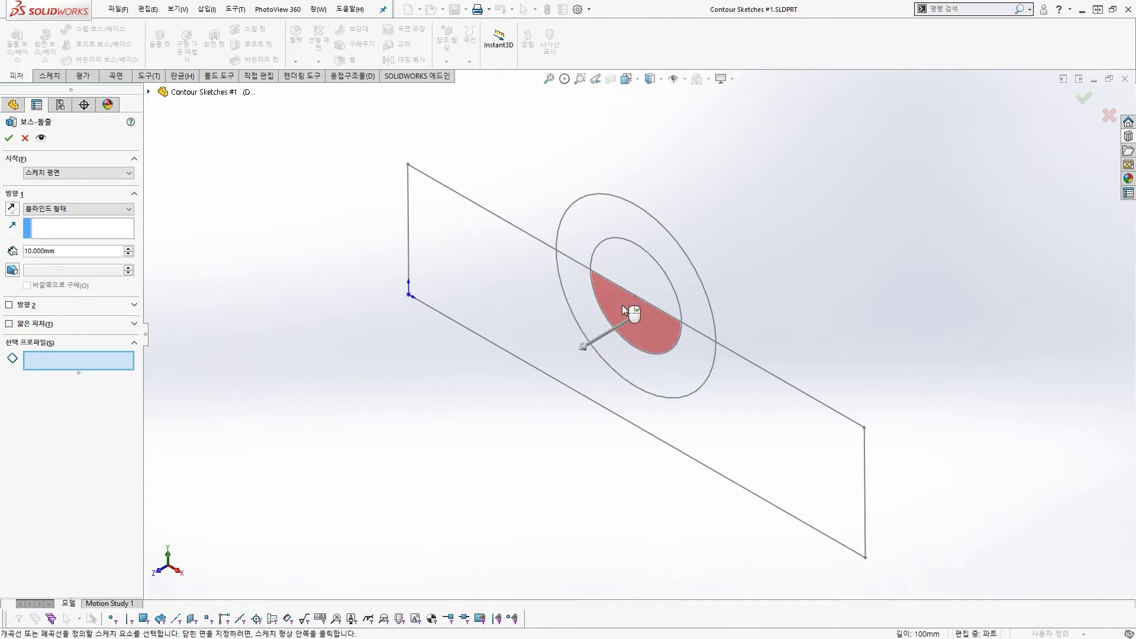
Try the upper half-ring, upper half-disc and full rectangle as extrude profiles, and clear them all from the selection.
left_click(620, 214)
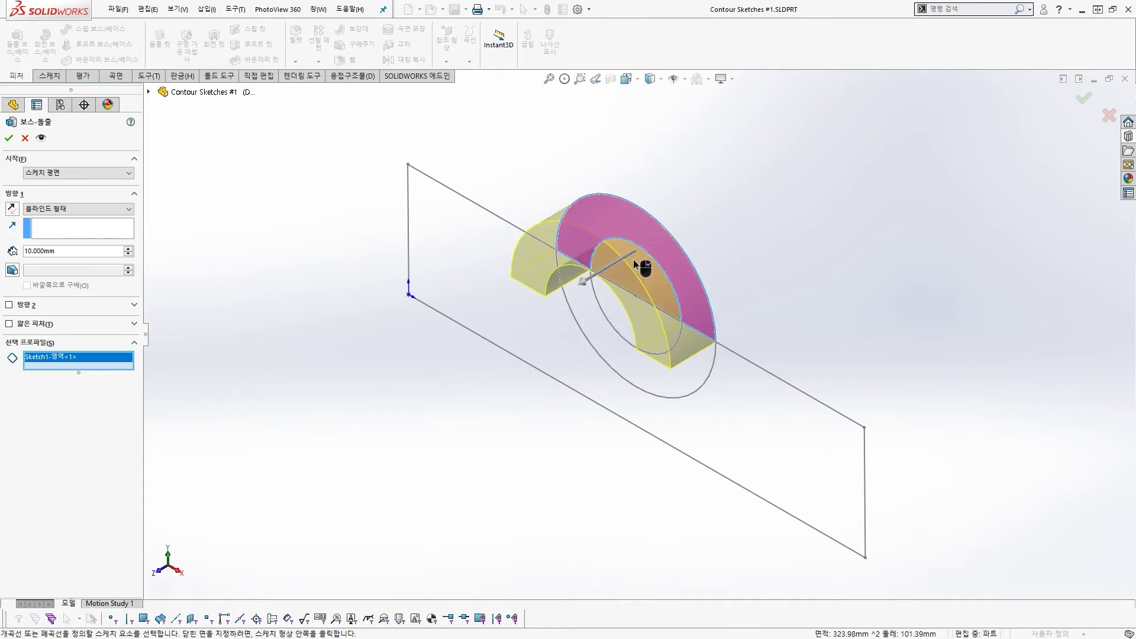
left_click(633, 259)
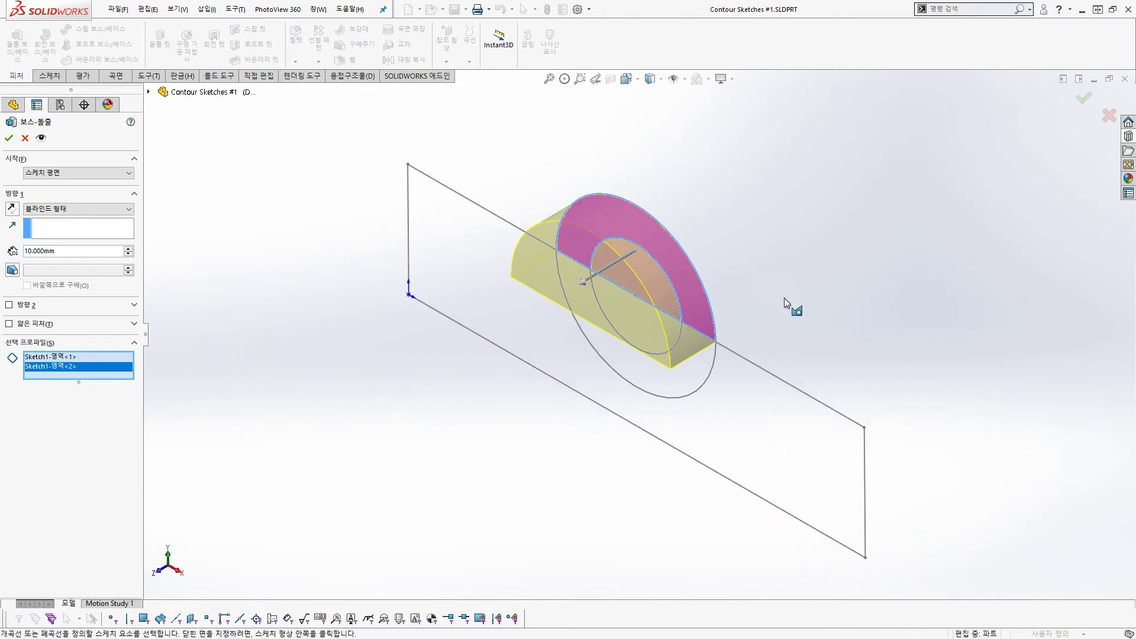
left_click(811, 398)
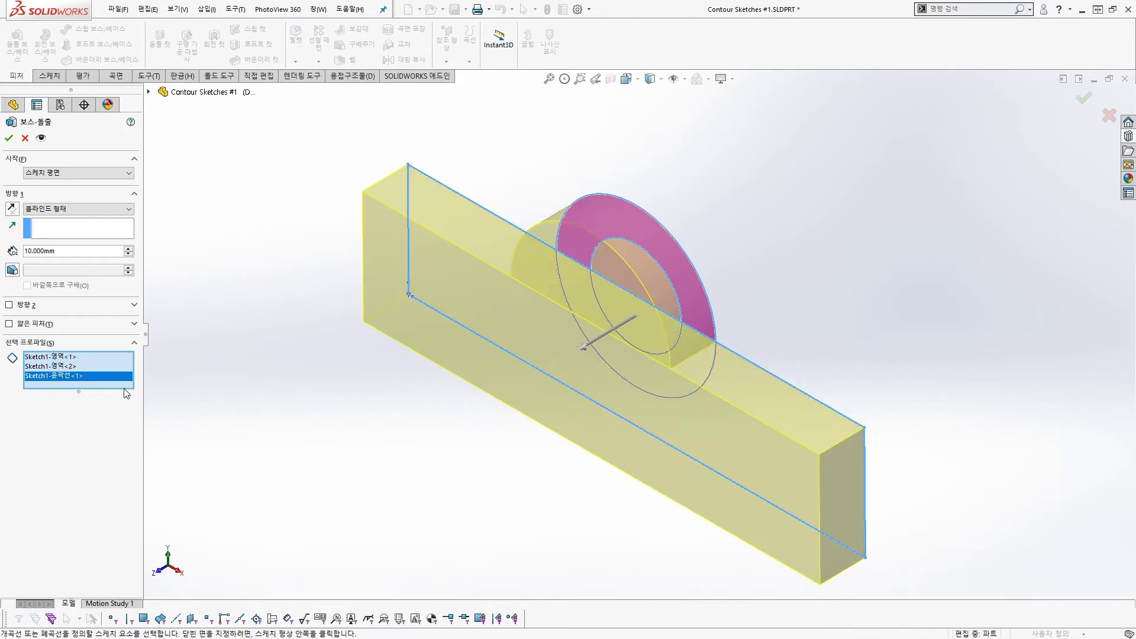
left_click(59, 358)
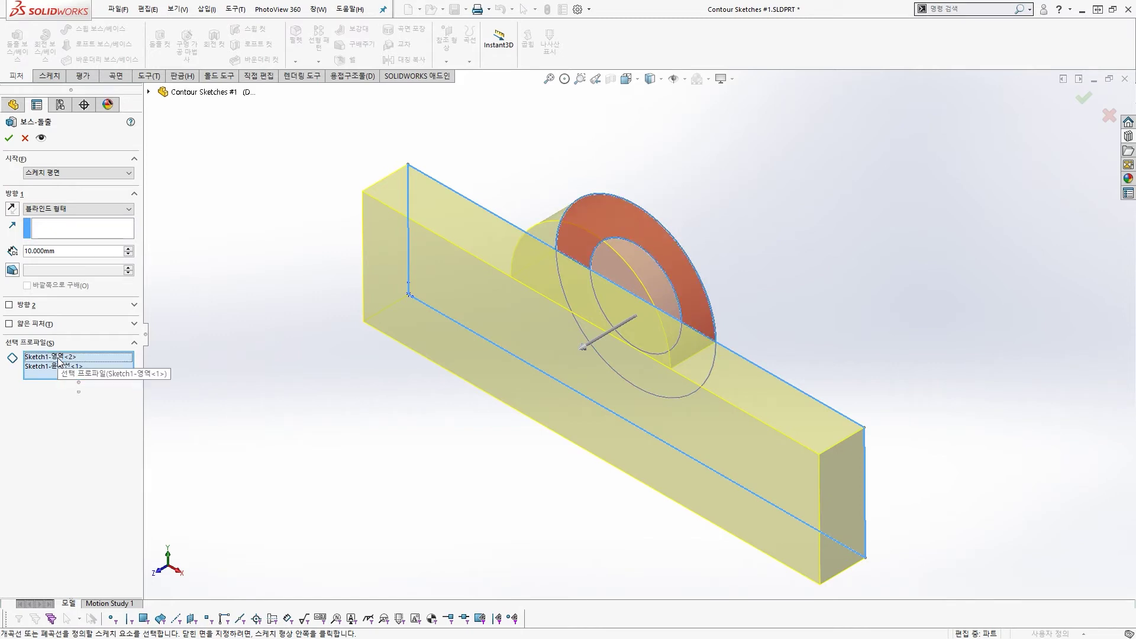
key("Delete")
key("Delete")
left_click(62, 358)
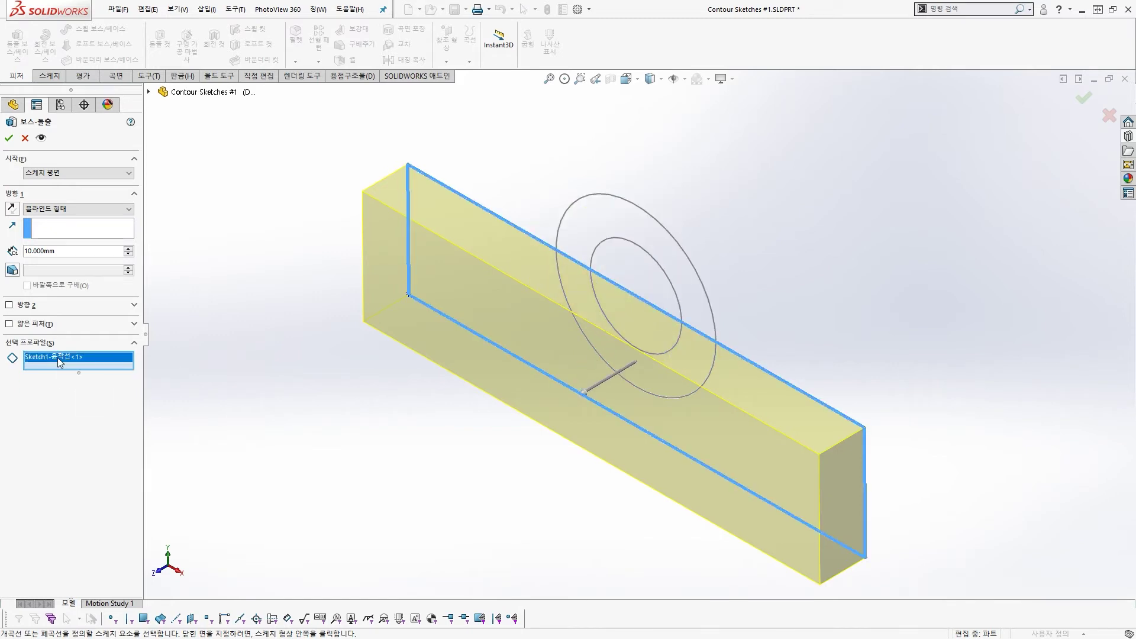
key("Delete")
Extrude the rectangle region outside the circles together with the lower half-ring region to a depth of 50 mm.
left_click(443, 299)
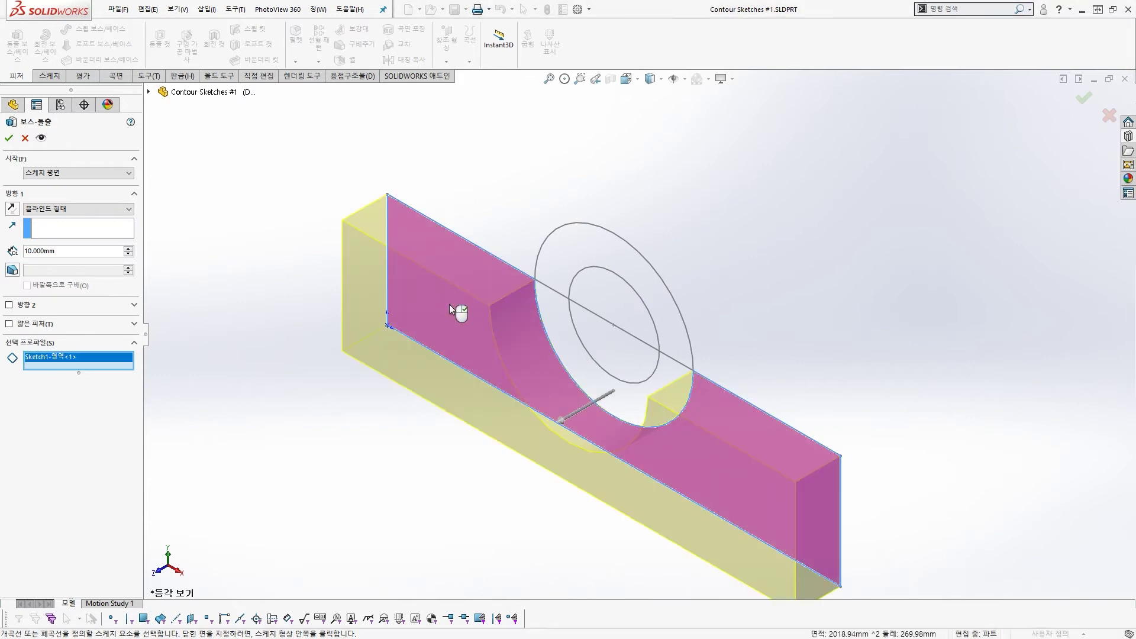
left_click(552, 312)
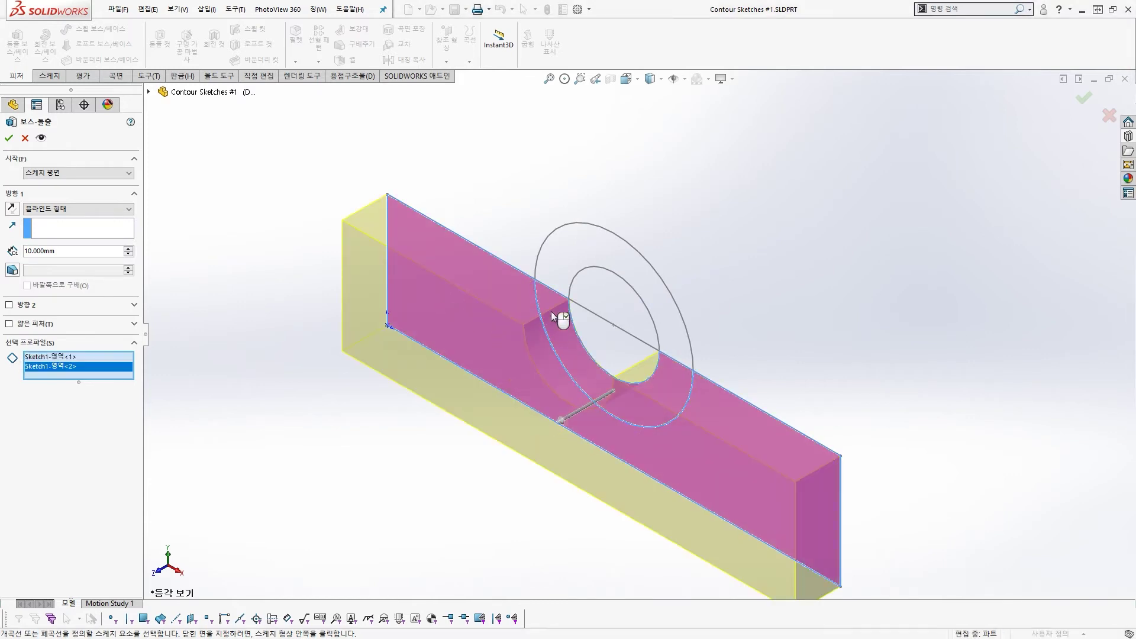
double_click(91, 252)
type("50")
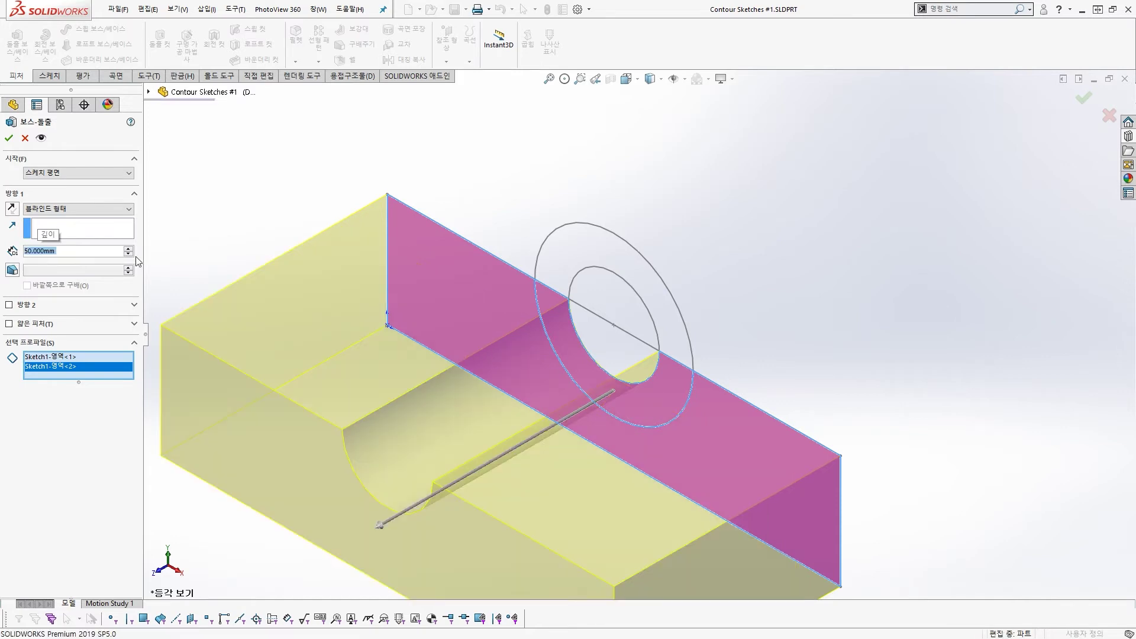
key("Return")
scroll(524, 368, "up", 2)
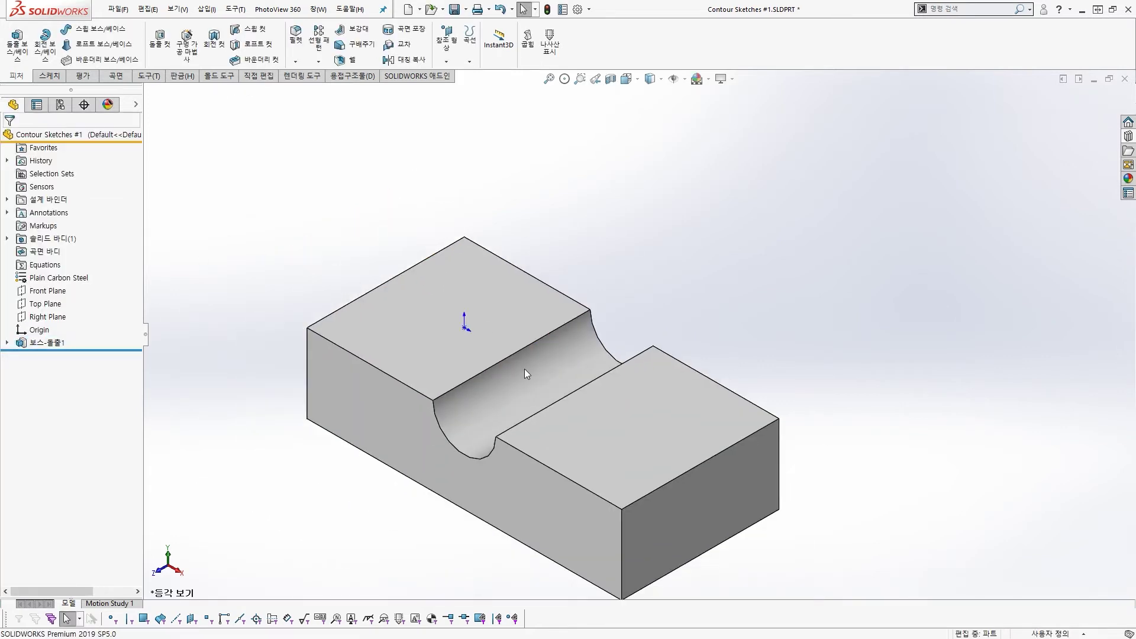
scroll(556, 423, "up", 1)
scroll(594, 450, "down", 2)
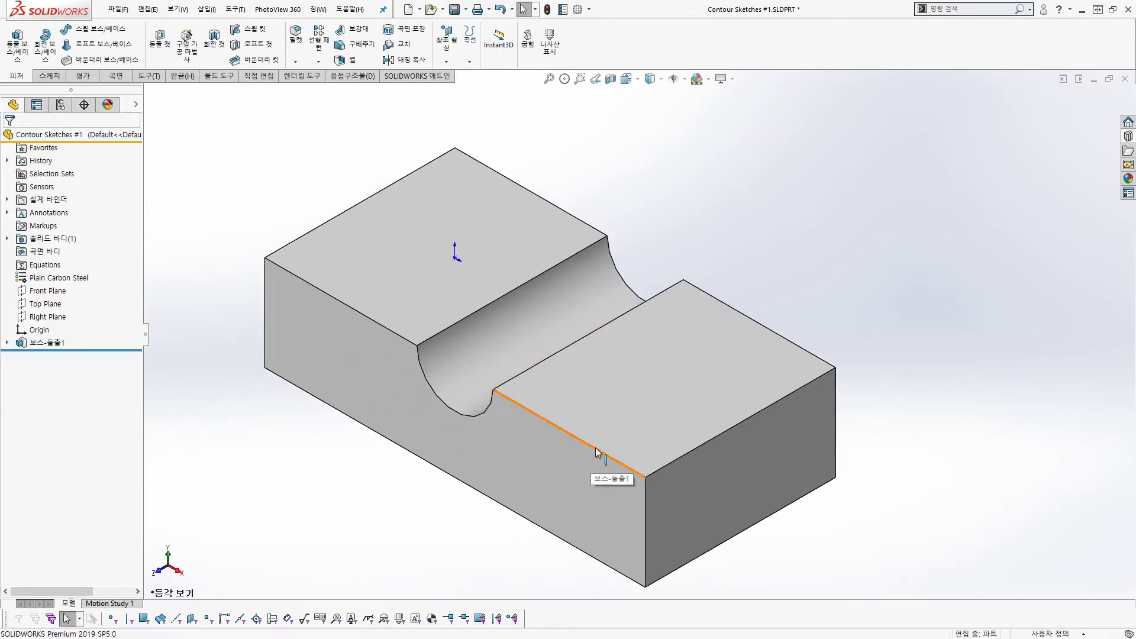
Show Sketch1, the sketch absorbed by the first boss extrusion, in the model.
scroll(595, 439, "up", 1)
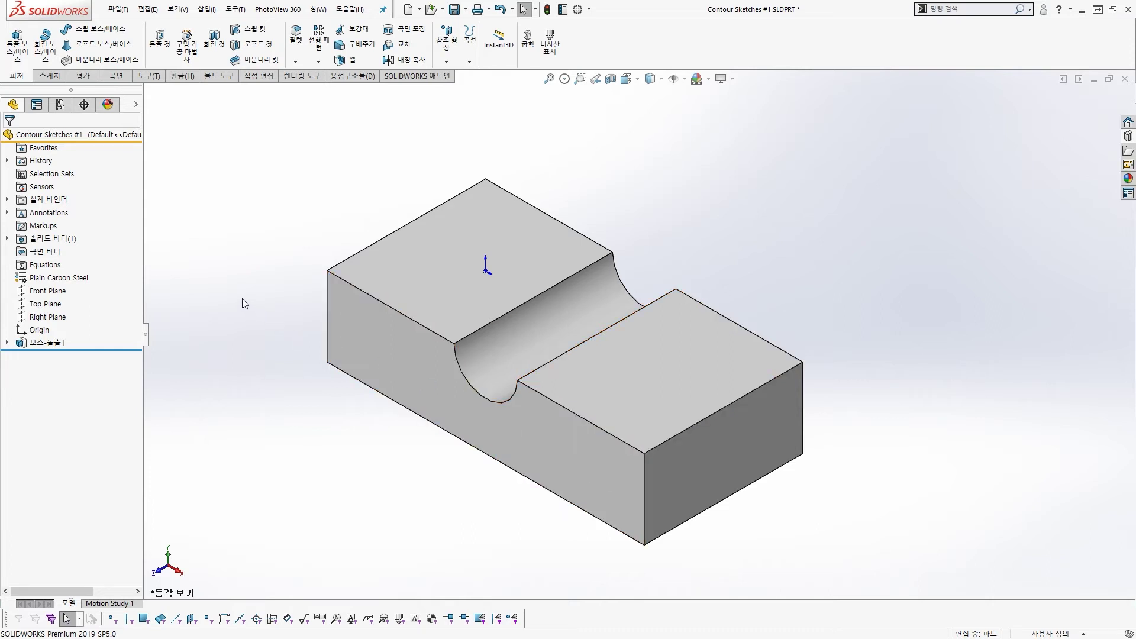
left_click(8, 343)
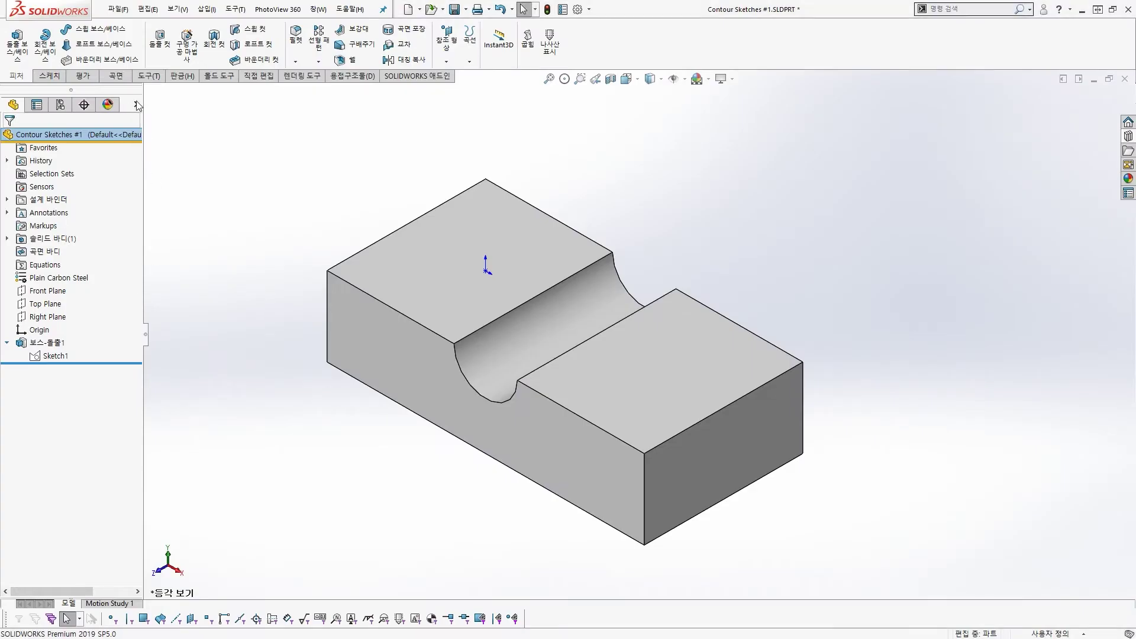
left_click(136, 107)
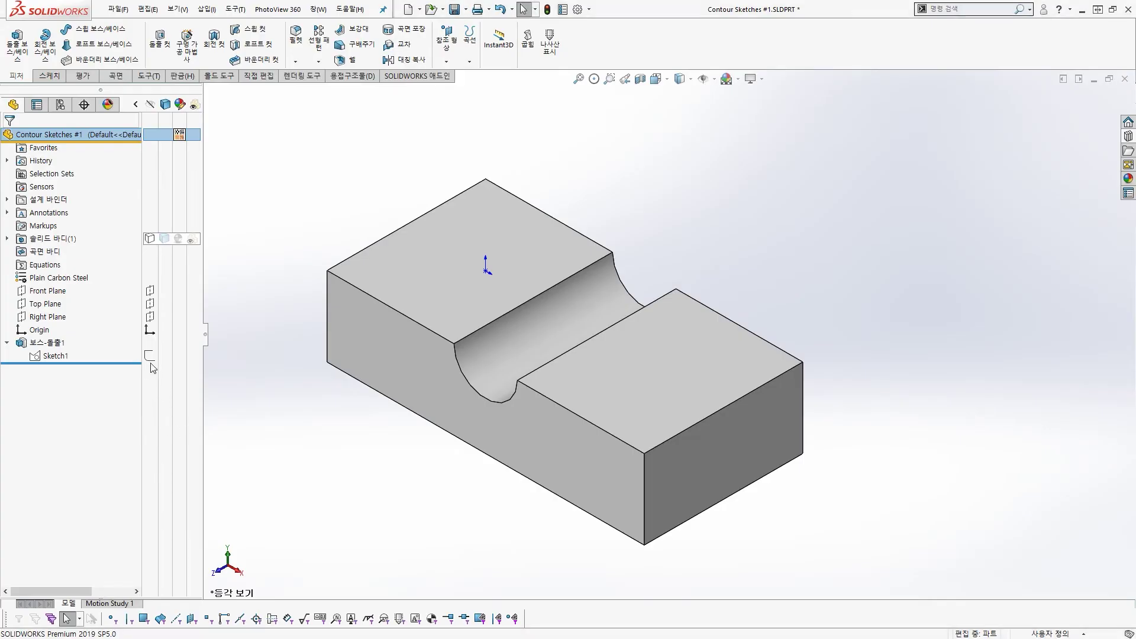
left_click(172, 408)
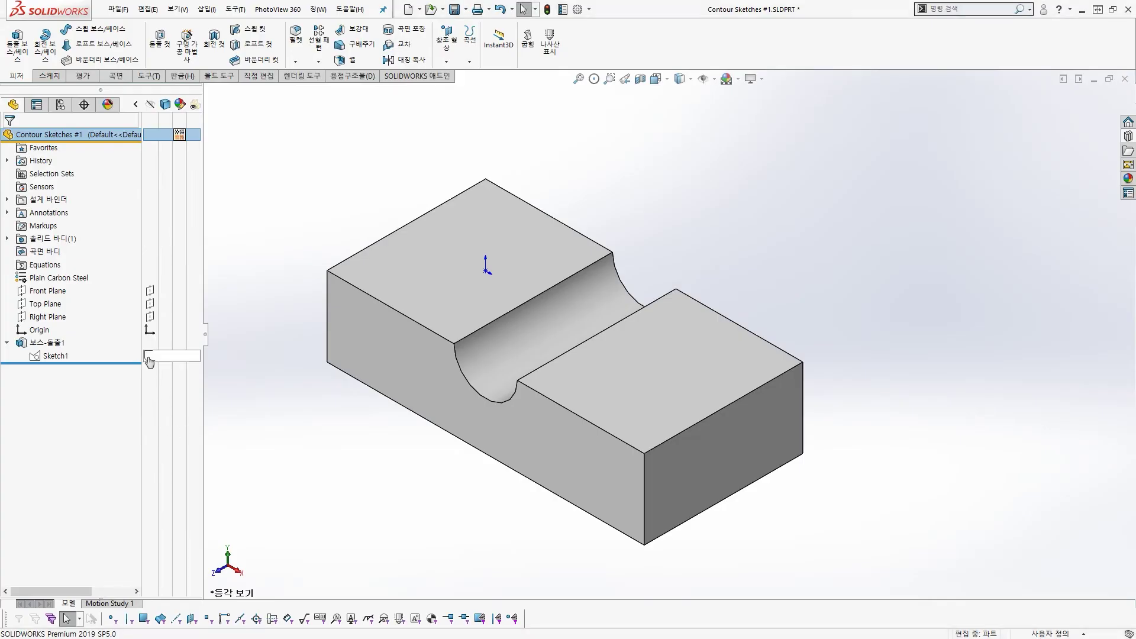
left_click(149, 356)
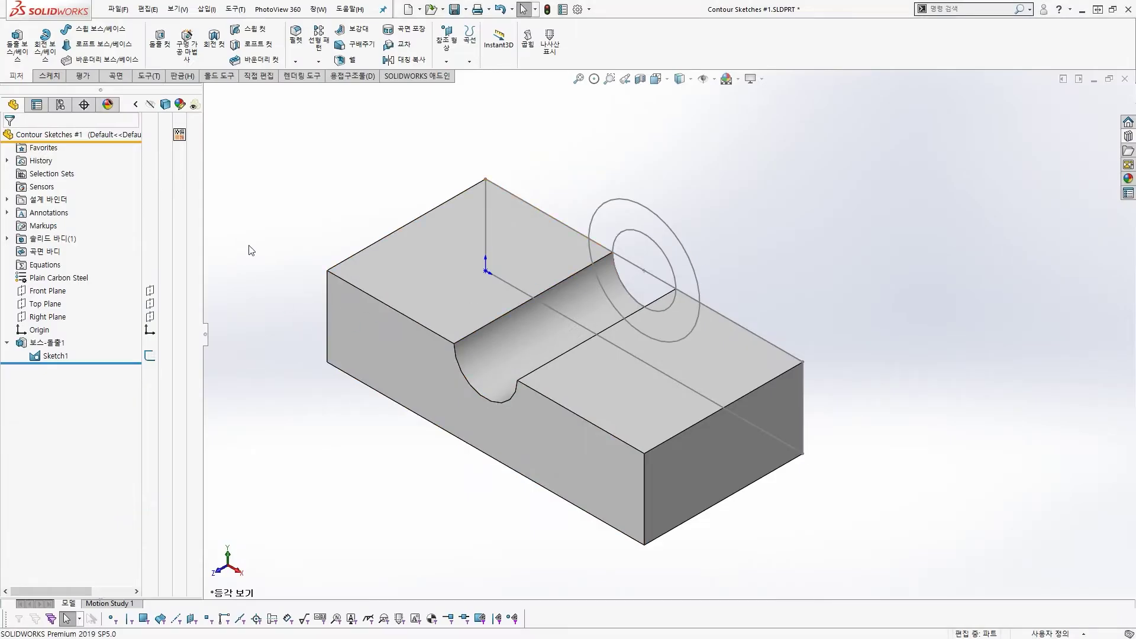
Start another Extruded Boss/Base feature for the part.
scroll(267, 245, "up", 2)
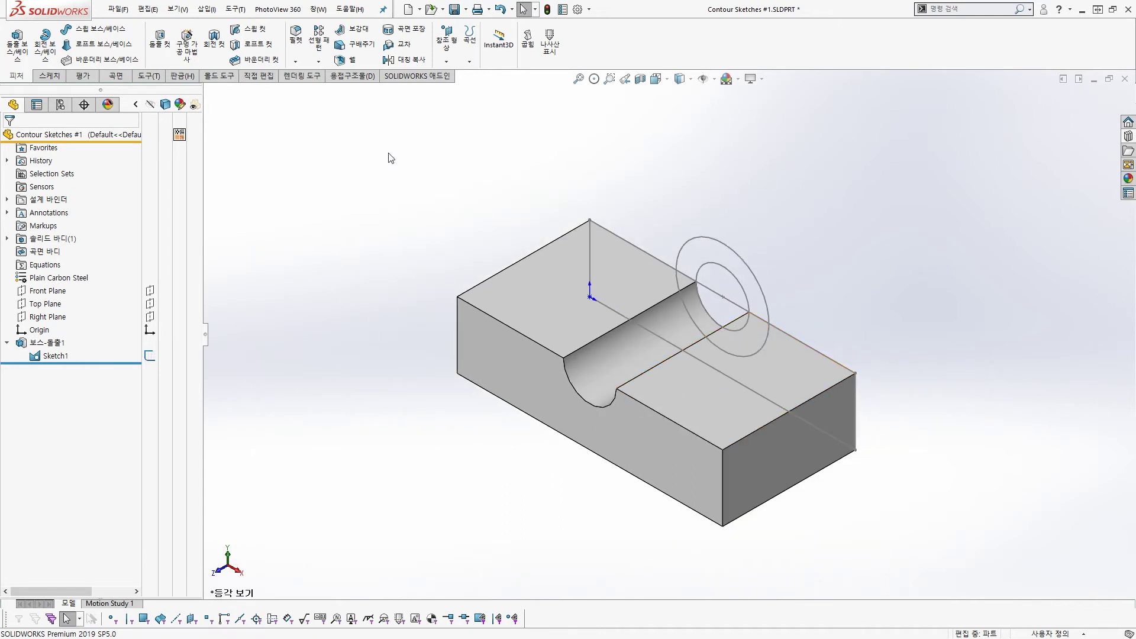
left_click(21, 52)
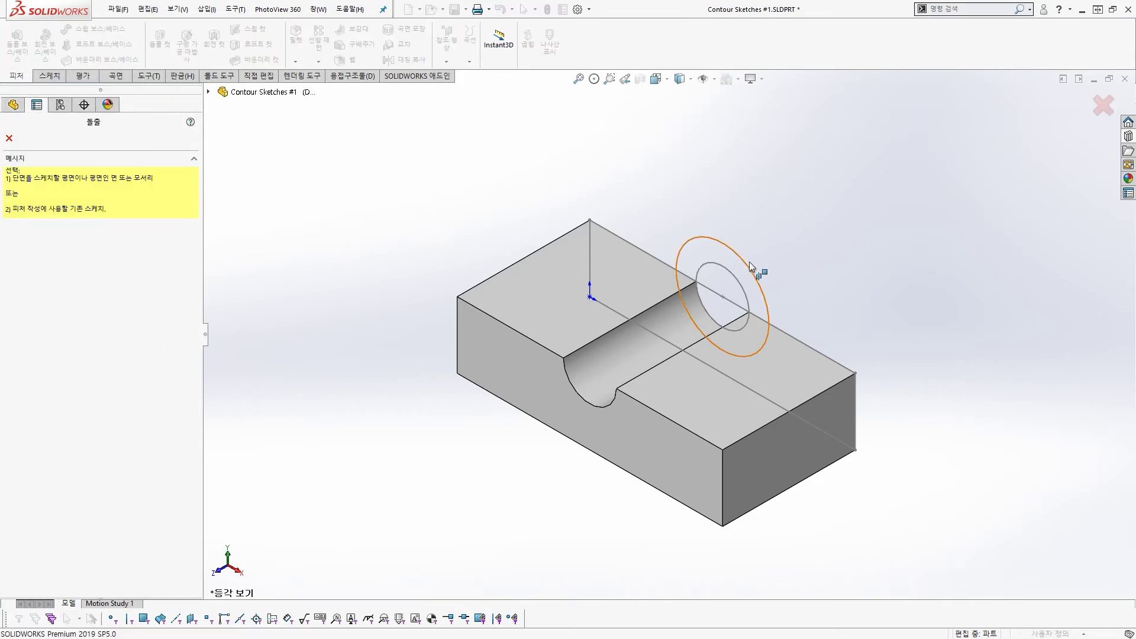
scroll(714, 296, "down", 3)
key("ctrl+2")
scroll(674, 296, "up", 3)
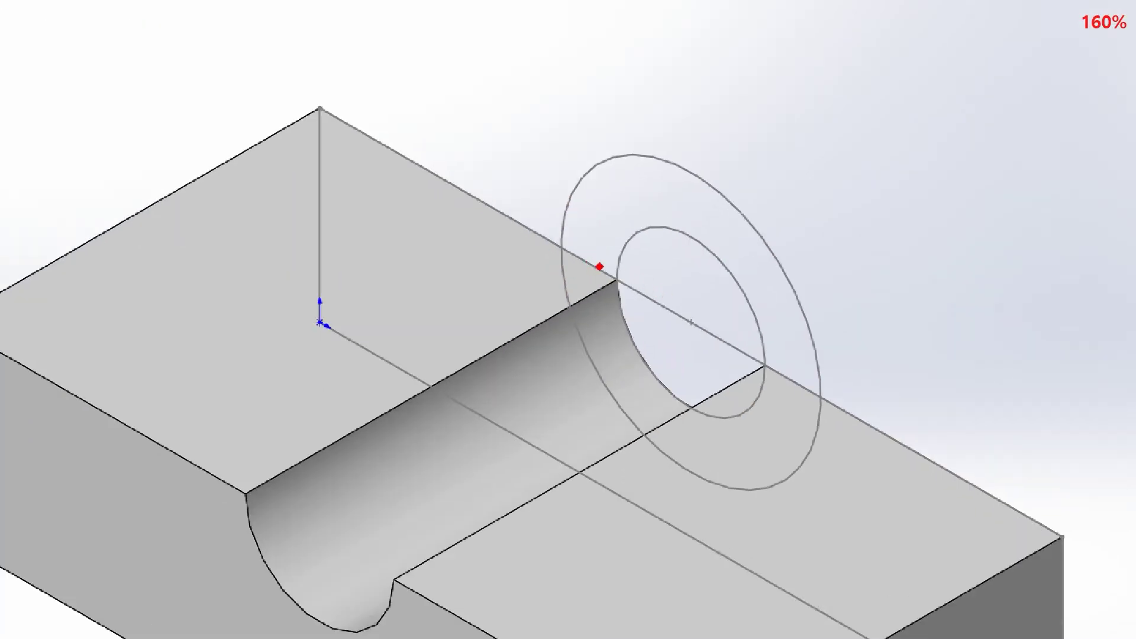
left_click_drag(575, 221, 594, 257)
left_click_drag(602, 188, 622, 216)
mouse_move(640, 181)
left_mouse_down()
mouse_move(657, 199)
mouse_move(701, 210)
left_mouse_up()
left_click_drag(756, 216, 763, 236)
left_click_drag(797, 258, 790, 367)
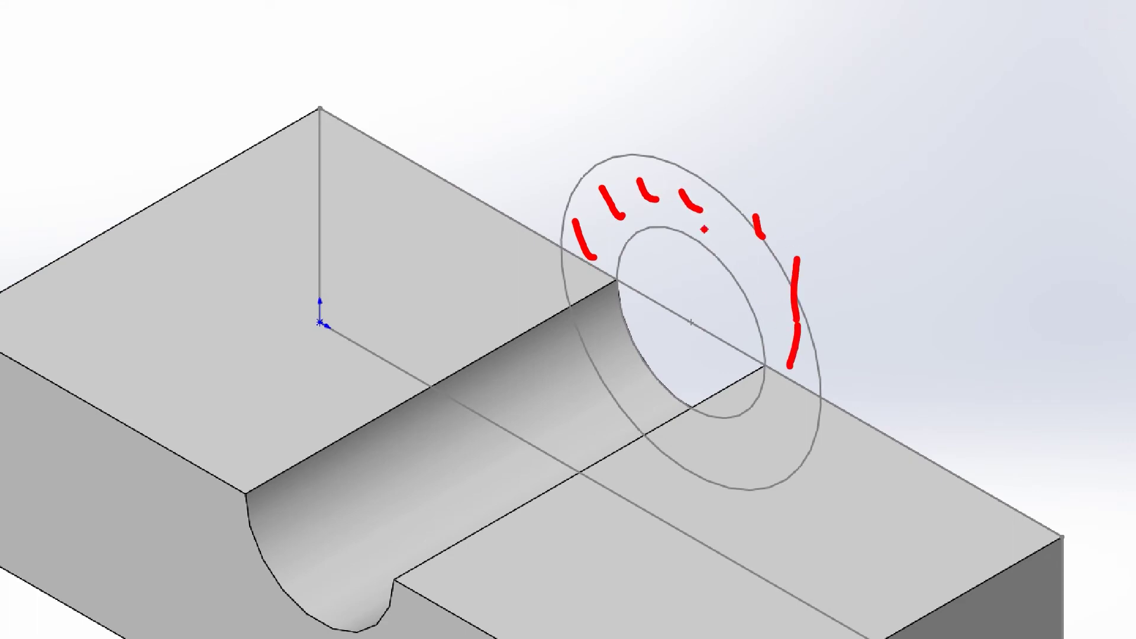
mouse_move(718, 96)
left_mouse_down()
mouse_move(680, 189)
mouse_move(693, 201)
left_mouse_up()
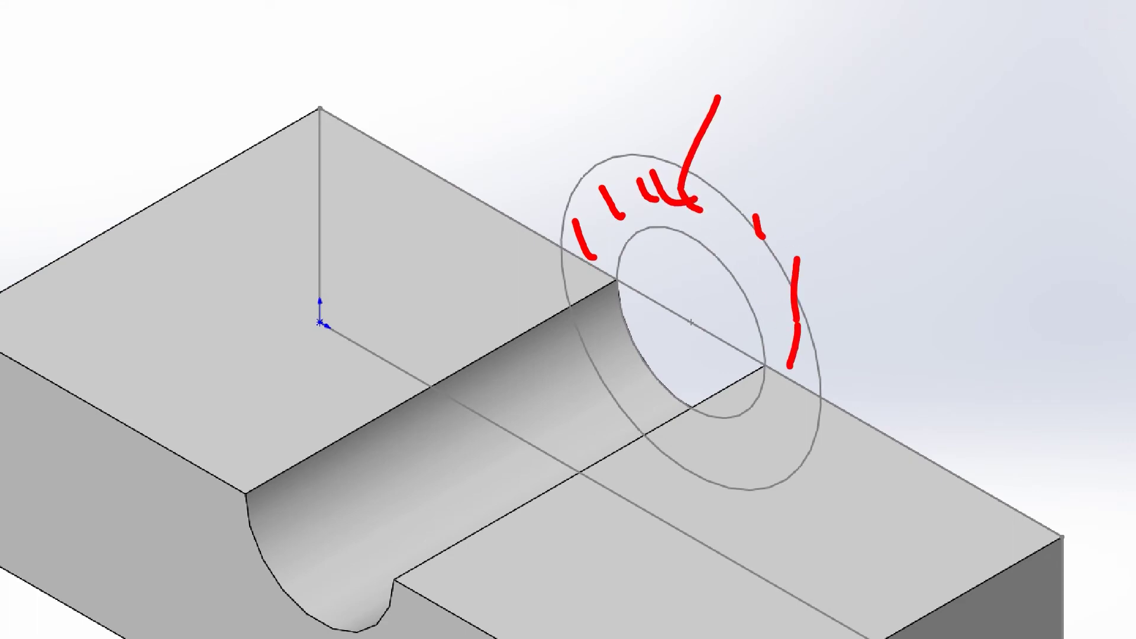
key("Escape")
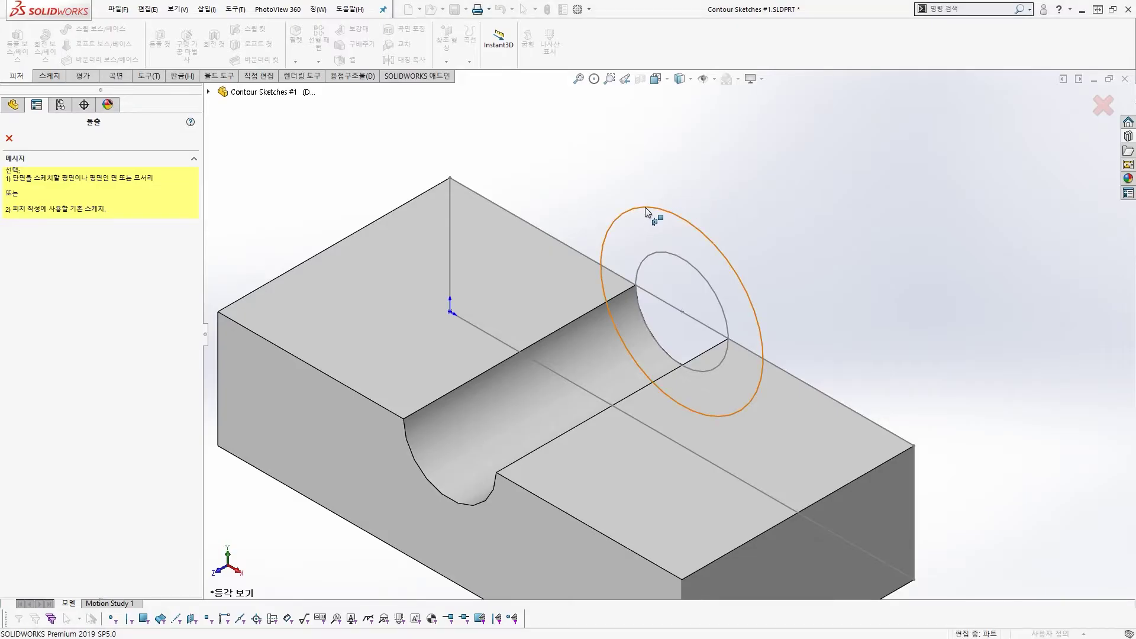
Base the new boss extrusion on Sketch1 by picking its outer circle, and clear that contour from the selected profiles.
left_click(645, 208)
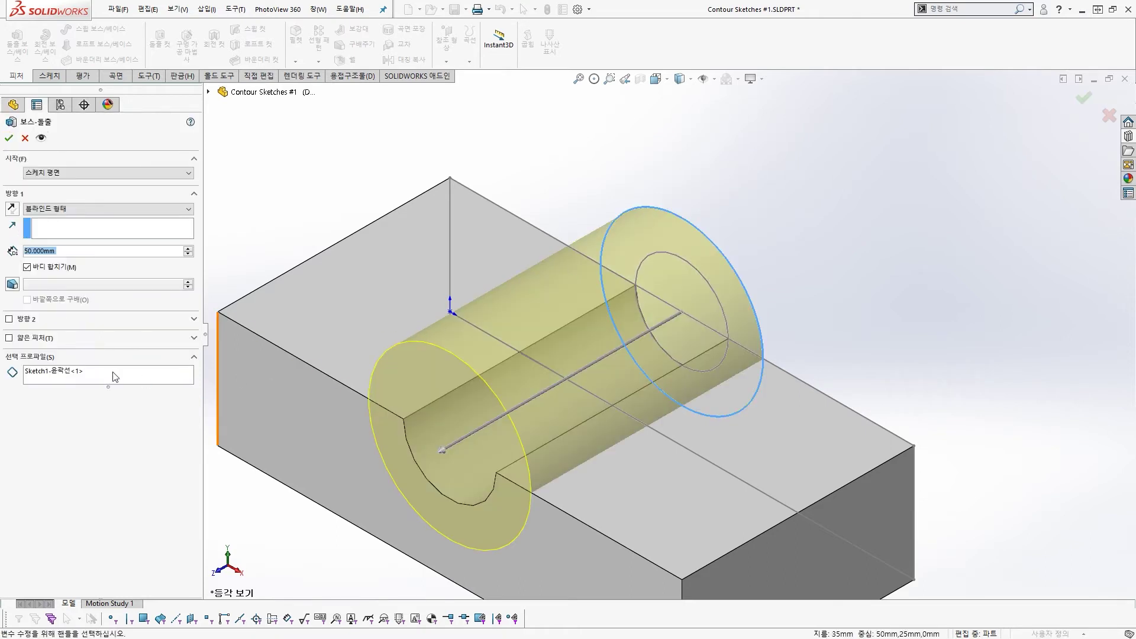
left_click(48, 374)
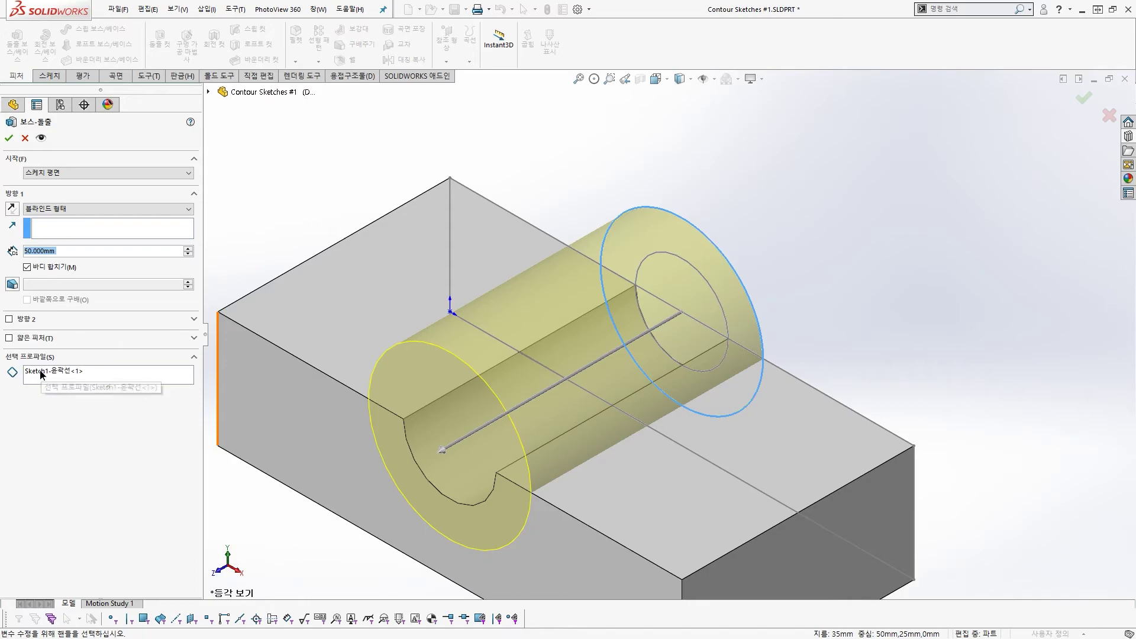
key("ctrl+1")
mouse_move(155, 395)
left_mouse_down()
mouse_move(133, 334)
mouse_move(172, 392)
left_mouse_up()
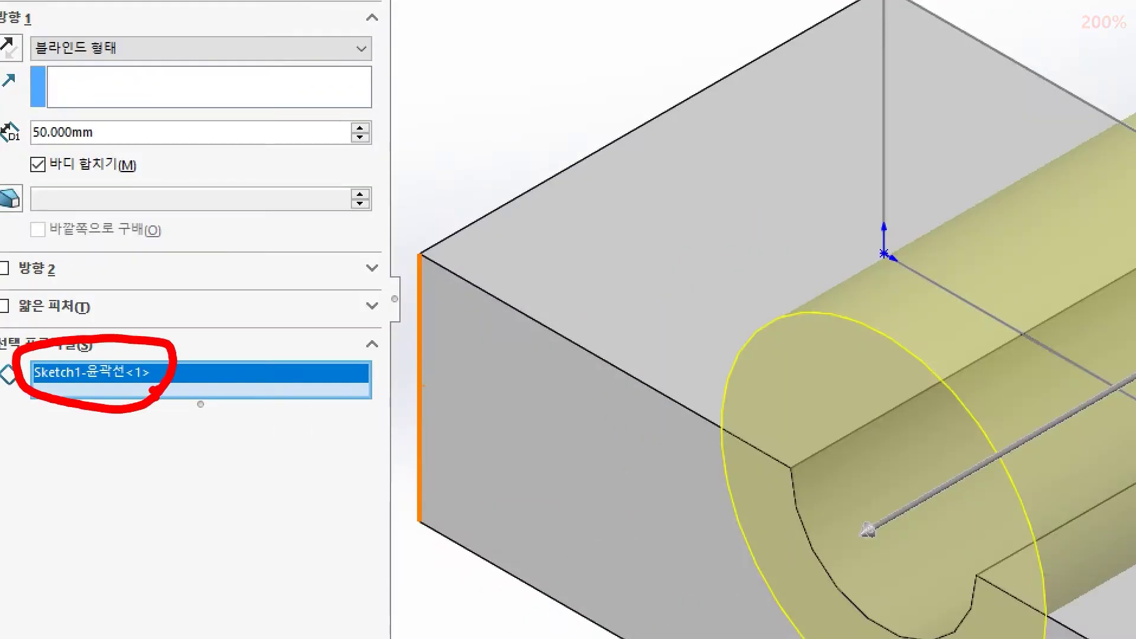
key("Escape")
key("Delete")
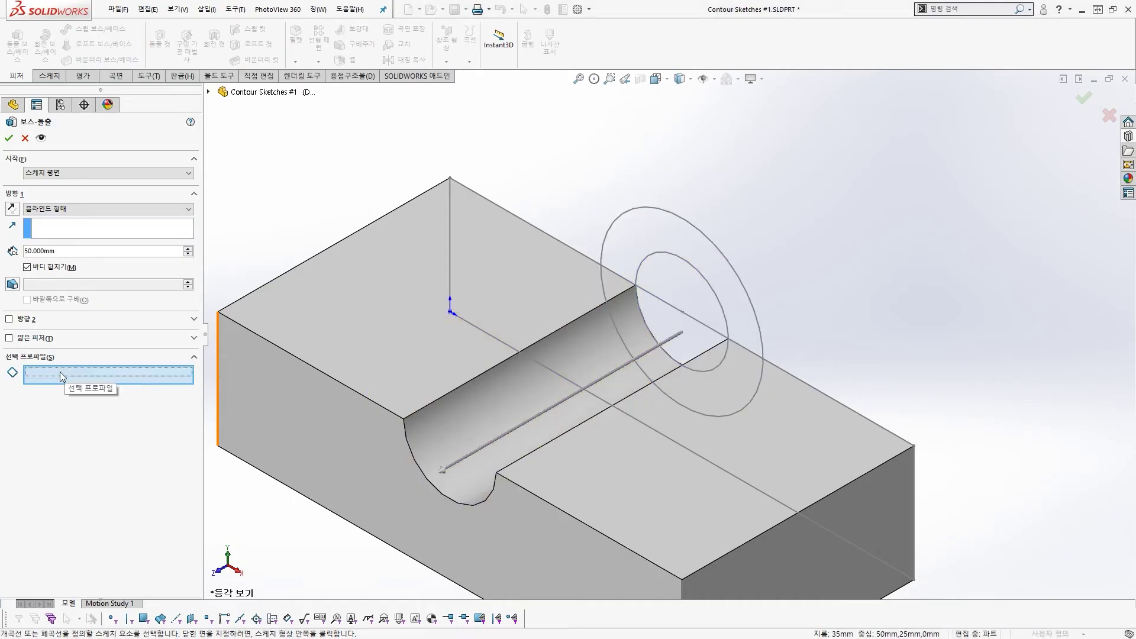
key("ctrl+2")
mouse_move(93, 406)
left_mouse_down()
mouse_move(58, 404)
mouse_move(152, 339)
left_mouse_up()
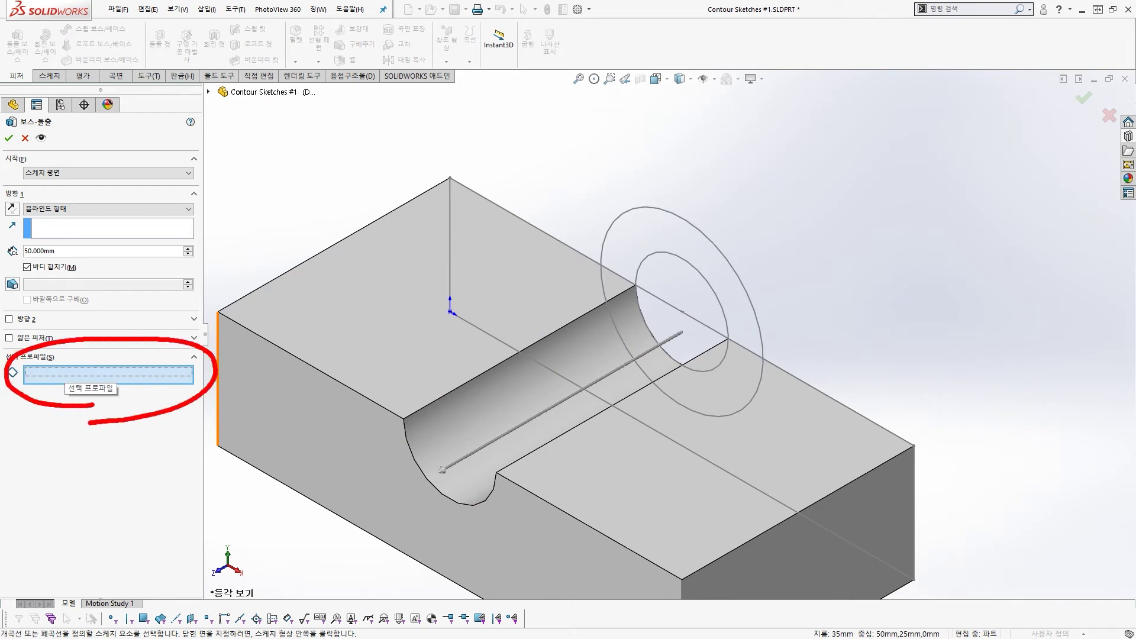
key("Escape")
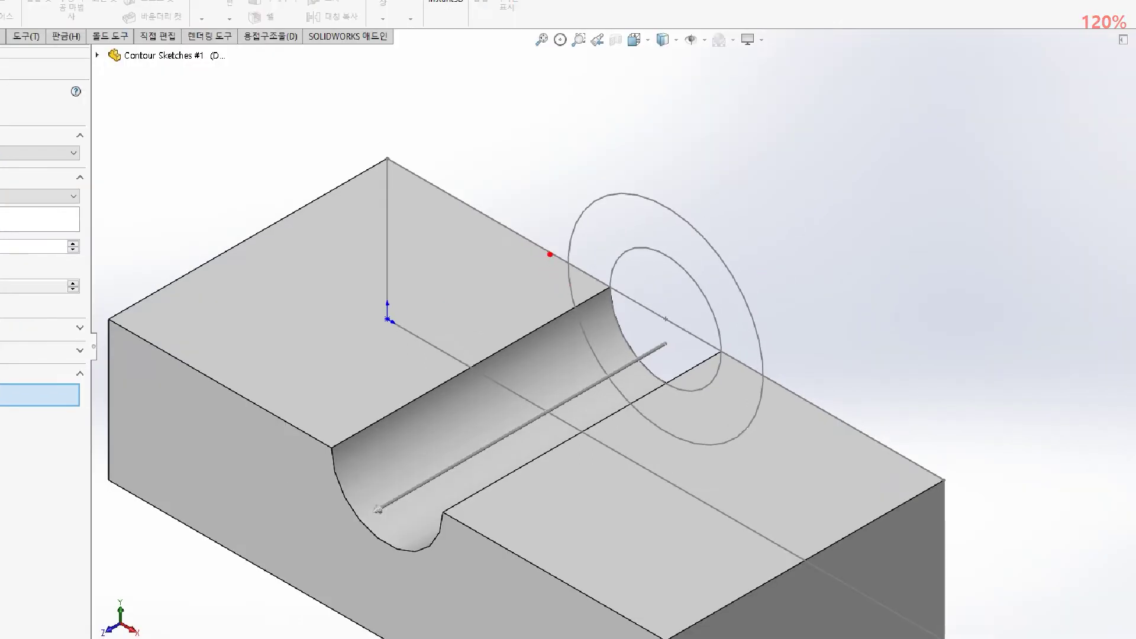
mouse_move(549, 254)
left_mouse_down()
mouse_move(393, 375)
mouse_move(608, 482)
mouse_move(768, 404)
left_mouse_up()
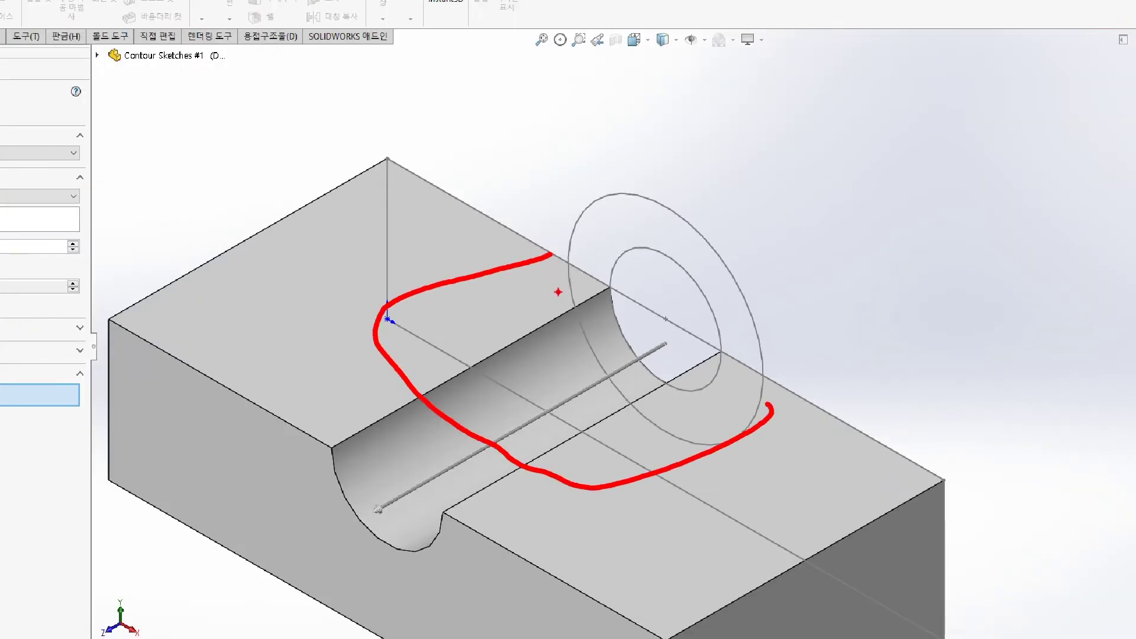
mouse_move(611, 214)
left_mouse_down()
mouse_move(599, 232)
mouse_move(612, 214)
left_mouse_up()
left_click_drag(605, 306, 578, 325)
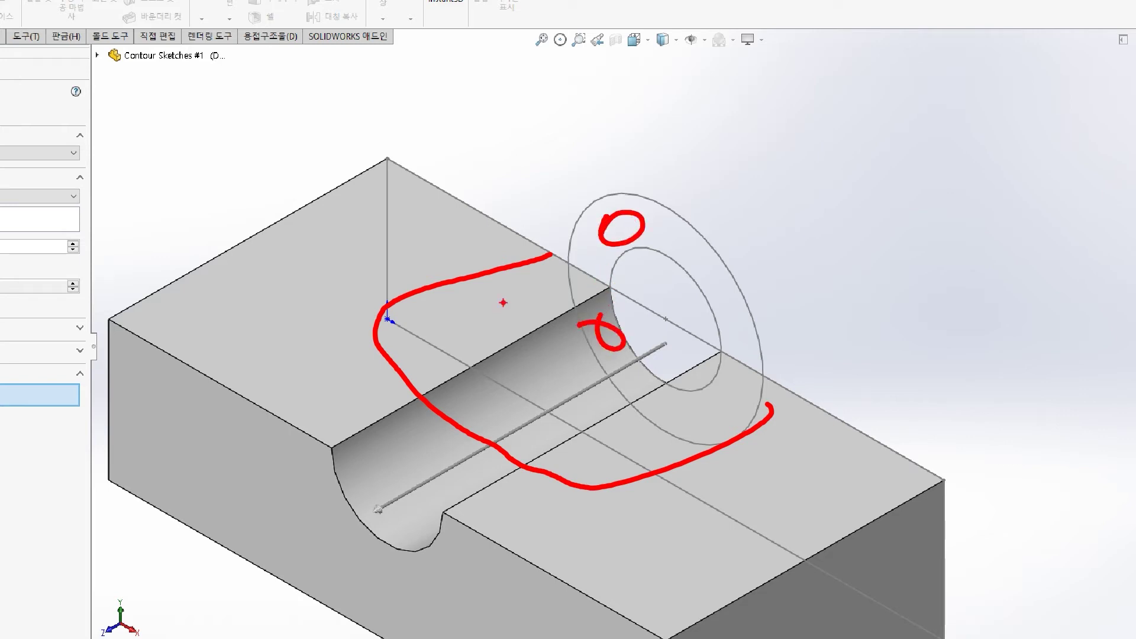
key("Escape")
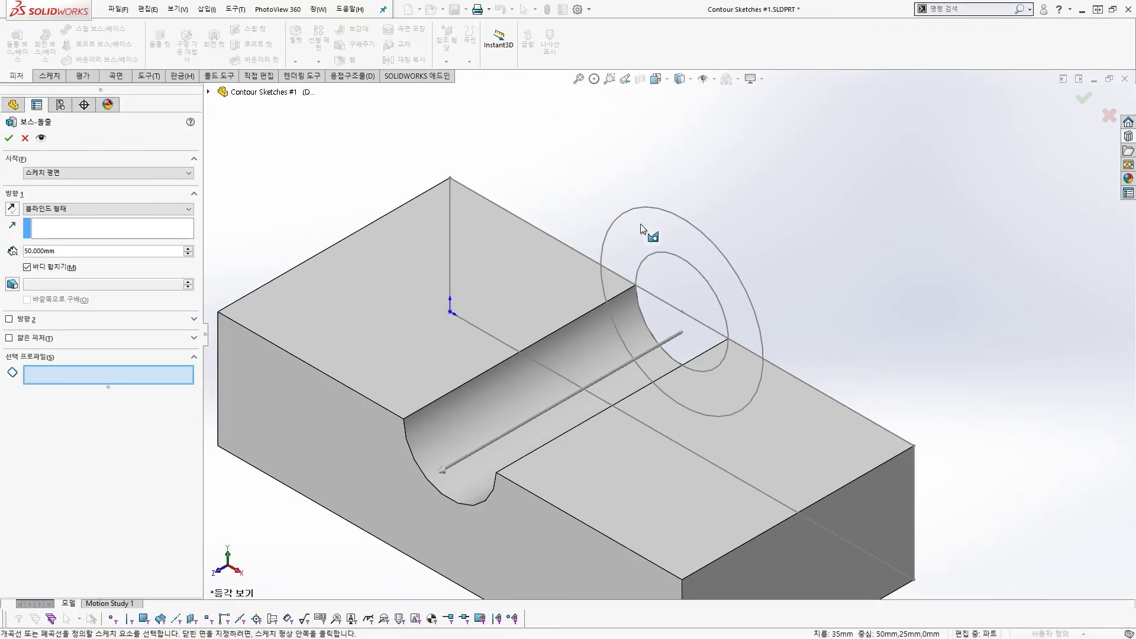
Extrude the upper half-ring region between the two circles of the shared sketch to a blind depth of 30 mm.
left_click(647, 232)
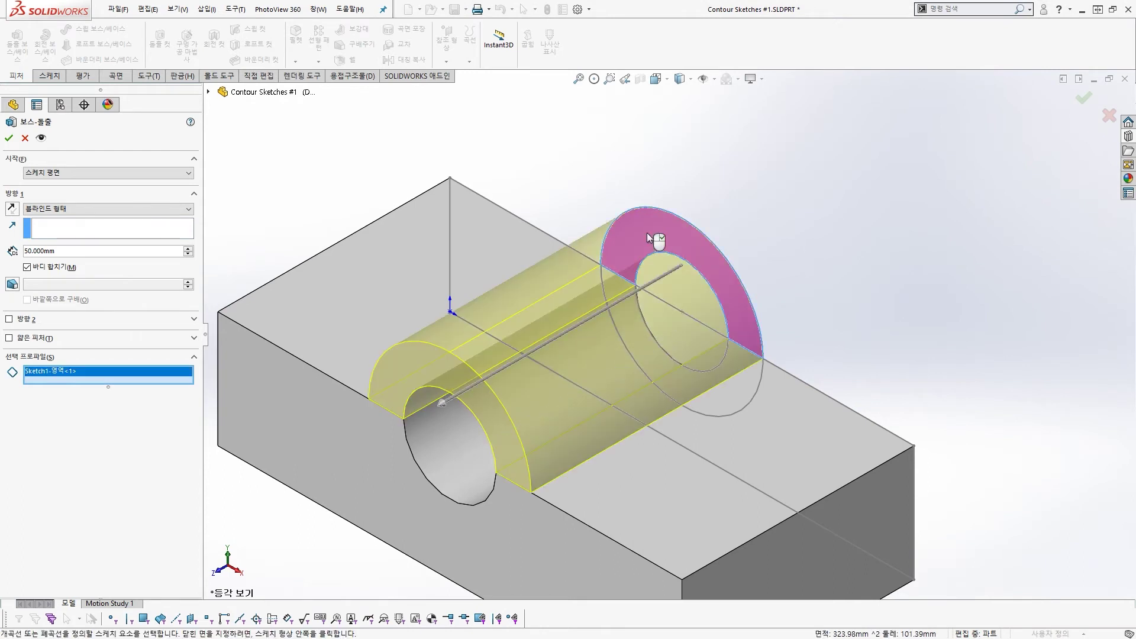
key("ctrl+a")
type("30")
key("Return")
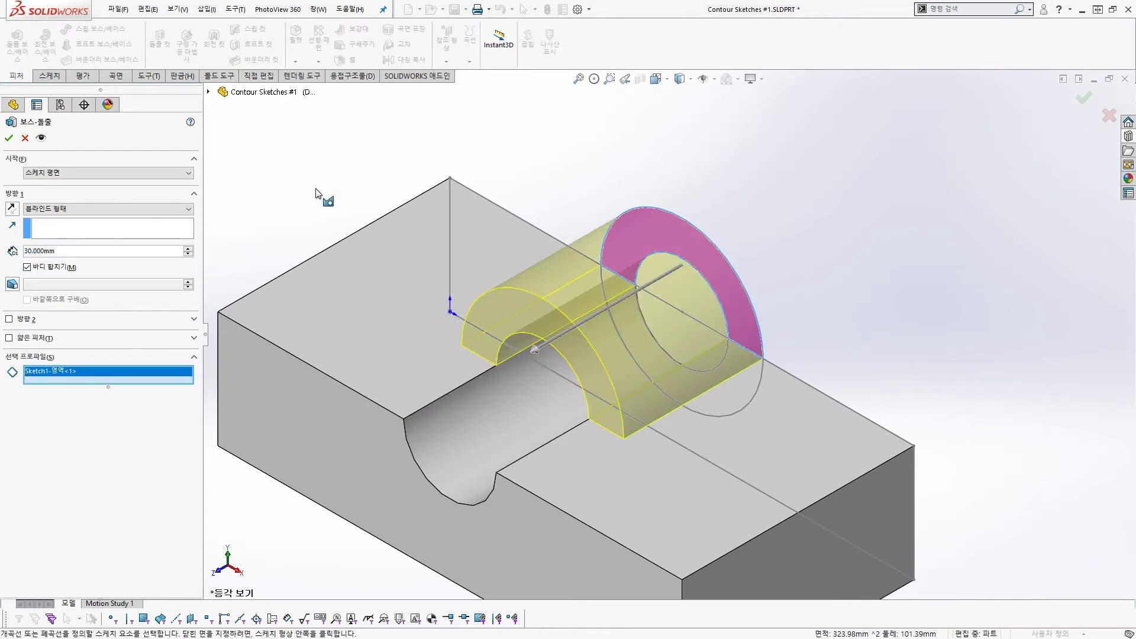
key("ctrl+2")
key("Escape")
scroll(19, 273, "up", 3)
mouse_move(83, 280)
left_mouse_down()
mouse_move(70, 240)
mouse_move(87, 283)
left_mouse_up()
key("Escape")
left_click(9, 138)
Expand the solid bodies folder in the feature tree and hide Sketch1 in the model view.
left_click(6, 239)
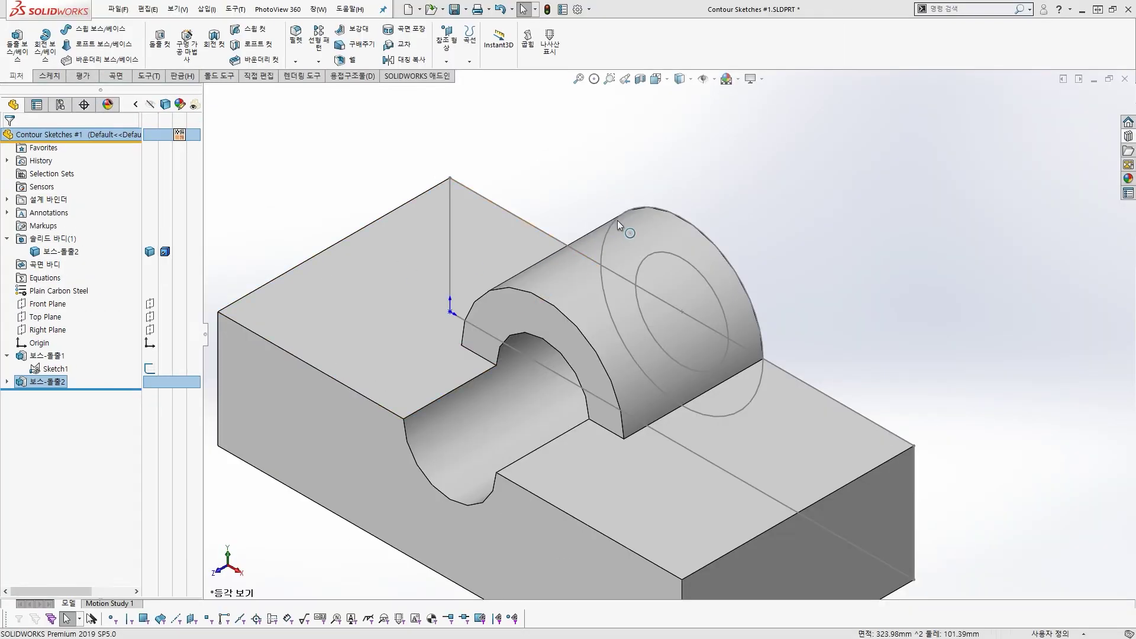
scroll(662, 246, "up", 3)
scroll(655, 333, "down", 2)
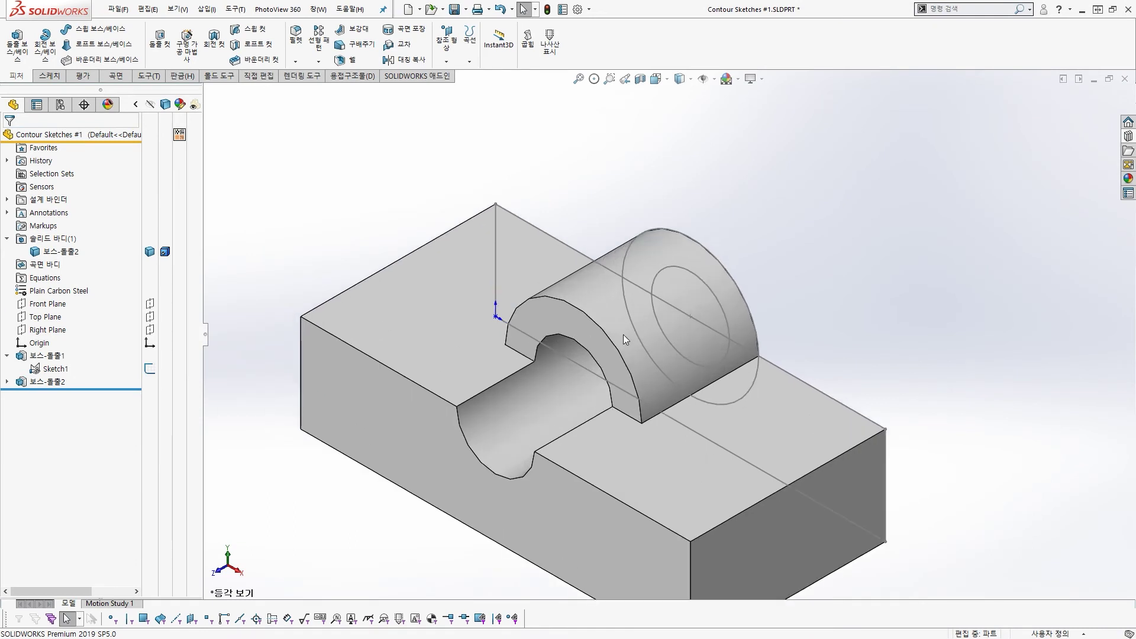
left_click(498, 222)
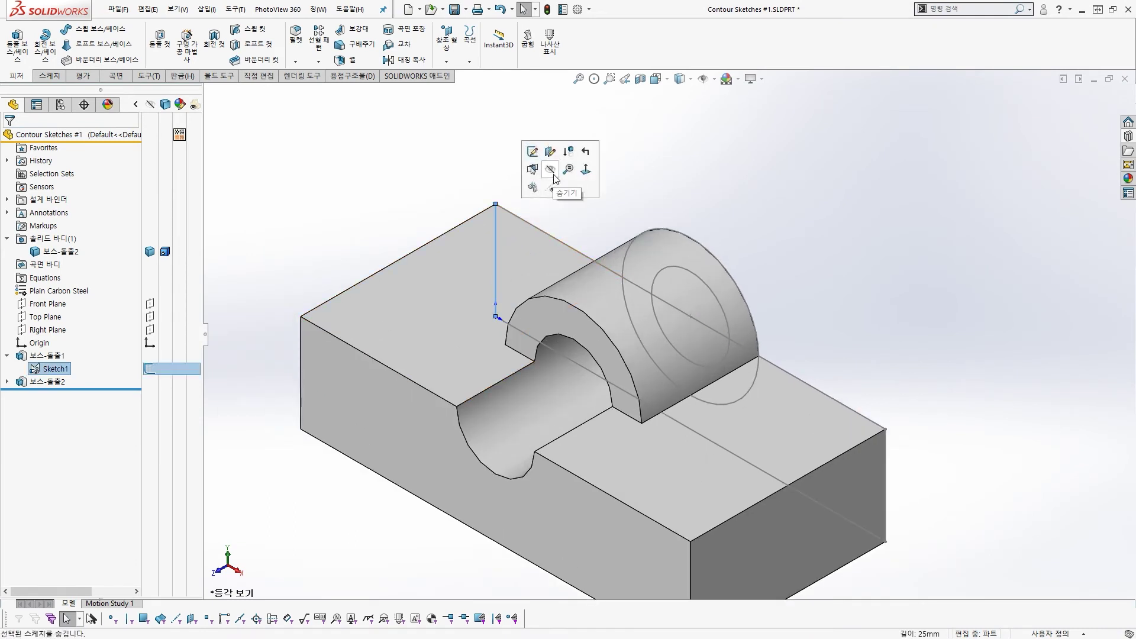
left_click(556, 178)
scroll(668, 336, "up", 3)
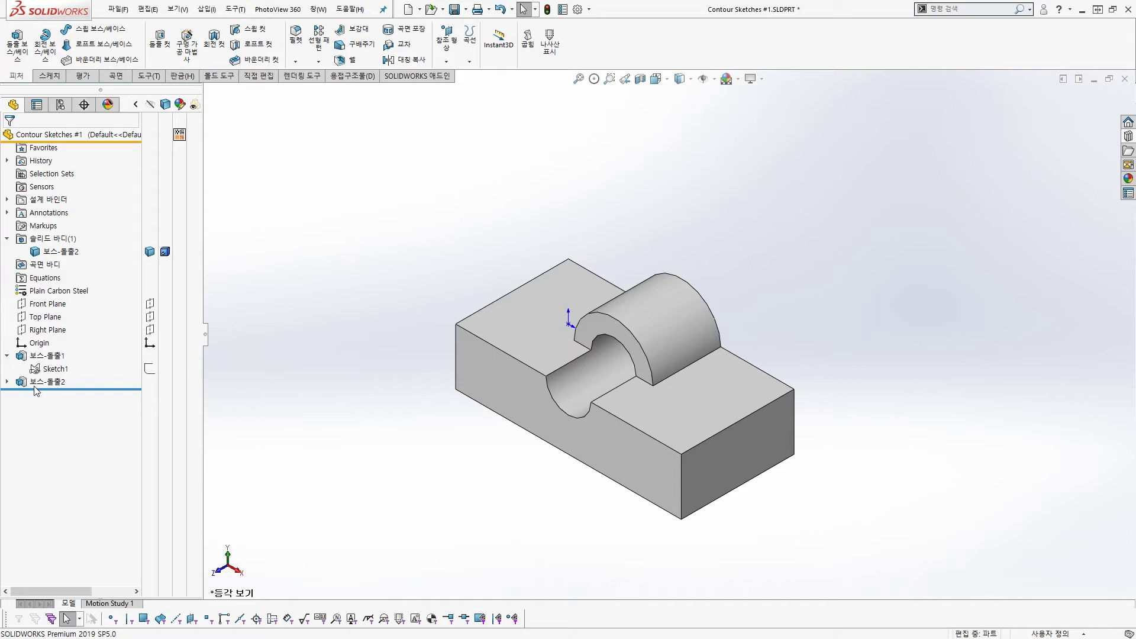
Expand the second boss extrusion in the feature tree and examine the shared sketch icons under both extrusions.
left_click(6, 382)
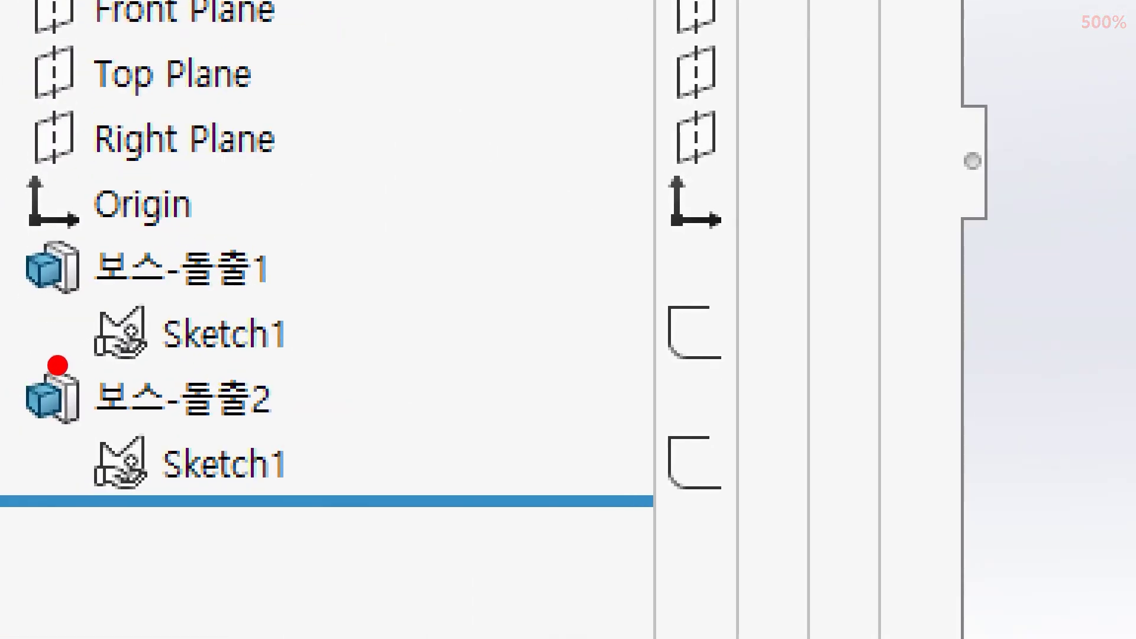
mouse_move(81, 368)
left_mouse_down()
mouse_move(159, 305)
mouse_move(69, 353)
left_mouse_up()
mouse_move(129, 500)
left_mouse_down()
mouse_move(60, 459)
mouse_move(124, 414)
mouse_move(107, 499)
left_mouse_up()
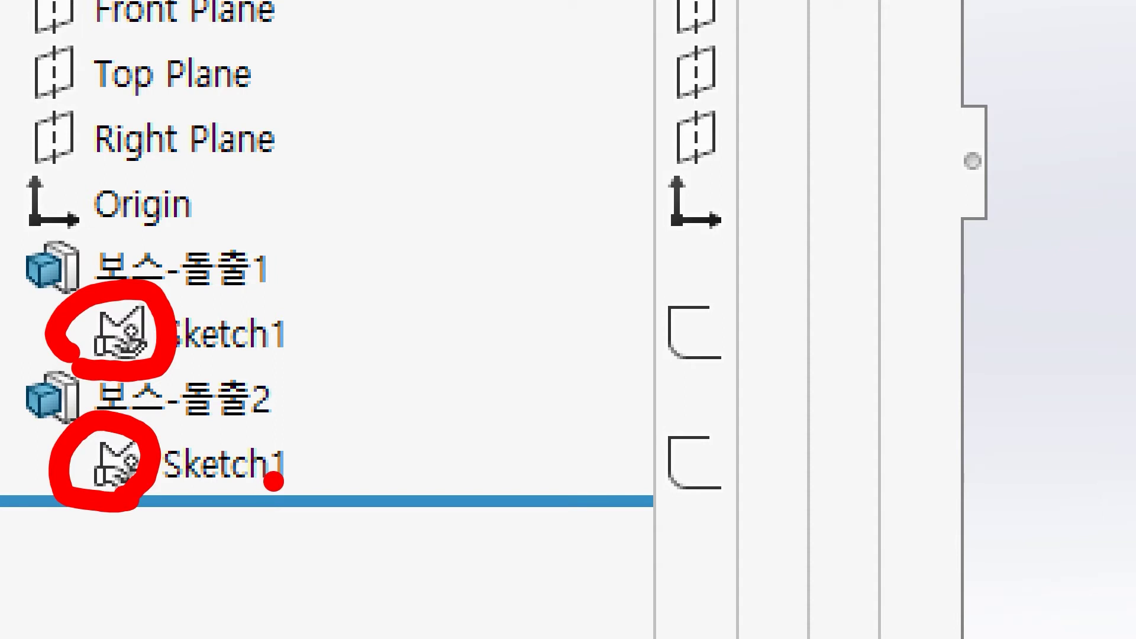
mouse_move(194, 493)
left_mouse_down()
mouse_move(328, 490)
mouse_move(393, 451)
mouse_move(290, 273)
mouse_move(323, 263)
left_mouse_up()
left_click_drag(343, 456, 260, 392)
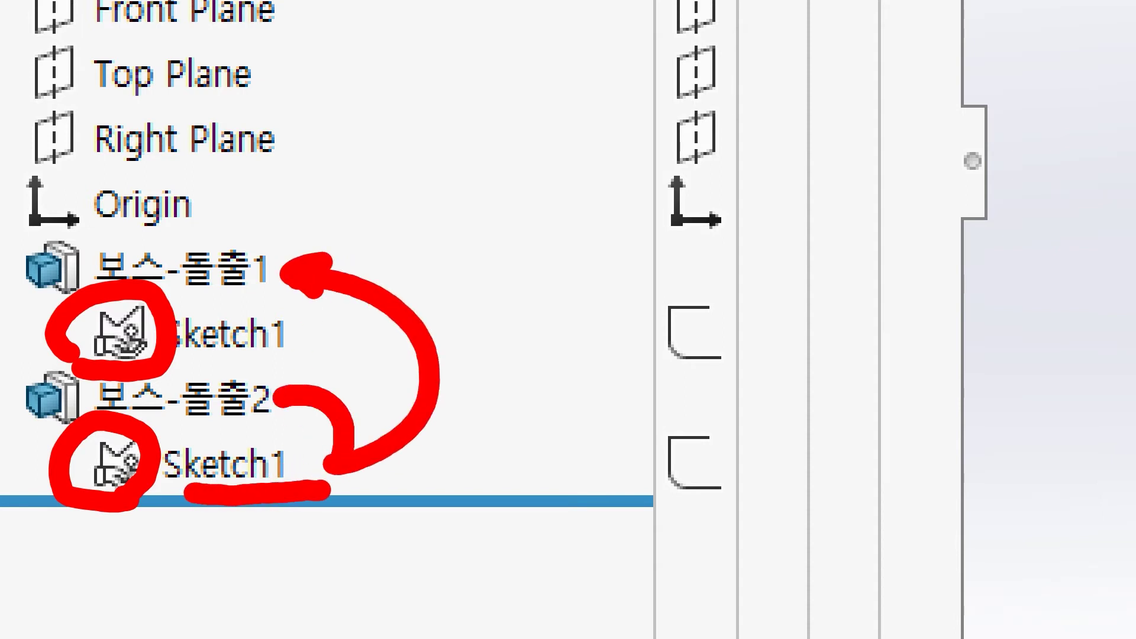
mouse_move(308, 355)
left_mouse_down()
mouse_move(257, 394)
mouse_move(293, 421)
left_mouse_up()
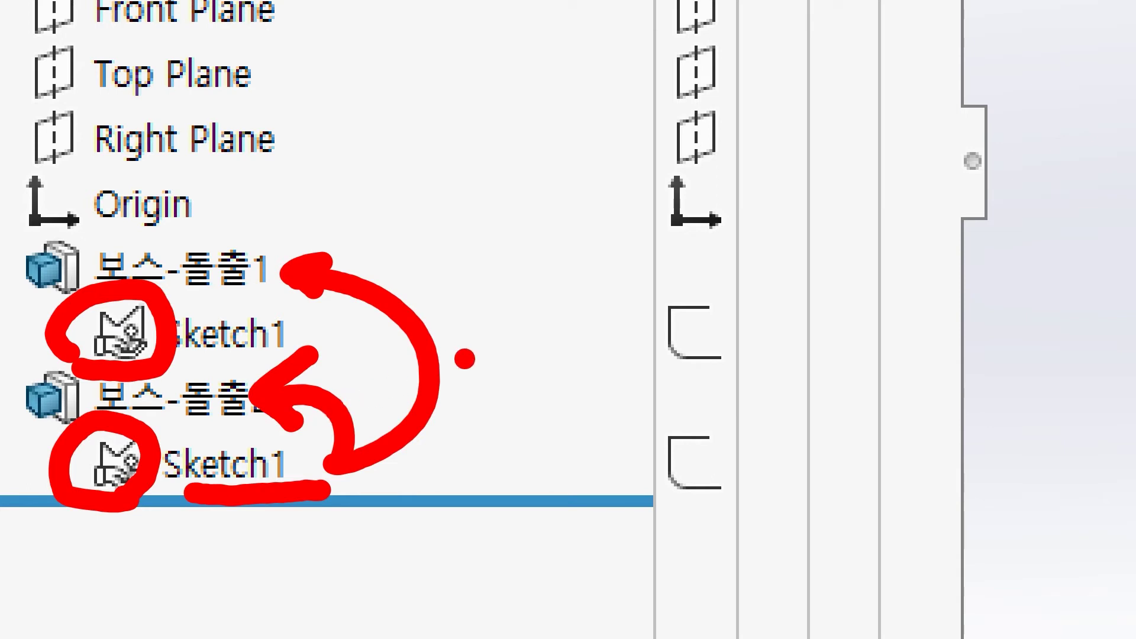
key("Escape")
key("ctrl+2")
scroll(21, 382, "up", 4)
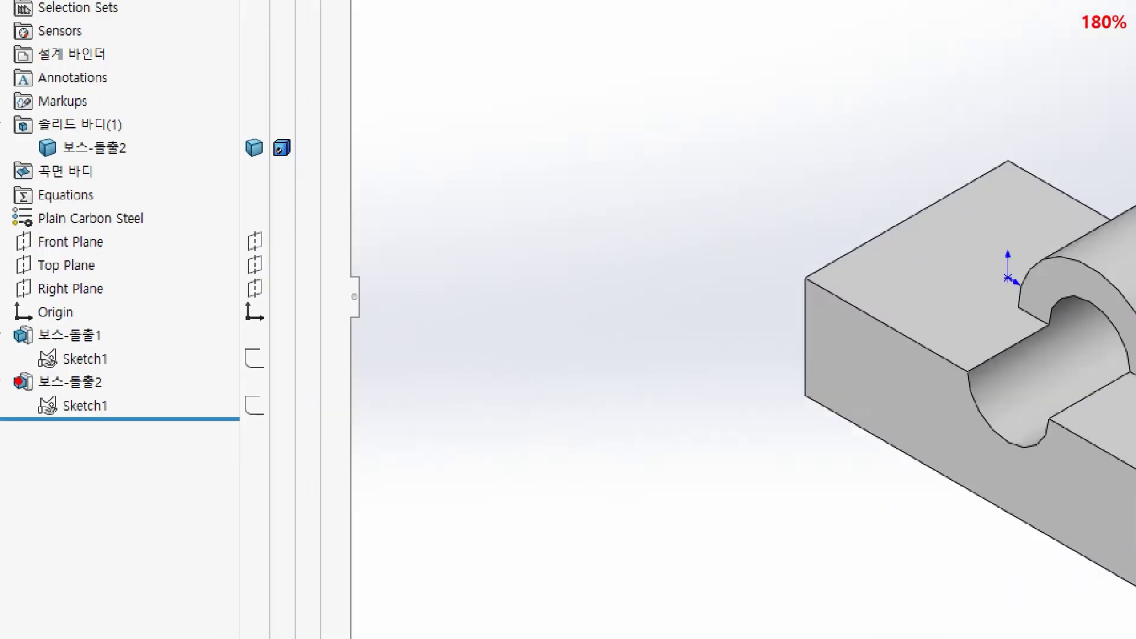
scroll(21, 379, "up", 3)
mouse_move(113, 366)
left_mouse_down()
mouse_move(66, 338)
mouse_move(139, 372)
left_mouse_up()
key("Escape")
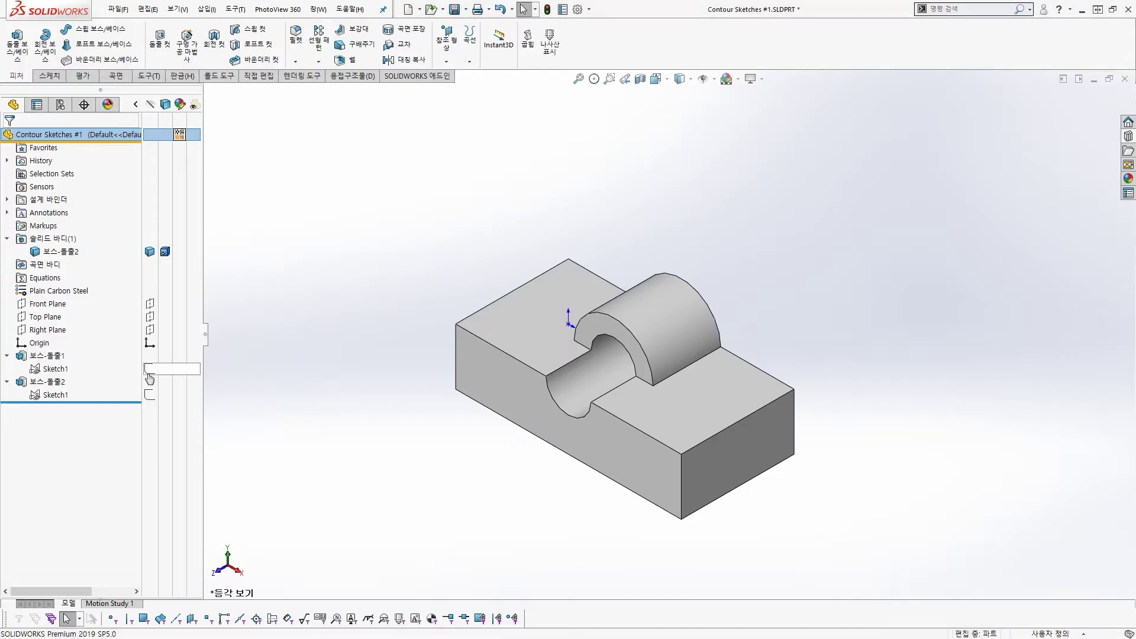
Examine the parent and child references of Sketch1 under the first extrusion, then clear the selection.
left_click(58, 369)
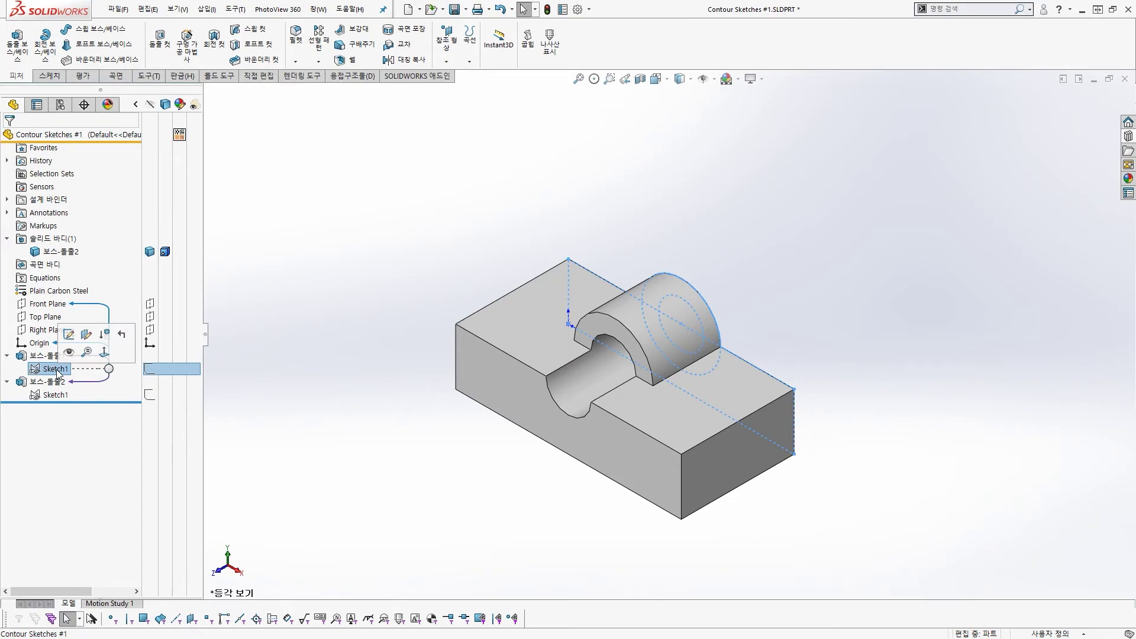
key("ctrl+2")
scroll(22, 359, "up", 4)
mouse_move(76, 367)
left_mouse_down()
mouse_move(77, 340)
mouse_move(86, 371)
left_mouse_up()
left_click_drag(93, 415, 86, 410)
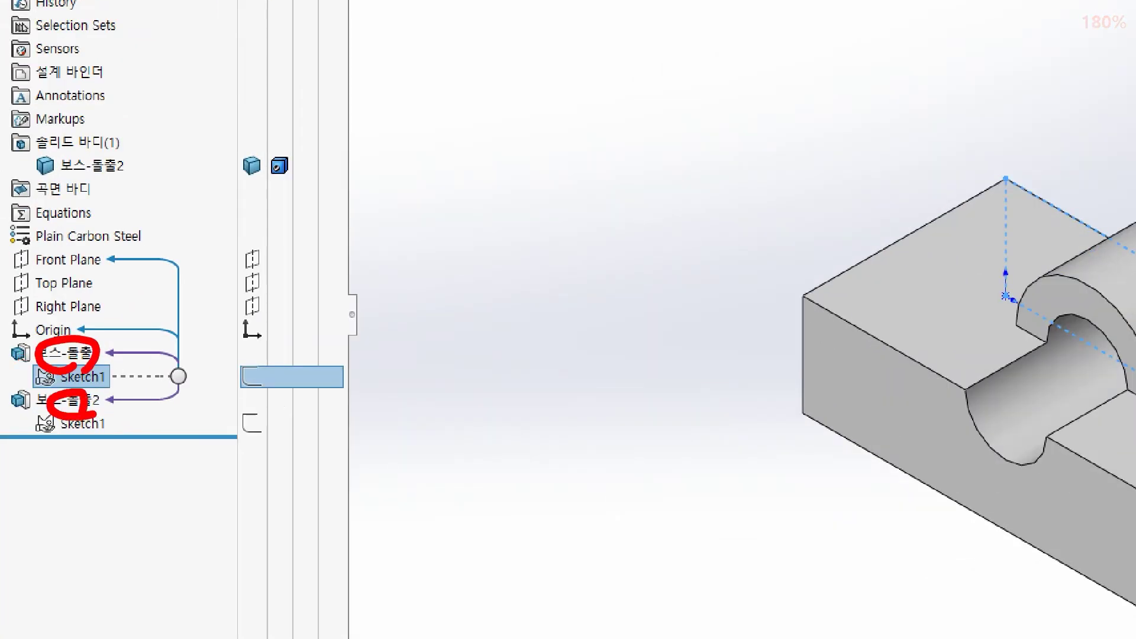
key("Escape")
left_click(343, 295)
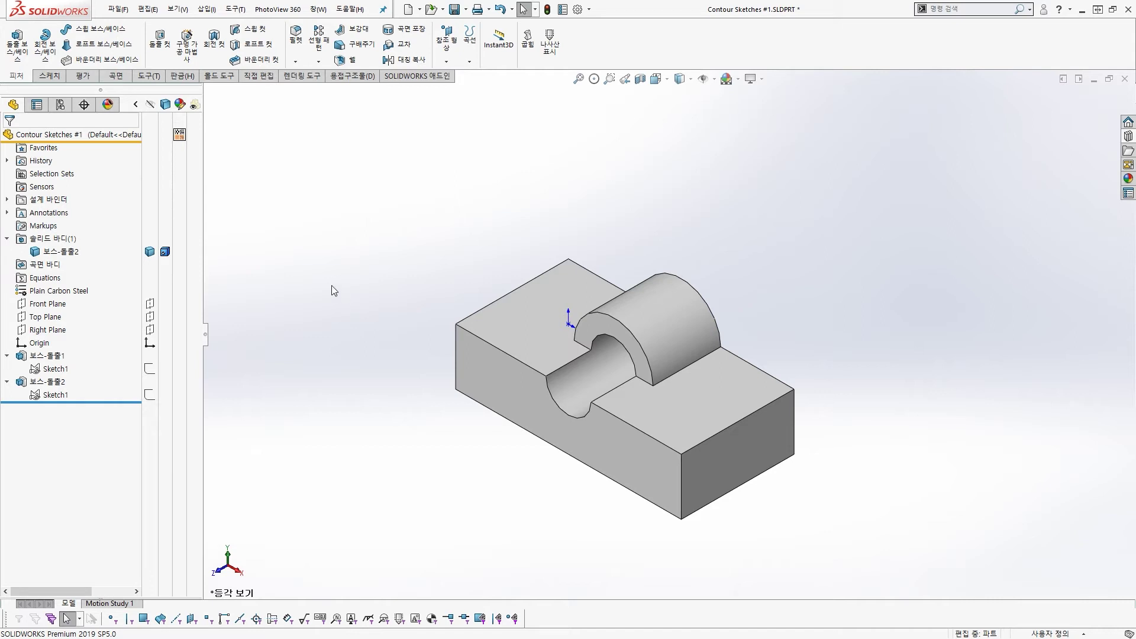
Open Sketch1 for editing to examine its contours and dimensions, and exit the sketch.
left_click(55, 369)
left_click(55, 335)
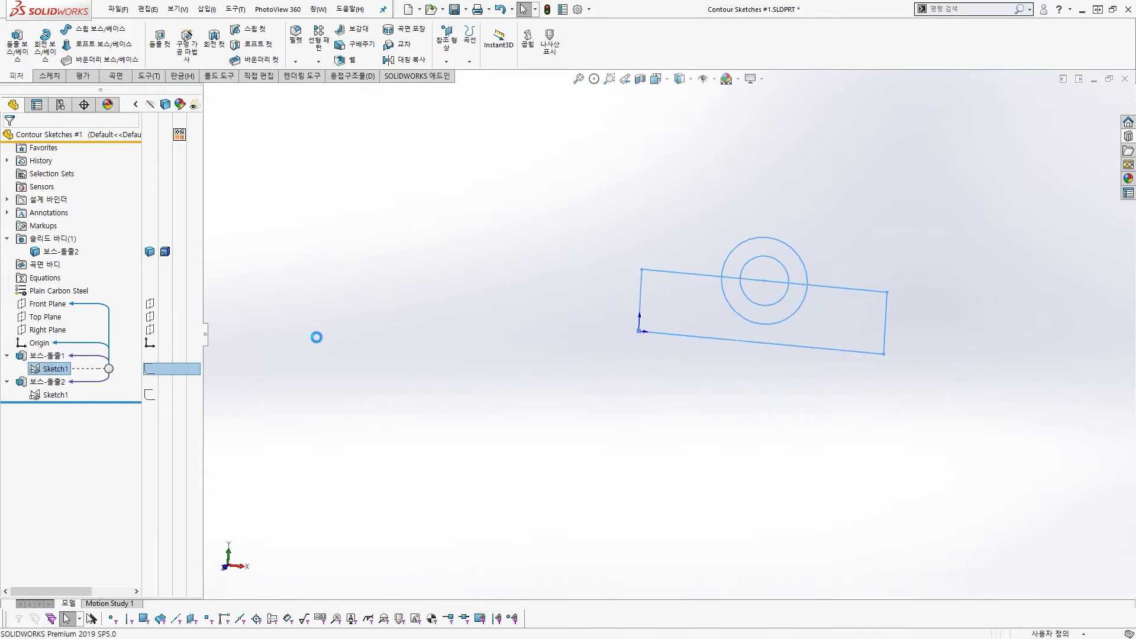
scroll(732, 262, "up", 3)
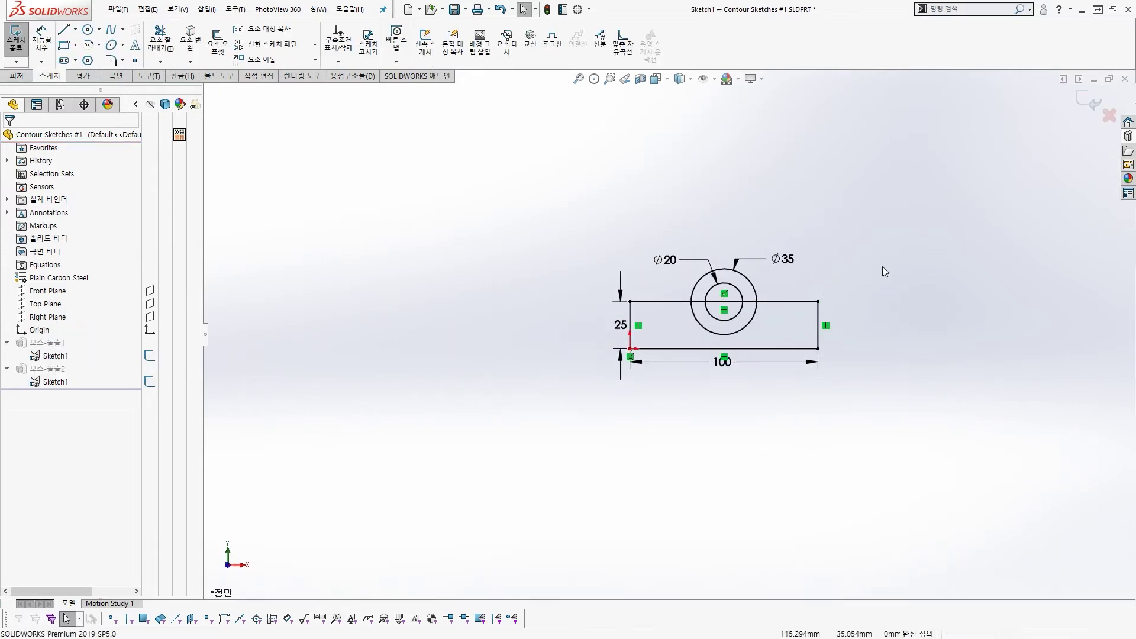
left_click(1092, 102)
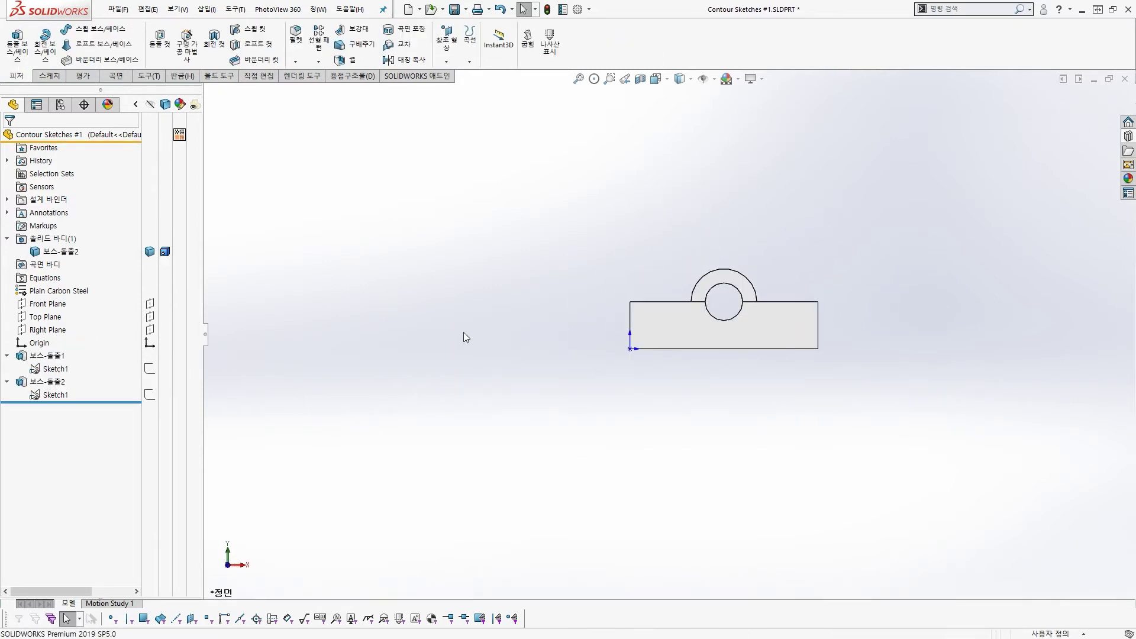
mouse_move(70, 363)
left_mouse_down()
mouse_move(52, 364)
mouse_move(89, 408)
mouse_move(74, 533)
mouse_move(66, 553)
mouse_move(34, 553)
left_mouse_up()
key("Escape")
key("ctrl+2")
key("Escape")
key("ctrl+7")
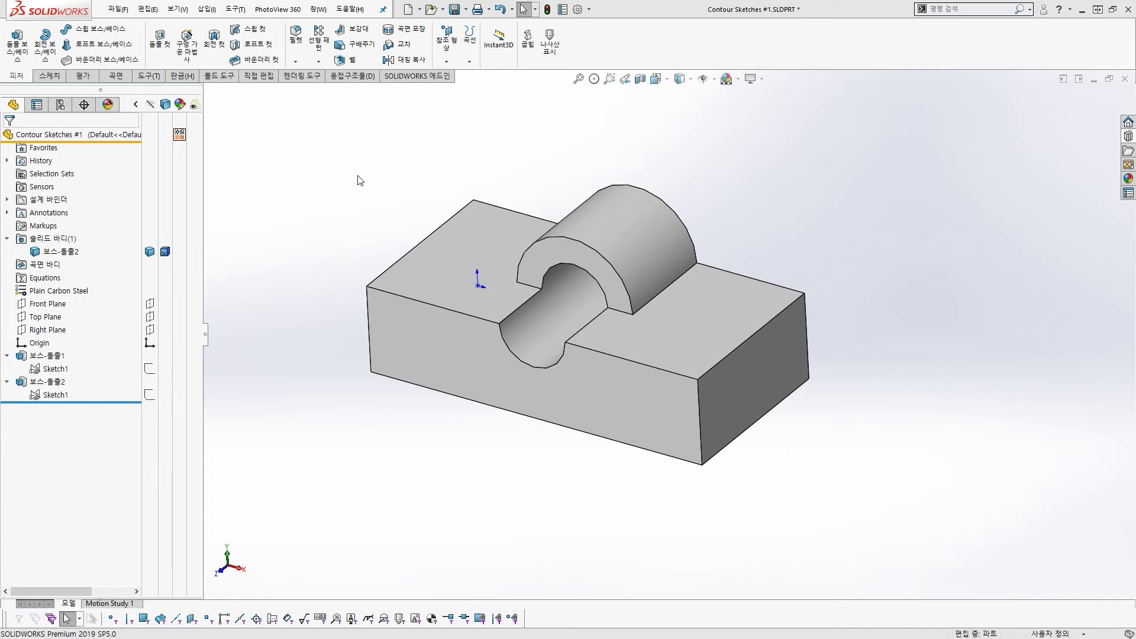
middle_click_drag(367, 180, 384, 209)
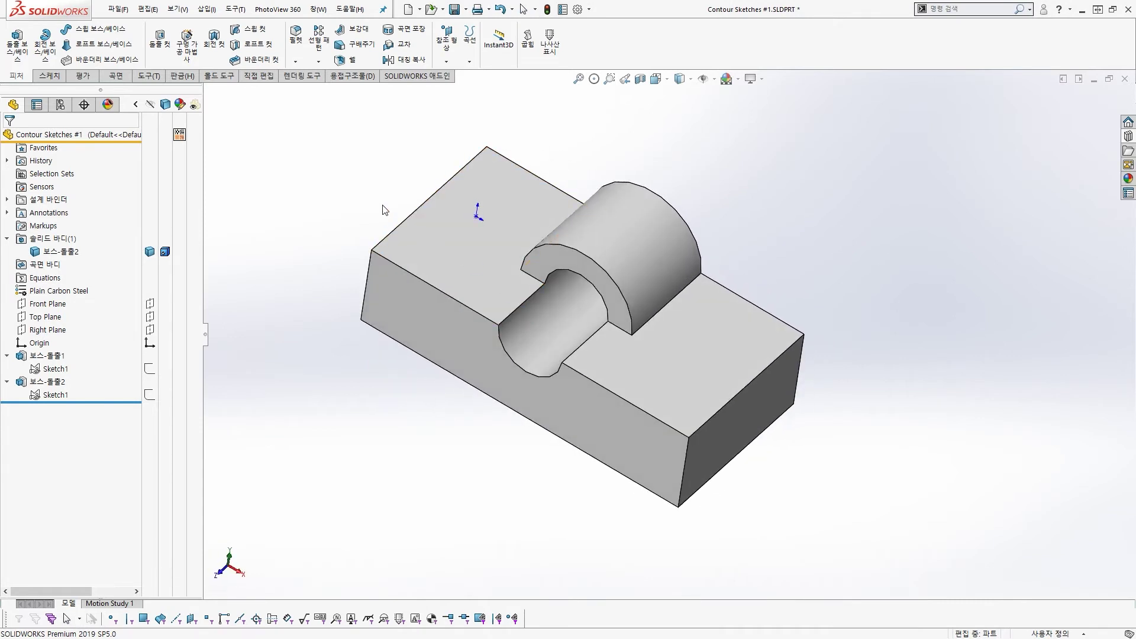
Close the Contour Sketches #1 part and open Contour Sketches #2 from the Lesson09 Exercises folder of the design library.
left_click(1123, 79)
left_click(556, 344)
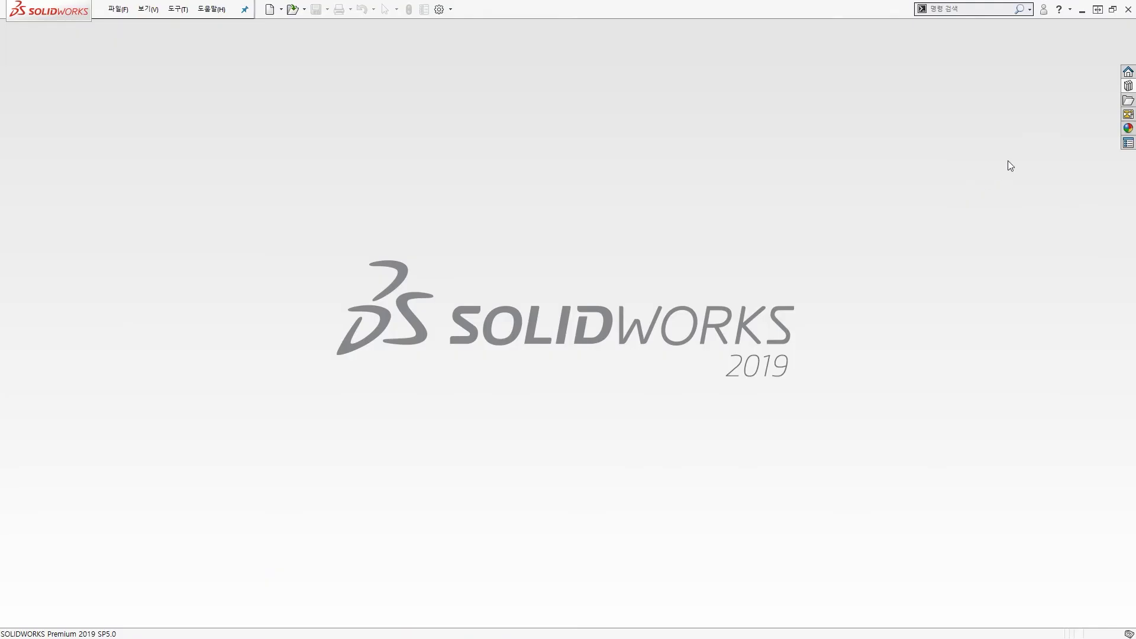
left_click(1128, 86)
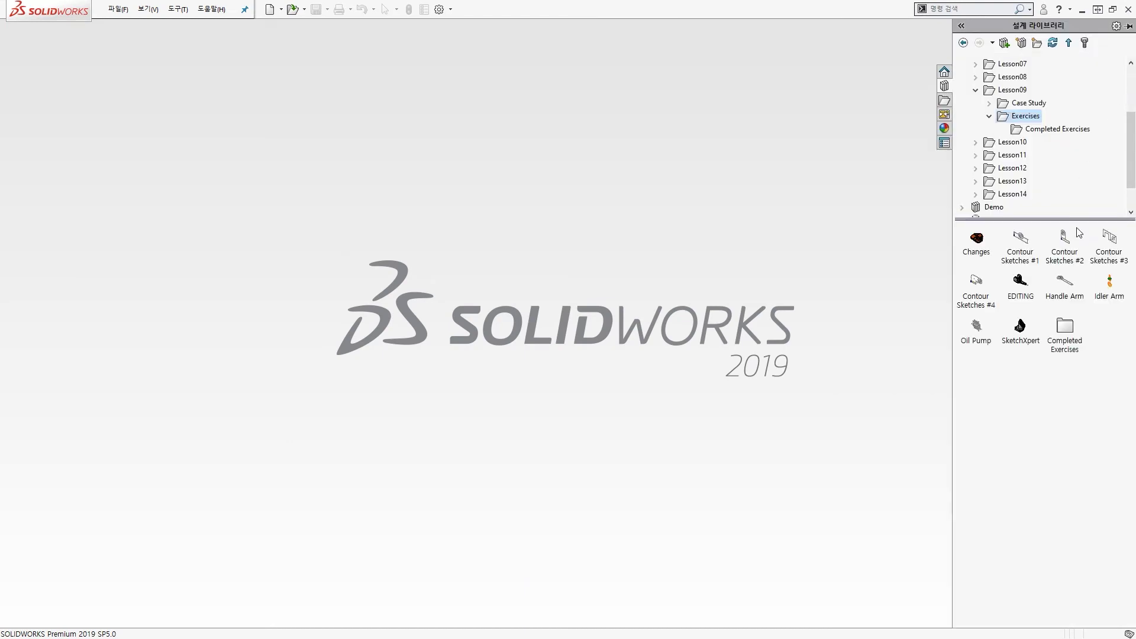
left_click(1065, 244)
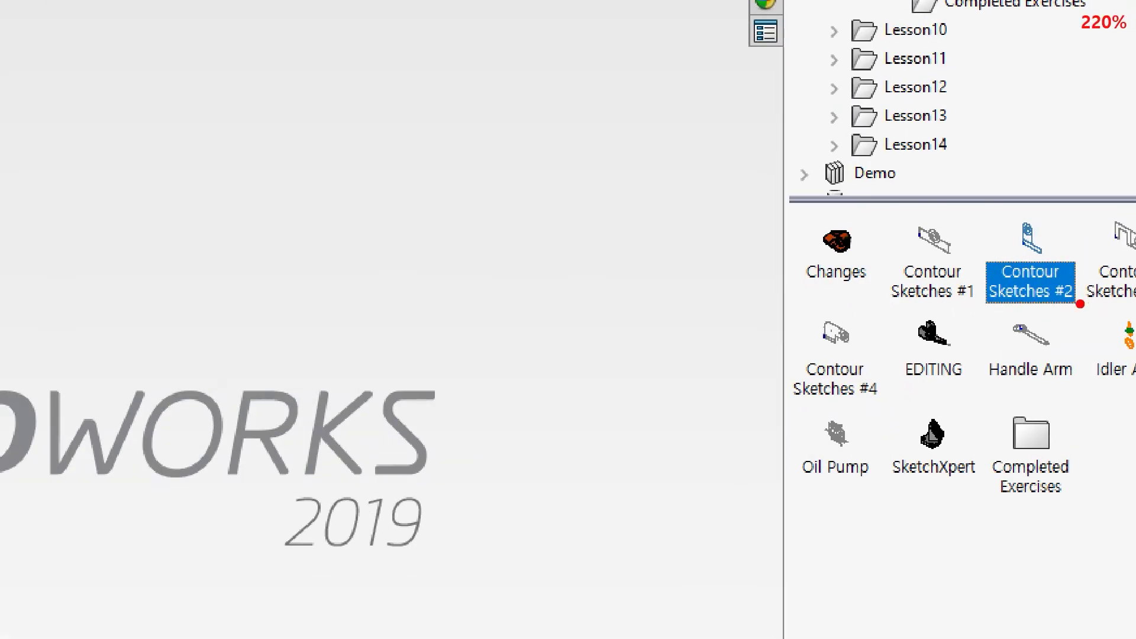
mouse_move(1080, 303)
left_mouse_down()
mouse_move(1065, 195)
mouse_move(1047, 311)
left_mouse_up()
key("Escape")
double_click(1050, 260)
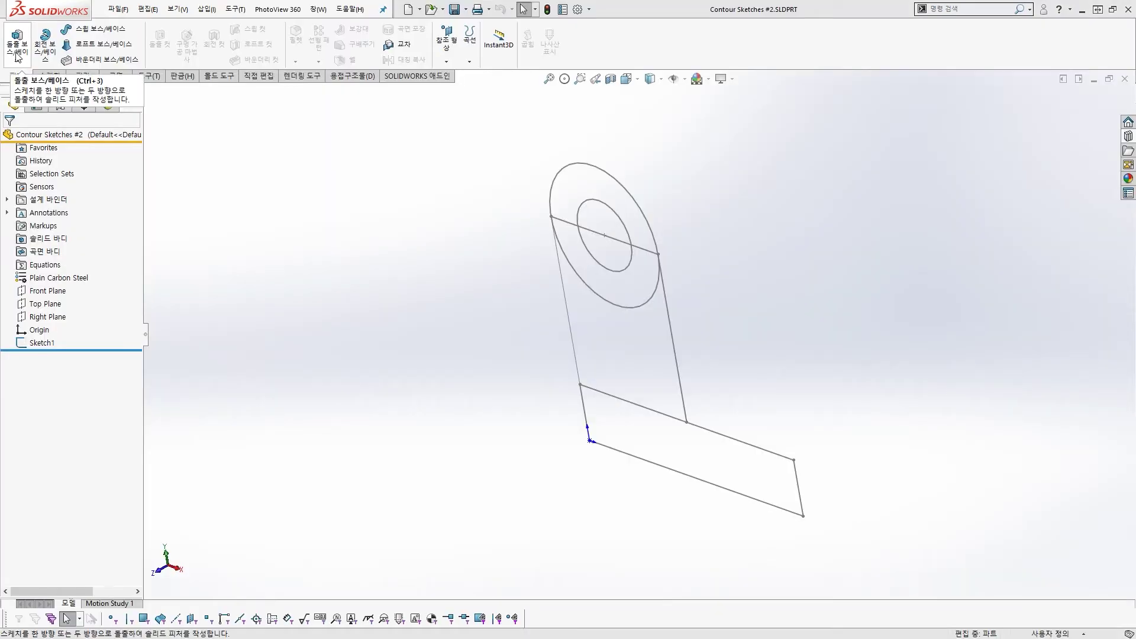
Extrude the rectangular base contour of the existing sketch to a blind depth of 3.5 in.
left_click(16, 58)
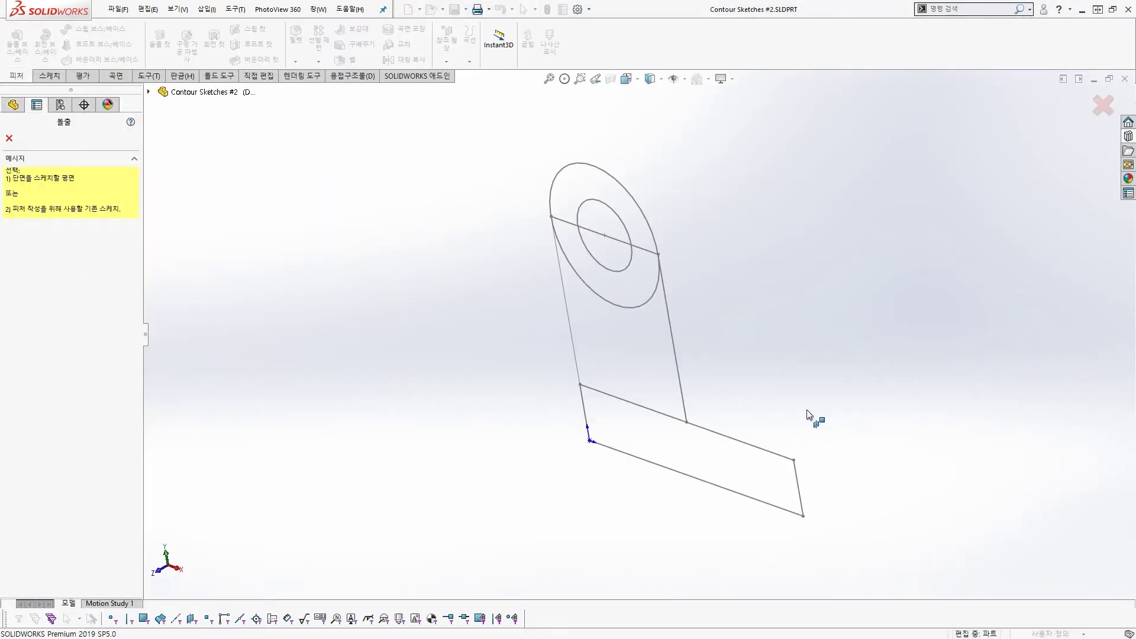
left_click(751, 449)
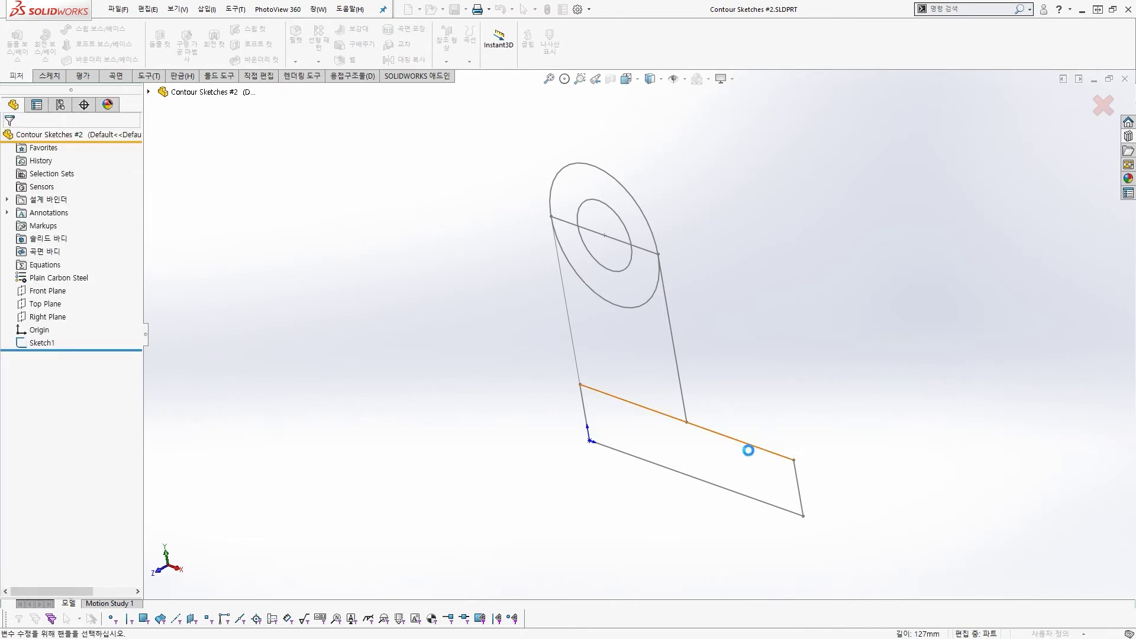
middle_click_drag(630, 469, 688, 478)
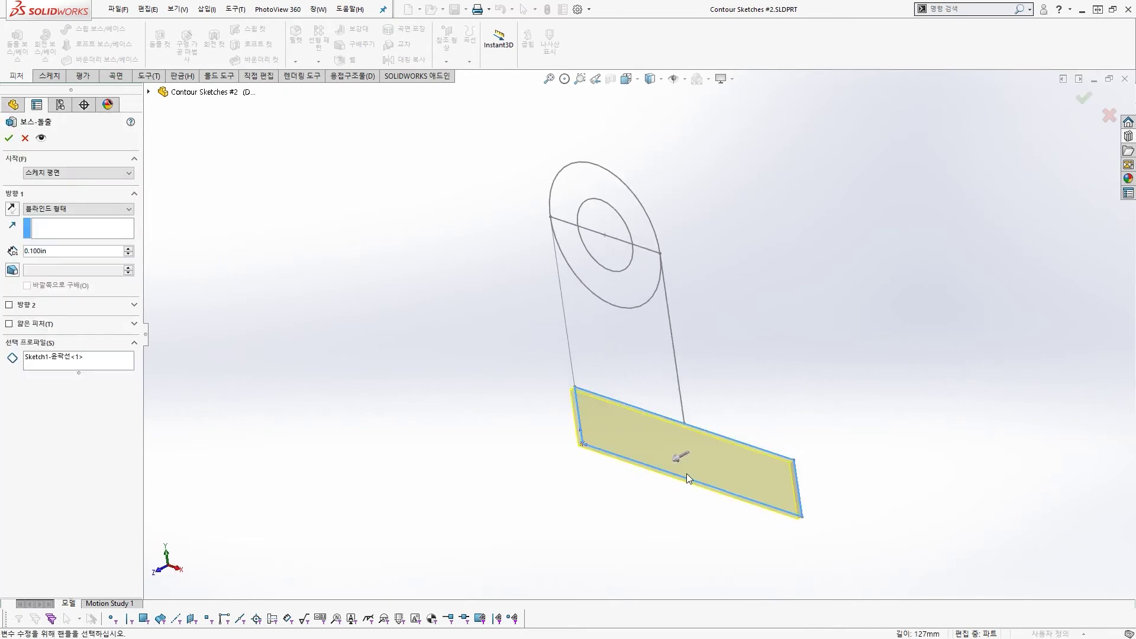
scroll(716, 451, "down", 3)
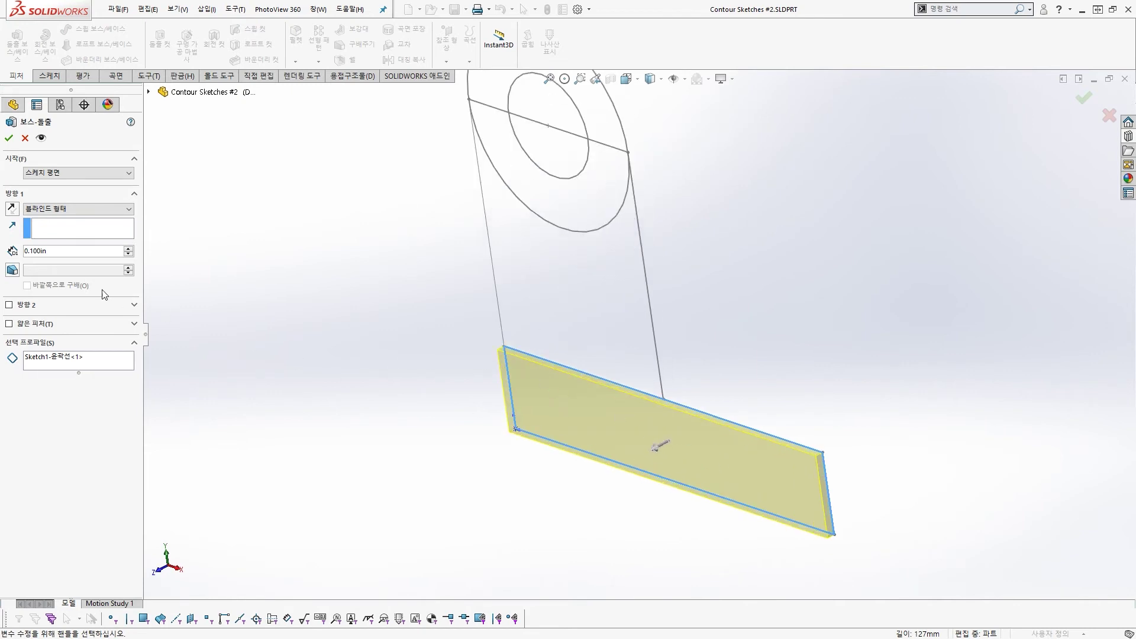
left_click(70, 252)
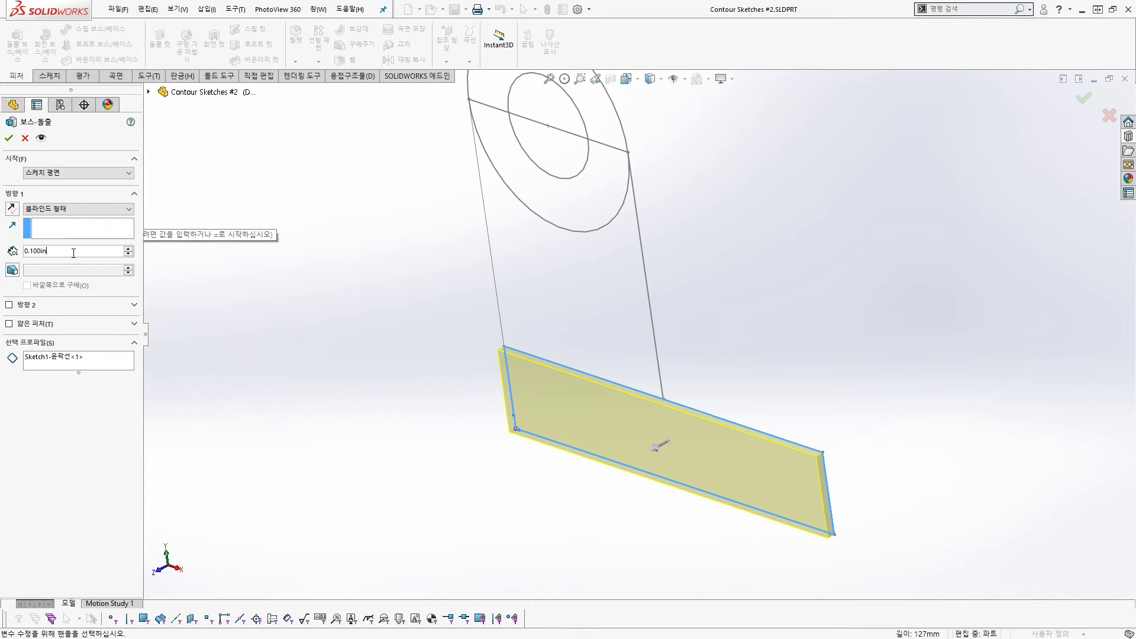
type("3.5")
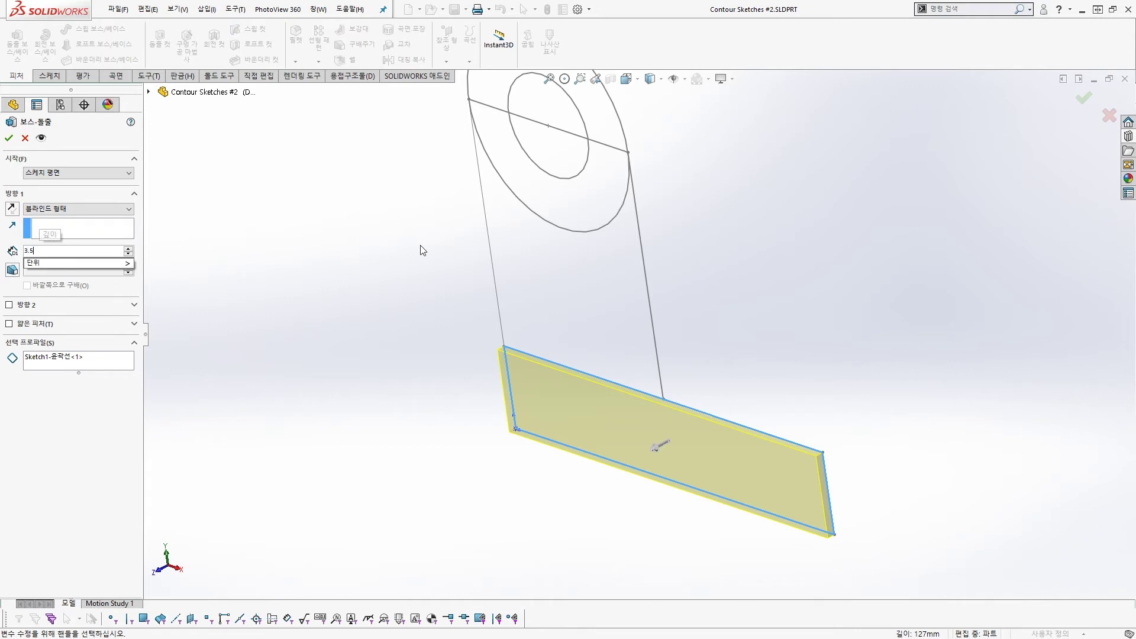
key("Return")
right_click(425, 252)
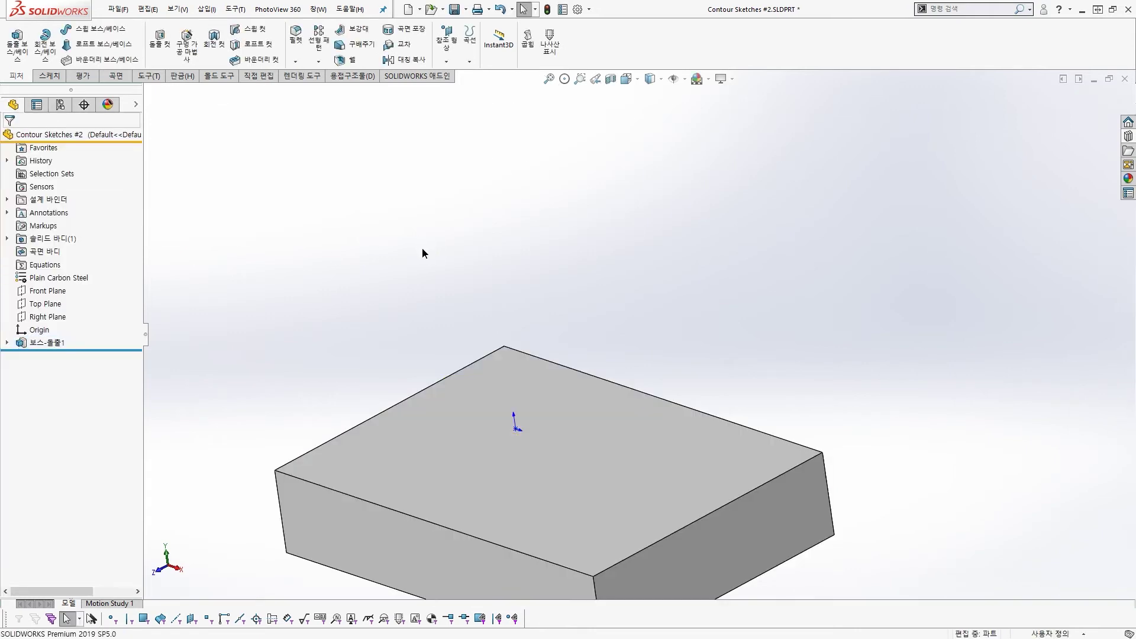
Expand the base extrusion in the feature tree and show its Sketch1 in the model.
key("f")
left_click(7, 343)
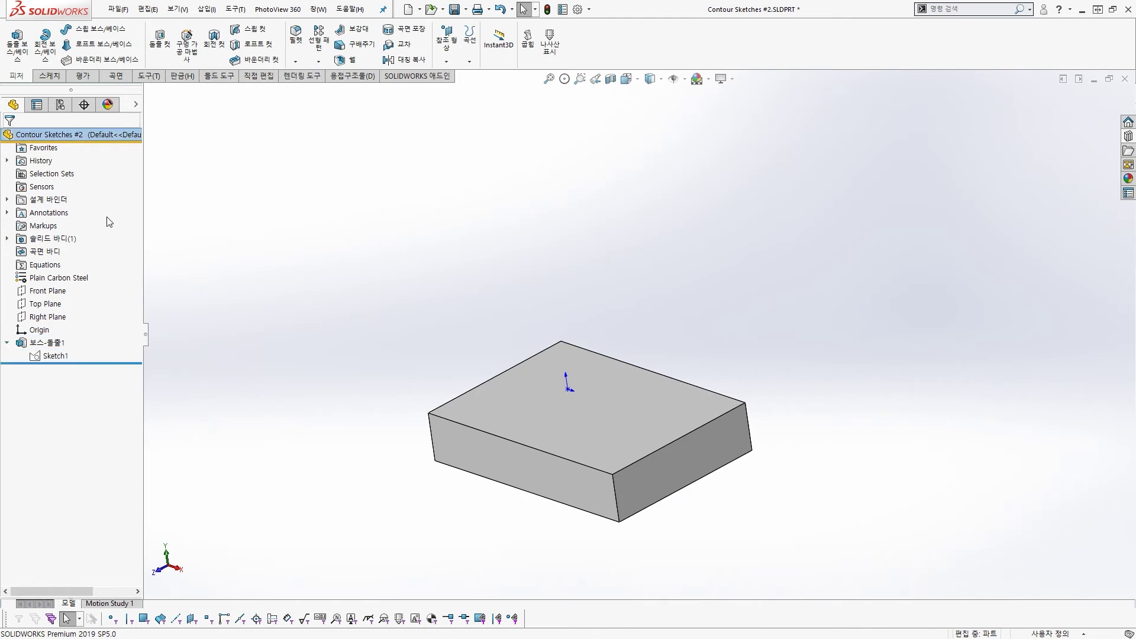
left_click(138, 105)
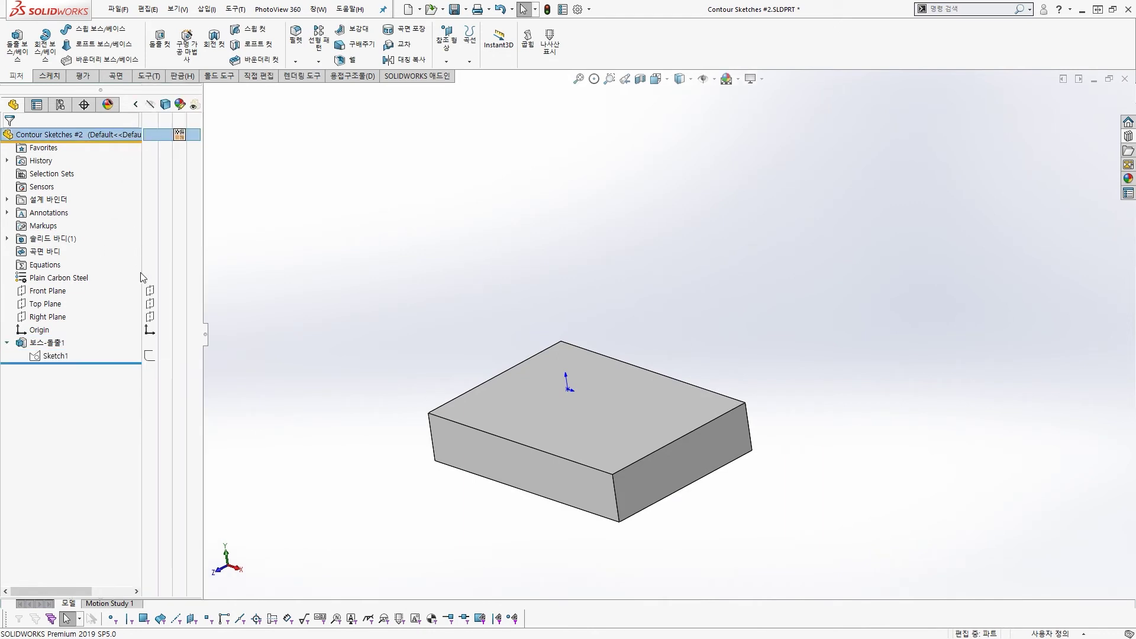
left_click(150, 357)
key("f")
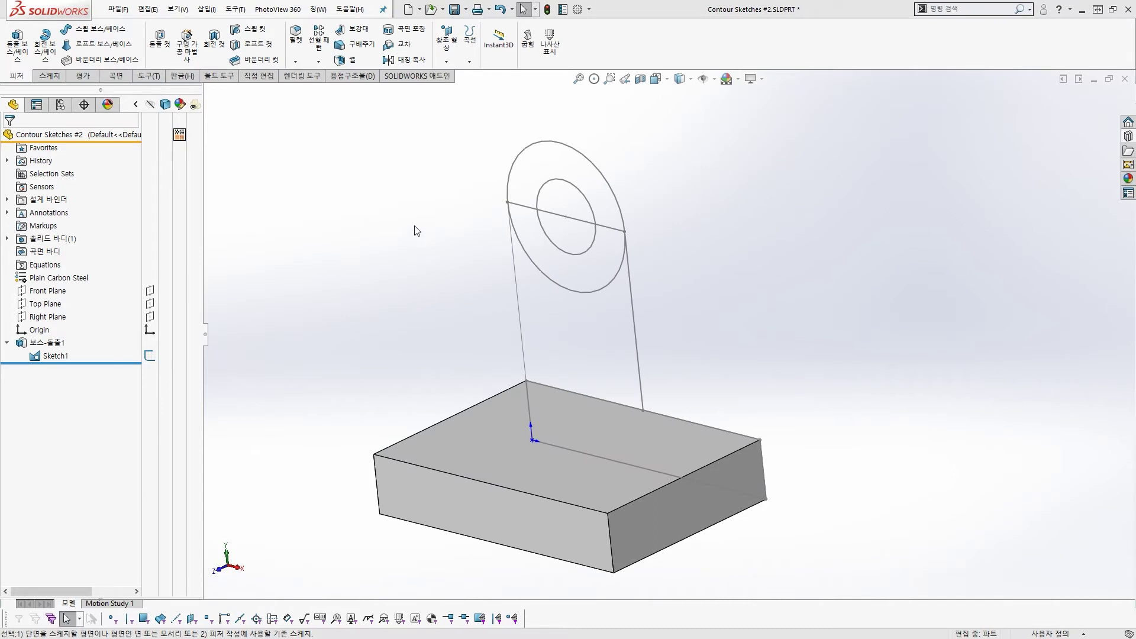
Start a boss extrusion from Sketch1 and remove the full upright rectangle from its selected contours.
key("e")
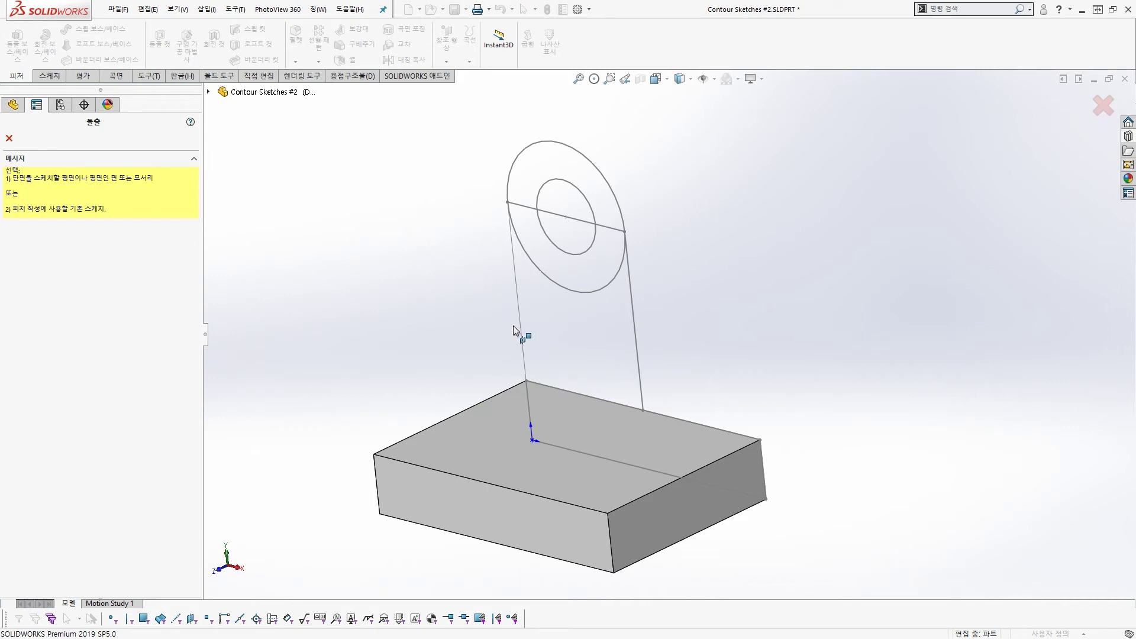
left_click(631, 300)
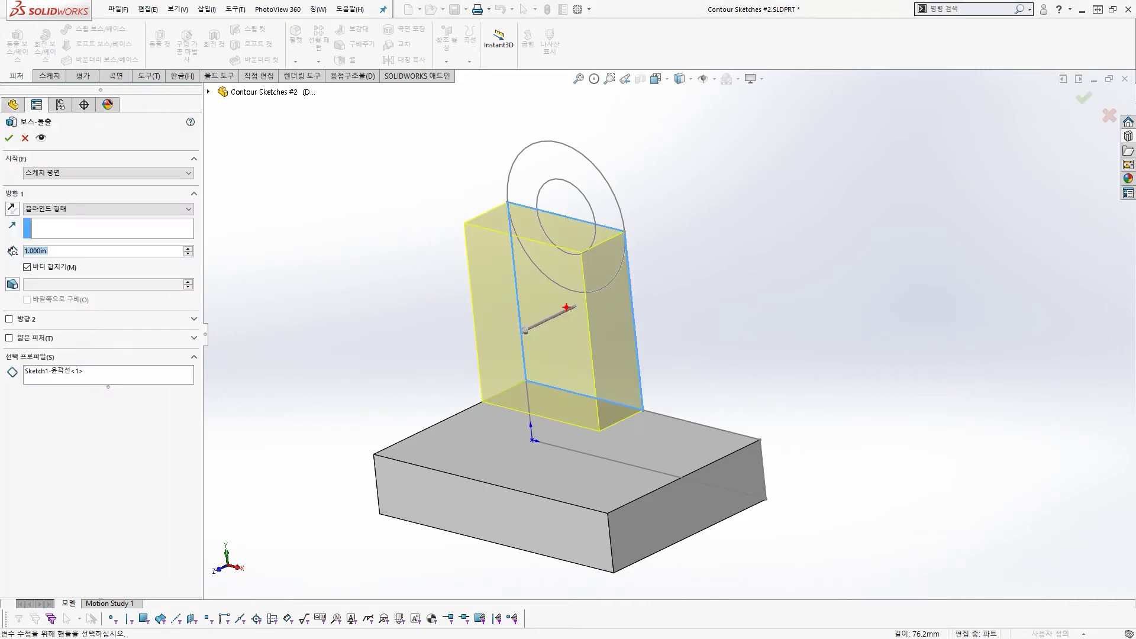
scroll(566, 307, "up", 4)
left_click_drag(499, 223, 517, 348)
left_click_drag(531, 294, 567, 378)
left_click_drag(592, 329, 605, 373)
left_click_drag(629, 315, 641, 355)
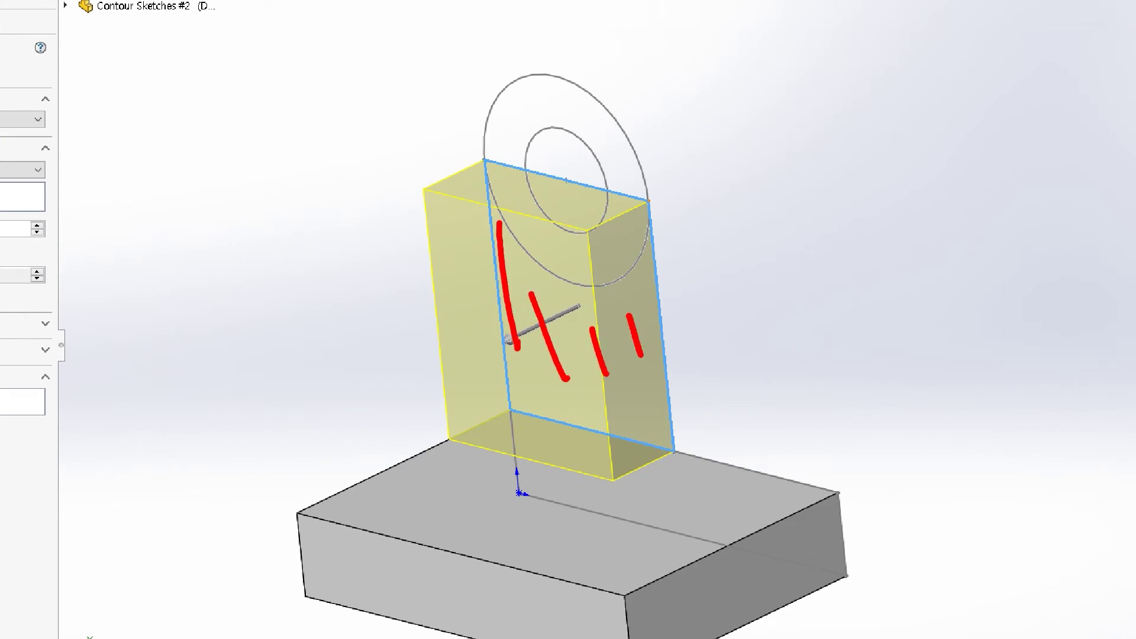
key("Escape")
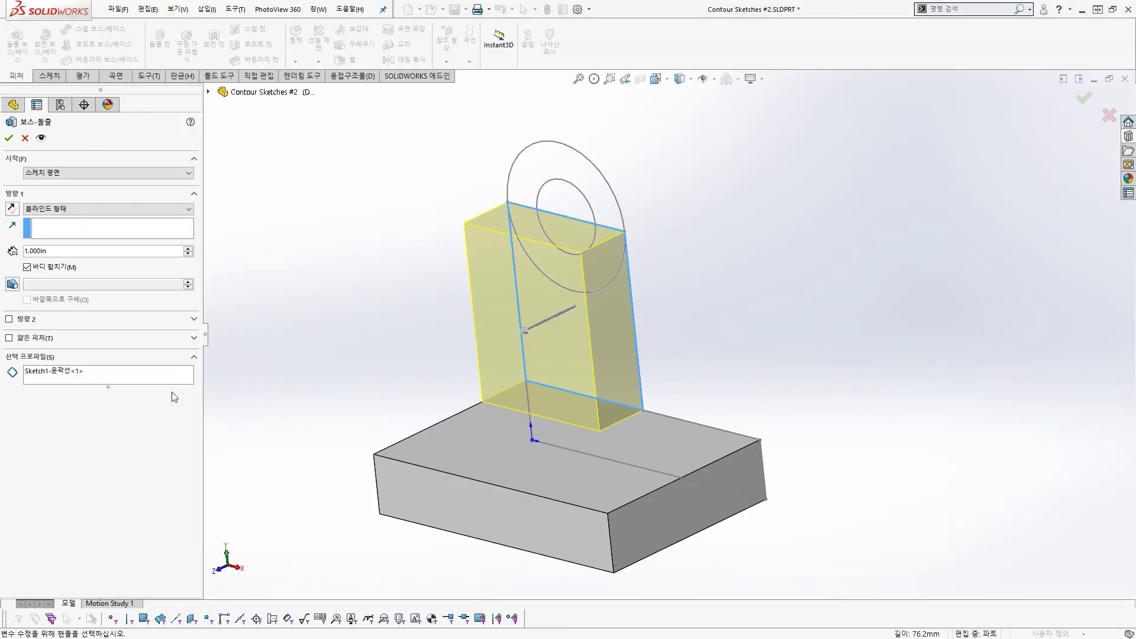
left_click(41, 371)
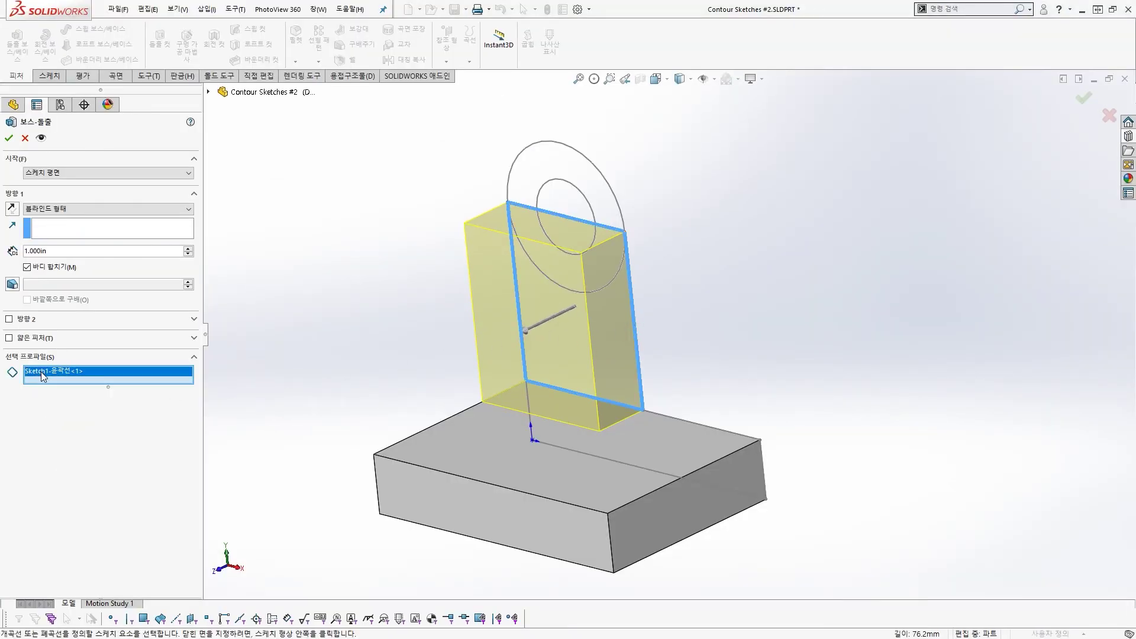
key("Delete")
key("ctrl+1")
left_click_drag(174, 413, 153, 405)
key("Escape")
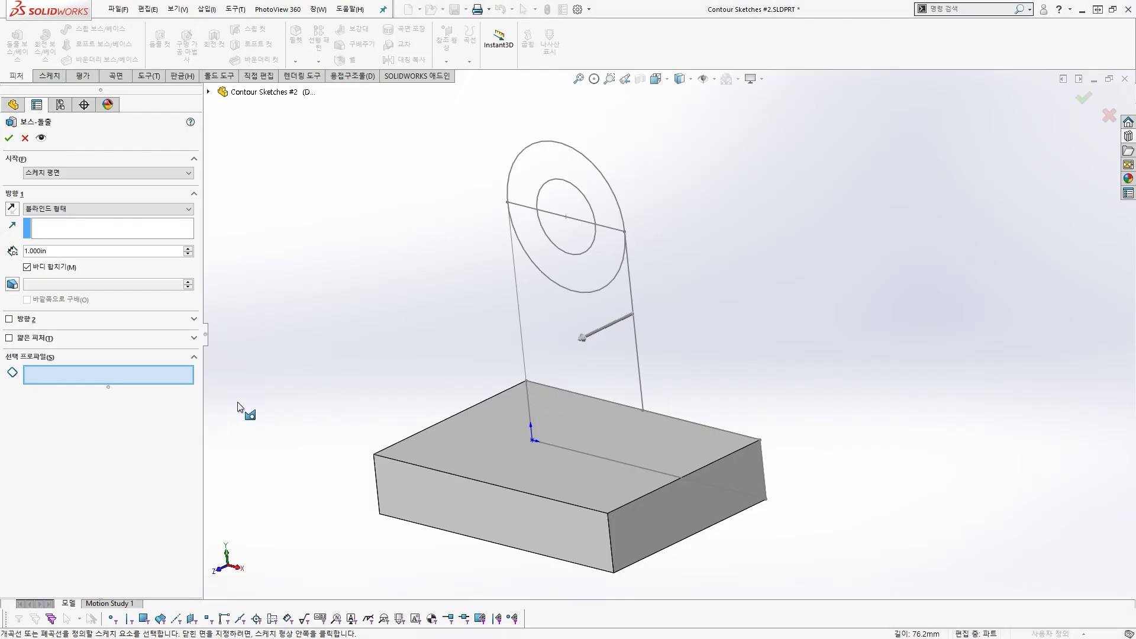
Extrude the upright region between the base and the outer circle to a blind depth of 1 in.
left_click(575, 311)
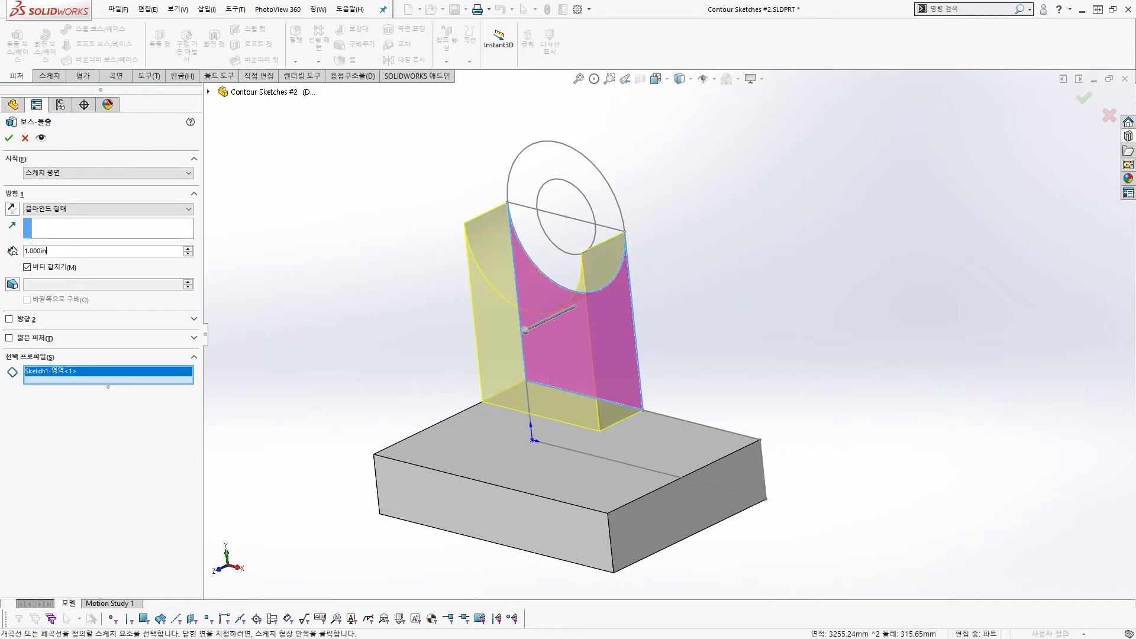
double_click(118, 251)
type("1")
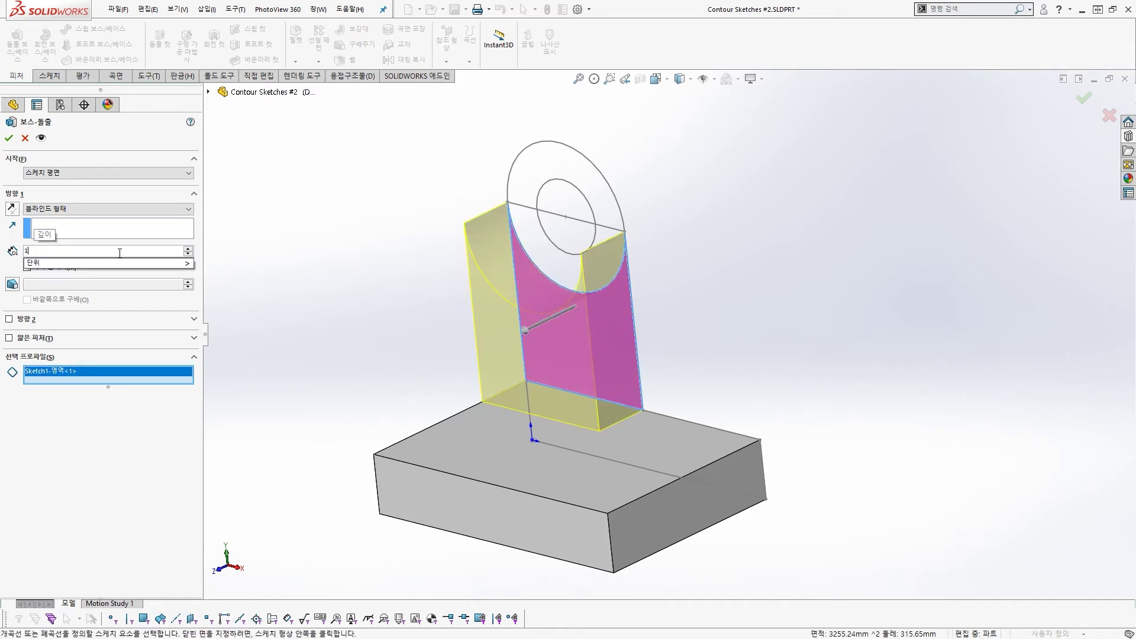
left_click(10, 140)
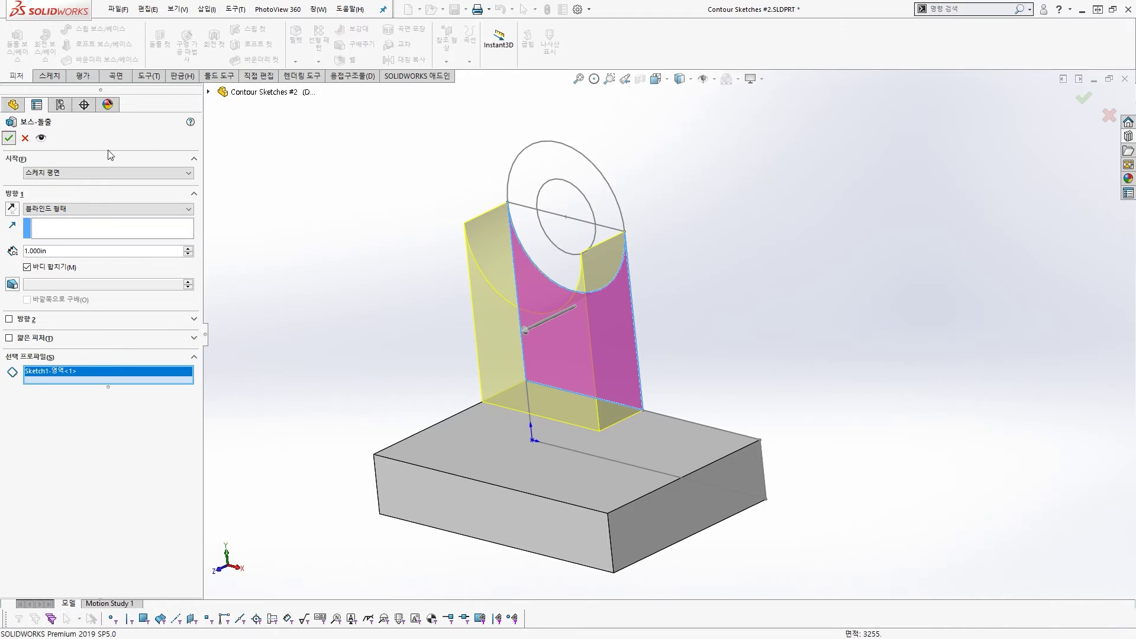
Extrude the upper and lower ring regions between the two circles of Sketch1 to a blind depth of 2.5 in.
left_click(313, 190)
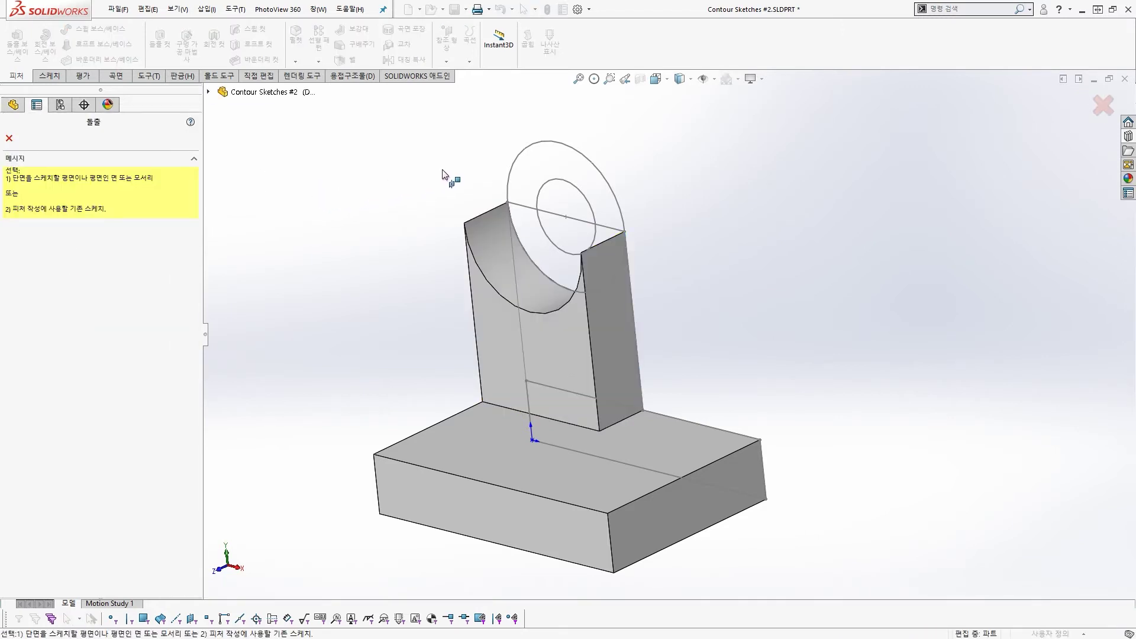
left_click(542, 142)
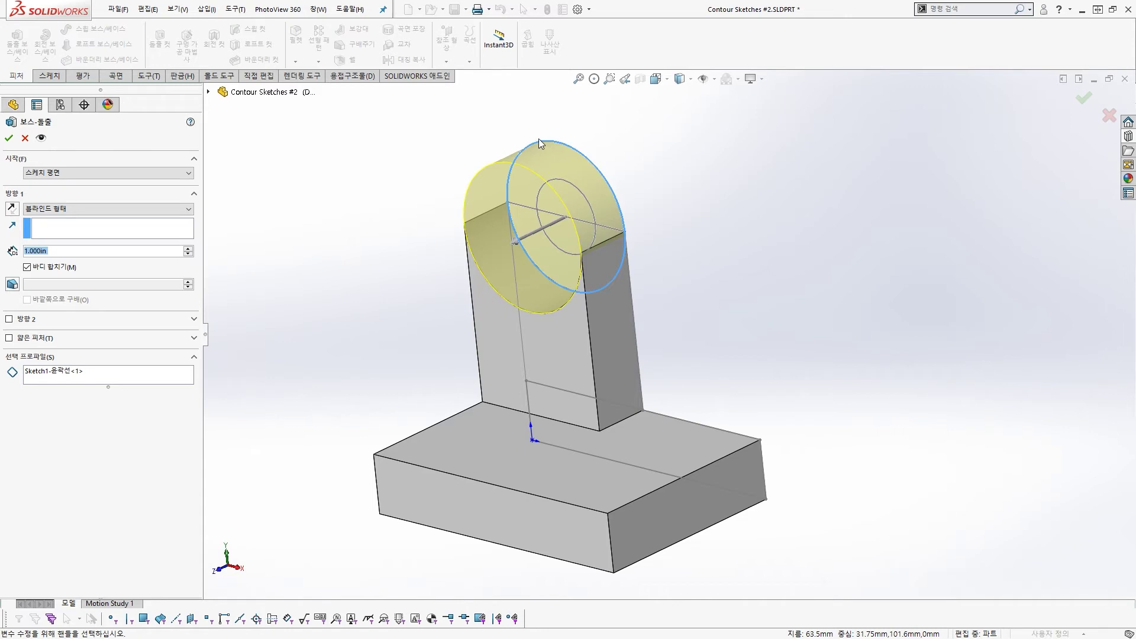
left_click(66, 374)
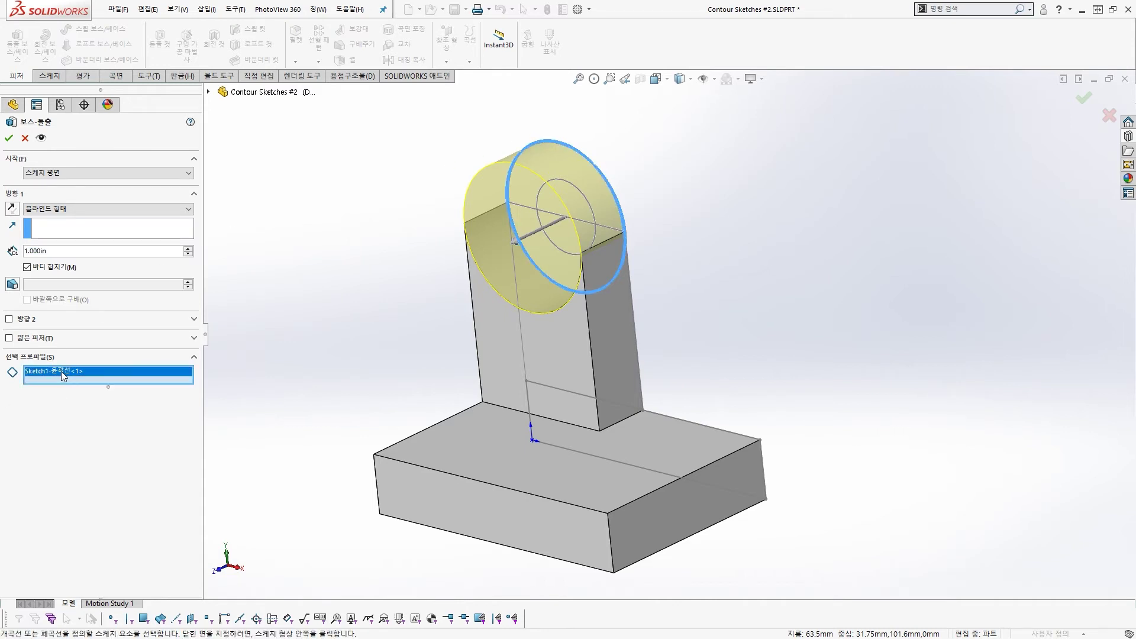
key("Delete")
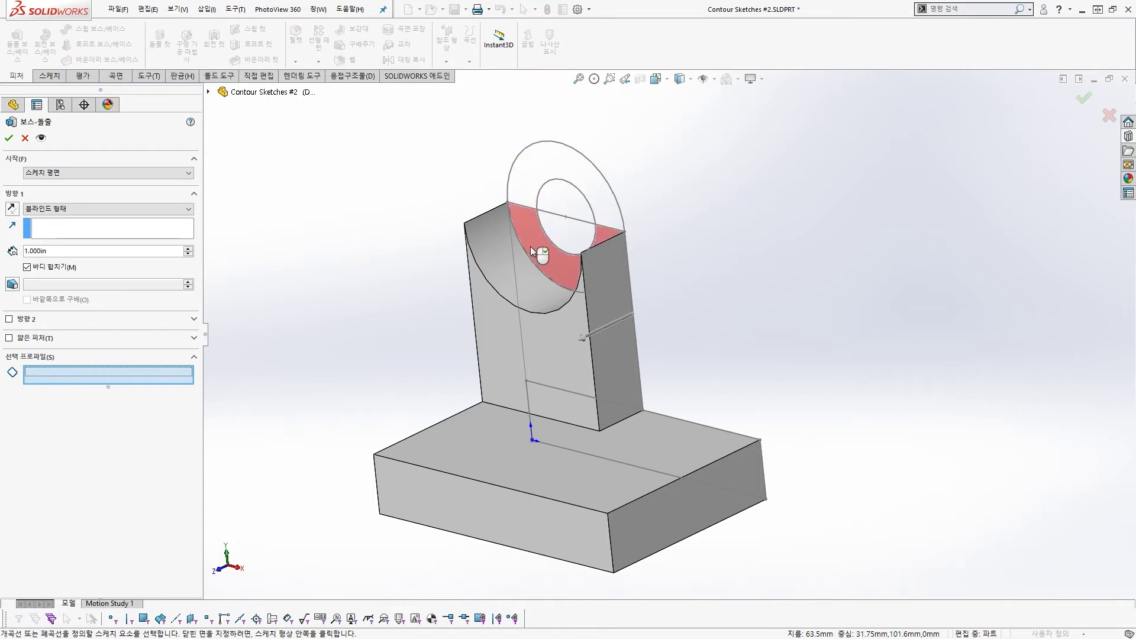
left_click(524, 169)
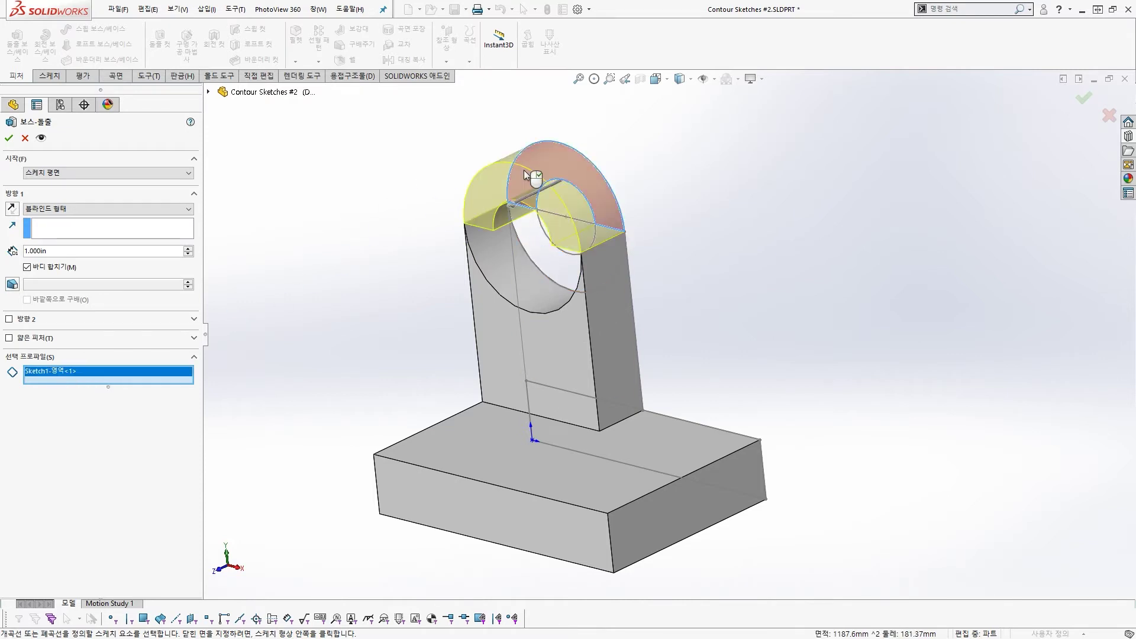
left_click(524, 233)
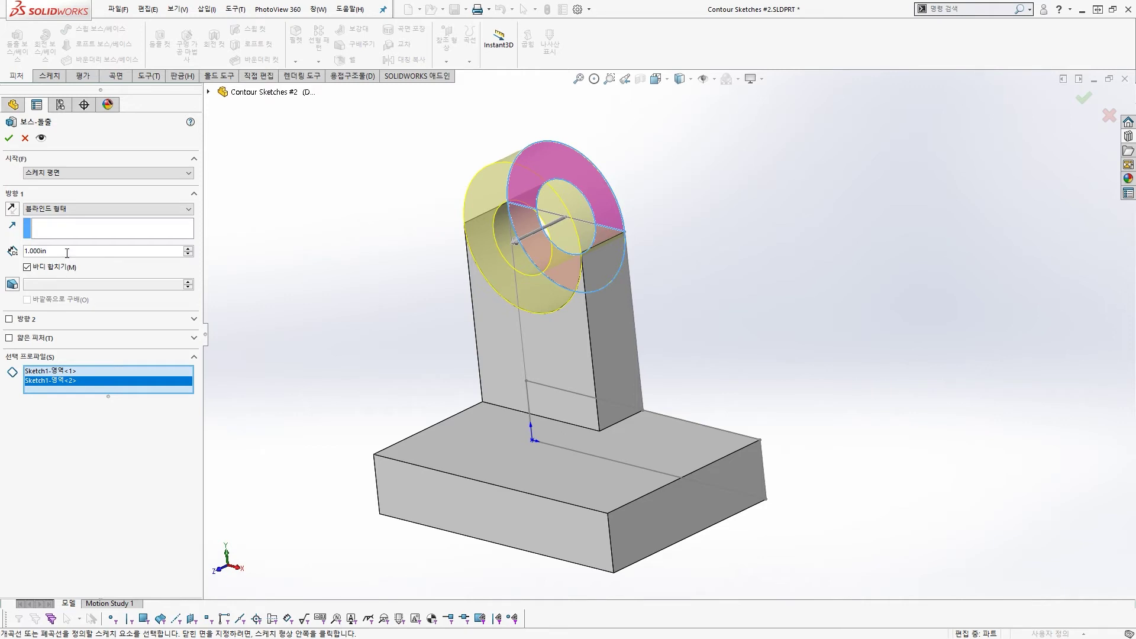
double_click(42, 251)
type("2.5")
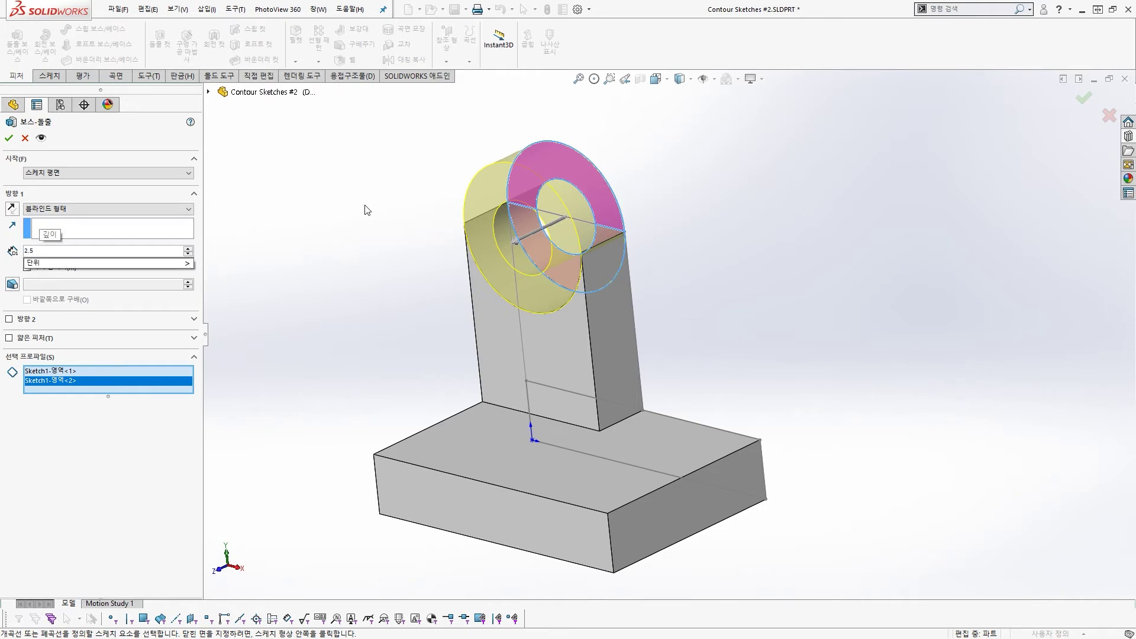
key("Return")
left_click(10, 139)
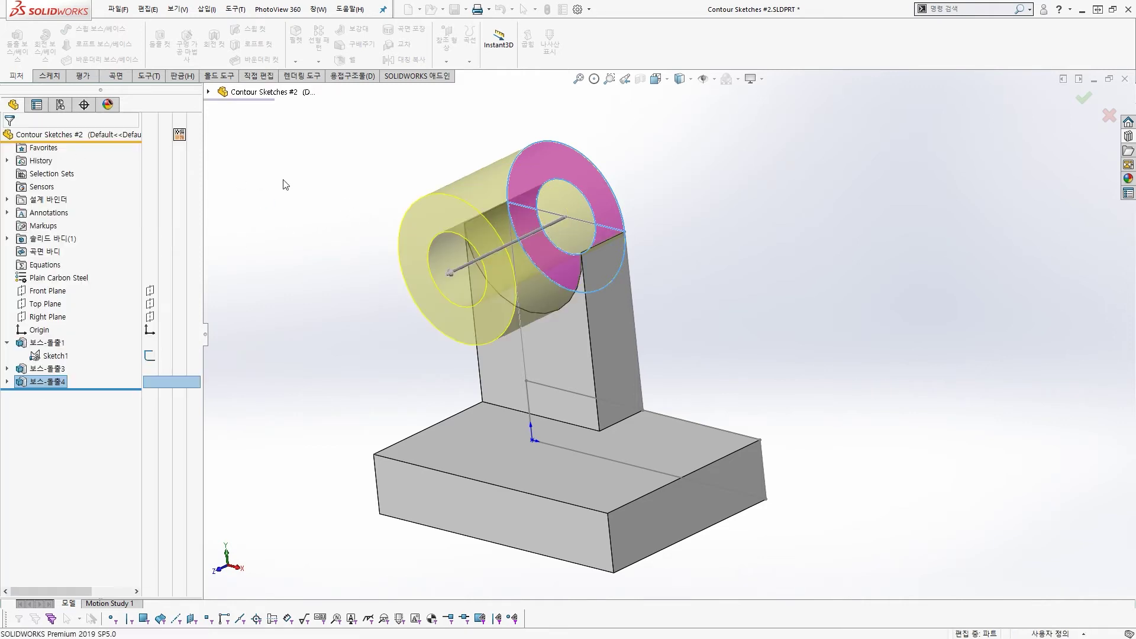
Expand the upright and ring extrusions to inspect their shared Sketch1, and hide the sketch.
mouse_move(416, 257)
middle_mouse_down()
mouse_move(393, 289)
mouse_move(408, 271)
middle_mouse_up()
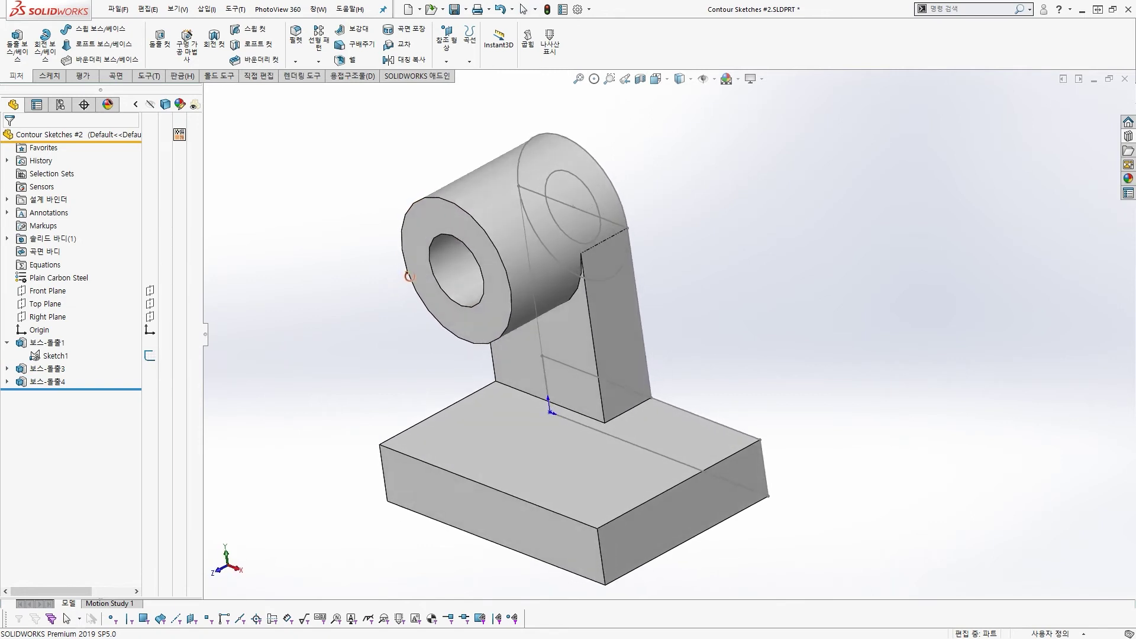
left_click(8, 368)
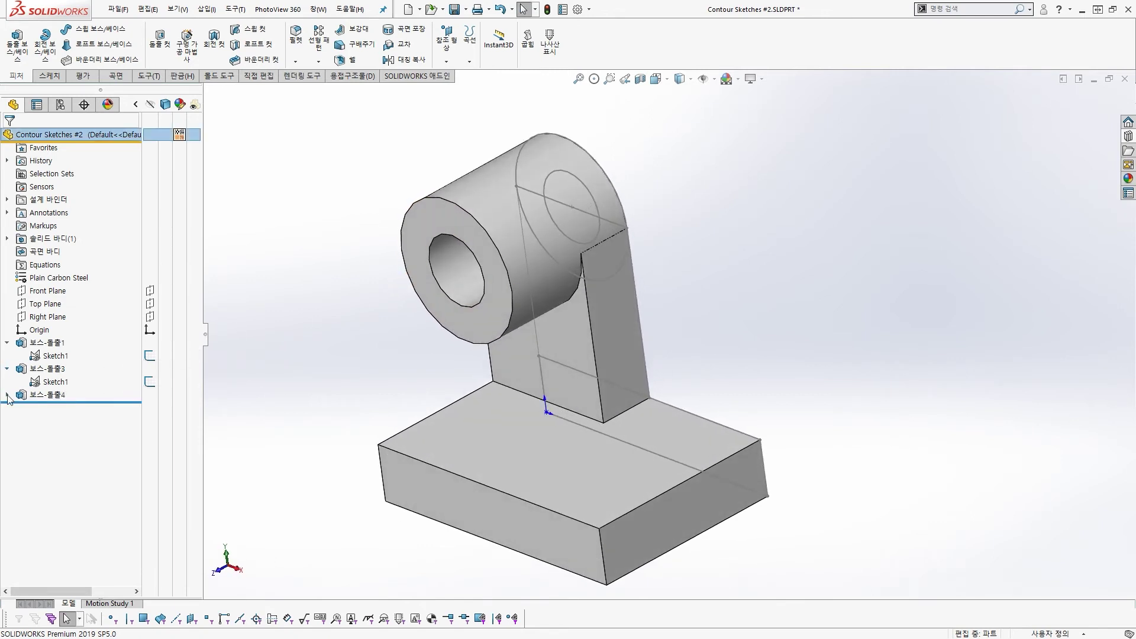
left_click(7, 394)
mouse_move(86, 375)
left_mouse_down()
mouse_move(83, 391)
mouse_move(84, 374)
left_mouse_up()
key("Escape")
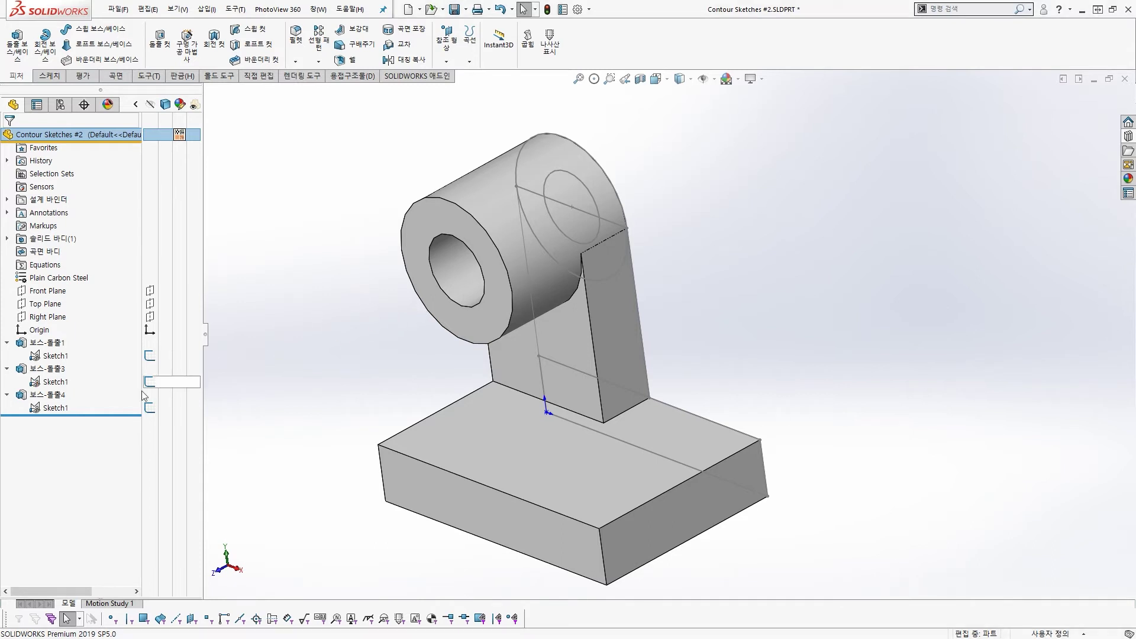
left_click(260, 359)
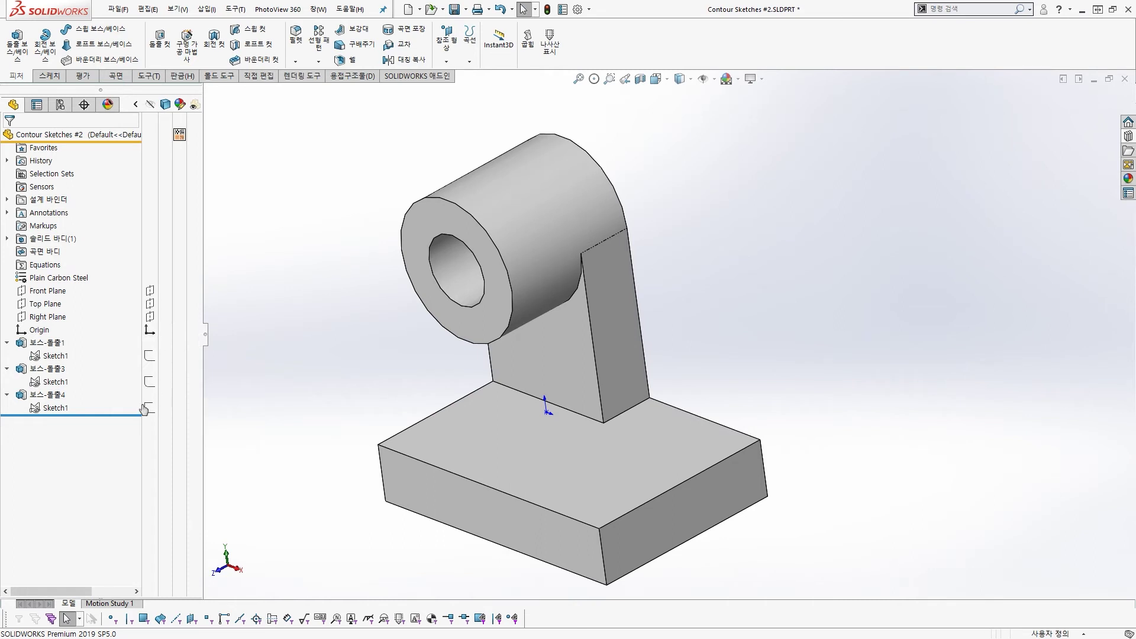
scroll(576, 349, "up", 1)
middle_click_drag(577, 347, 552, 361)
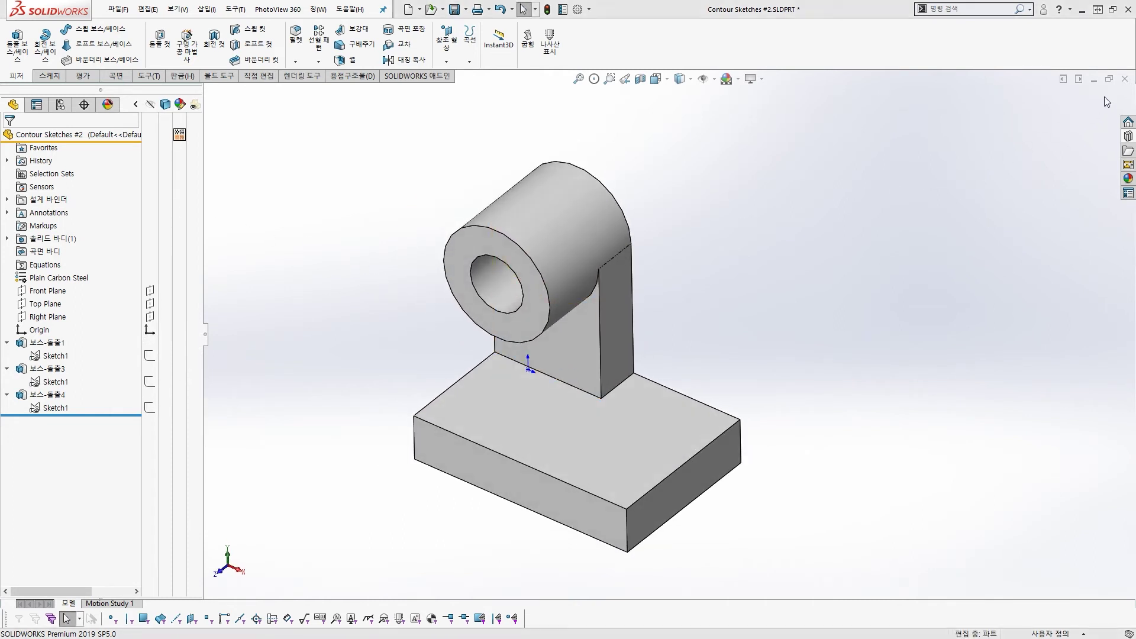
Close Contour Sketches #2 without saving and open Contour Sketches #3 from the Lesson09 Exercises folder of the design library.
left_click(1124, 79)
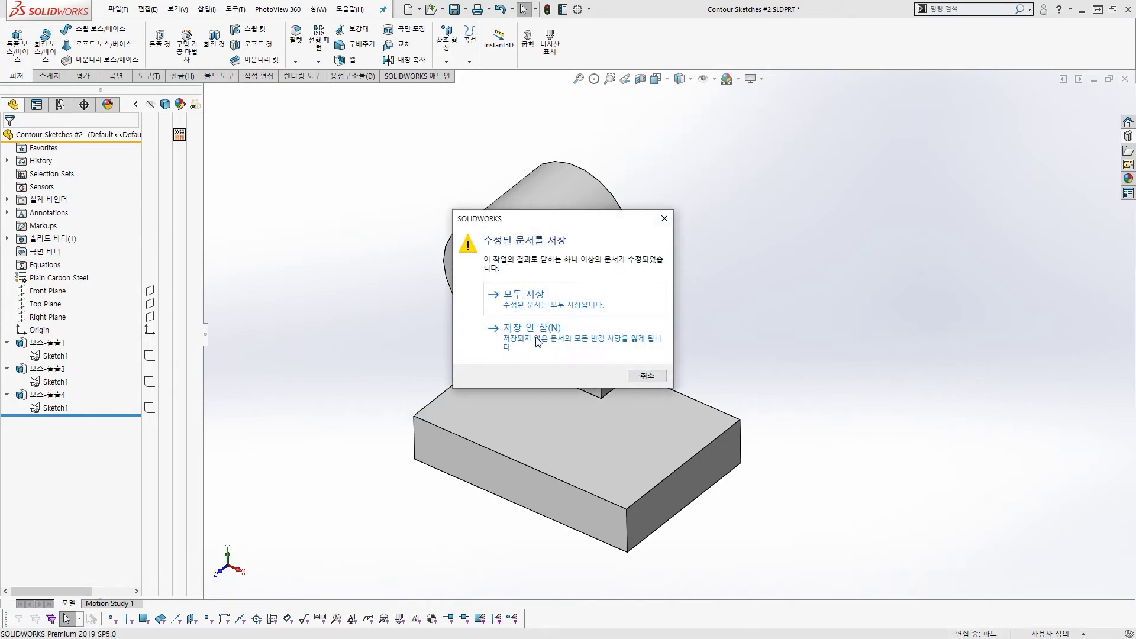
left_click(508, 355)
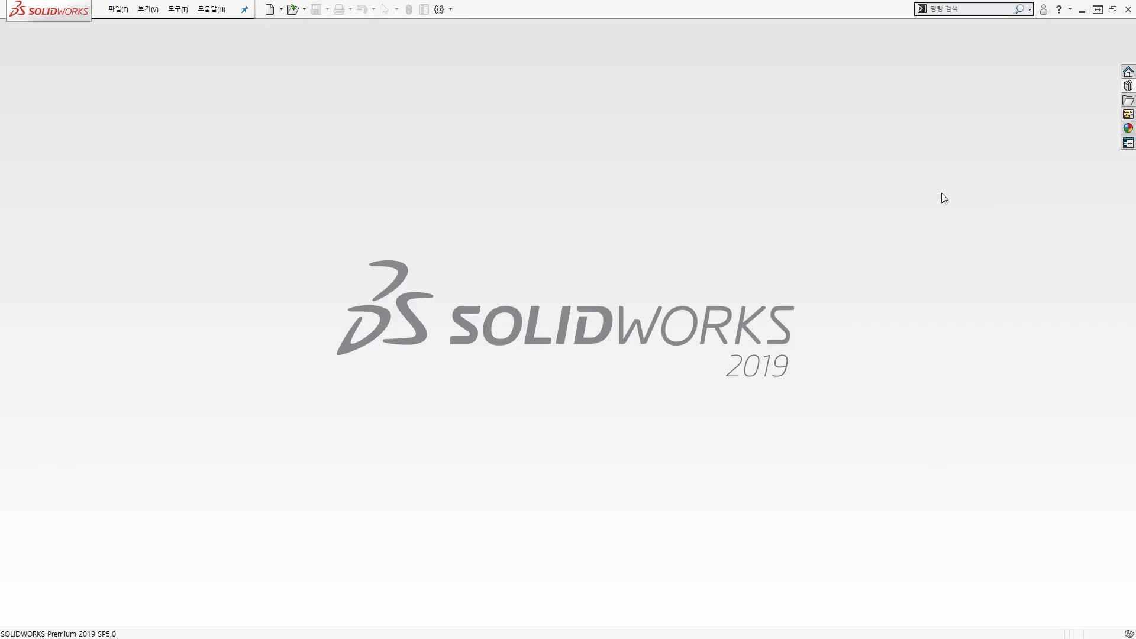
left_click(1128, 86)
left_click(1111, 253)
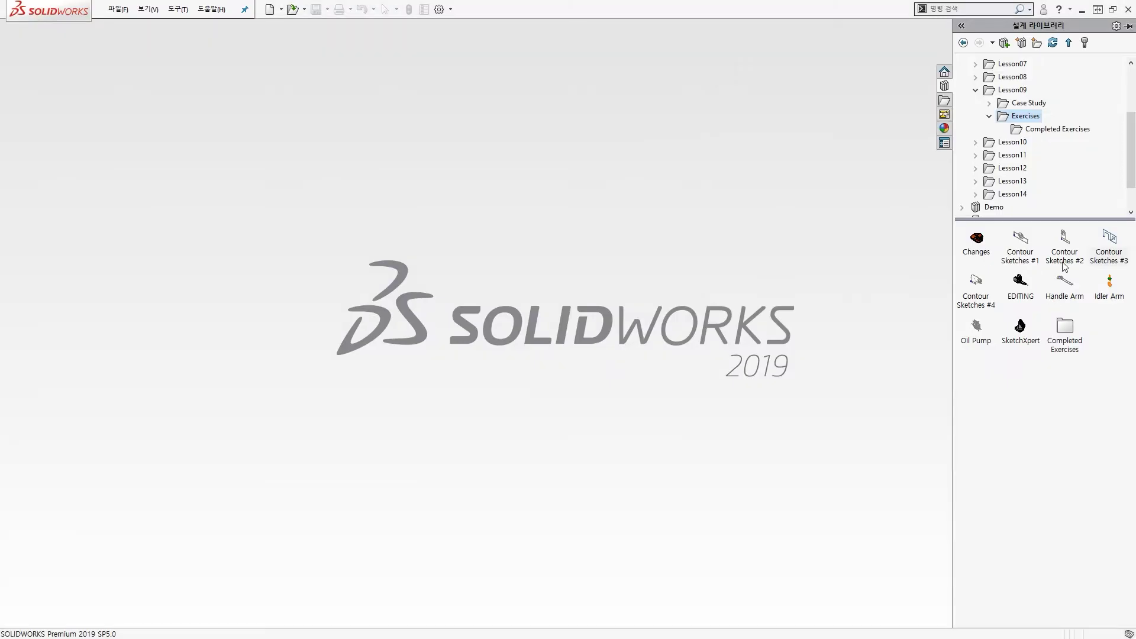
left_click_drag(1109, 238, 318, 184)
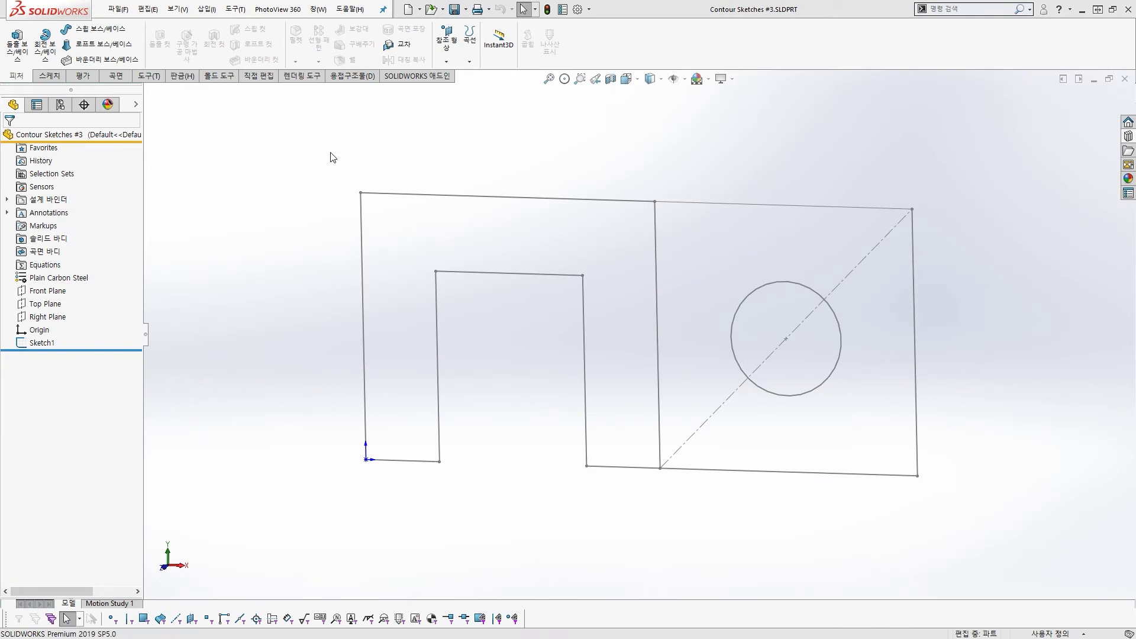
Start a boss extrusion using the inverted-U contour of the existing sketch as its profile.
left_click(17, 40)
scroll(489, 183, "down", 1)
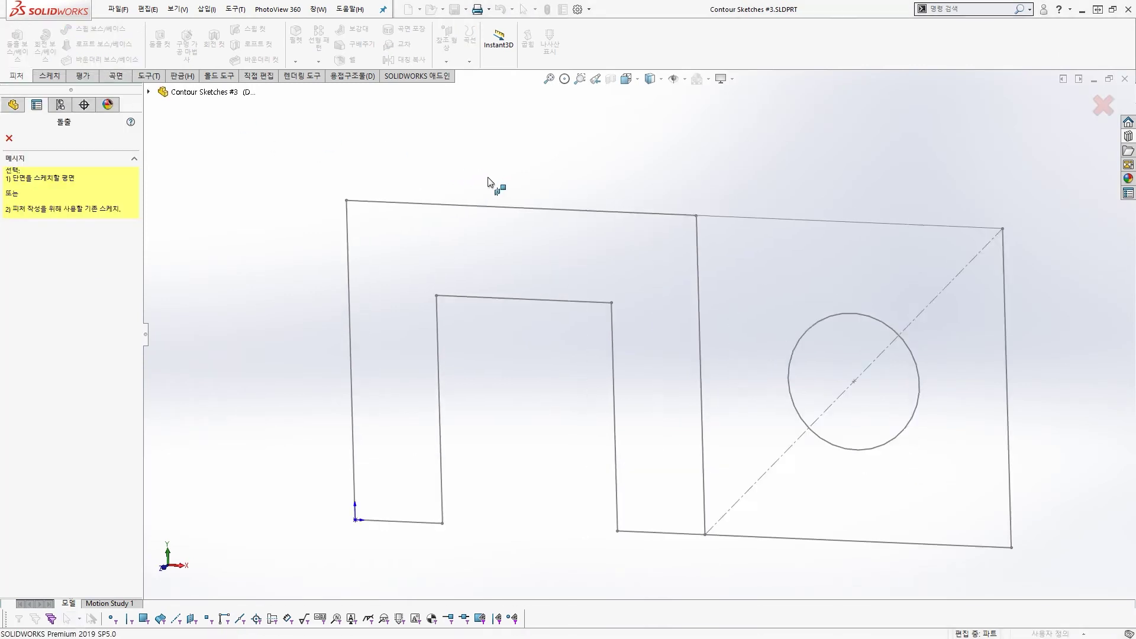
left_click(476, 208)
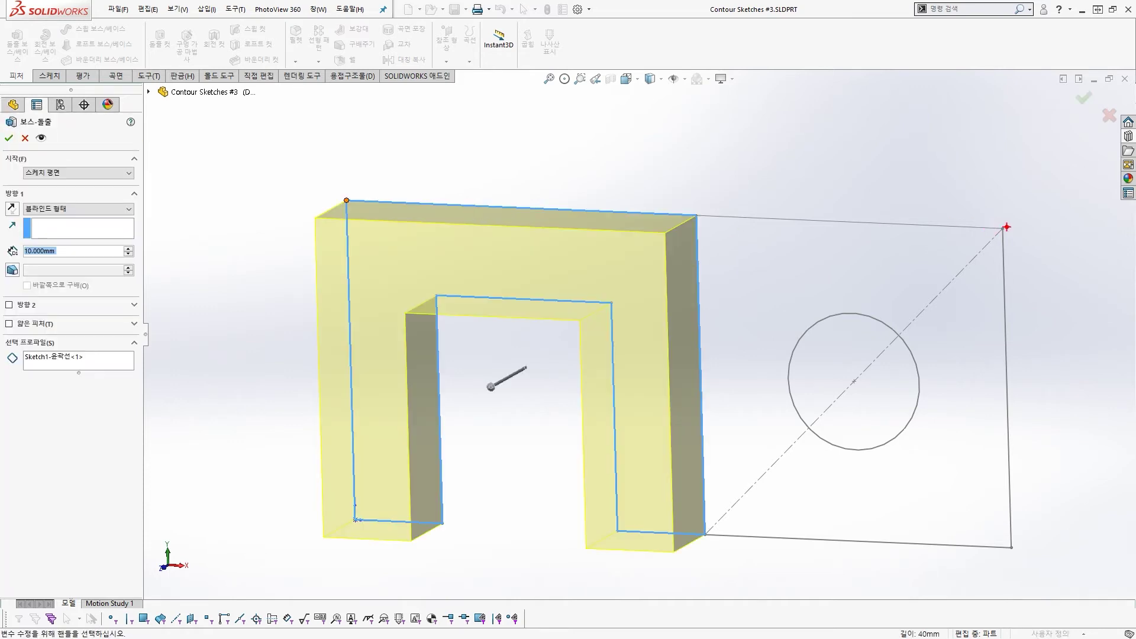
mouse_move(1008, 227)
left_mouse_down()
mouse_move(700, 213)
mouse_move(714, 388)
mouse_move(759, 518)
mouse_move(1017, 497)
mouse_move(1001, 247)
left_mouse_up()
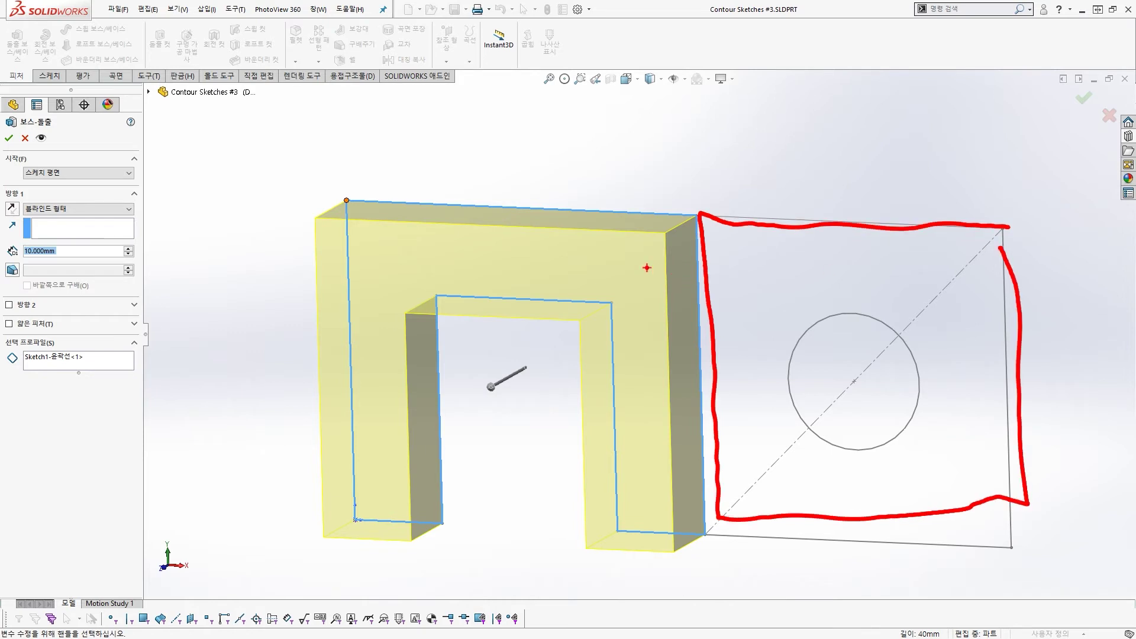
left_click_drag(667, 235, 652, 257)
left_click_drag(679, 240, 678, 251)
left_click_drag(808, 245, 799, 255)
left_click_drag(854, 253, 852, 258)
left_click_drag(404, 234, 355, 322)
left_click_drag(394, 305, 369, 360)
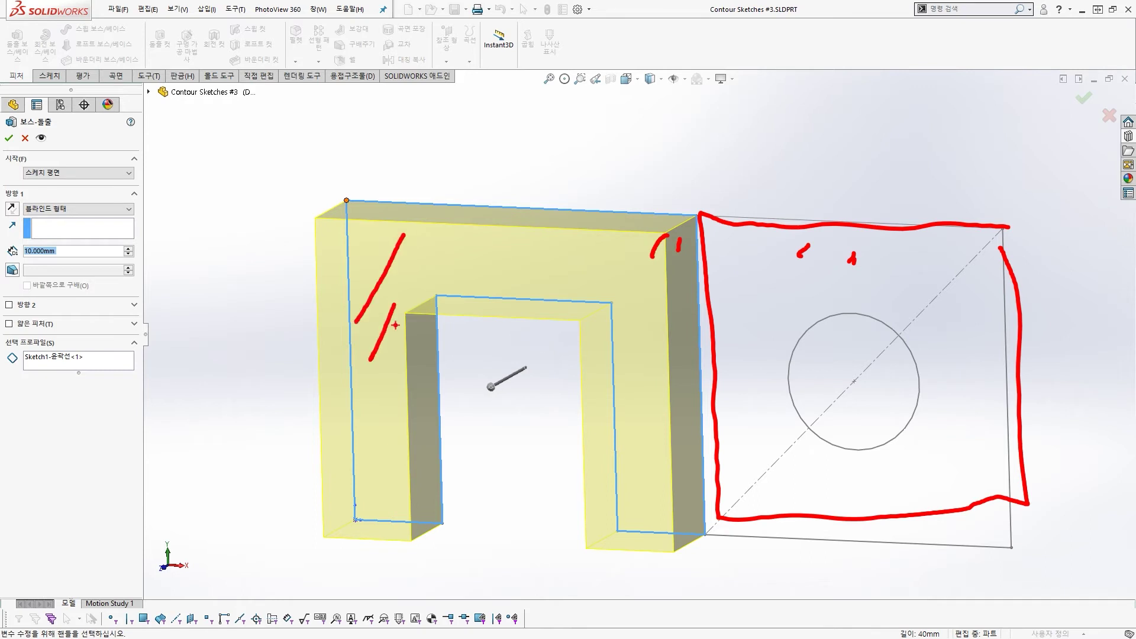
left_click_drag(528, 239, 524, 275)
left_click_drag(615, 262, 658, 355)
left_click_drag(679, 393, 662, 491)
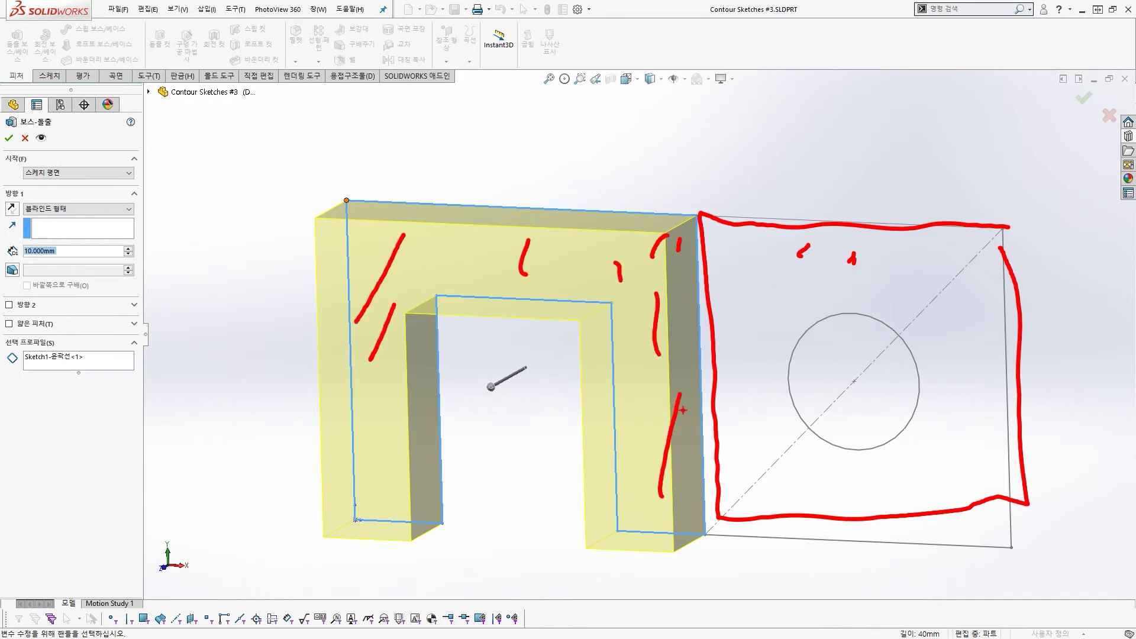
key("Escape")
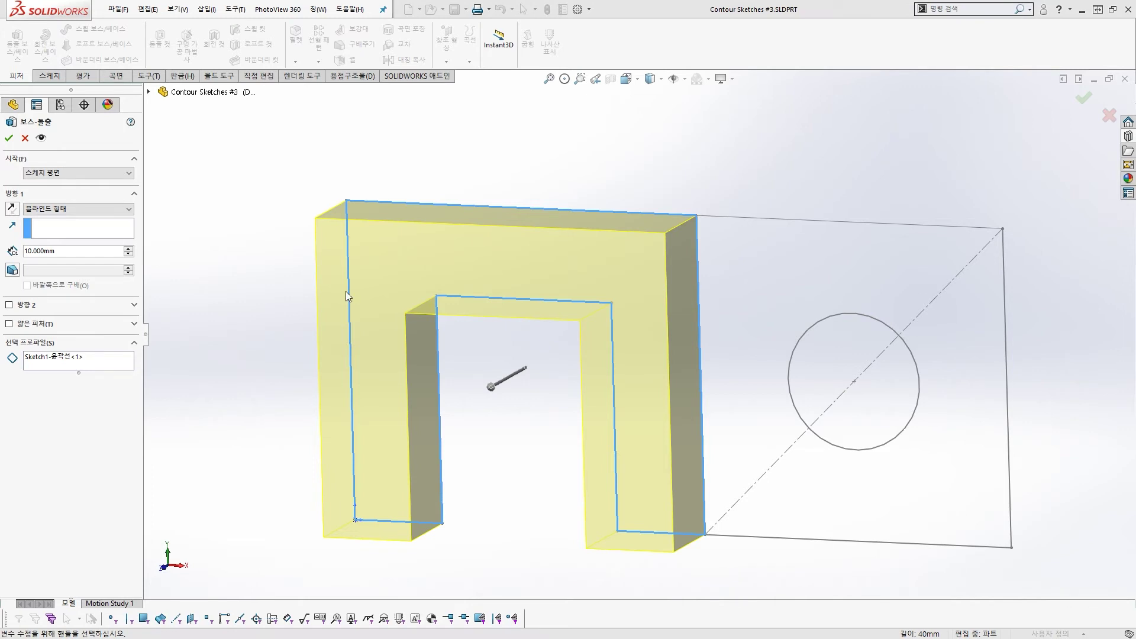
Set the blind depth of the inverted-U extrusion to 30 mm and complete the feature.
left_click(57, 251)
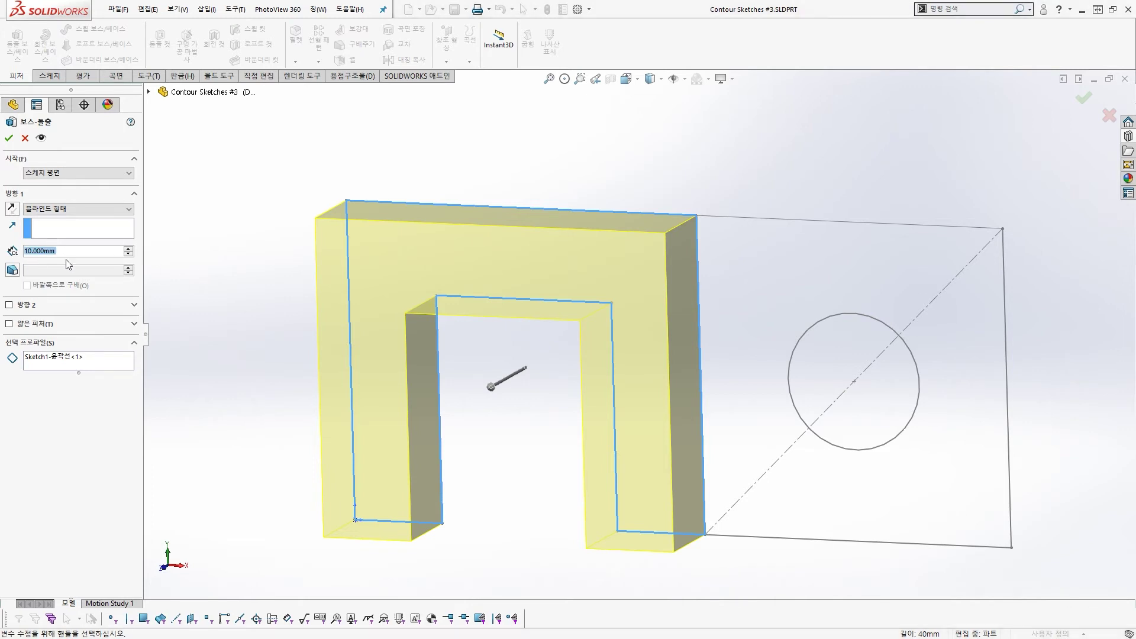
type("30")
right_click(256, 221)
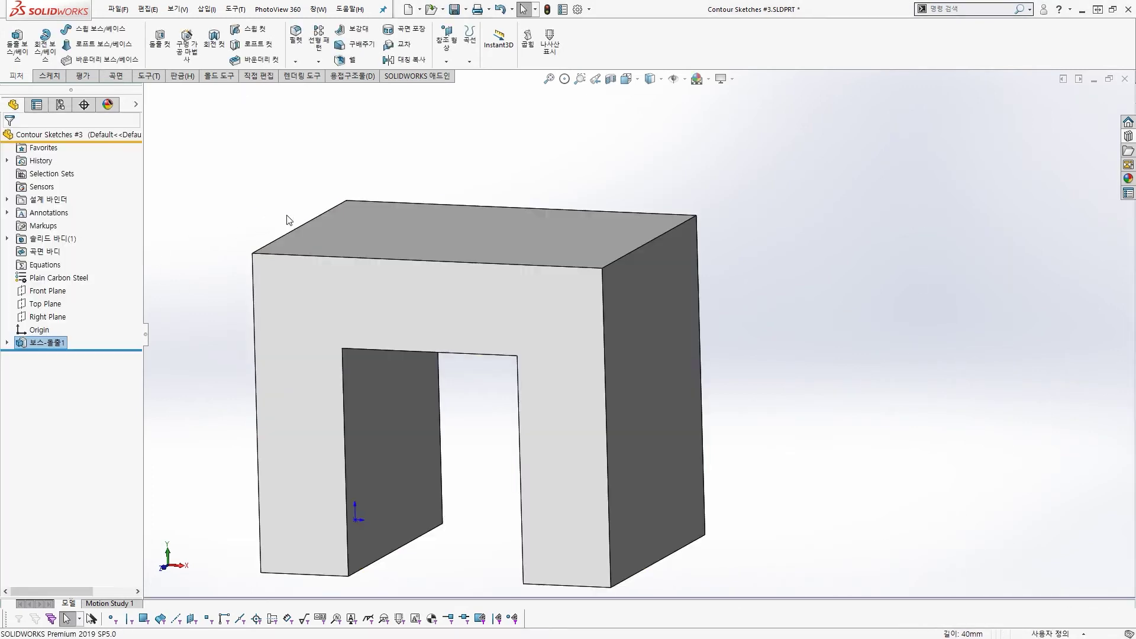
left_click(274, 154)
scroll(329, 353, "up", 3)
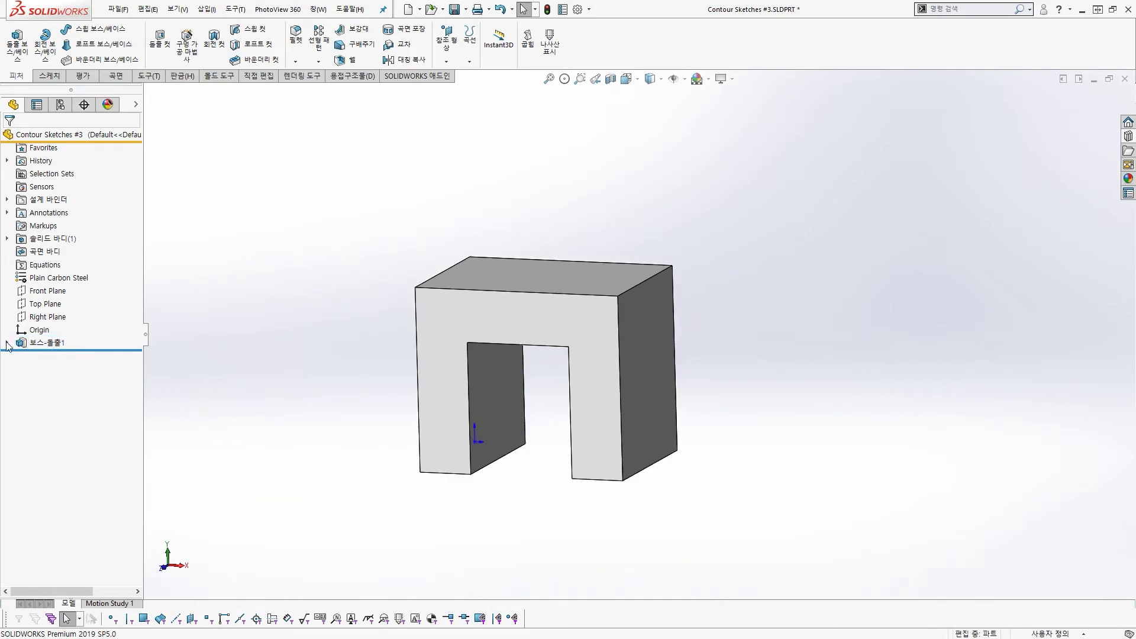
Expand the inverted-U extrusion and show its absorbed Sketch1 in the model.
left_click(7, 342)
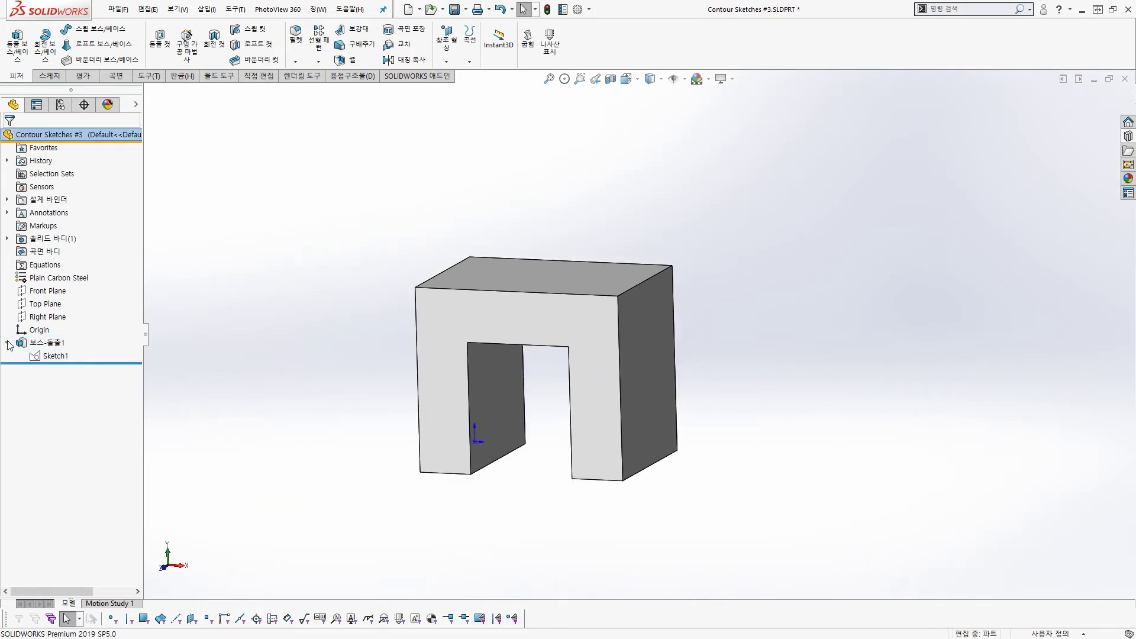
left_click(138, 105)
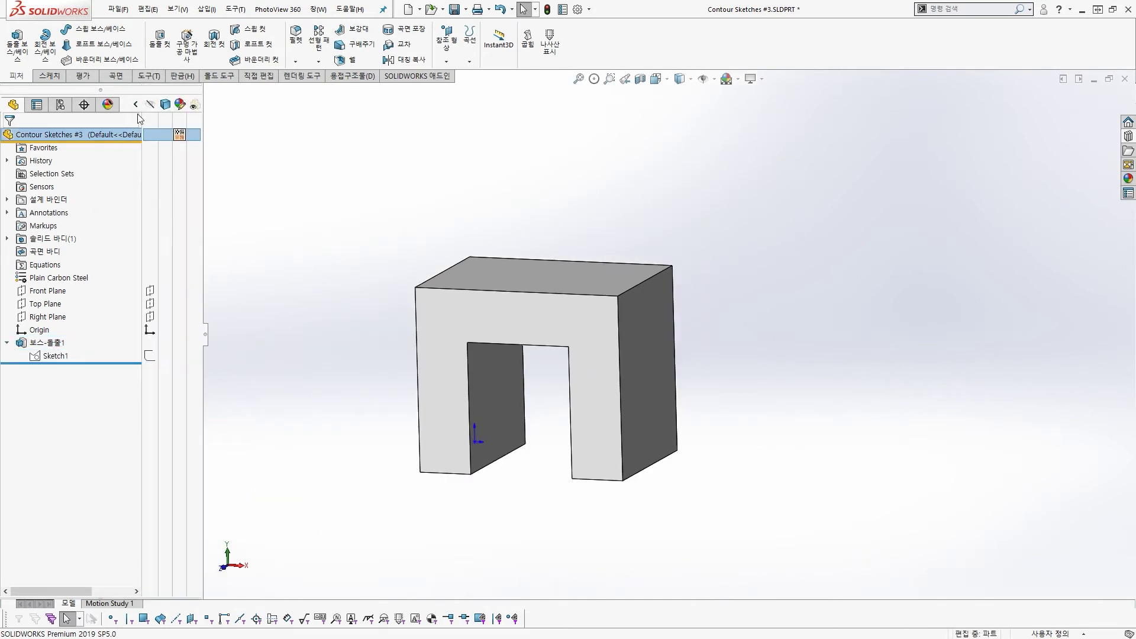
left_click(152, 357)
middle_click_drag(319, 238, 406, 247)
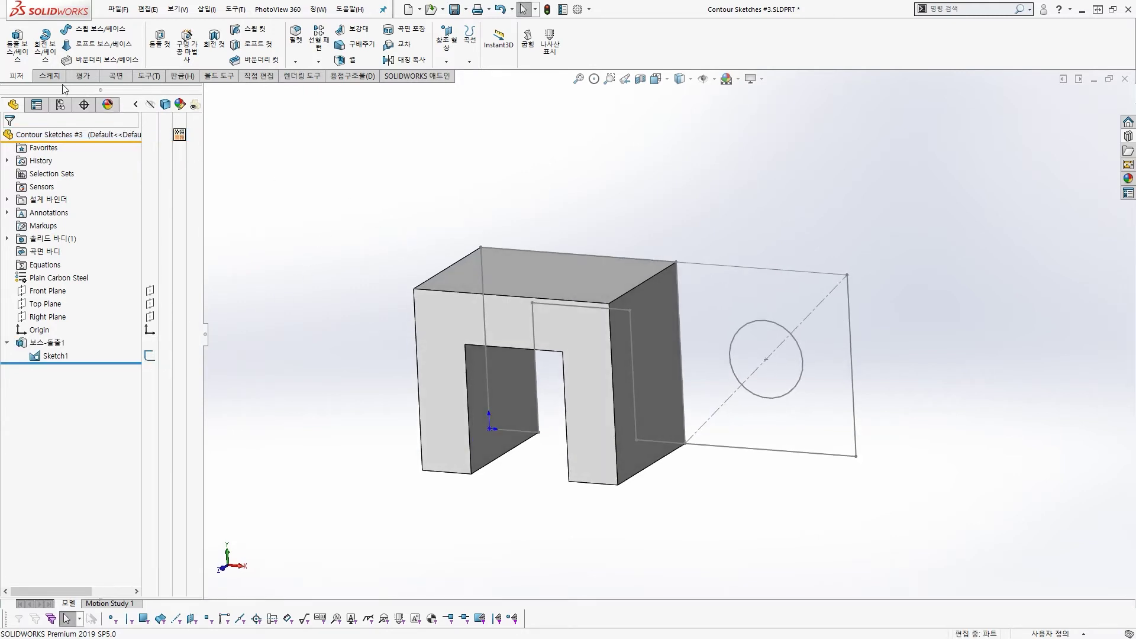
Start another boss extrusion from the square contour of Sketch1 and remove that contour from the selected profiles.
left_click(17, 41)
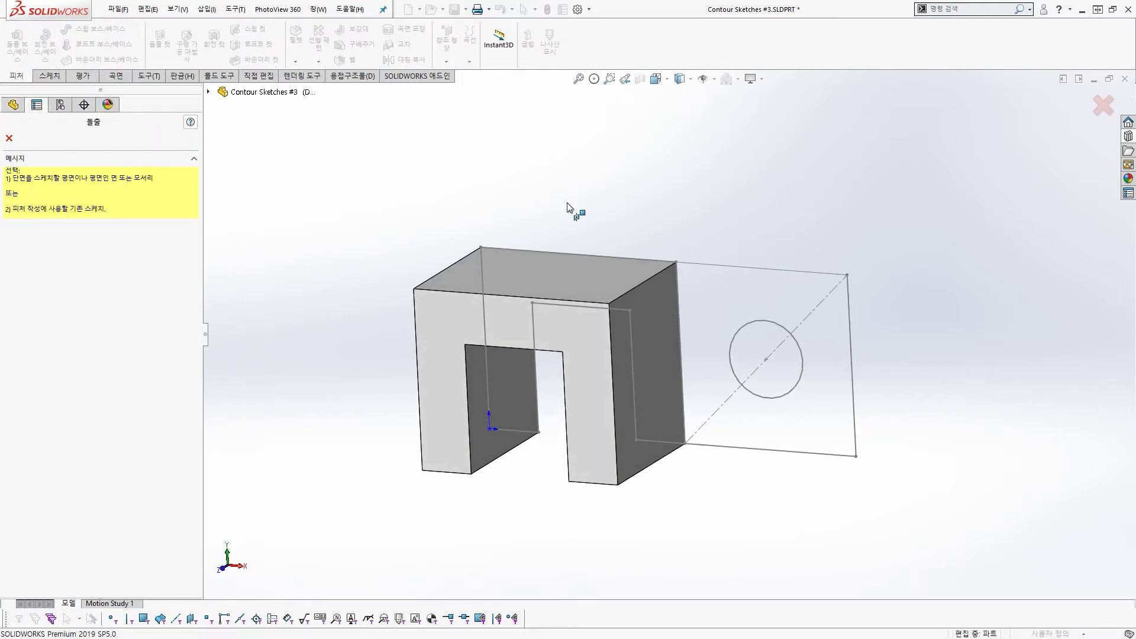
left_click(821, 276)
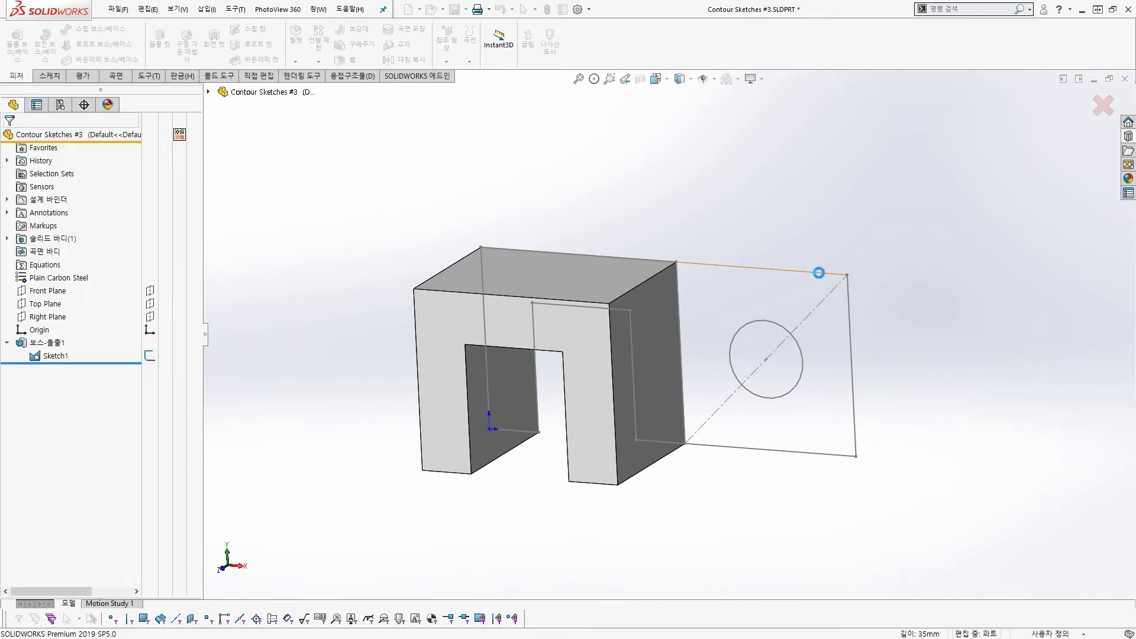
scroll(801, 287, "down", 2)
scroll(801, 287, "up", 2)
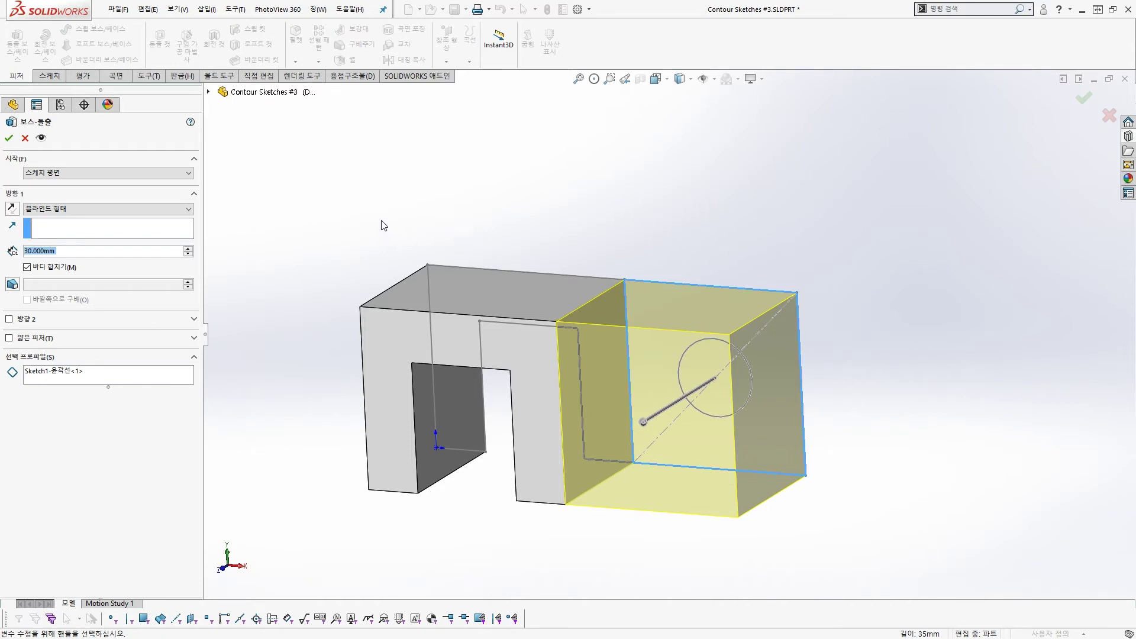
left_click(36, 375)
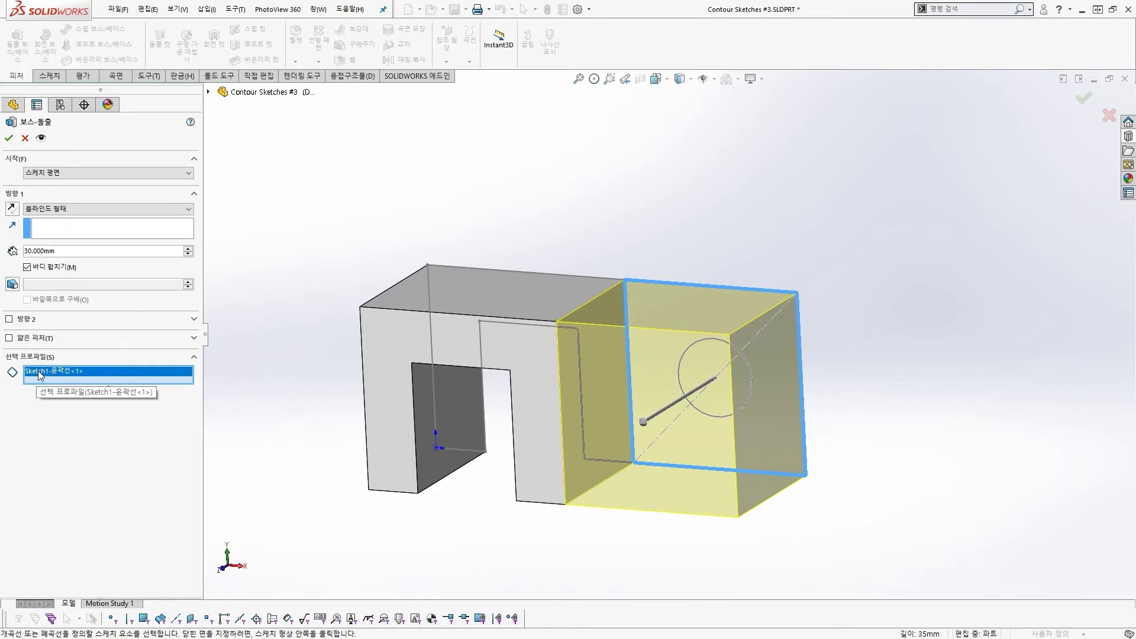
key("Delete")
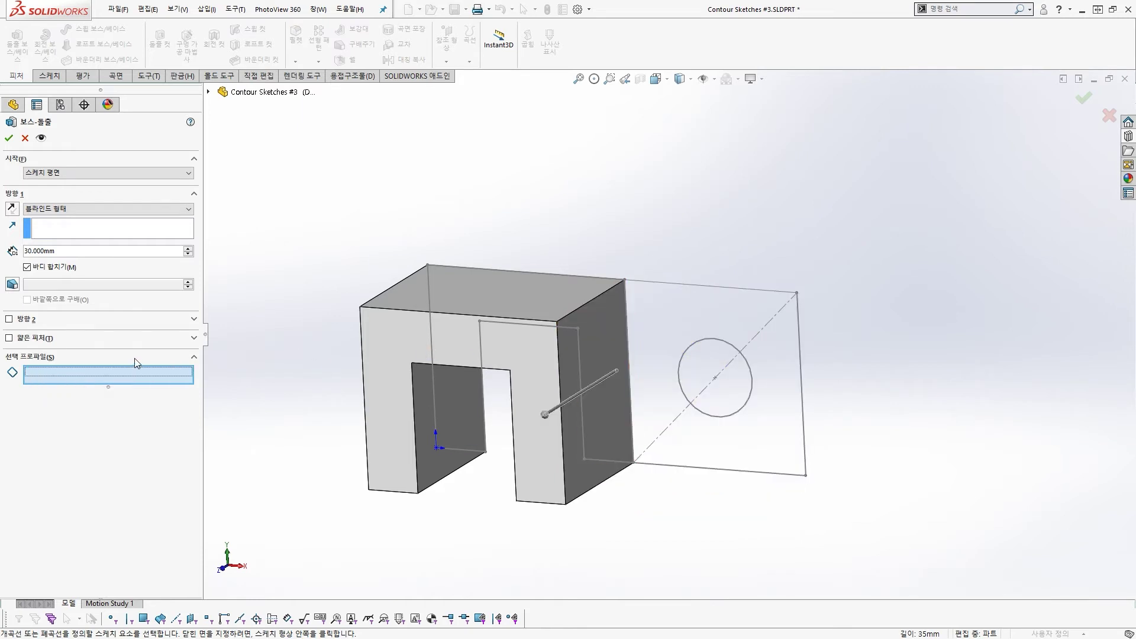
mouse_move(121, 392)
left_mouse_down()
mouse_move(5, 390)
mouse_move(220, 393)
mouse_move(179, 403)
left_mouse_up()
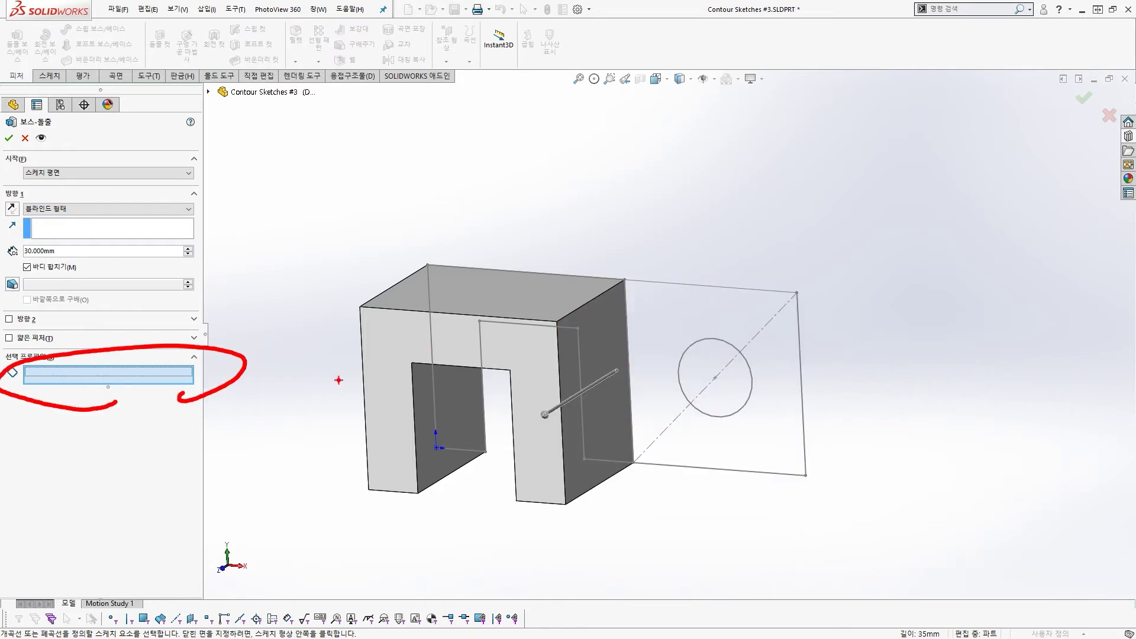
key("Escape")
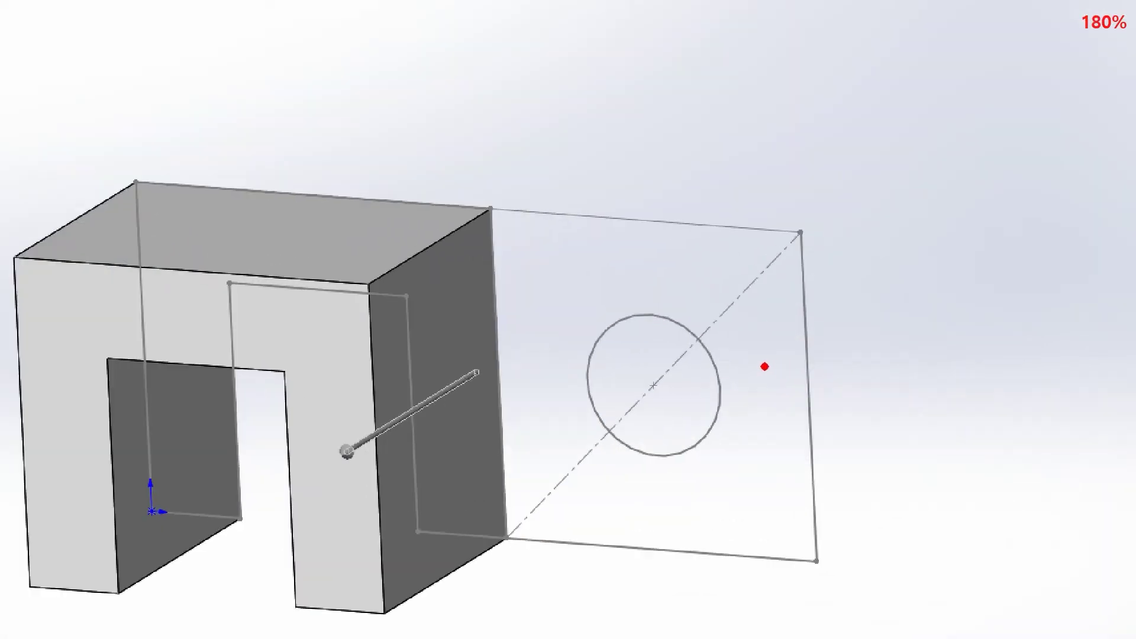
mouse_move(799, 238)
left_mouse_down()
mouse_move(633, 383)
mouse_move(516, 524)
left_mouse_up()
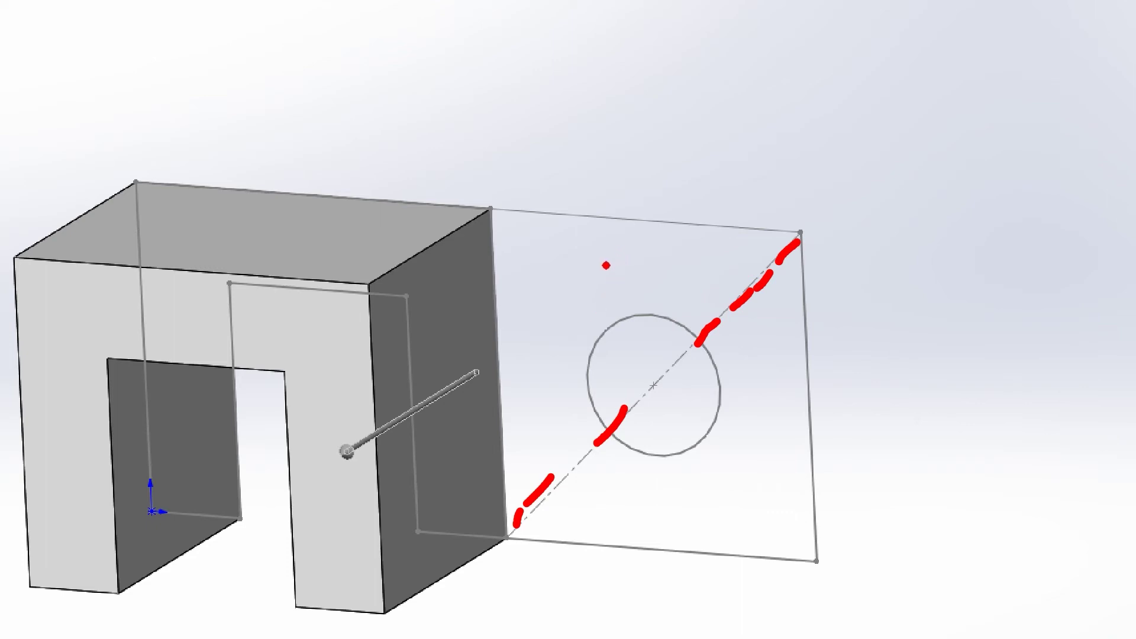
mouse_move(589, 243)
left_mouse_down()
mouse_move(588, 299)
mouse_move(592, 288)
left_mouse_up()
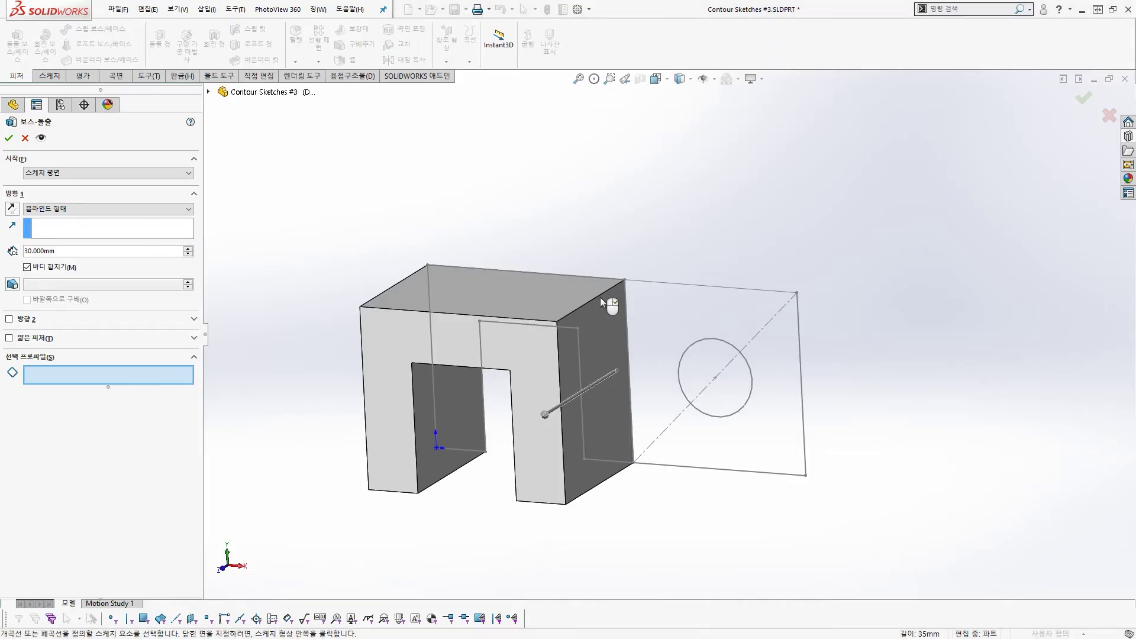
Extrude the square's two regions on either side of the diagonal, leaving out the circle, to a blind depth of 10 mm.
left_click(570, 254)
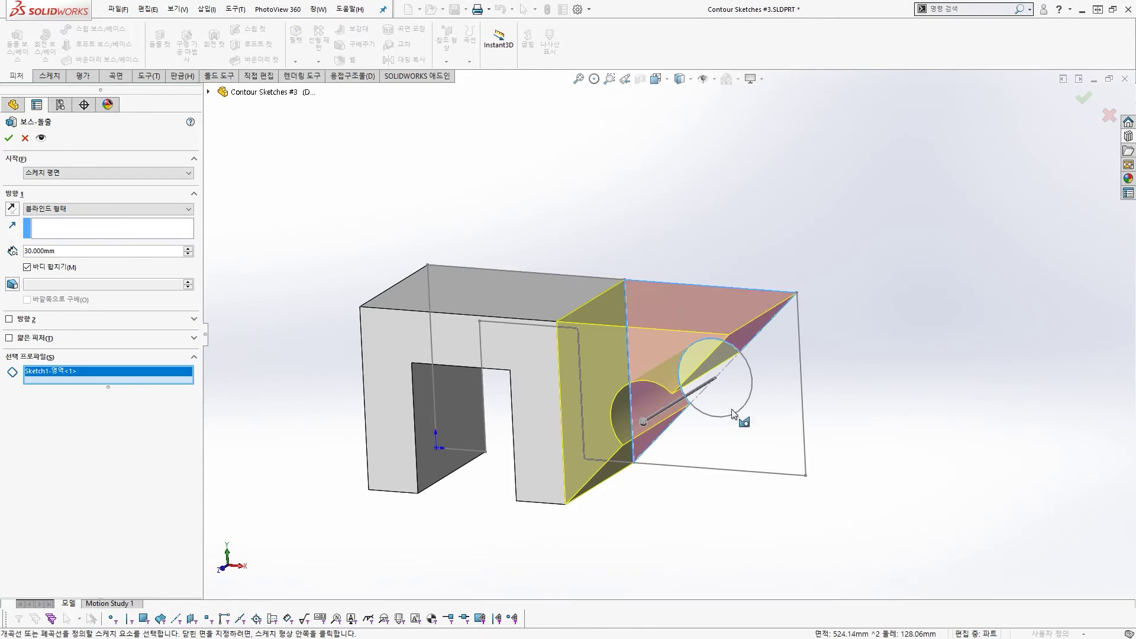
left_click(713, 464)
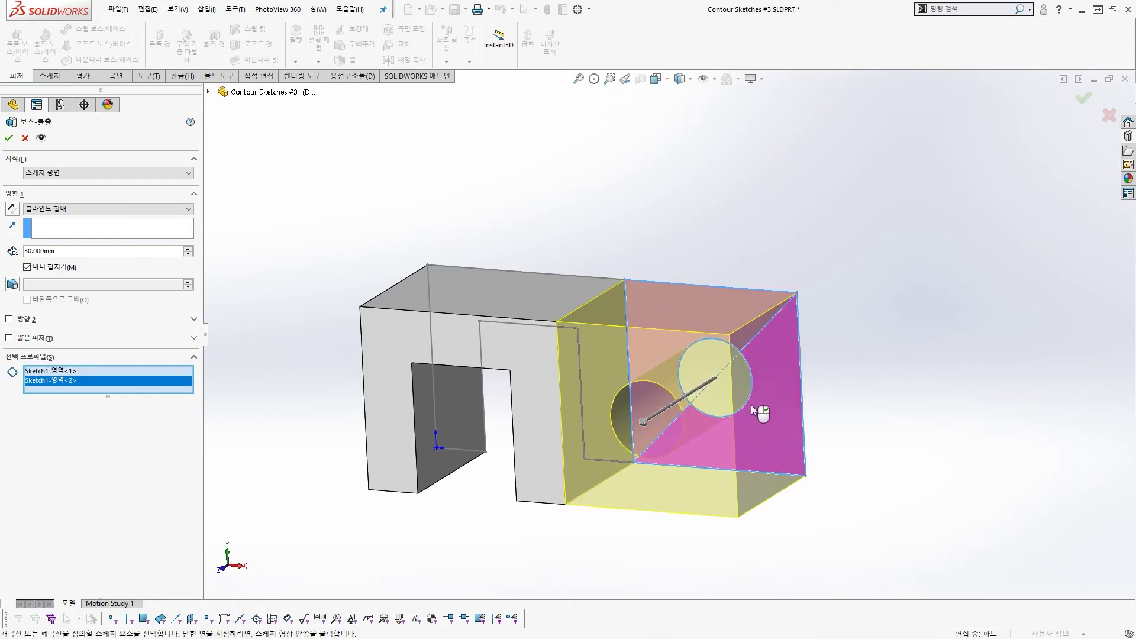
double_click(92, 251)
type("10")
mouse_move(118, 267)
key("Return")
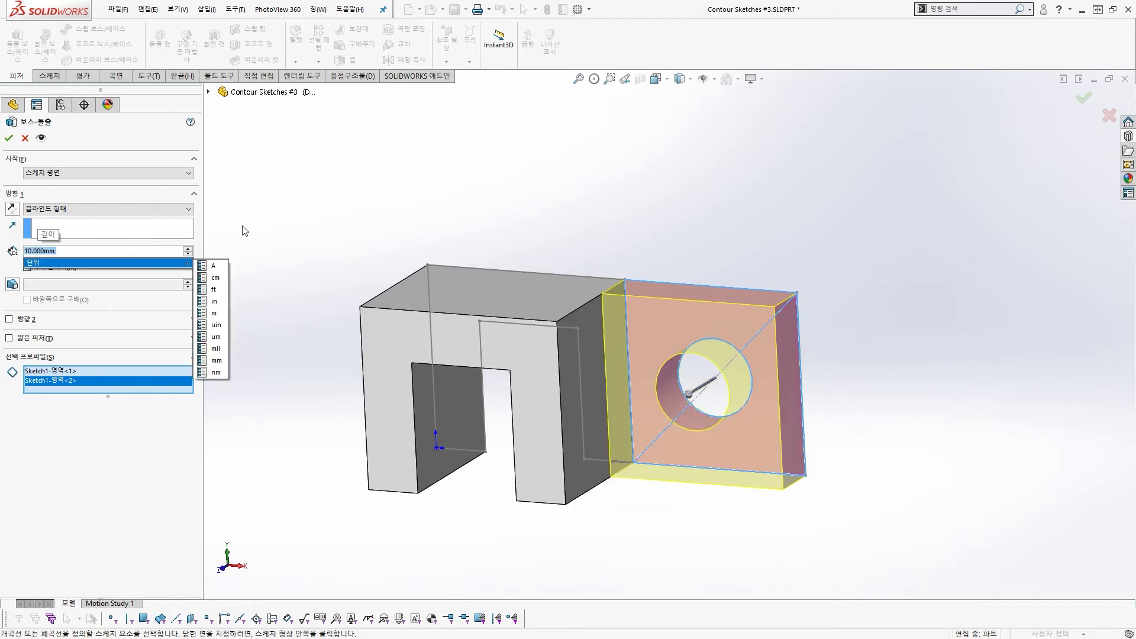
key("Return")
Hide Sketch1 so that only the finished solid of the part is displayed.
middle_click_drag(529, 268, 520, 297)
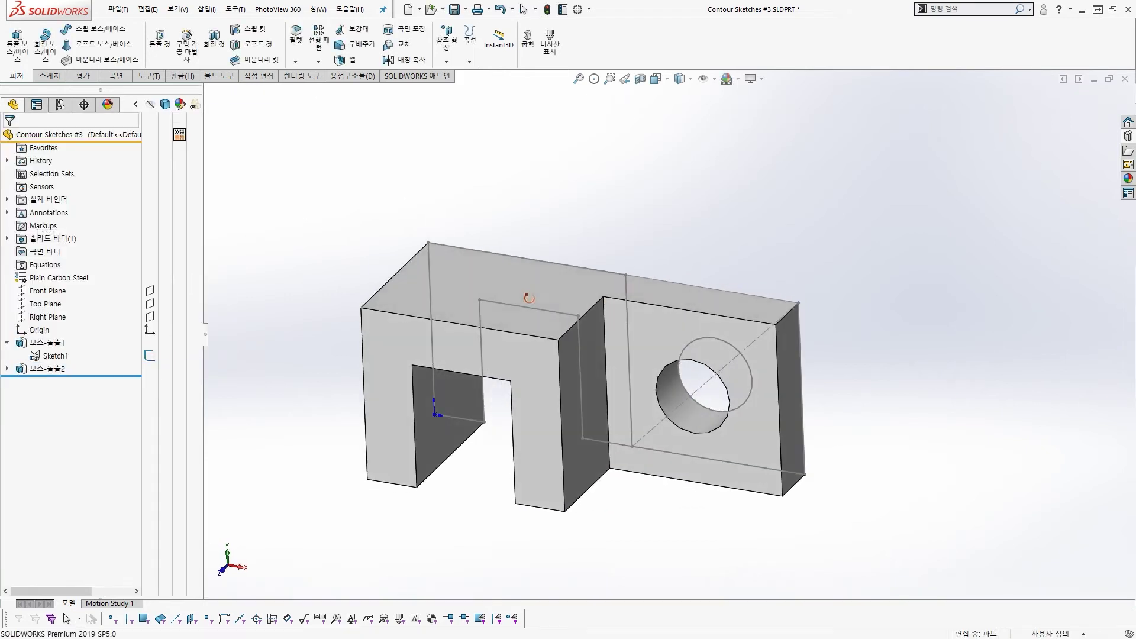
left_click(518, 307)
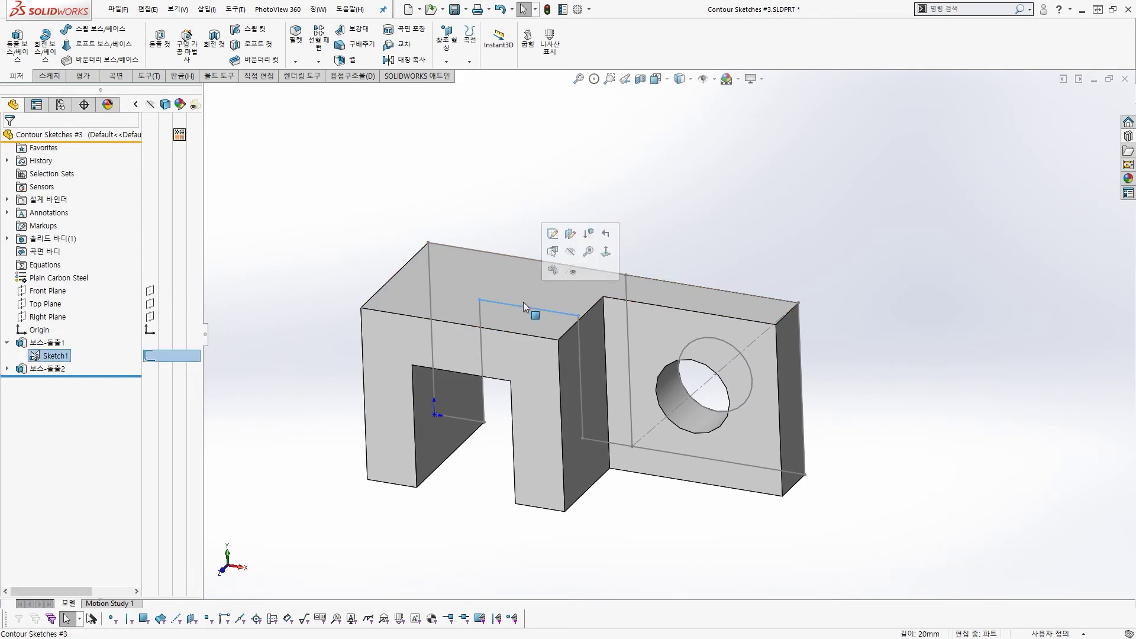
left_click(571, 256)
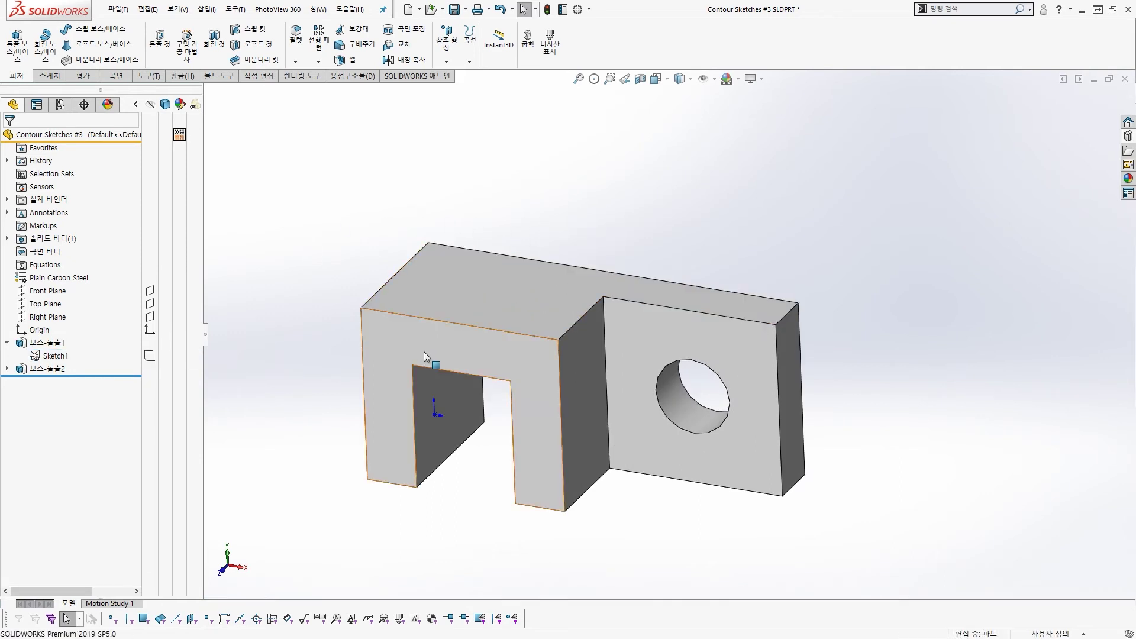
middle_click_drag(414, 378, 429, 377)
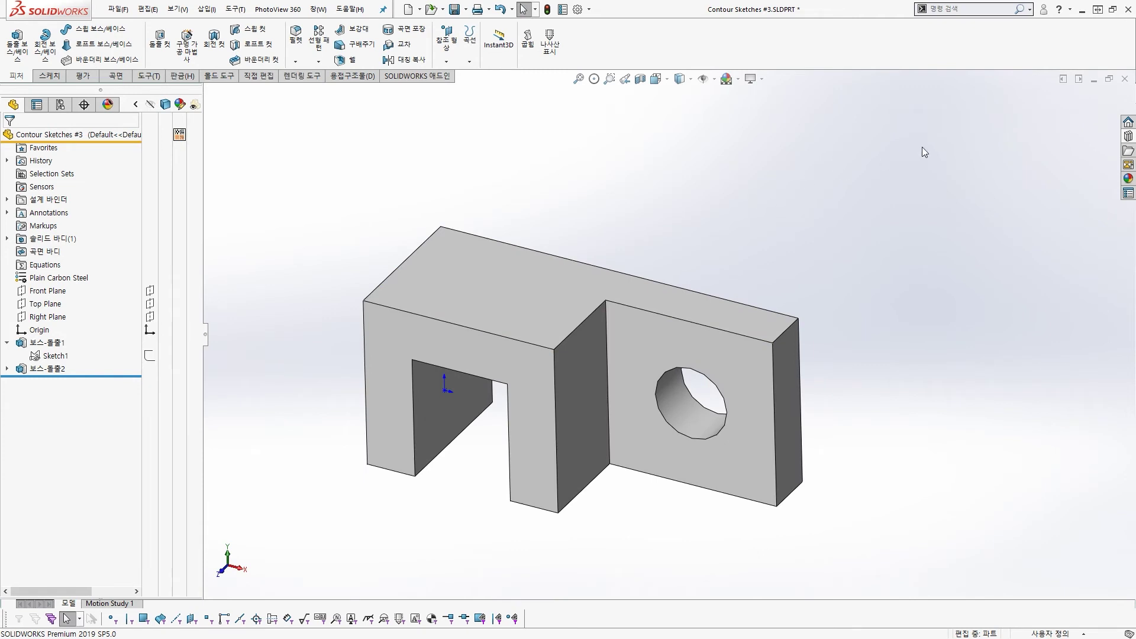
Close Contour Sketches #3 without saving and open Contour Sketches #4 from the Lesson09 Exercises folder of the design library.
left_click(1126, 86)
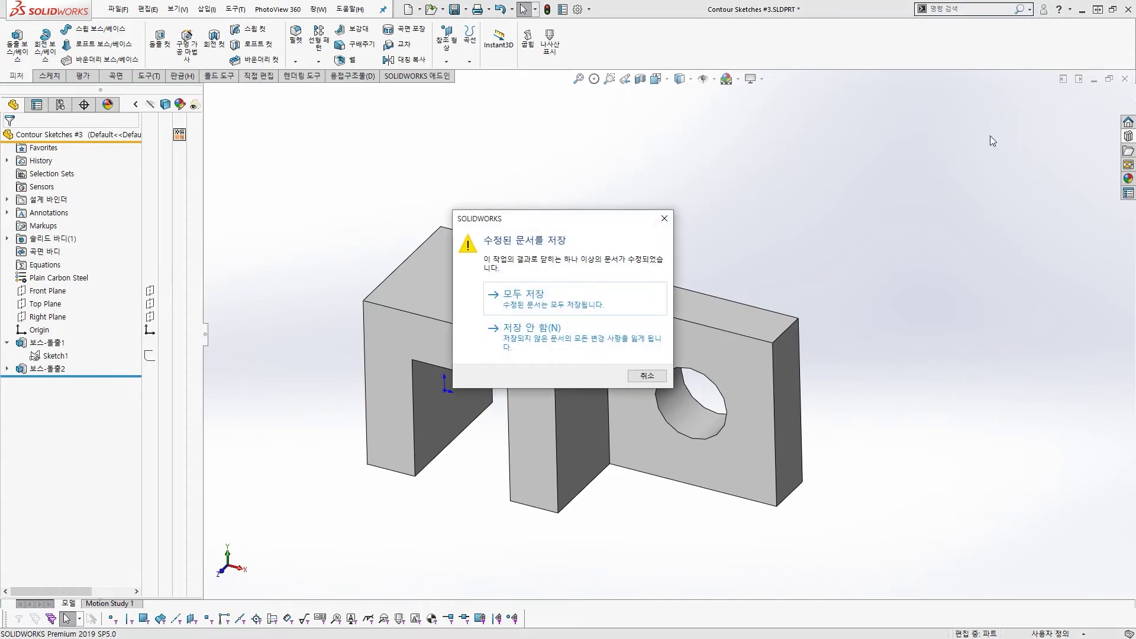
left_click(567, 346)
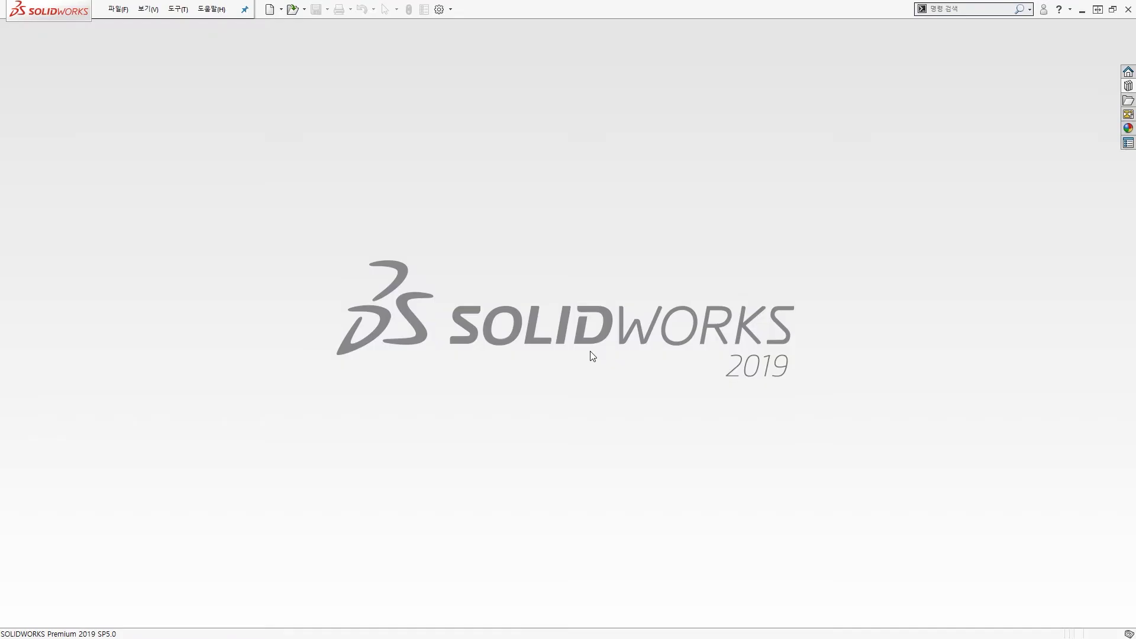
left_click(1128, 87)
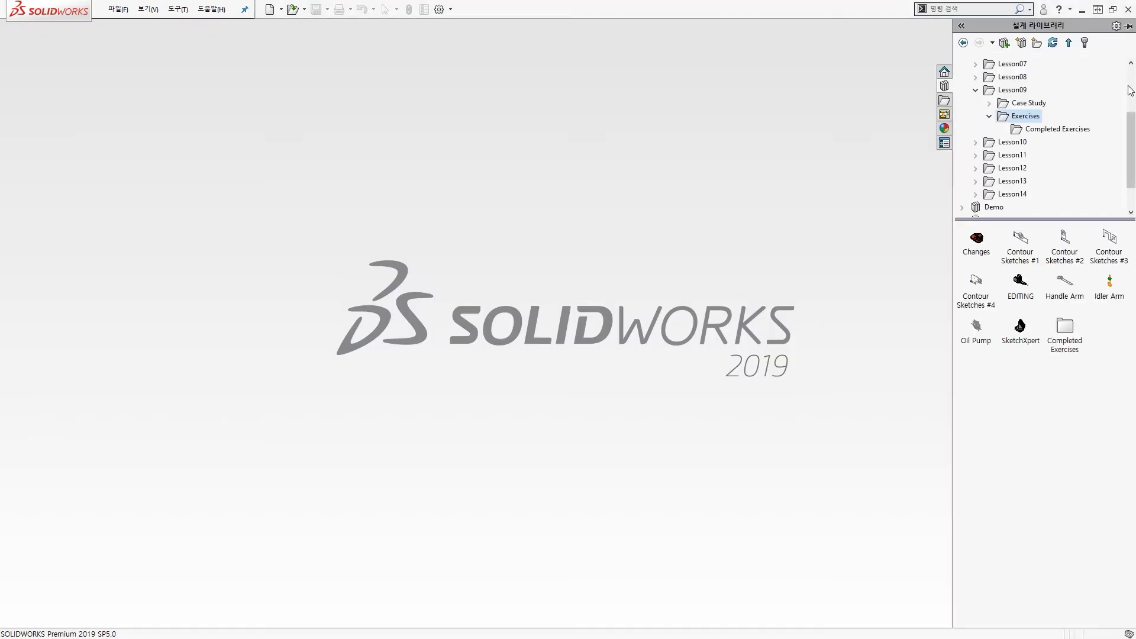
left_click(985, 299)
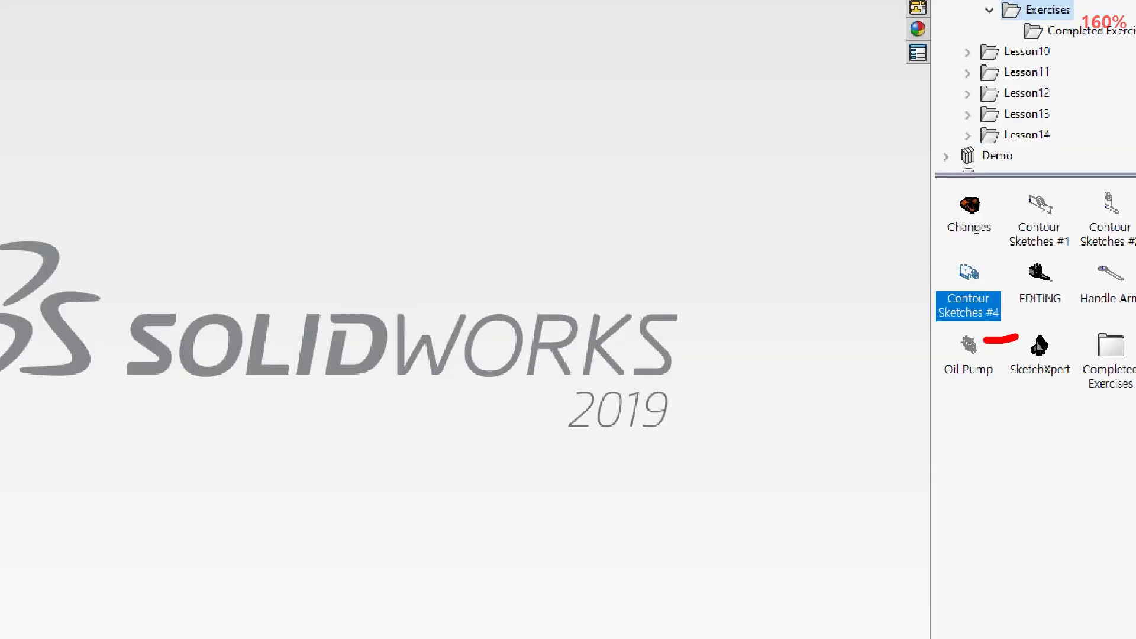
left_click_drag(981, 285, 679, 296)
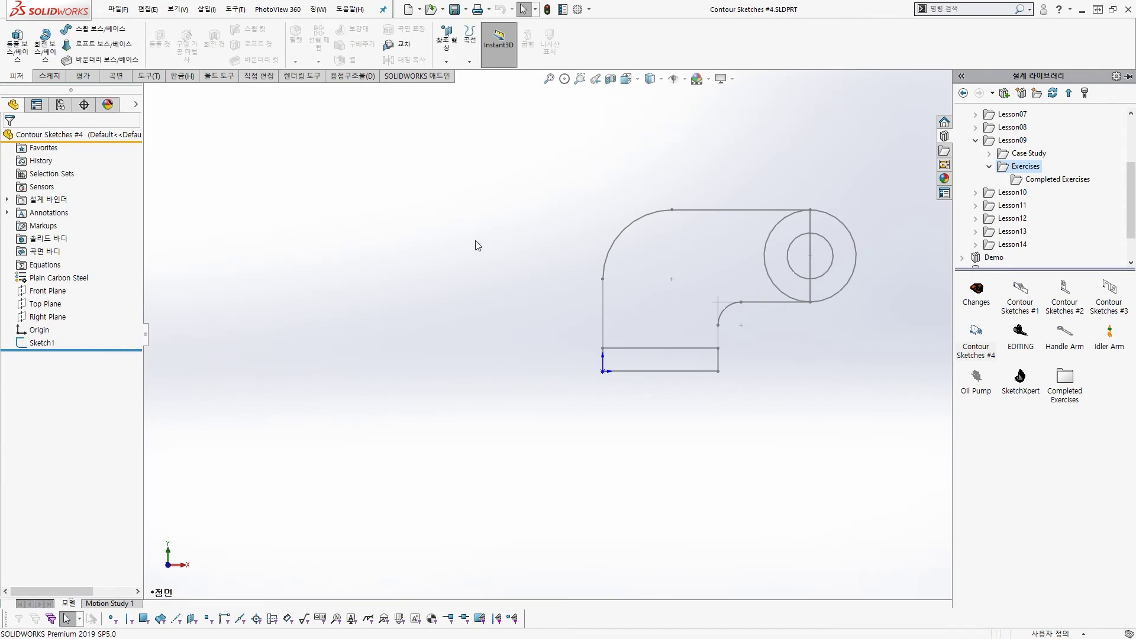
Start a boss extrusion from Sketch1 by picking the upper line of the narrow base rectangle.
middle_click_drag(722, 275, 631, 225)
scroll(773, 166, "down", 1)
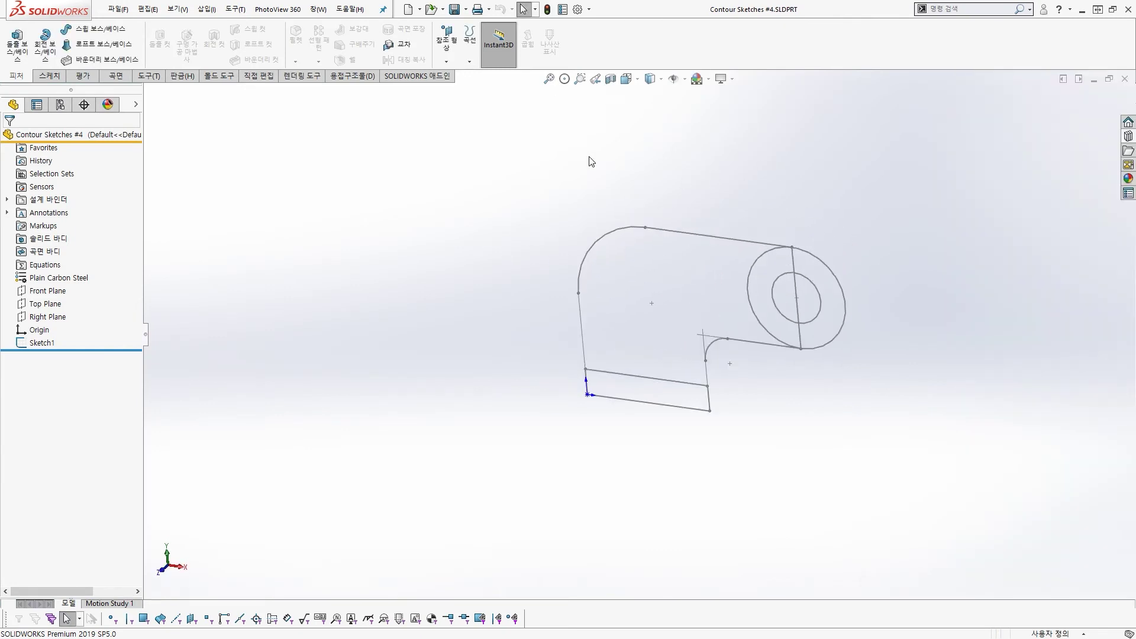
left_click(25, 53)
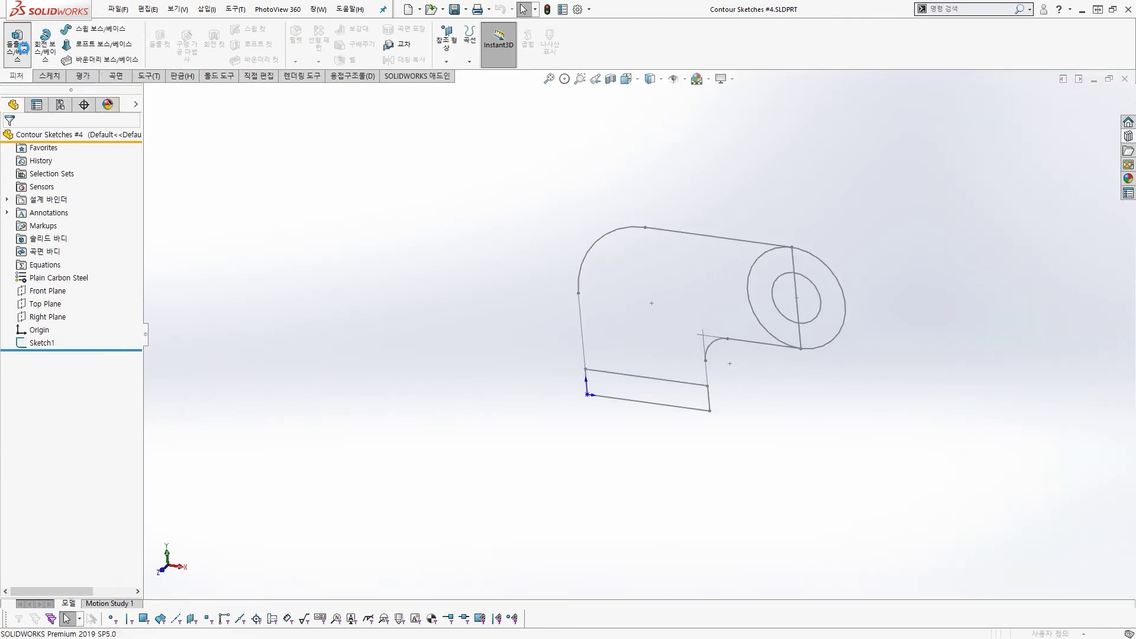
scroll(598, 373, "down", 4)
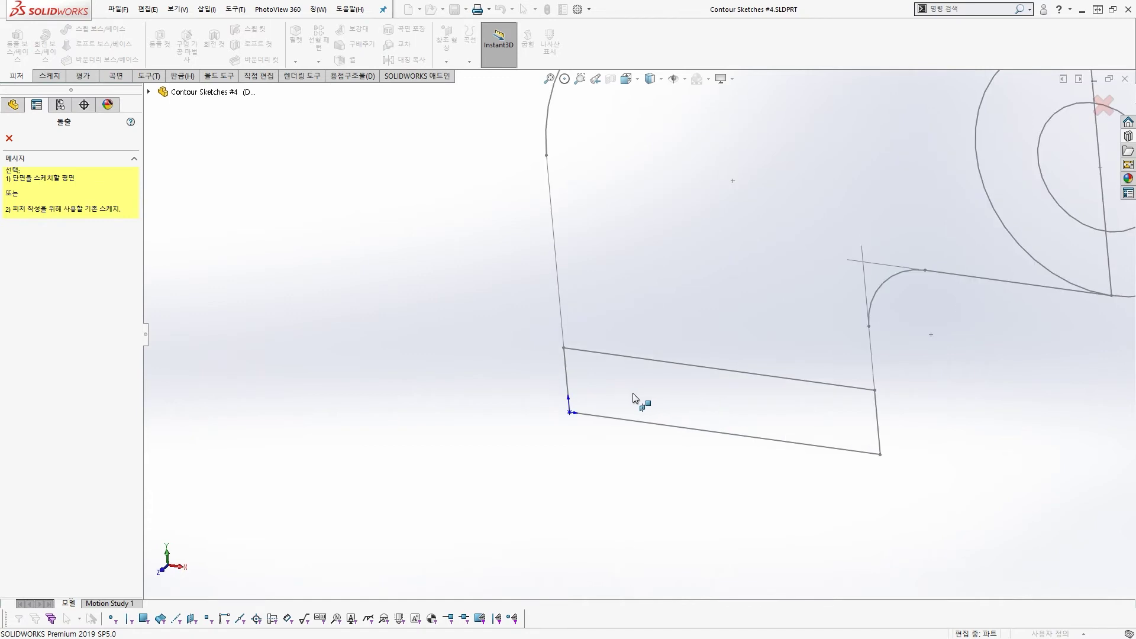
left_click(691, 367)
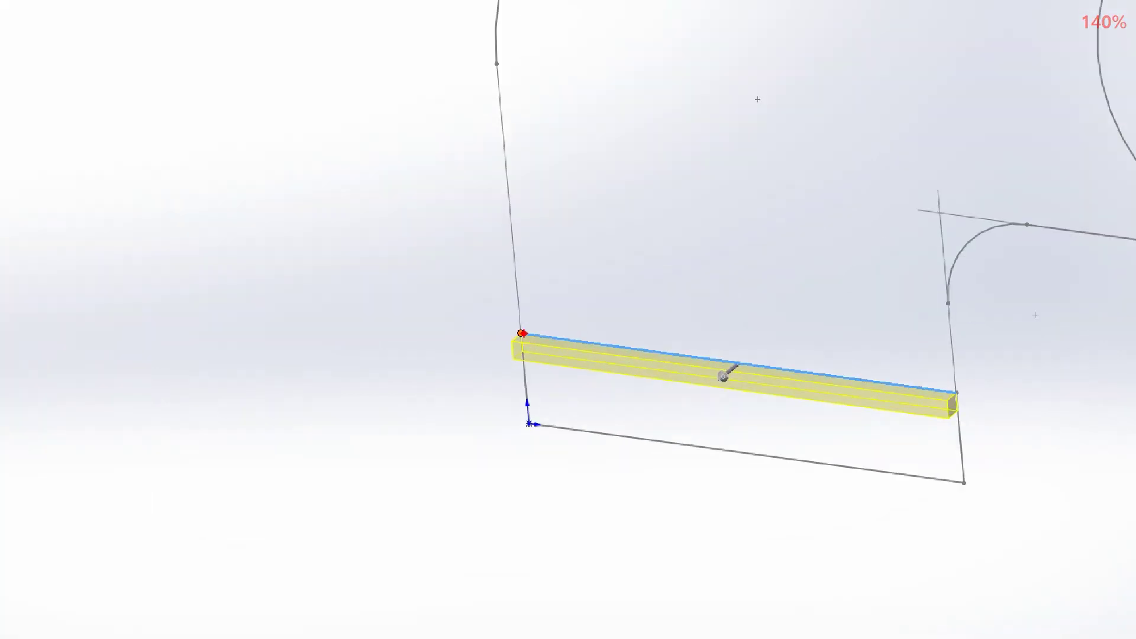
mouse_move(520, 333)
left_mouse_down()
mouse_move(524, 468)
mouse_move(988, 487)
mouse_move(910, 385)
mouse_move(782, 387)
left_mouse_up()
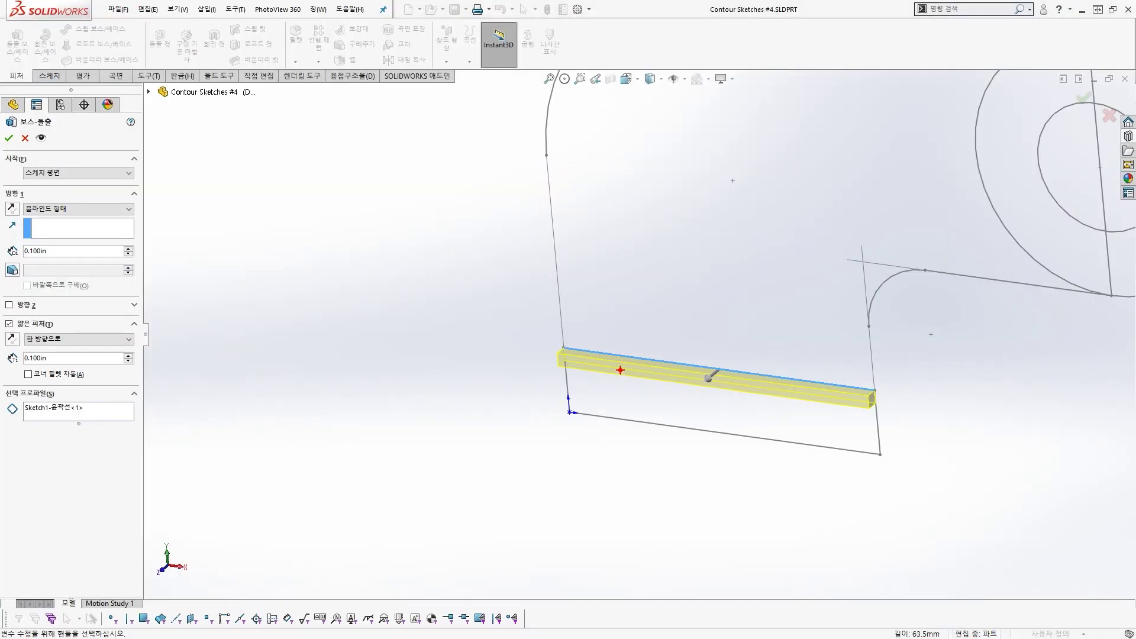
left_click_drag(602, 377, 576, 408)
left_click_drag(710, 377, 687, 407)
left_click_drag(790, 409, 785, 437)
mouse_move(673, 87)
left_mouse_down()
mouse_move(627, 160)
mouse_move(614, 222)
left_mouse_up()
left_click_drag(766, 173, 712, 259)
left_click_drag(869, 183, 803, 239)
left_click_drag(930, 187, 824, 238)
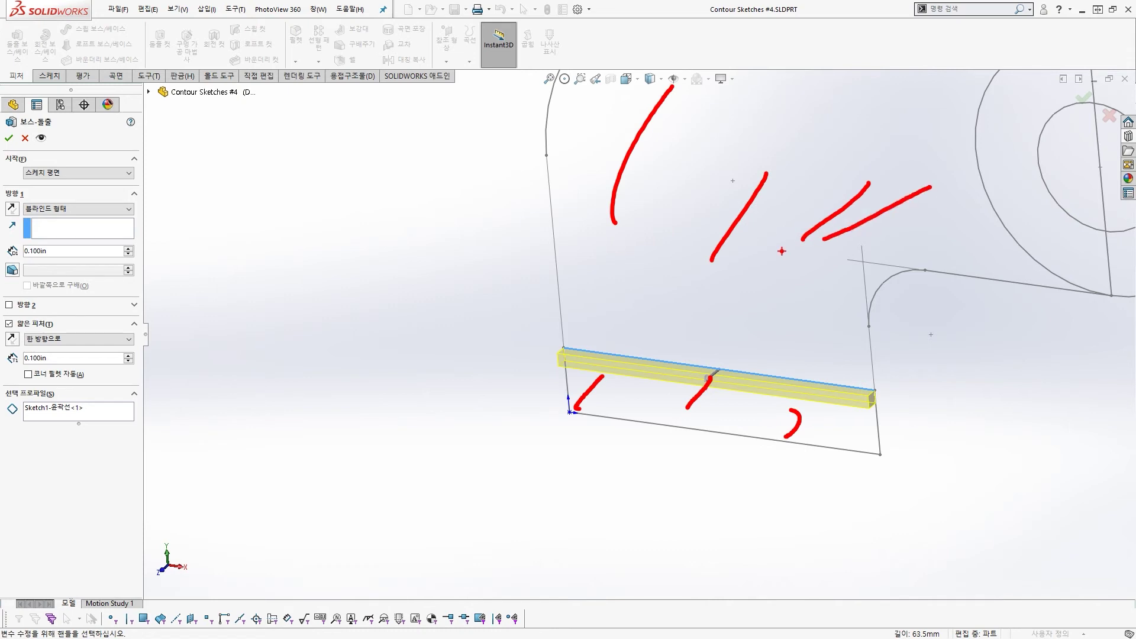
key("Escape")
scroll(751, 260, "up", 3)
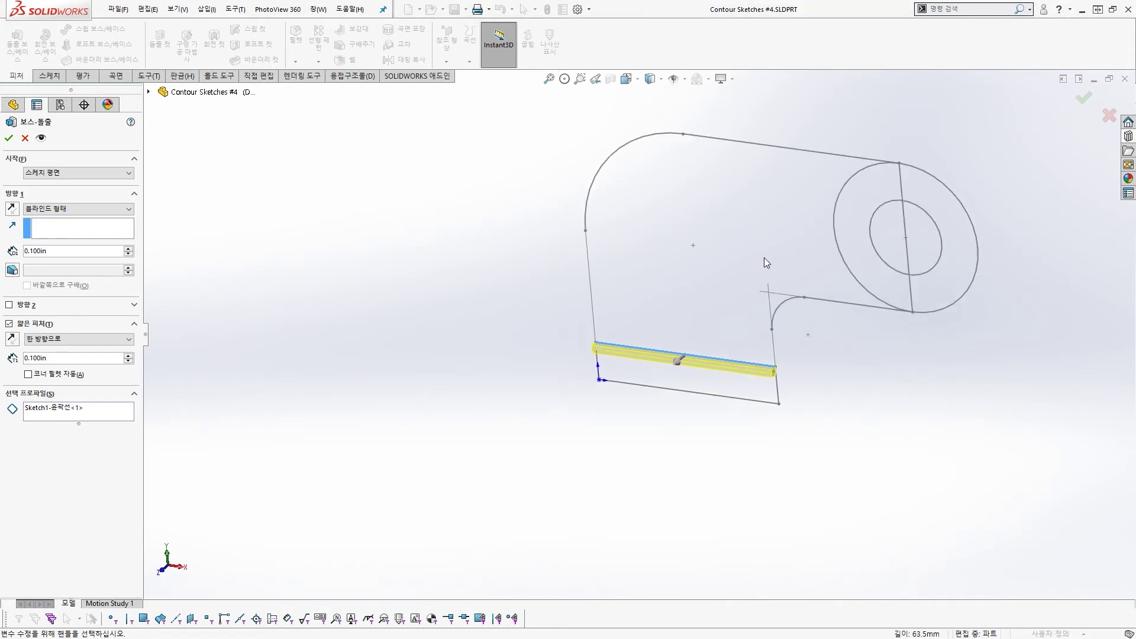
scroll(748, 239, "down", 2)
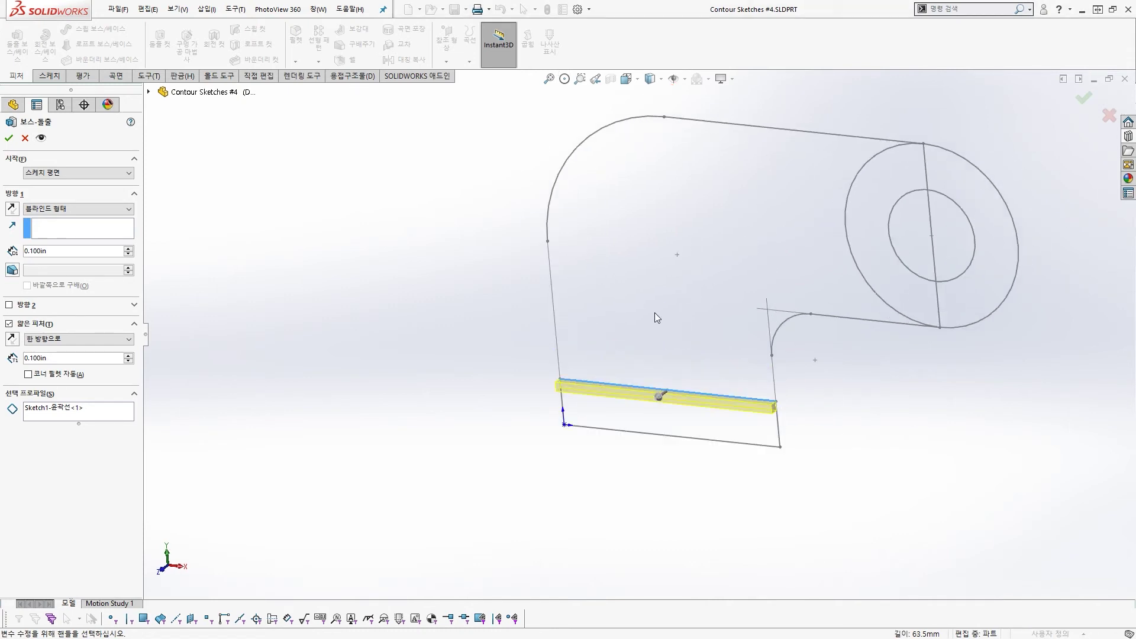
key("ctrl+2")
scroll(4, 325, "up", 9)
left_click_drag(3, 300, 159, 357, "ctrl")
left_click_drag(240, 159, 83, 264, "ctrl+shift")
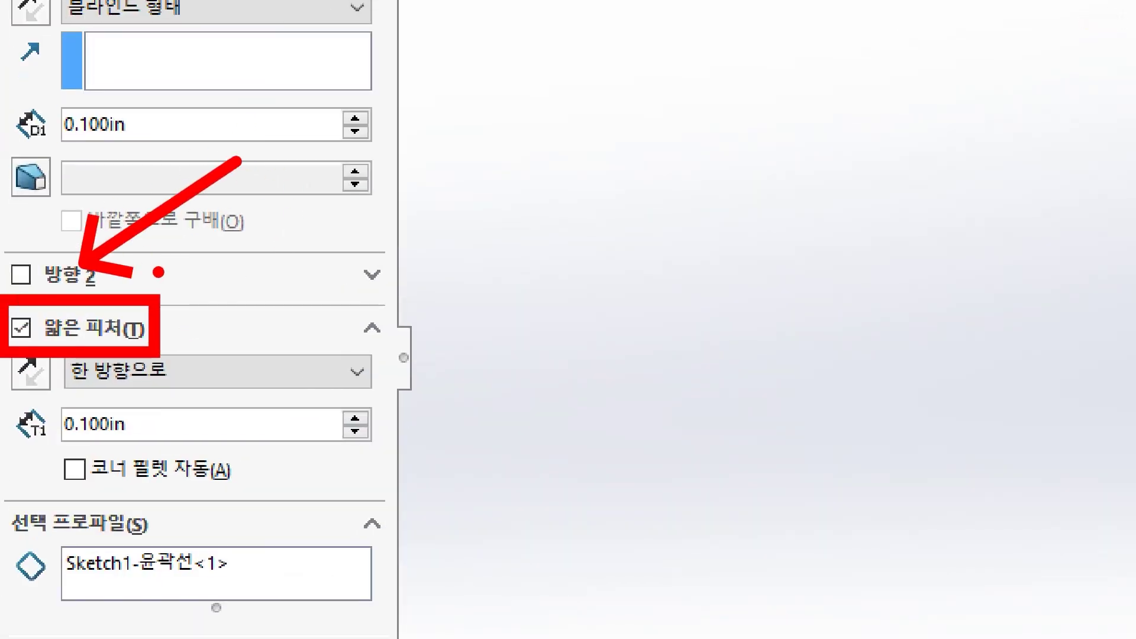
key("Escape")
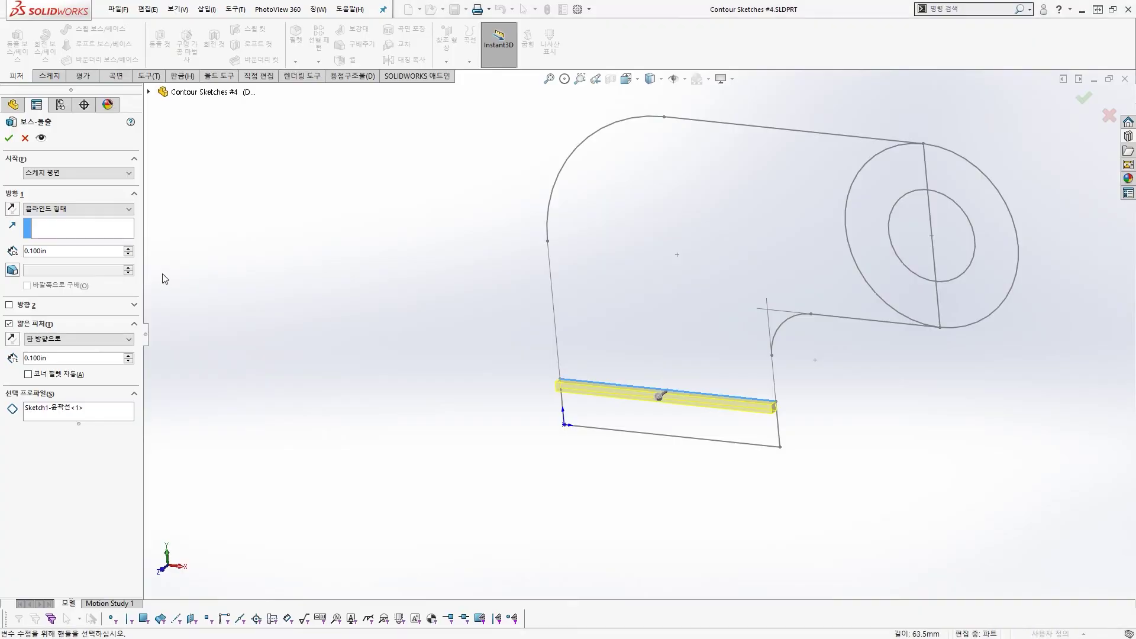
Turn off the thin feature option and remove the open contour from the extrusion's selected contours.
left_click(9, 324)
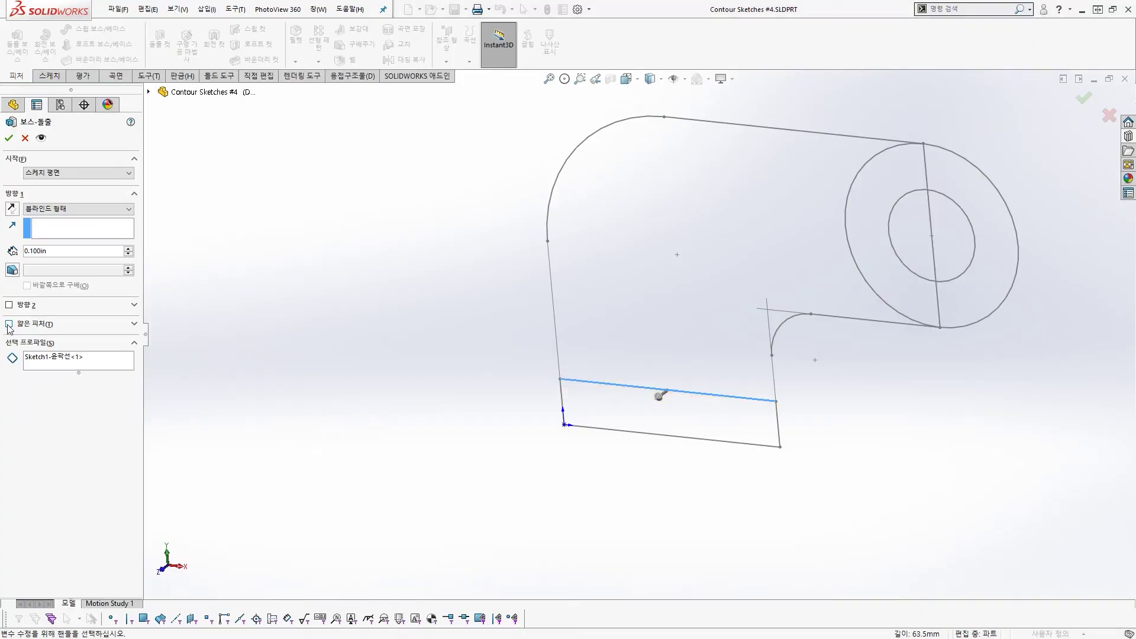
left_click(57, 360)
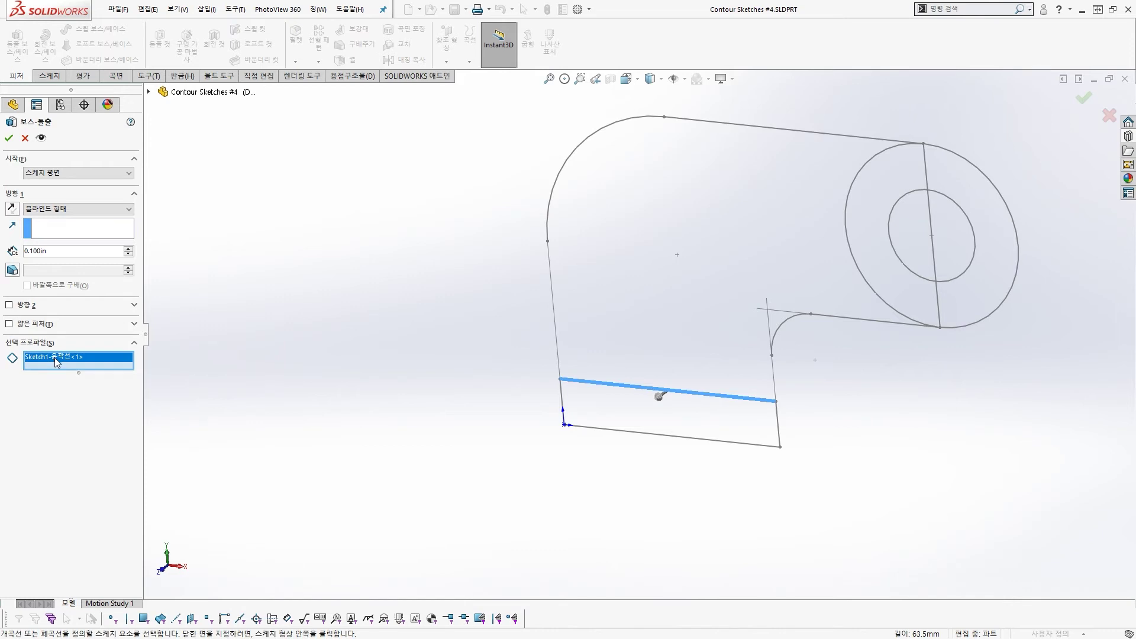
key("Delete")
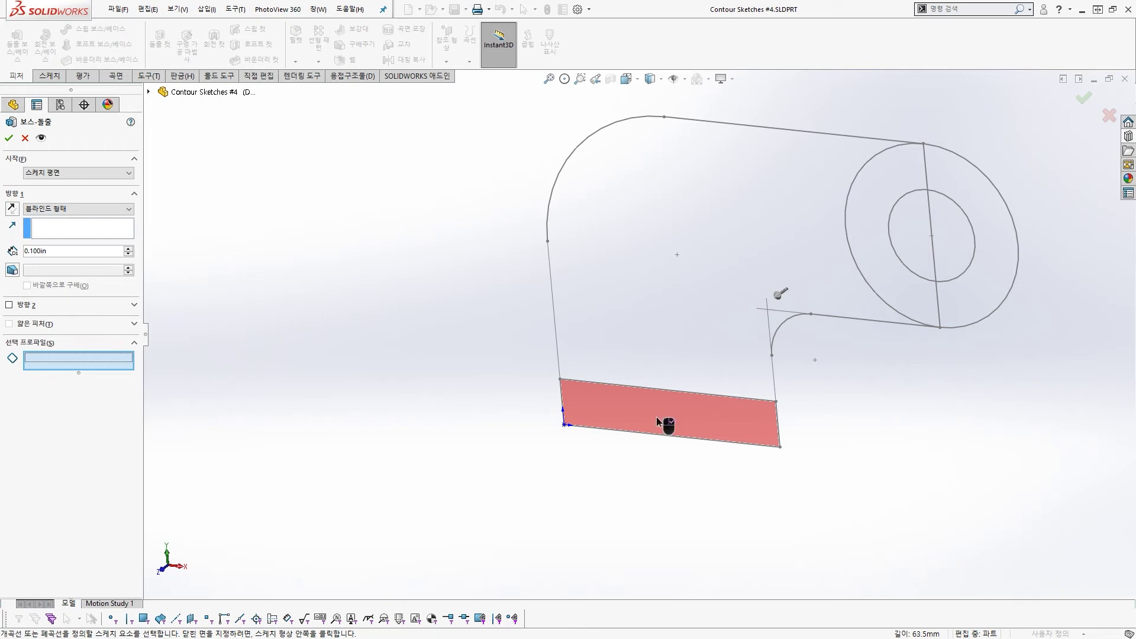
Extrude the narrow base rectangle region of Sketch1 to a blind depth of 1.5 in.
left_click(657, 418)
scroll(613, 416, "down", 2)
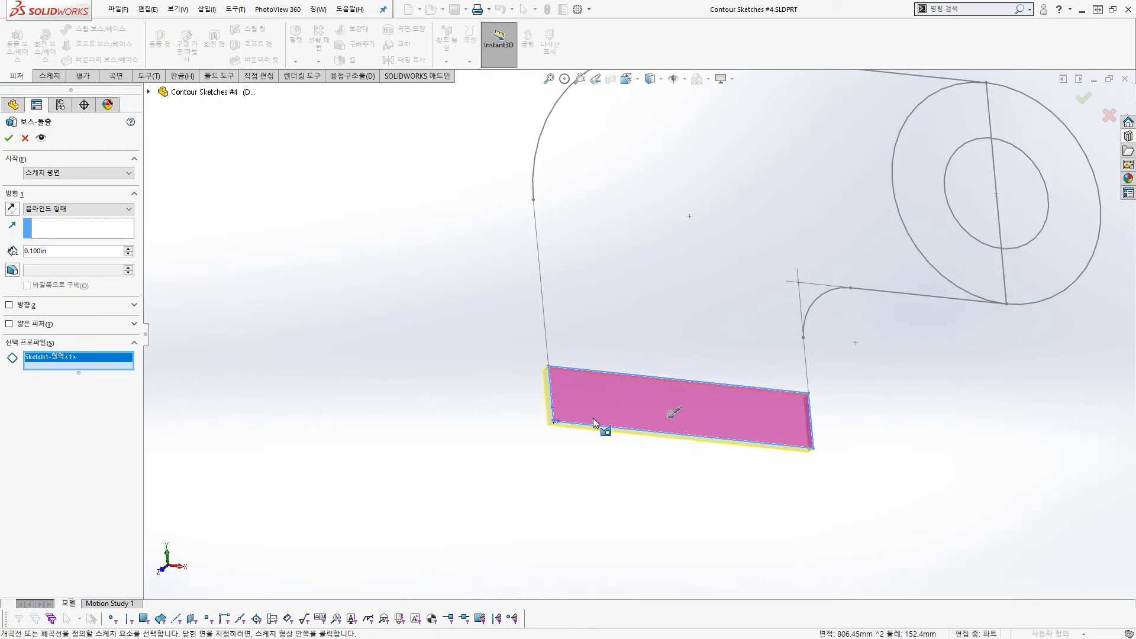
scroll(592, 418, "up", 1)
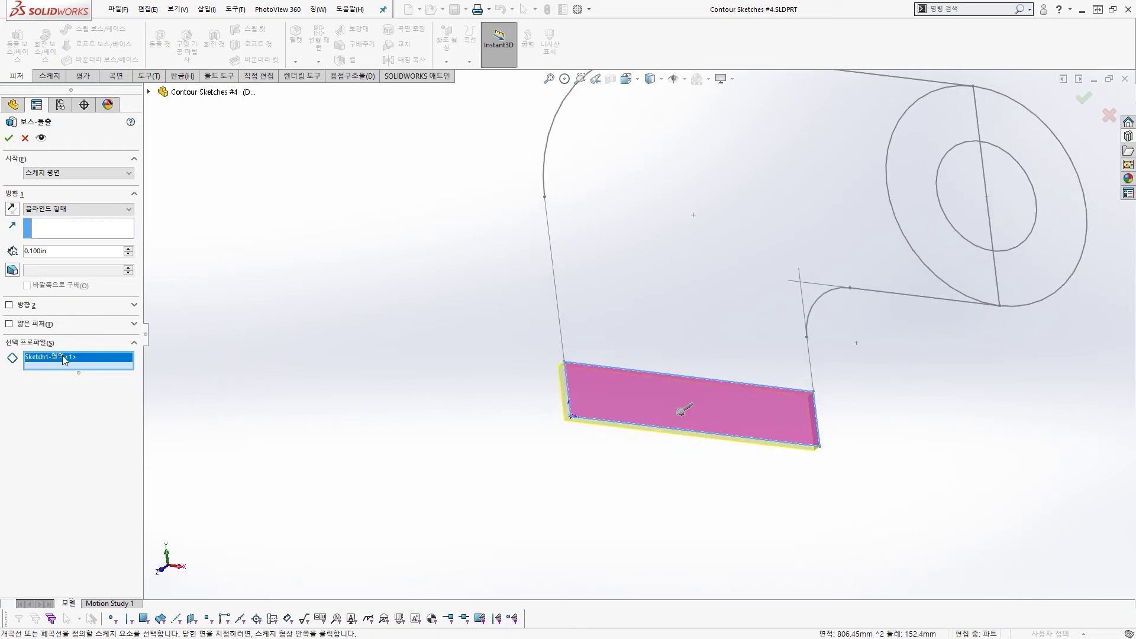
double_click(59, 250)
type("1.5")
key("Return")
key("Return")
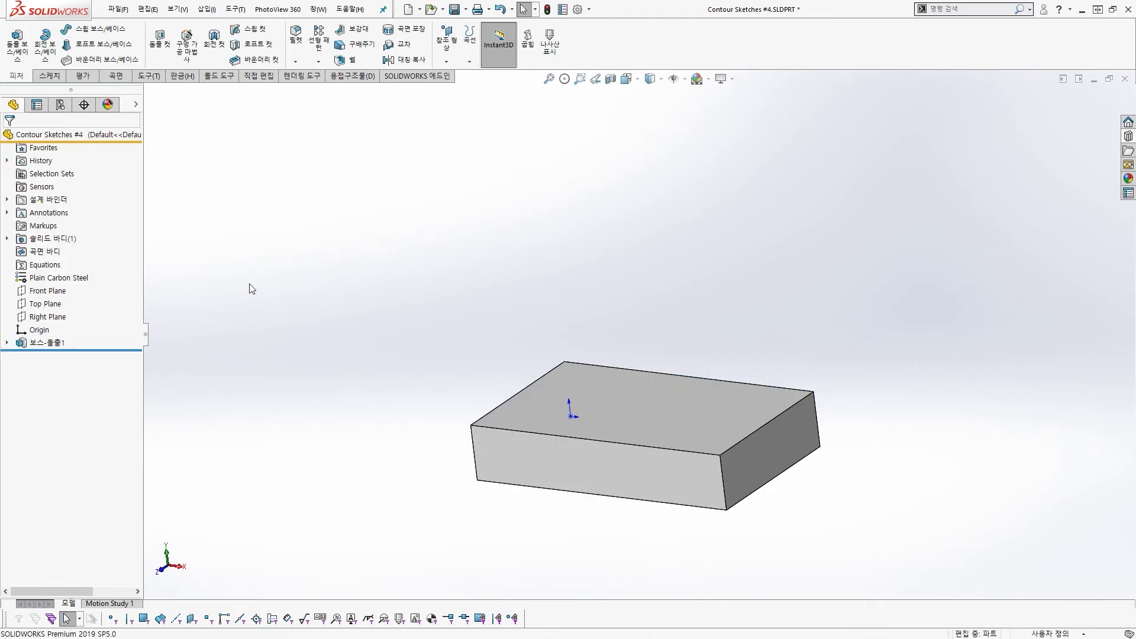
Show Sketch1, nested under the base extrusion, so that its remaining contours can be reused.
left_click(137, 105)
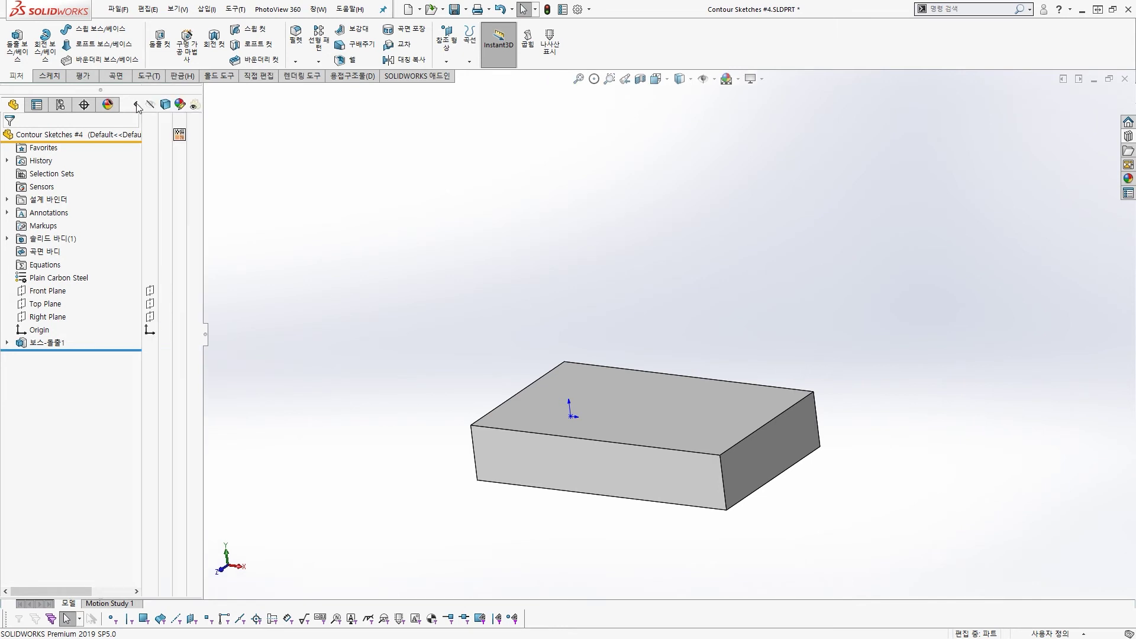
left_click(7, 343)
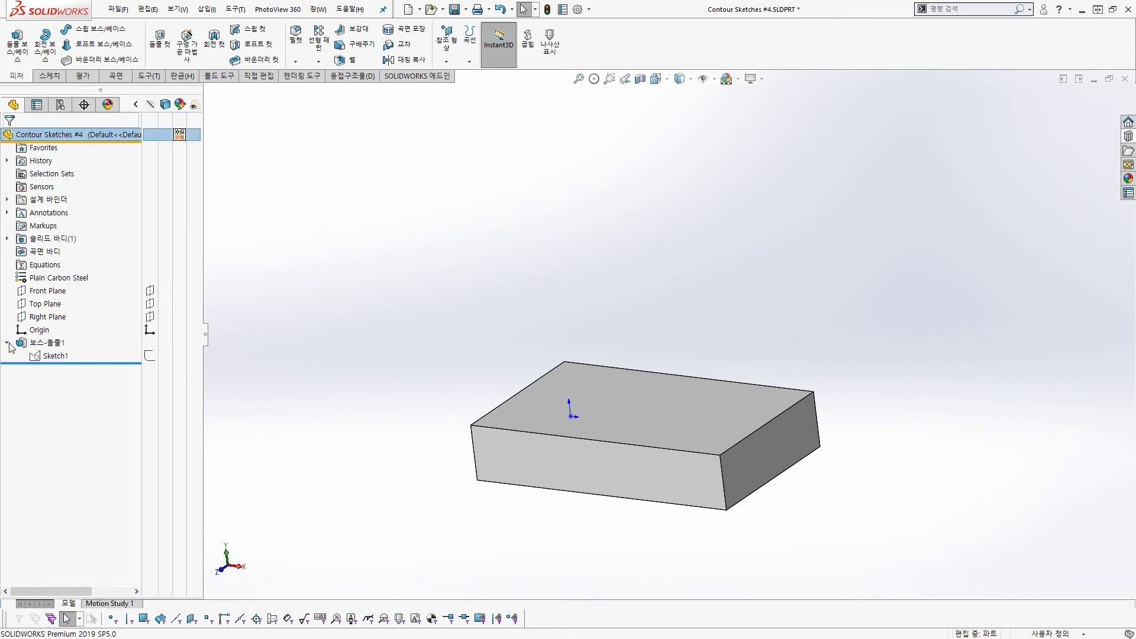
left_click(149, 356)
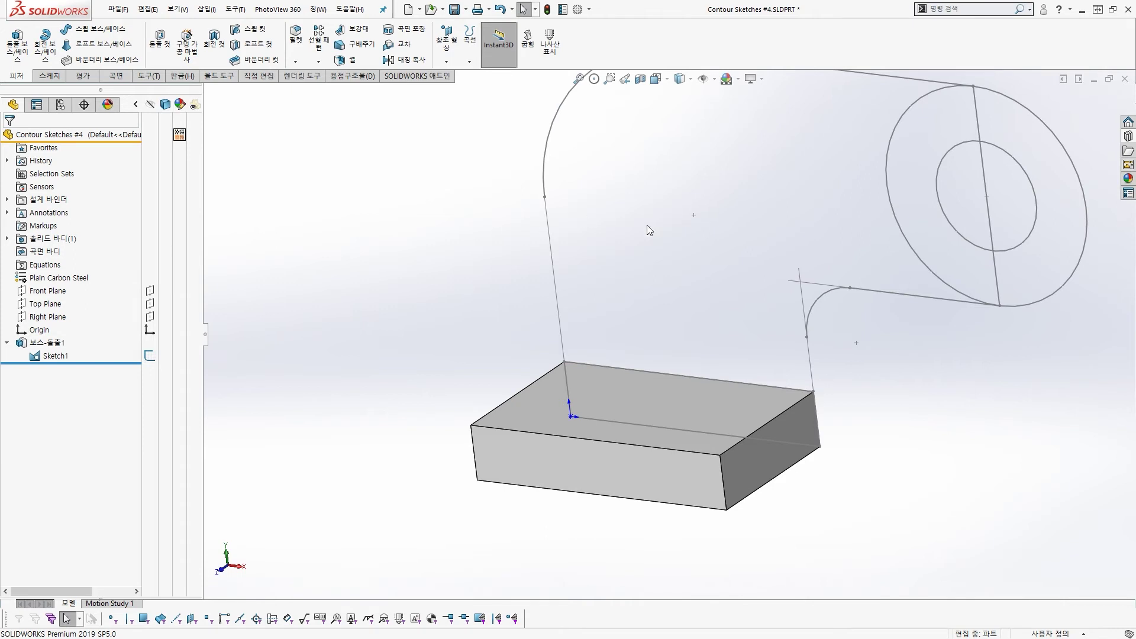
scroll(647, 226, "up", 4)
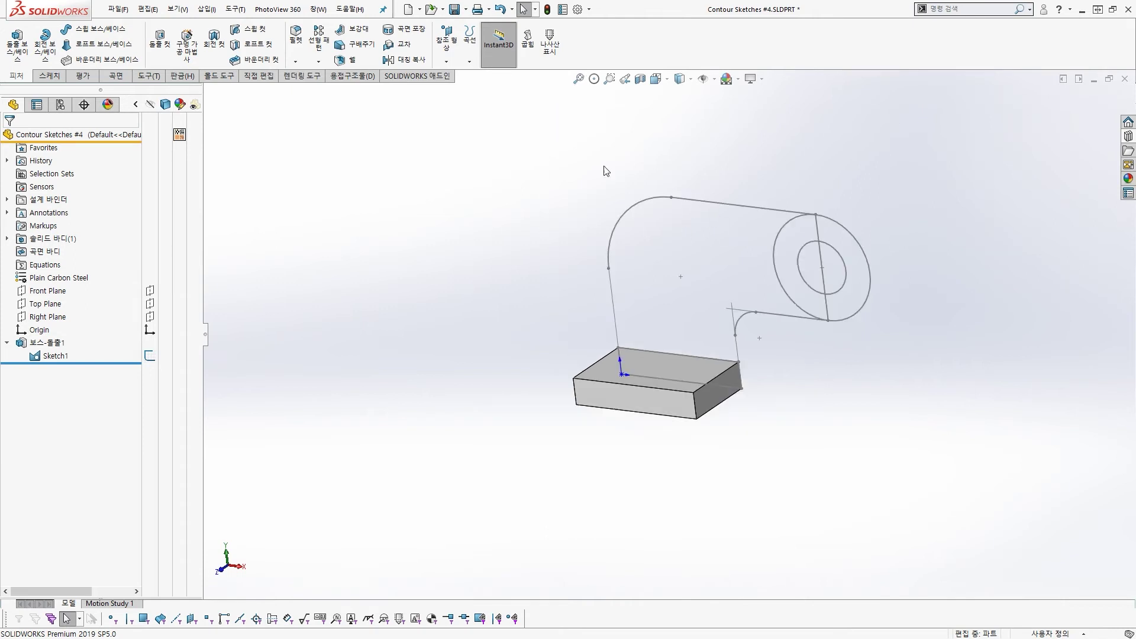
Start a second boss extrusion from Sketch1's upper slanted line, turn off the thin feature and clear the automatically selected contour.
left_click(19, 45)
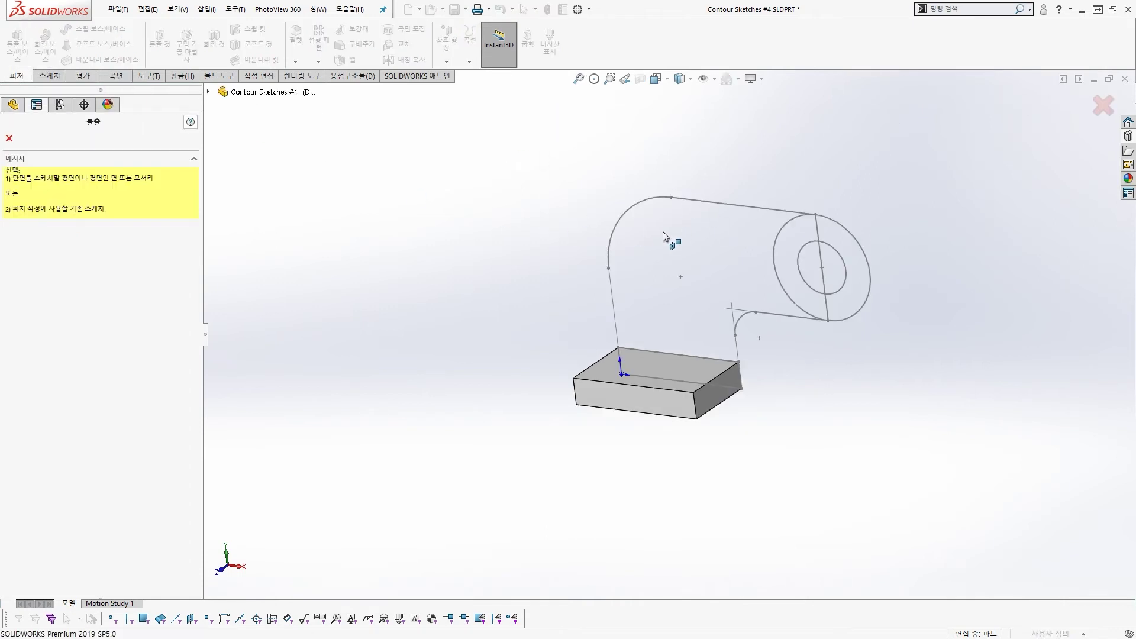
scroll(896, 241, "down", 2)
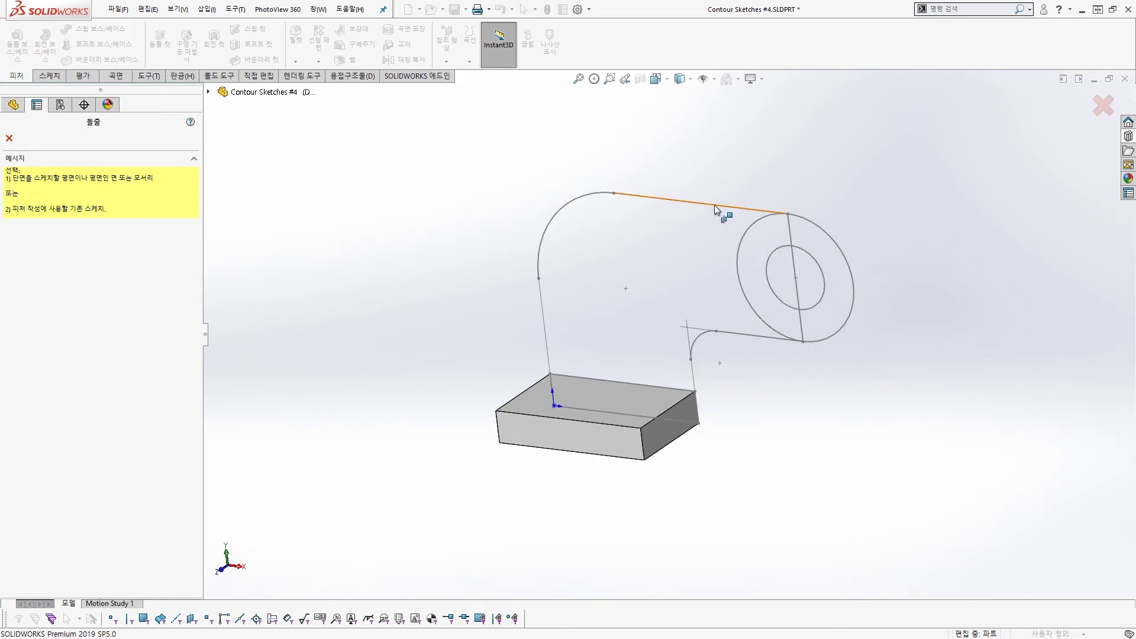
left_click(714, 205)
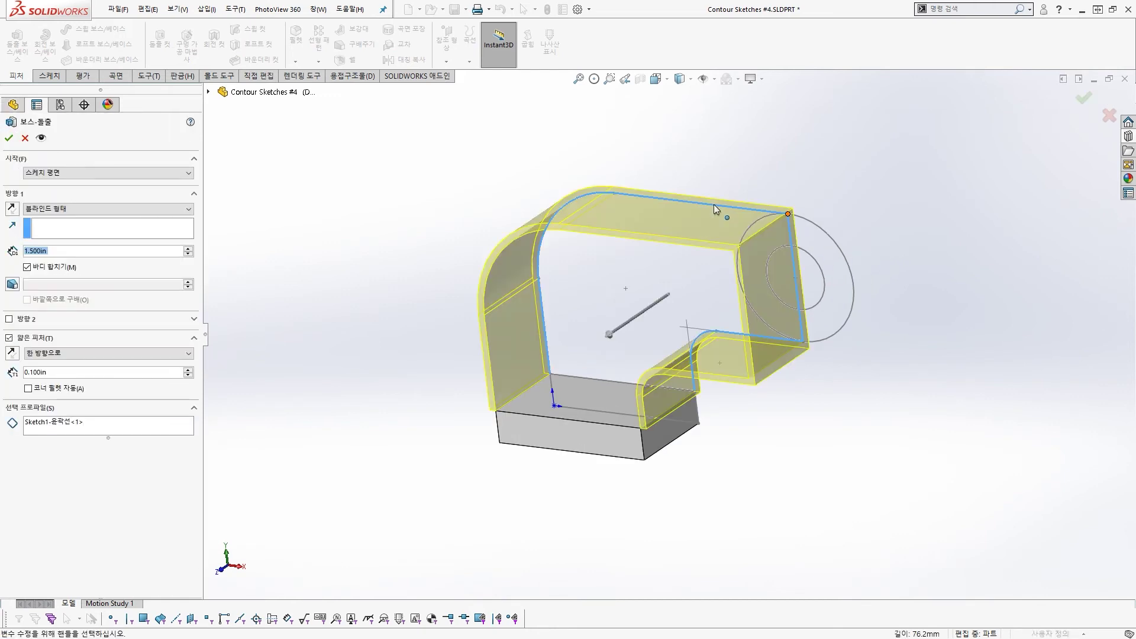
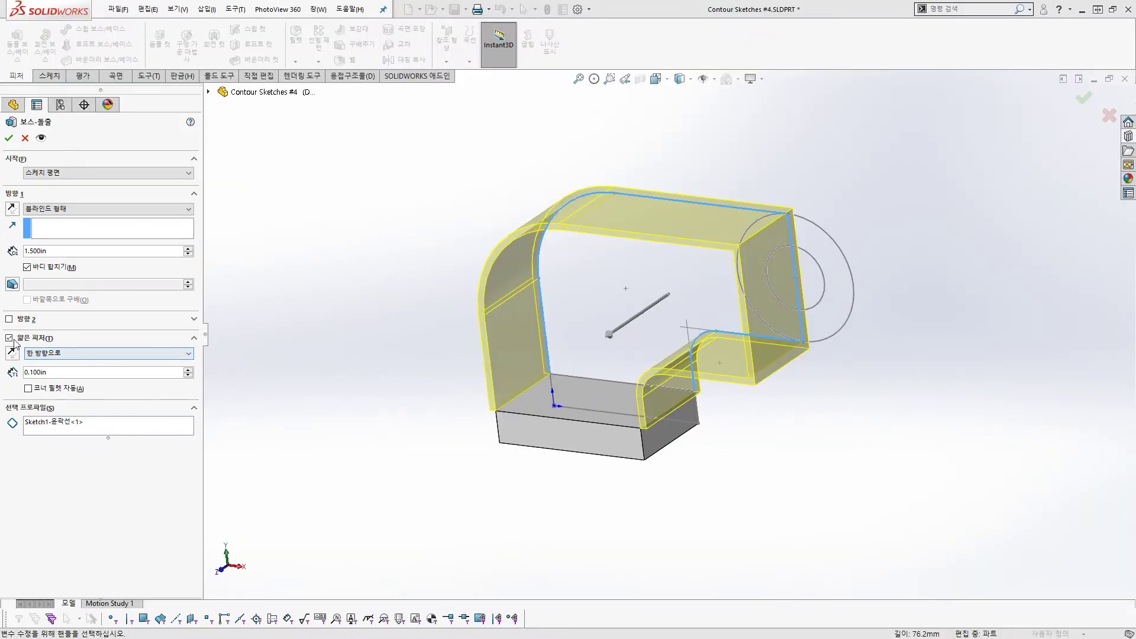
left_click(9, 339)
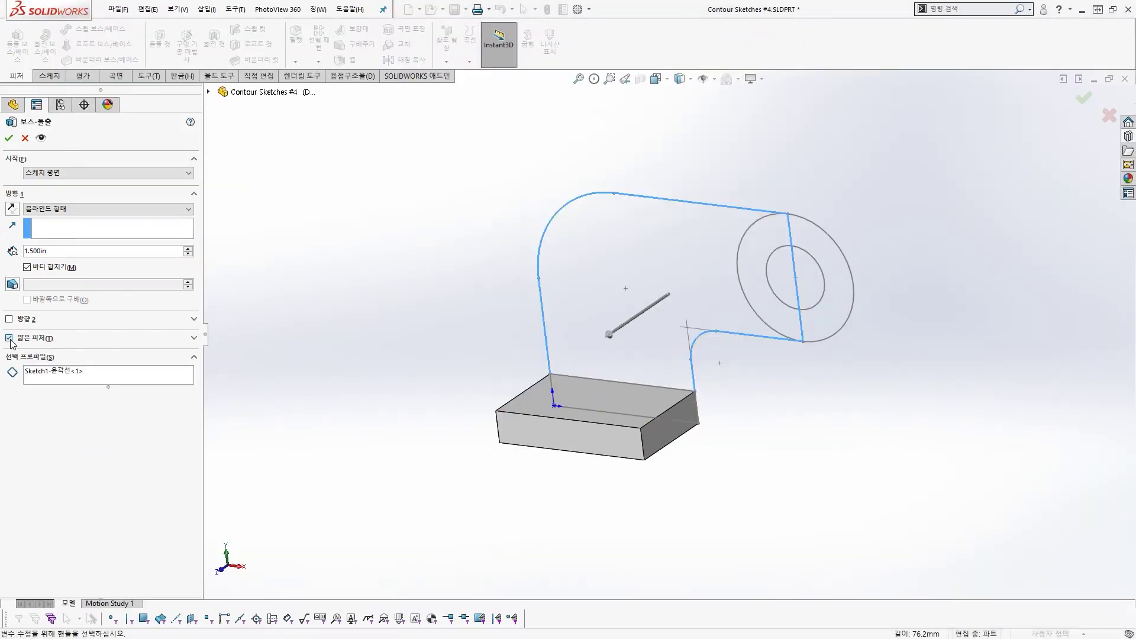
left_click(47, 372)
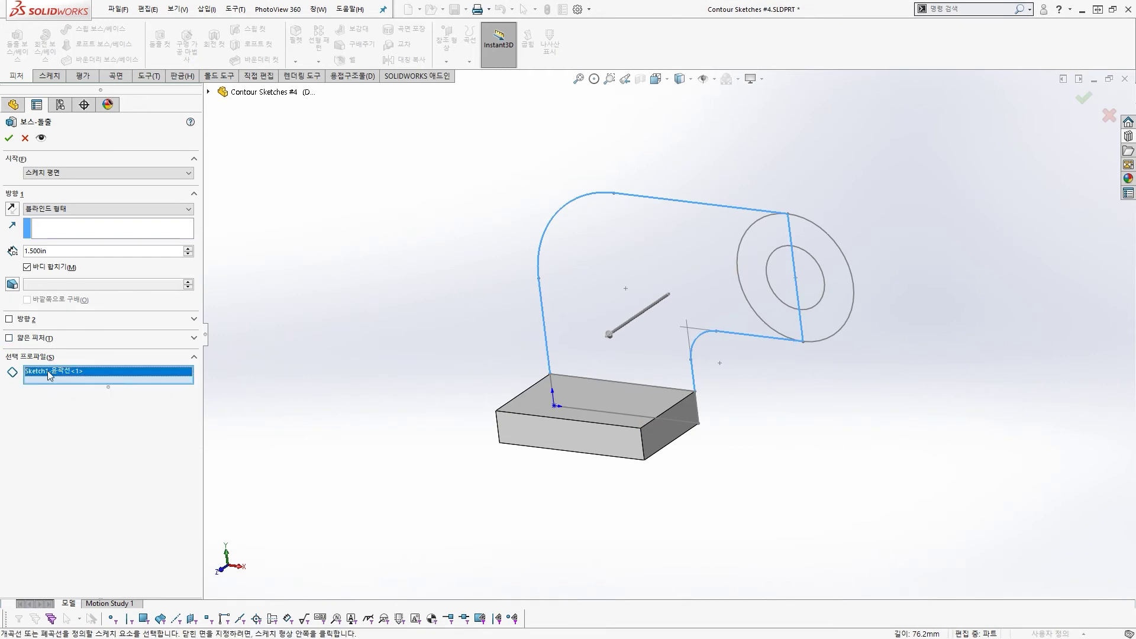
key("Delete")
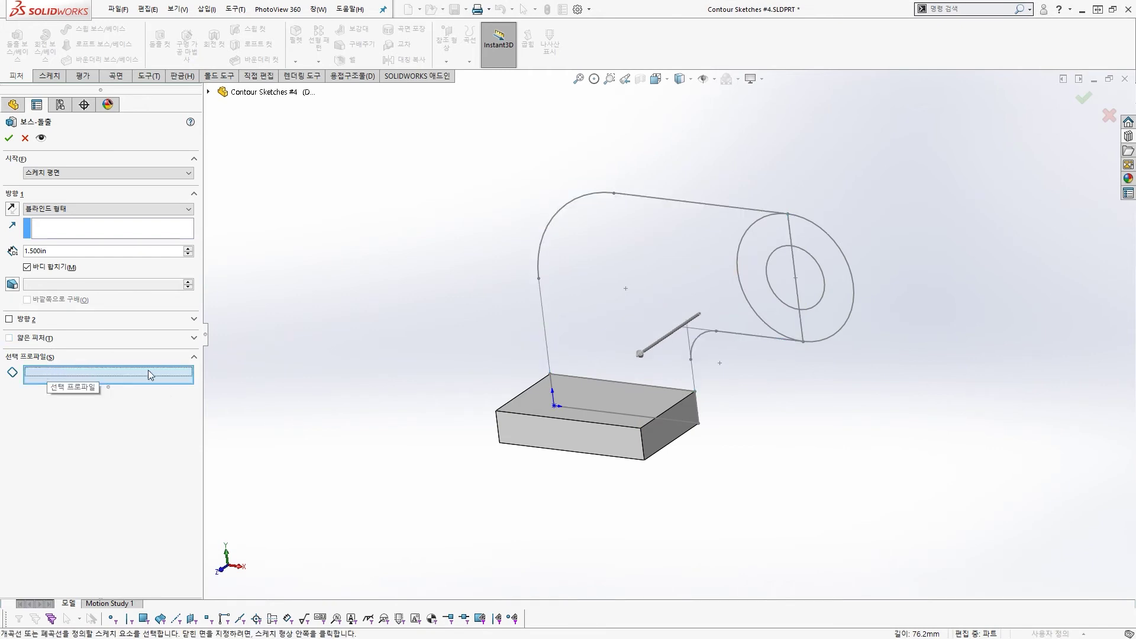
Select the large arm region and both halves of the ring around the inner circle as extrusion contours, leaving the hole out.
left_click(581, 294)
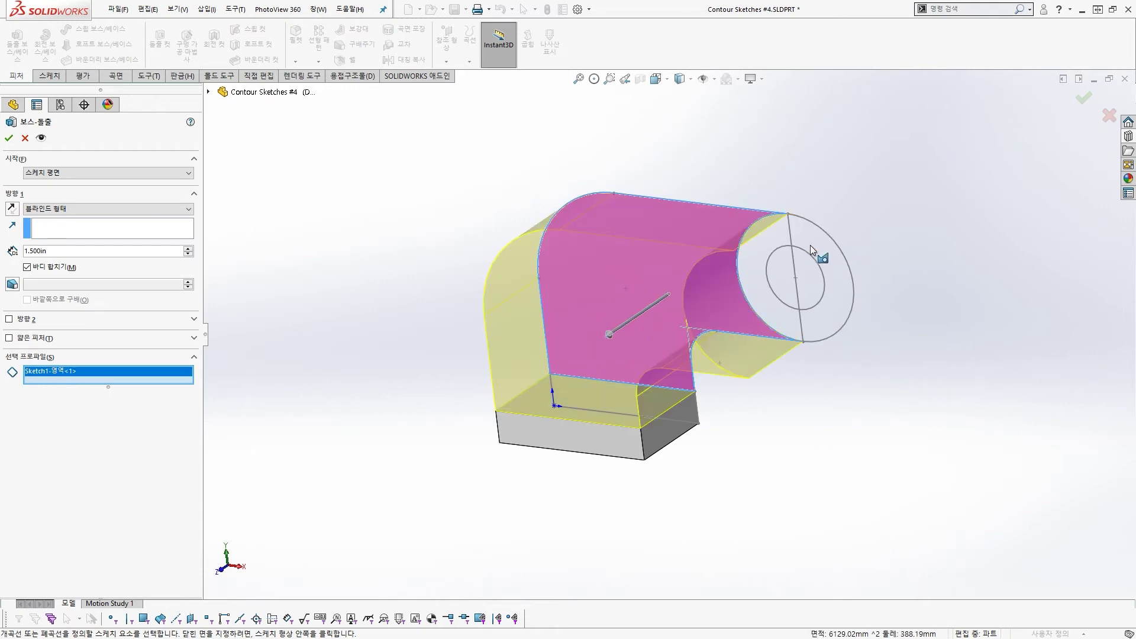
left_click(763, 240)
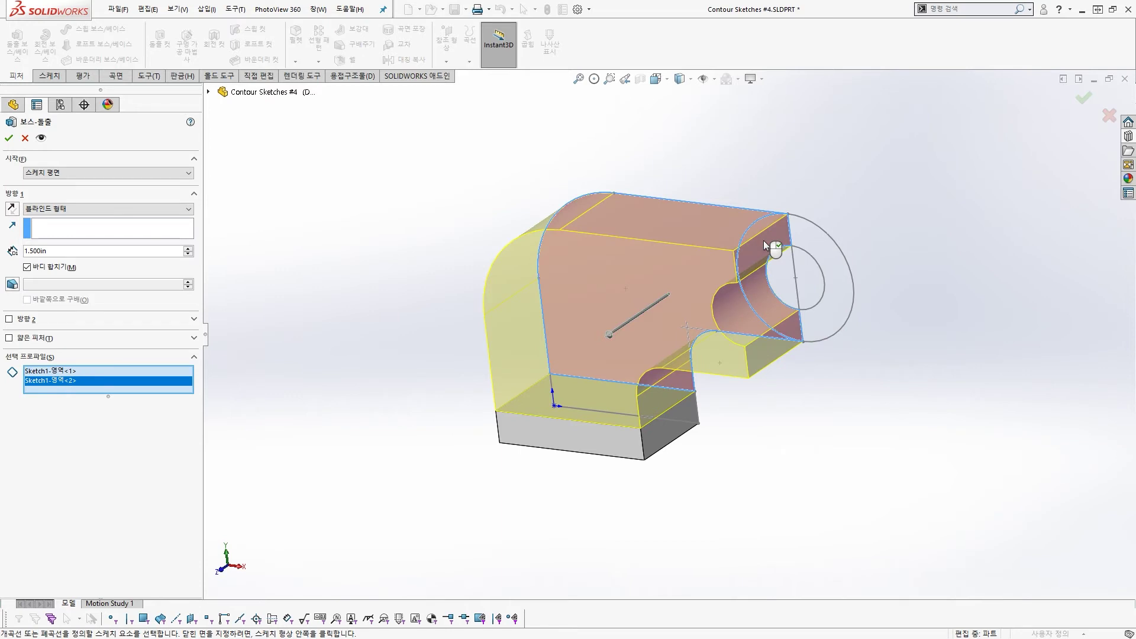
left_click(819, 244)
left_click_drag(528, 350, 597, 385)
mouse_move(584, 249)
left_mouse_down()
mouse_move(672, 312)
mouse_move(697, 313)
left_mouse_up()
left_click_drag(665, 167, 716, 240)
left_click_drag(833, 194, 852, 200)
left_click_drag(916, 173, 942, 197)
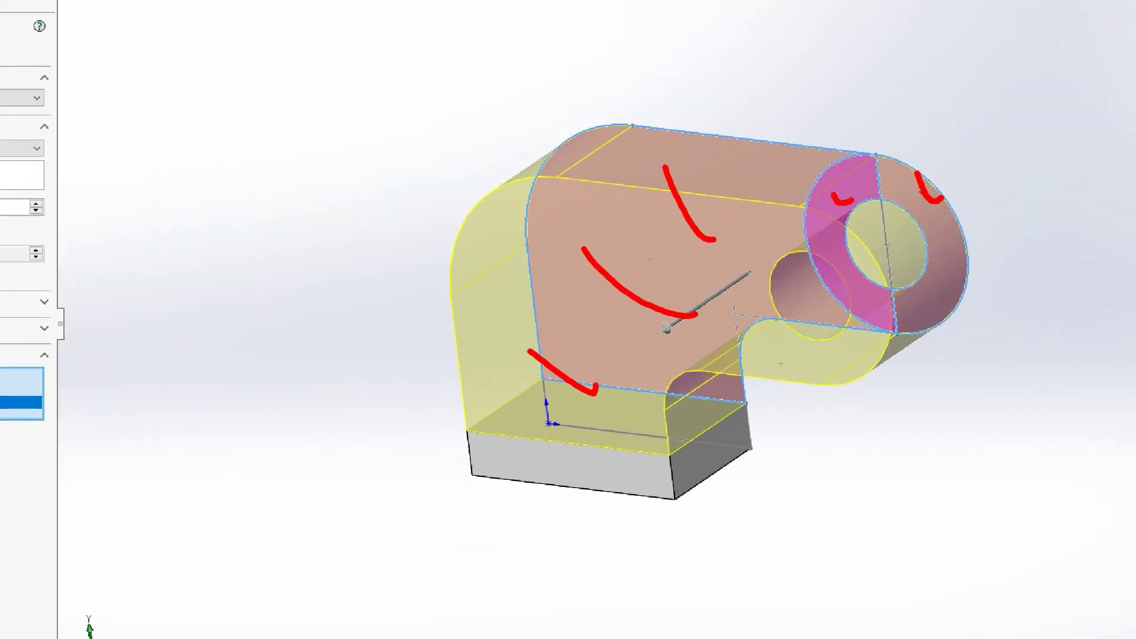
key("Escape")
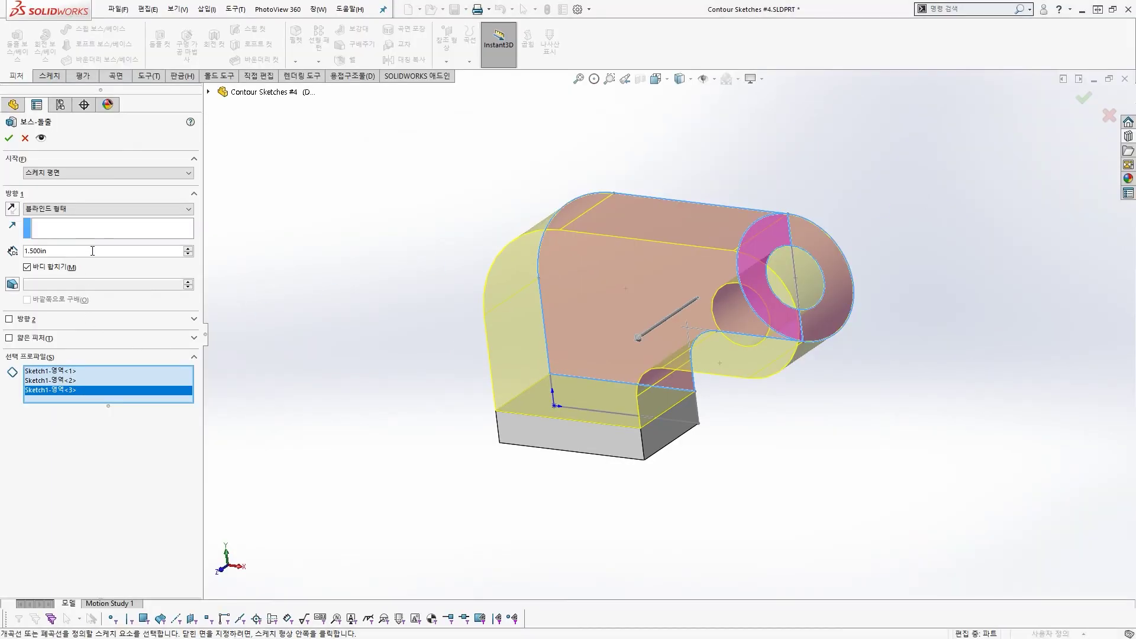
Set the arm extrusion's blind depth to 0.5 in and finish the merged boss.
left_click(92, 251)
left_click(61, 251)
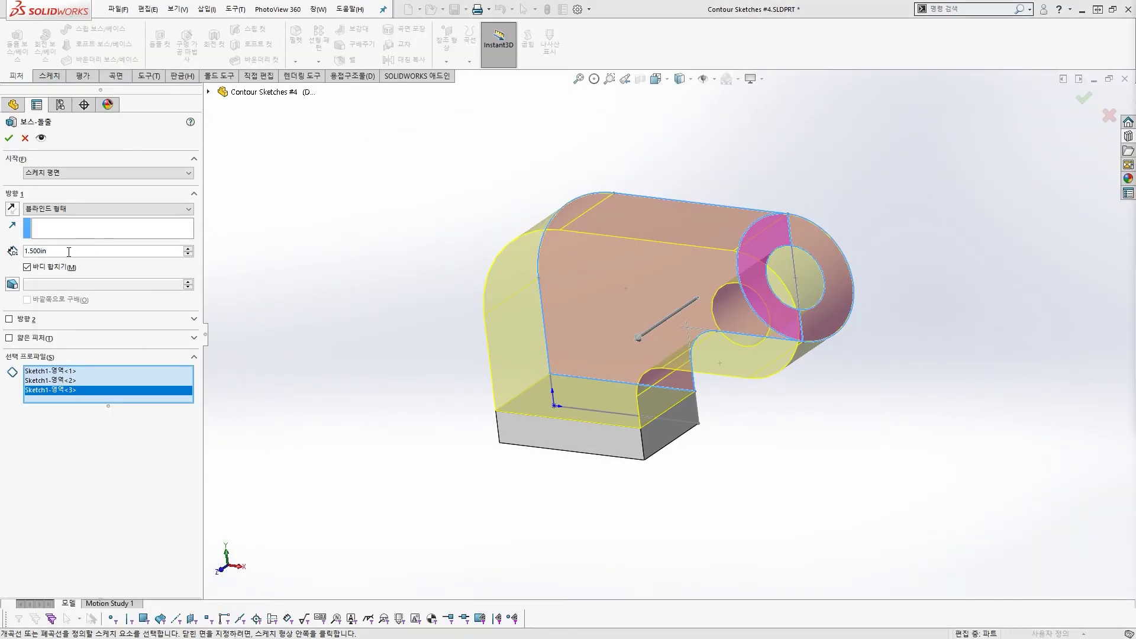
double_click(79, 251)
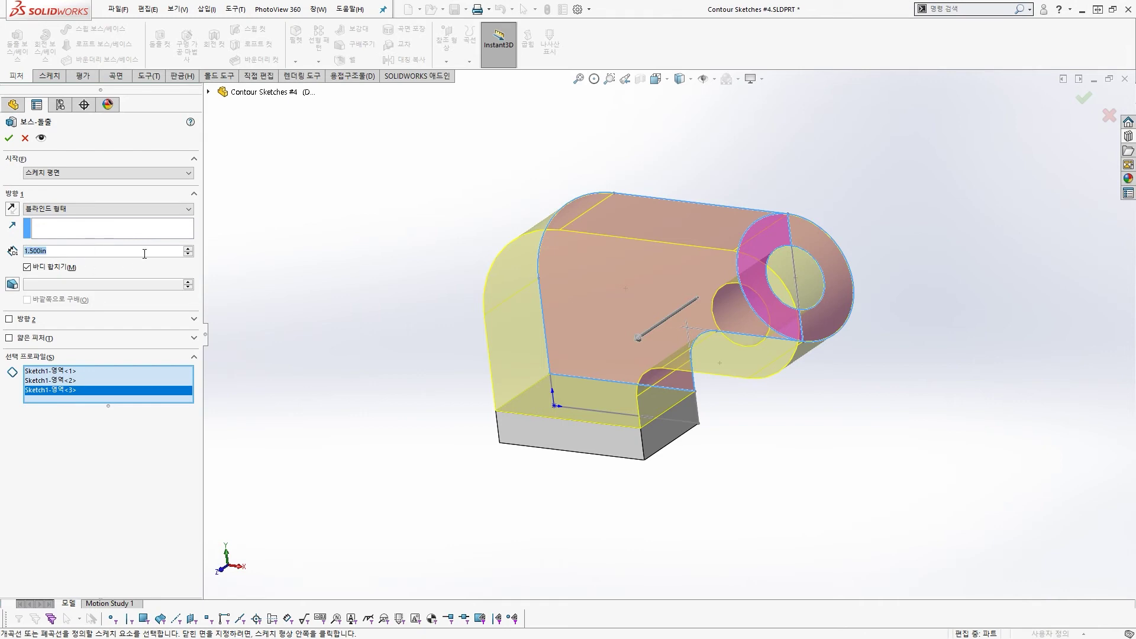
type("0.5")
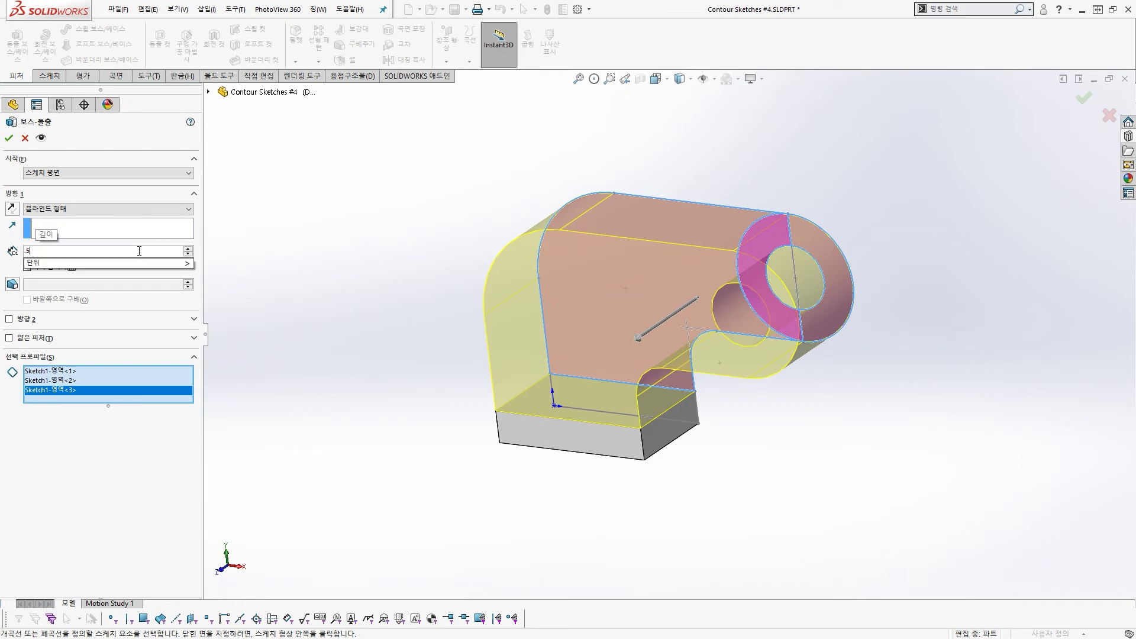
key("Return")
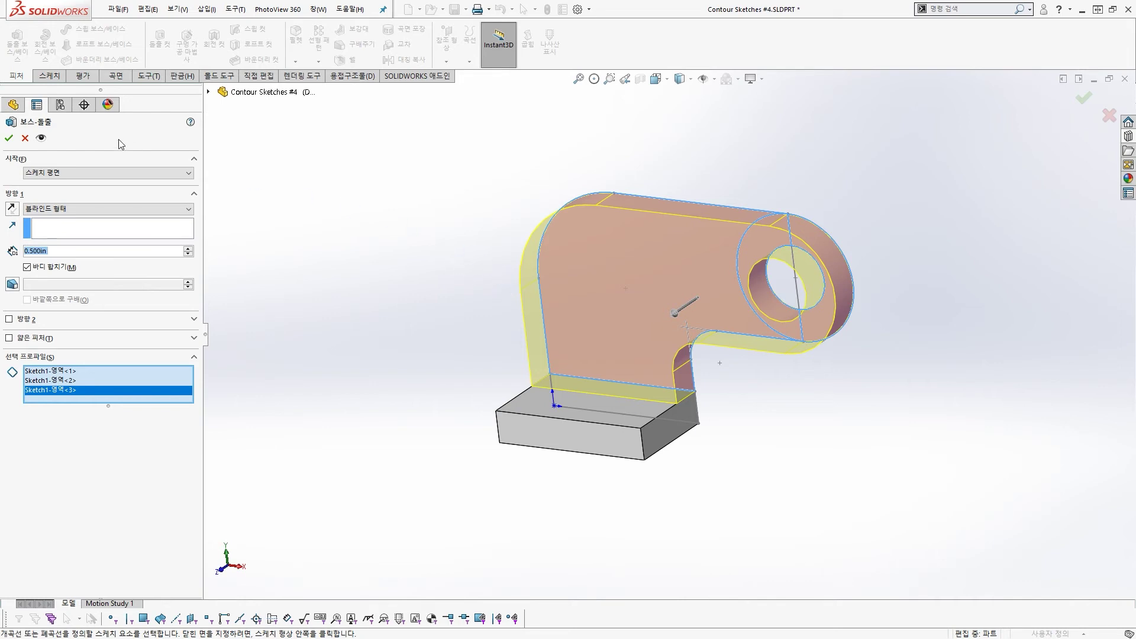
left_click(9, 139)
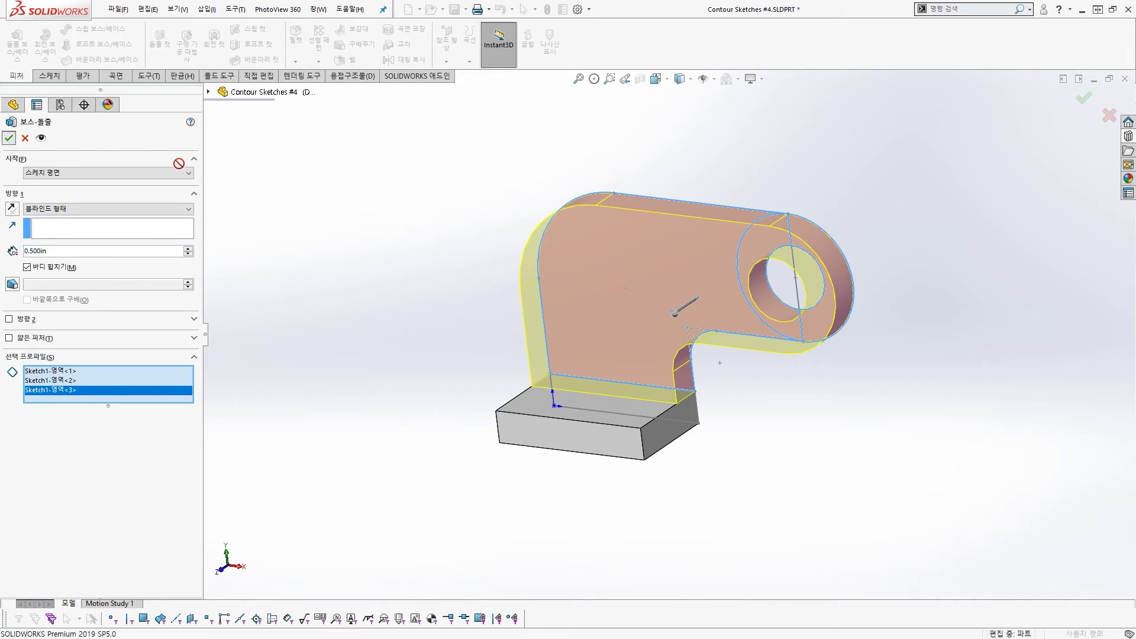
Hide Sketch1 so that only the finished bracket solid is displayed.
middle_click_drag(452, 233, 598, 296)
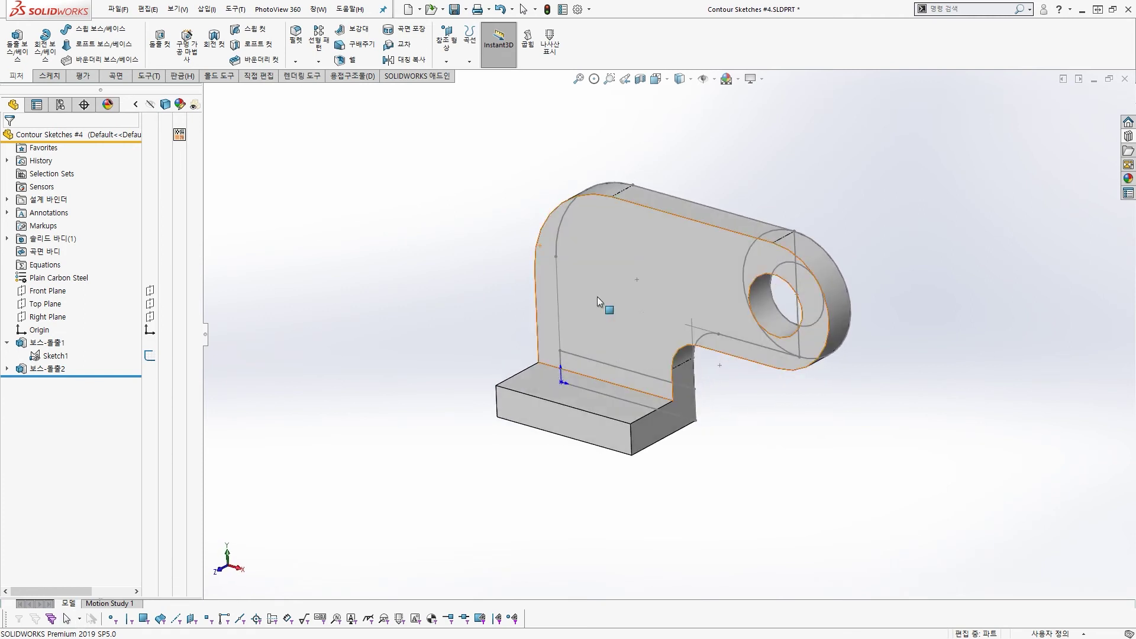
scroll(597, 297, "down", 3)
left_click(556, 202)
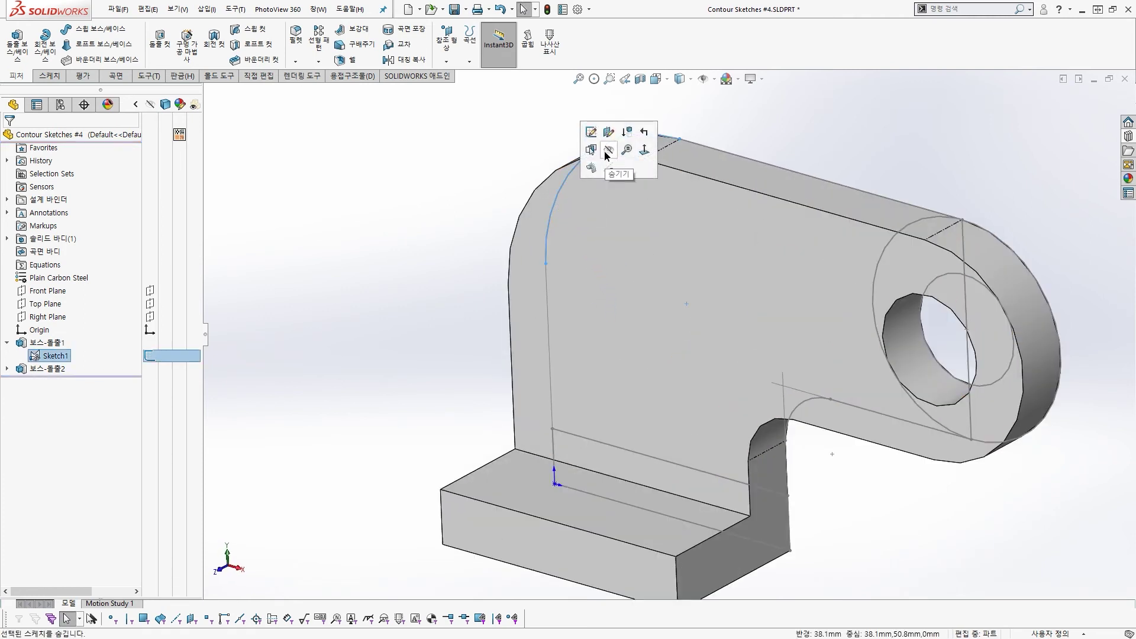
scroll(603, 151, "up", 5)
scroll(718, 327, "down", 3)
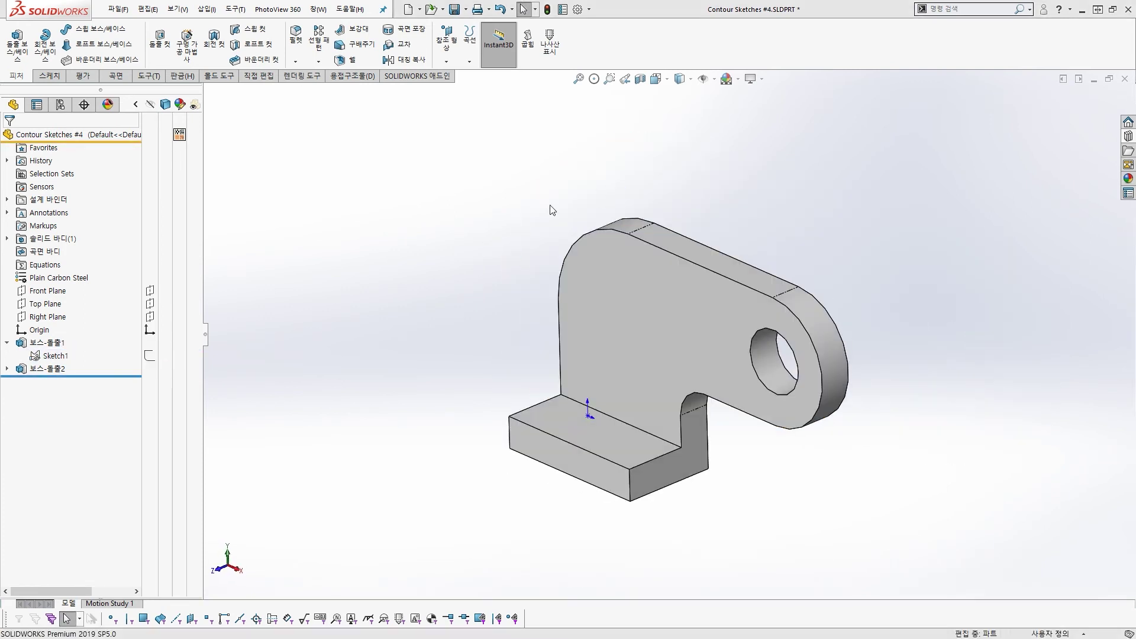
Close Contour Sketches #4 without saving and open Handle Arm from the Lesson09 Exercises folder of the design library.
left_click(1125, 78)
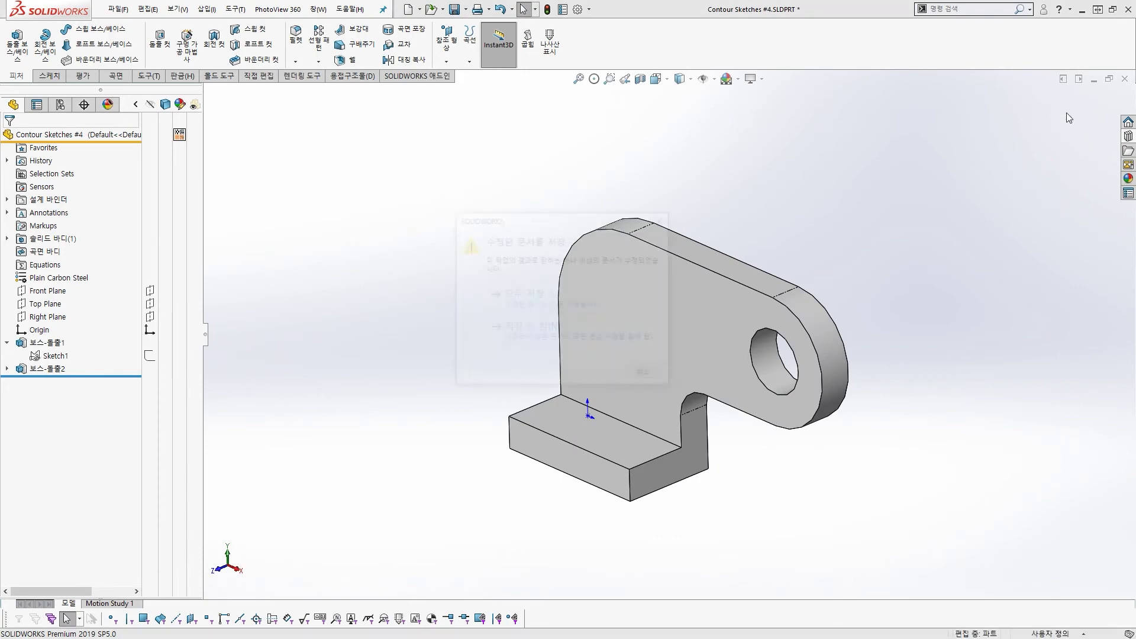
left_click(604, 345)
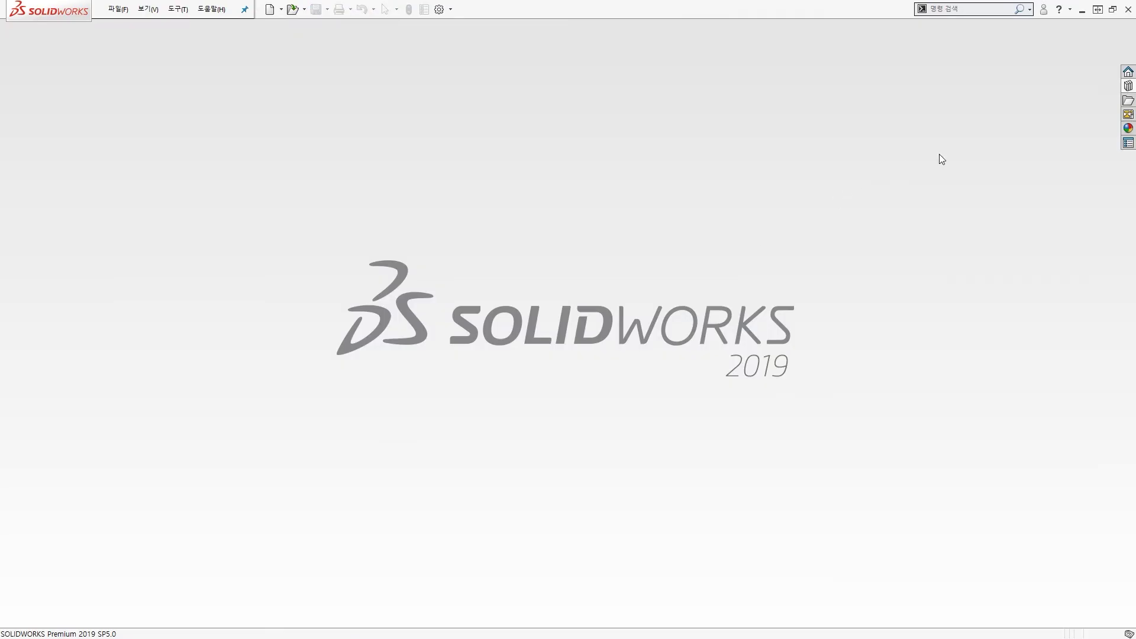
left_click(1127, 86)
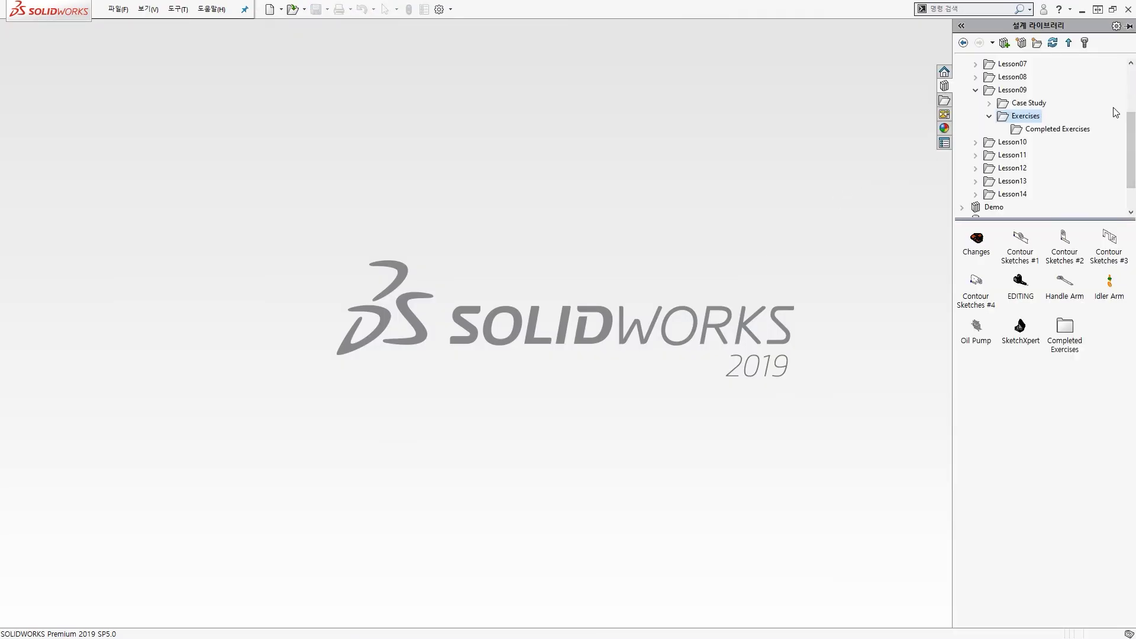
left_click(1072, 297)
left_click_drag(1060, 280, 651, 258)
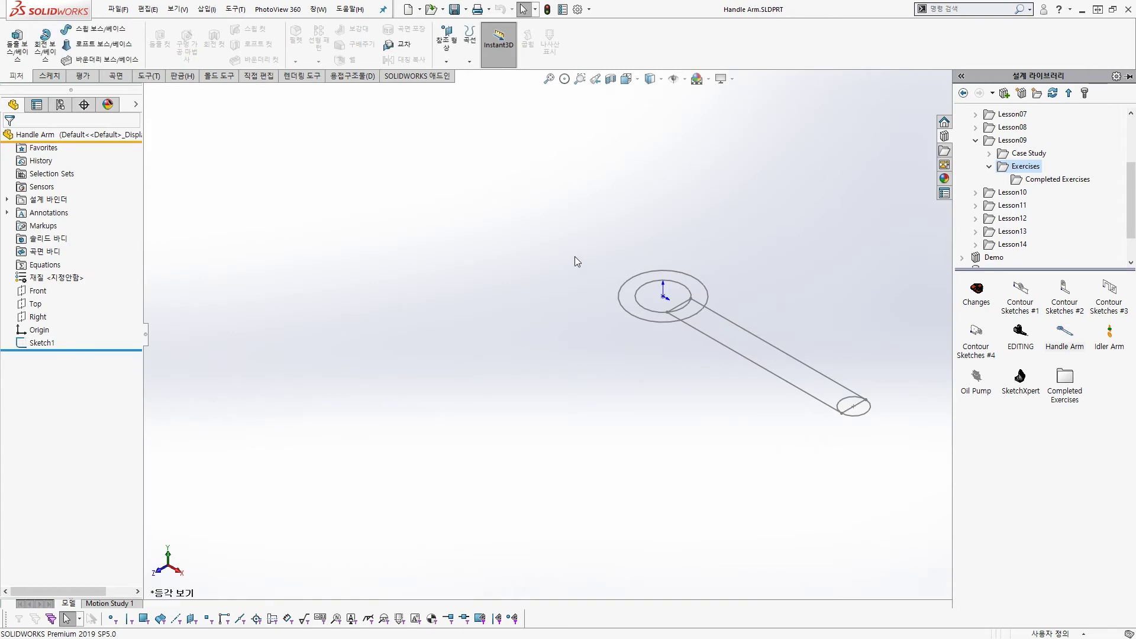
Start a boss extrusion from Sketch1 and clear the outer circle from its selected contours.
left_click(574, 256)
scroll(761, 343, "down", 3)
scroll(831, 347, "up", 4)
scroll(709, 329, "down", 3)
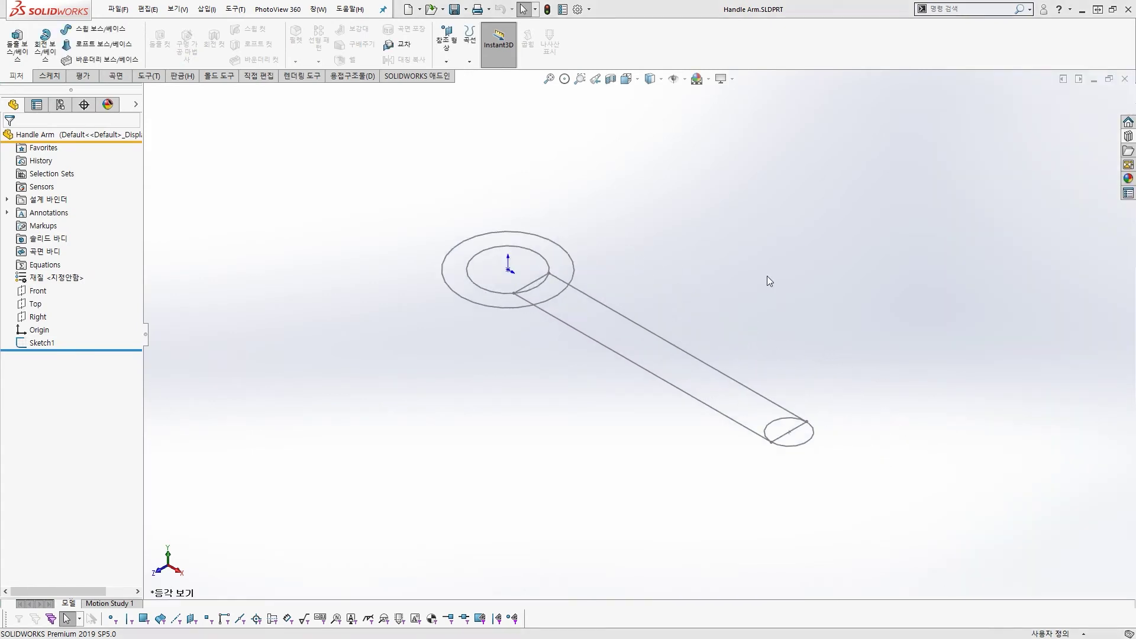
left_click(17, 57)
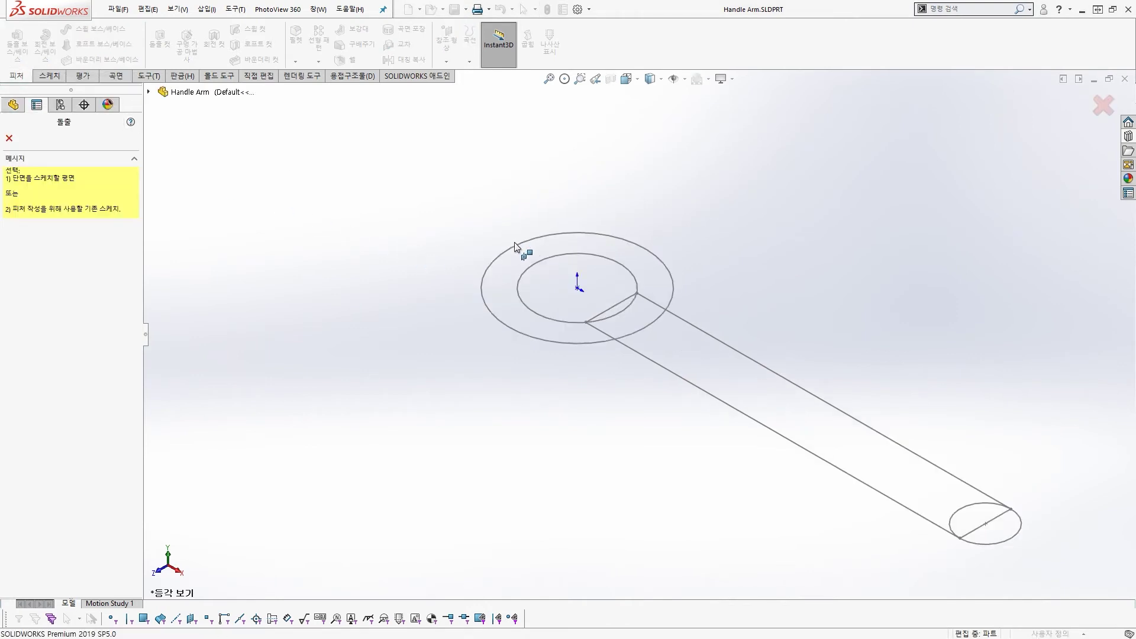
left_click(516, 247)
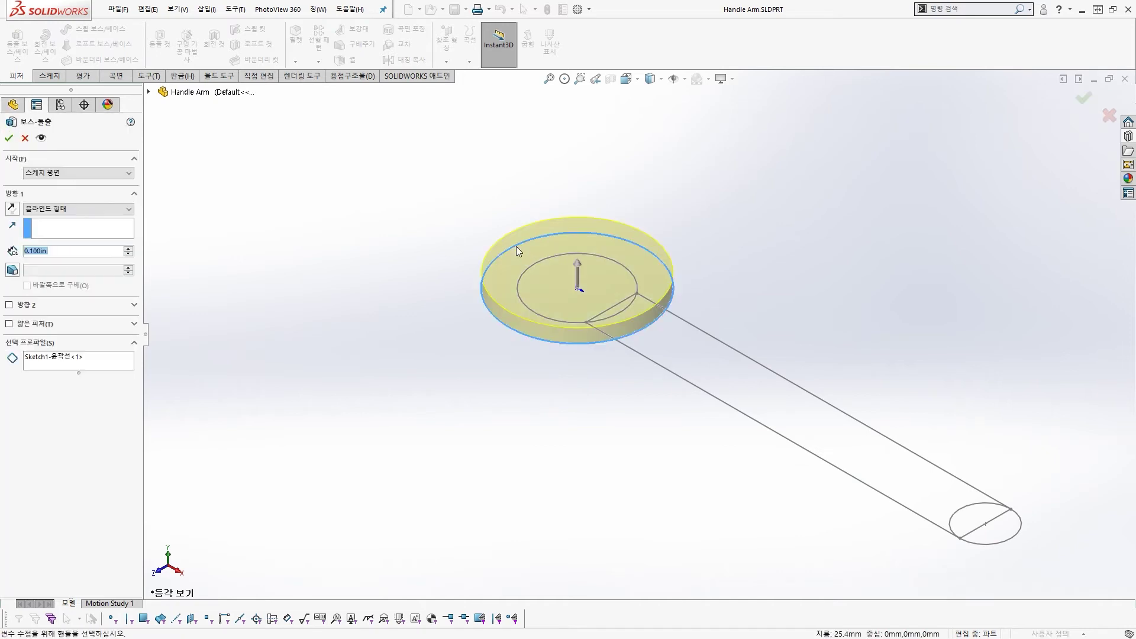
left_click(58, 356)
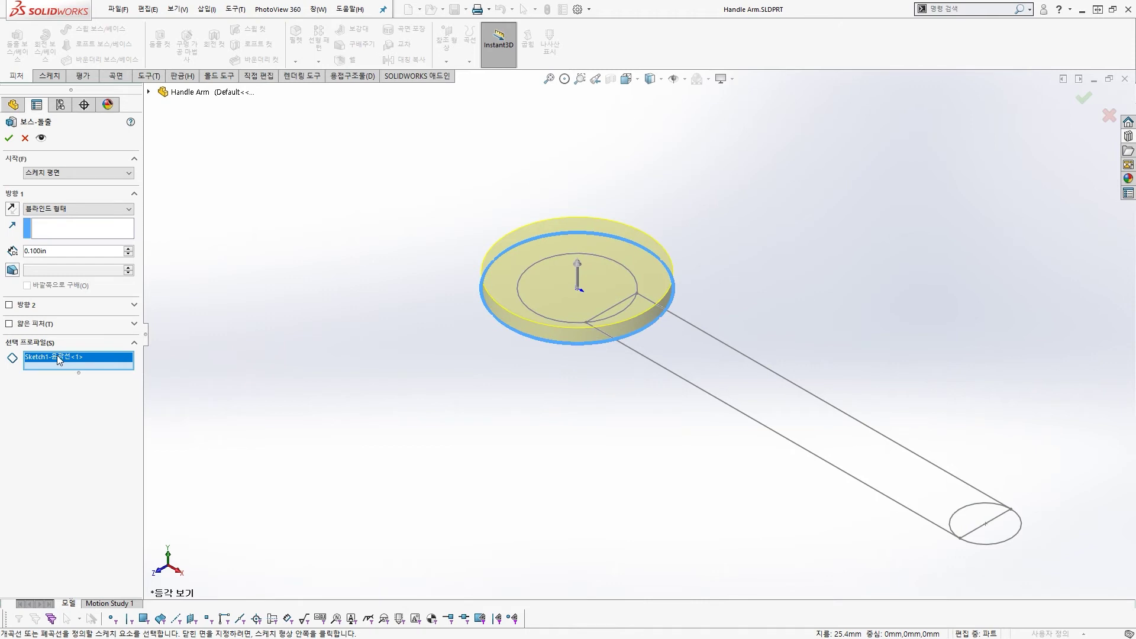
key("Delete")
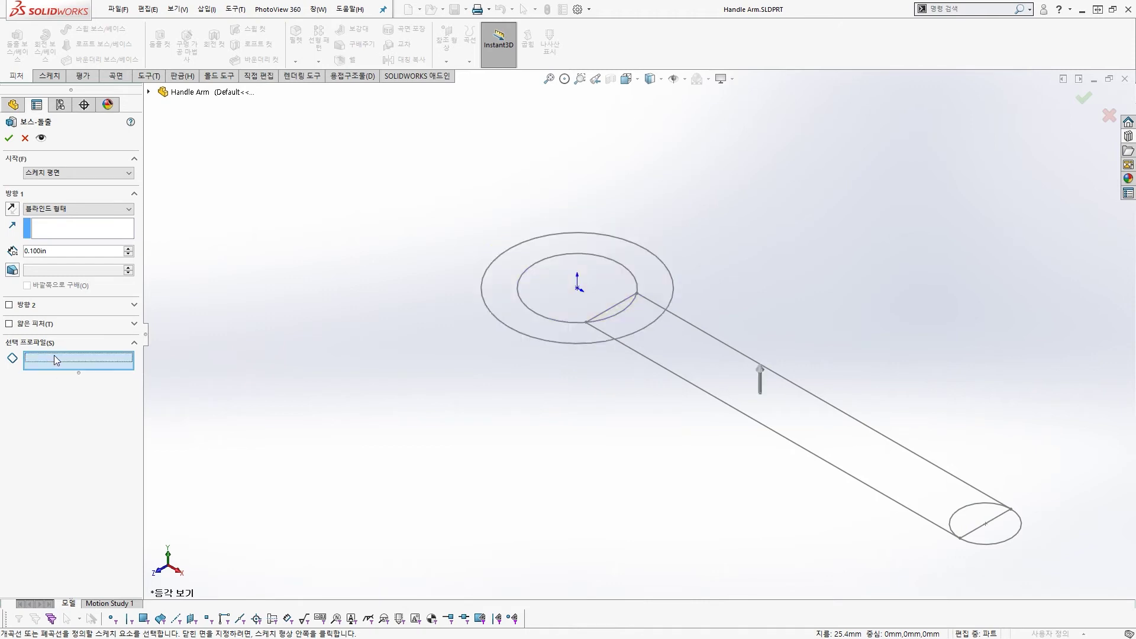
Select both regions of the ring and the small segment inside the inner circle at the arm's end as extrusion contours.
left_click(517, 311)
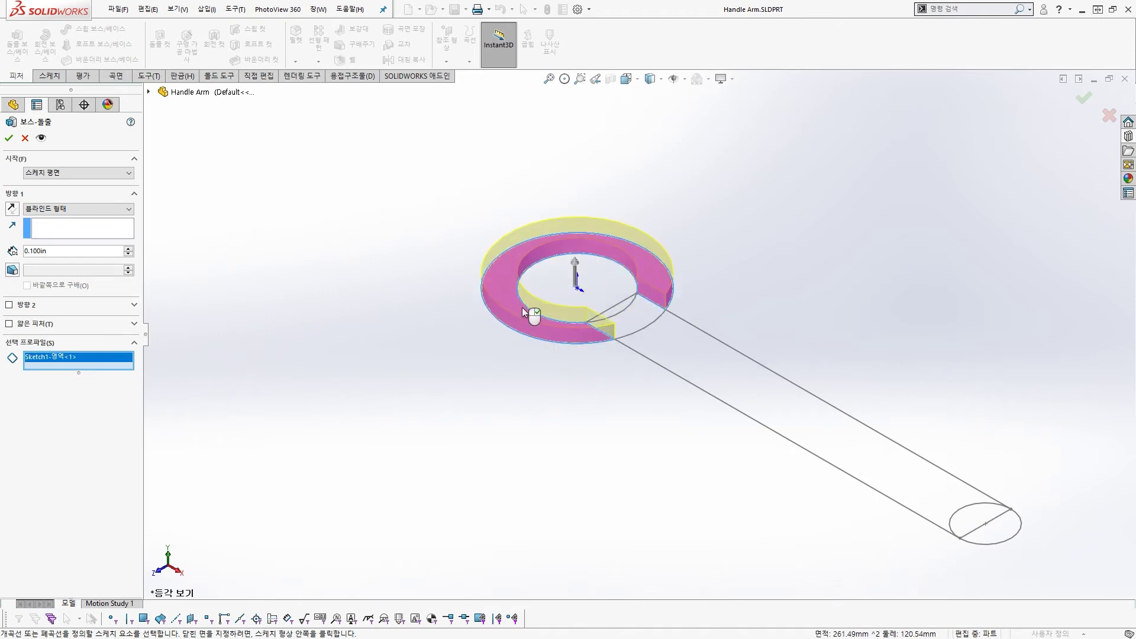
scroll(616, 276, "down", 4)
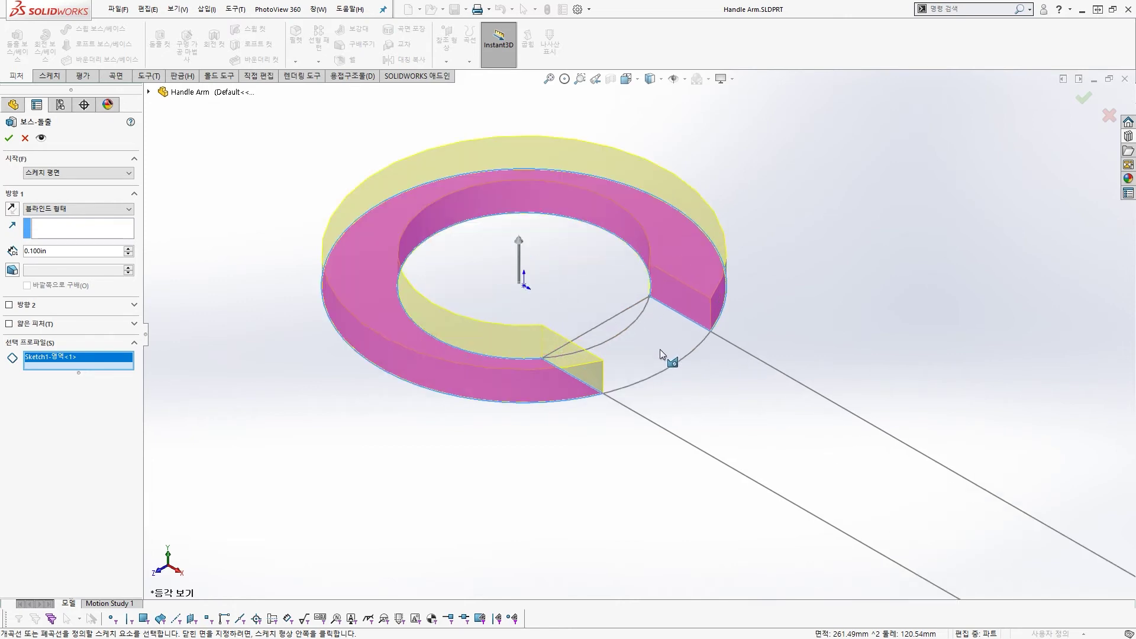
left_click(656, 347)
left_click(615, 326)
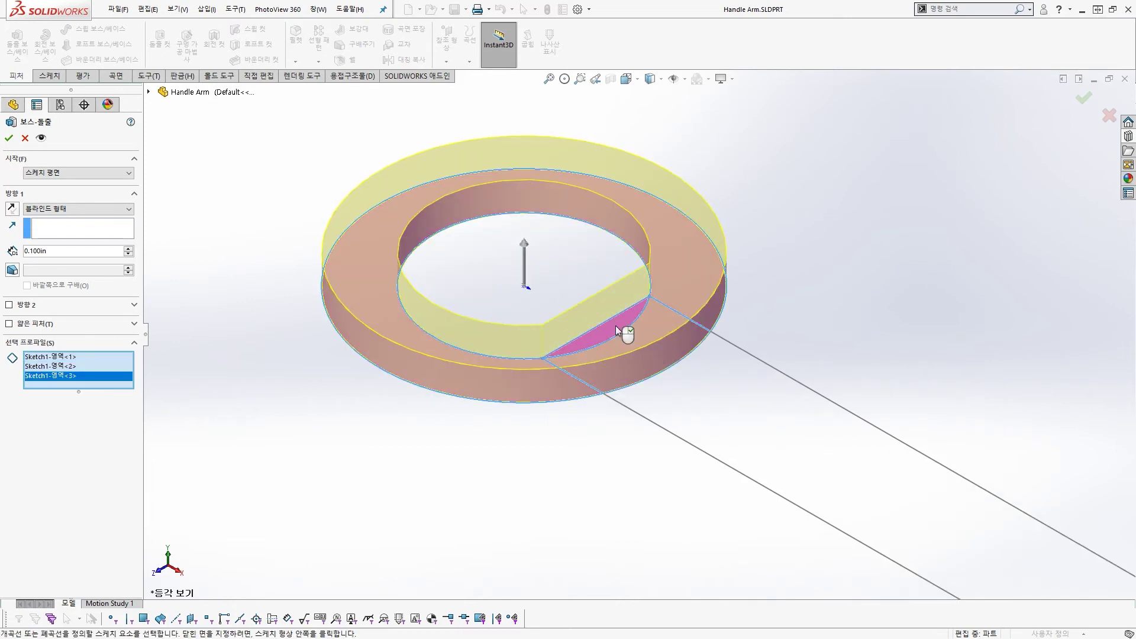
scroll(616, 326, "up", 5)
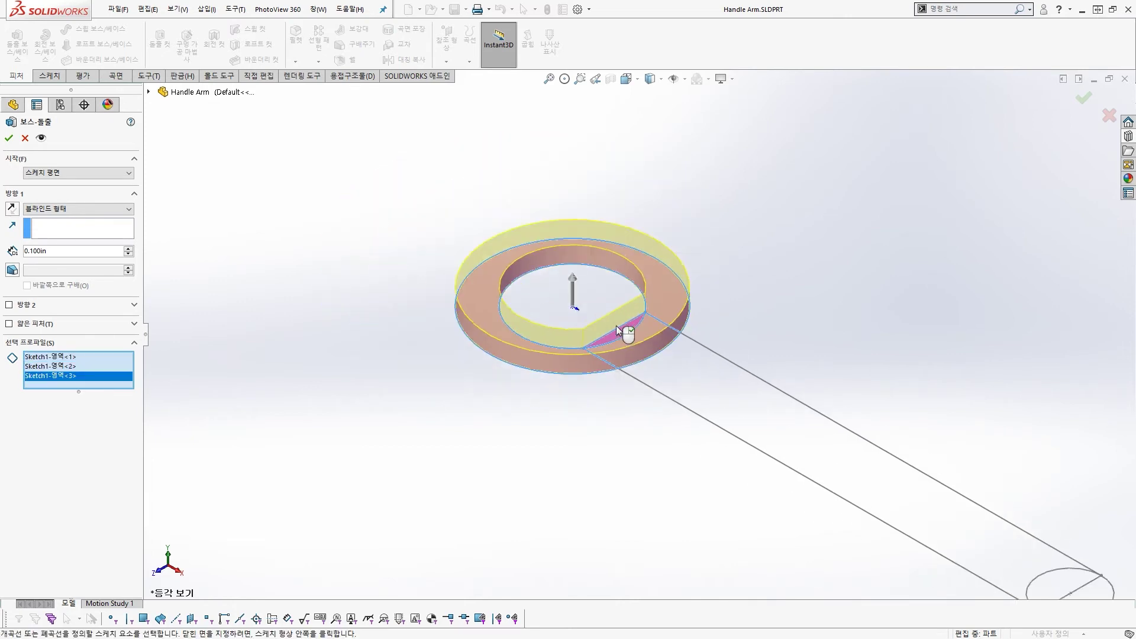
scroll(624, 342, "down", 2)
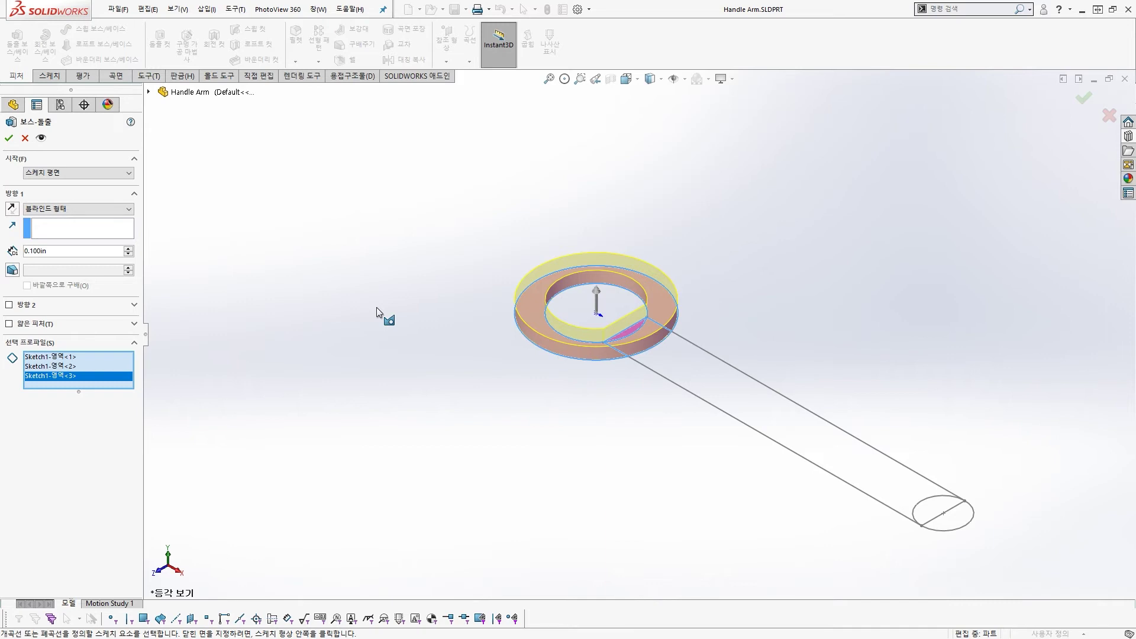
Reverse the ring extrusion's direction, set its blind depth to 0.75 in and finish the boss.
left_click(14, 213)
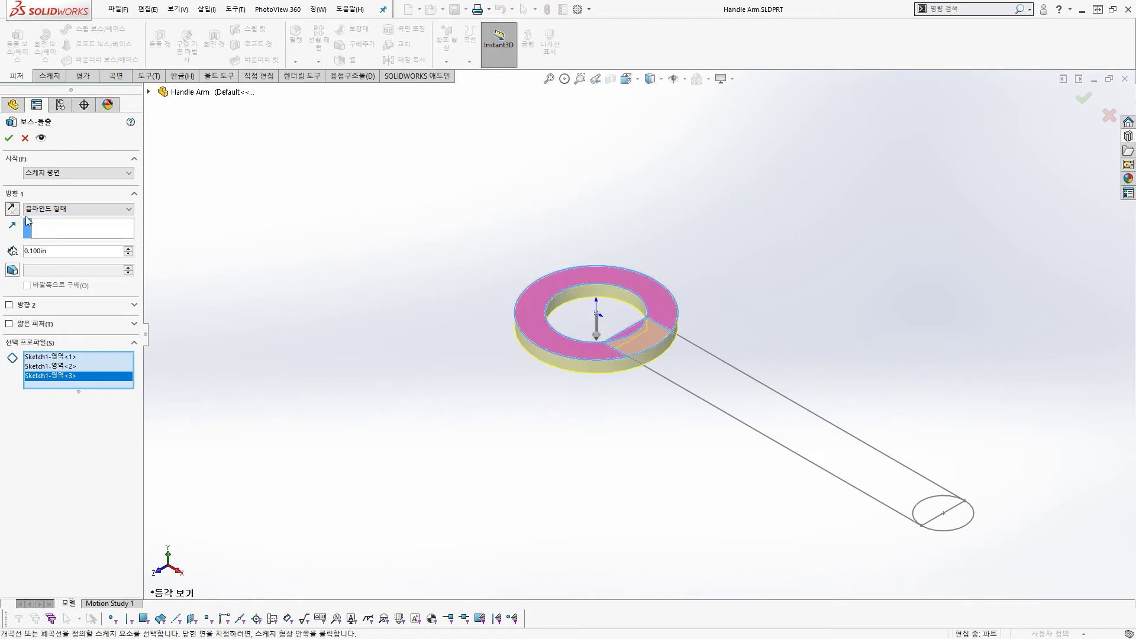
double_click(83, 248)
key("BackSpace")
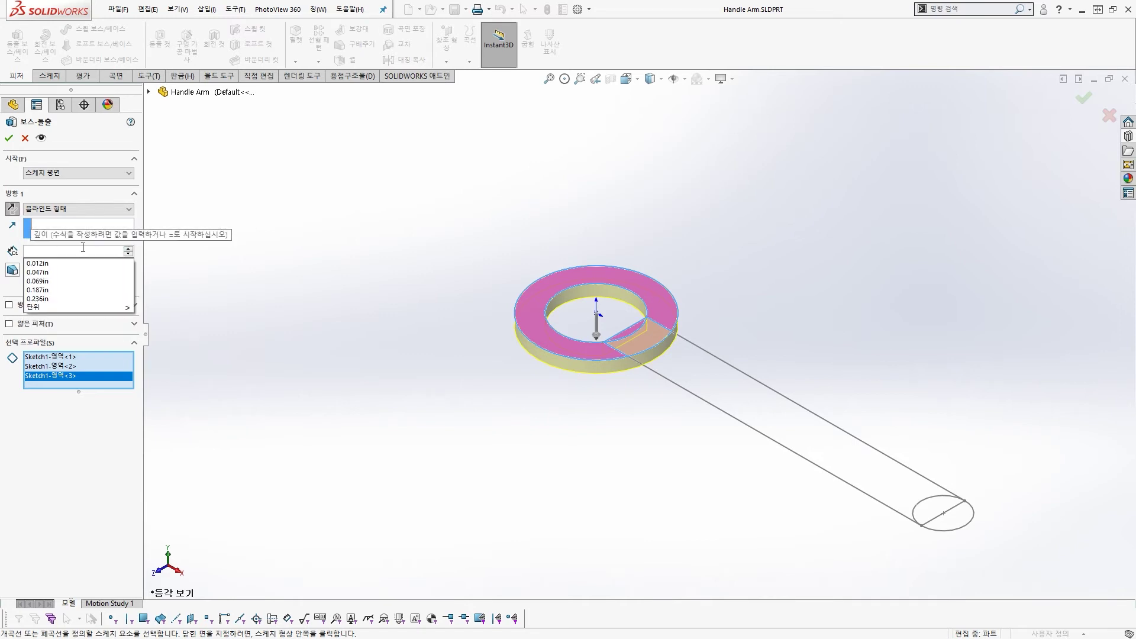
type("0.75")
key("Return")
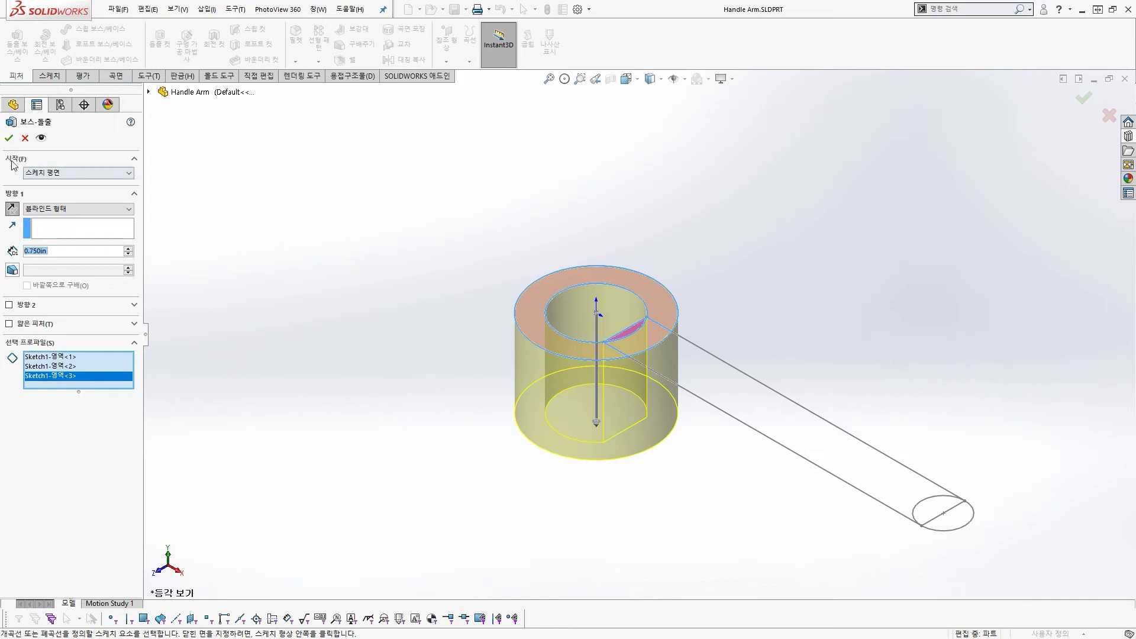
left_click(9, 138)
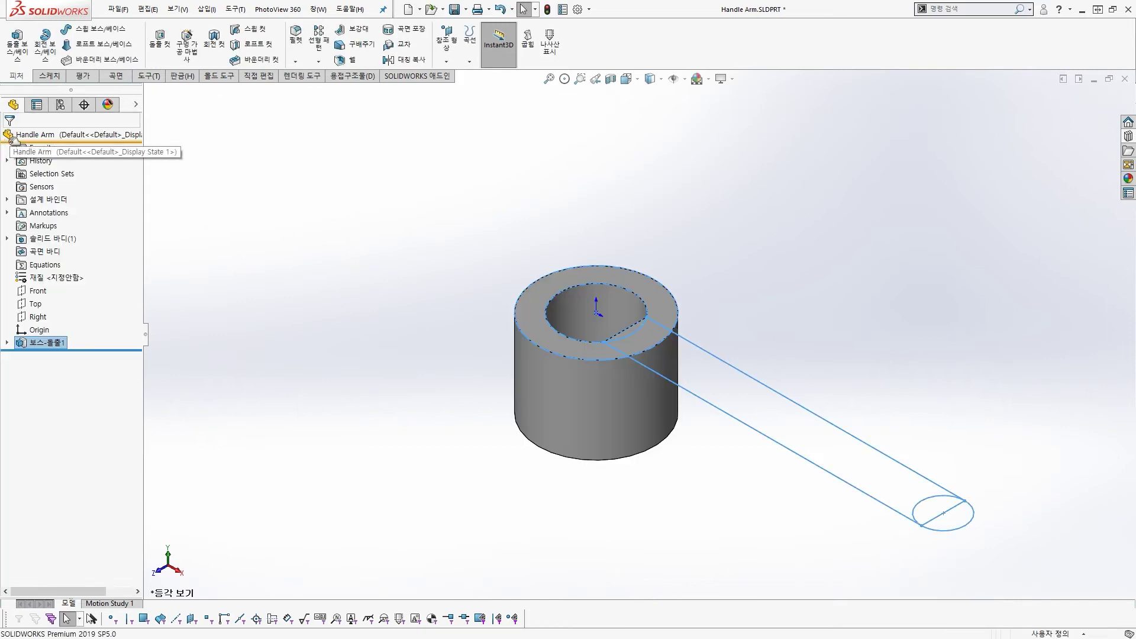
left_click(374, 208)
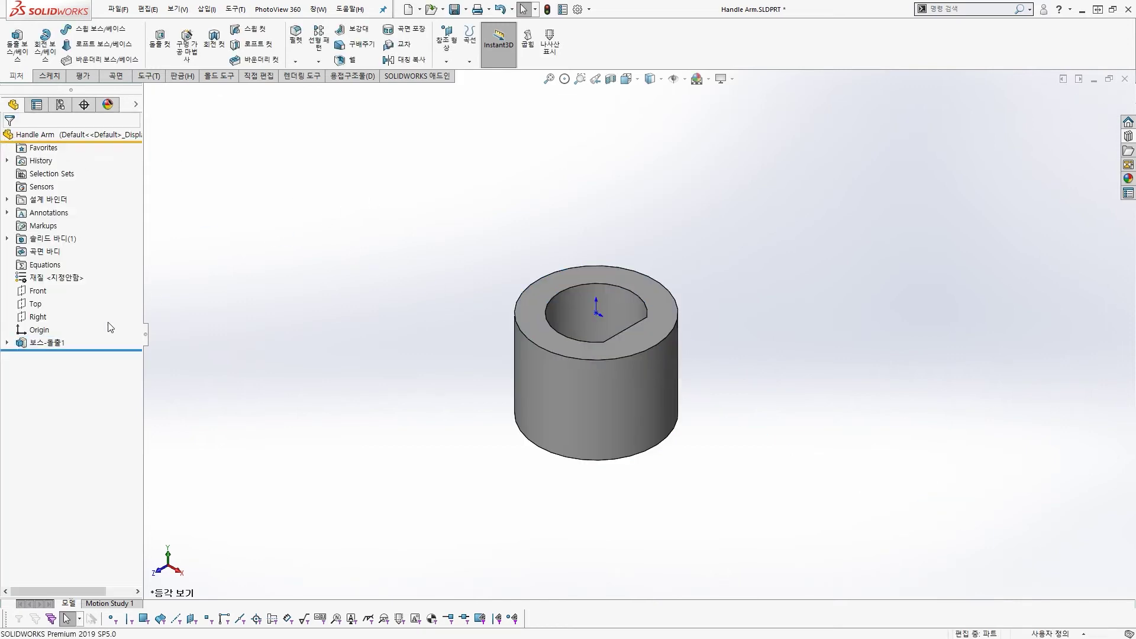
Show Sketch1, absorbed in the ring's extrusion, so its remaining contours can be reused.
left_click(7, 342)
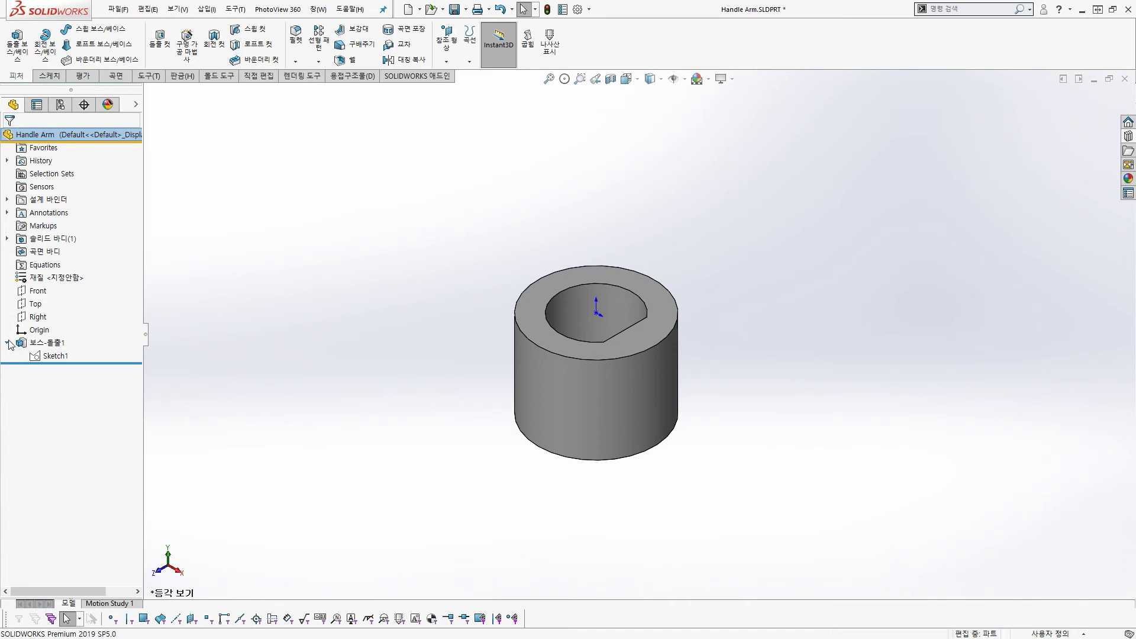
left_click(136, 105)
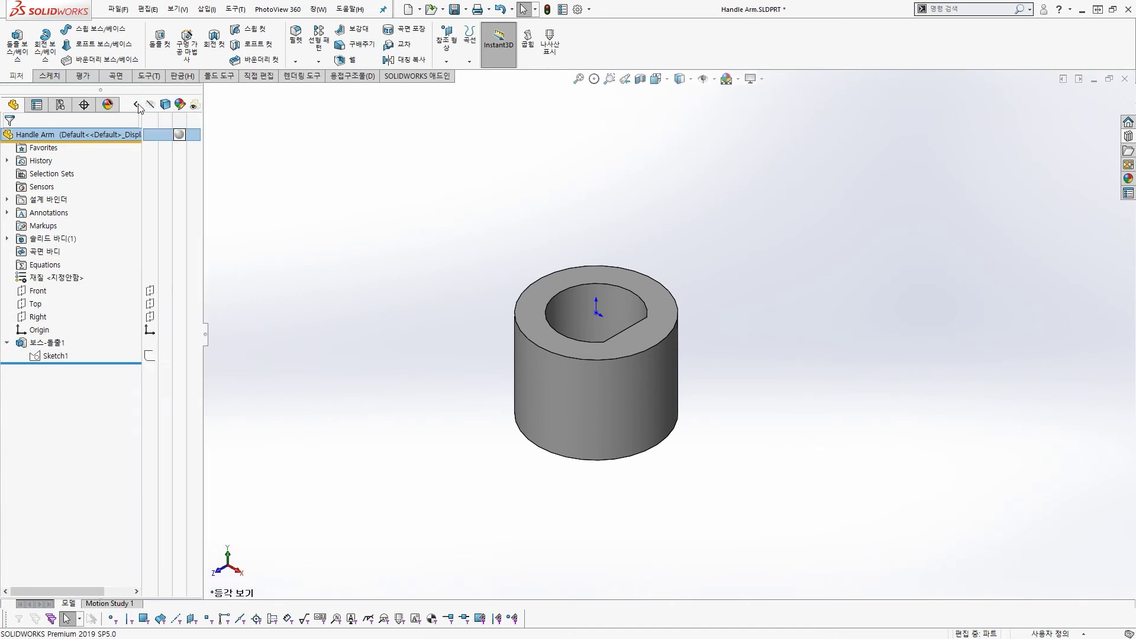
left_click(150, 355)
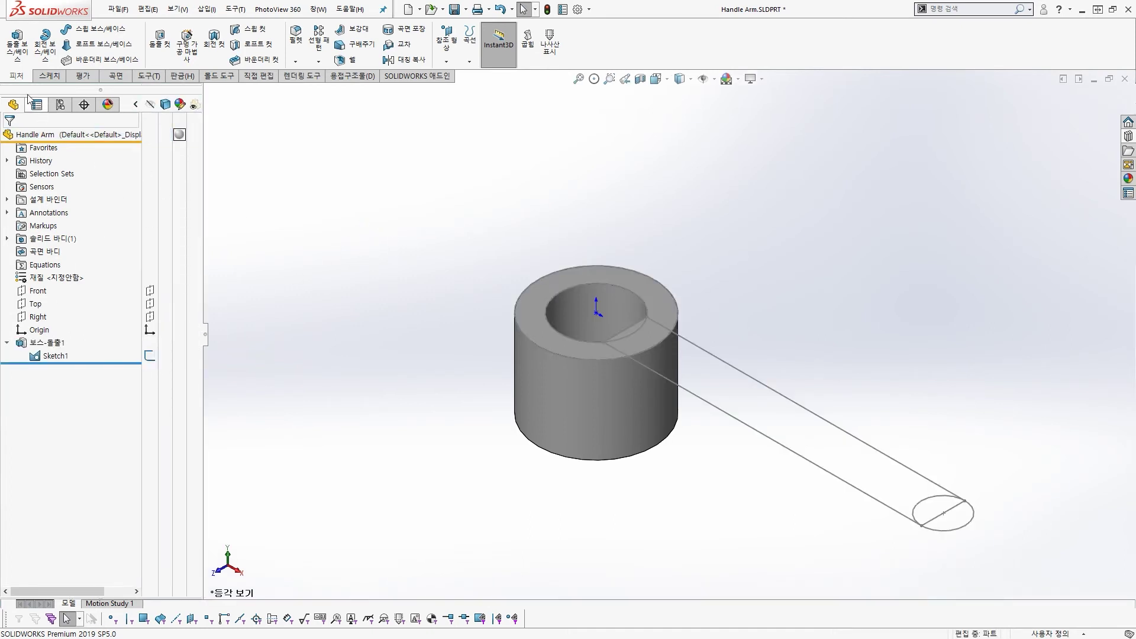
Start a boss extrusion from the rectangular arm contour of Sketch1 and reverse its direction.
left_click(18, 53)
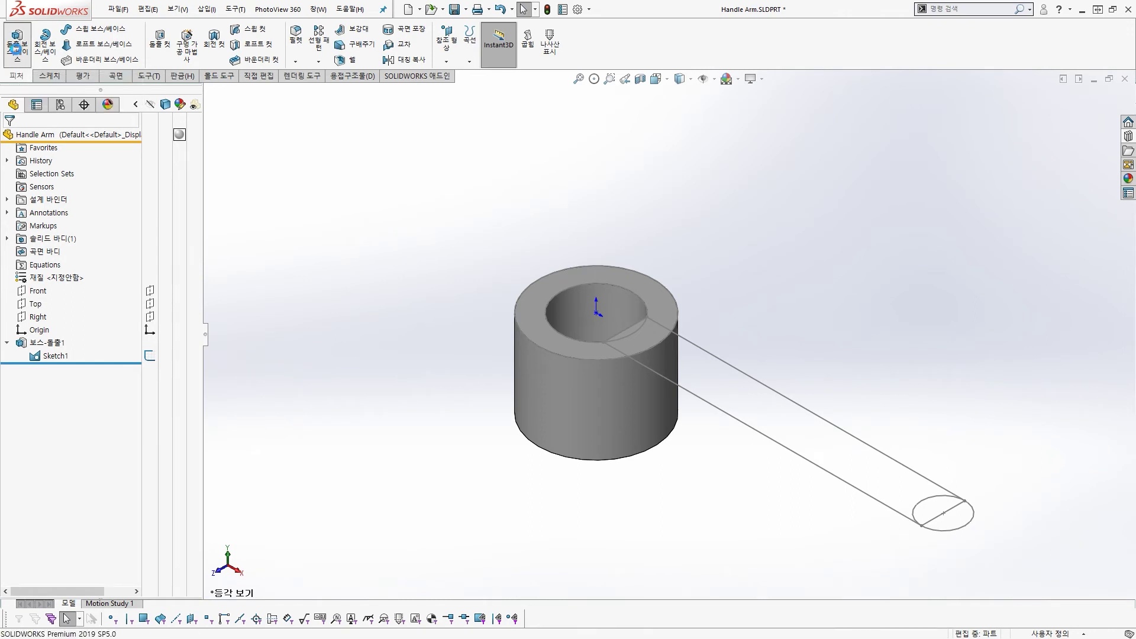
left_click(750, 374)
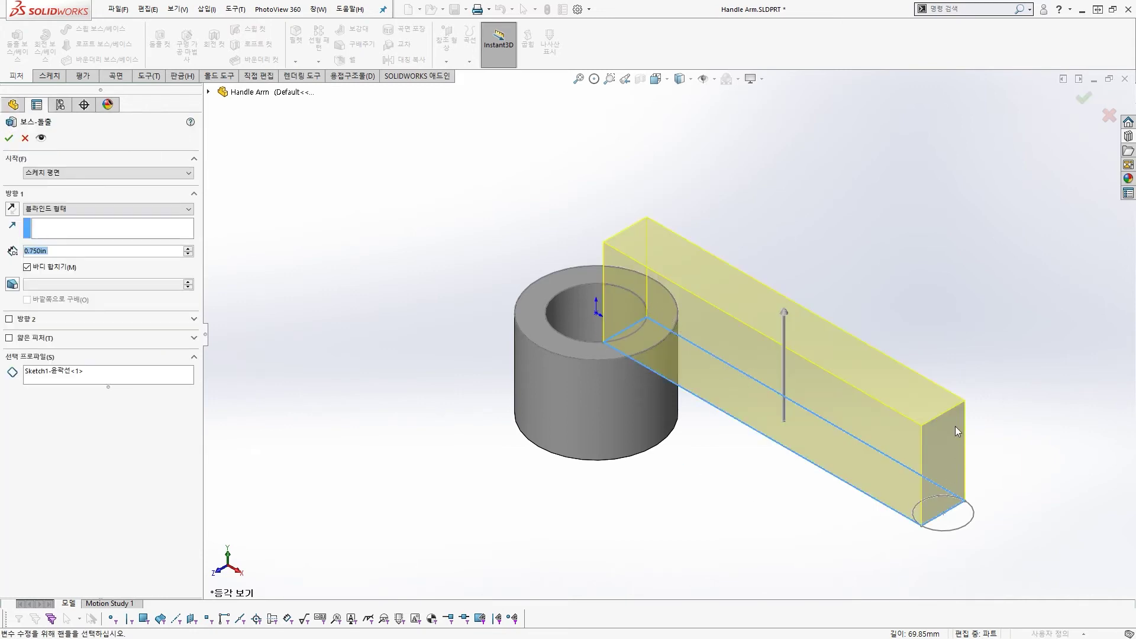
left_click(13, 210)
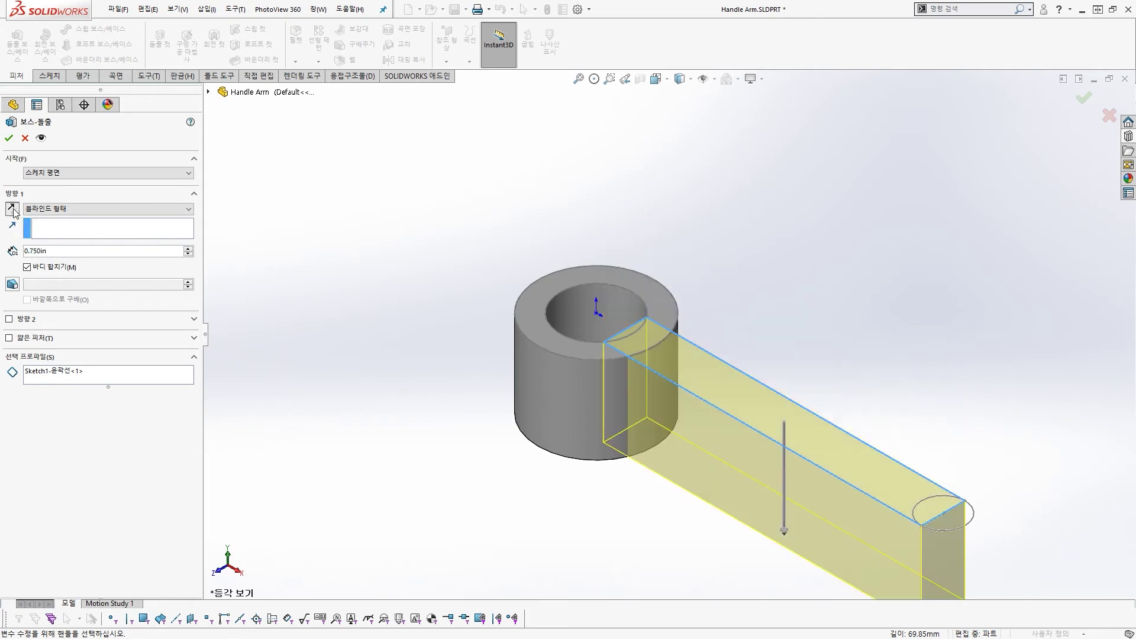
Set the arm extrusion's blind depth to 0.25 in and finish the merged boss.
left_click_drag(46, 251, 2, 253)
type("0.25")
key("Return")
scroll(644, 301, "up", 2)
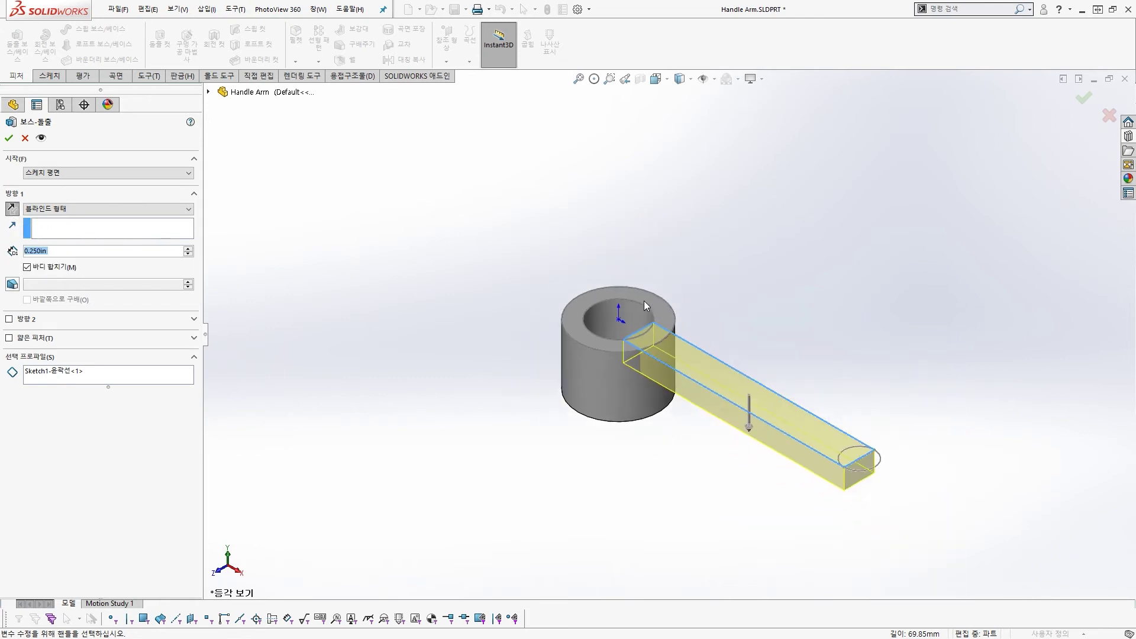
scroll(798, 469, "down", 2)
scroll(793, 456, "down", 1)
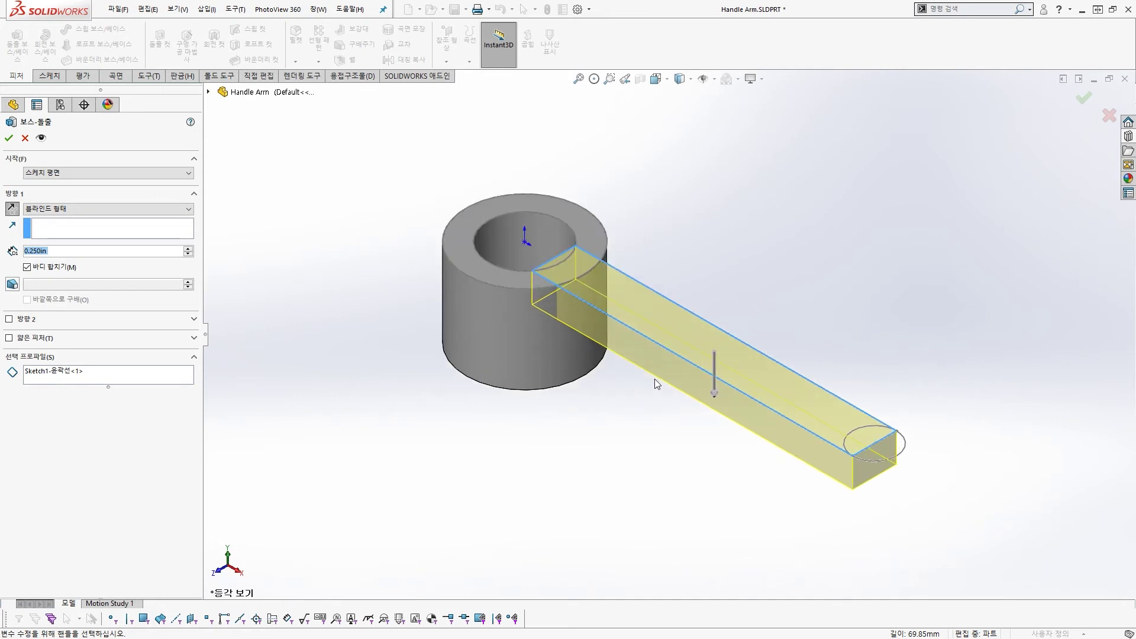
key("Return")
left_click(663, 424)
scroll(899, 431, "down", 2)
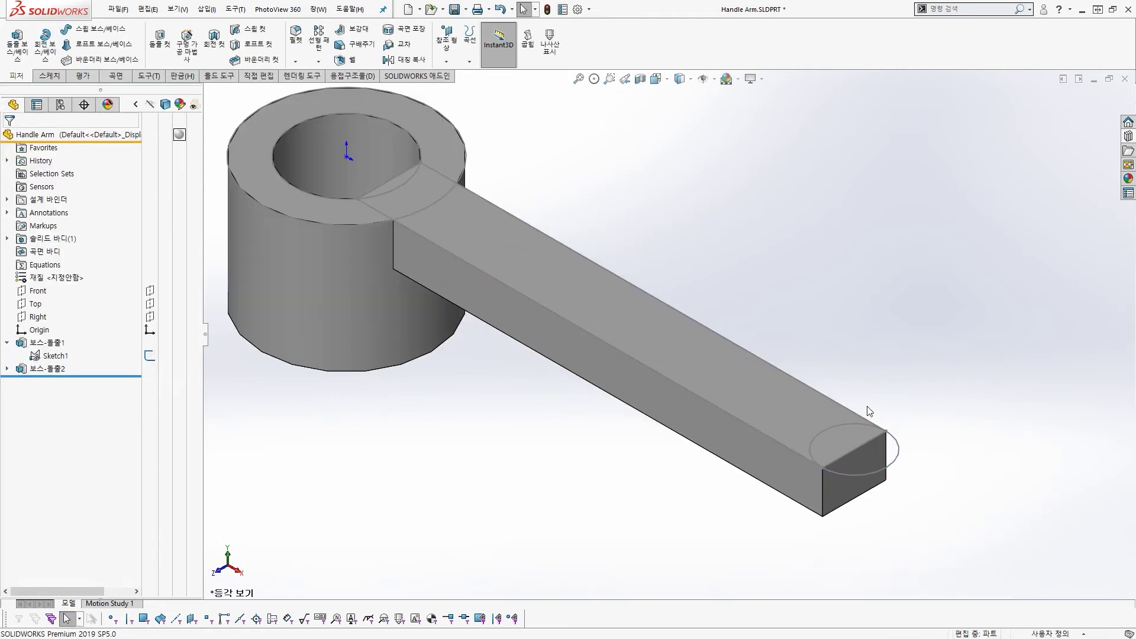
Start a boss extrusion from the small circle at the arm's free end, with a blind depth of 0.5 in upward.
scroll(670, 341, "up", 3)
scroll(615, 290, "down", 2)
scroll(828, 406, "up", 3)
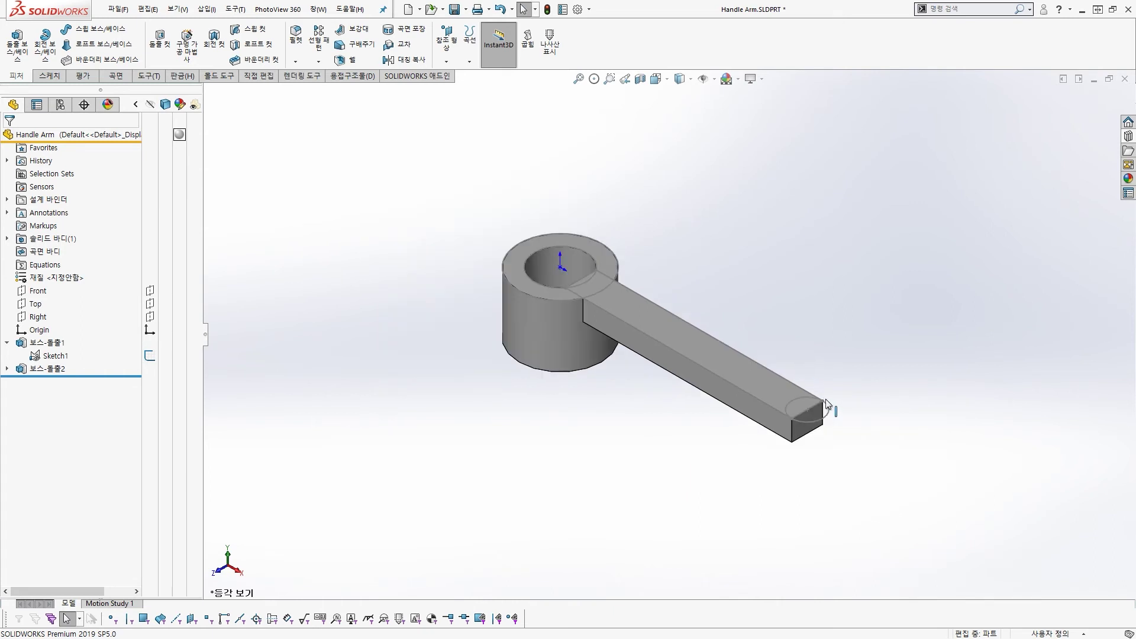
scroll(803, 408, "down", 2)
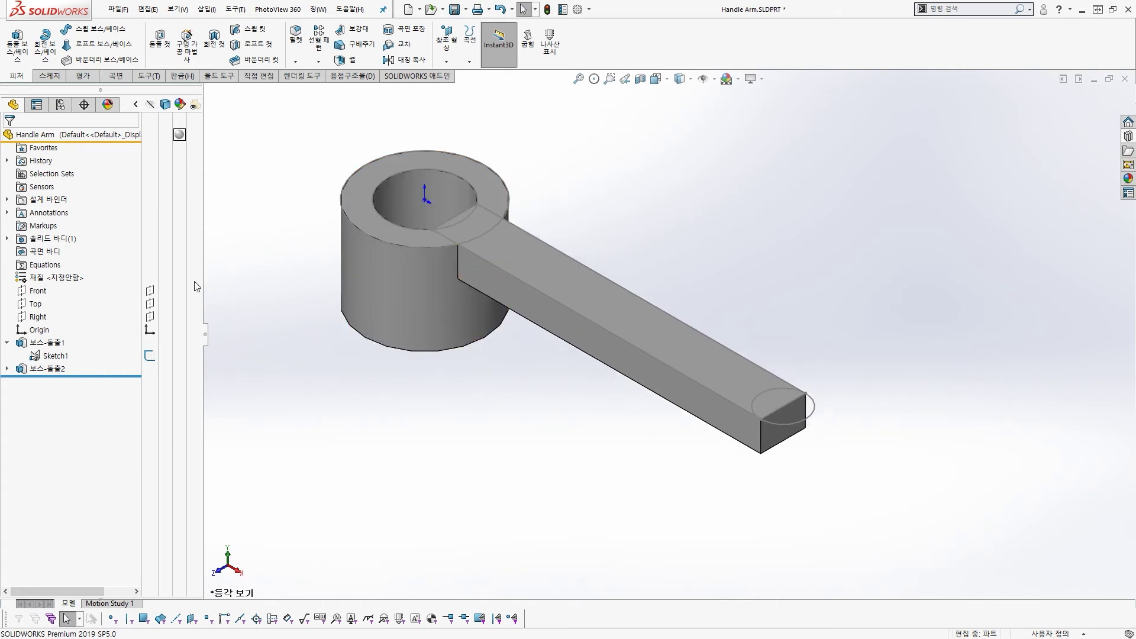
left_click(19, 53)
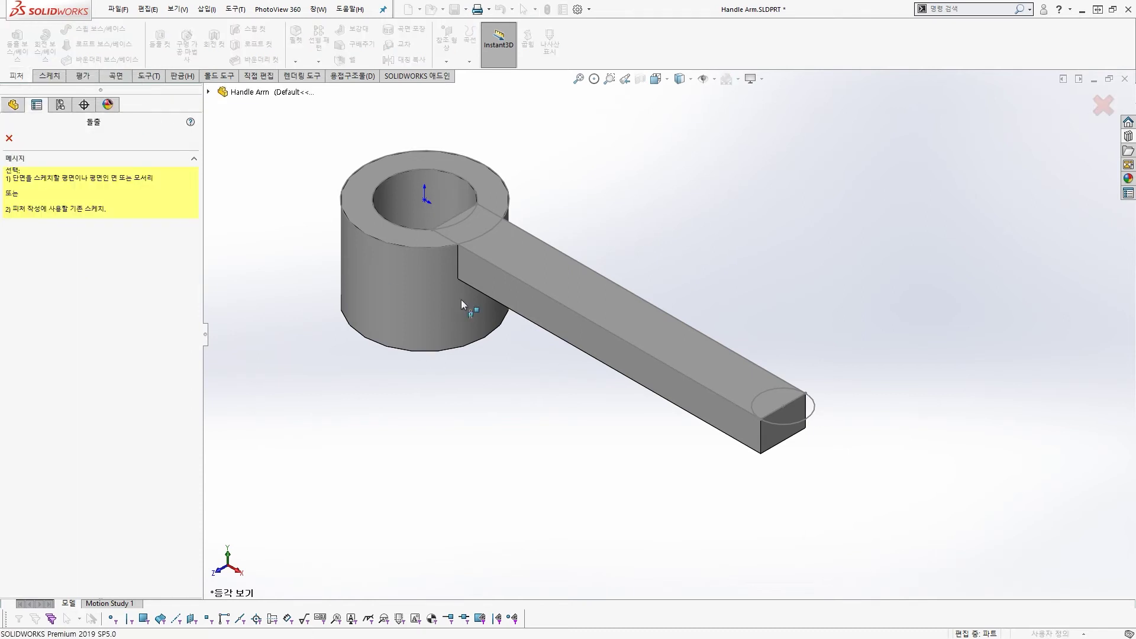
scroll(684, 396, "down", 2)
left_click(838, 419)
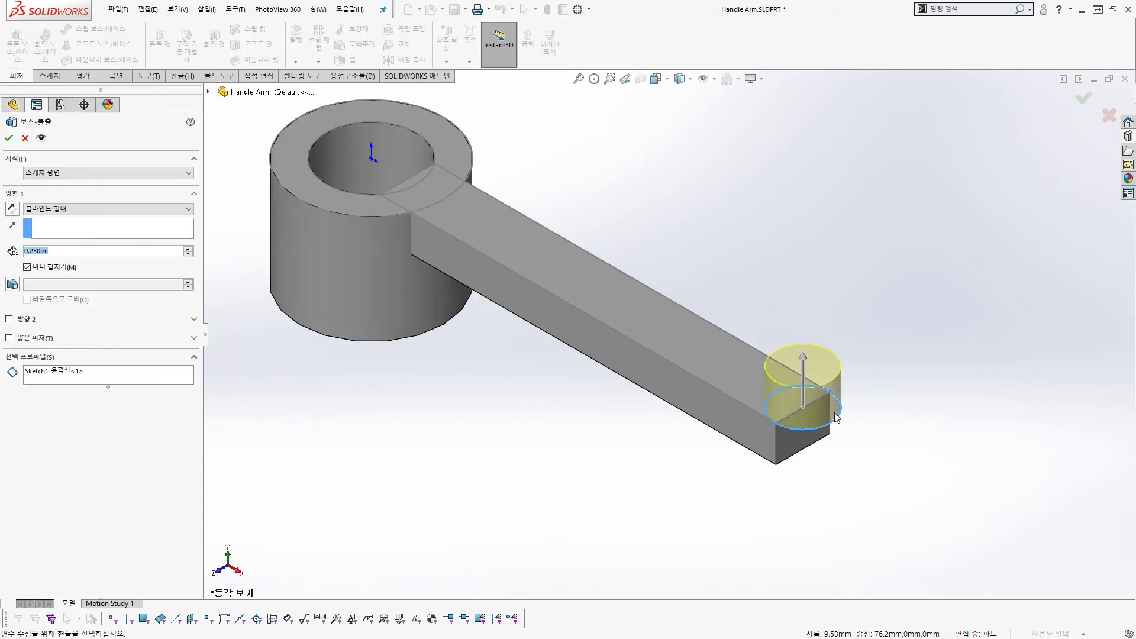
scroll(786, 407, "down", 4)
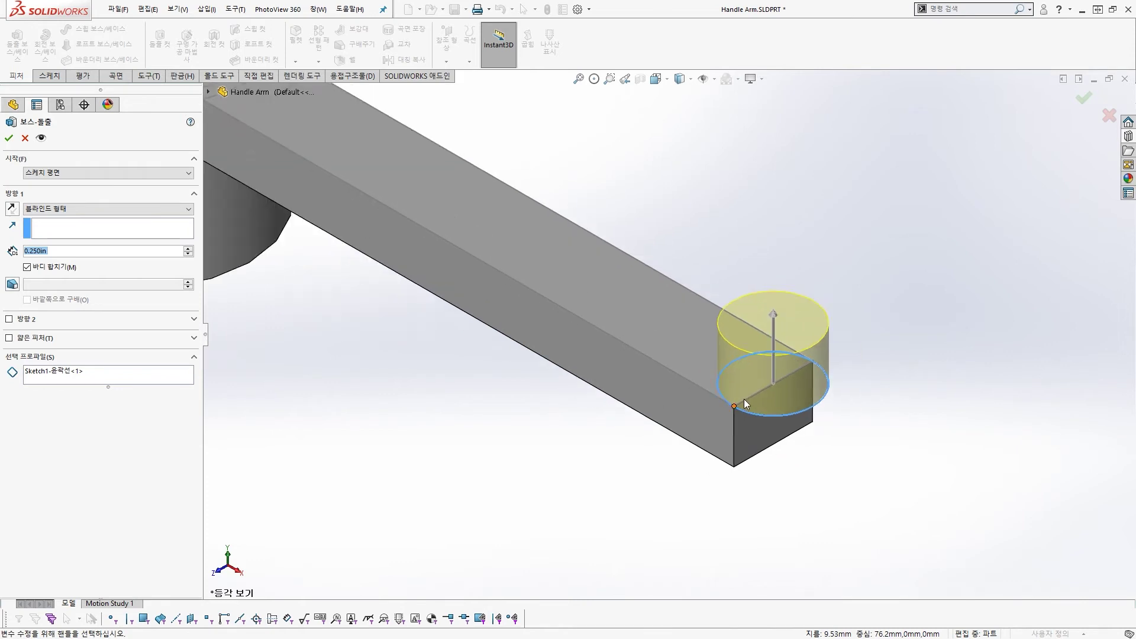
scroll(683, 315, "up", 2)
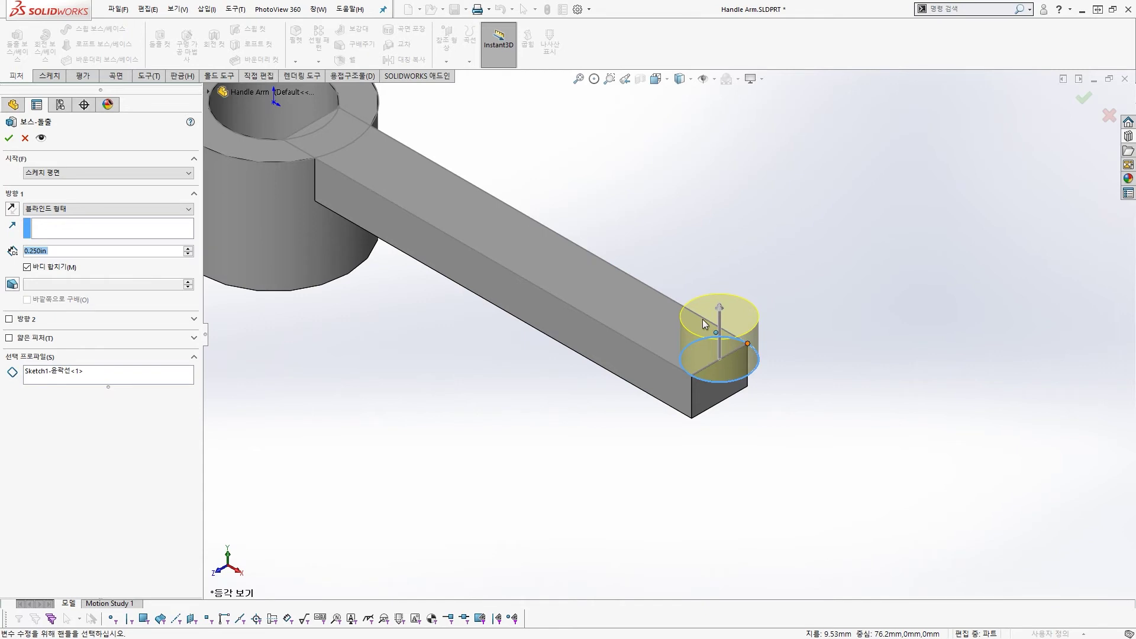
scroll(698, 318, "up", 1)
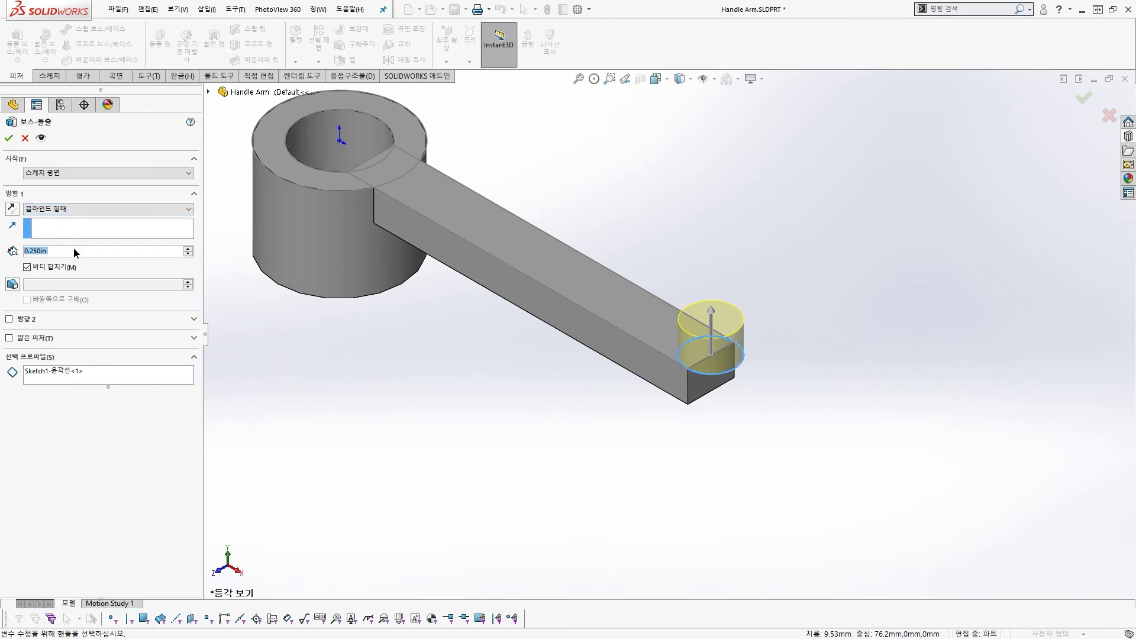
type("0.5")
key("Return")
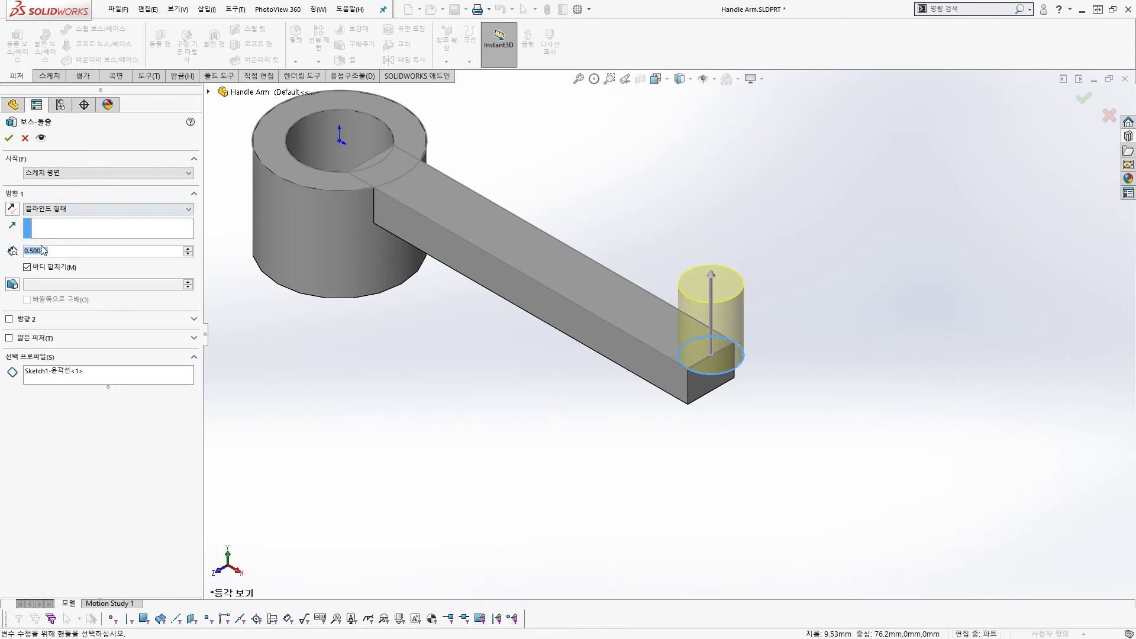
Enable the pin extrusion's second direction and end it up to the arm's underside face.
left_click(28, 322)
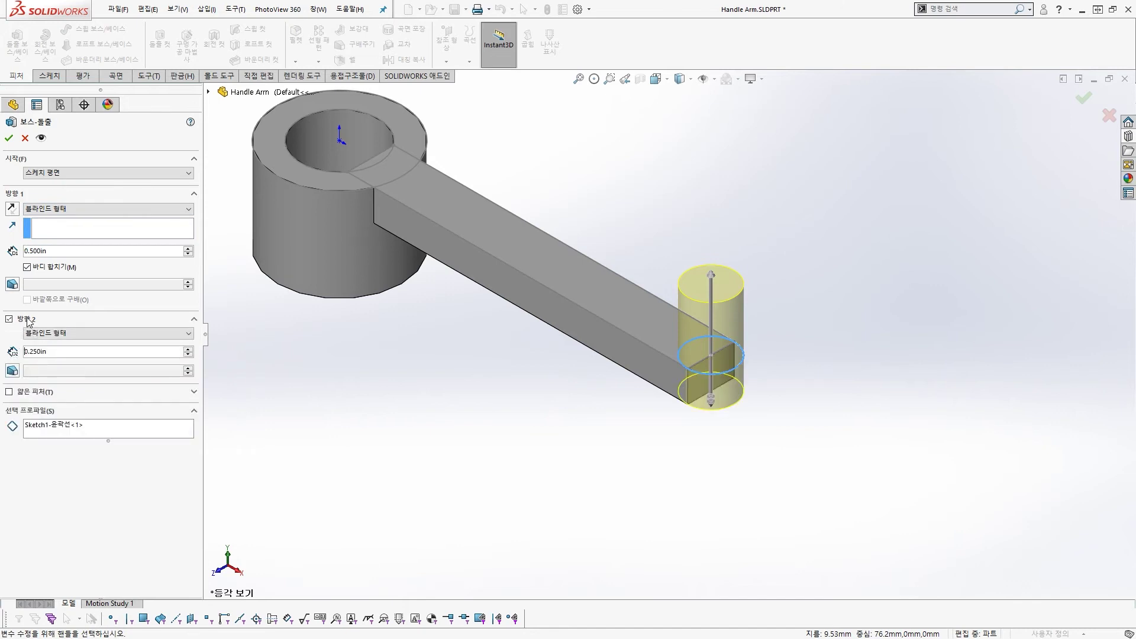
left_click(101, 332)
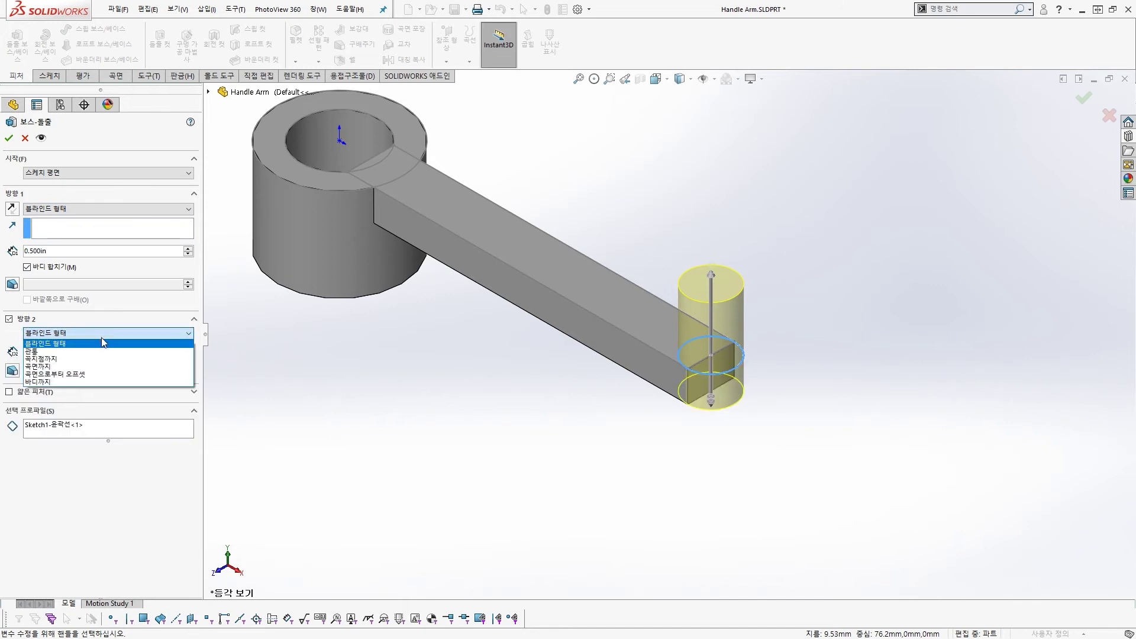
left_click(99, 367)
middle_click_drag(532, 410, 670, 218)
left_click(673, 219)
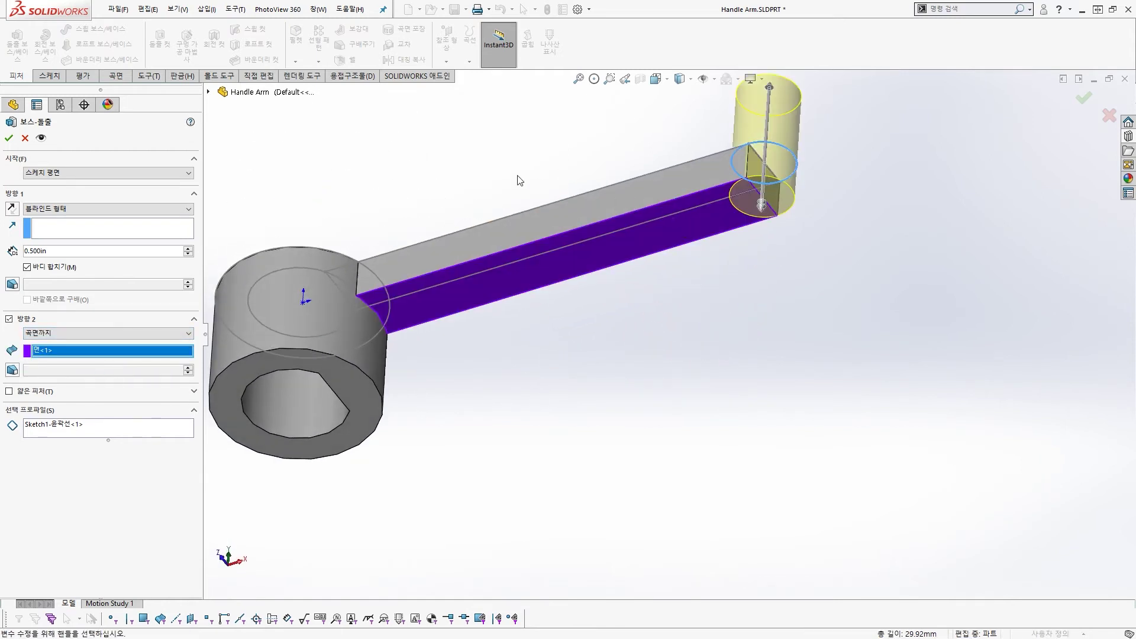
Finish the two-direction boss extrusion of the pin at the arm's free end.
middle_click_drag(518, 180, 481, 400)
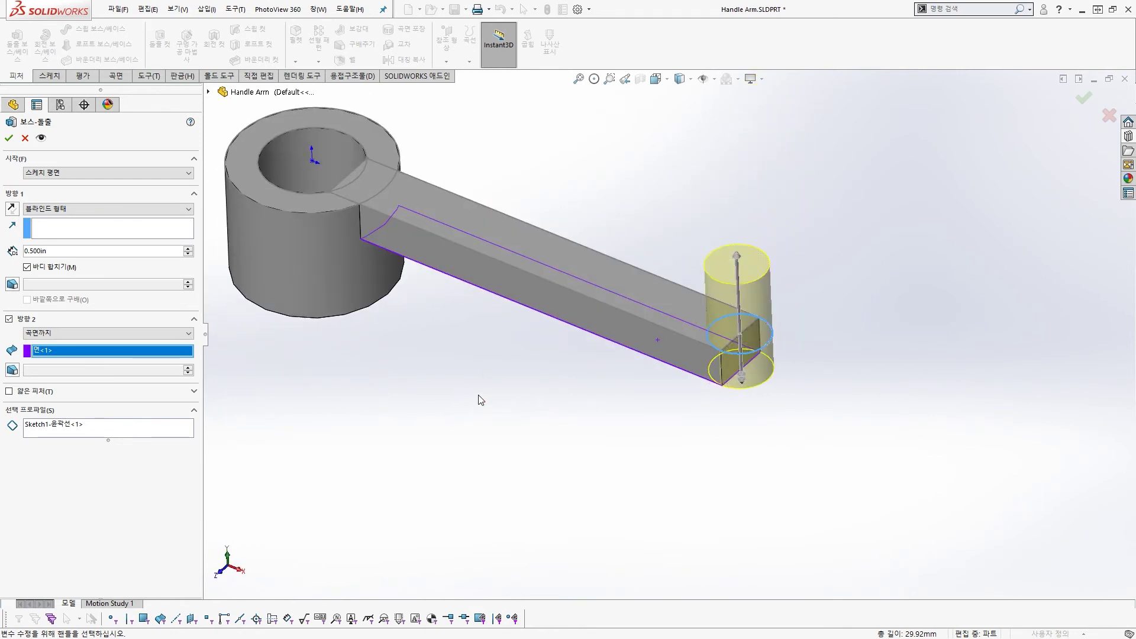
scroll(478, 395, "up", 4)
scroll(468, 315, "down", 3)
middle_click_drag(822, 361, 749, 355)
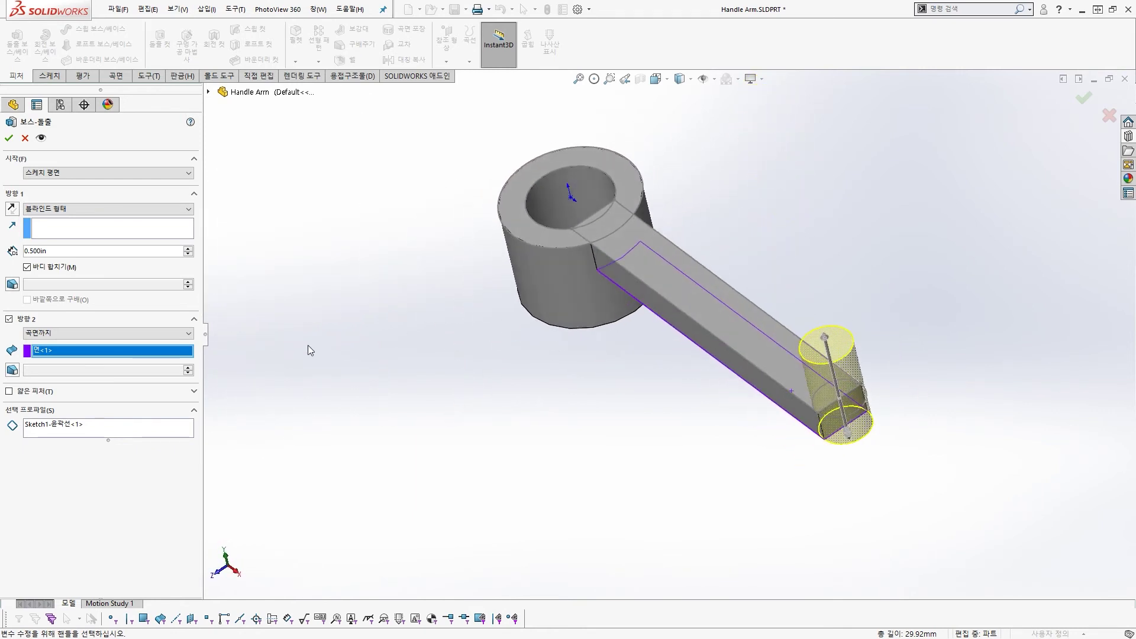
key("ctrl+7")
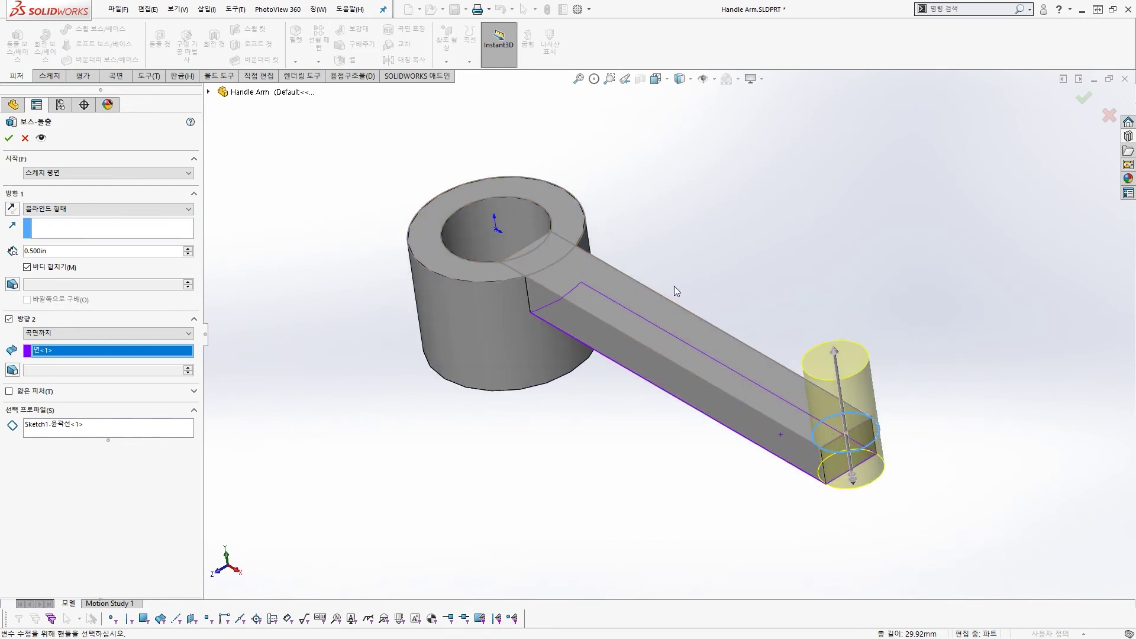
left_click(9, 139)
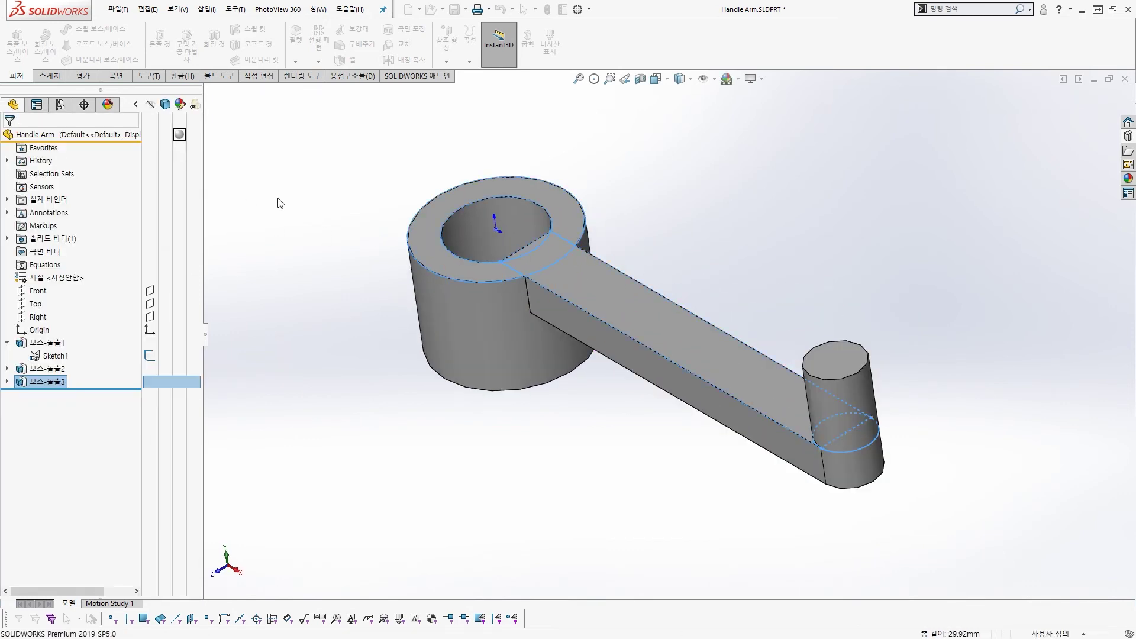
scroll(462, 274, "down", 2)
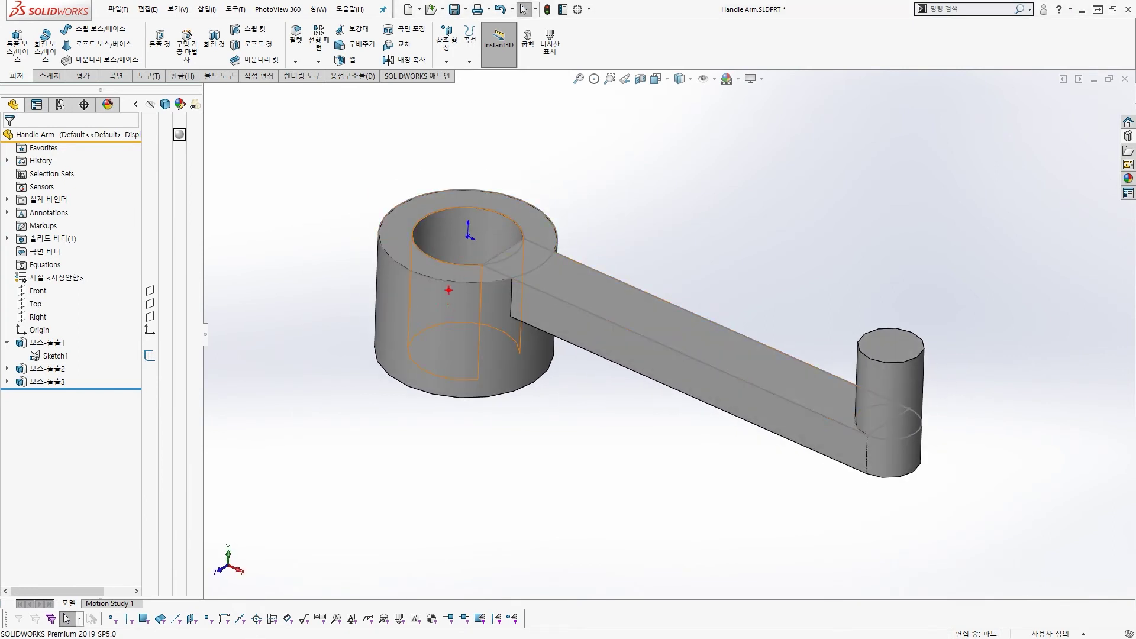
left_click_drag(450, 285, 441, 384)
left_click_drag(412, 326, 478, 342)
left_click_drag(608, 319, 670, 341)
mouse_move(891, 371)
left_mouse_down()
mouse_move(890, 388)
mouse_move(894, 249)
left_mouse_up()
mouse_move(850, 270)
left_mouse_down()
mouse_move(907, 236)
mouse_move(905, 261)
left_mouse_up()
key("Escape")
Close the Handle Arm part without saving and open Oil Pump from the design library's Lesson09 Exercises folder.
left_click(1124, 79)
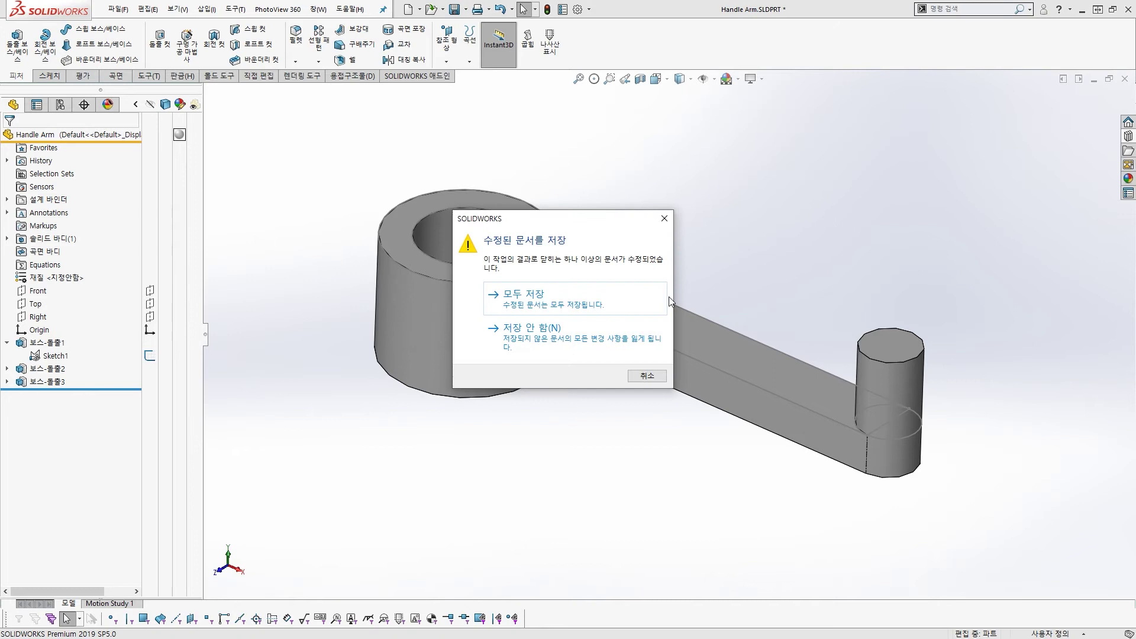
left_click(563, 345)
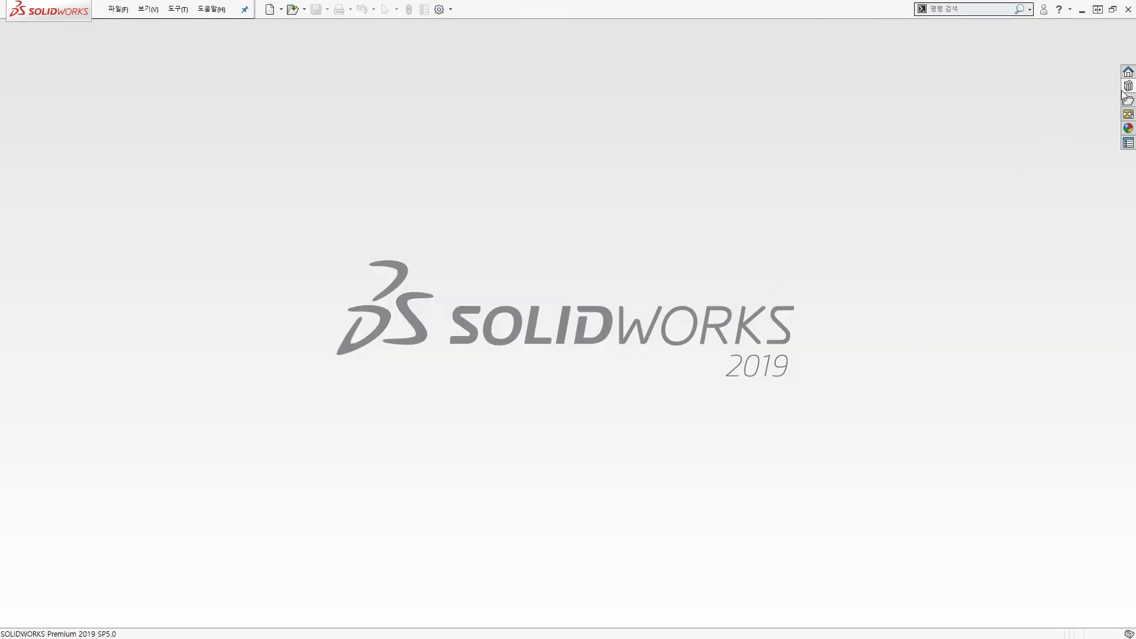
left_click(1128, 88)
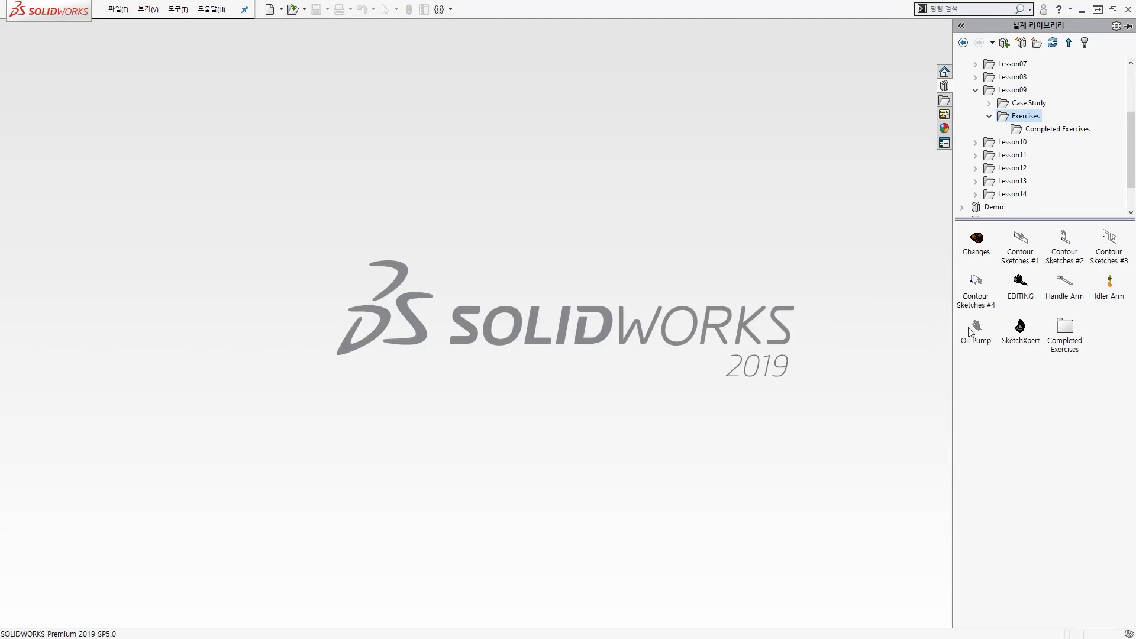
left_click_drag(969, 331, 870, 330)
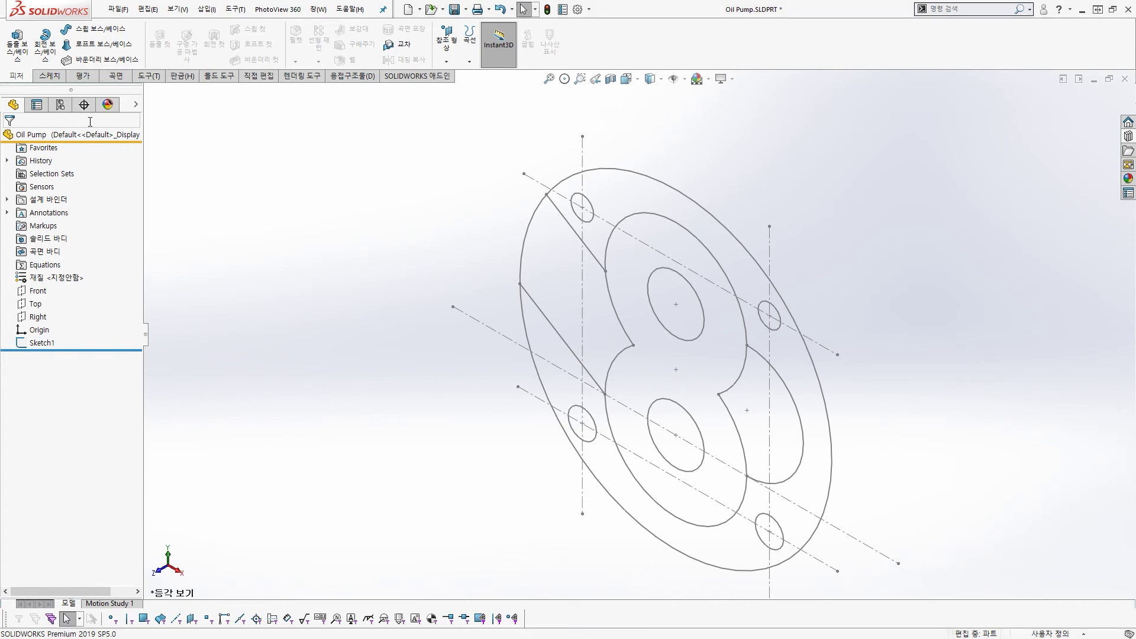
Start a boss extrusion in the Oil Pump part.
left_click(17, 40)
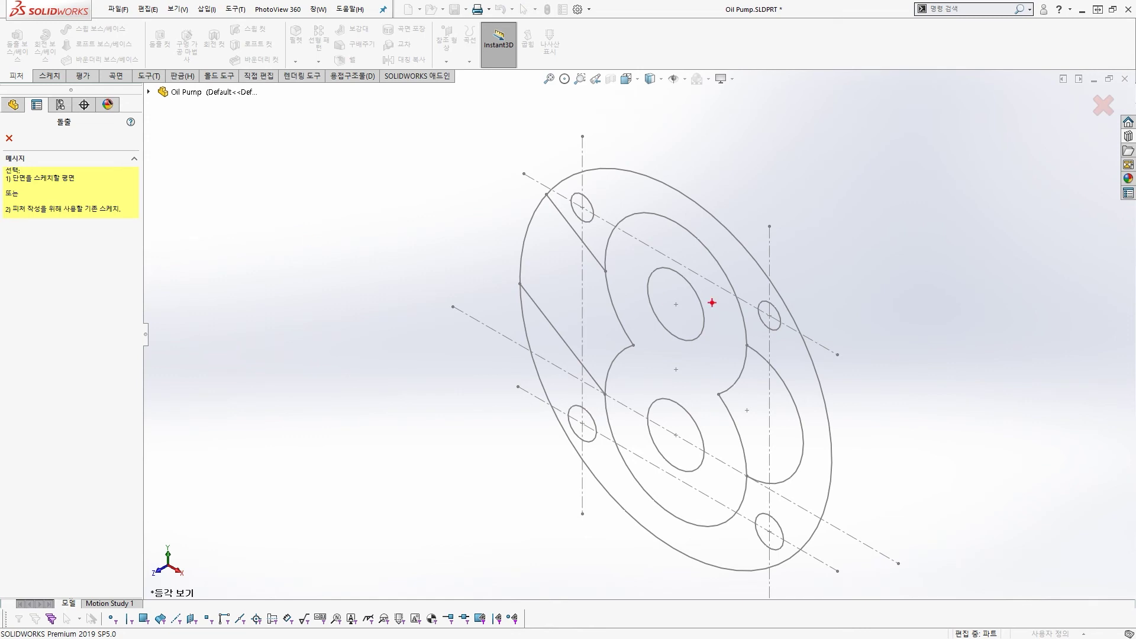
mouse_move(660, 303)
left_mouse_down()
mouse_move(686, 314)
mouse_move(668, 325)
left_mouse_up()
left_click_drag(665, 439, 688, 437)
left_click_drag(578, 418, 589, 430)
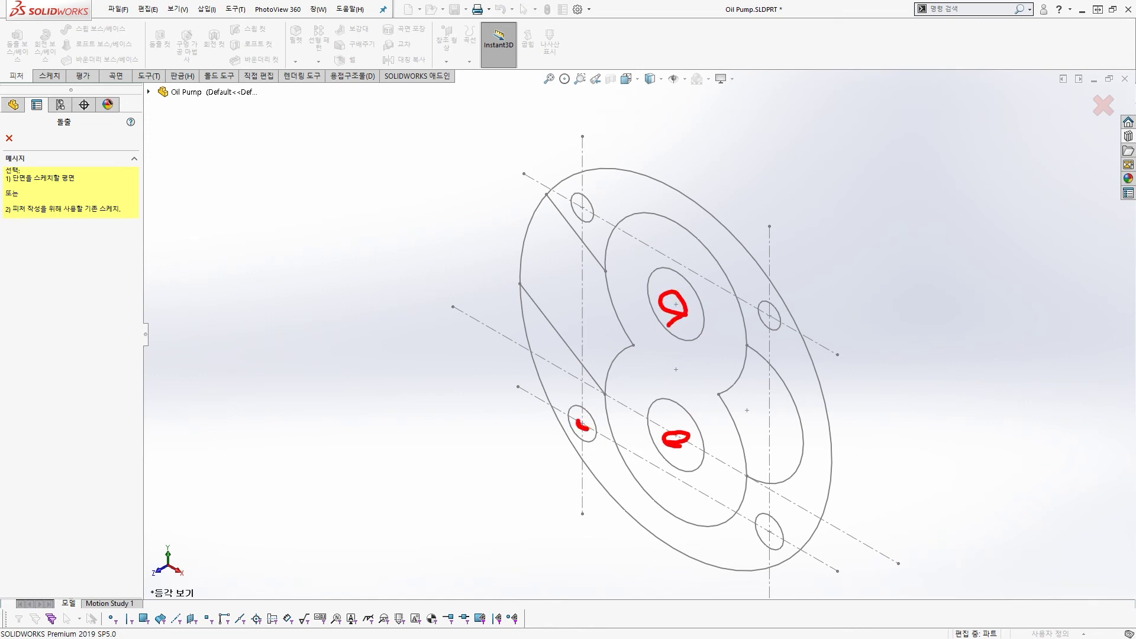
left_click(576, 220)
left_click(767, 316)
mouse_move(763, 530)
left_mouse_down()
mouse_move(792, 528)
mouse_move(768, 536)
left_mouse_up()
mouse_move(820, 134)
left_mouse_down()
mouse_move(668, 206)
mouse_move(666, 232)
left_mouse_up()
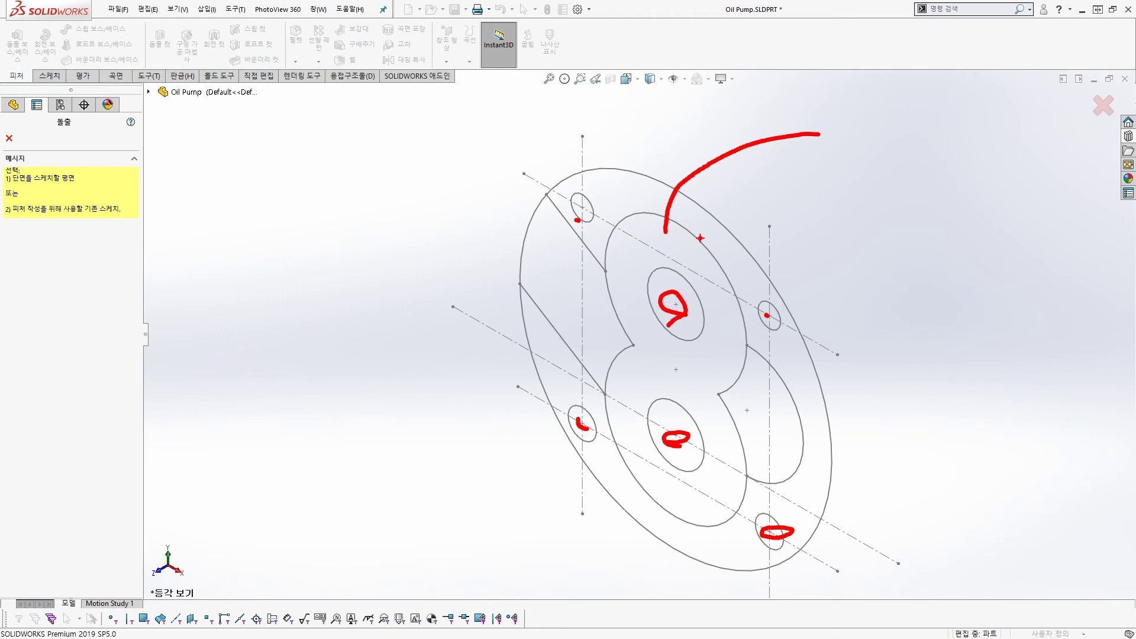
key("Escape")
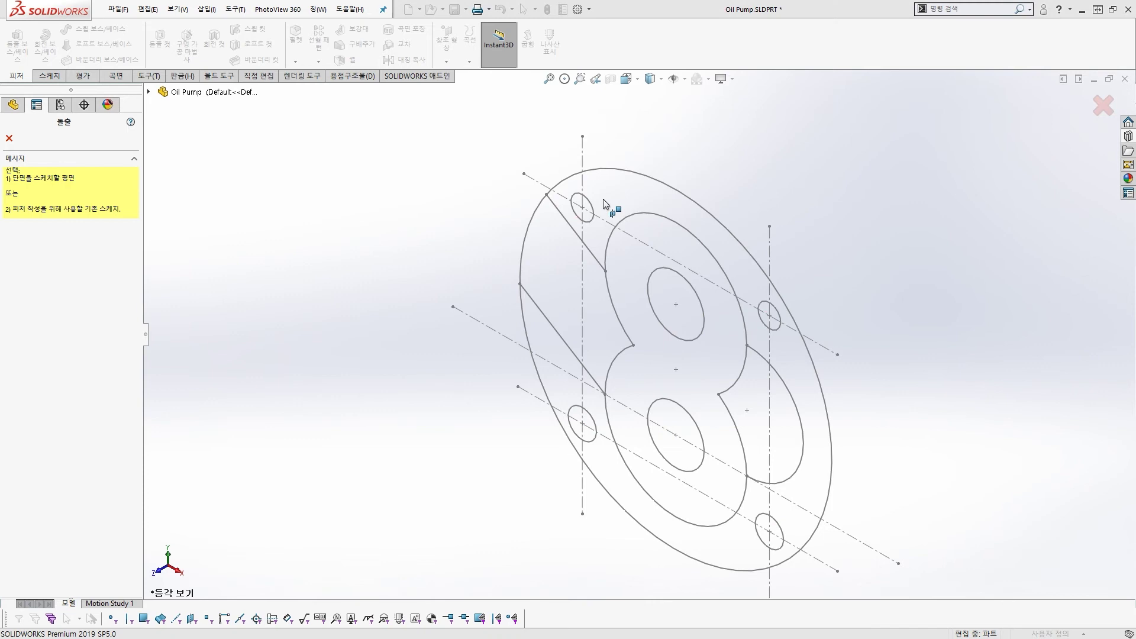
Use the large outer circle of the sketch as the boss profile and reverse the extrusion direction.
left_click(637, 176)
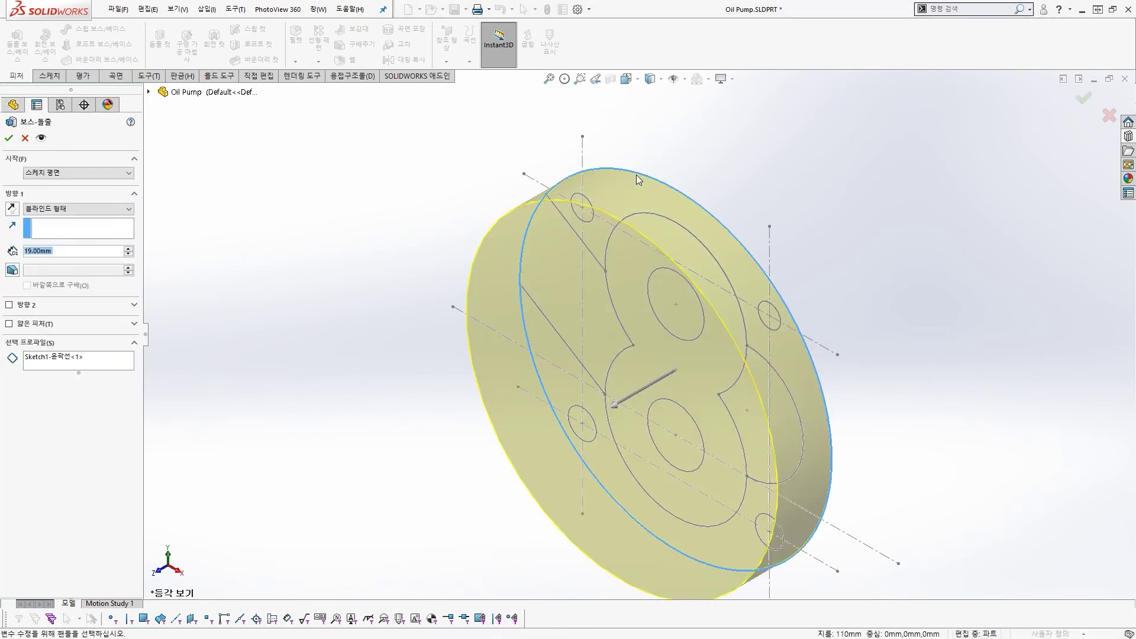
left_click(10, 209)
scroll(750, 368, "down", 2)
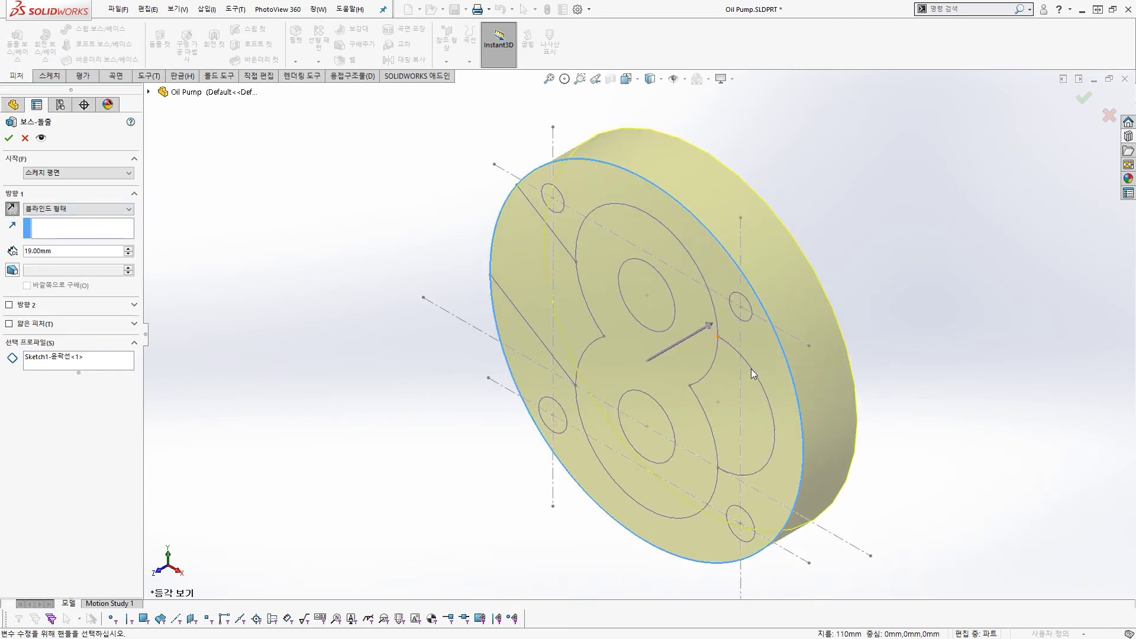
Add the two upper small bolt-hole circles to the boss extrusion's selected contours.
left_click(91, 368)
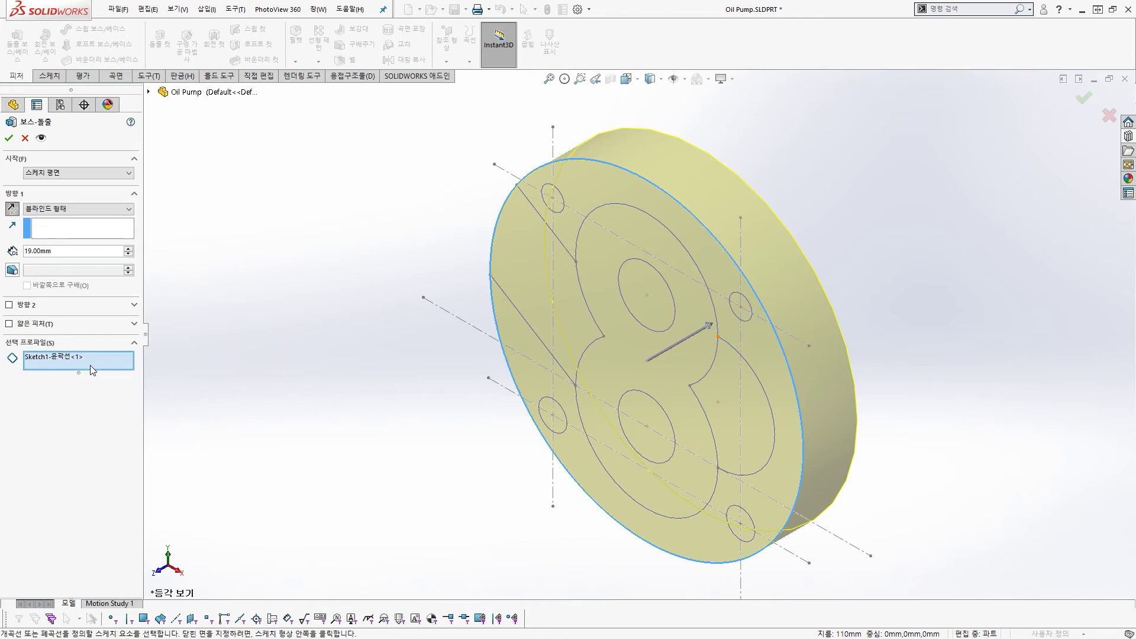
scroll(591, 282, "down", 2)
scroll(597, 269, "up", 2)
scroll(595, 260, "down", 4)
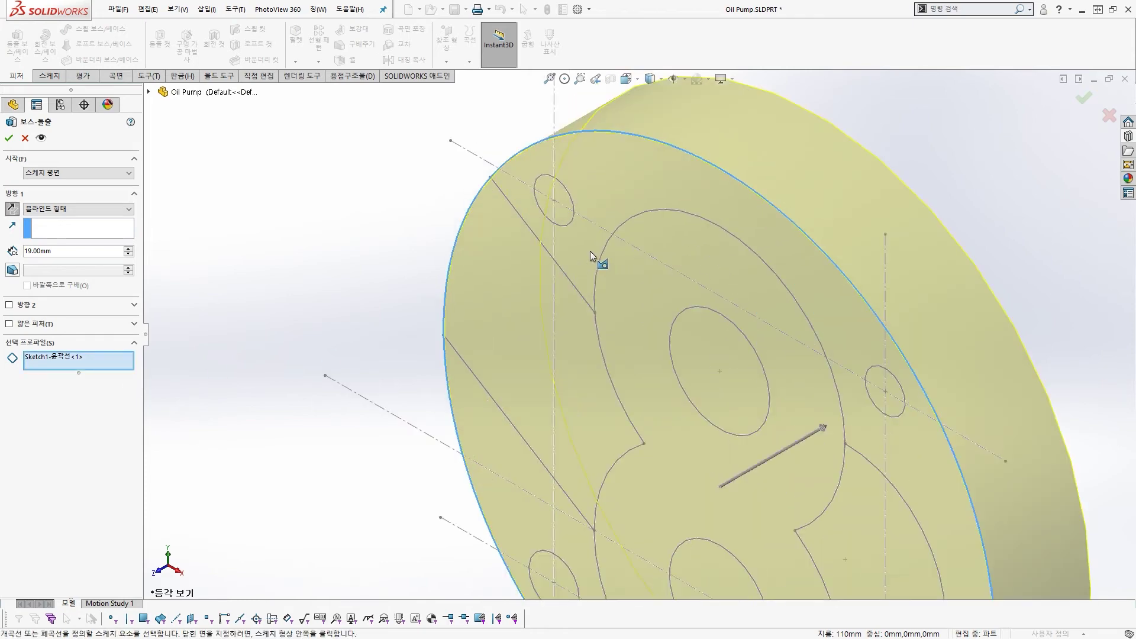
left_click(559, 193)
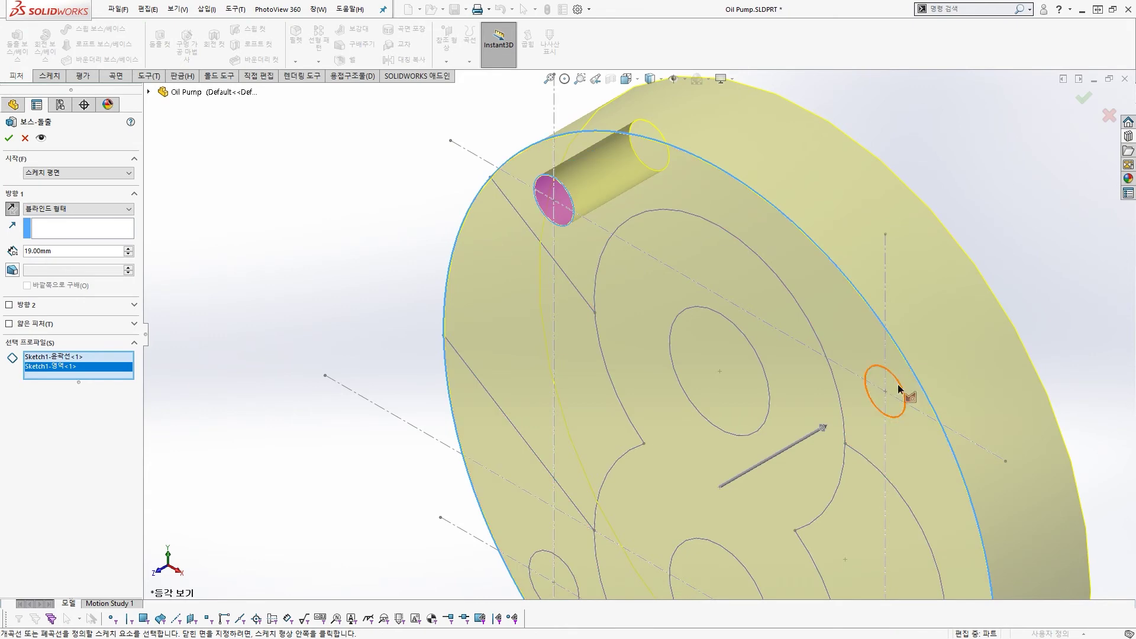
left_click(893, 393)
Add the two lower small bolt-hole circles and both larger central circles to the boss extrusion's selected contours.
scroll(898, 413, "up", 2)
scroll(723, 495, "up", 1)
scroll(718, 451, "down", 4)
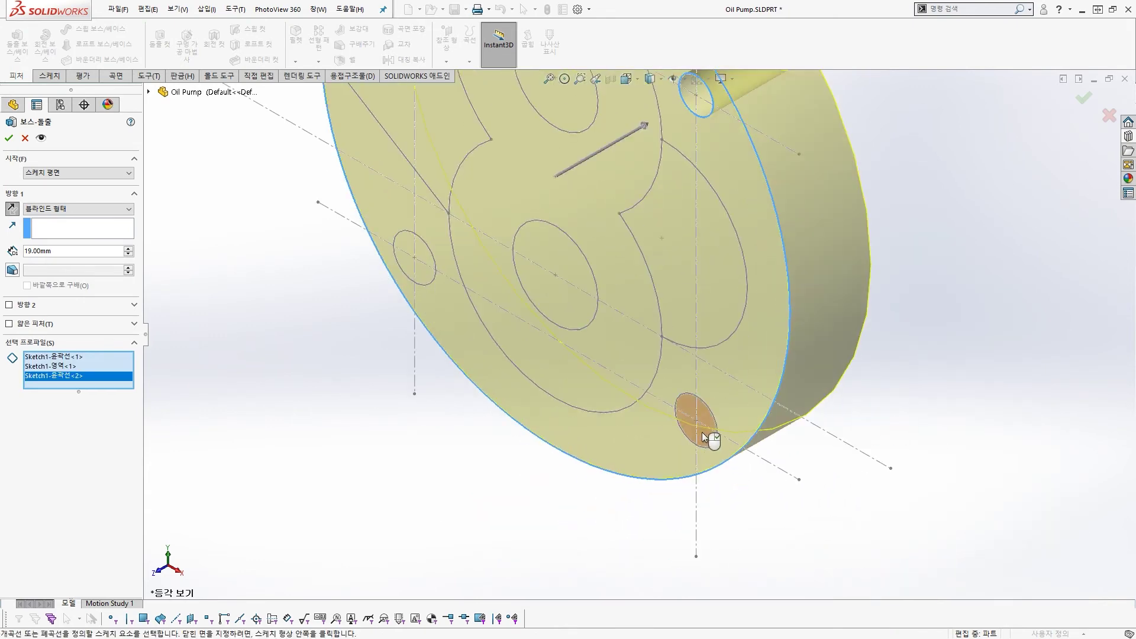
left_click(706, 431)
scroll(473, 301, "up", 3)
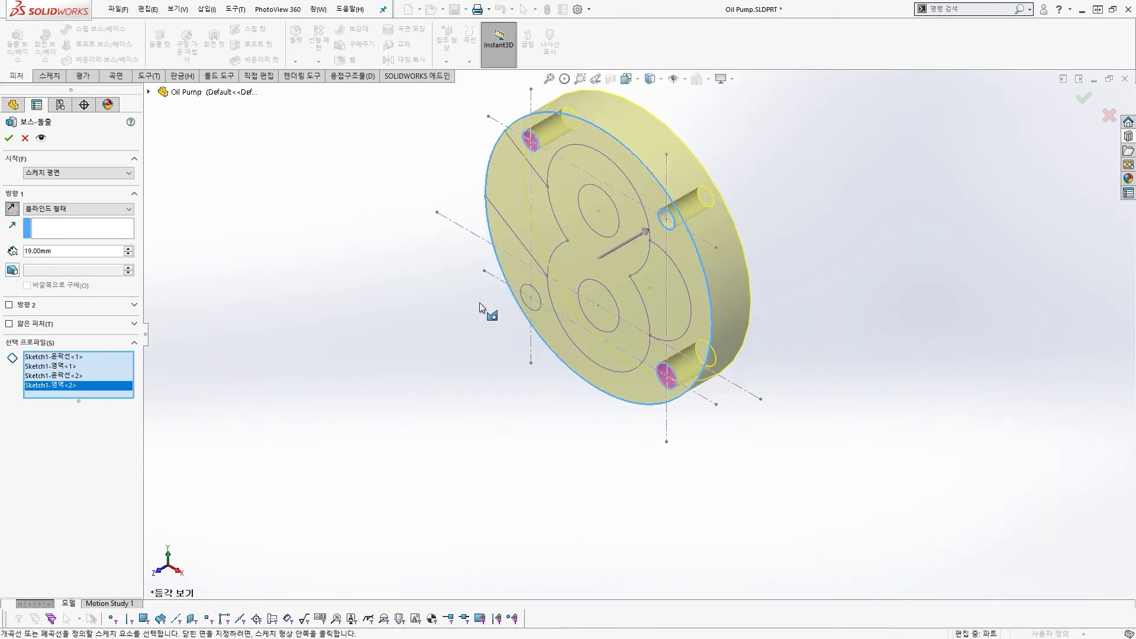
scroll(502, 298, "down", 3)
scroll(623, 306, "down", 3)
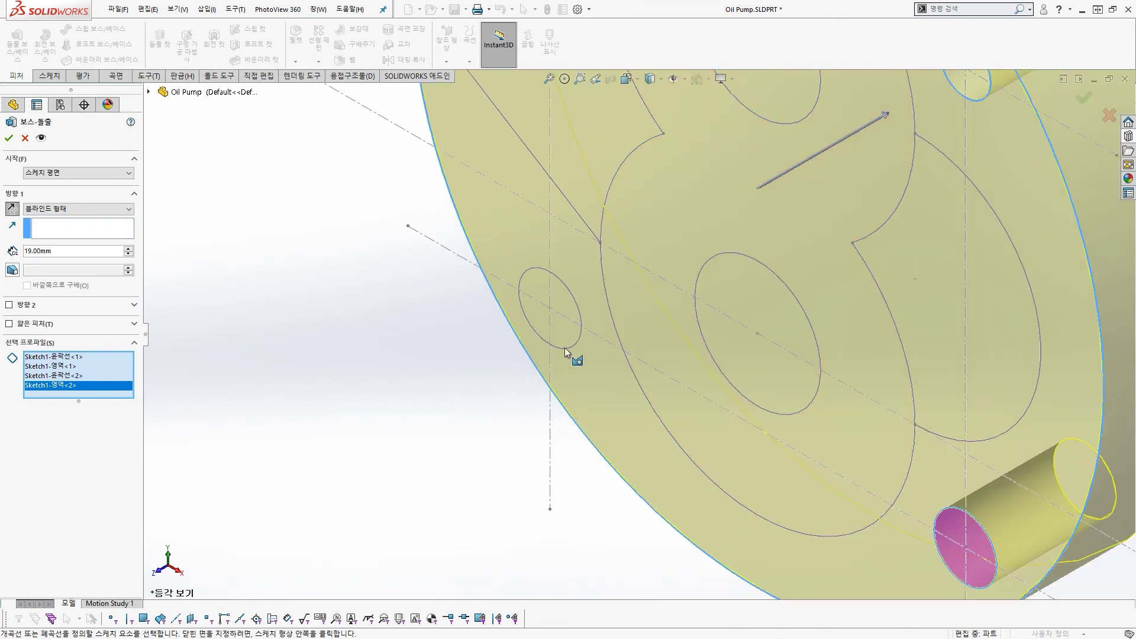
scroll(569, 332, "up", 3)
scroll(589, 327, "down", 3)
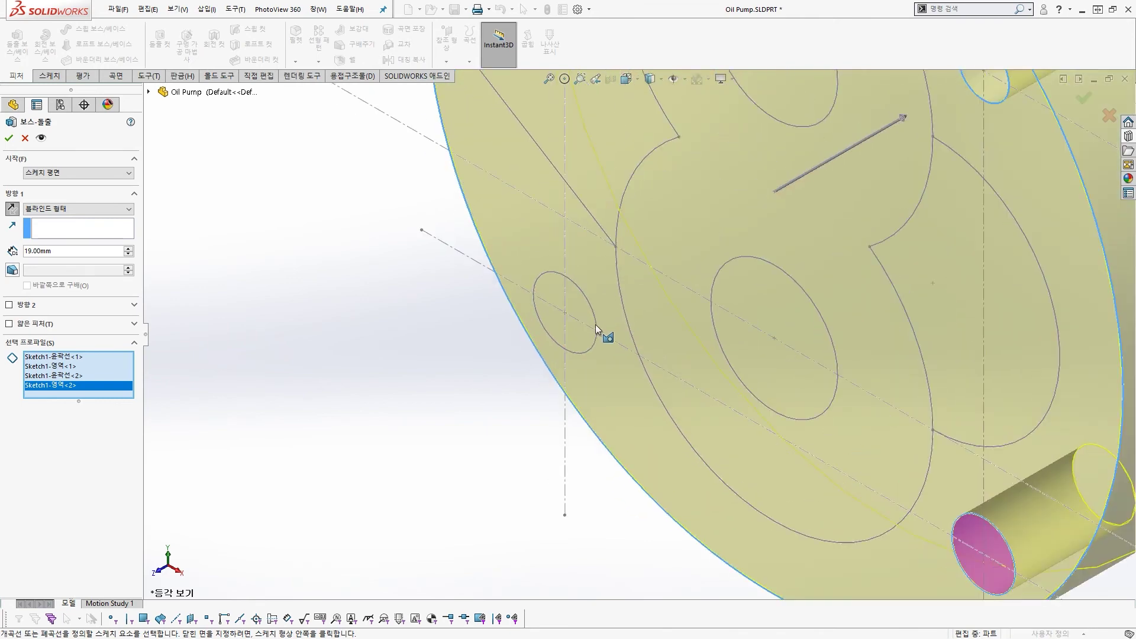
left_click(581, 307)
scroll(627, 325, "up", 5)
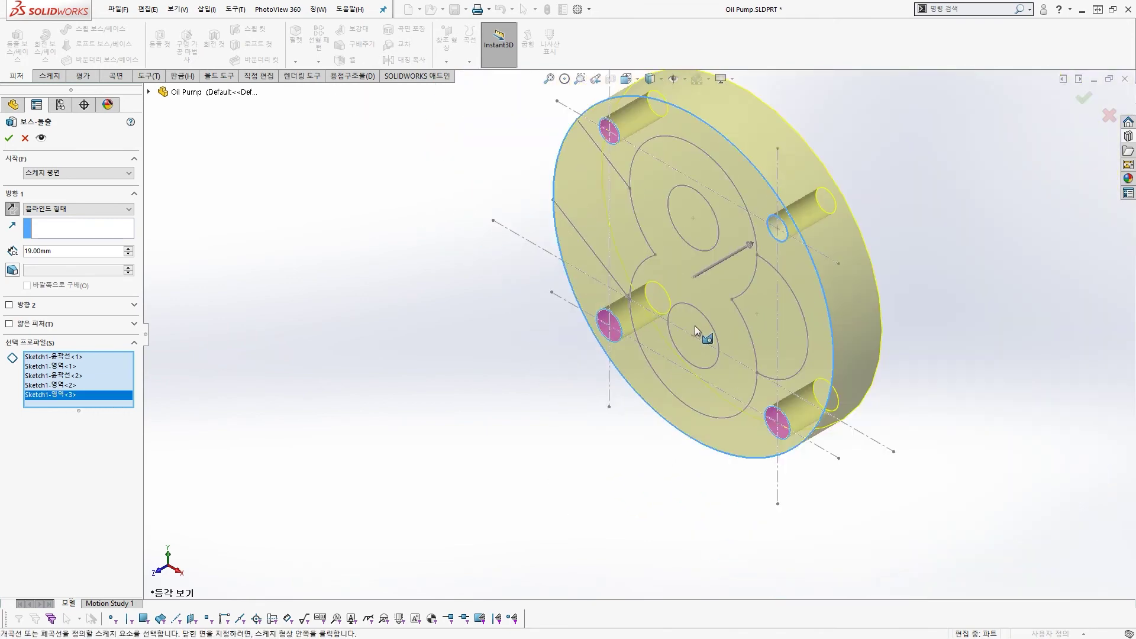
left_click(695, 325)
left_click(701, 236)
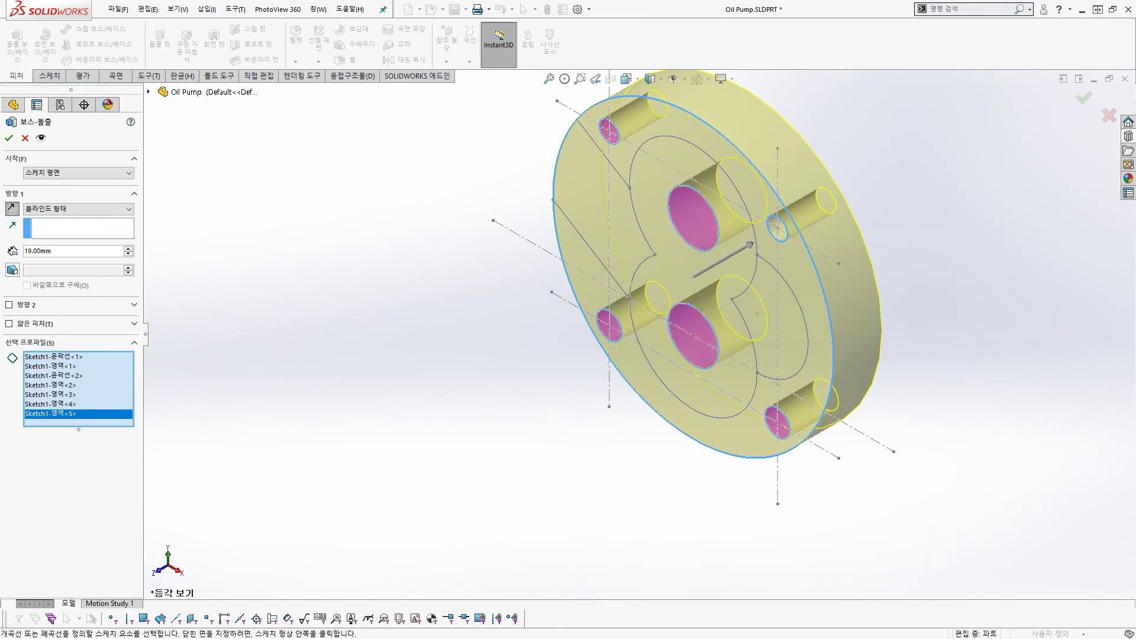
Set the pump body's blind depth to 32 mm and finish the boss extrusion.
left_click(81, 251)
key("ctrl+a")
type("32")
key("Return")
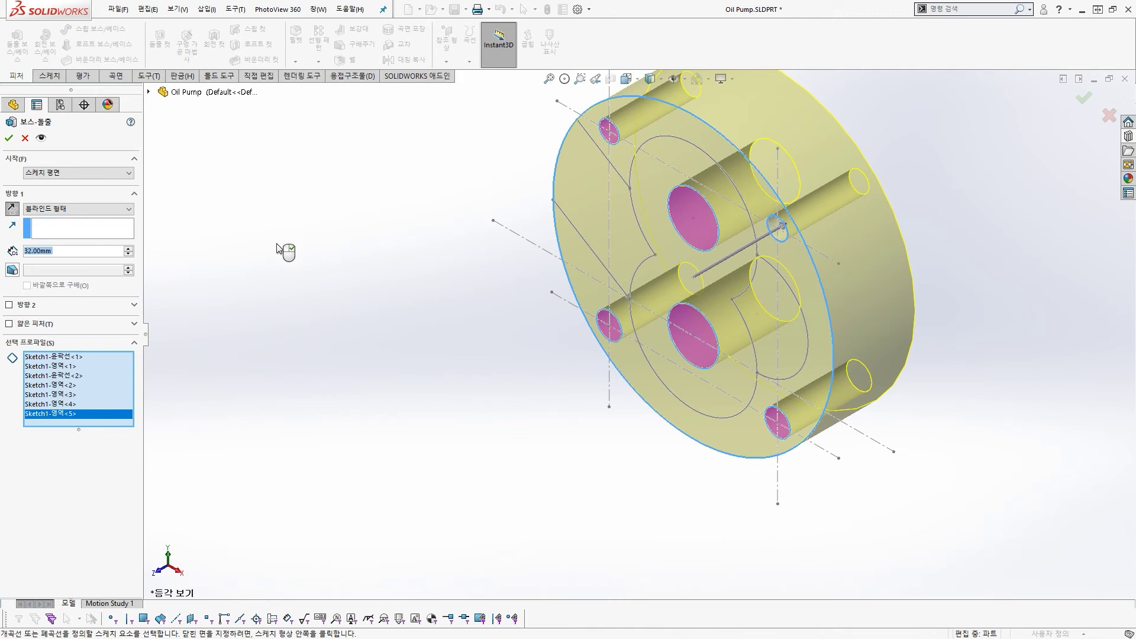
right_click(278, 249)
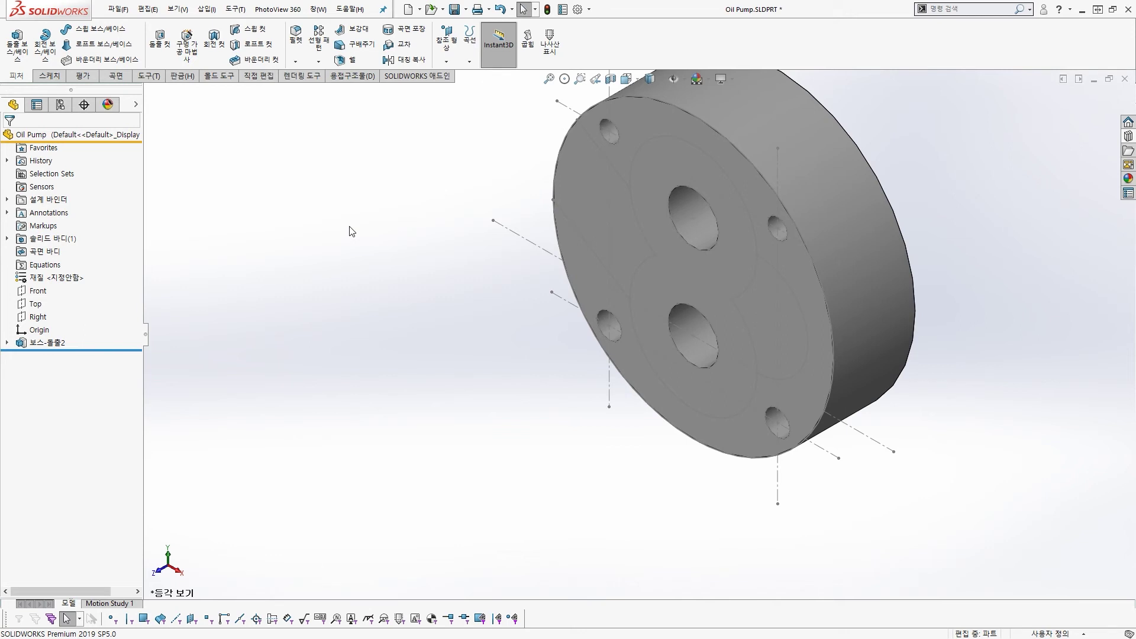
Start an extruded cut from Sketch1 and remove the upper slanted line from its selected contours.
scroll(349, 227, "up", 1)
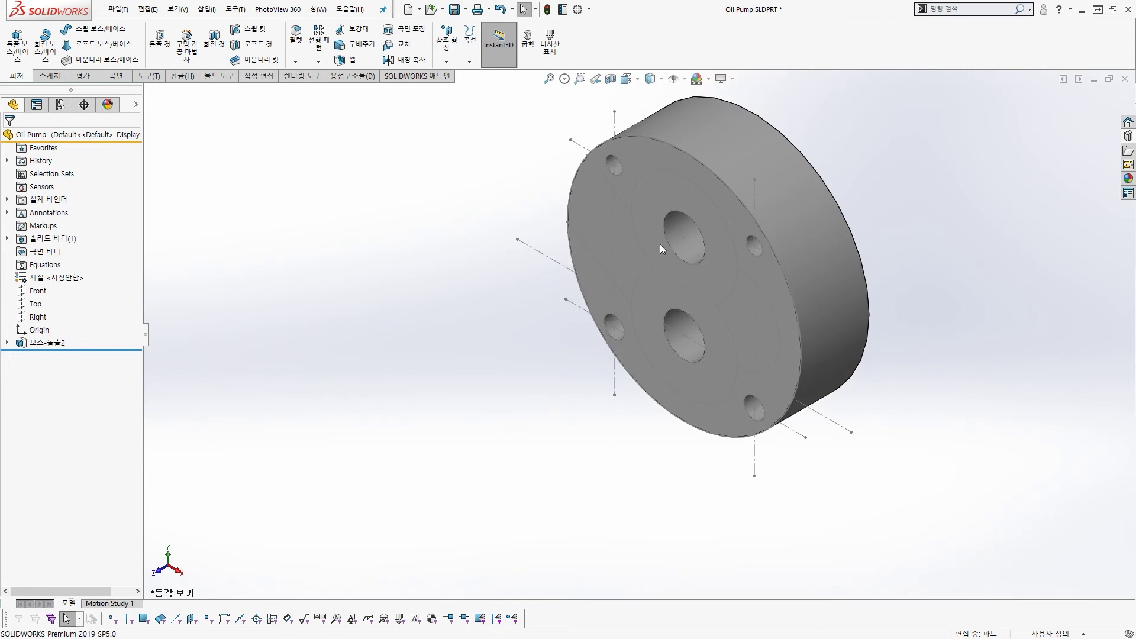
scroll(686, 252, "up", 2)
scroll(750, 265, "down", 1)
scroll(728, 281, "down", 1)
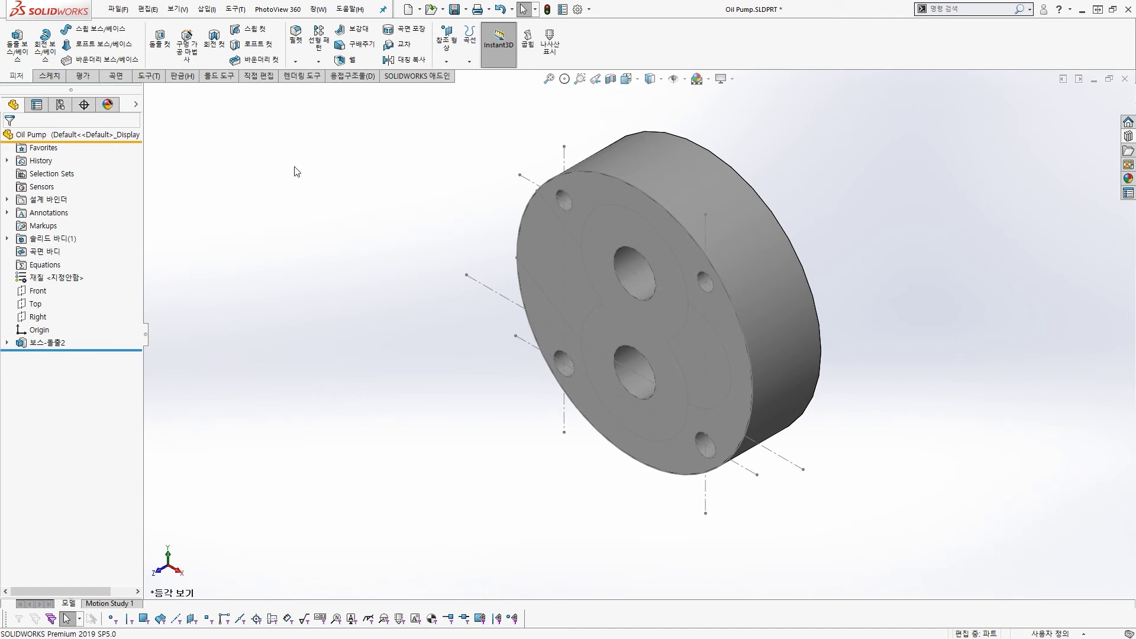
left_click(160, 59)
scroll(559, 250, "down", 3)
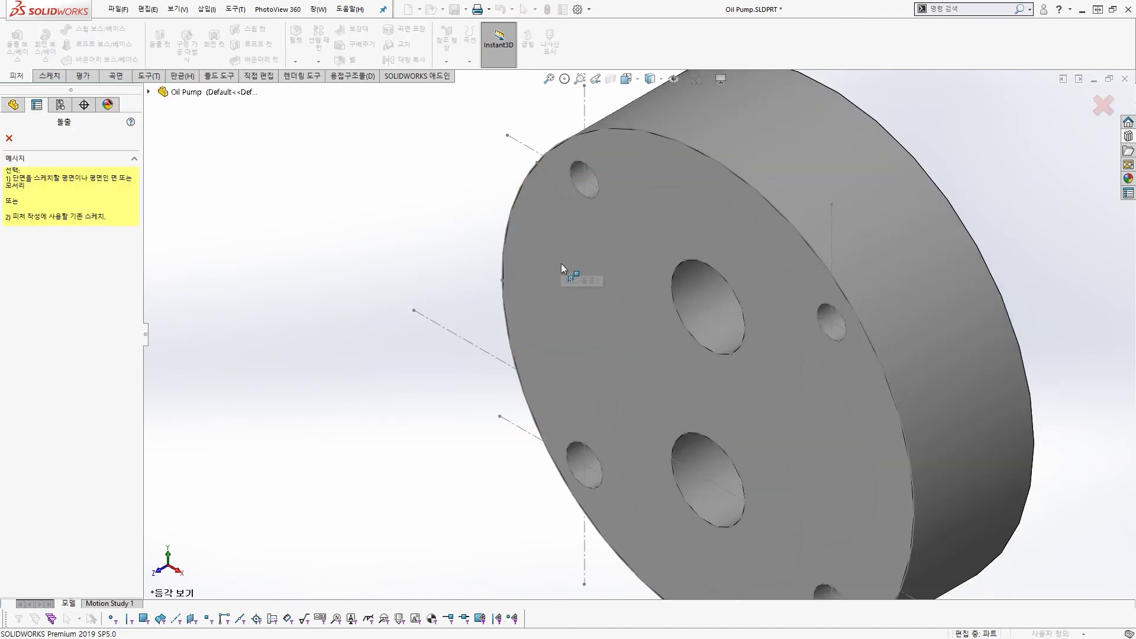
left_click(577, 215)
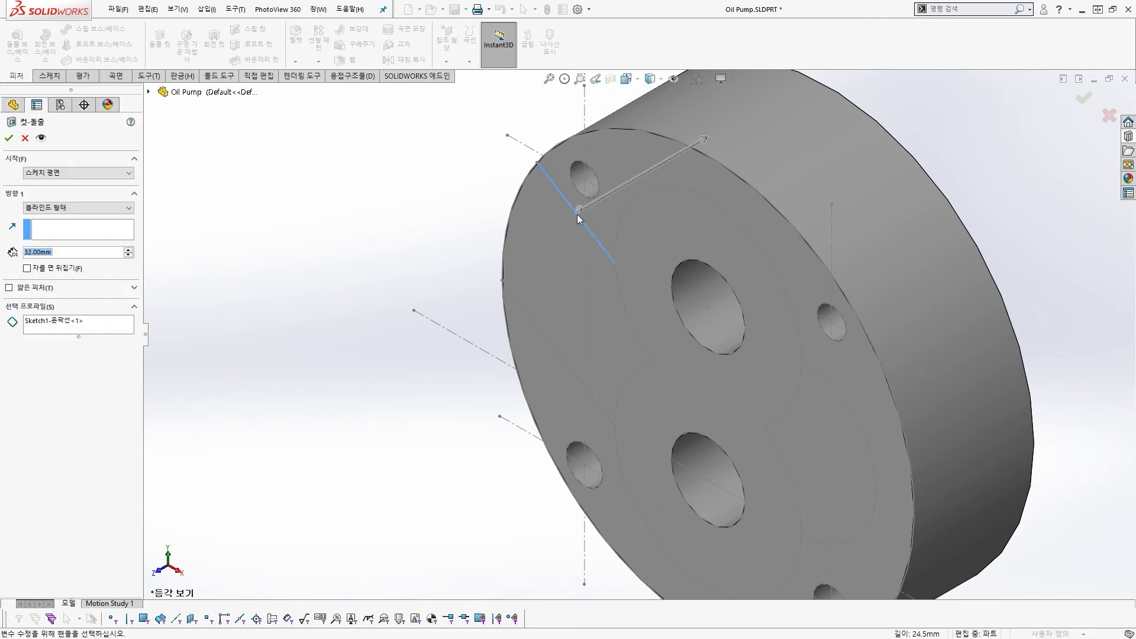
left_click(51, 322)
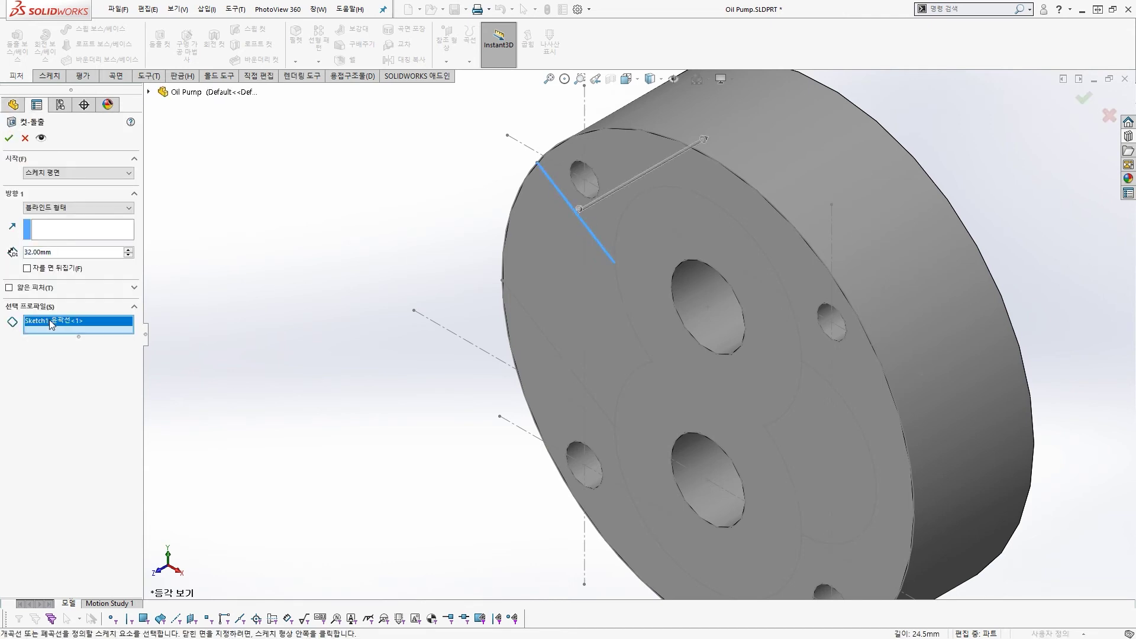
key("Delete")
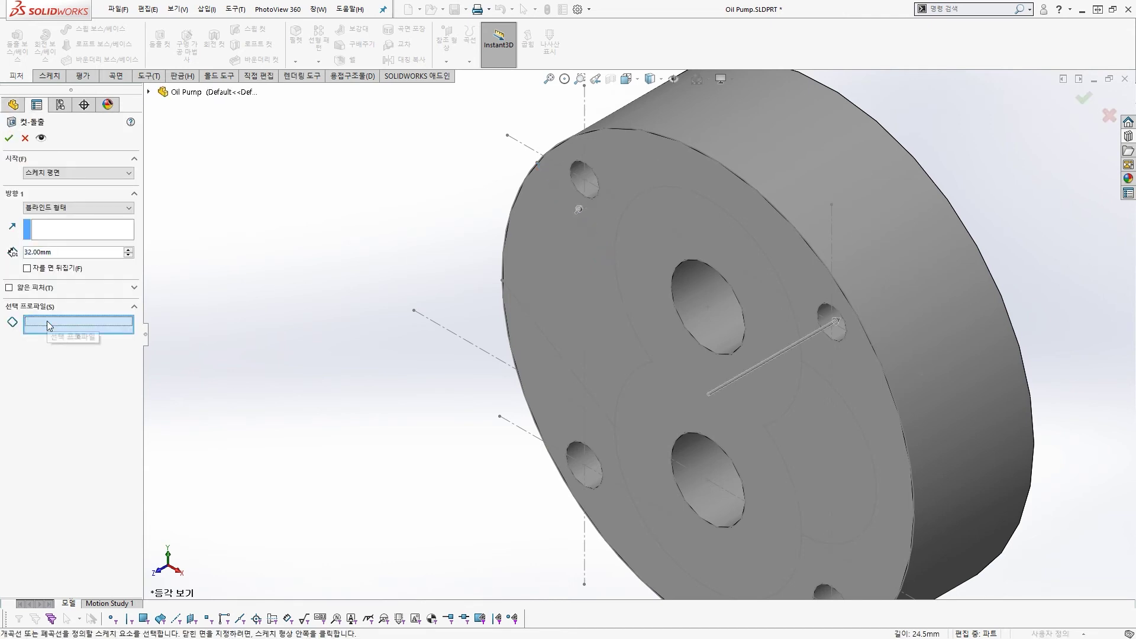
Add the slanted side-channel region and the rounded pocket region on the opposite side to the cut's selected contours.
left_click(541, 299)
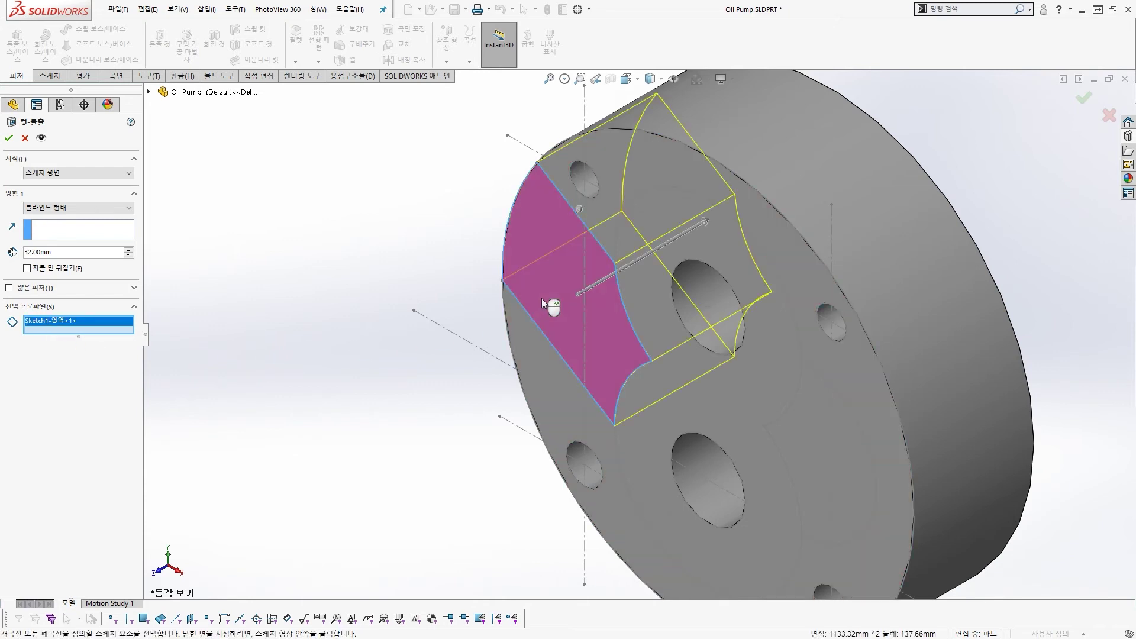
left_click(850, 445)
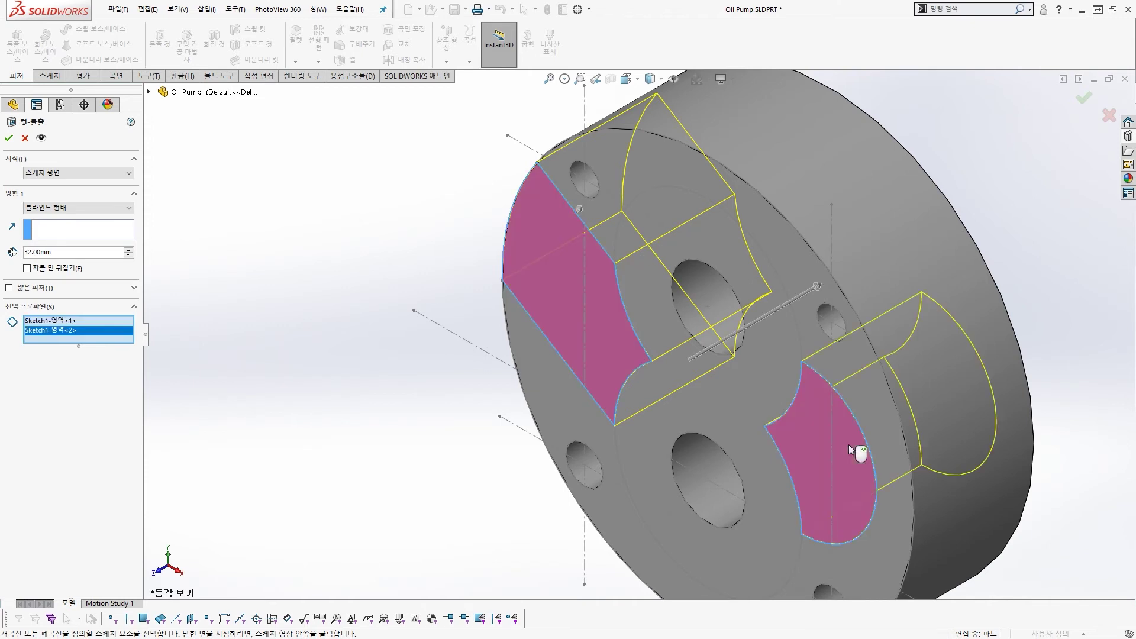
scroll(846, 443, "up", 3)
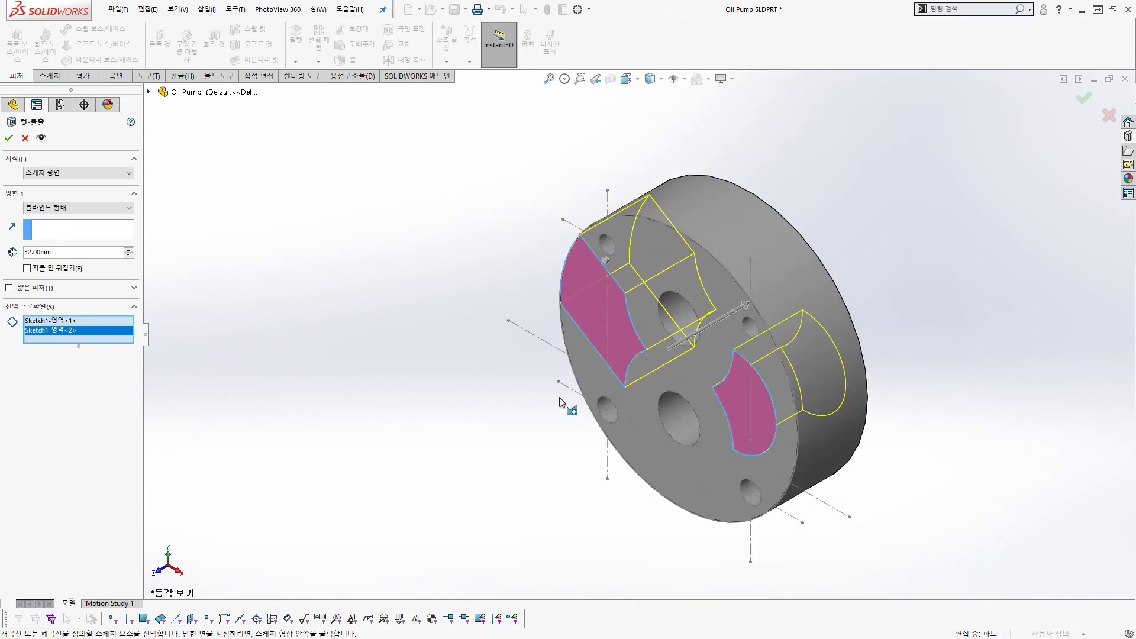
Set the blind depth of the two-region cut to 19 mm and finish the extruded cut.
double_click(90, 254)
type("19")
left_click(363, 248)
left_click(93, 258)
key("BackSpace")
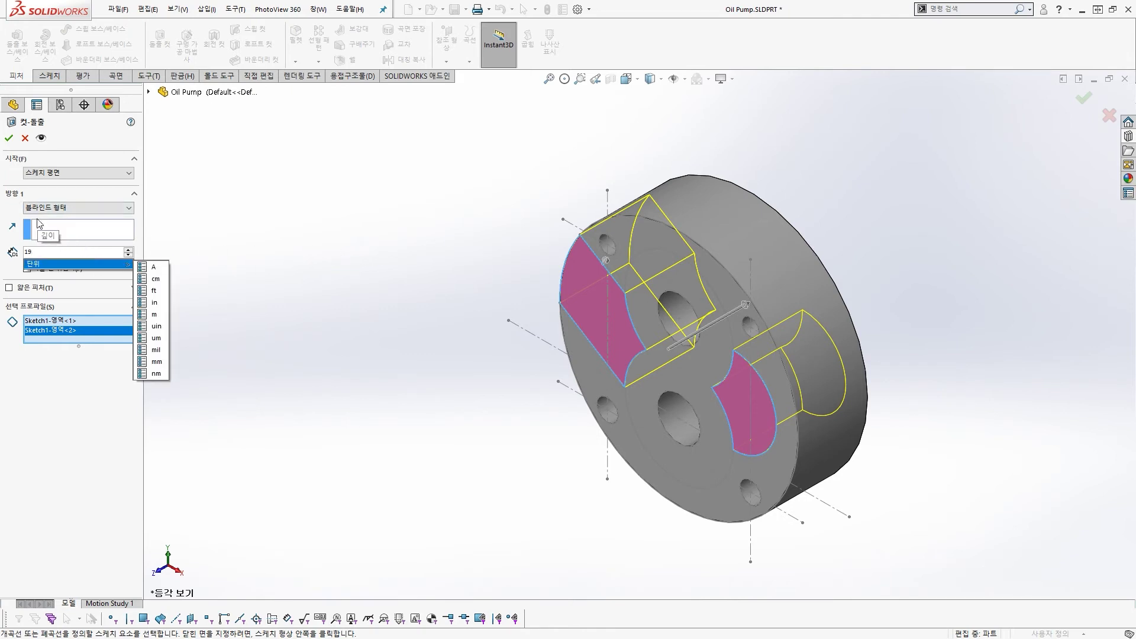
key("Return")
key("Return")
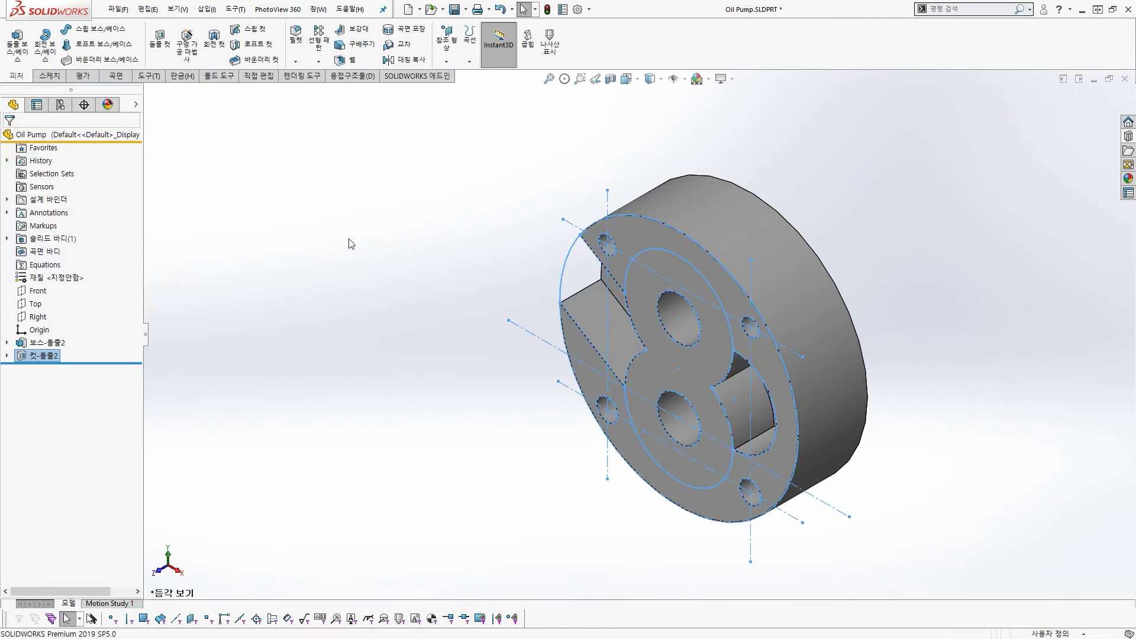
left_click(345, 235)
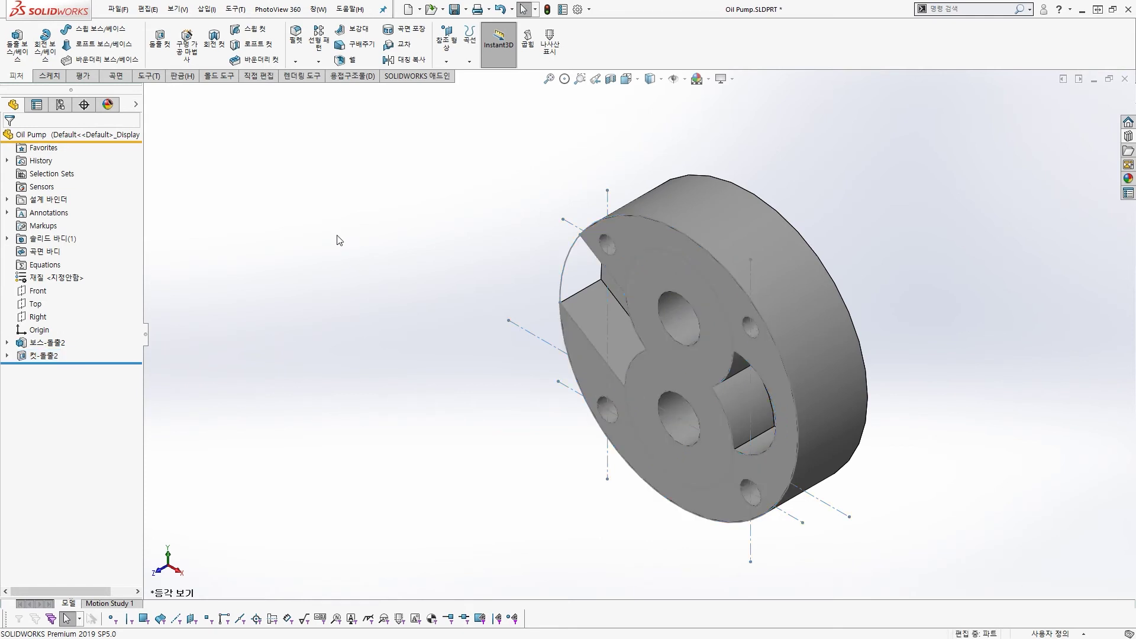
Start another extruded cut using the figure-eight chamber outline of the pump sketch as its contour.
left_click(161, 41)
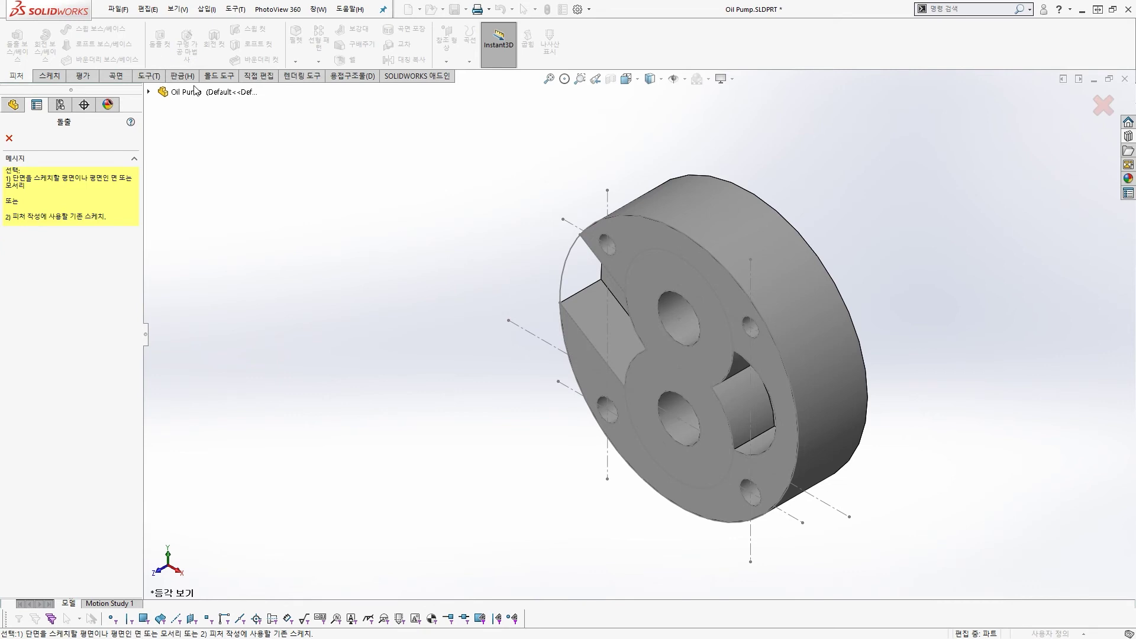
scroll(594, 383, "down", 3)
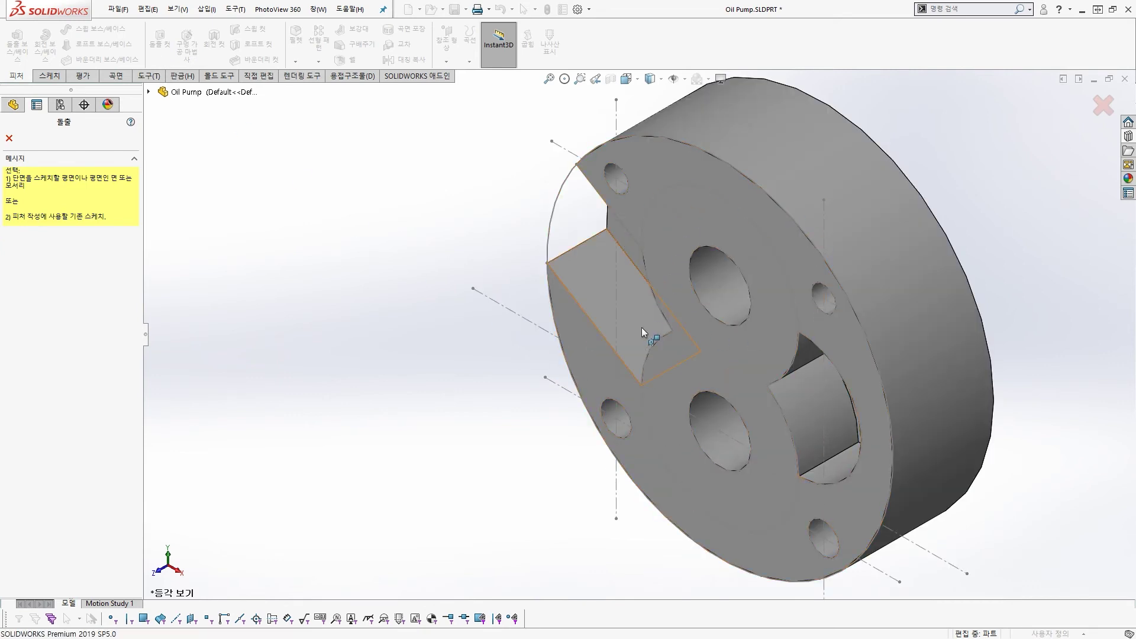
left_click(655, 300)
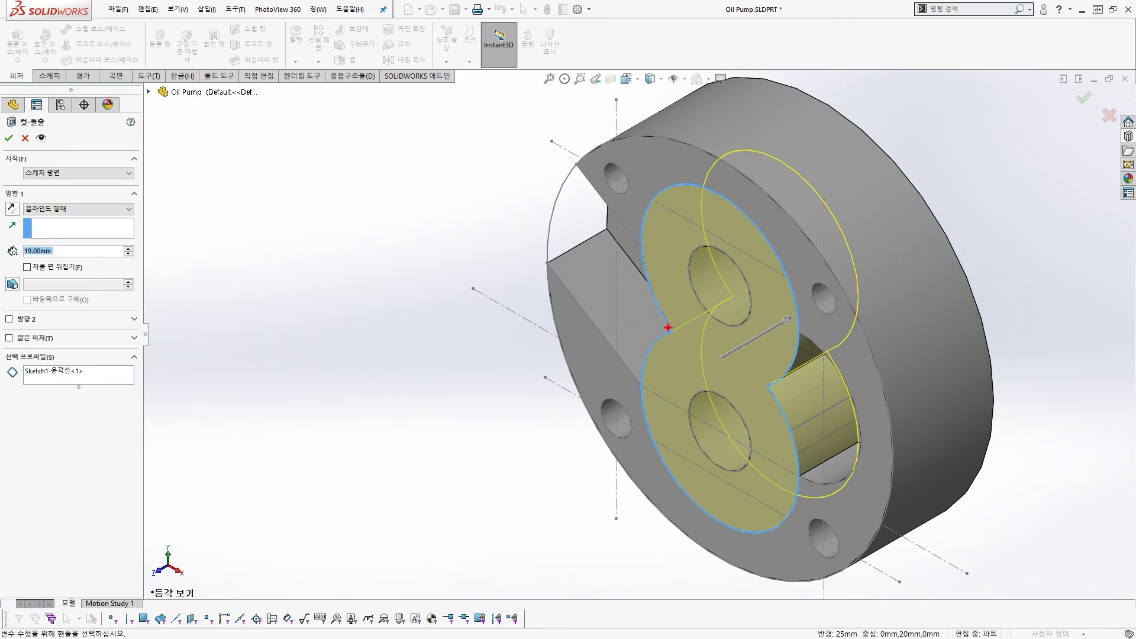
mouse_move(668, 327)
left_mouse_down()
mouse_move(645, 213)
mouse_move(831, 284)
mouse_move(814, 421)
mouse_move(620, 422)
mouse_move(703, 325)
left_mouse_up()
key("Escape")
Set the figure-eight chamber cut's blind depth to 22 mm and finish the cut.
double_click(72, 250)
type("22")
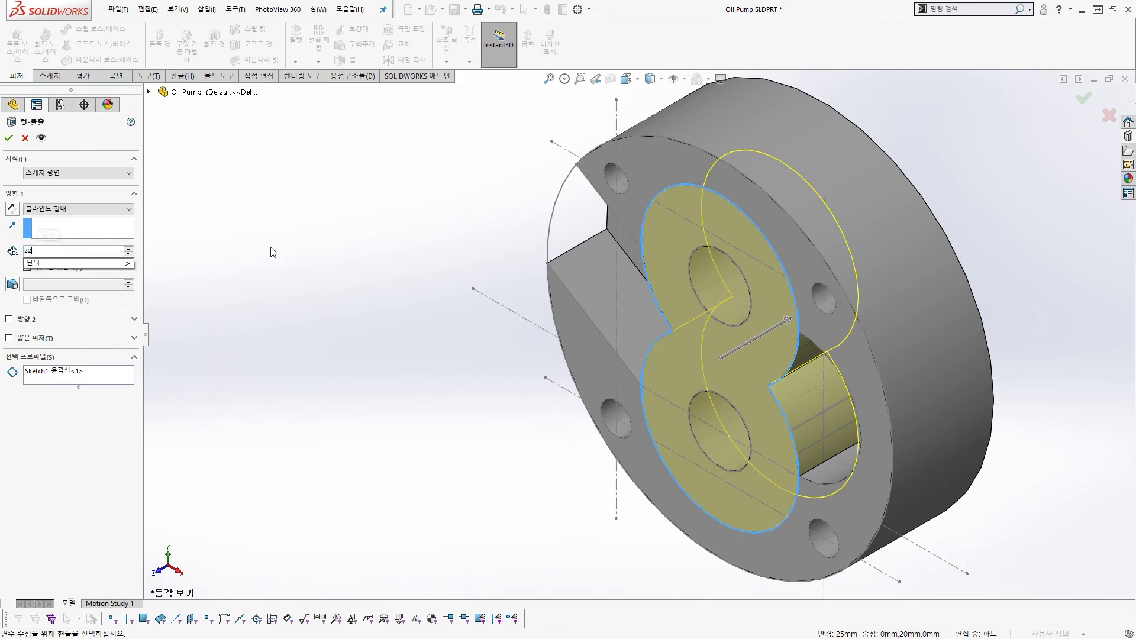
key("Return")
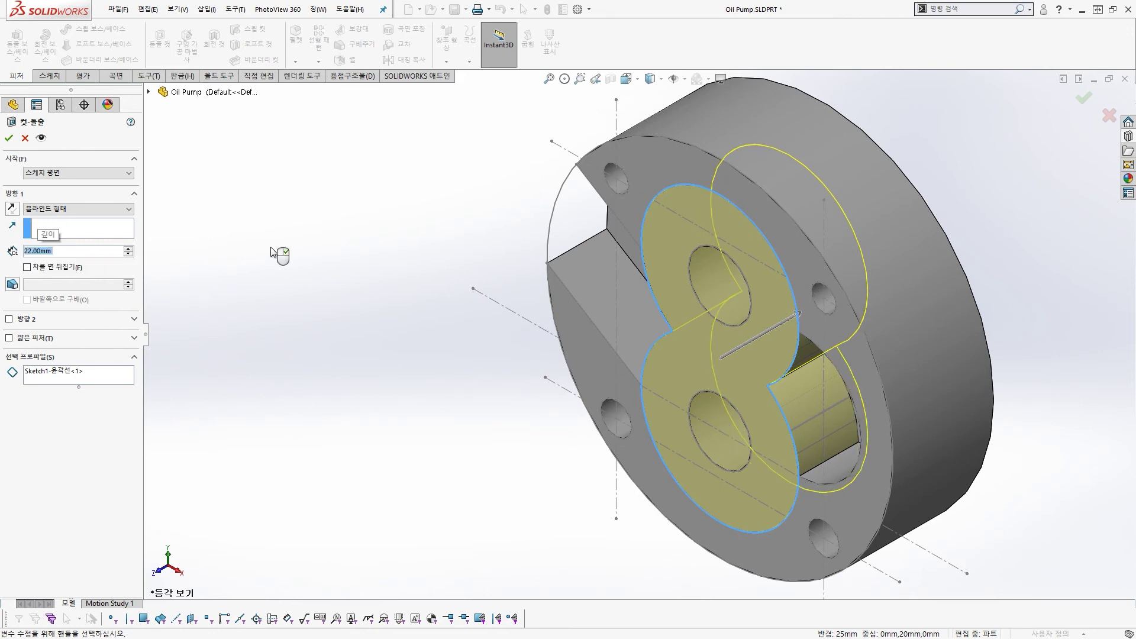
left_click(9, 138)
left_click(407, 238)
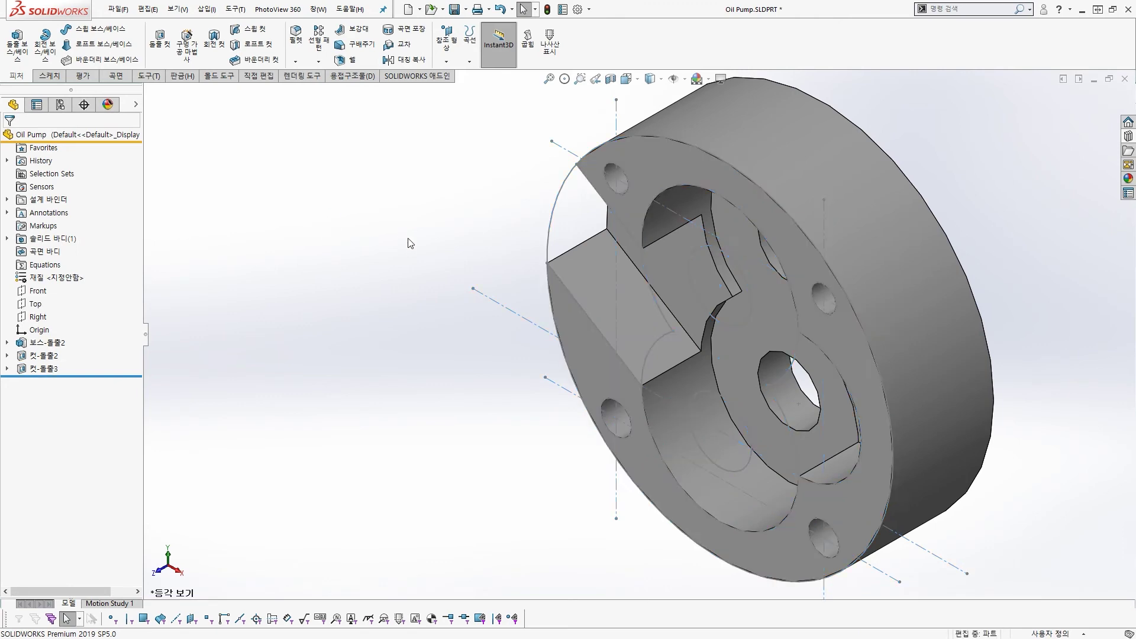
Examine the pump body's figure-eight chamber, side recesses, bolt holes and shaft holes from several angles.
scroll(702, 311, "up", 3)
middle_click_drag(704, 312, 748, 290)
scroll(557, 330, "down", 3)
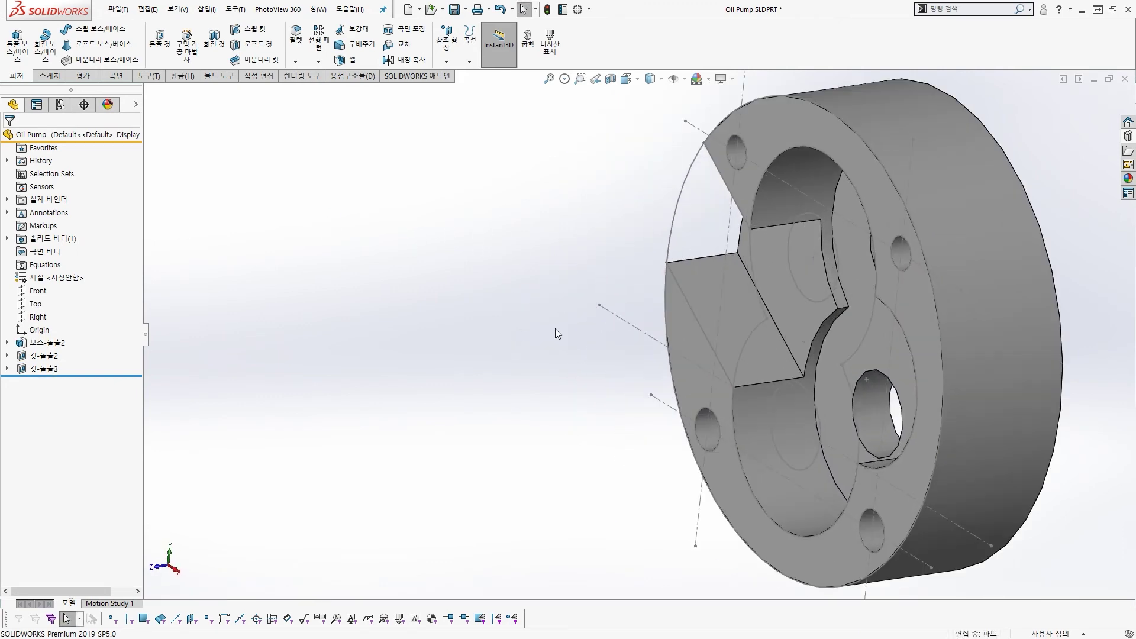
scroll(119, 357, "up", 3)
left_click(57, 344)
key("Escape")
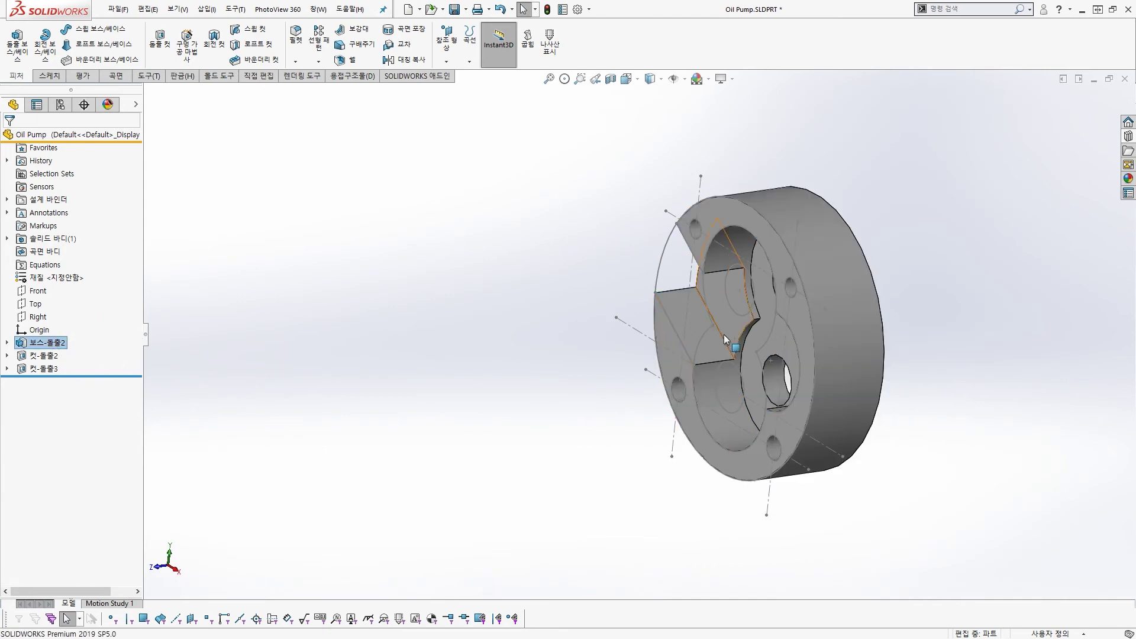
scroll(734, 335, "down", 2)
middle_click_drag(816, 329, 874, 282)
key("ctrl+1")
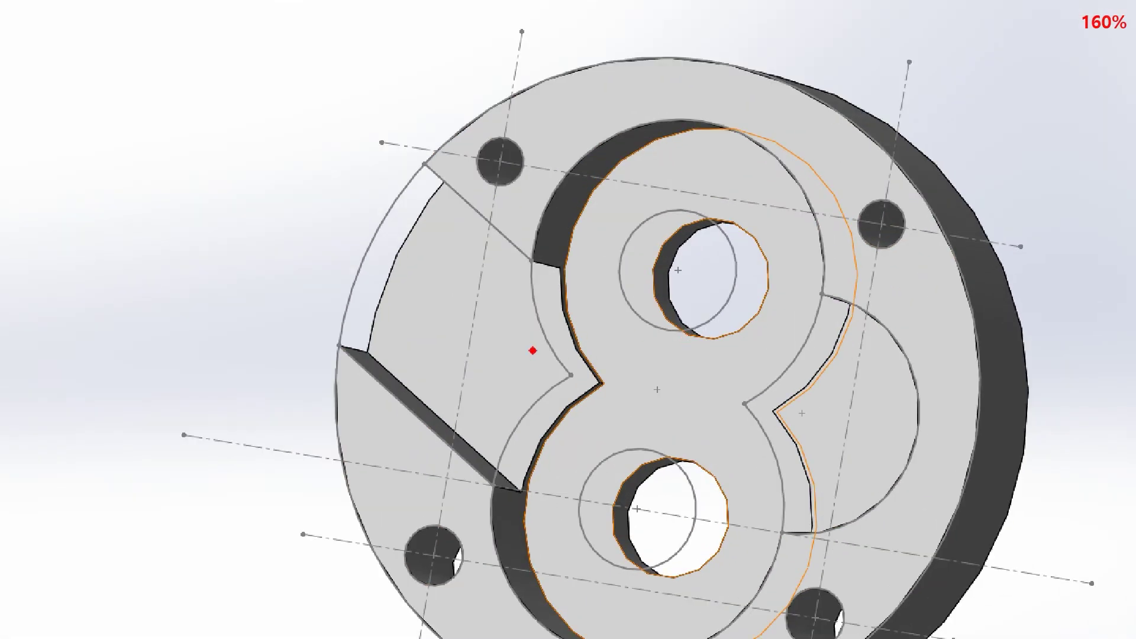
left_click_drag(391, 340, 442, 340)
left_click_drag(631, 351, 699, 355)
key("Escape")
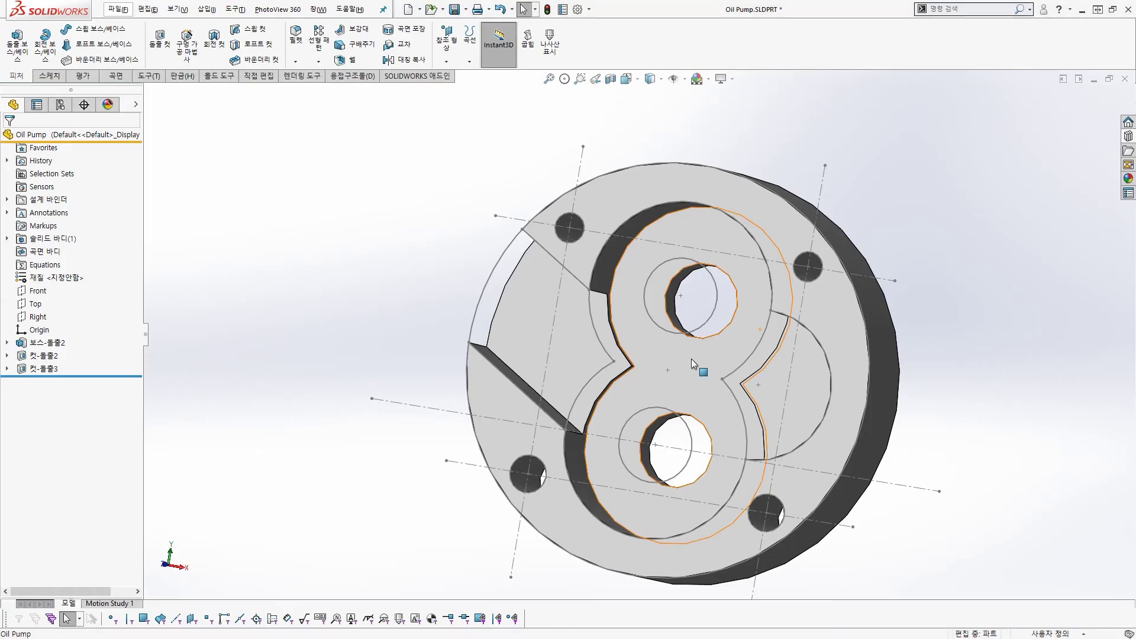
scroll(691, 359, "up", 3)
middle_click_drag(691, 358, 651, 366)
scroll(651, 367, "down", 2)
left_click_drag(664, 290, 706, 286)
left_click_drag(713, 283, 760, 291)
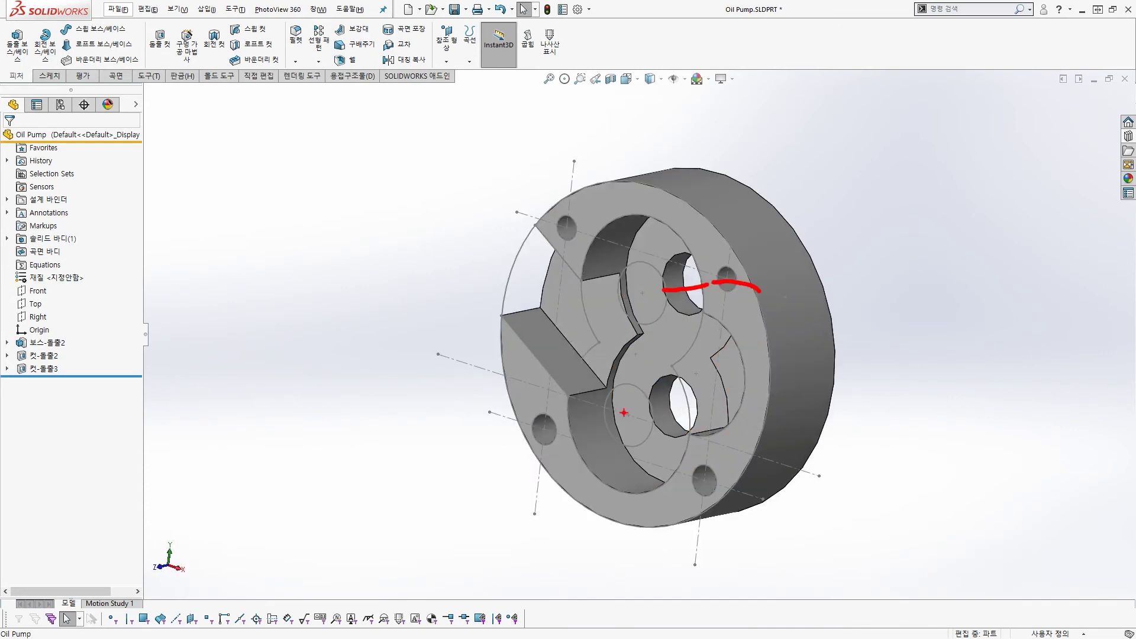
left_click_drag(540, 433, 579, 431)
left_click_drag(733, 463, 767, 444)
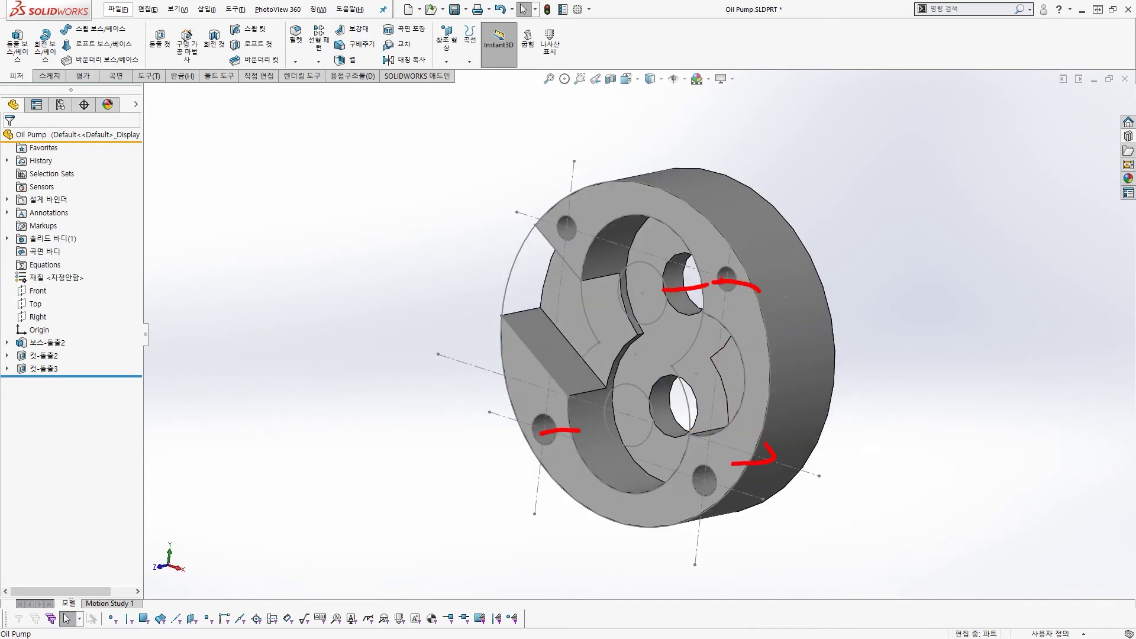
scroll(722, 279, "up", 5)
mouse_move(991, 127)
left_mouse_down()
mouse_move(953, 122)
mouse_move(803, 301)
left_mouse_up()
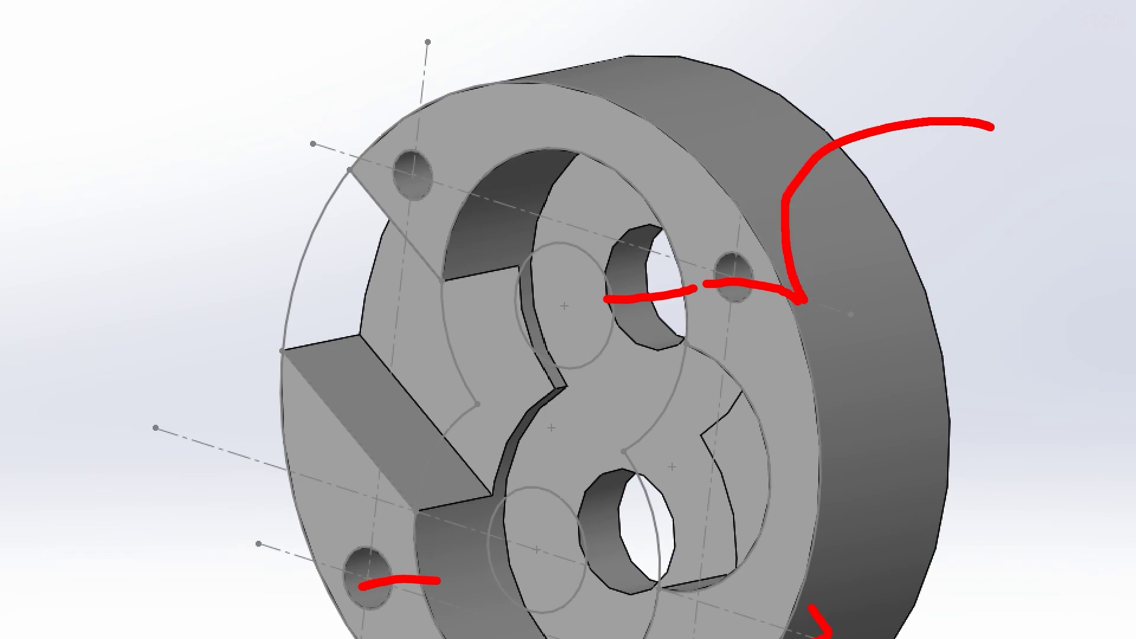
scroll(672, 307, "down", 3)
key("Escape")
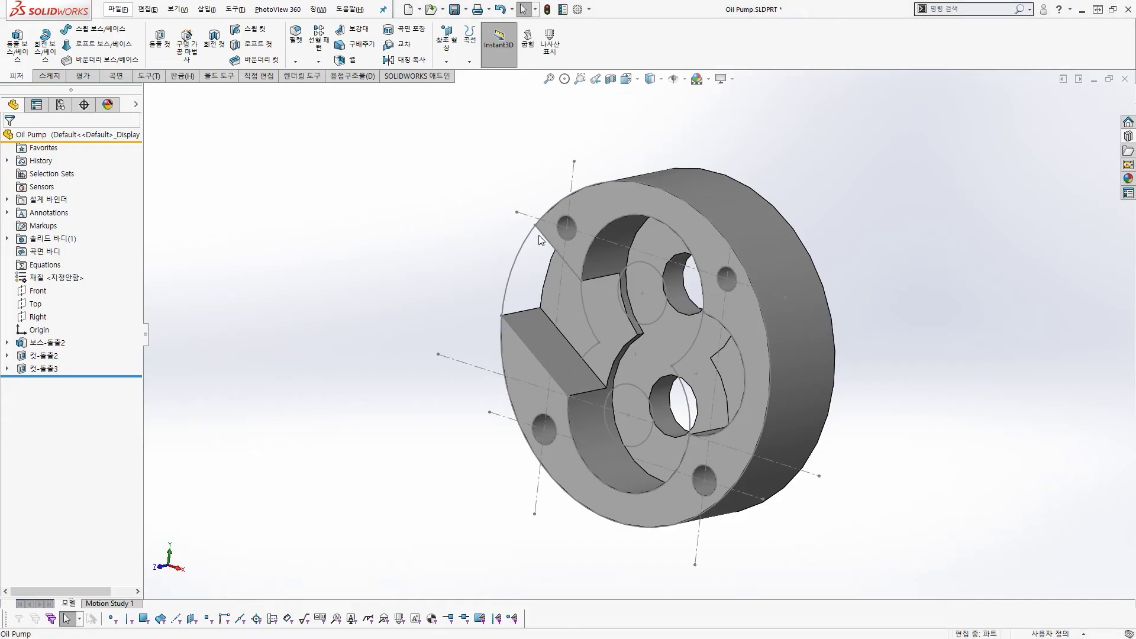
scroll(653, 329, "down", 3)
middle_click_drag(649, 312, 674, 330)
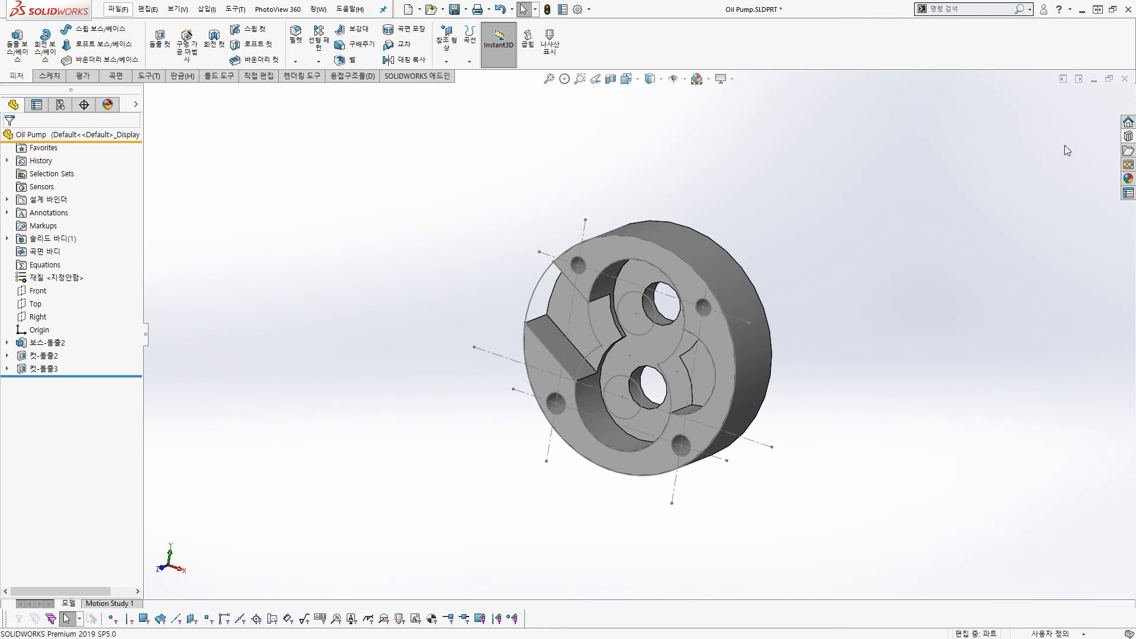
Close the Oil Pump part without saving and open Idler Arm from the Lesson09 Exercises folder.
left_click(1125, 79)
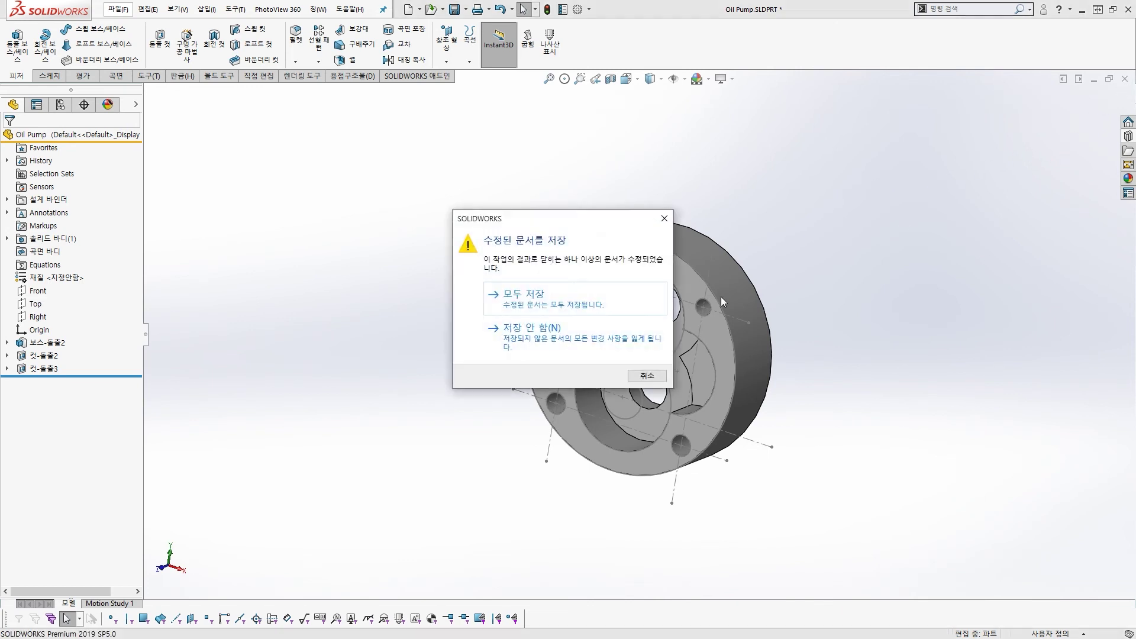
left_click(532, 329)
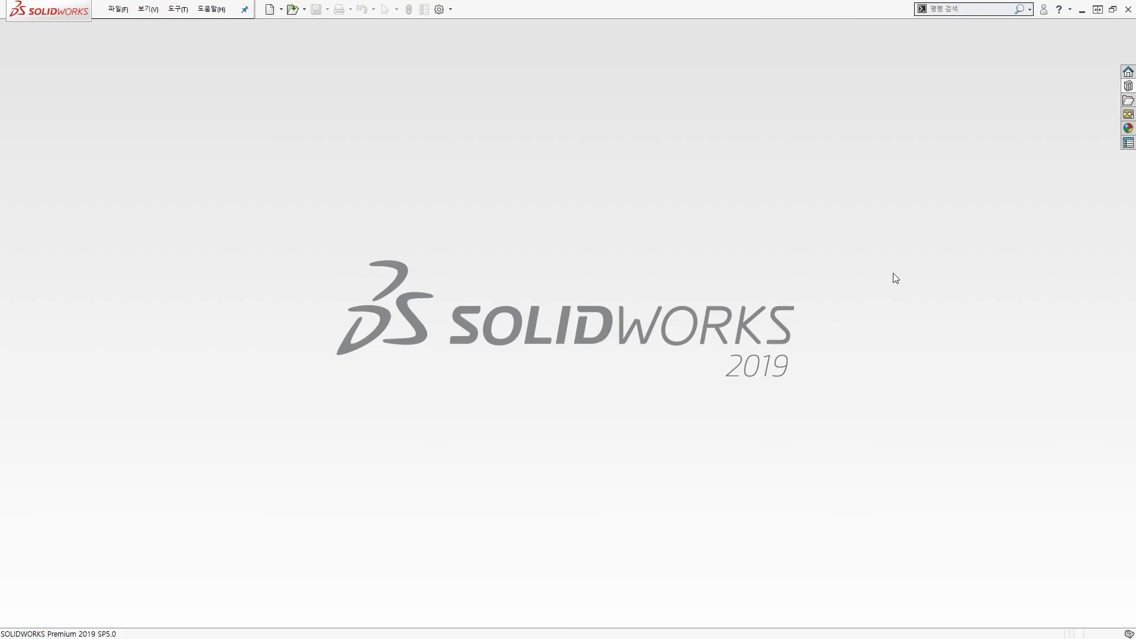
left_click(1127, 99)
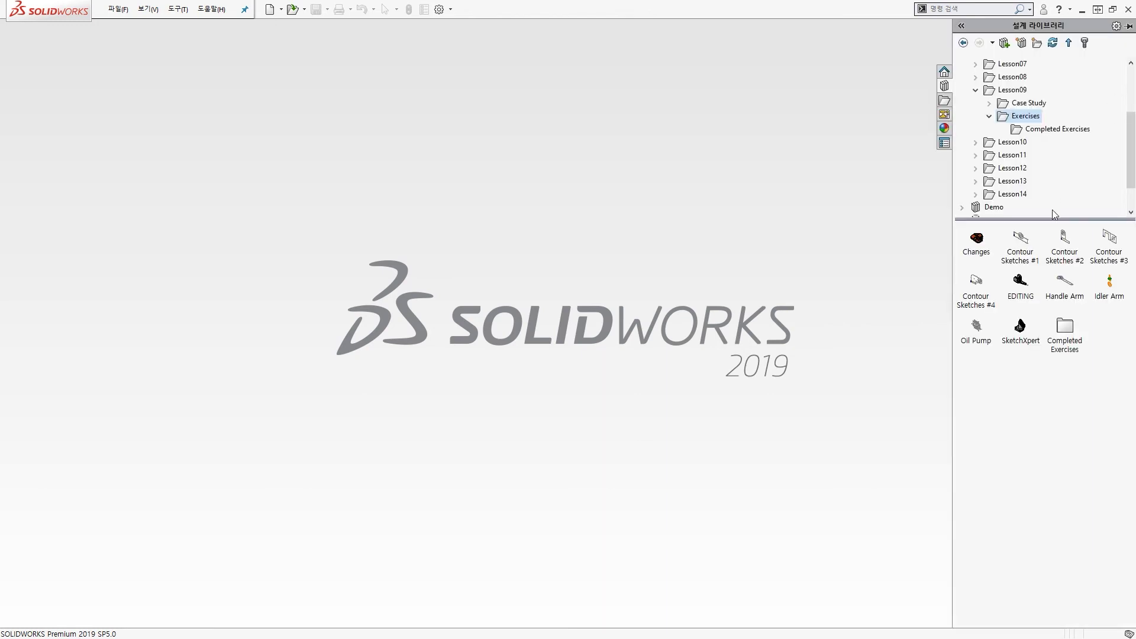
left_click(1108, 293)
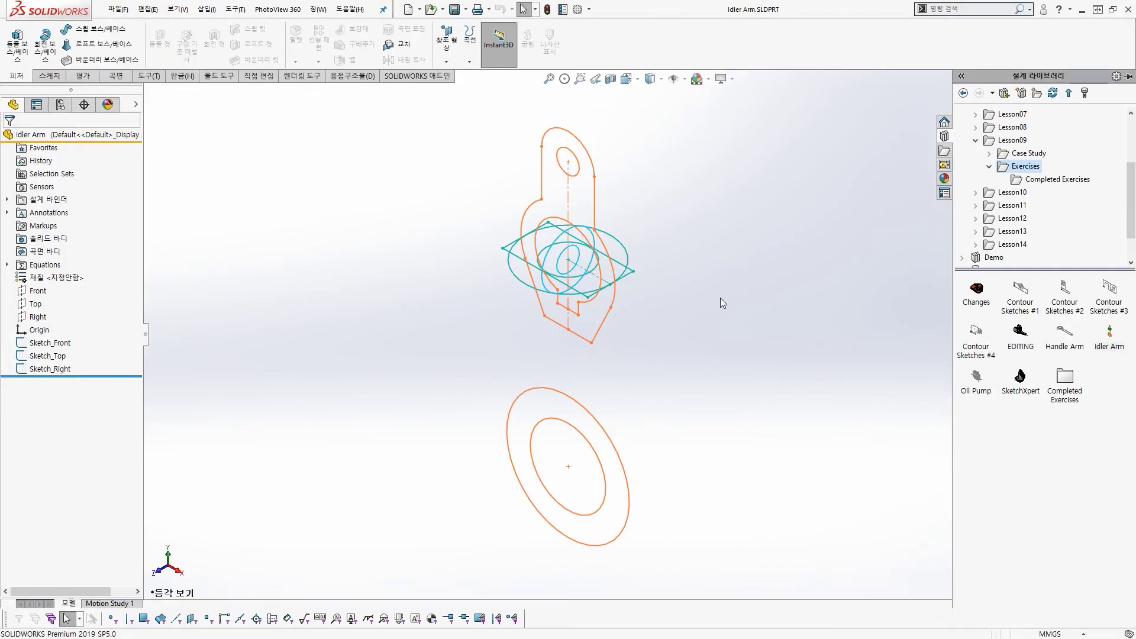
left_click(726, 305)
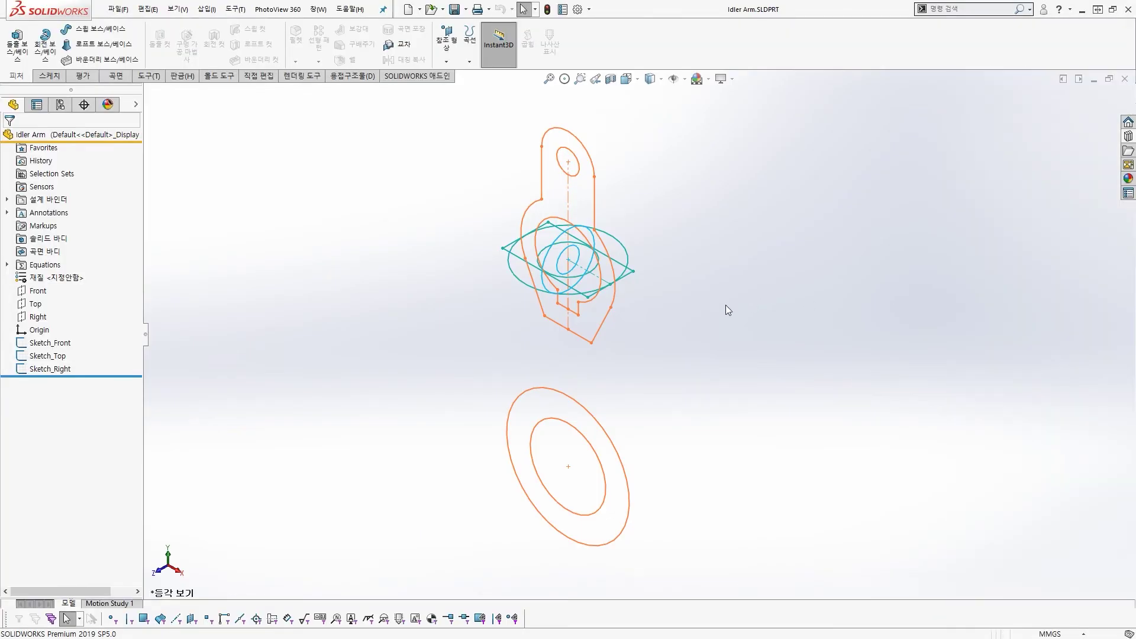
Check the sketch colour settings of Sketch_Front and leave them without applying a change.
middle_click_drag(725, 305, 631, 318)
scroll(621, 326, "up", 1)
scroll(630, 318, "down", 2)
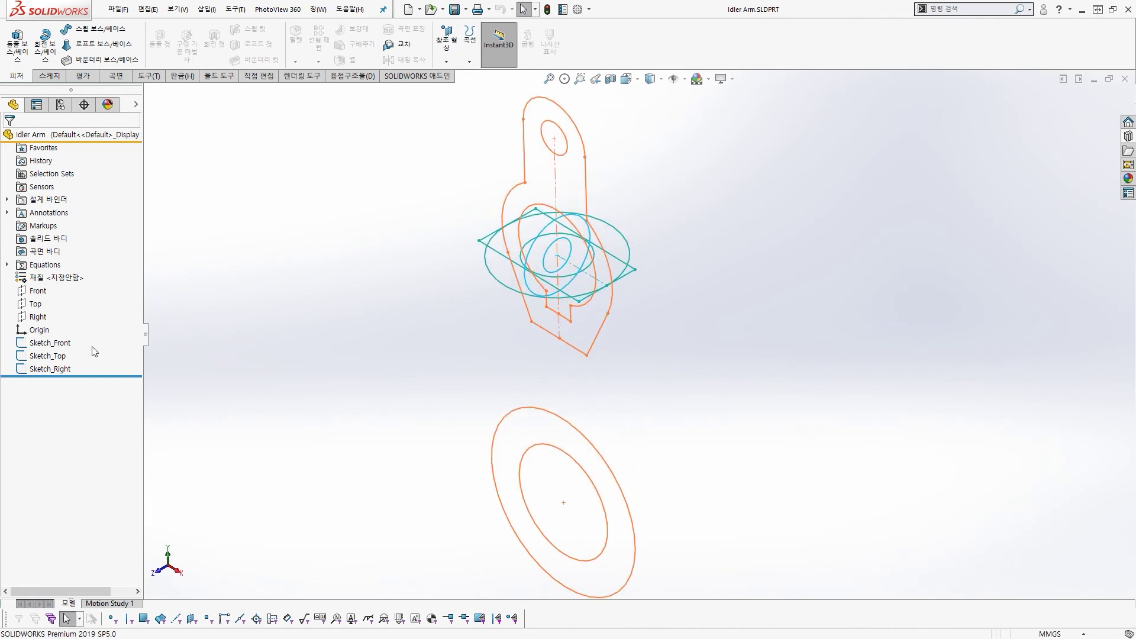
right_click(51, 344)
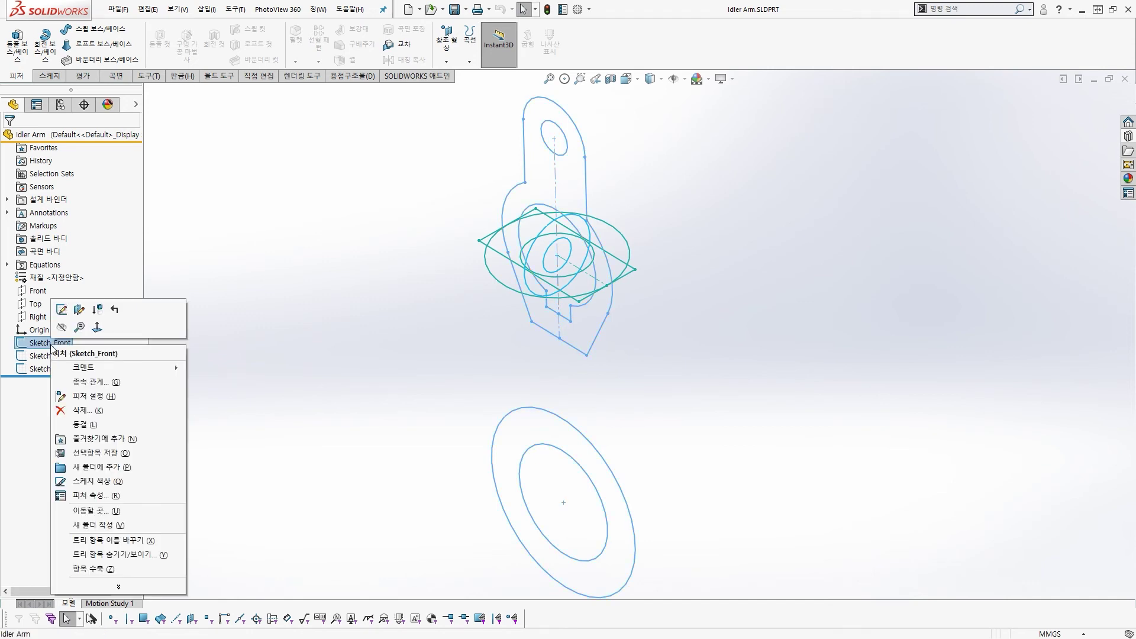
left_click(138, 483)
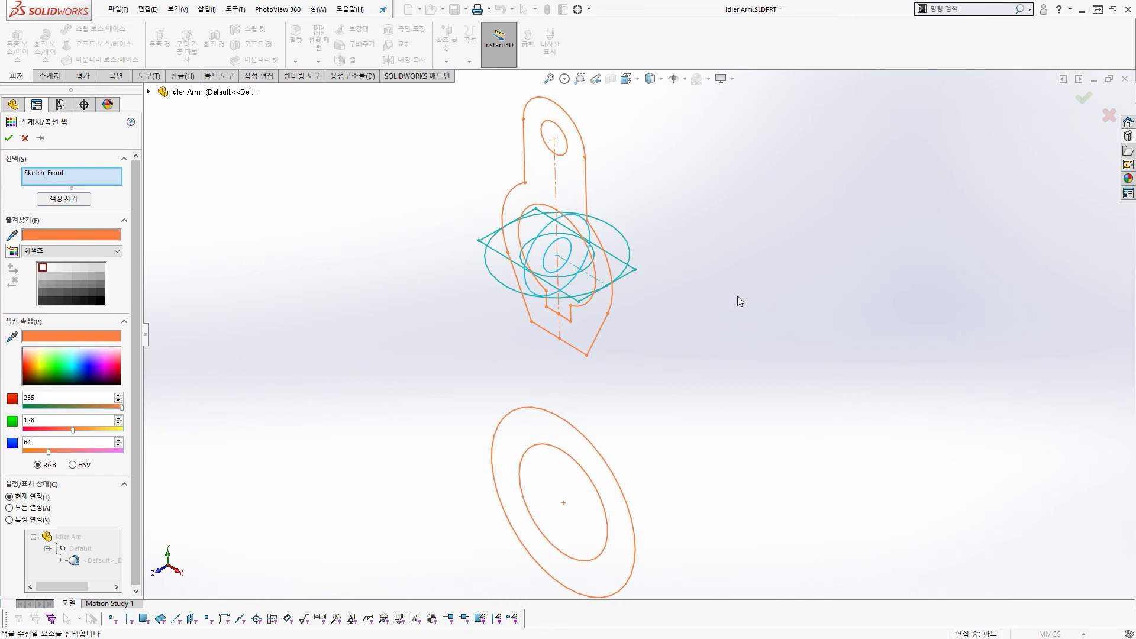
left_click(25, 140)
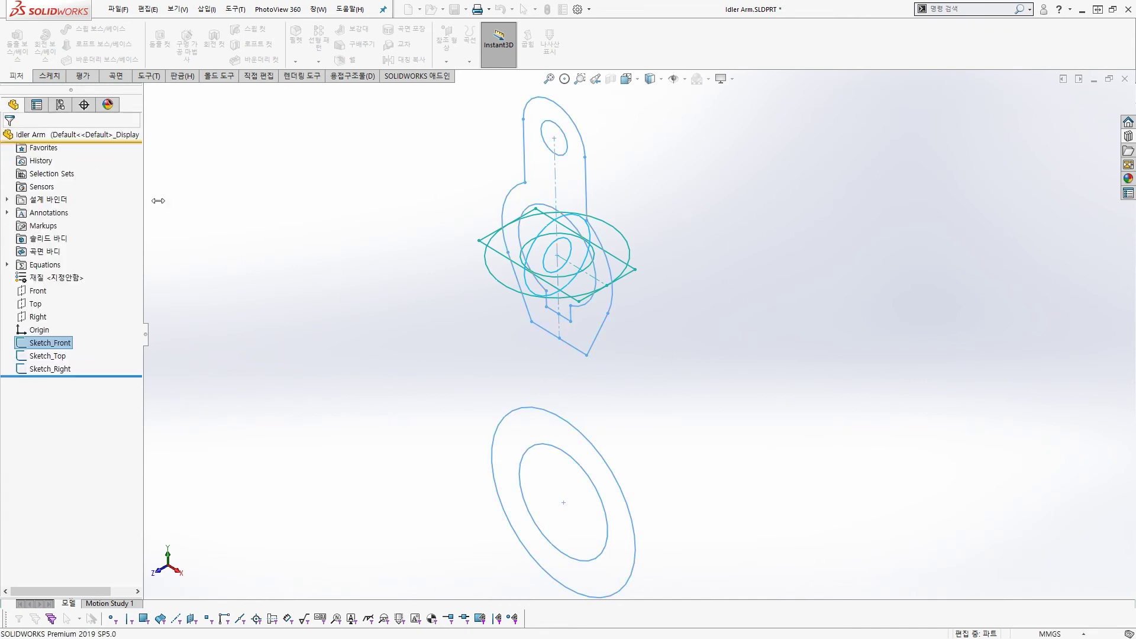
left_click(434, 288)
Start a boss extrusion from the outer arm contour of Sketch_Front.
mouse_move(434, 289)
middle_mouse_down()
mouse_move(503, 268)
mouse_move(509, 278)
mouse_move(561, 246)
mouse_move(584, 202)
middle_mouse_up()
mouse_move(575, 223)
middle_mouse_down()
mouse_move(553, 269)
mouse_move(606, 328)
mouse_move(636, 407)
mouse_move(654, 371)
mouse_move(645, 360)
middle_mouse_up()
scroll(559, 271, "up", 2)
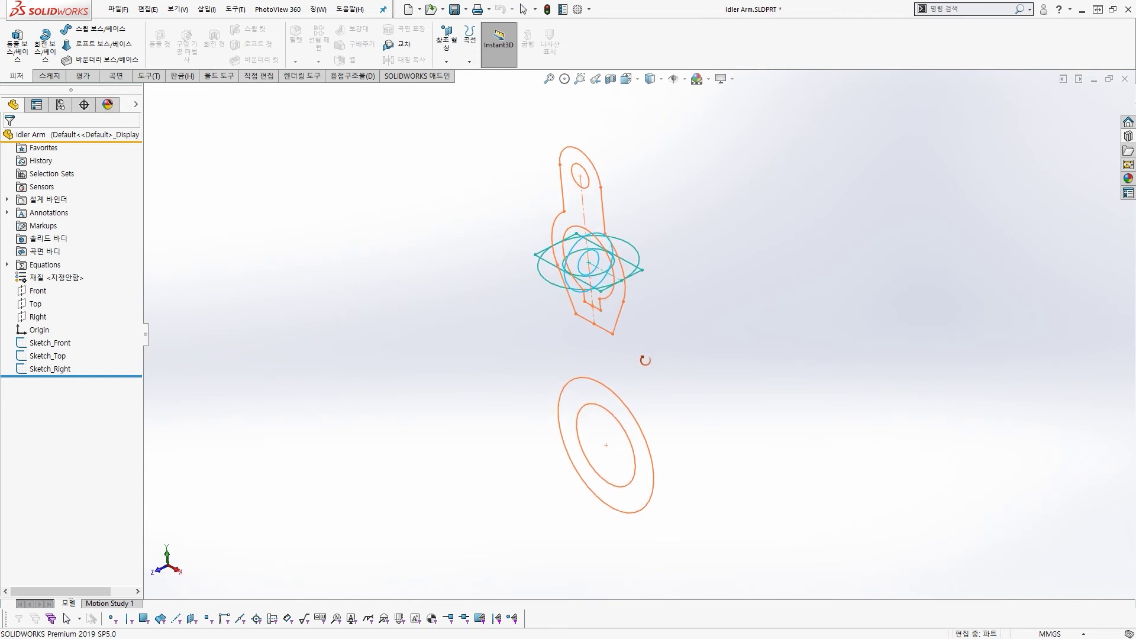
scroll(664, 317, "up", 3)
scroll(665, 316, "down", 1)
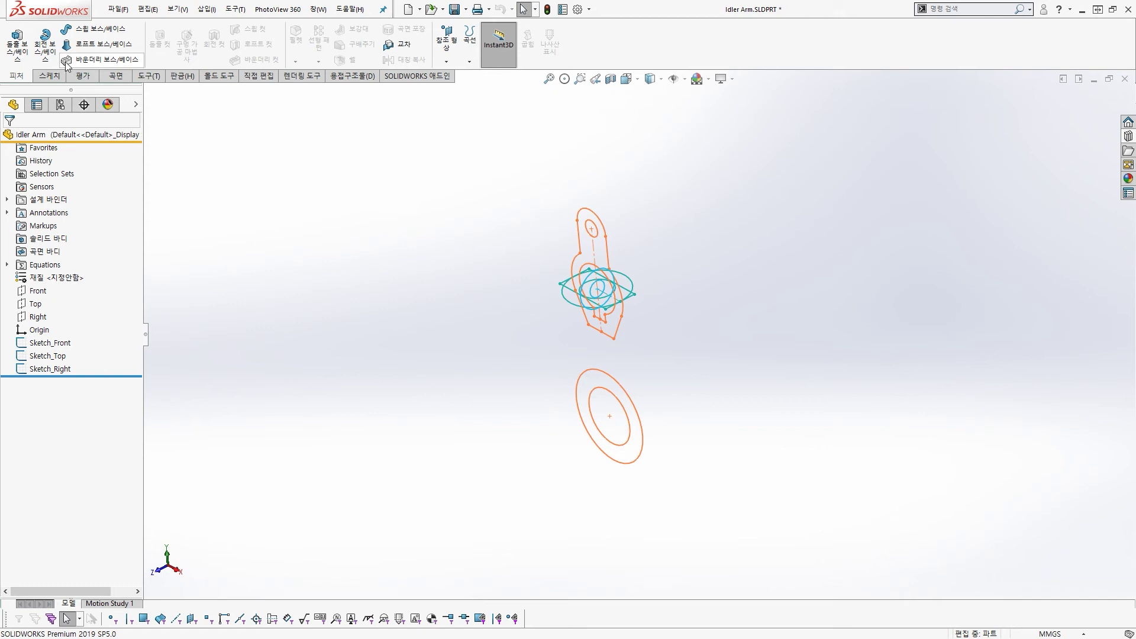
left_click(18, 47)
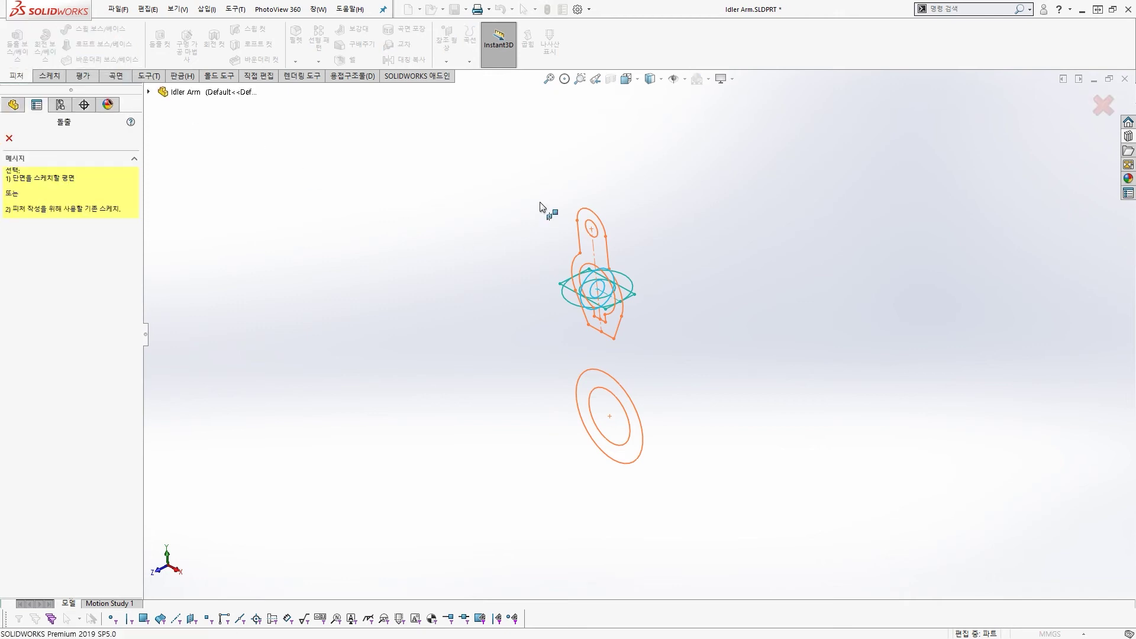
scroll(540, 208, "down", 3)
mouse_move(692, 286)
middle_mouse_down()
mouse_move(677, 289)
mouse_move(684, 283)
middle_mouse_up()
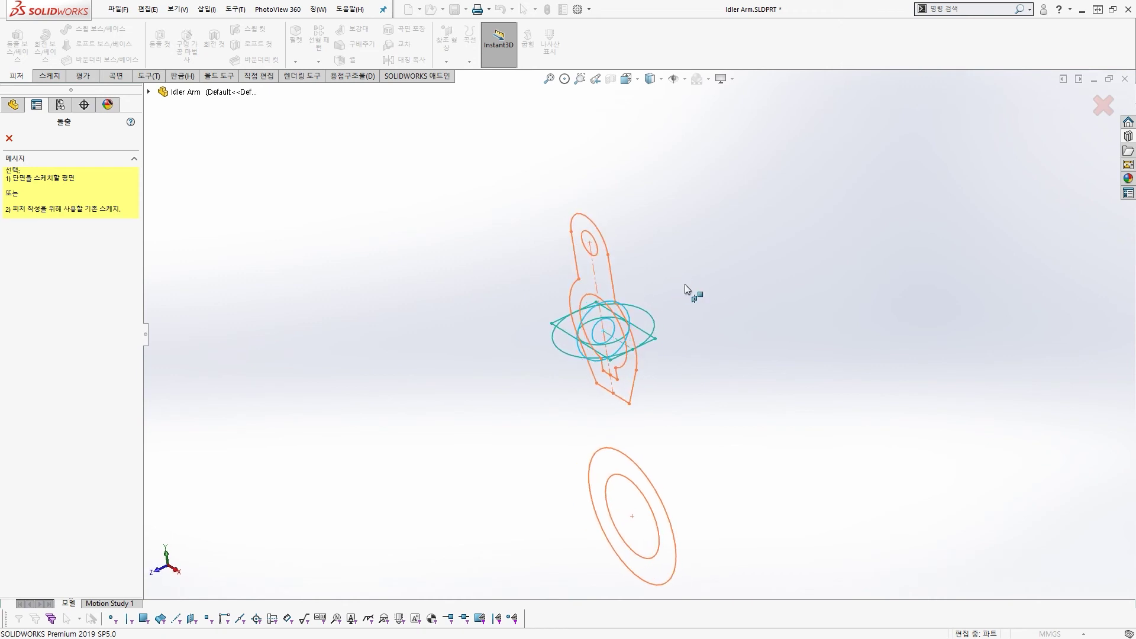
scroll(615, 237, "down", 3)
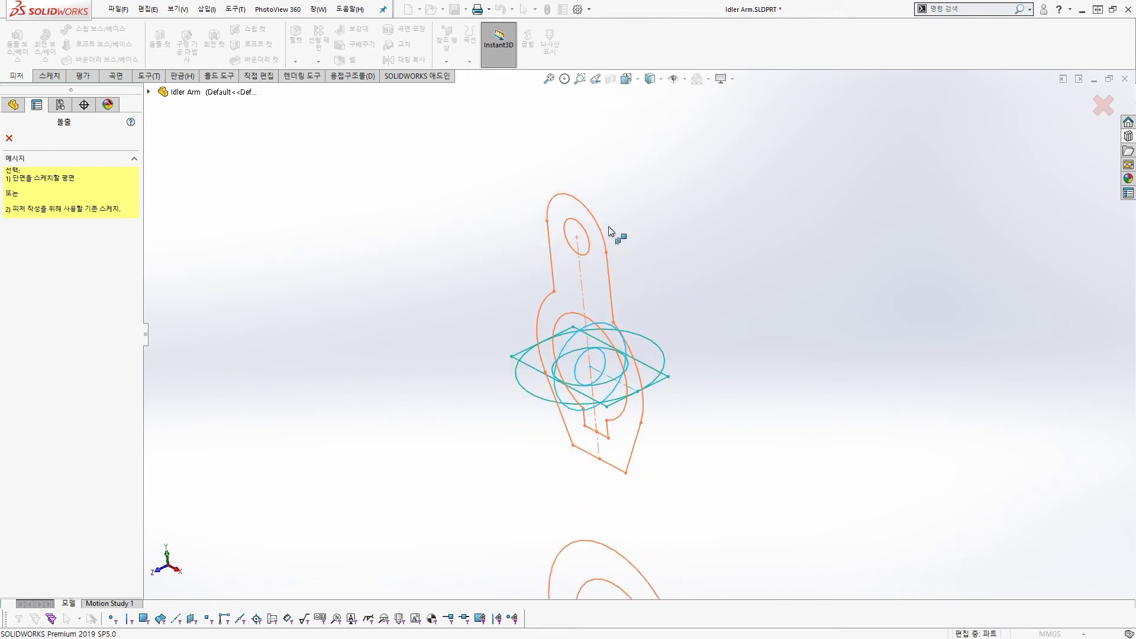
left_click(591, 215)
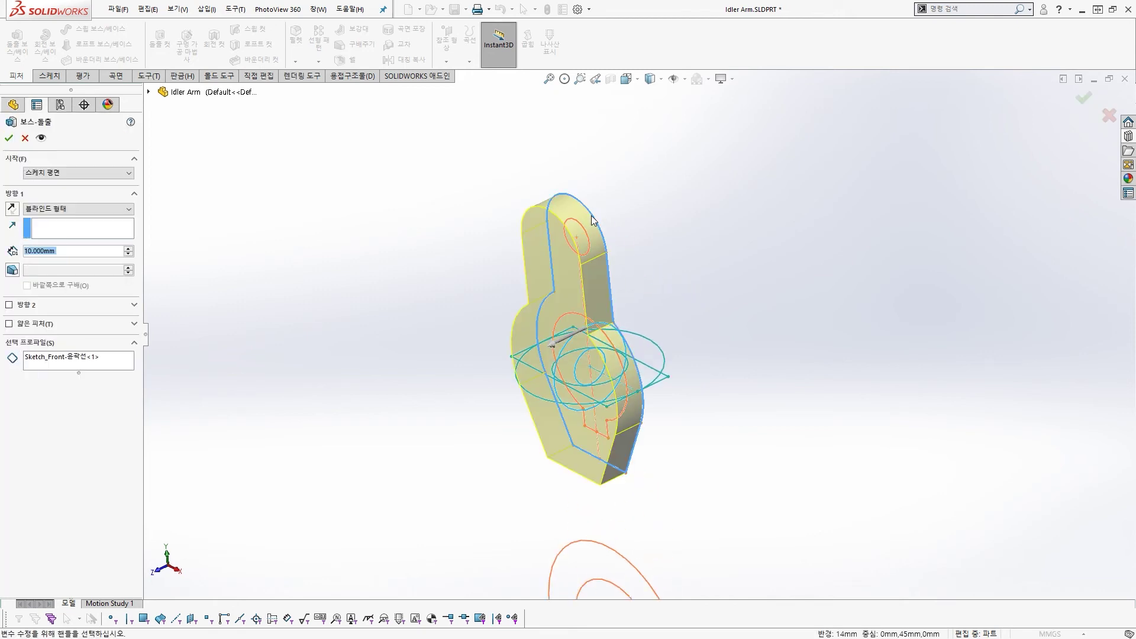
Make the arm extrusion mid-plane with a depth of 55 mm and finish it.
middle_click_drag(614, 405, 570, 375)
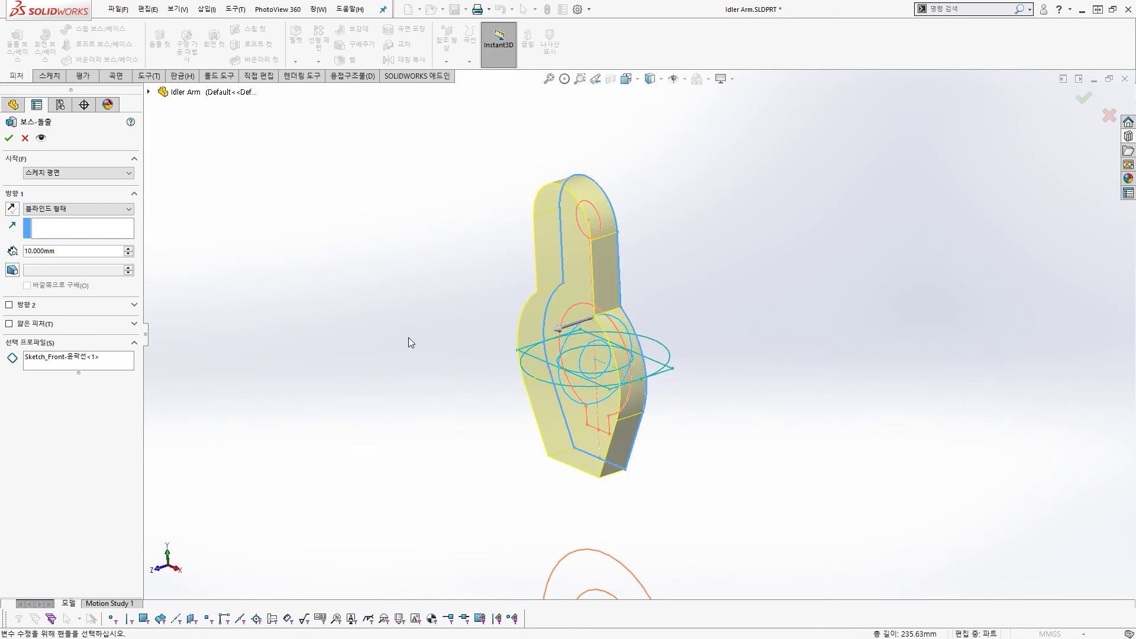
left_click(97, 210)
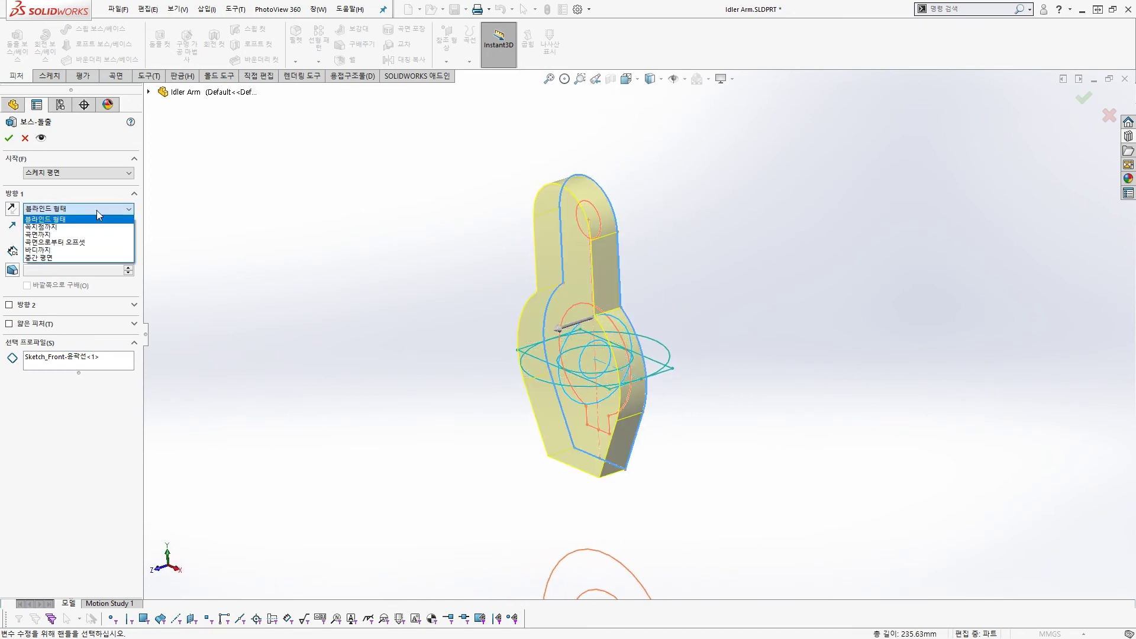
left_click(104, 258)
middle_click_drag(601, 214, 711, 335)
scroll(674, 335, "up", 6)
middle_click_drag(368, 325, 380, 144)
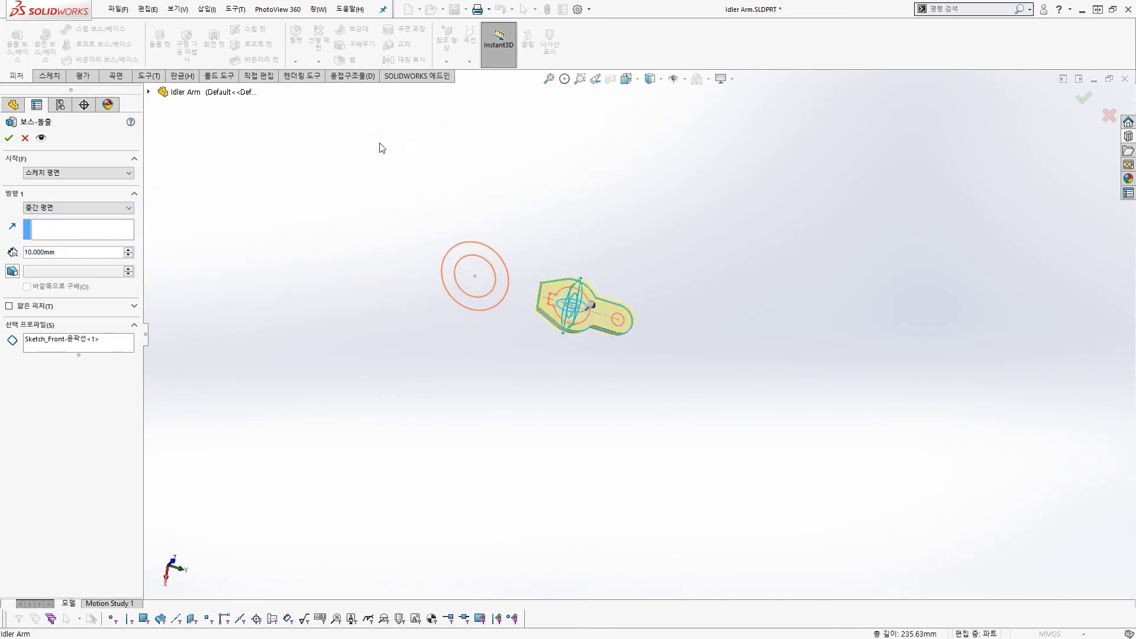
middle_click_drag(691, 326, 563, 290)
scroll(603, 312, "down", 2)
scroll(560, 289, "down", 1)
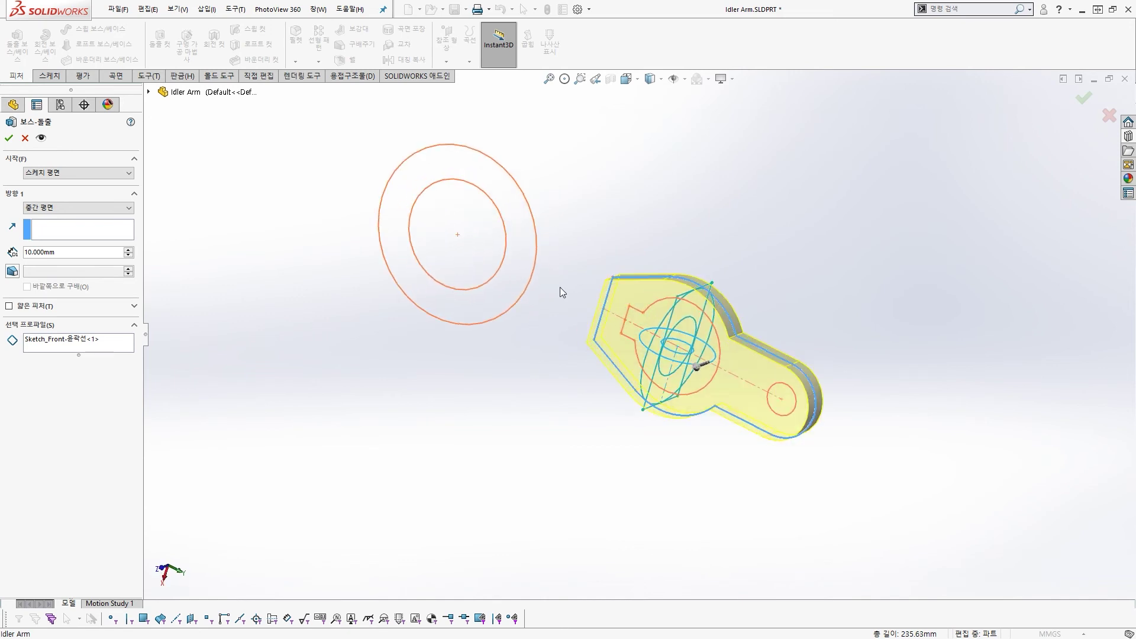
middle_click_drag(537, 233, 514, 288)
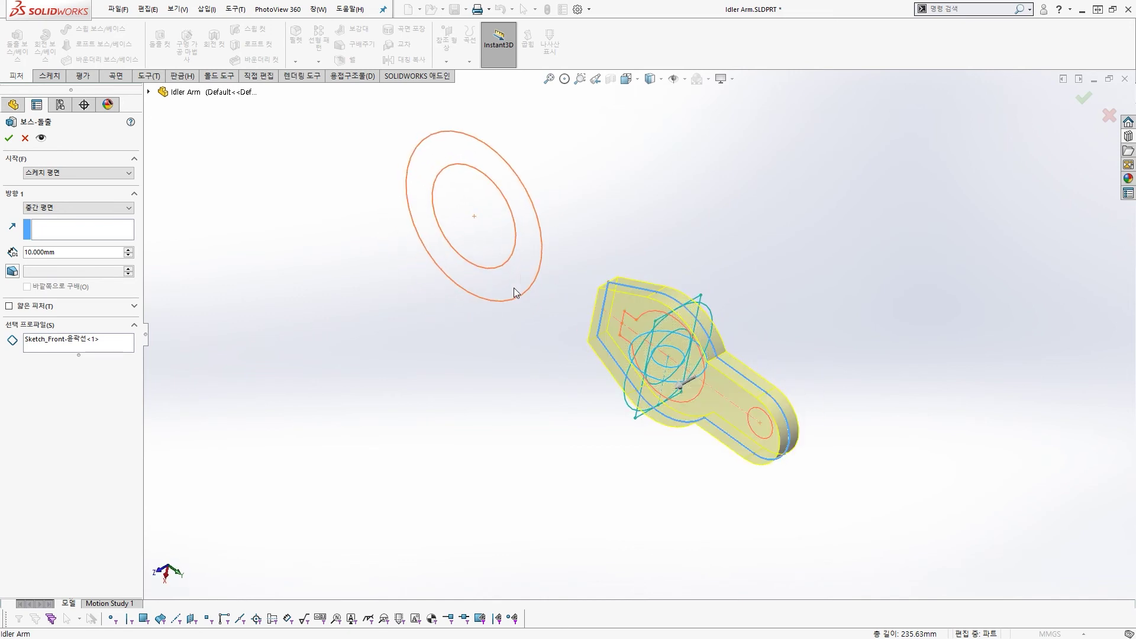
double_click(82, 251)
type("55")
key("Return")
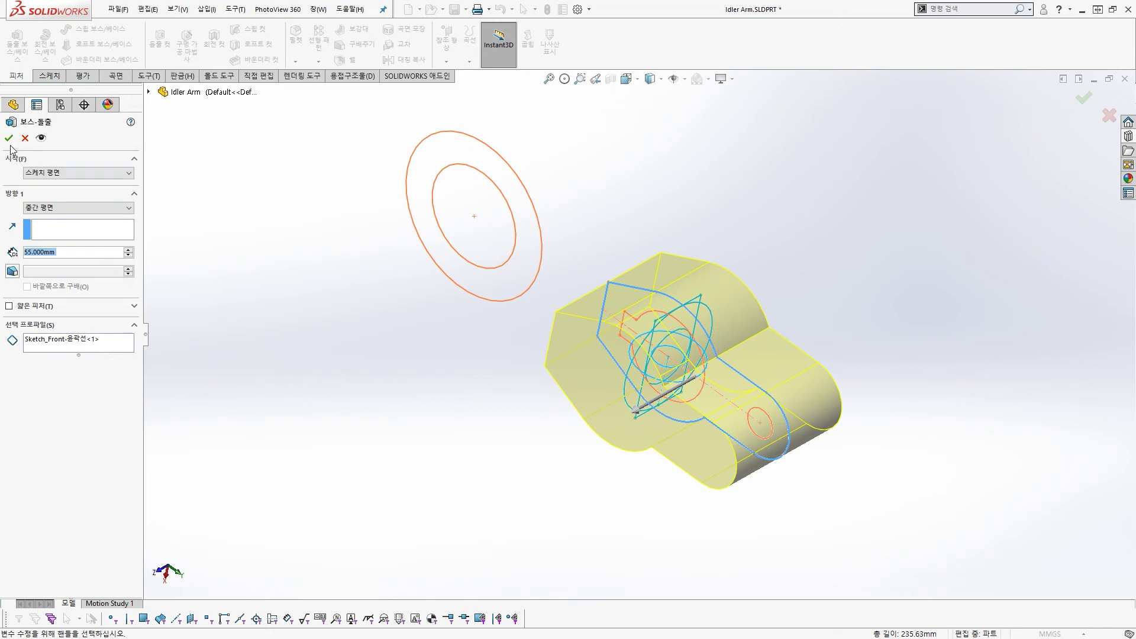
left_click(9, 141)
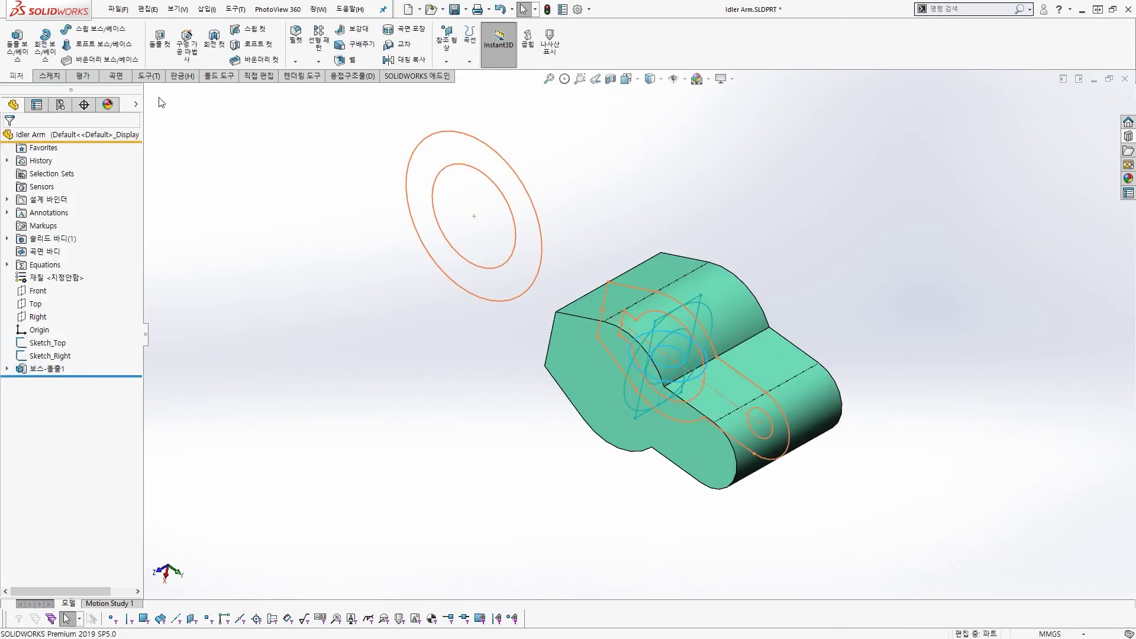
Start a boss extrusion from the four-sided contour of Sketch_Top and reverse its direction towards the two large concentric circles.
left_click(18, 56)
scroll(604, 275, "down", 3)
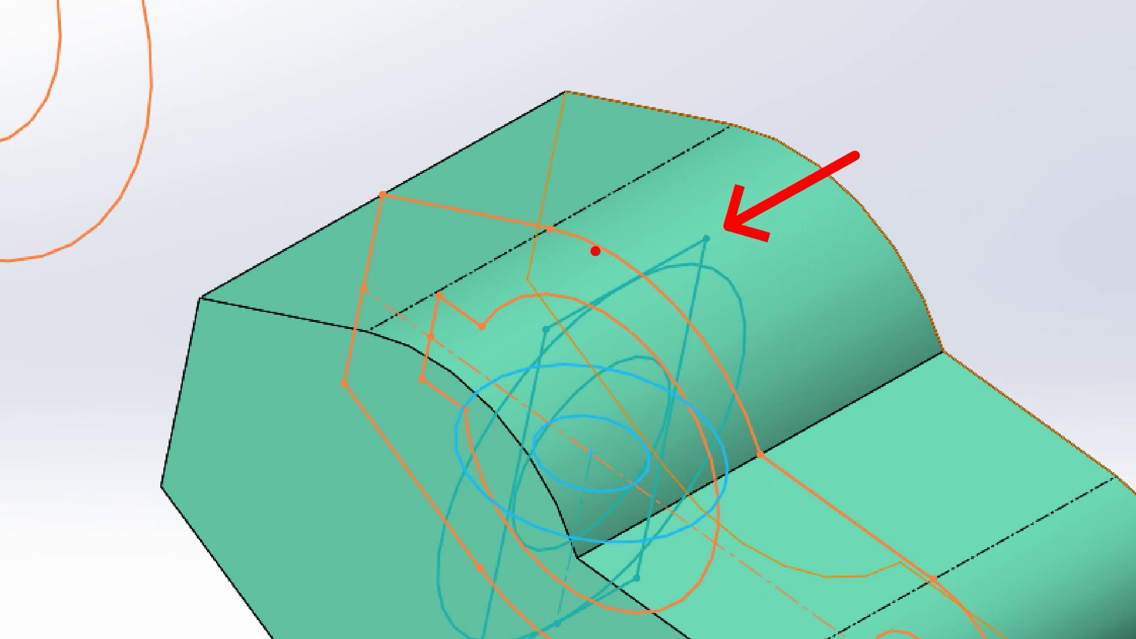
left_click_drag(626, 150, 657, 224)
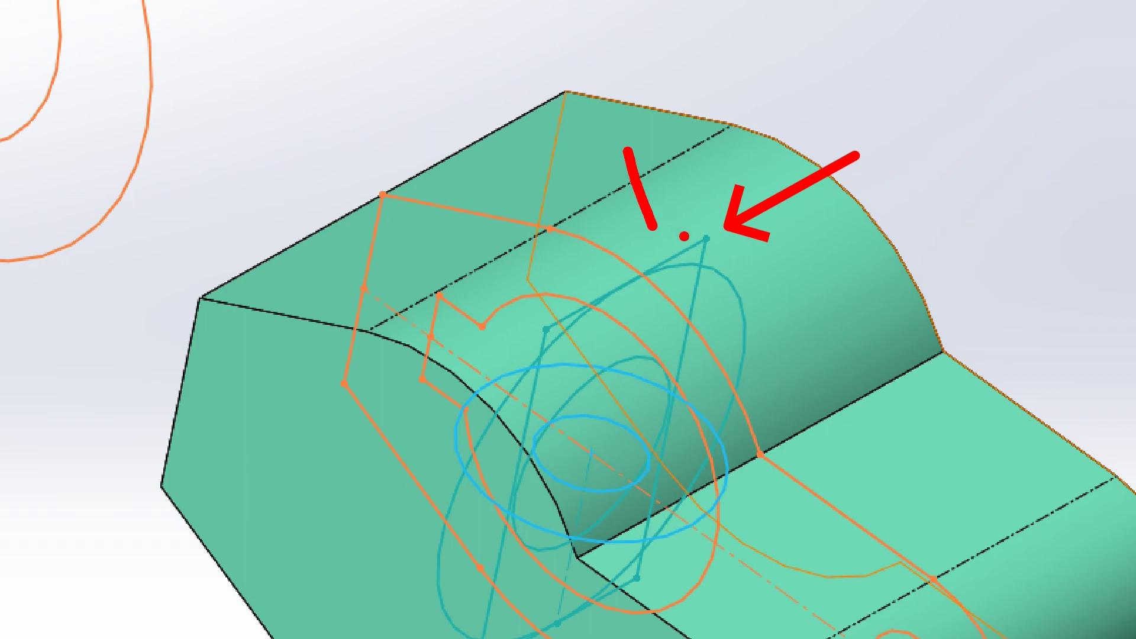
key("Escape")
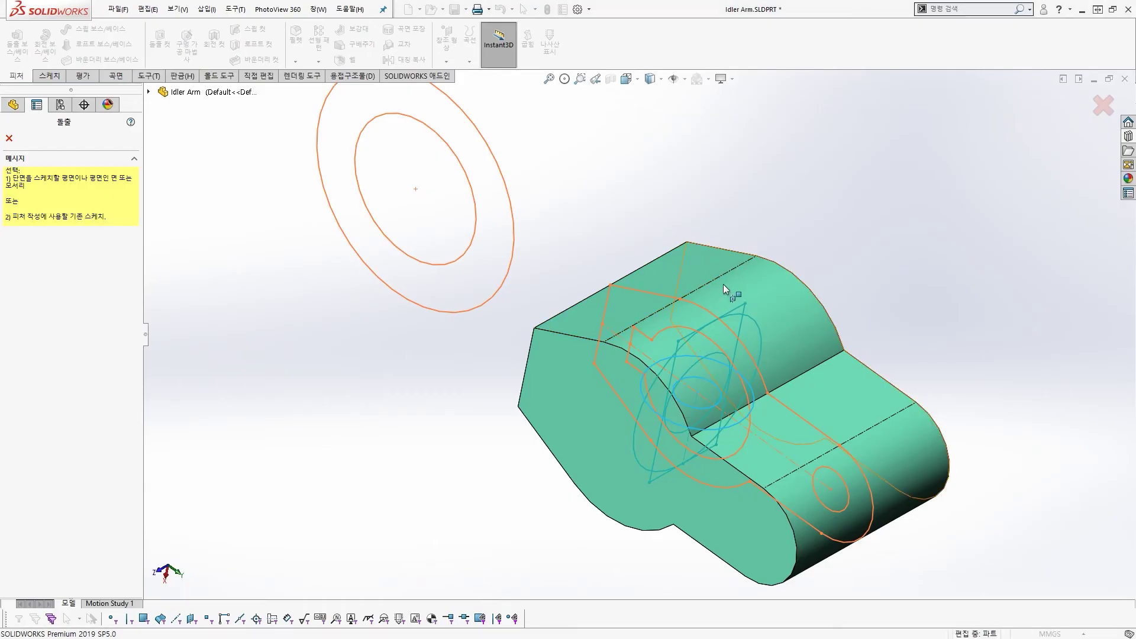
left_click(739, 312)
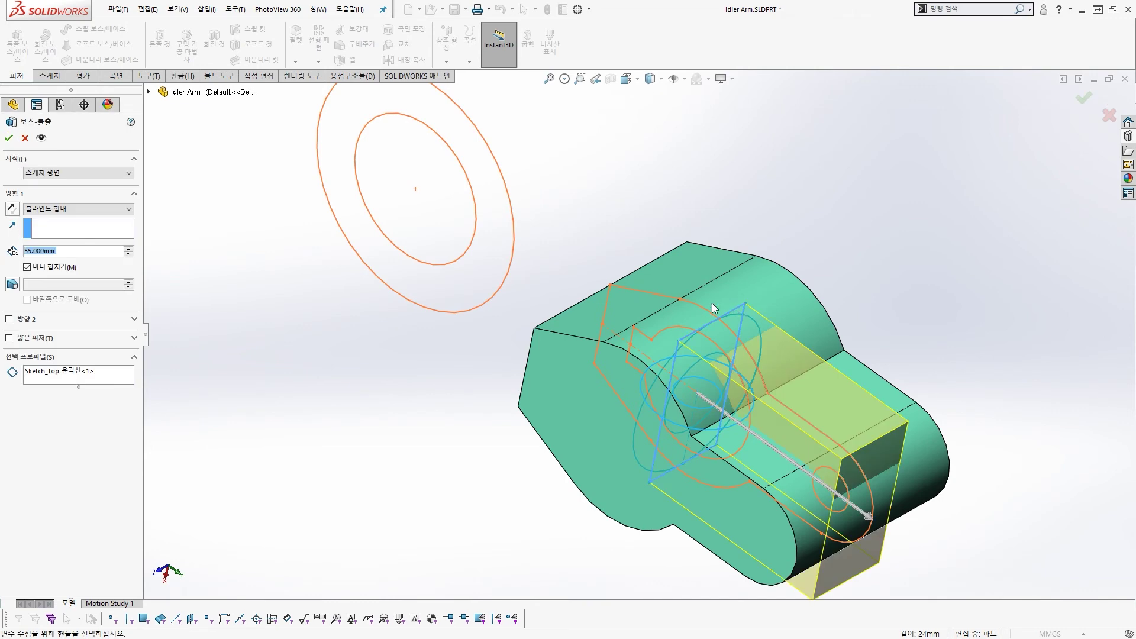
left_click(12, 209)
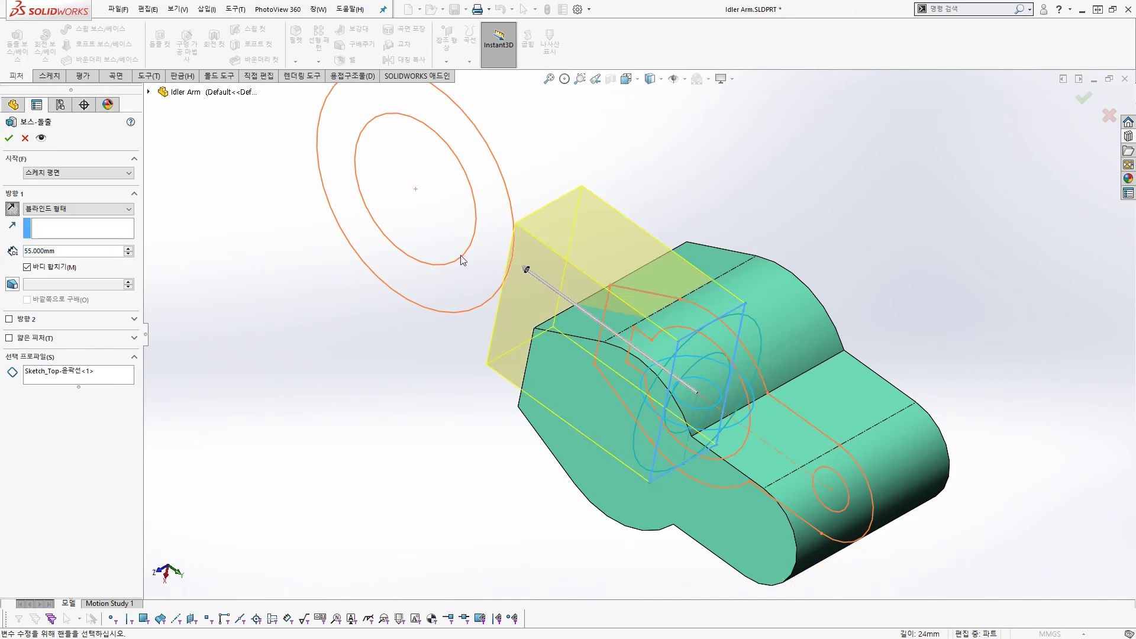
End the bar extrusion up to the centre point of Sketch_Front's large concentric circles and finish the feature.
scroll(461, 255, "up", 2)
middle_click_drag(531, 360, 570, 354)
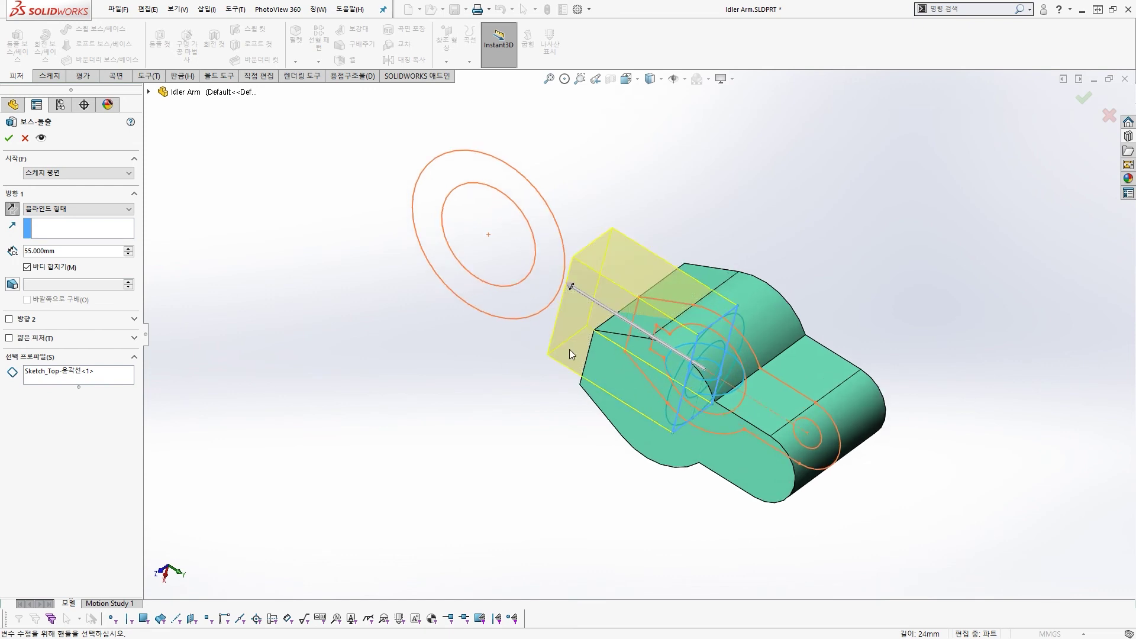
scroll(547, 349, "down", 2)
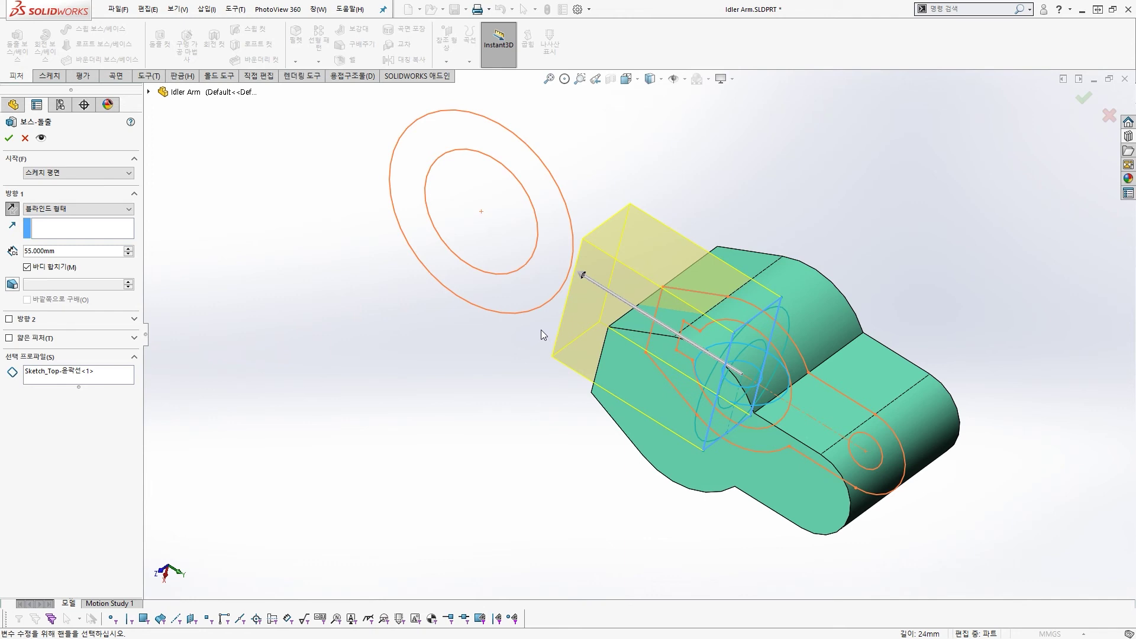
left_click(480, 211)
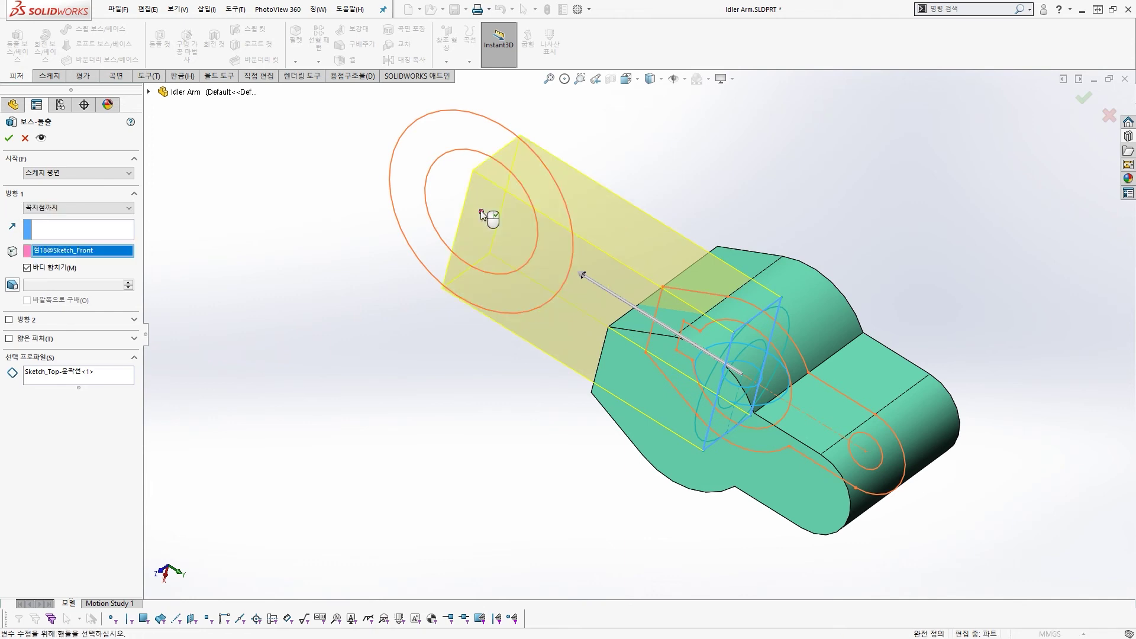
middle_click_drag(485, 214, 509, 241)
scroll(510, 241, "up", 3)
scroll(538, 261, "down", 2)
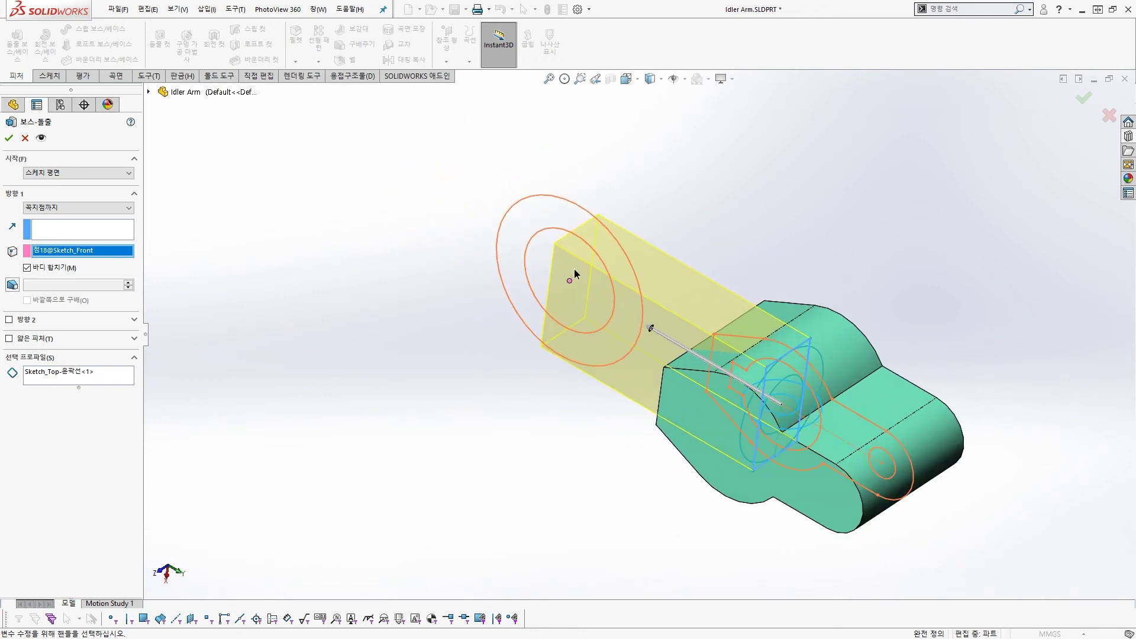
mouse_move(574, 271)
middle_mouse_down()
mouse_move(575, 286)
mouse_move(575, 275)
middle_mouse_up()
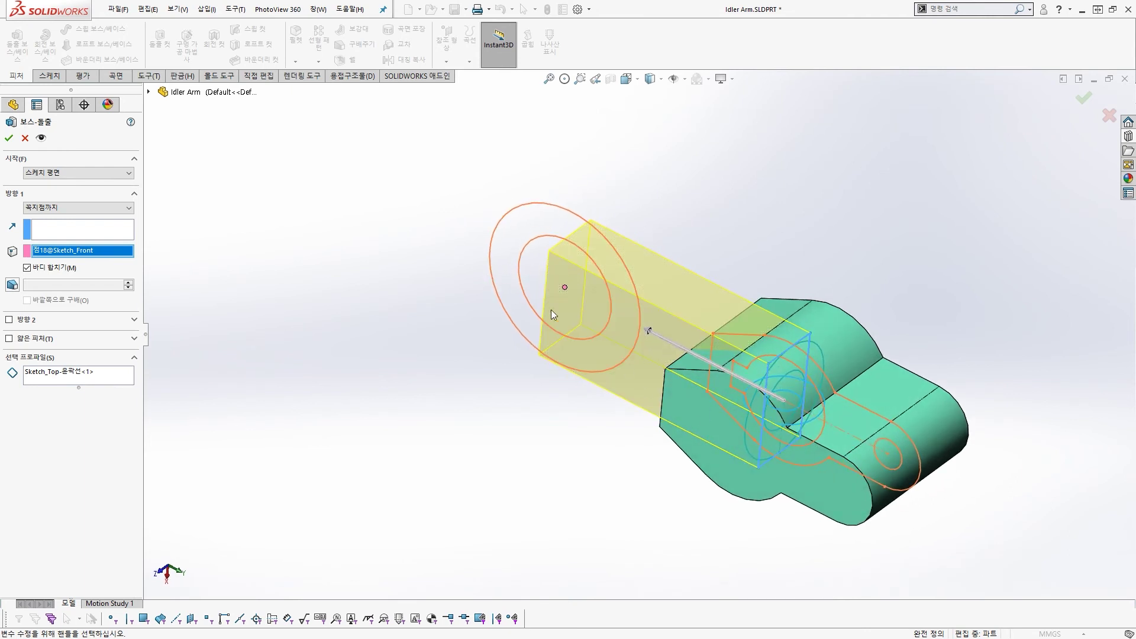
left_click(9, 139)
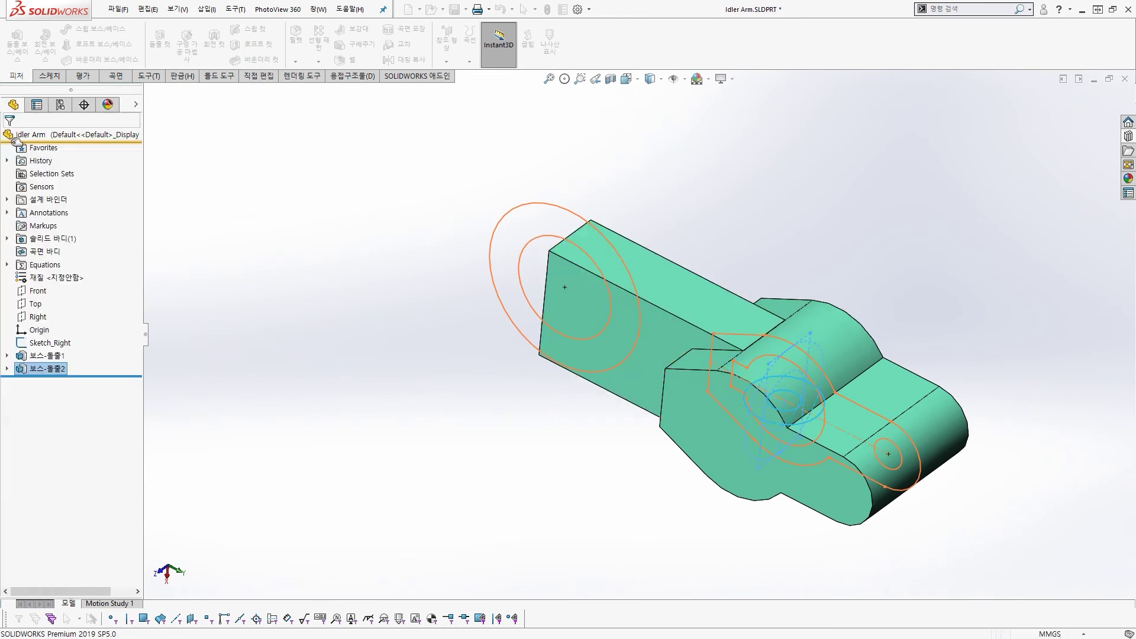
left_click(396, 219)
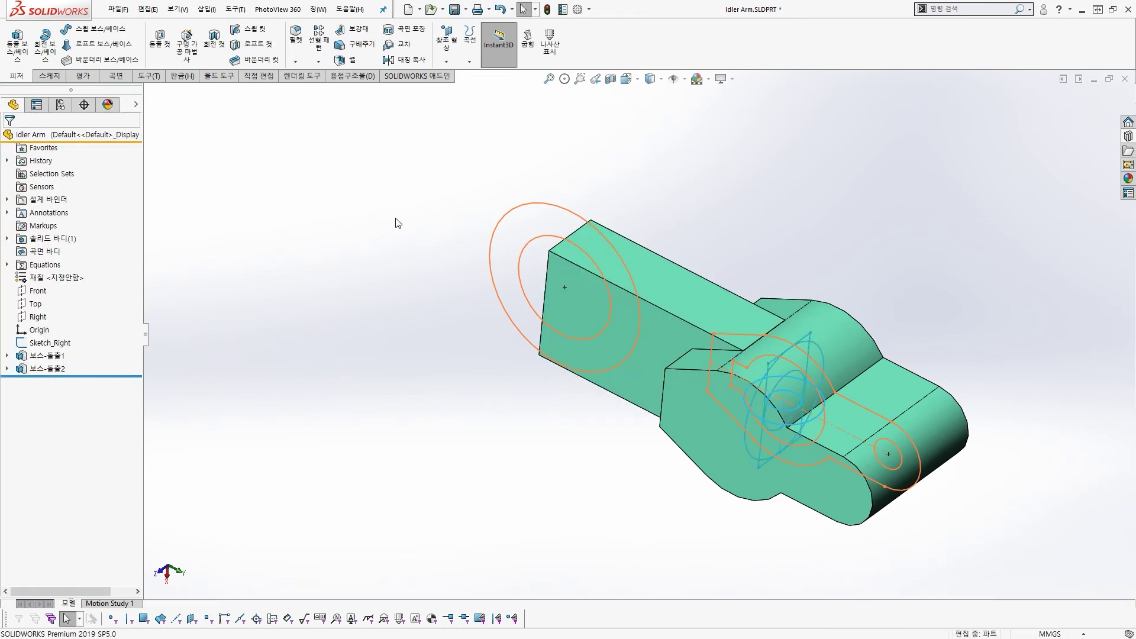
Extrude the outer 65 mm circle of Sketch_Front mid-plane to a depth of 35 mm.
left_click(17, 52)
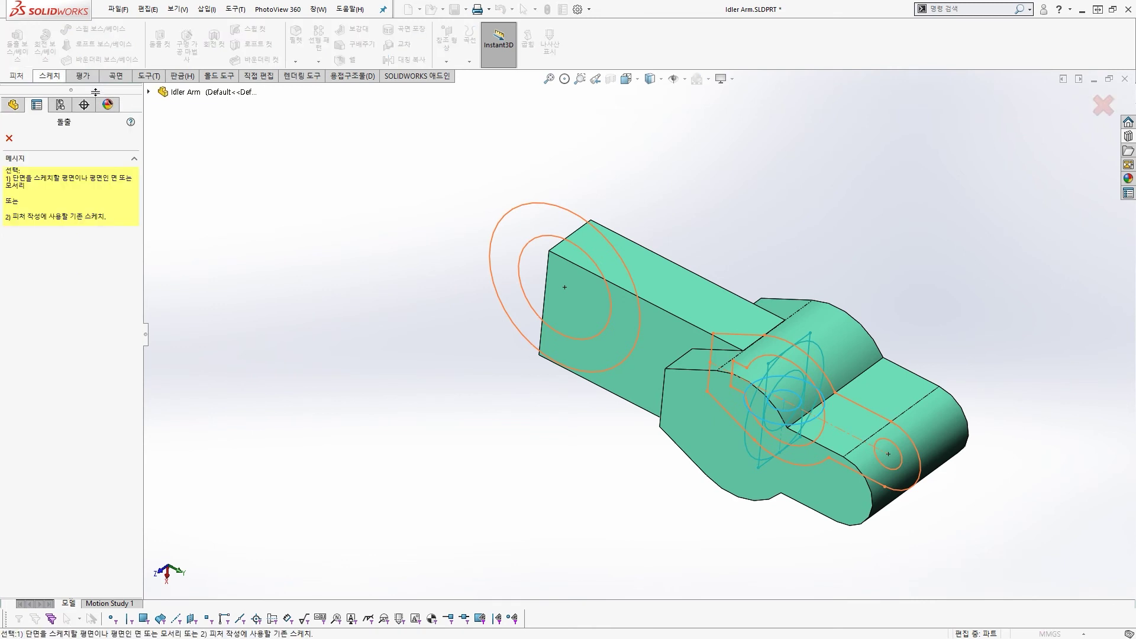
left_click(539, 206)
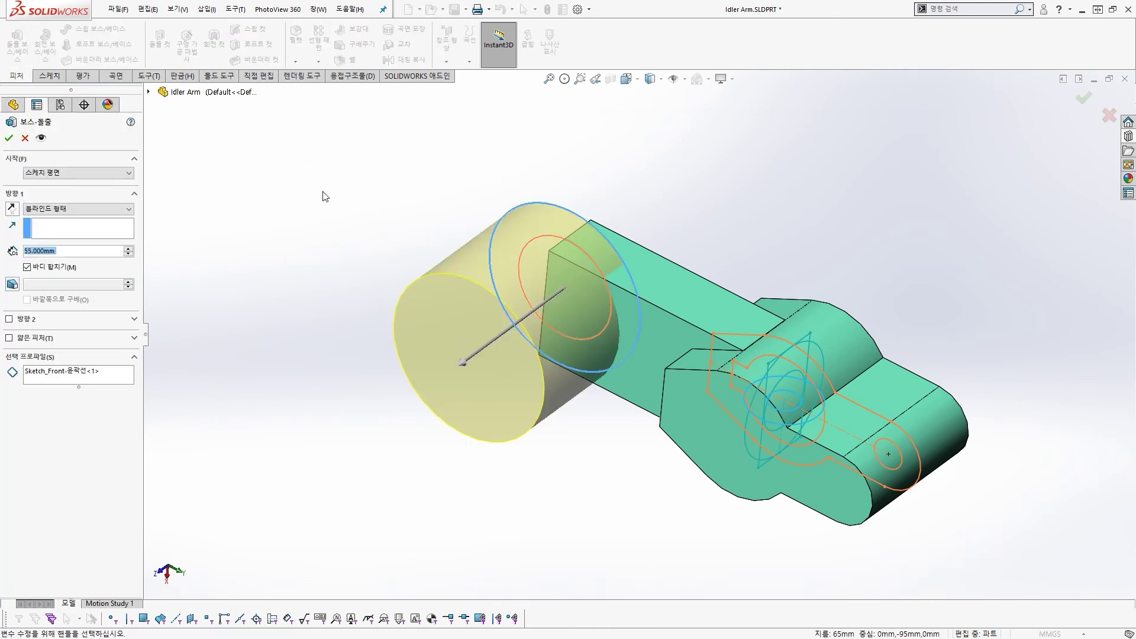
left_click(101, 208)
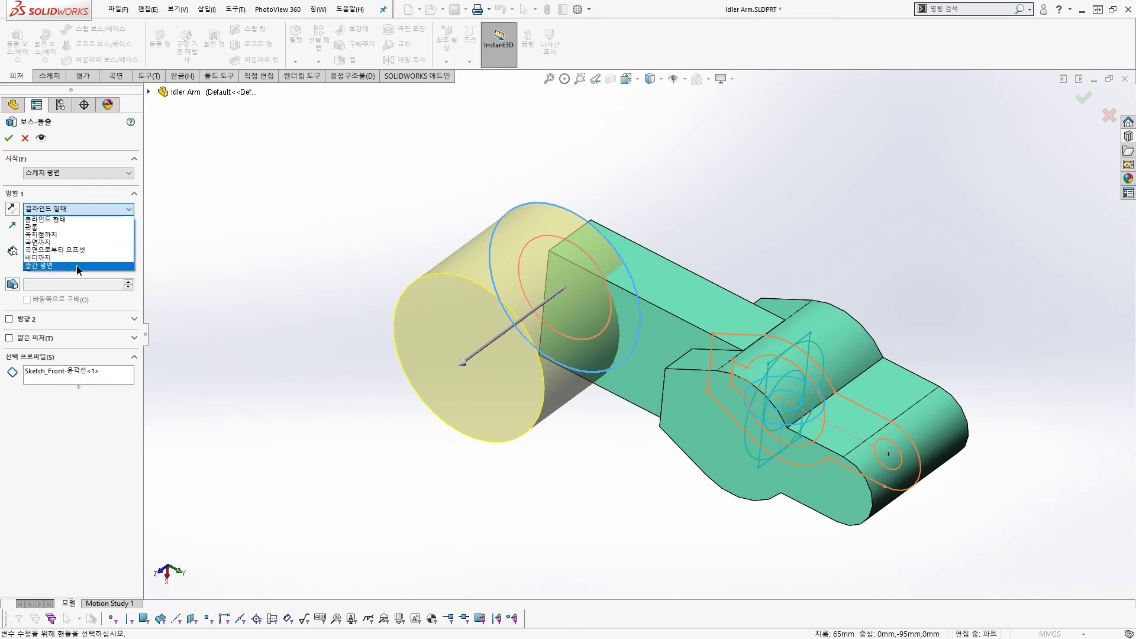
left_click(77, 265)
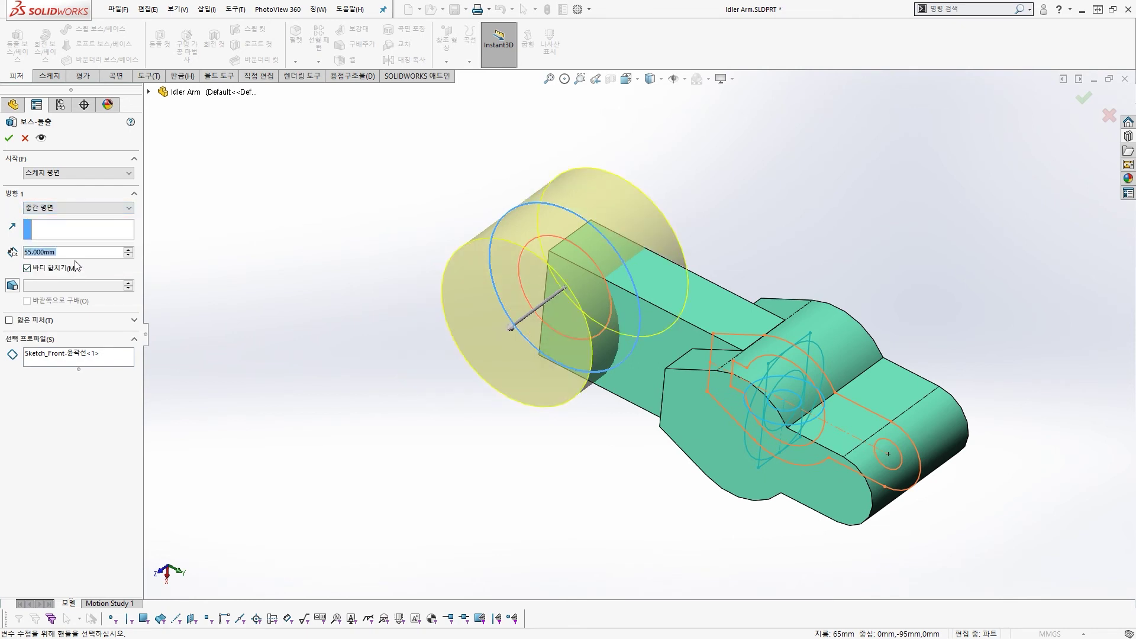
type("35")
key("Return")
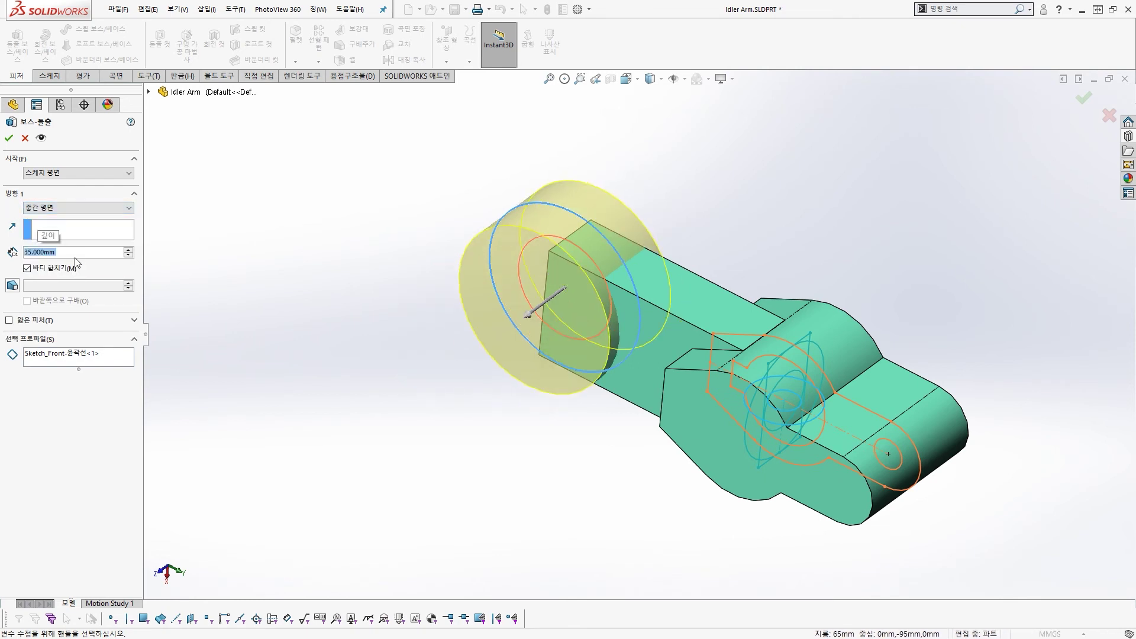
left_click(9, 140)
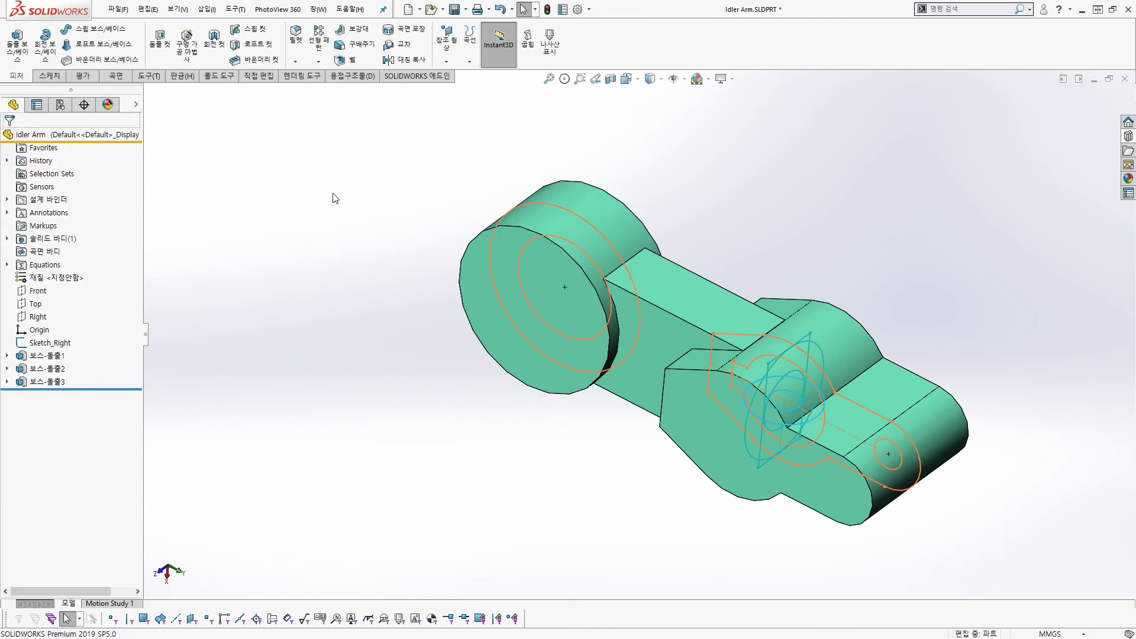
Start a boss extrusion from the outer 28 mm circle of Sketch_Right.
left_click(18, 41)
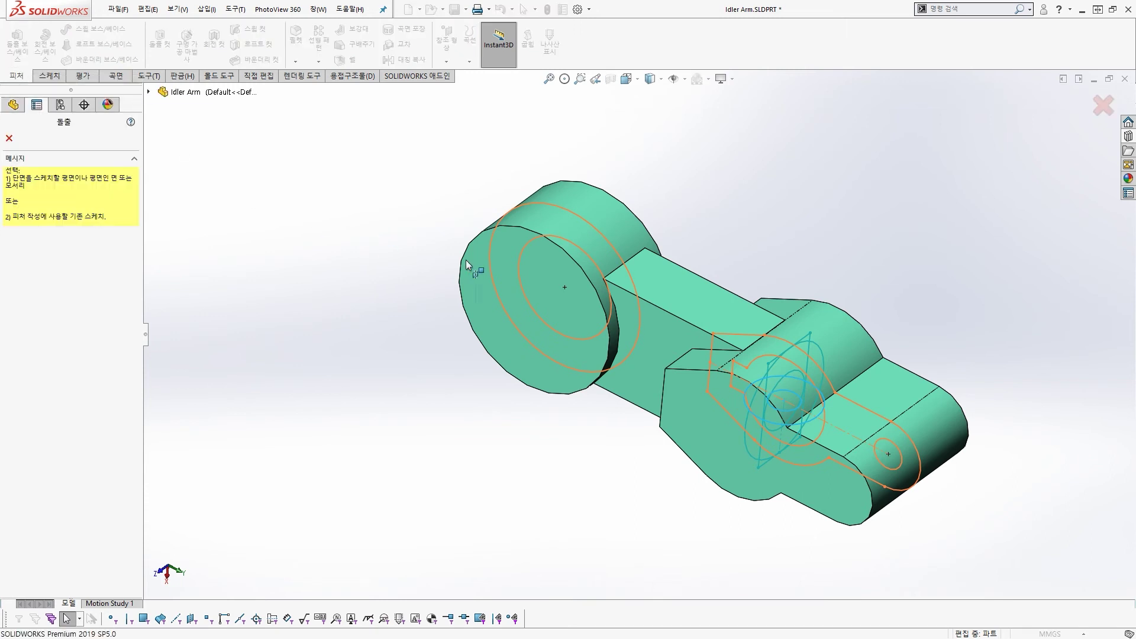
middle_click_drag(938, 442, 906, 468)
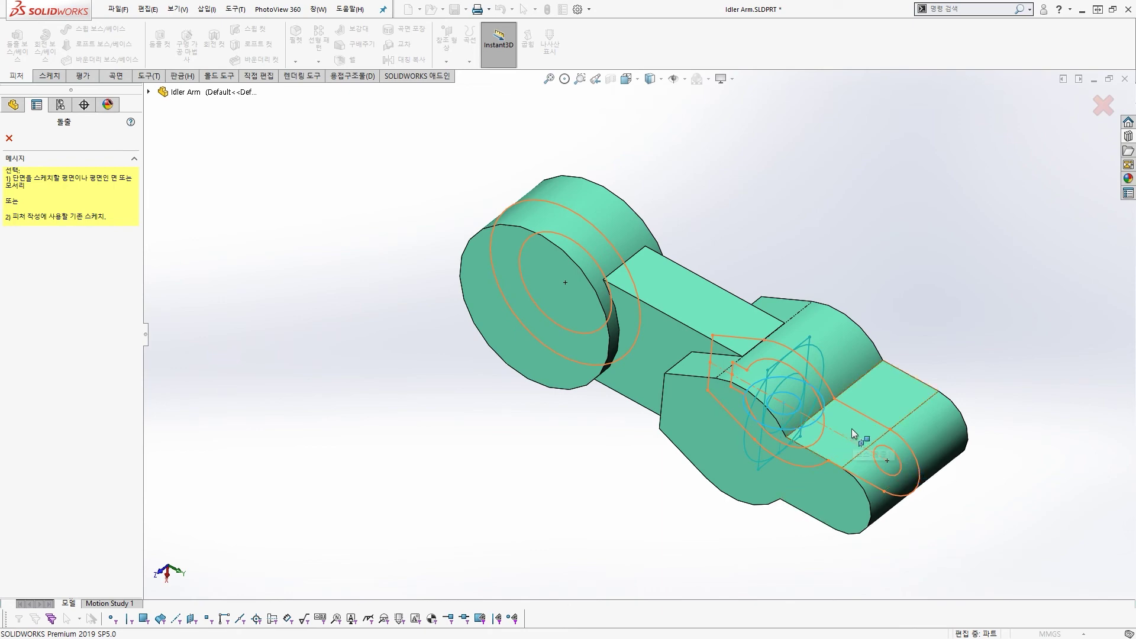
scroll(850, 426, "down", 5)
scroll(710, 403, "down", 1)
scroll(710, 403, "up", 3)
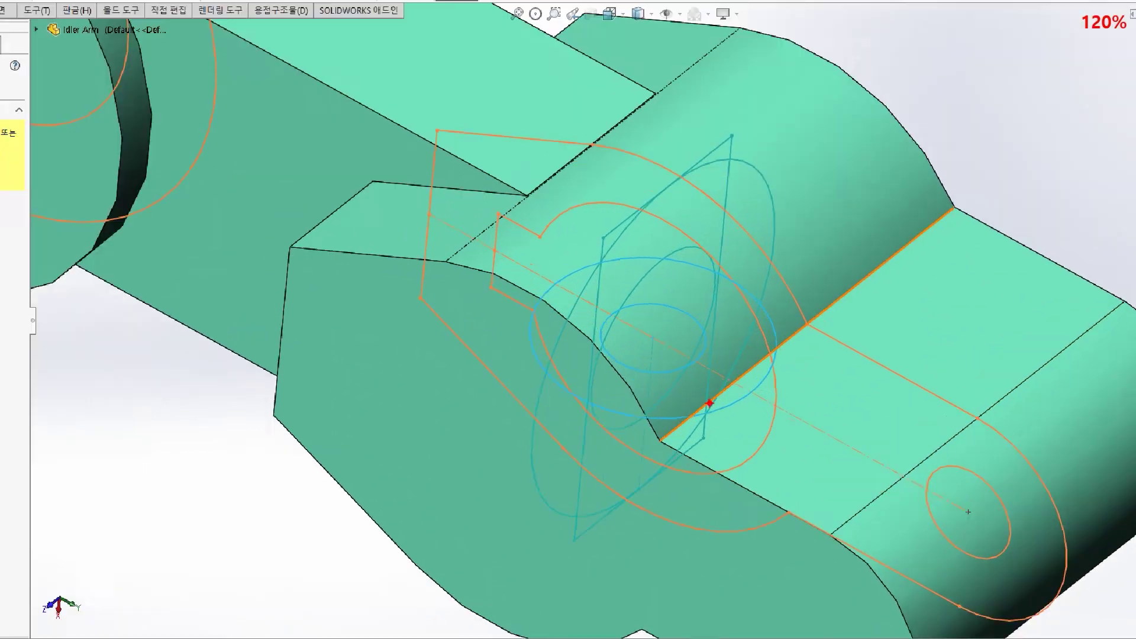
left_click_drag(922, 344, 810, 335)
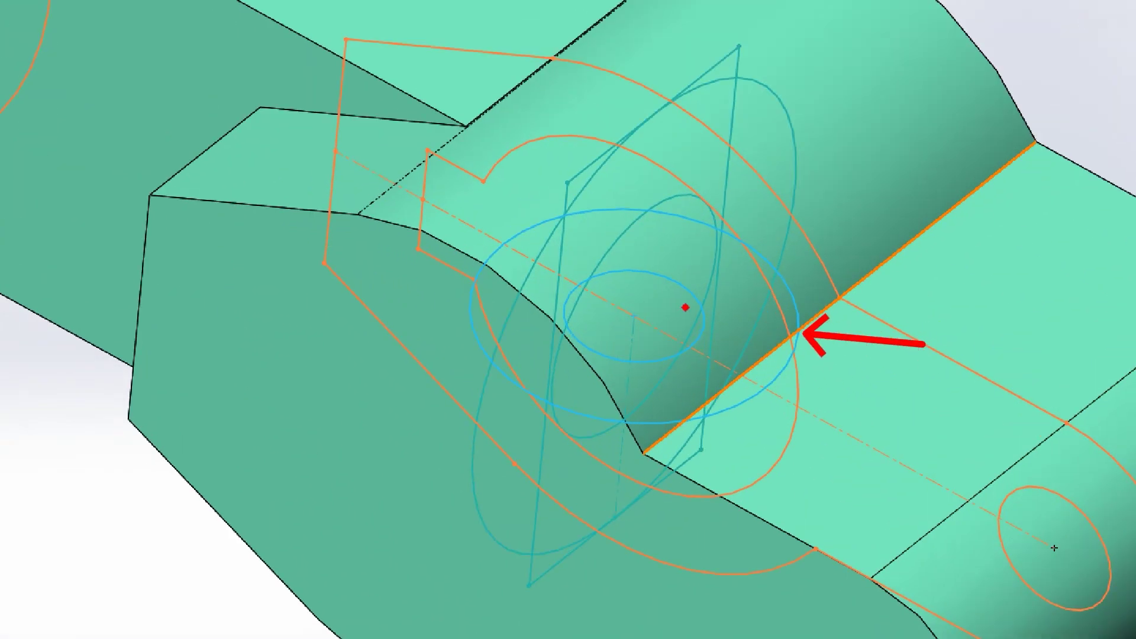
left_click_drag(688, 281, 565, 387)
left_click_drag(652, 273, 688, 330)
mouse_move(780, 296)
left_mouse_down()
mouse_move(825, 332)
mouse_move(809, 348)
left_mouse_up()
key("Escape")
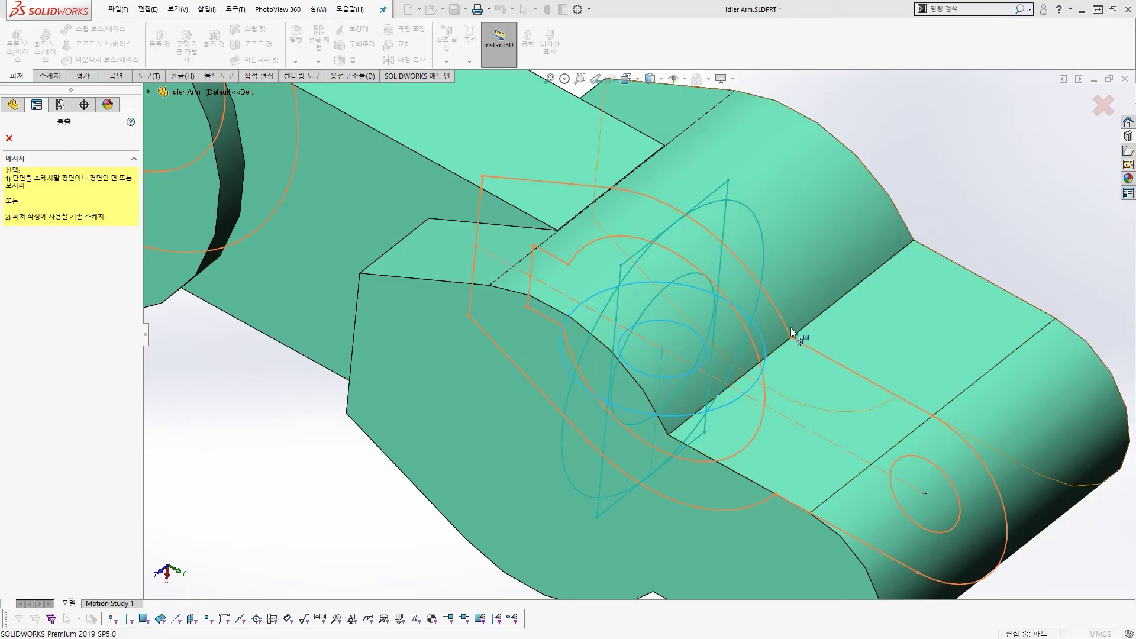
left_click(759, 331)
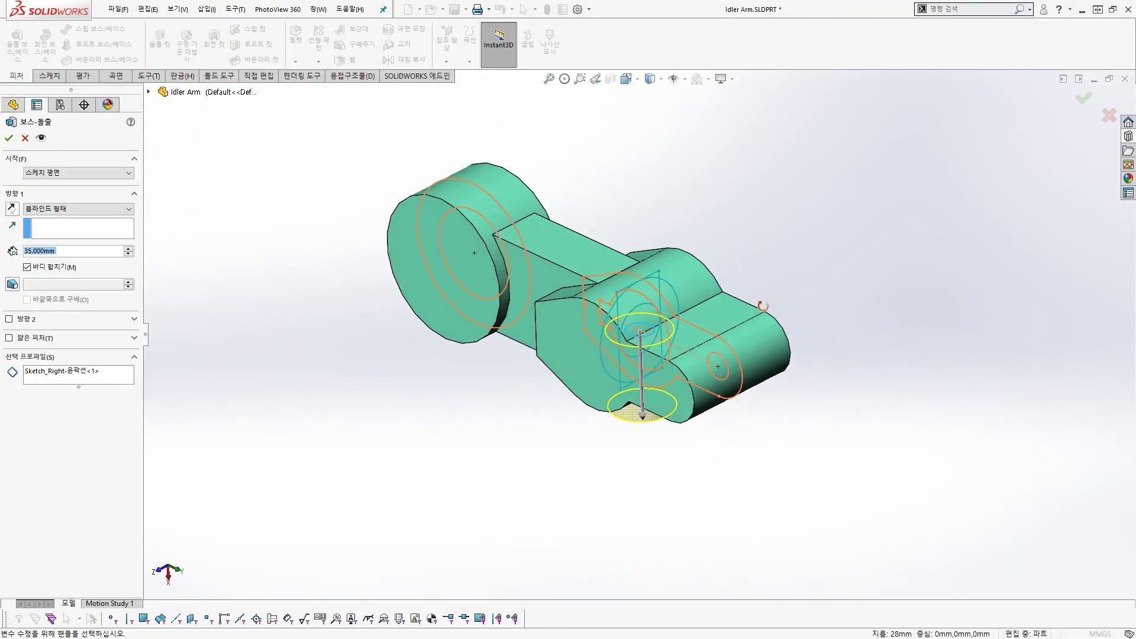
Make the 28 mm circle's extrusion mid-plane with a depth of 75 mm and finish it.
left_click(91, 210)
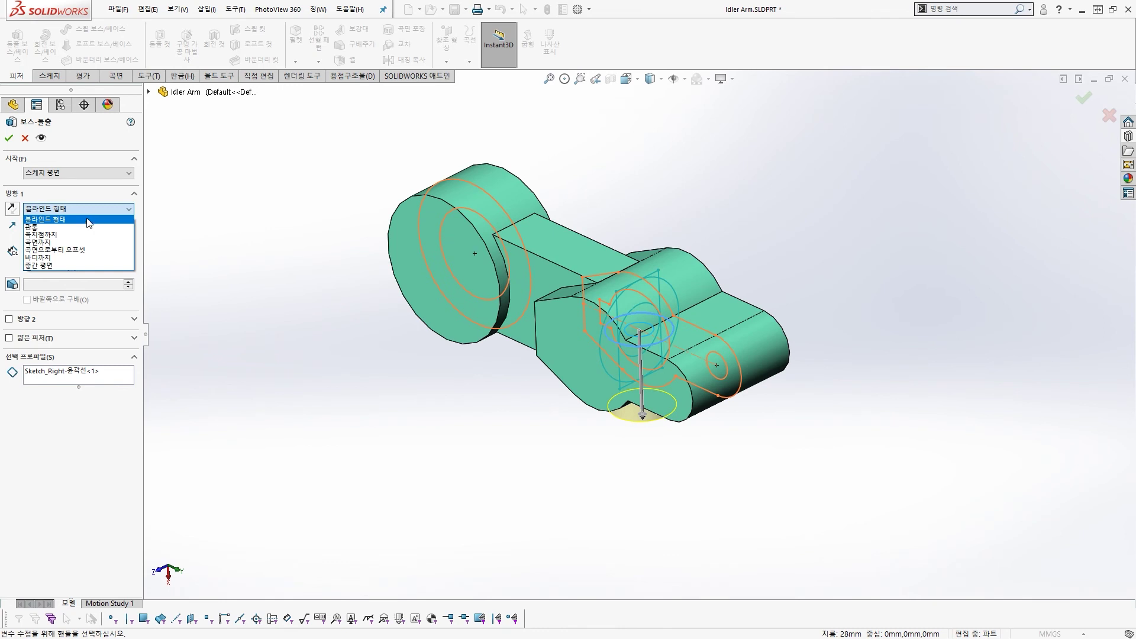
left_click(67, 265)
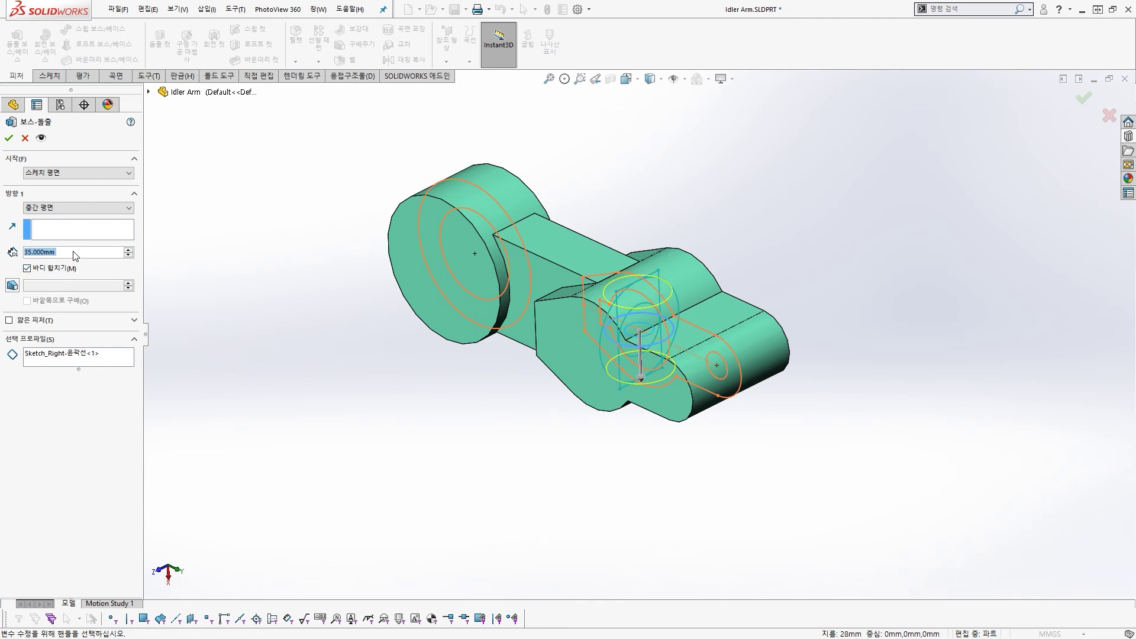
type("75")
key("Return")
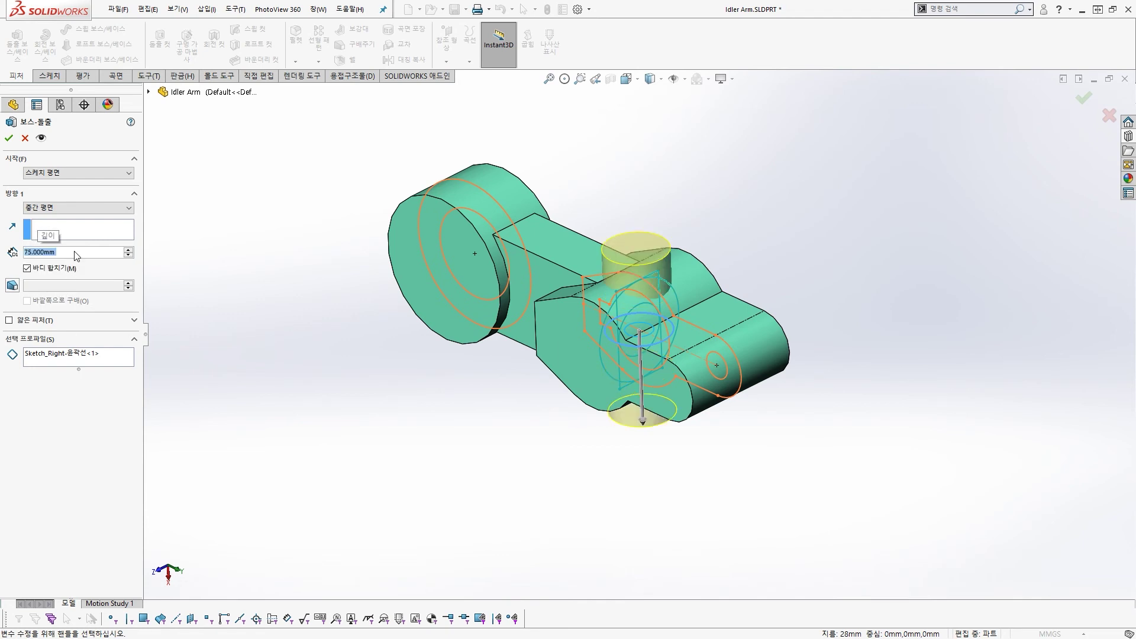
key("Return")
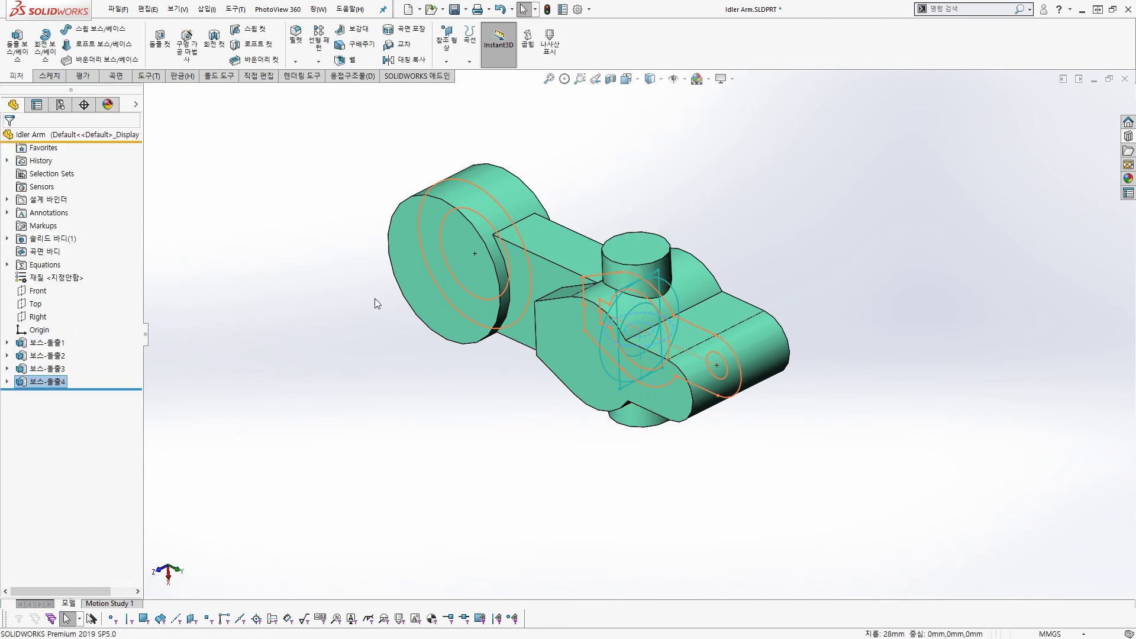
Examine the extruded bodies and the remaining sketch contours around the new cylinder from several angles.
middle_click_drag(530, 312, 281, 293)
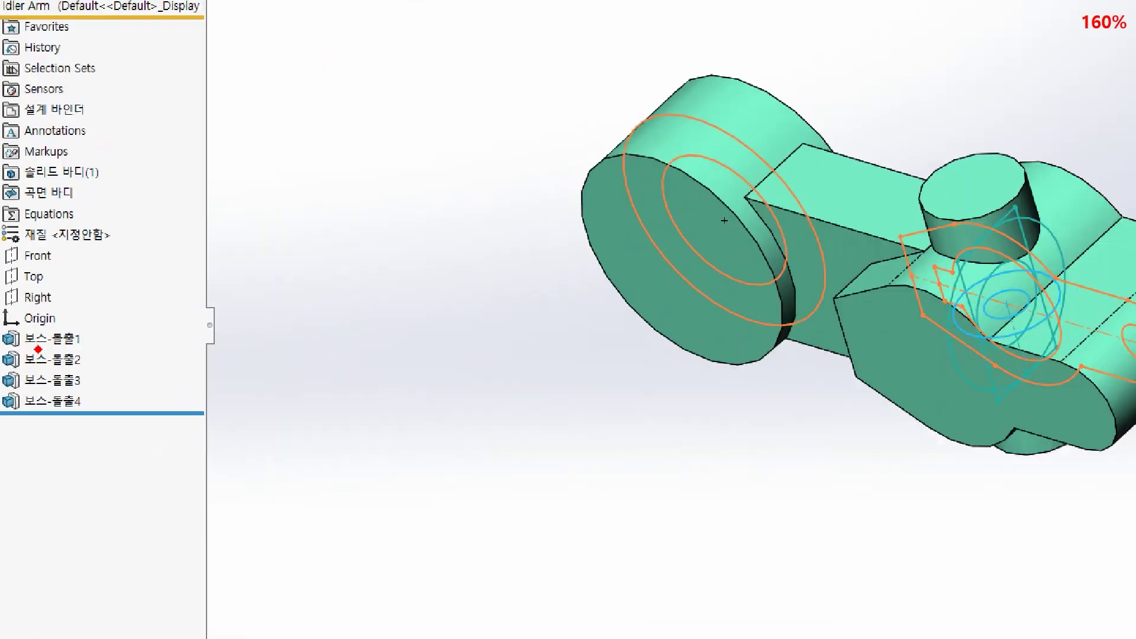
mouse_move(39, 356)
left_mouse_down()
mouse_move(72, 361)
mouse_move(55, 359)
left_mouse_up()
left_click_drag(51, 371, 65, 380)
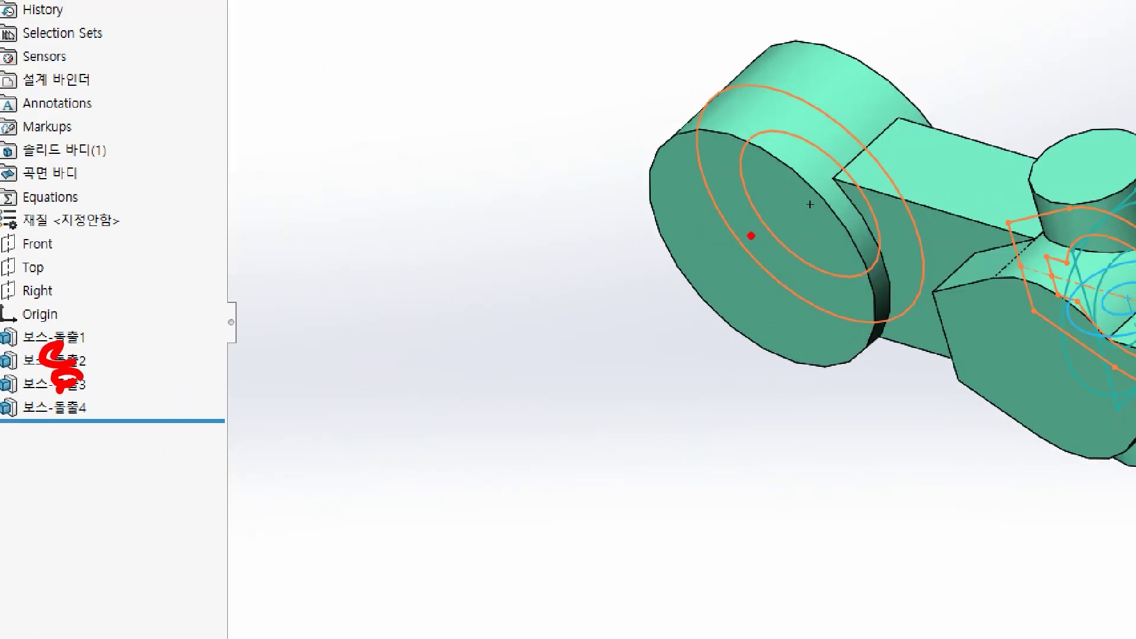
left_click_drag(1097, 215, 1105, 342)
left_click_drag(1083, 303, 989, 359)
mouse_move(918, 165)
left_mouse_down()
mouse_move(1058, 225)
mouse_move(960, 275)
left_mouse_up()
key("Escape")
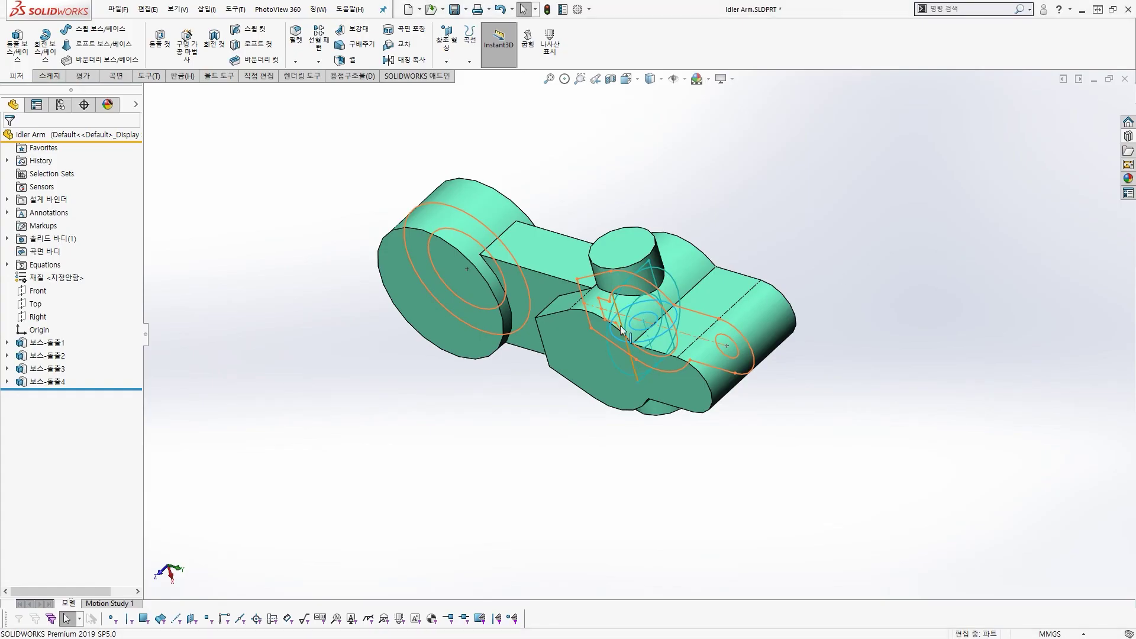
middle_click_drag(502, 325, 556, 311)
scroll(566, 264, "down", 2)
scroll(567, 266, "up", 3)
scroll(609, 333, "down", 2)
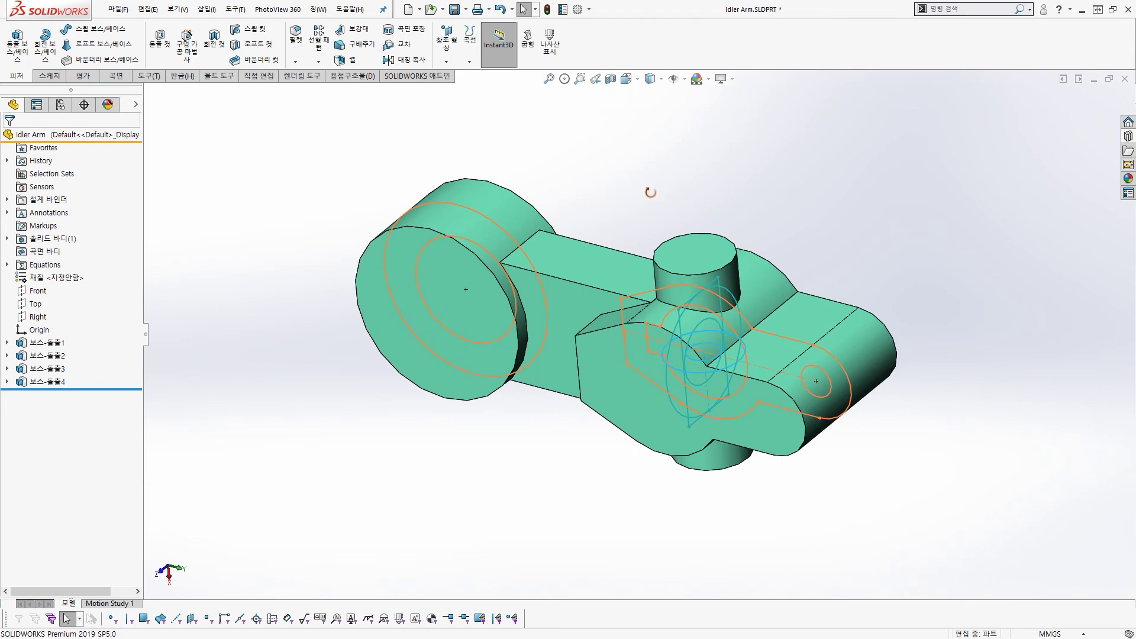
middle_click_drag(650, 193, 659, 214)
scroll(572, 236, "up", 2)
middle_click_drag(571, 235, 637, 257)
scroll(637, 257, "down", 2)
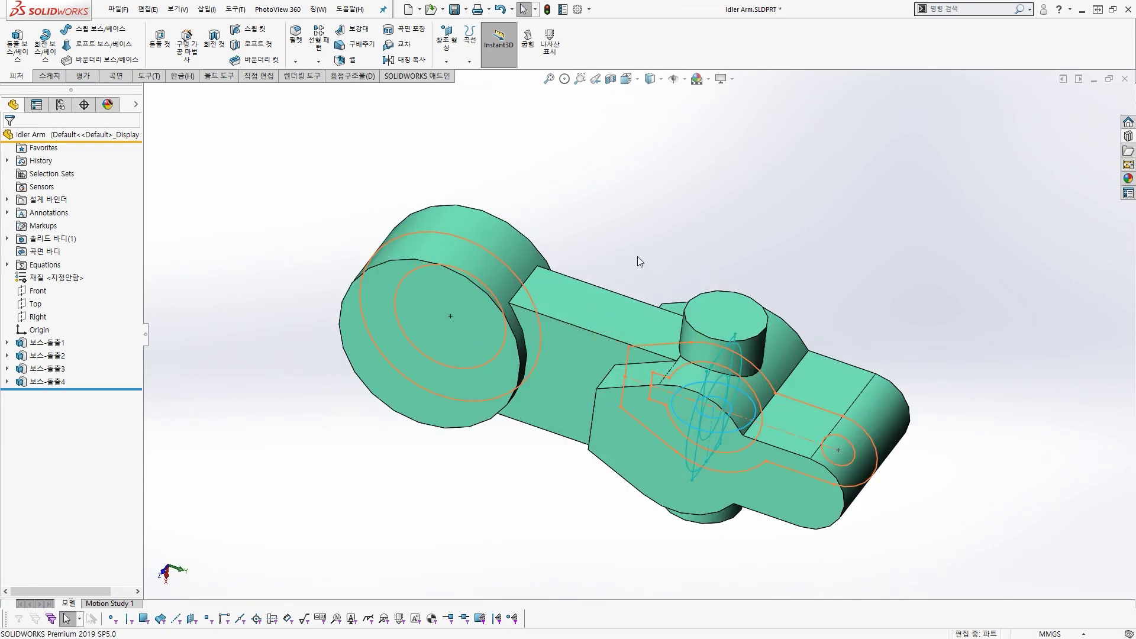
scroll(643, 313, "up", 1)
middle_click_drag(643, 313, 725, 374)
scroll(652, 317, "down", 1)
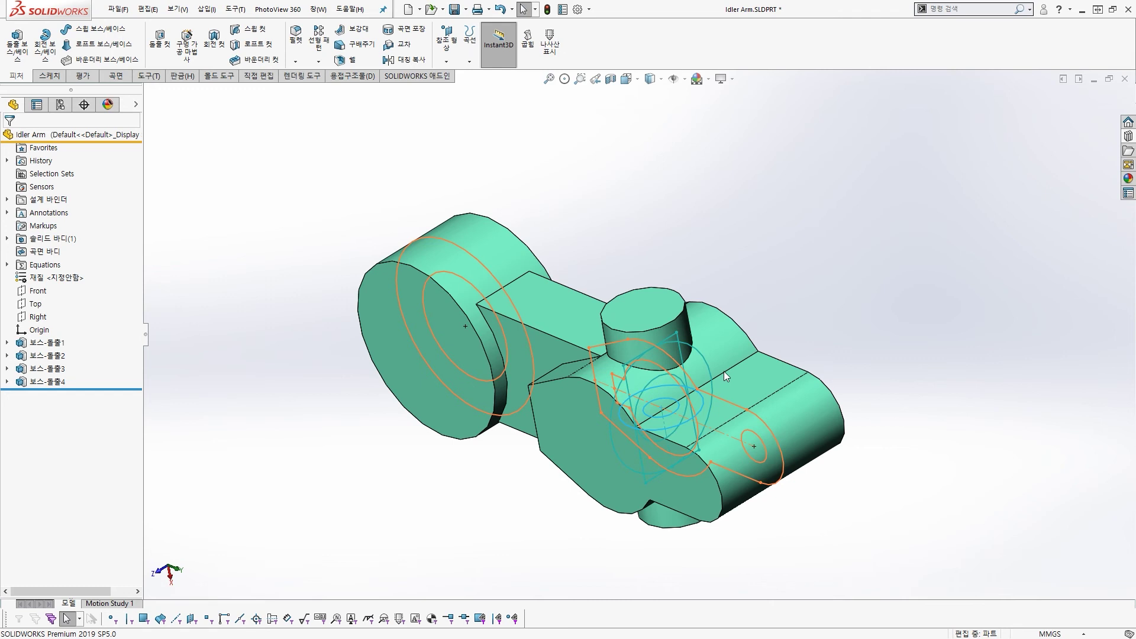
Extrude the 45 mm circle of Sketch_Top blind to a depth of 70 mm, away from the large end cylinder.
left_click(18, 47)
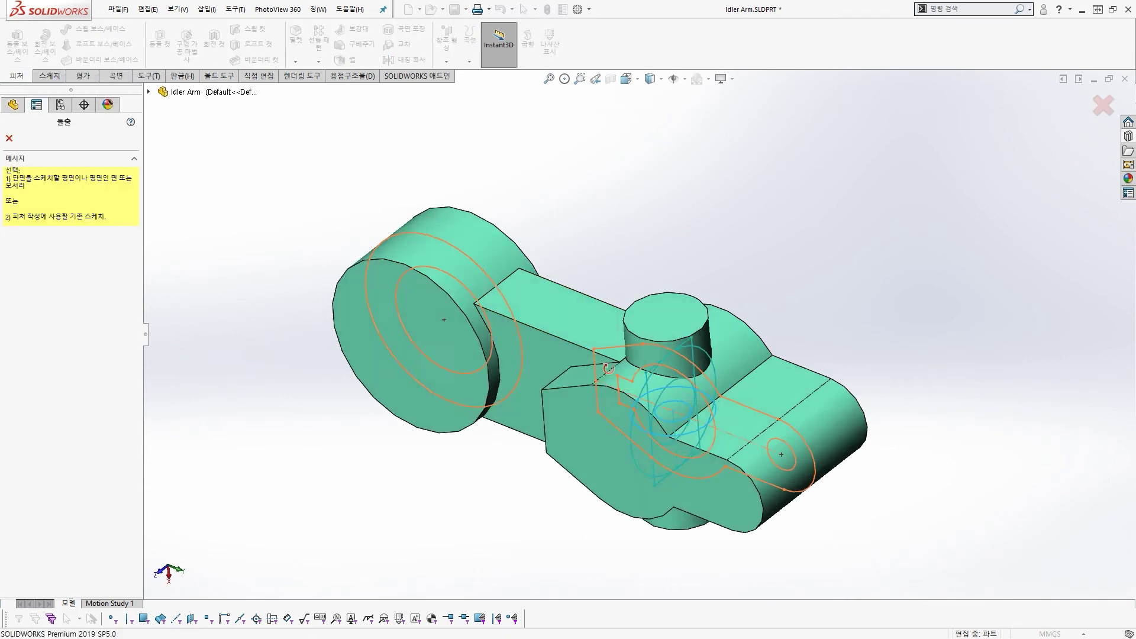
scroll(790, 402, "down", 5)
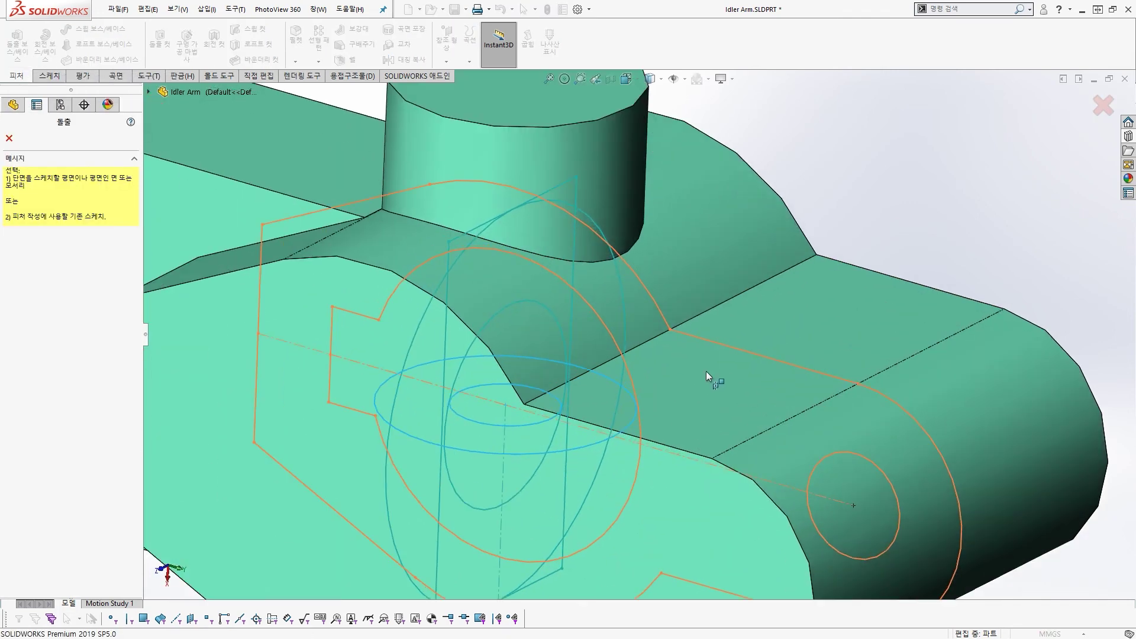
left_click(621, 278)
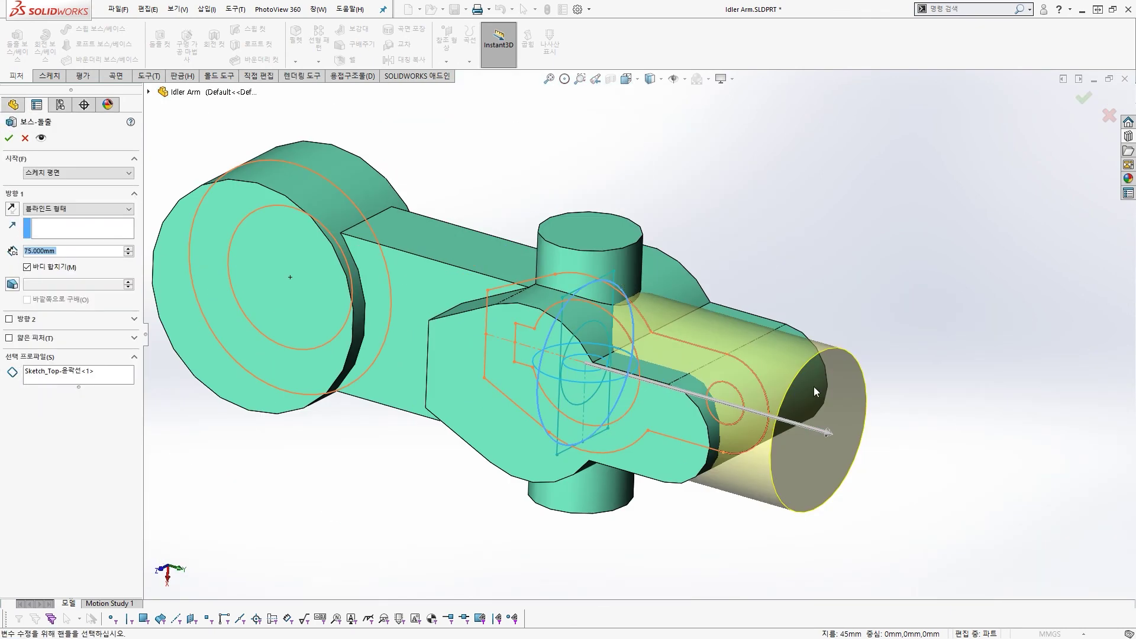
scroll(707, 348, "up", 1)
left_click_drag(599, 311, 472, 276)
mouse_move(485, 243)
left_mouse_down()
mouse_move(464, 276)
mouse_move(497, 300)
left_mouse_up()
mouse_move(27, 194)
left_mouse_down()
mouse_move(3, 213)
mouse_move(23, 235)
left_mouse_up()
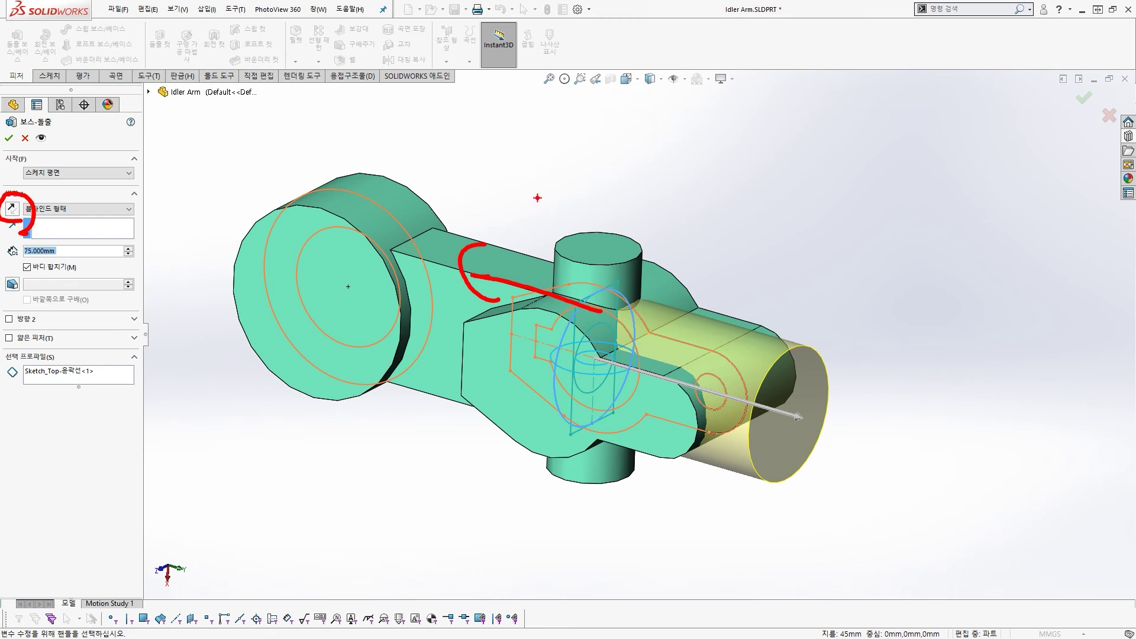
key("Escape")
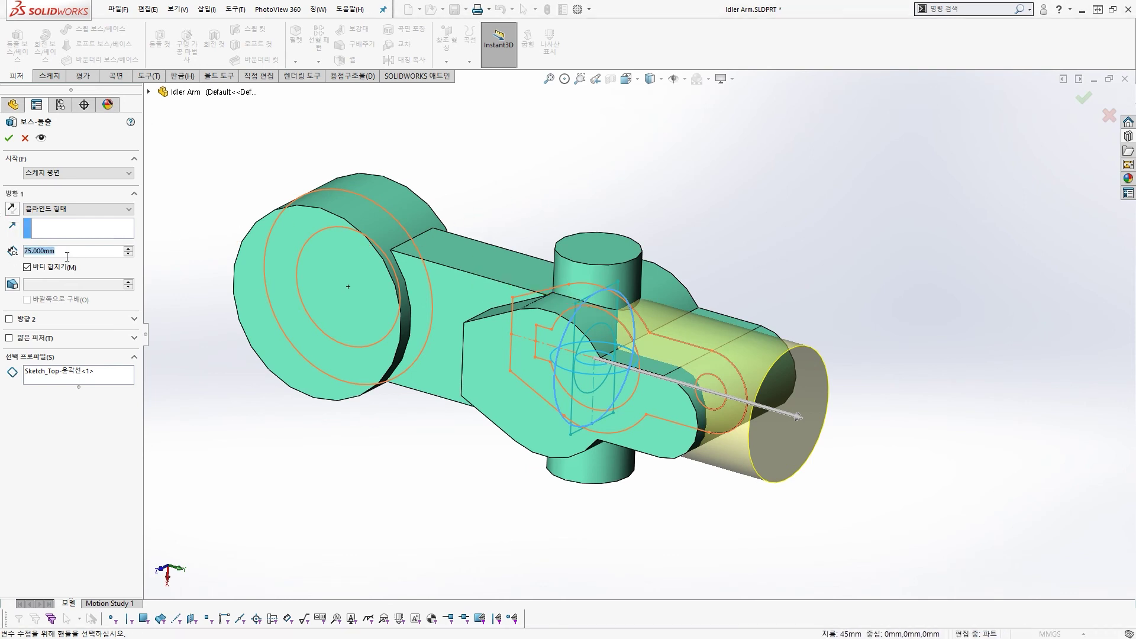
type("70")
key("Return")
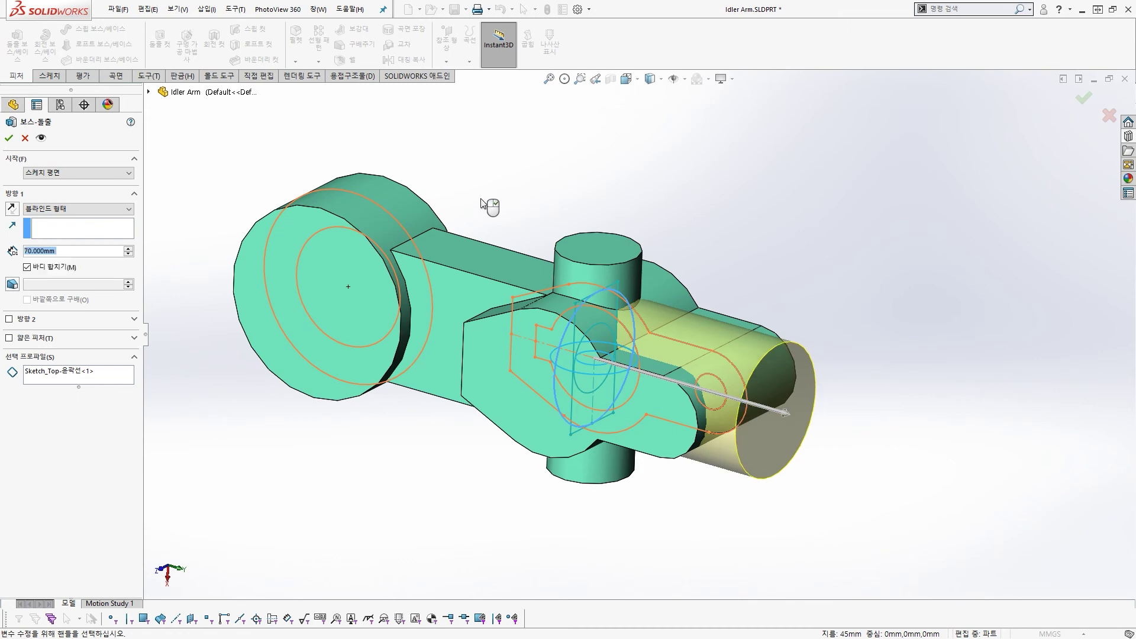
right_click(480, 196)
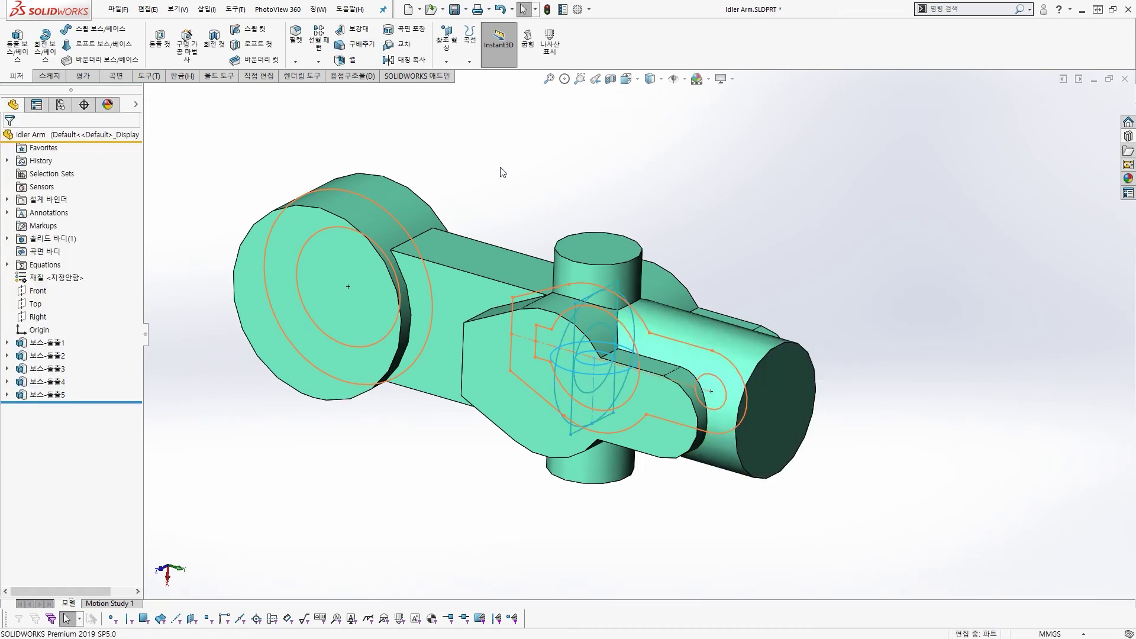
Show the Front, Top and Right planes and turn on plane visibility in the graphics area.
mouse_move(503, 172)
middle_mouse_down()
mouse_move(540, 170)
mouse_move(505, 158)
middle_mouse_up()
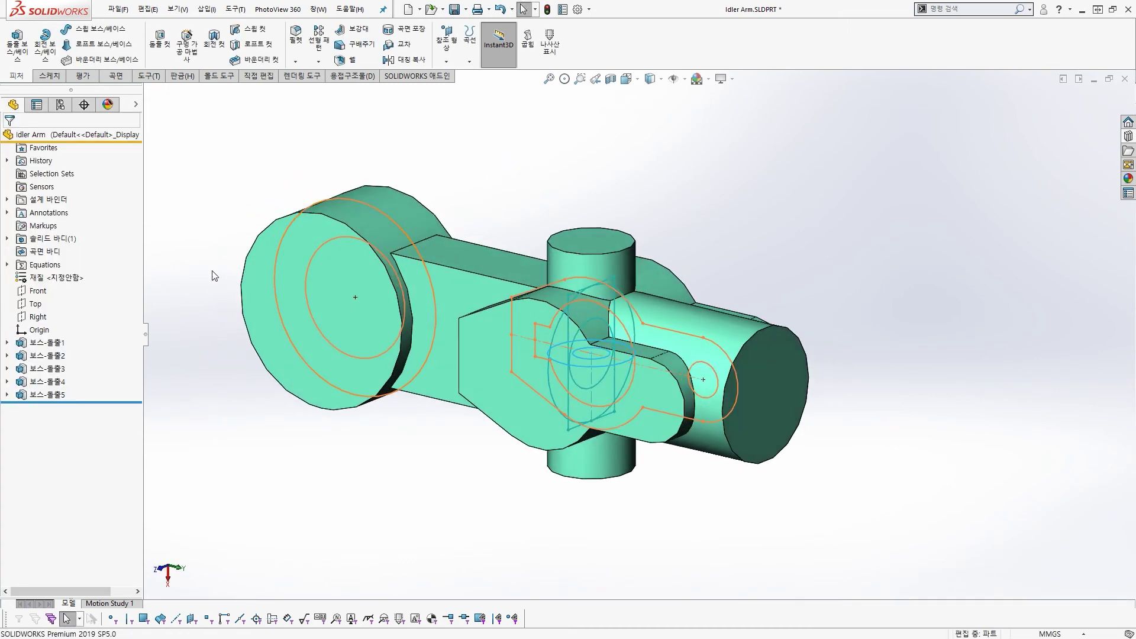
left_click(137, 107)
left_click(153, 293)
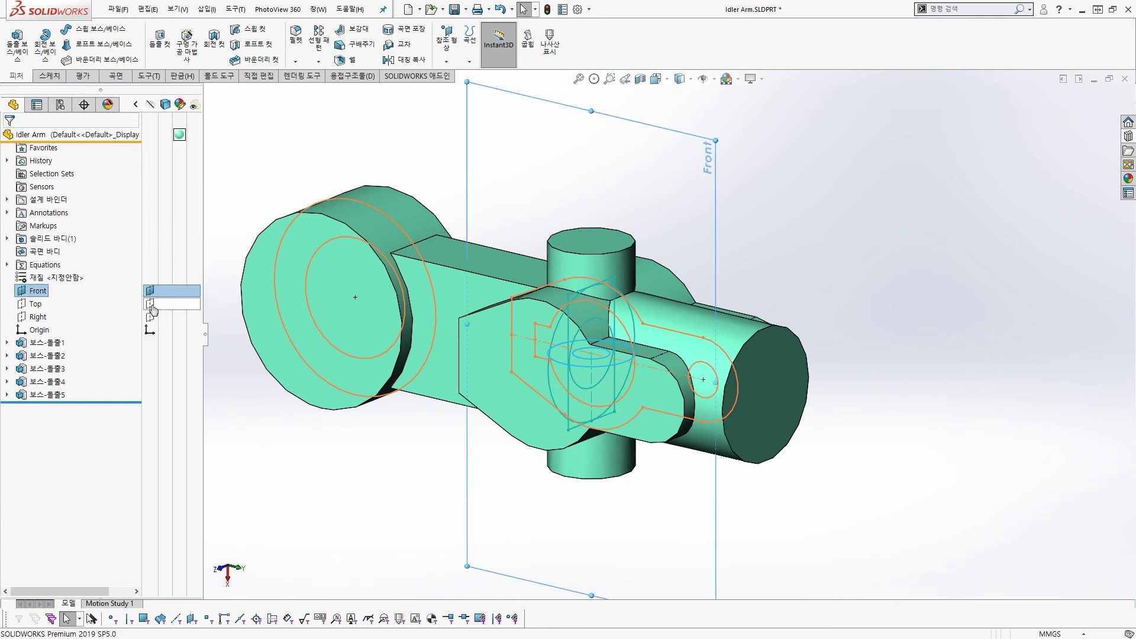
left_click(152, 306)
left_click(151, 319)
left_click(654, 145)
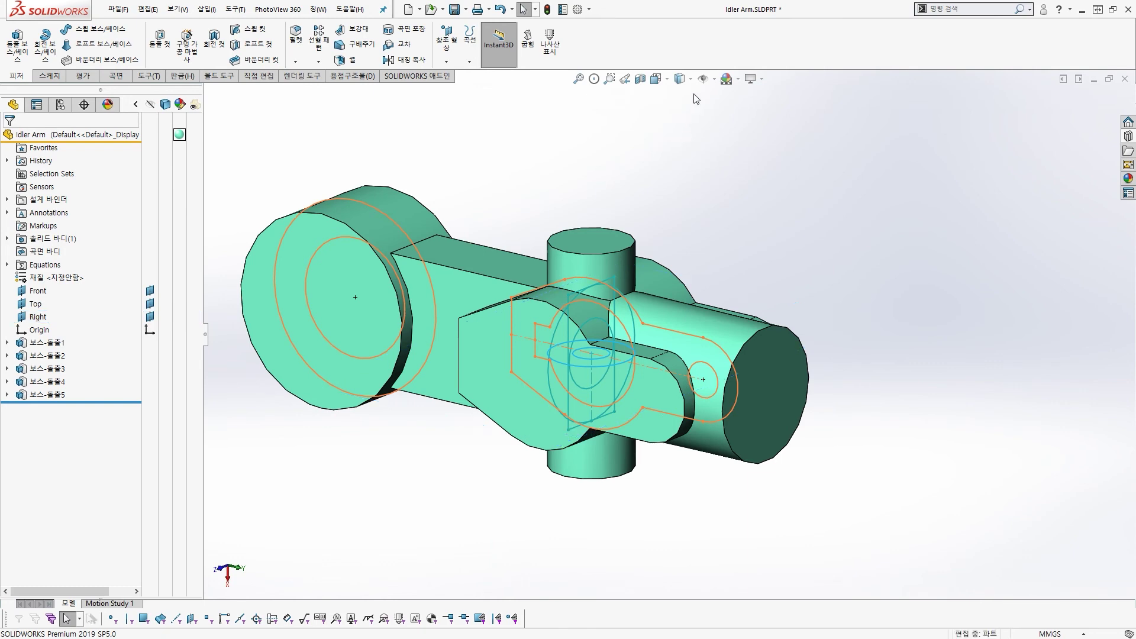
left_click(715, 80)
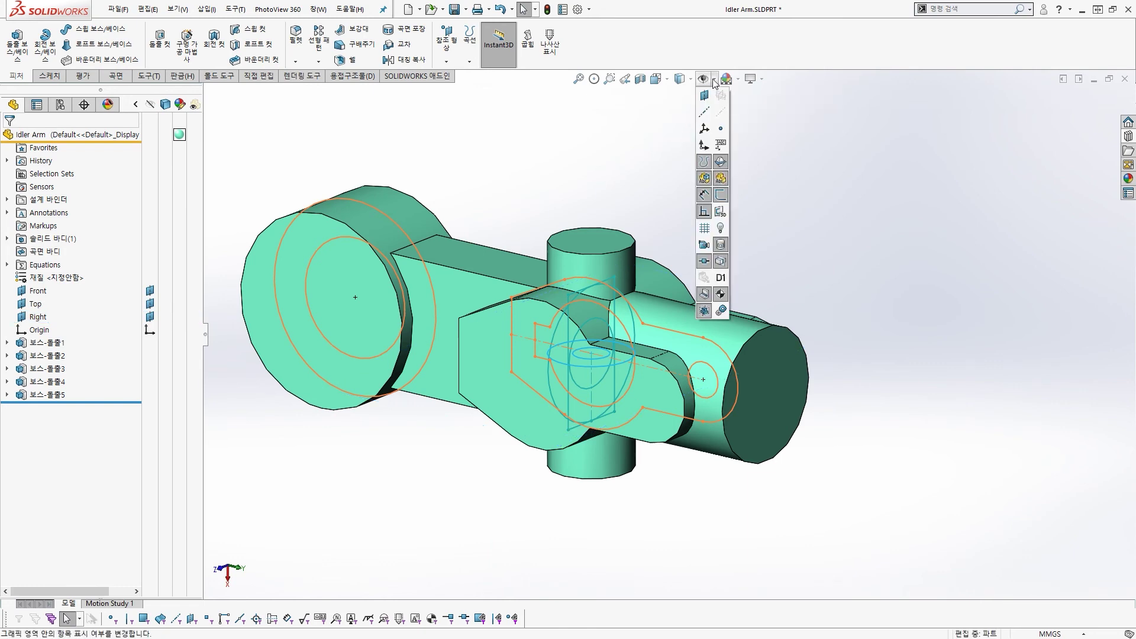
left_click(704, 96)
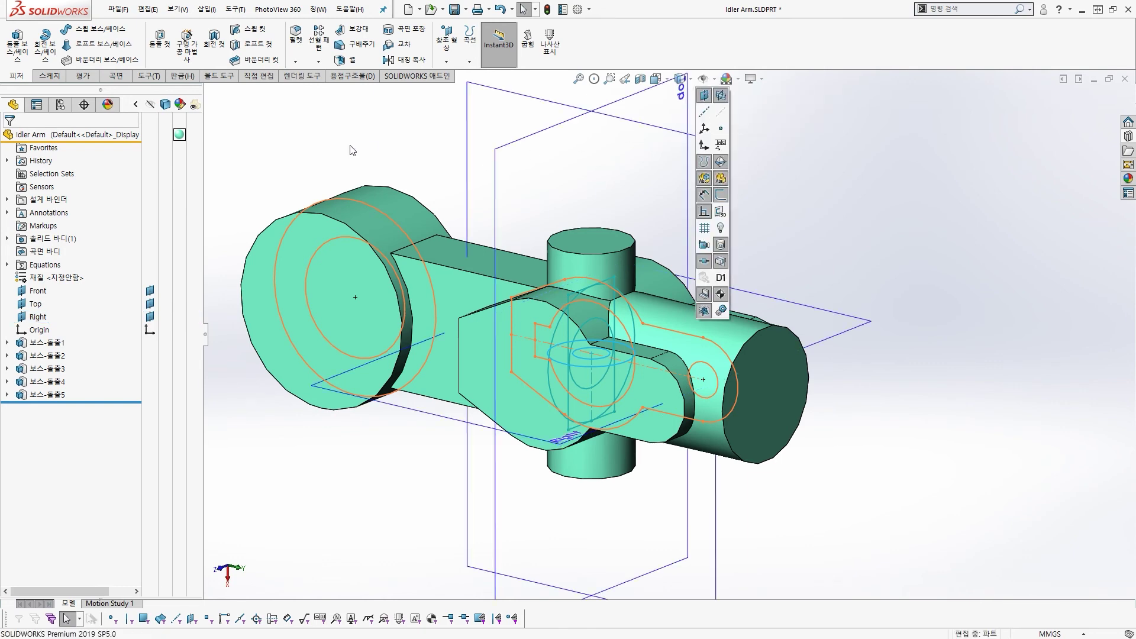
Examine where the reference planes cross the keyed bore contour of Sketch_Front and the two side cylinders.
middle_click_drag(663, 165, 423, 223)
scroll(657, 254, "up", 7)
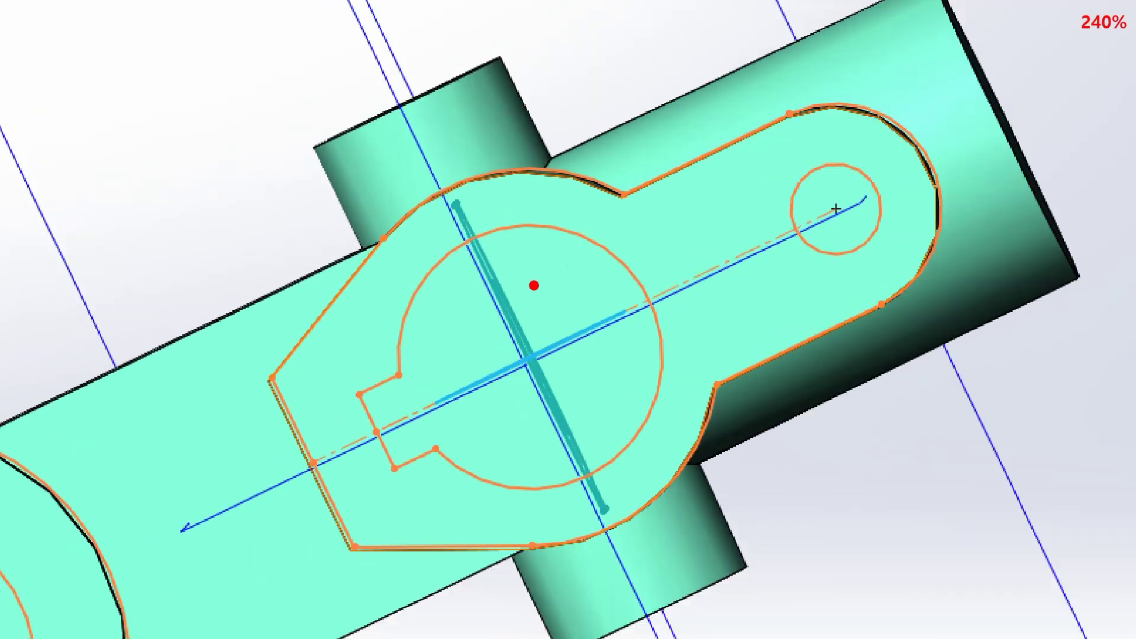
mouse_move(505, 226)
left_mouse_down()
mouse_move(455, 235)
mouse_move(466, 244)
left_mouse_up()
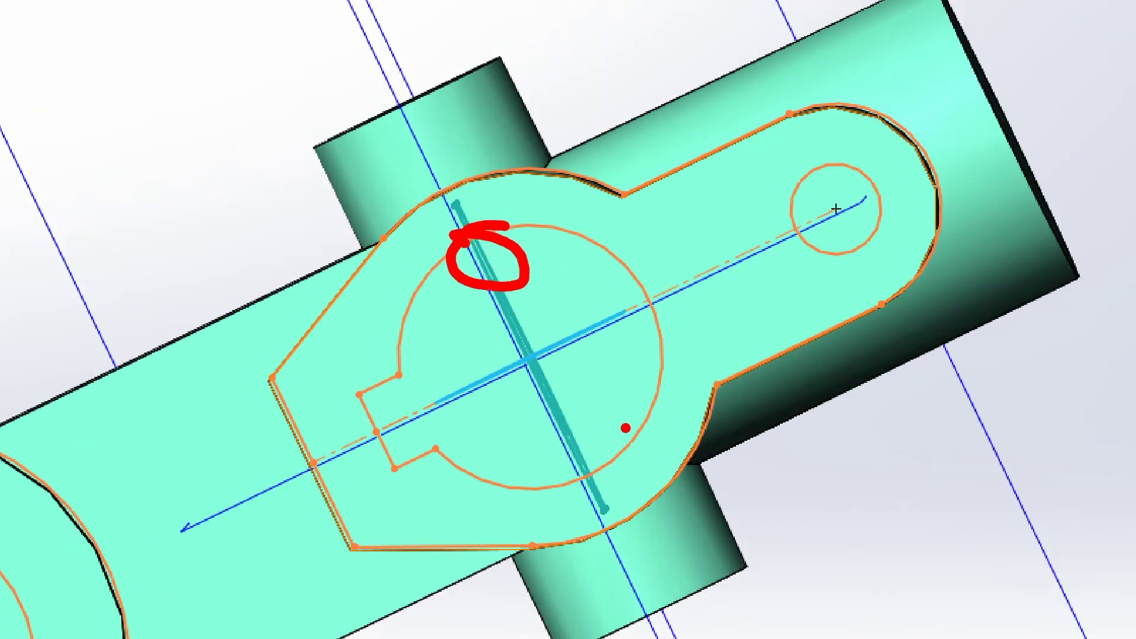
mouse_move(623, 425)
left_mouse_down()
mouse_move(530, 436)
mouse_move(624, 413)
left_mouse_up()
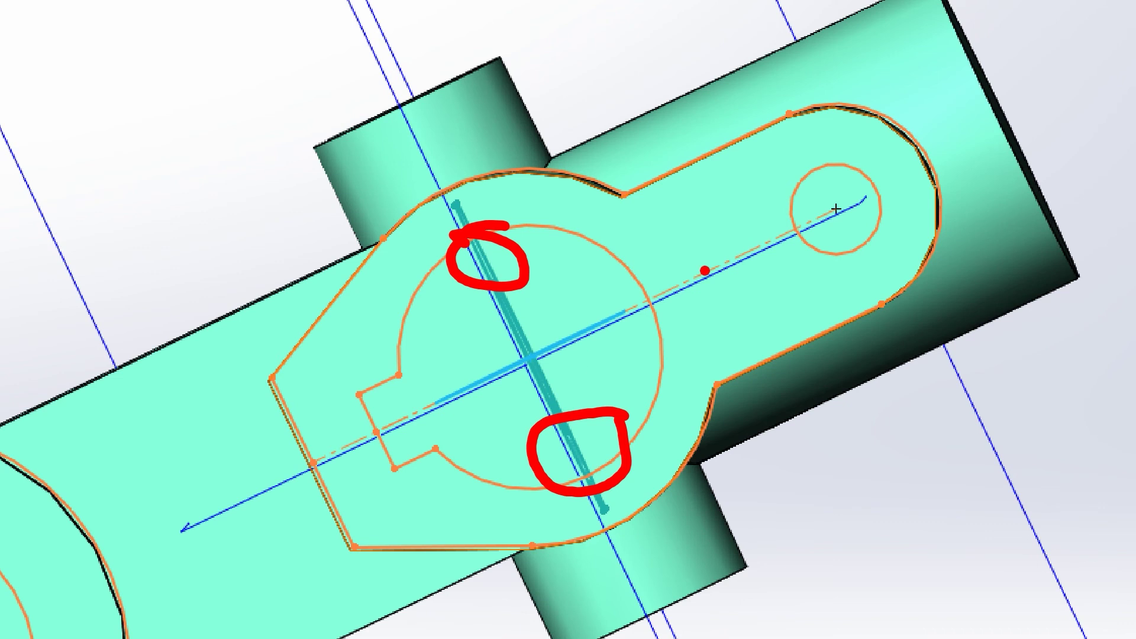
key("Escape")
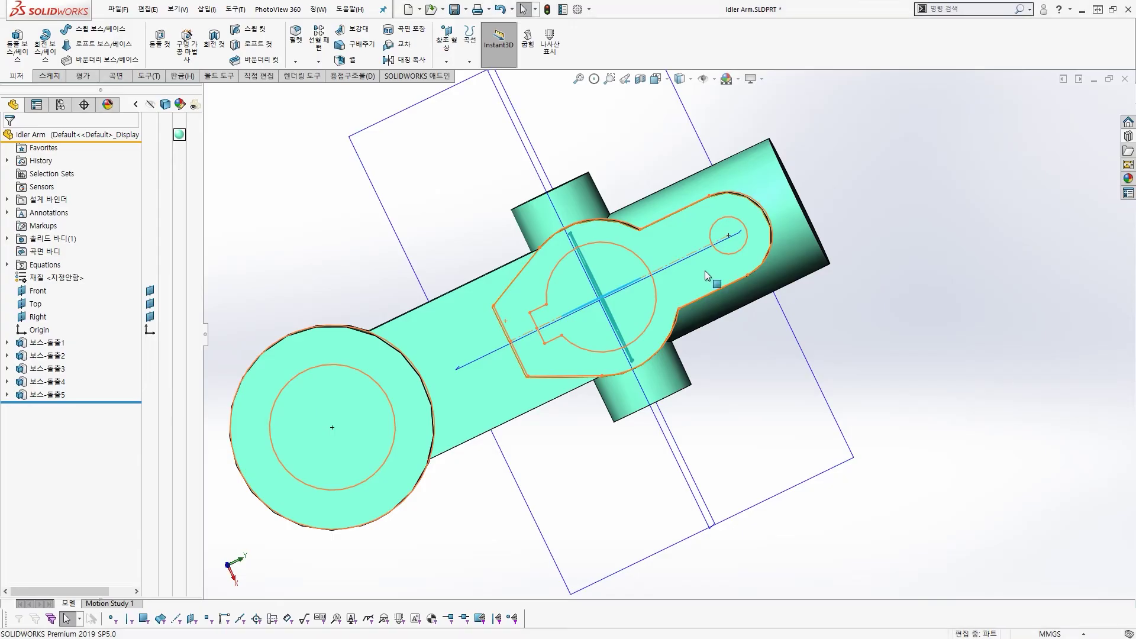
scroll(704, 271, "up", 4)
middle_click_drag(704, 271, 702, 343)
scroll(655, 318, "down", 3)
key("ctrl+2")
left_click_drag(695, 215, 677, 160)
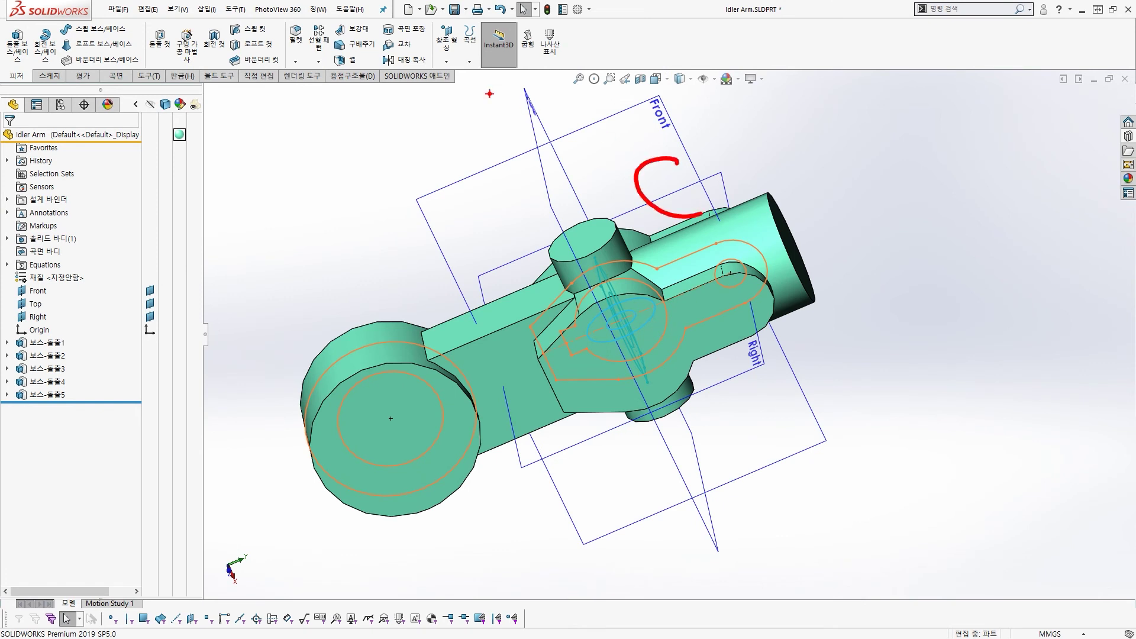
mouse_move(456, 66)
left_mouse_down()
mouse_move(438, 67)
mouse_move(463, 65)
mouse_move(459, 76)
left_mouse_up()
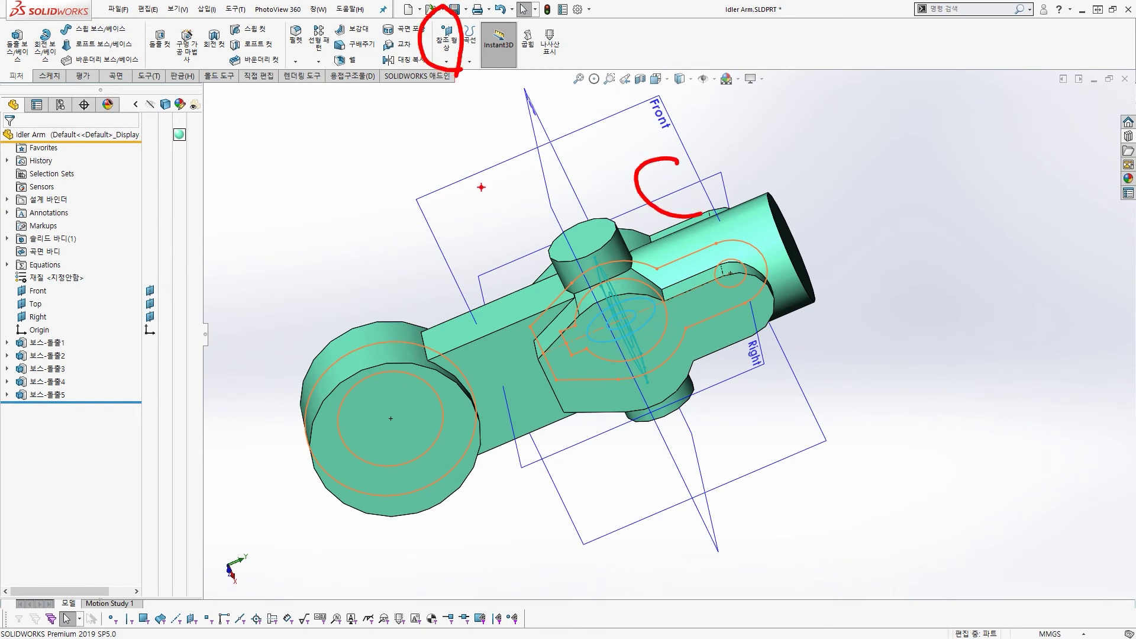
left_click_drag(283, 176, 390, 201)
left_click_drag(384, 173, 386, 206)
left_click_drag(527, 277, 770, 210)
key("Escape")
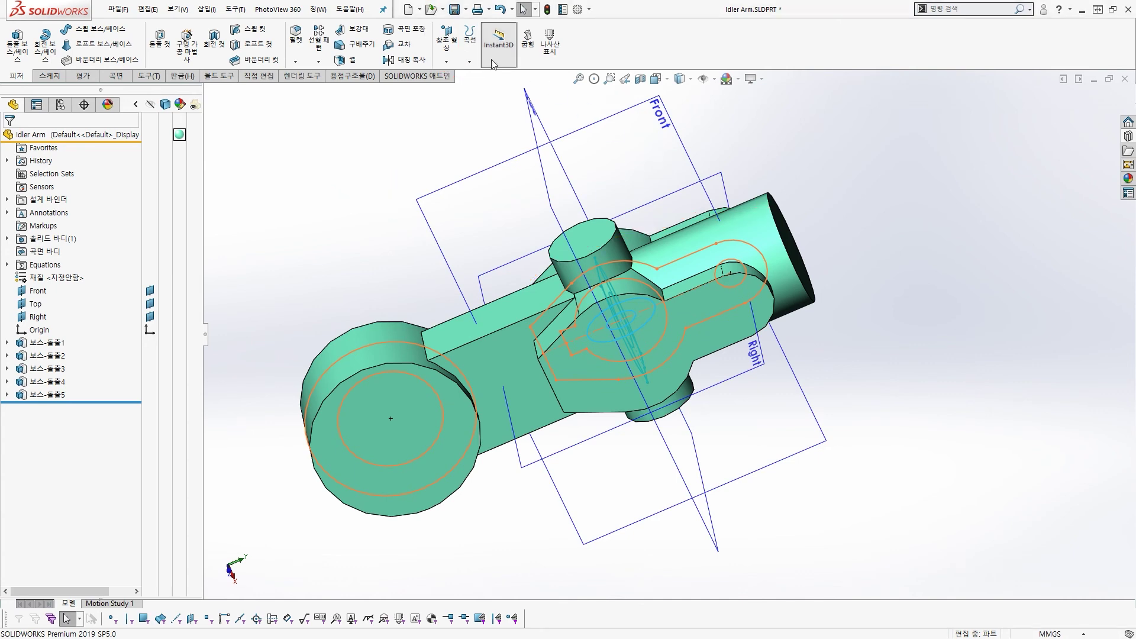
Hide the Front, Top and Right reference planes.
scroll(648, 266, "up", 2)
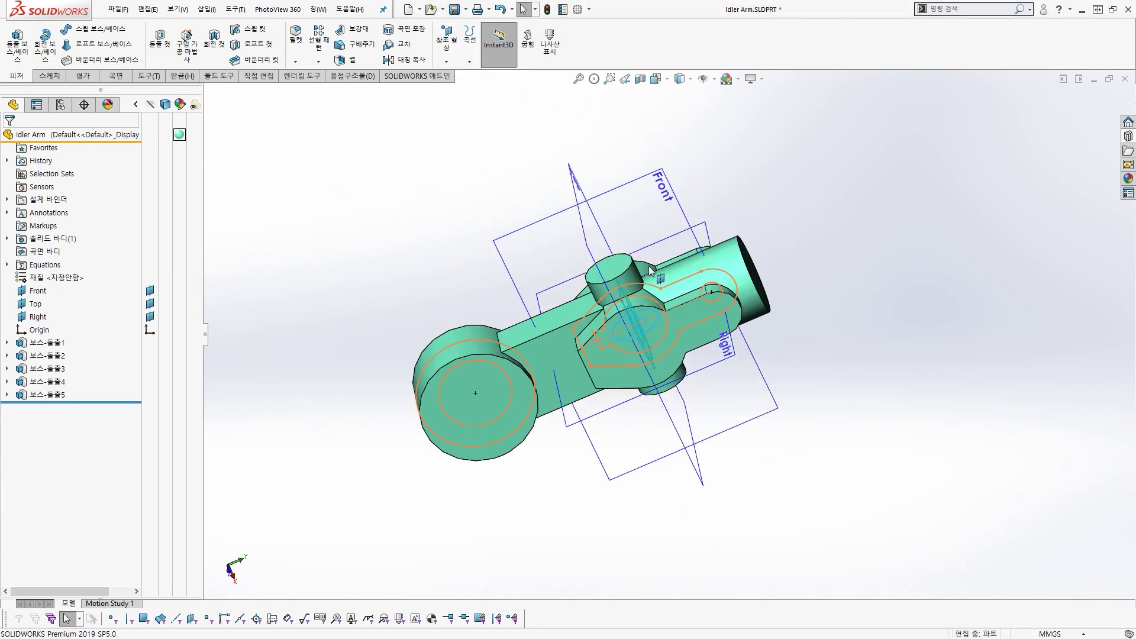
middle_click_drag(678, 268, 801, 241)
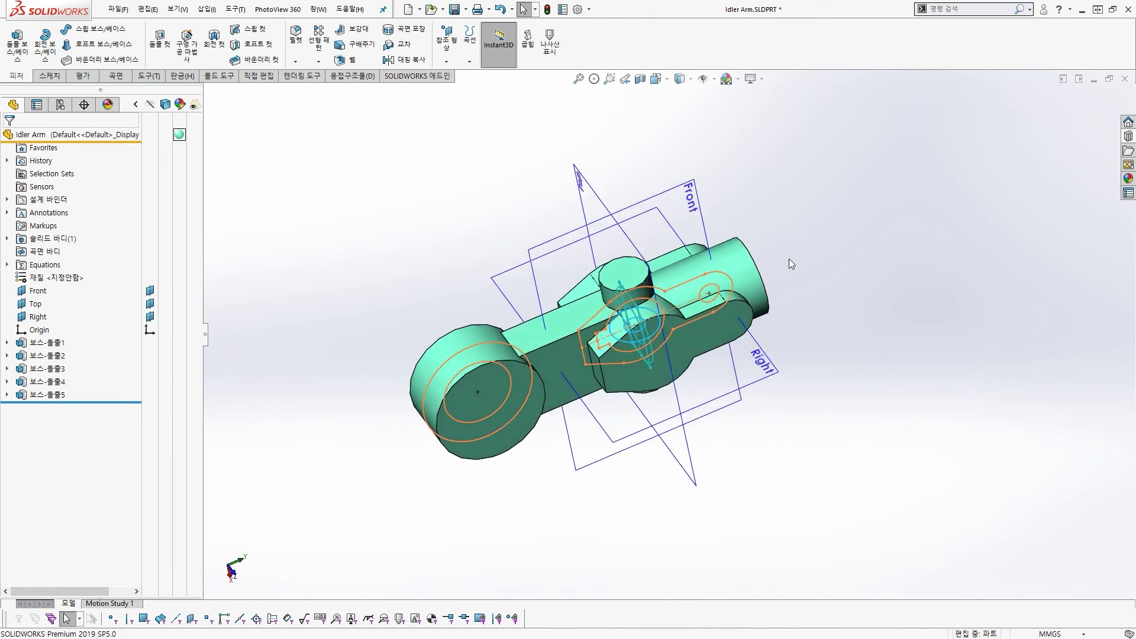
scroll(786, 260, "down", 2)
scroll(787, 260, "up", 3)
scroll(601, 374, "down", 2)
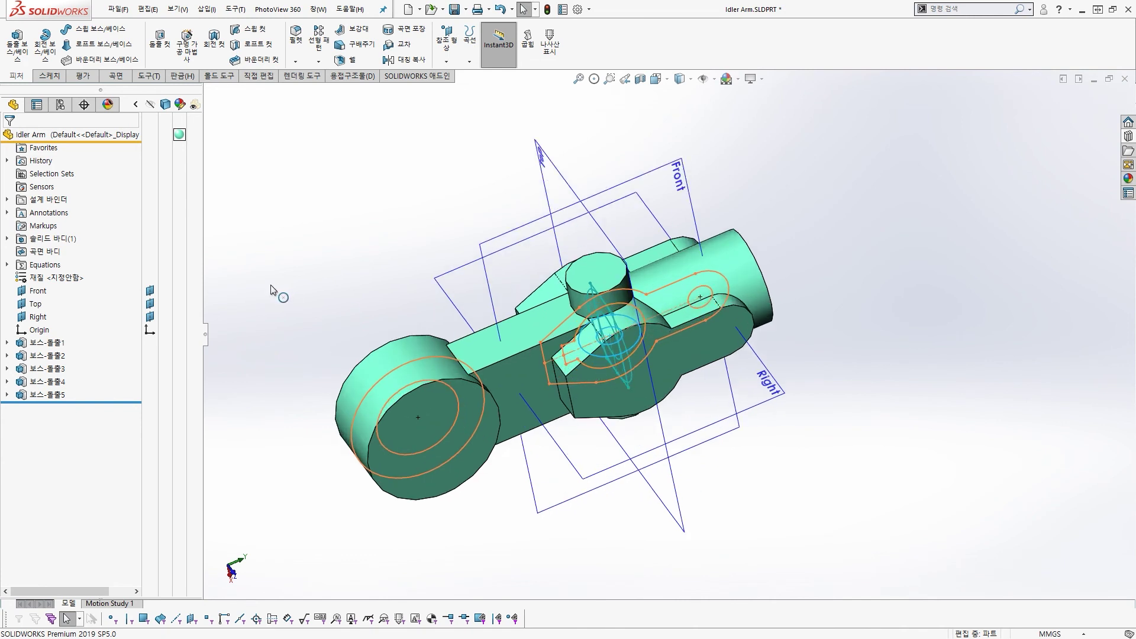
left_click(150, 292)
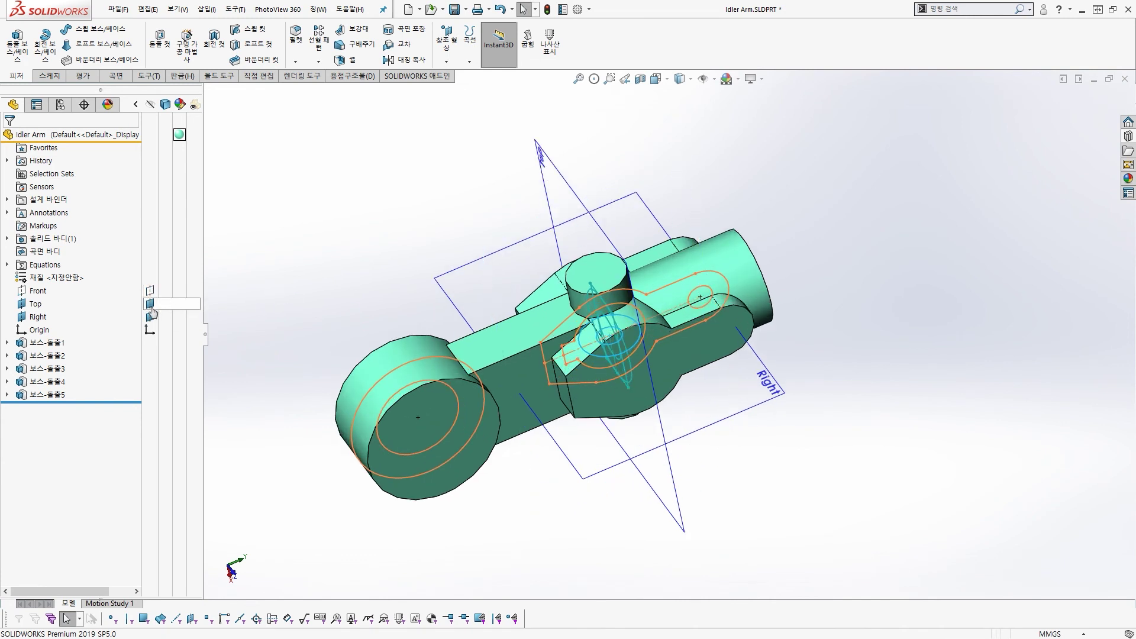
left_click(150, 304)
left_click(150, 317)
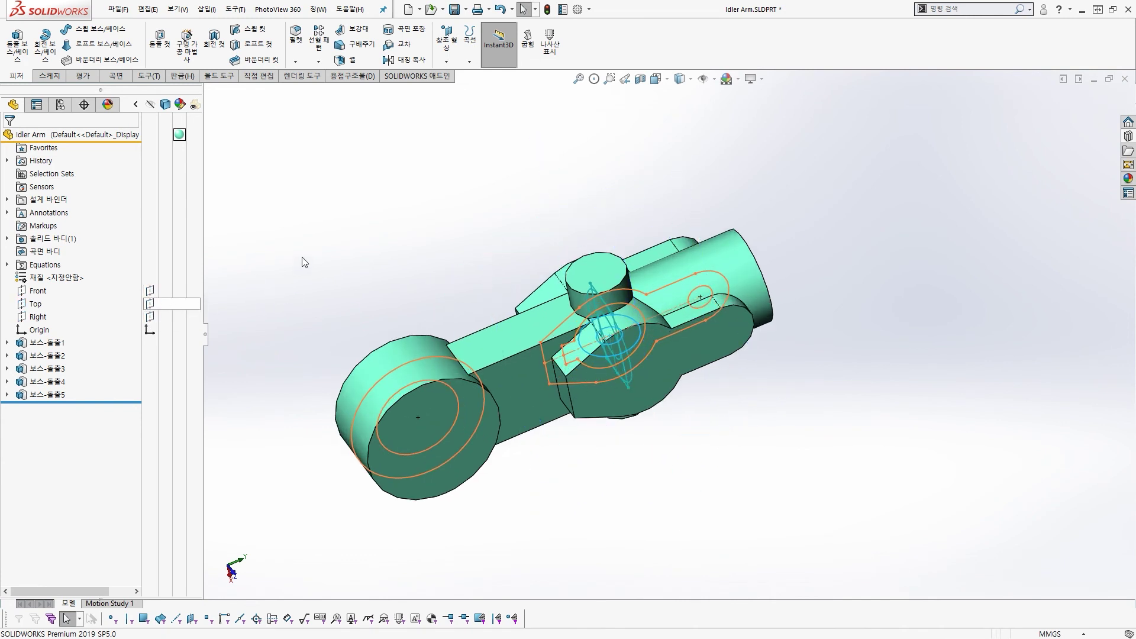
Cut the 40 mm circle of Sketch_Front through all in both directions to bore the large end cylinder.
middle_click_drag(626, 262, 546, 243)
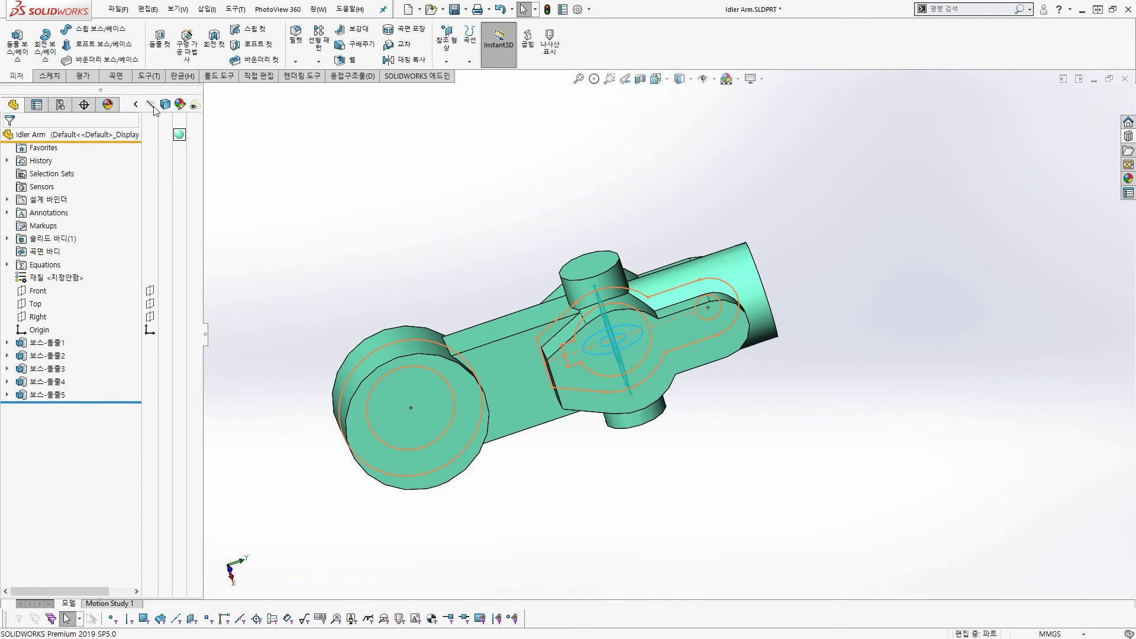
left_click(166, 55)
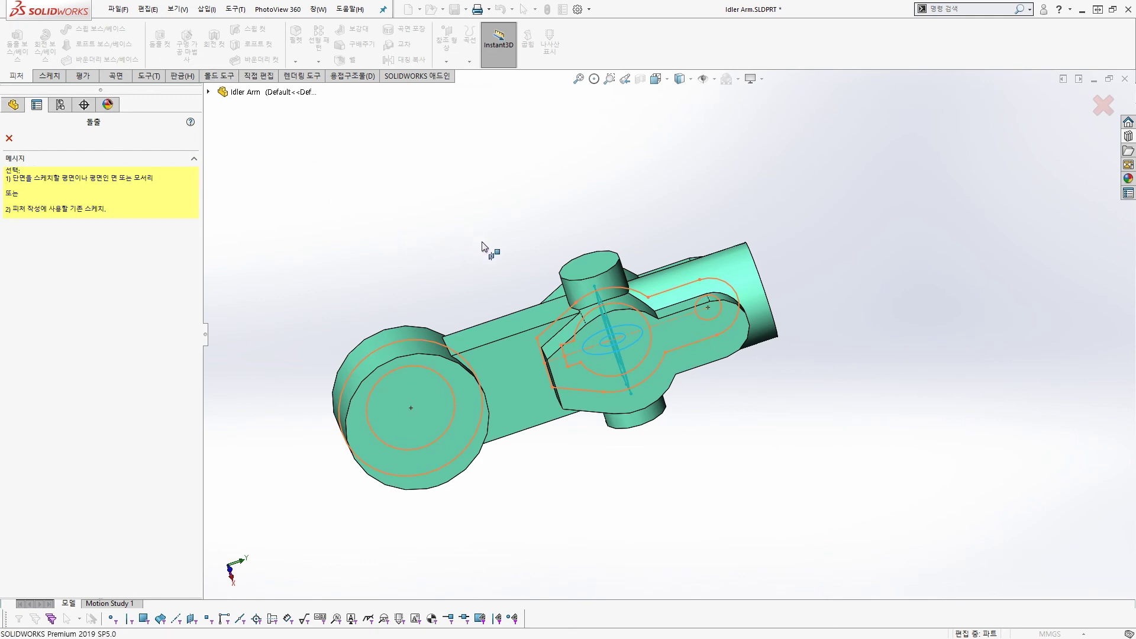
scroll(439, 390, "down", 2)
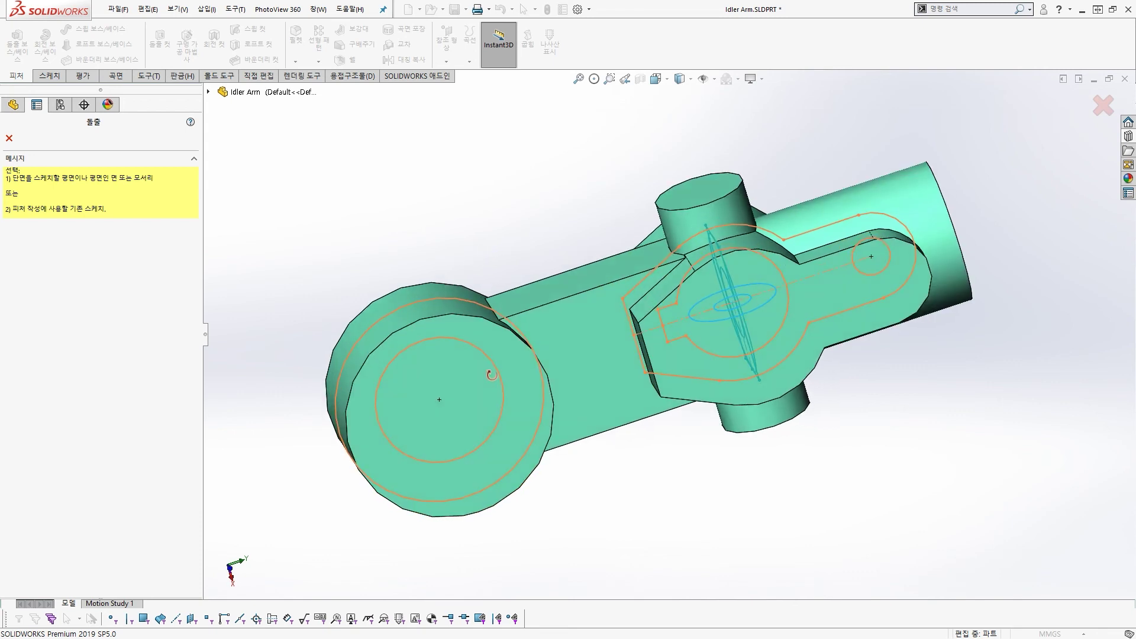
left_click(485, 355)
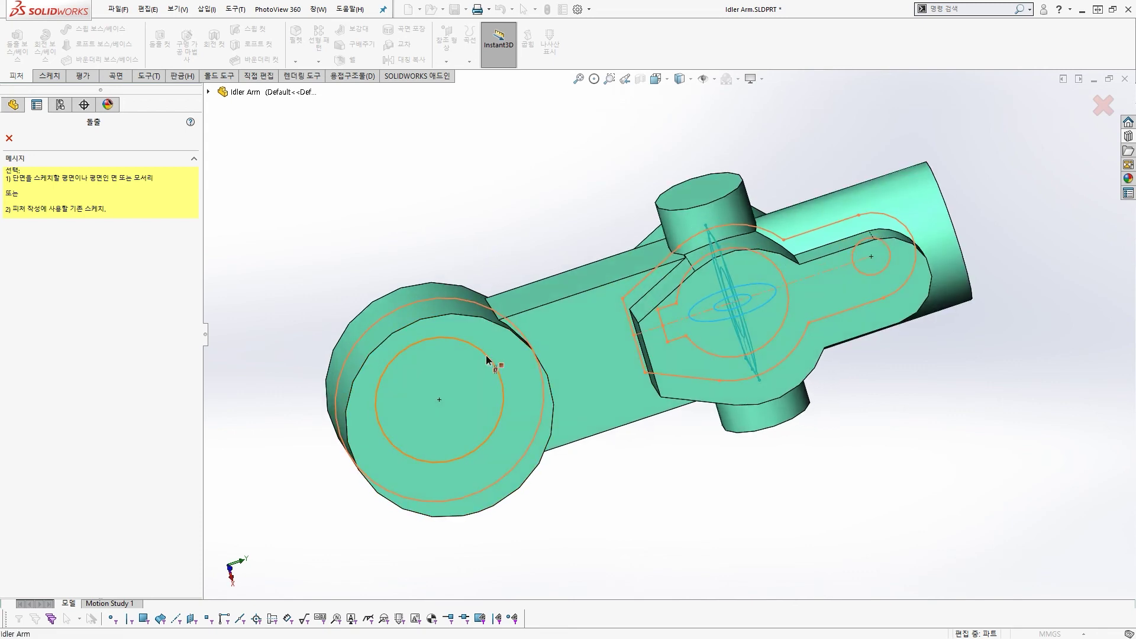
scroll(485, 355, "up", 2)
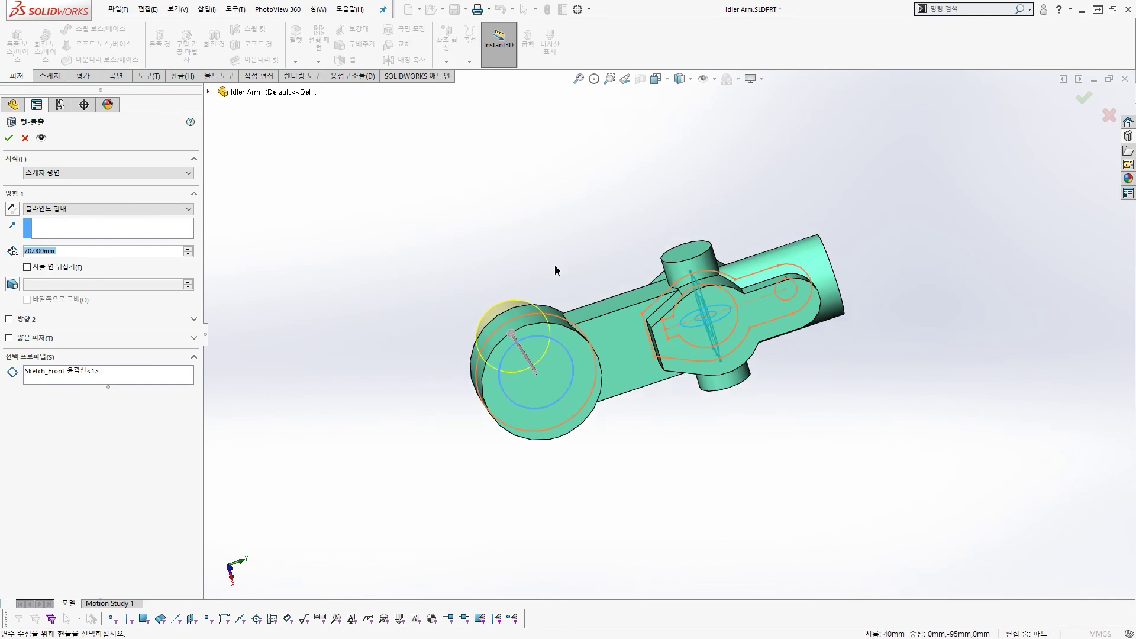
middle_click_drag(554, 264, 565, 298)
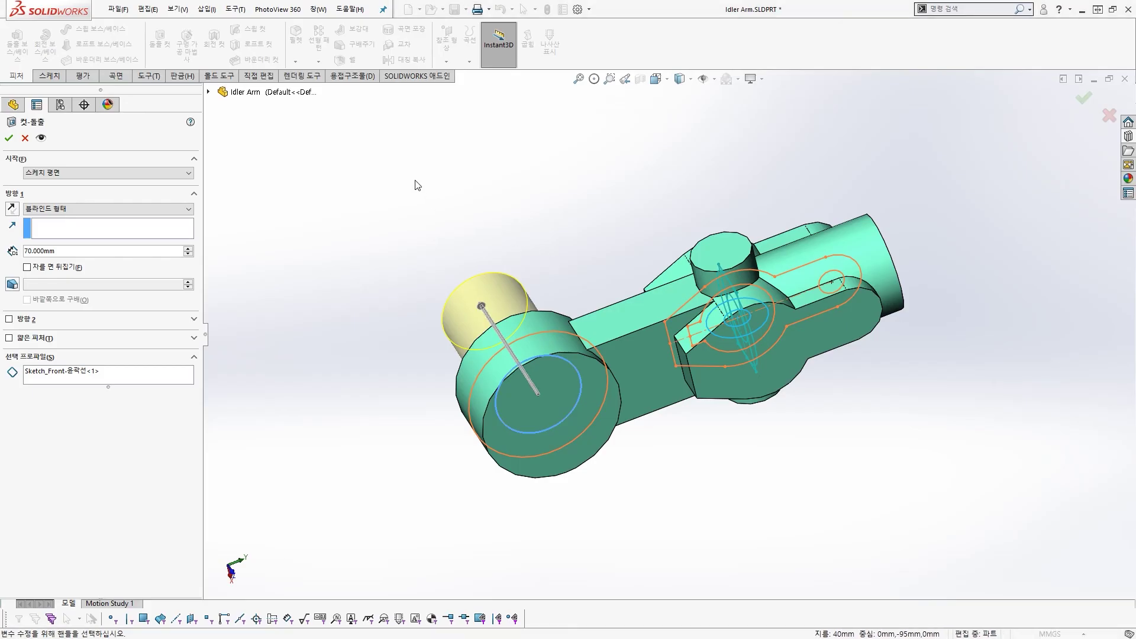
right_click(396, 176)
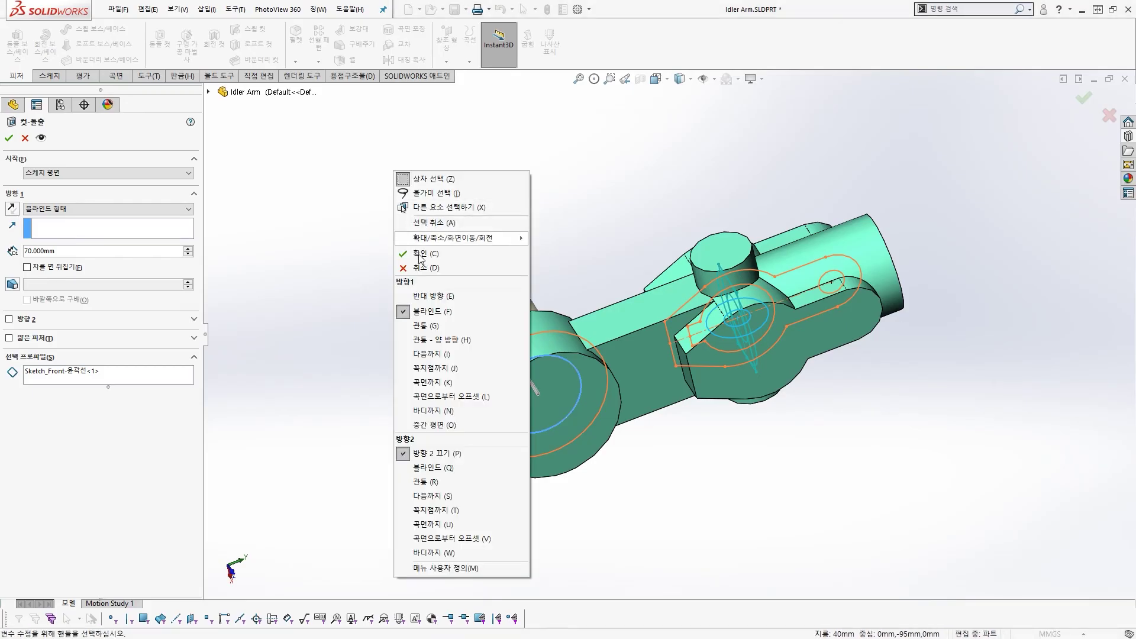
left_click(463, 347)
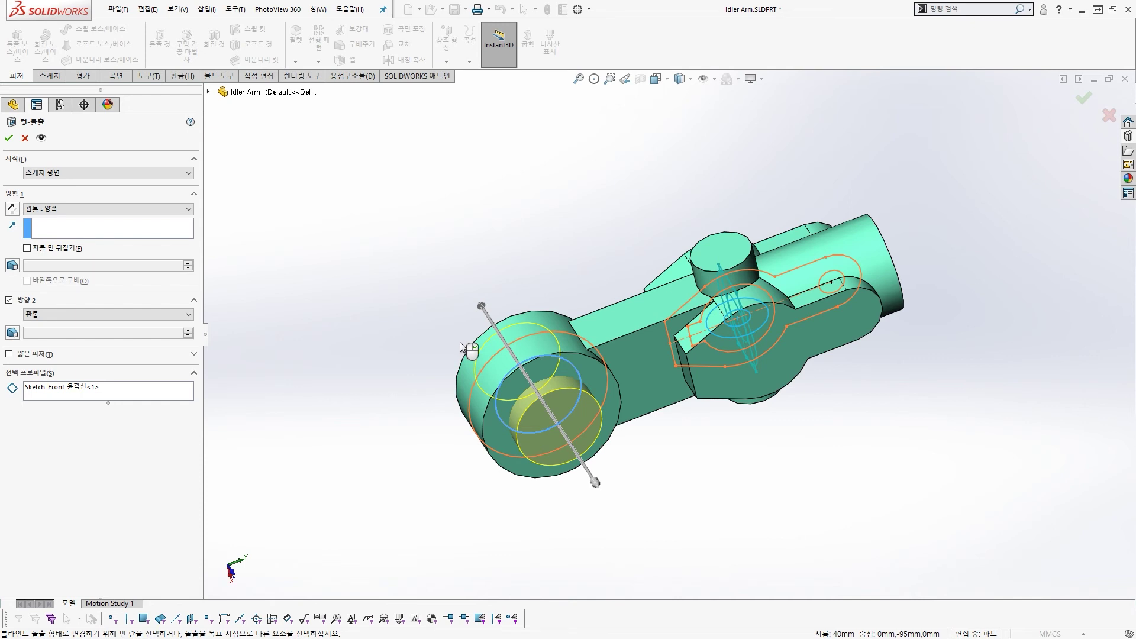
right_click(459, 342)
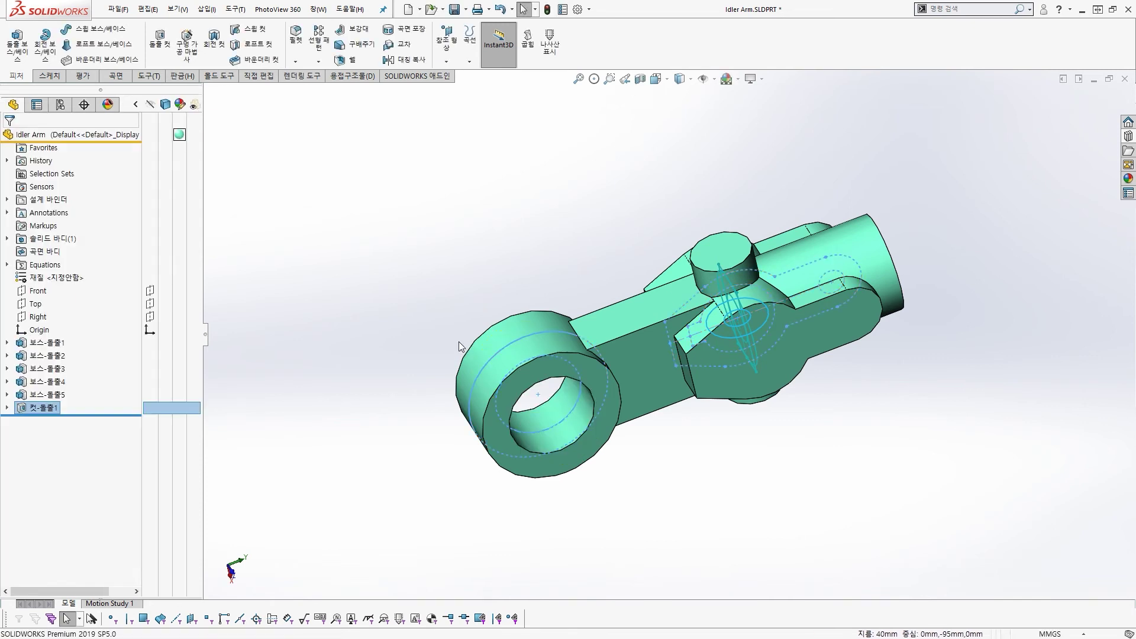
left_click(437, 257)
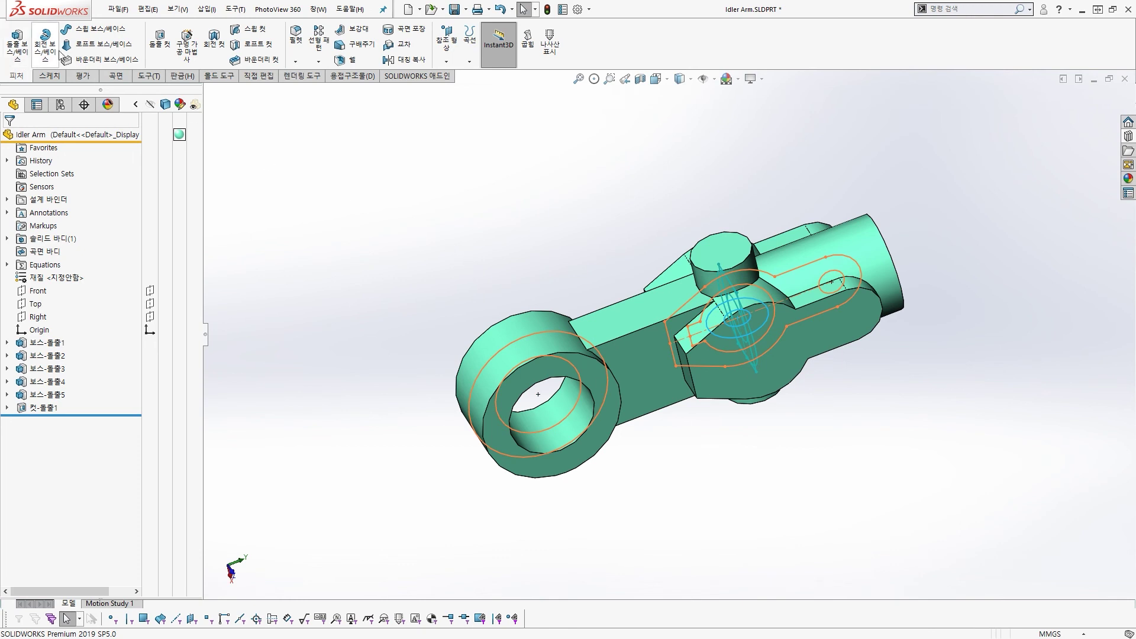
Set up an extruded cut of Sketch_Front's 12 mm circle and keyed bore contour, through all in both directions.
left_click(159, 42)
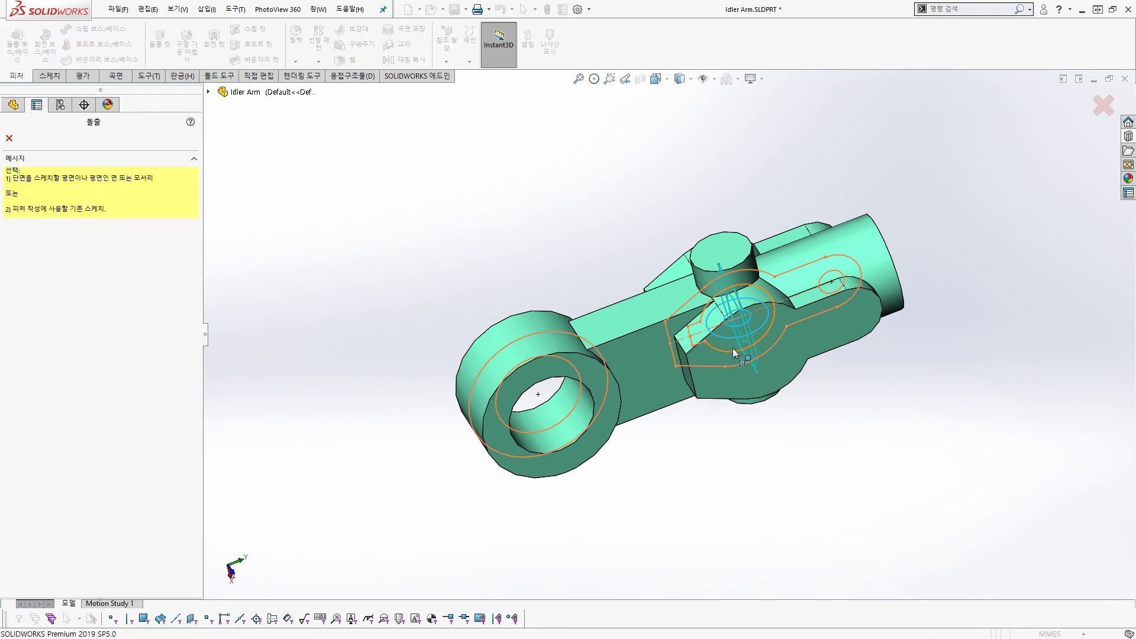
middle_click_drag(828, 349, 818, 261)
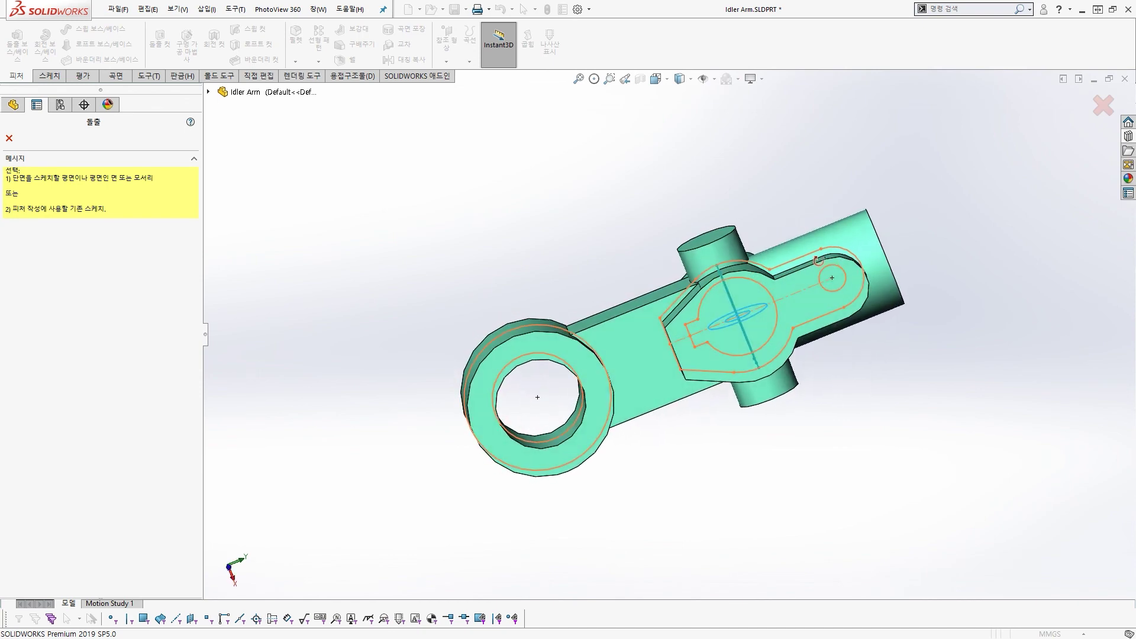
scroll(787, 284, "down", 4)
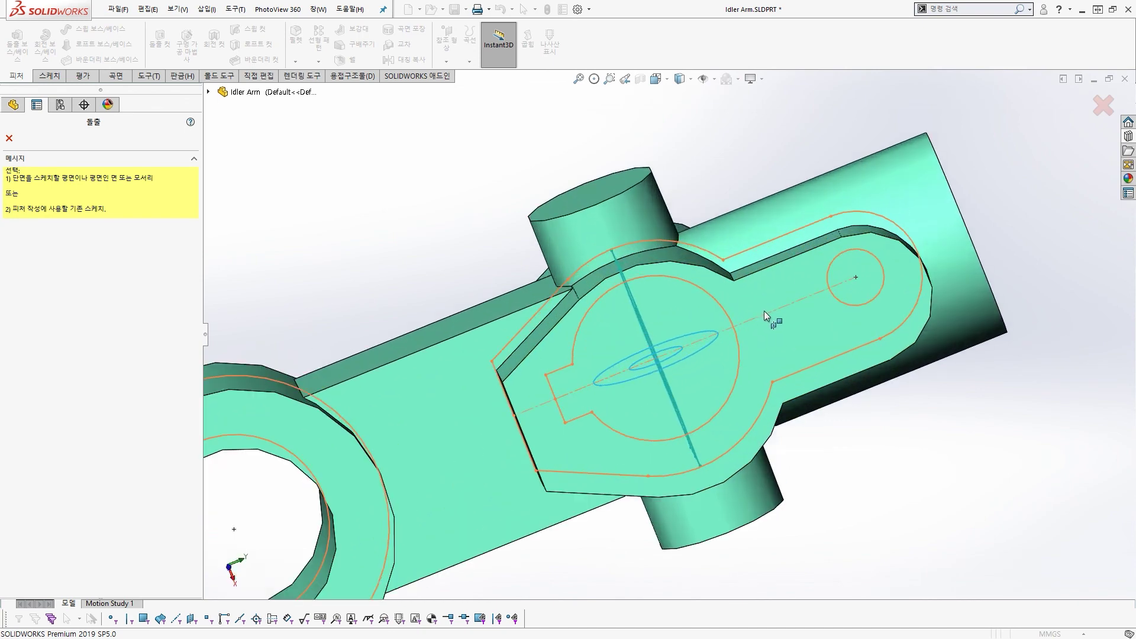
left_click(860, 303)
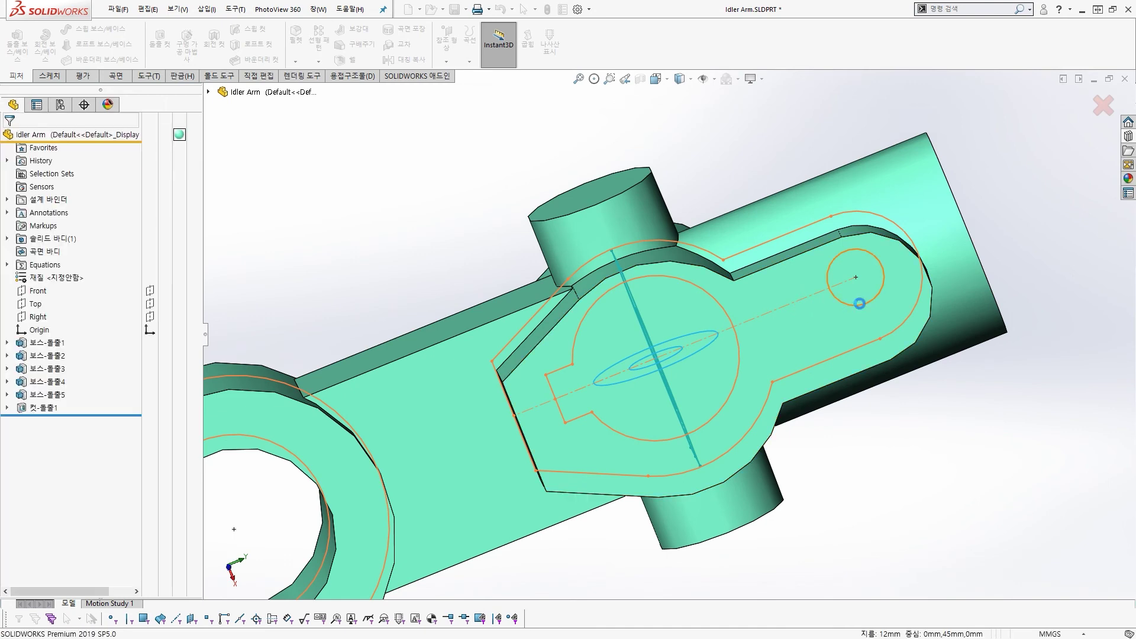
scroll(843, 304, "up", 3)
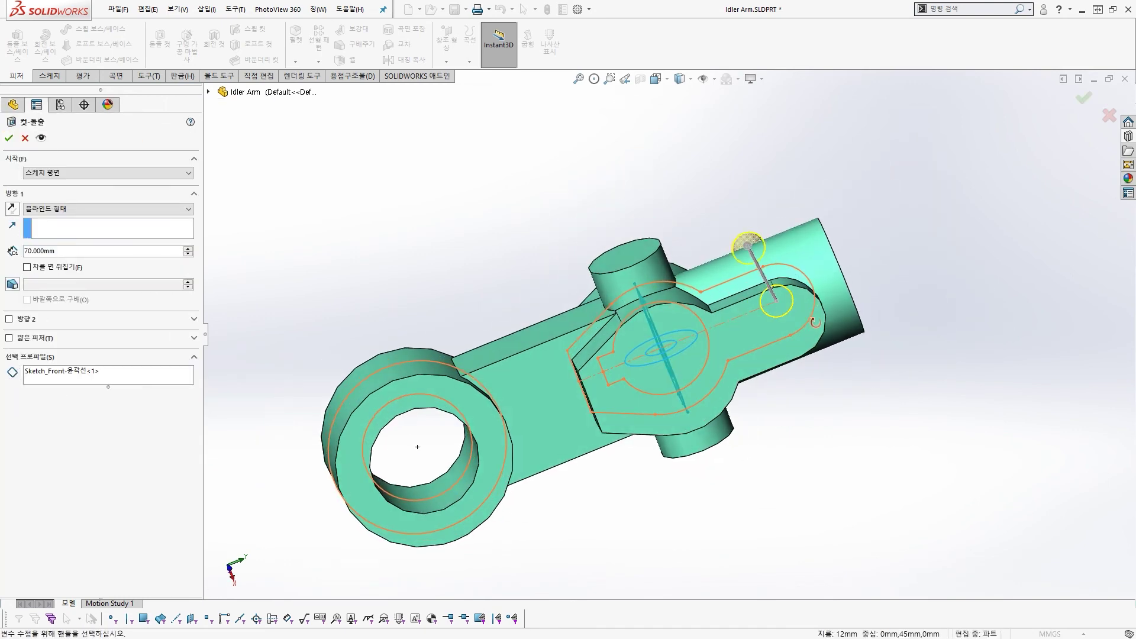
left_click(107, 210)
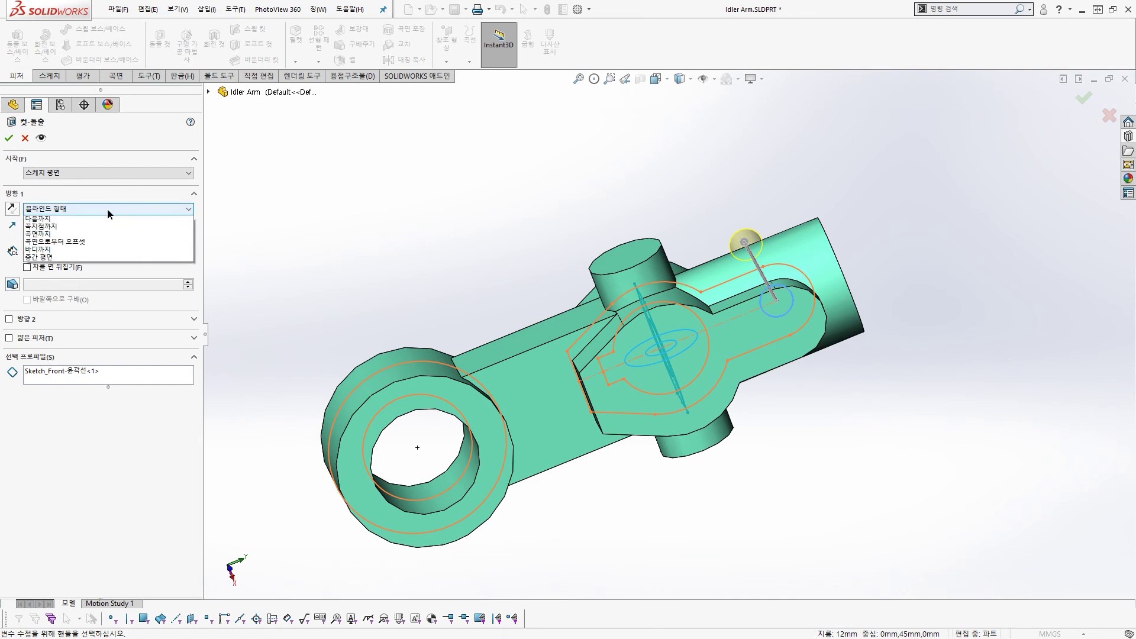
left_click(115, 282)
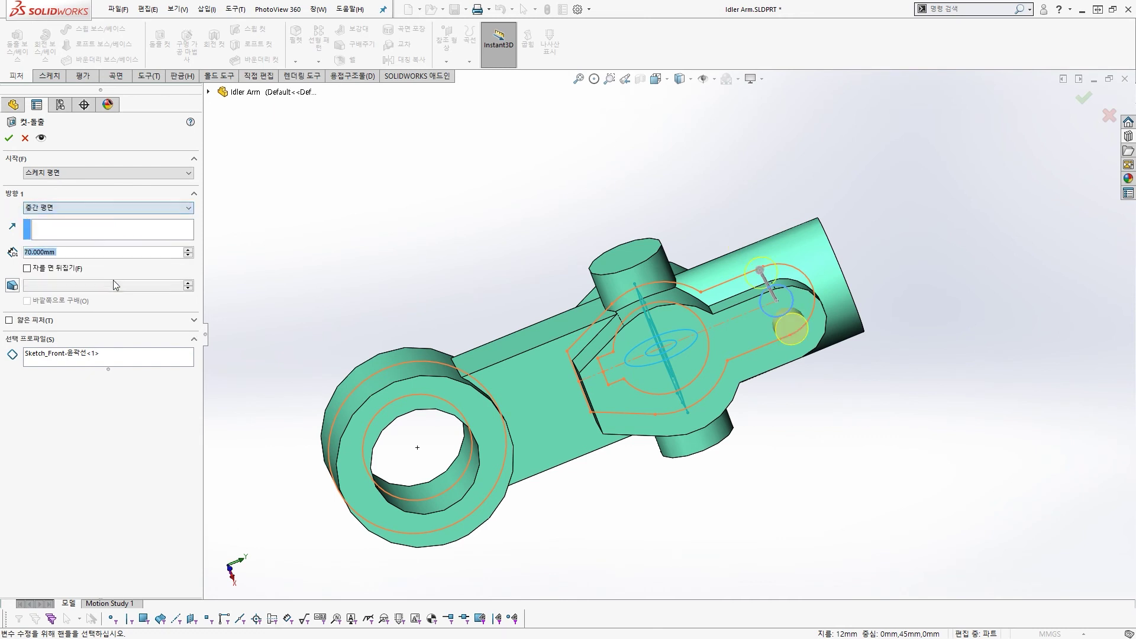
left_click(126, 210)
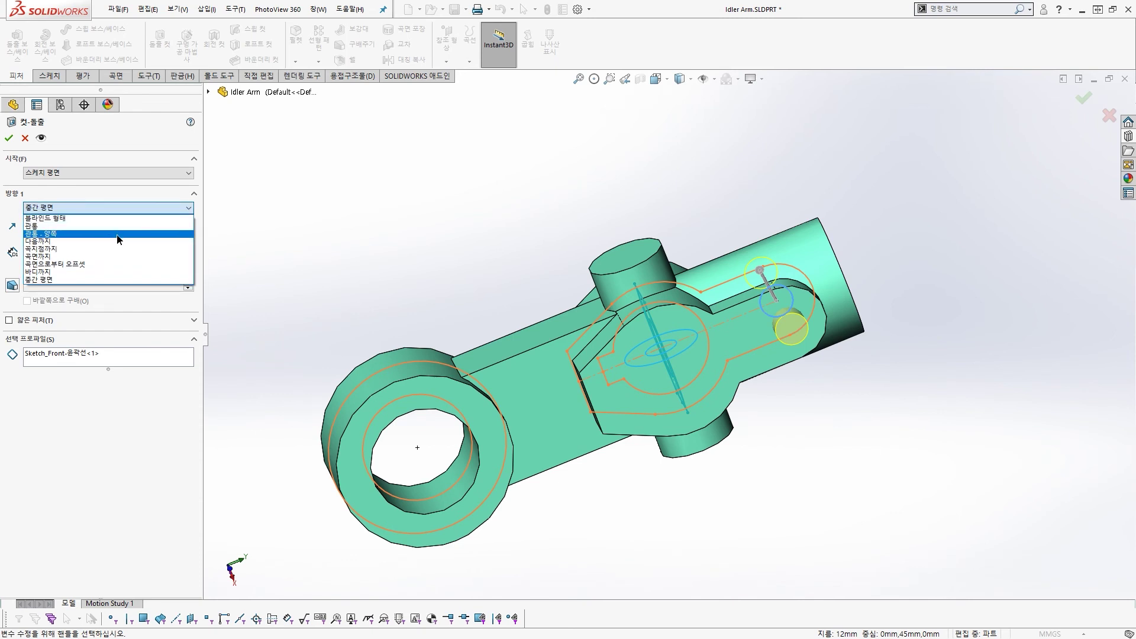
left_click(118, 233)
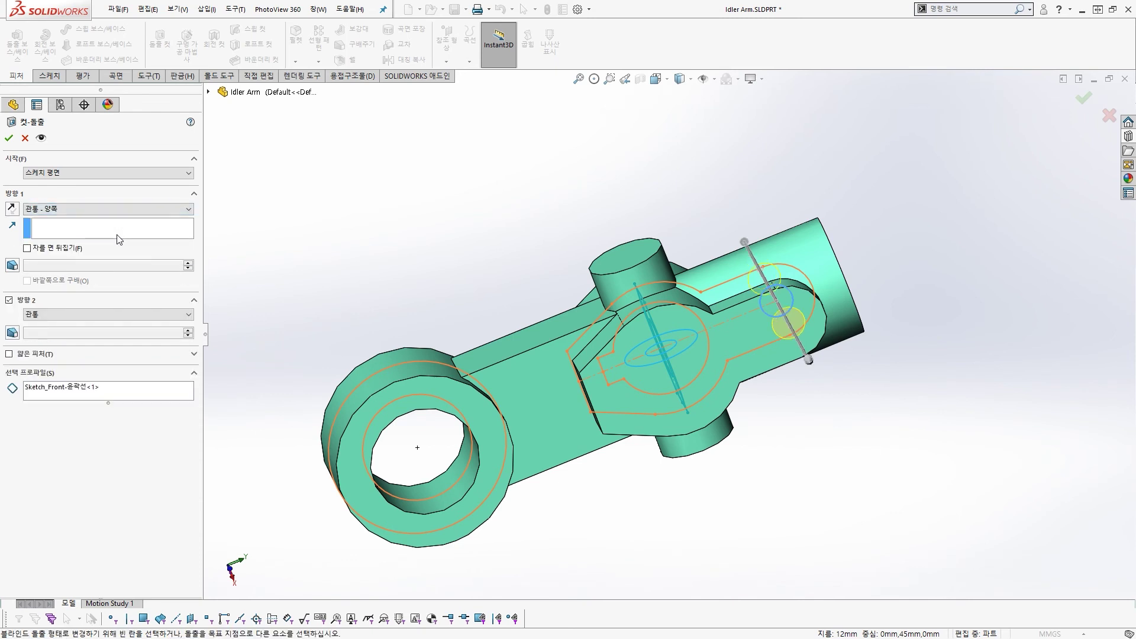
left_click(134, 396)
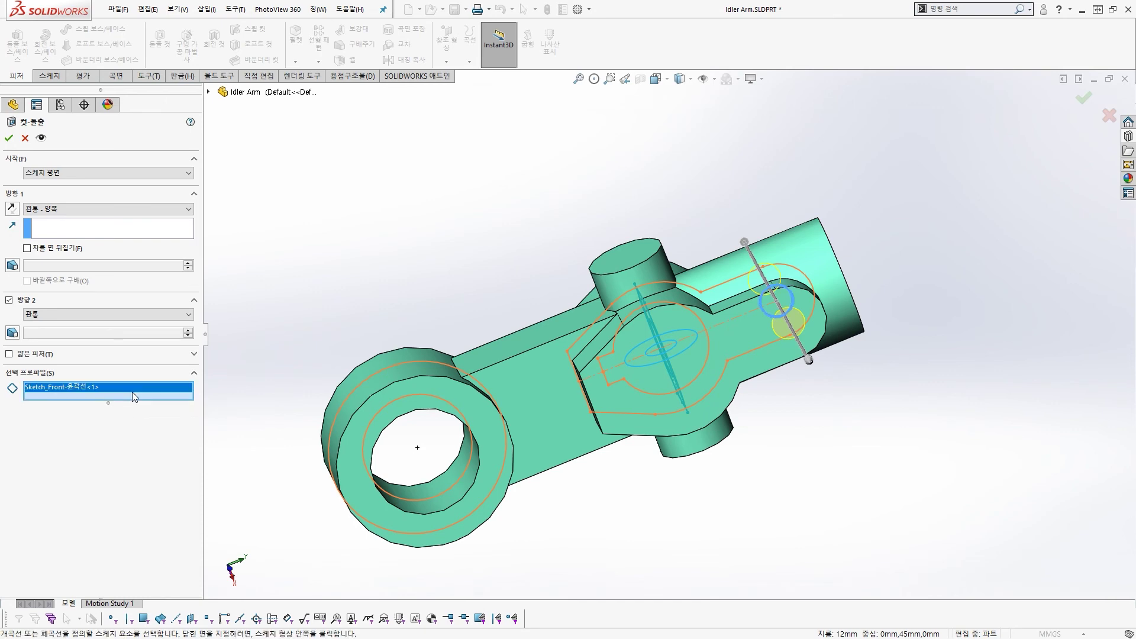
left_click(694, 380)
mouse_move(730, 352)
middle_mouse_down()
mouse_move(791, 409)
mouse_move(869, 416)
mouse_move(765, 397)
middle_mouse_up()
mouse_move(740, 289)
left_mouse_down()
mouse_move(702, 358)
mouse_move(716, 373)
left_mouse_up()
left_click_drag(833, 320, 820, 360)
left_click_drag(817, 299, 873, 352)
left_click_drag(675, 329, 497, 190)
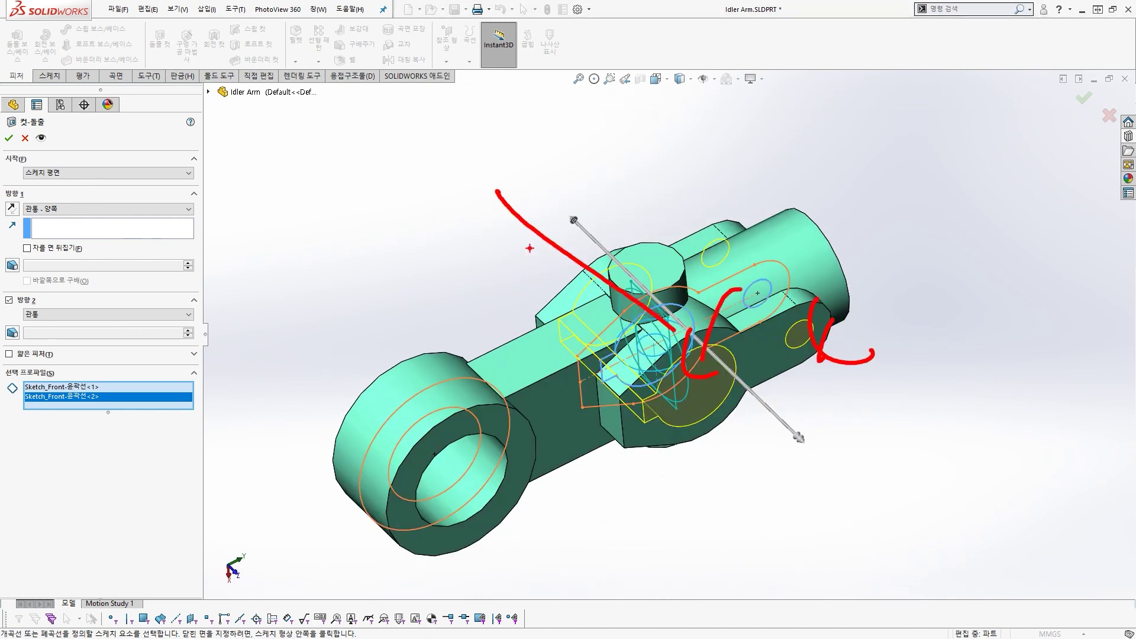
left_click_drag(538, 260, 713, 428)
left_click_drag(754, 390, 743, 450)
left_click_drag(748, 270, 684, 199)
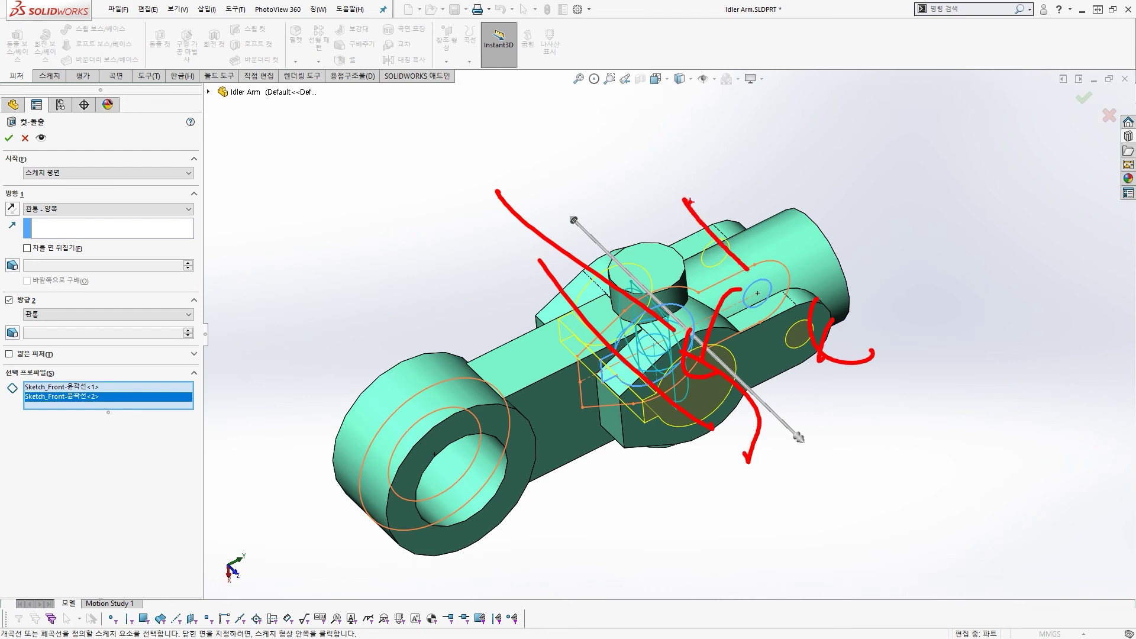
left_click_drag(839, 307, 803, 363)
left_click_drag(105, 423, 109, 418)
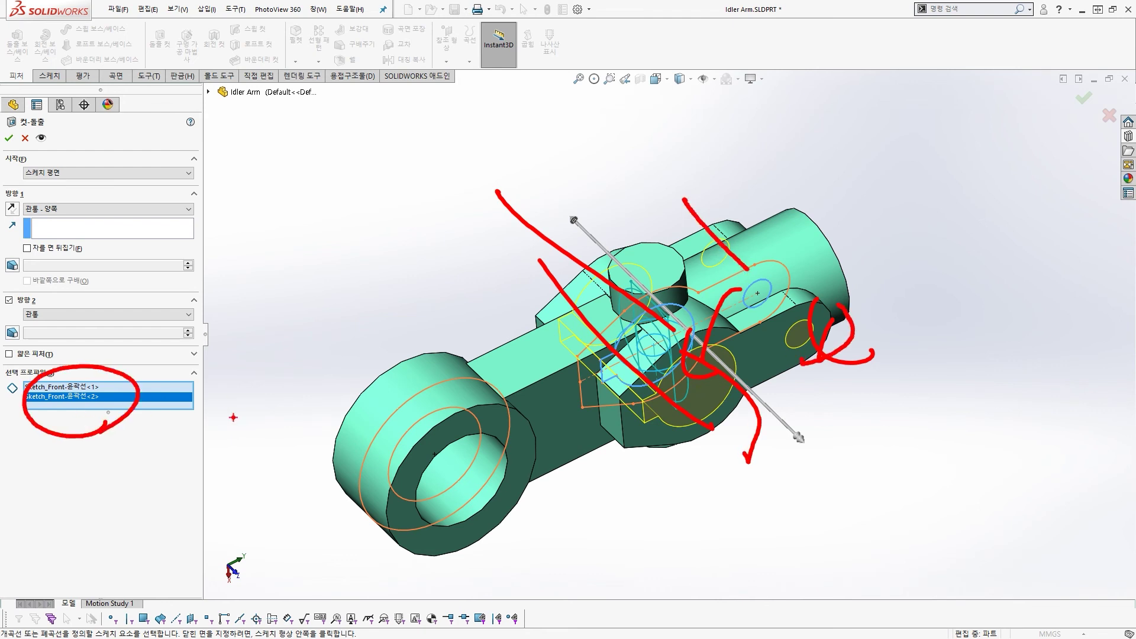
key("Escape")
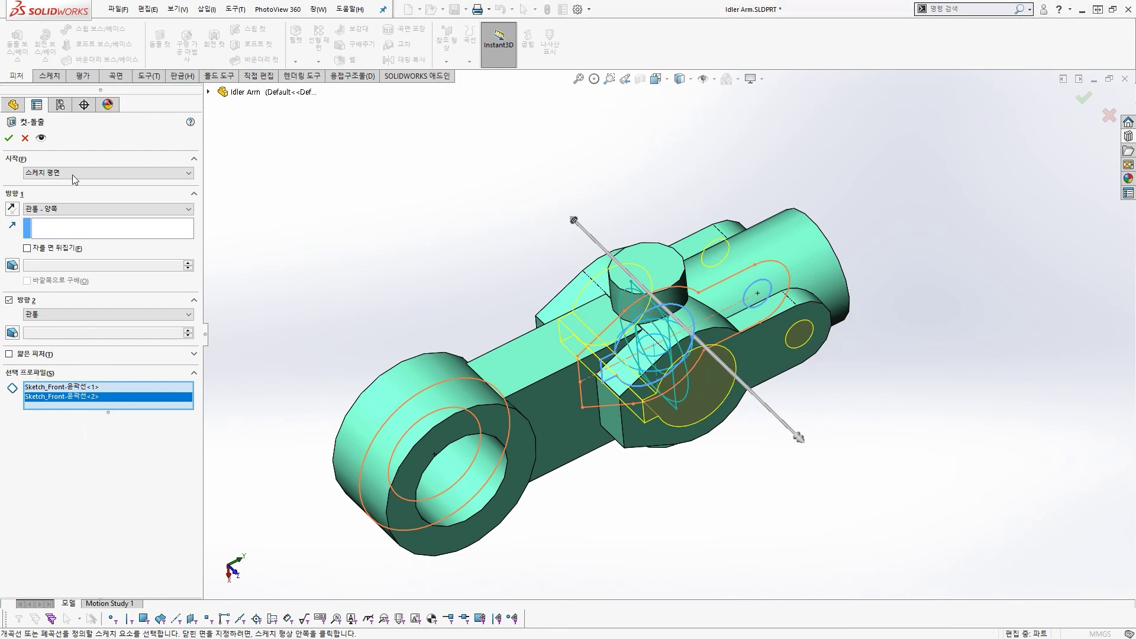
Apply the extruded cut for the small hole and the keyed bore.
left_click(9, 138)
left_click(369, 214)
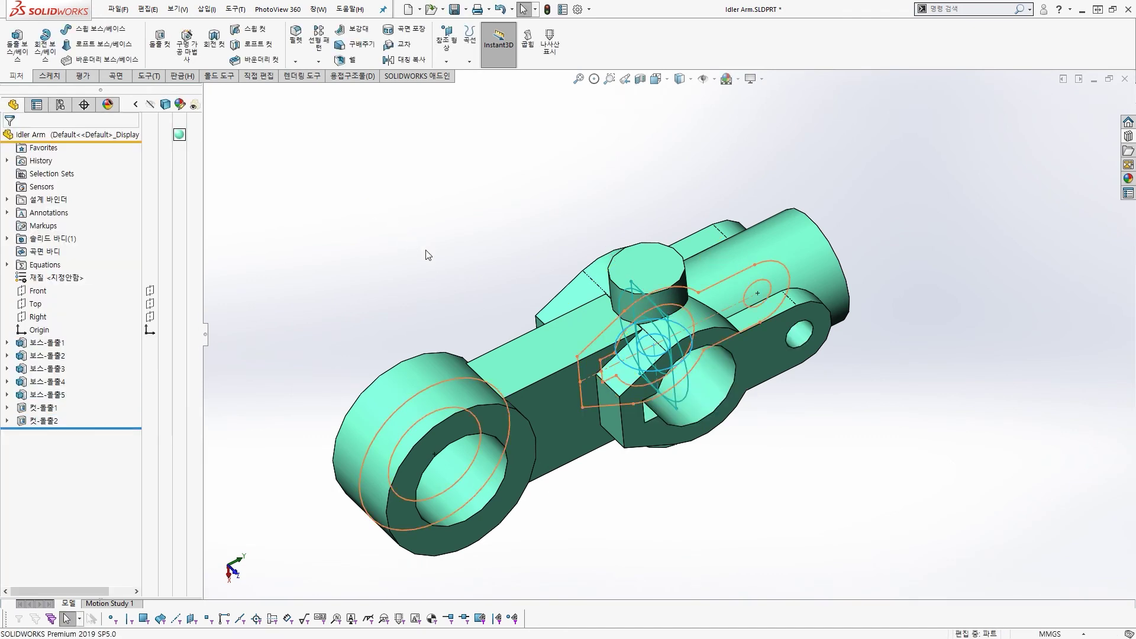
Start an extruded cut from the 12 mm circle contour of Sketch_Right.
mouse_move(602, 343)
middle_mouse_down()
mouse_move(557, 289)
mouse_move(477, 229)
middle_mouse_up()
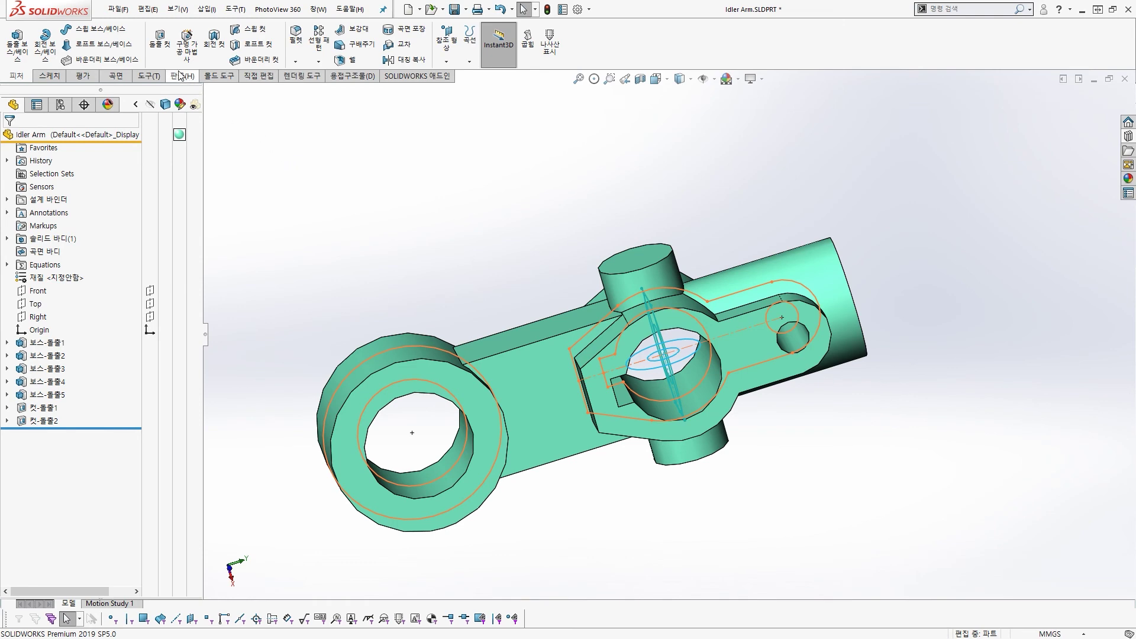
left_click(164, 52)
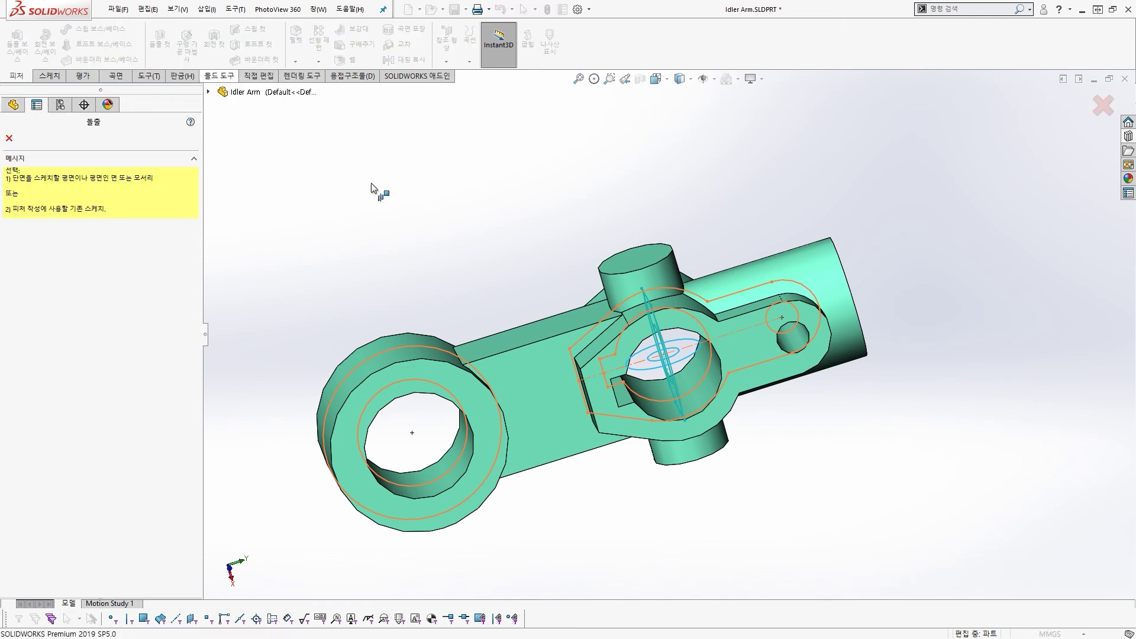
scroll(710, 372, "down", 6)
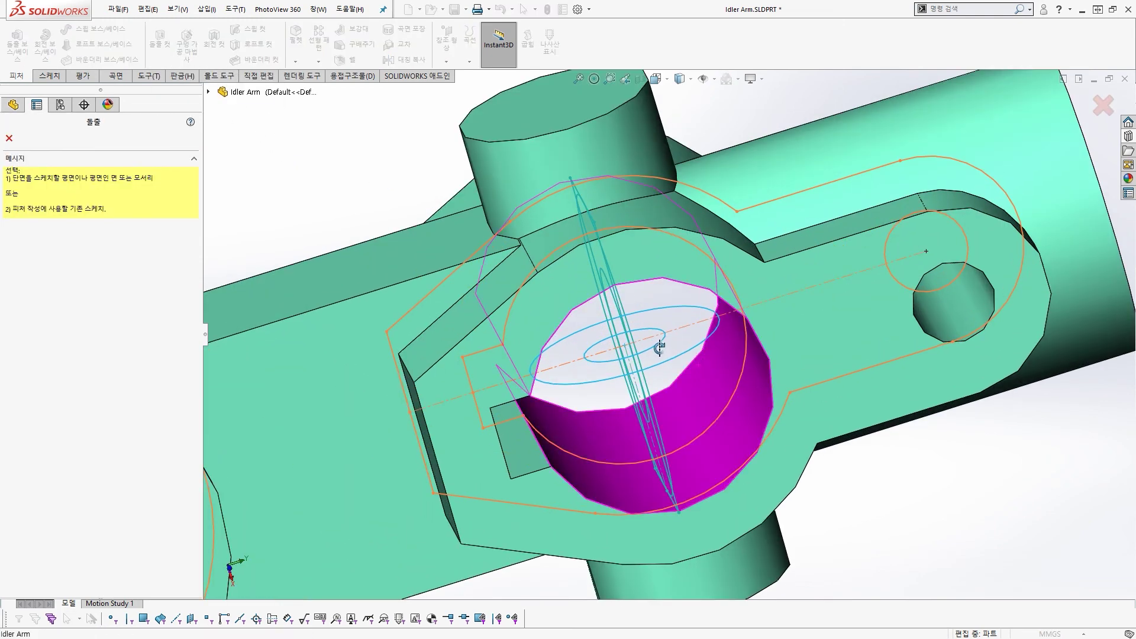
scroll(657, 346, "up", 5)
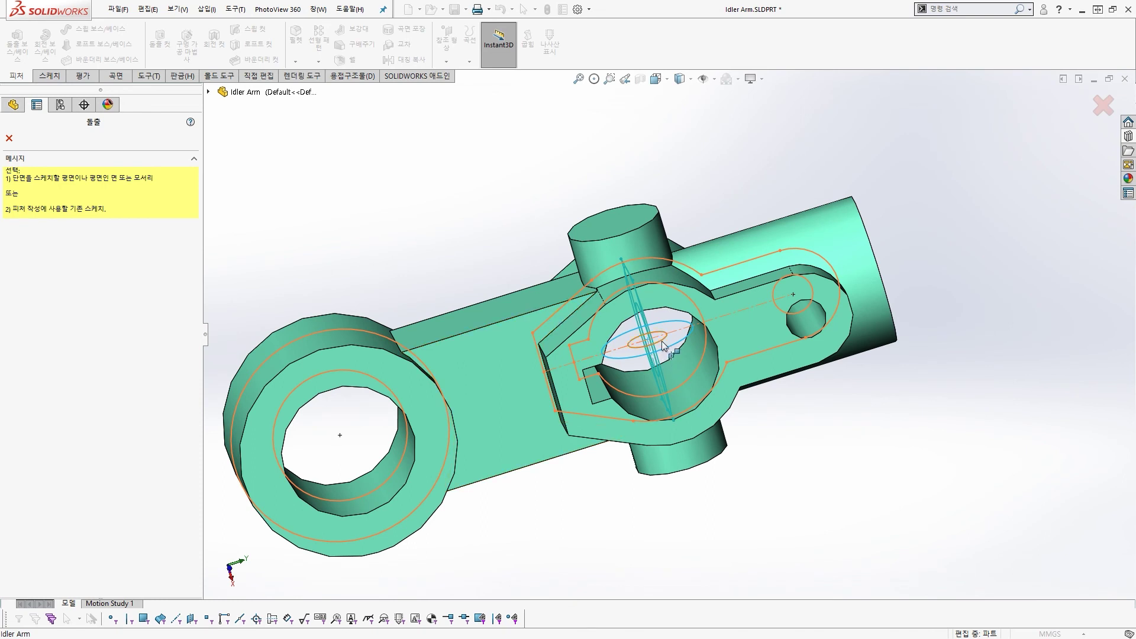
left_click(662, 341)
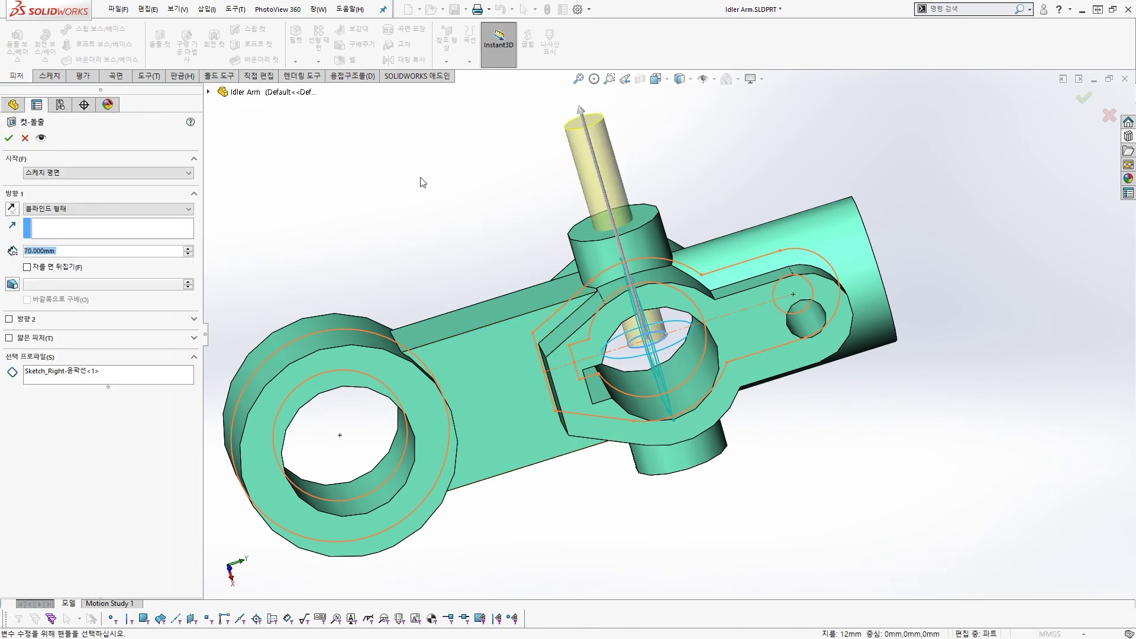
middle_click_drag(427, 185, 456, 198)
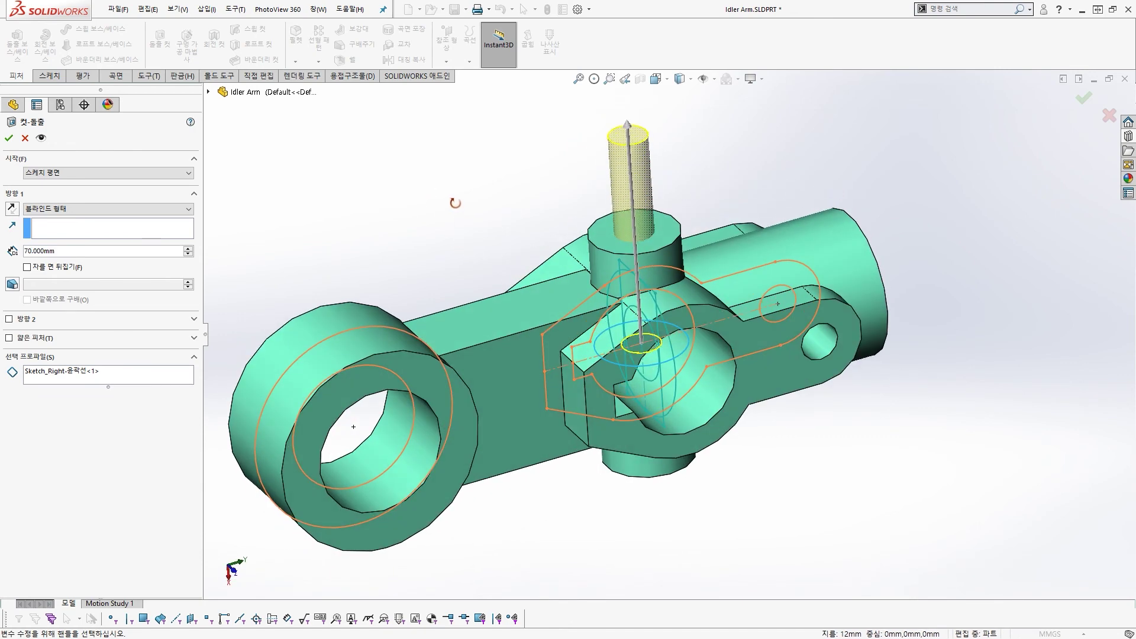
left_click_drag(334, 189, 377, 566)
left_click_drag(368, 198, 349, 278)
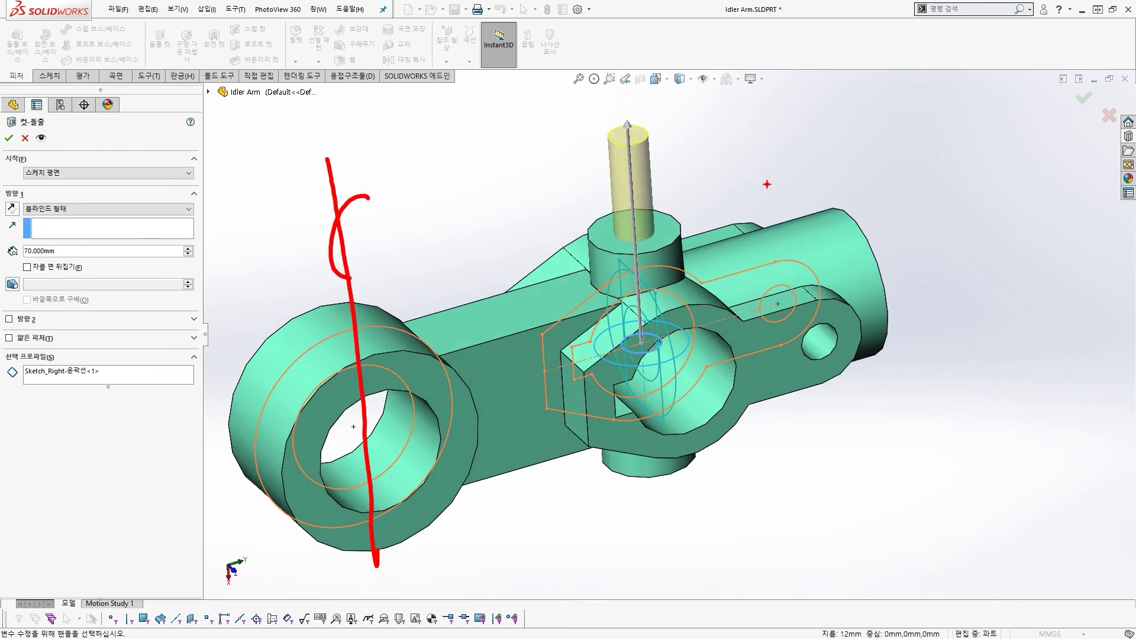
left_click_drag(766, 183, 784, 343)
left_click_drag(625, 337, 640, 368)
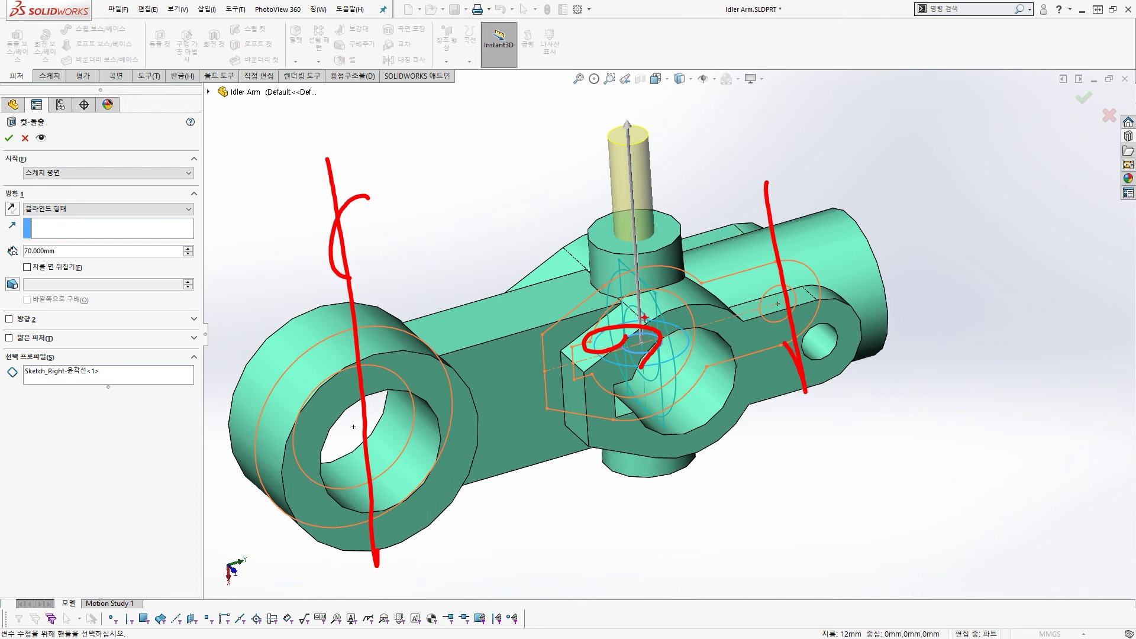
key("Escape")
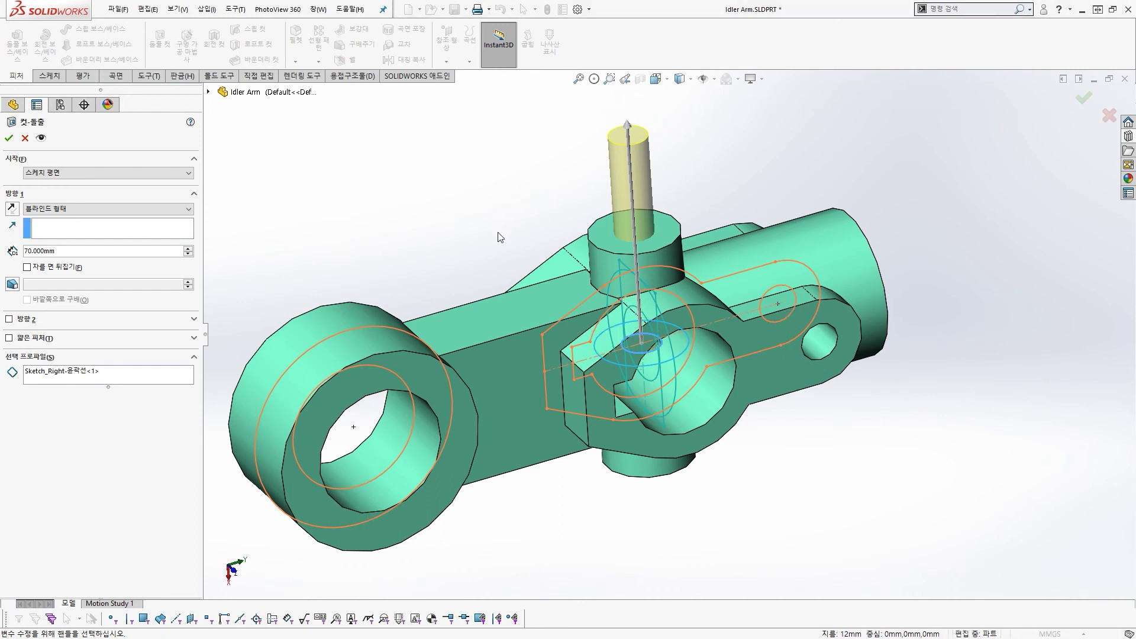
Extend the 12 mm cut through all in both directions and apply it.
right_click(391, 179)
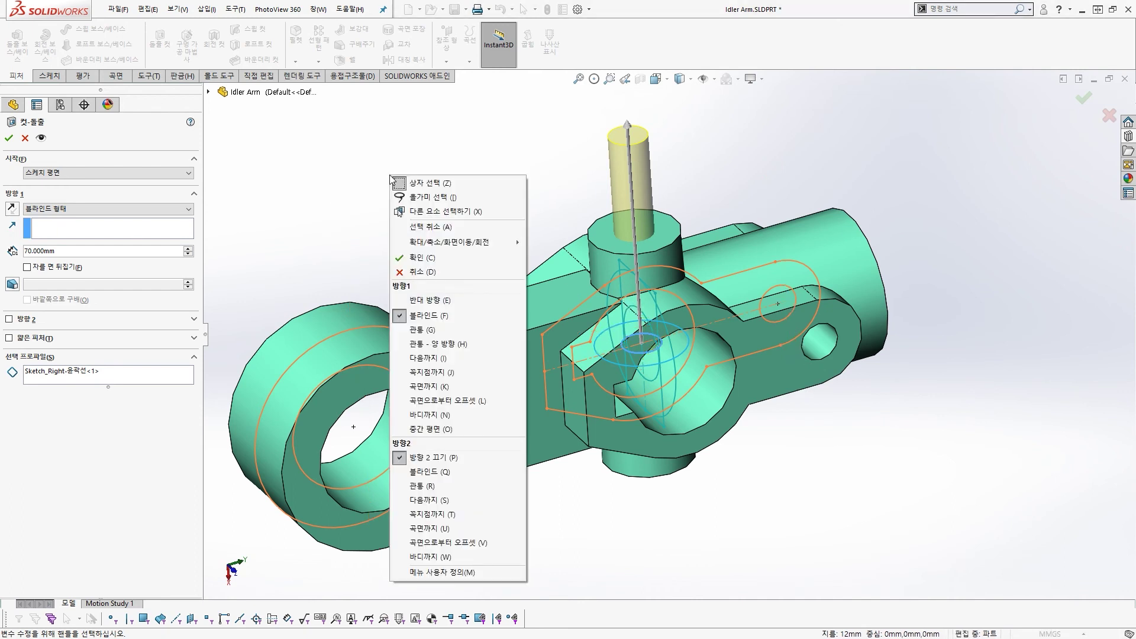
left_click(438, 344)
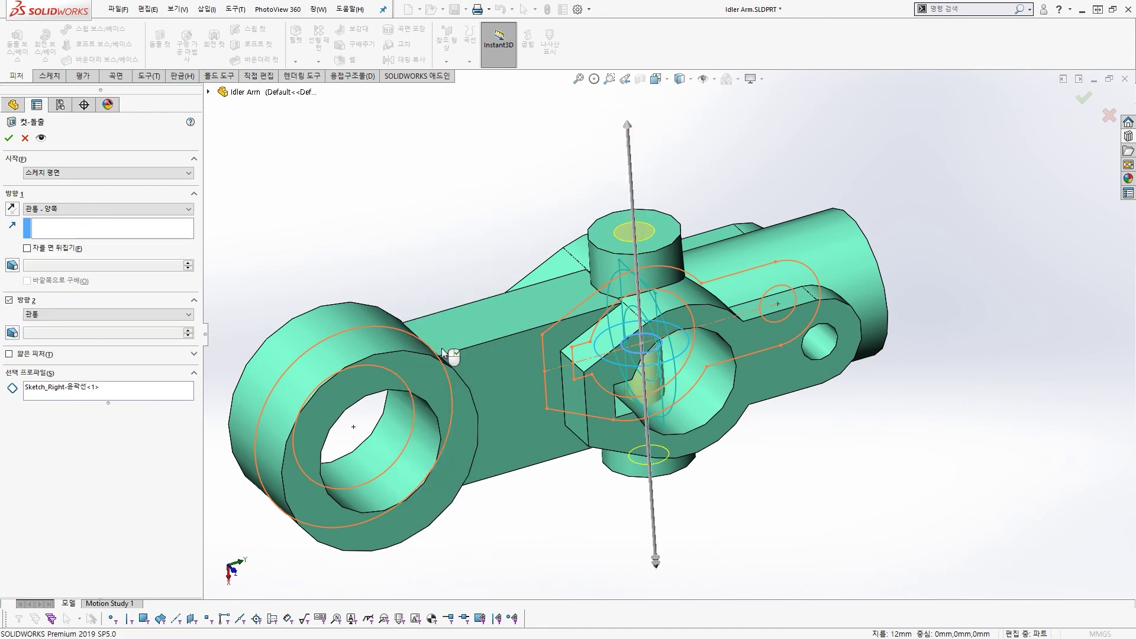
right_click(441, 348)
middle_click_drag(561, 368, 548, 275)
scroll(718, 354, "down", 3)
key("ctrl+2")
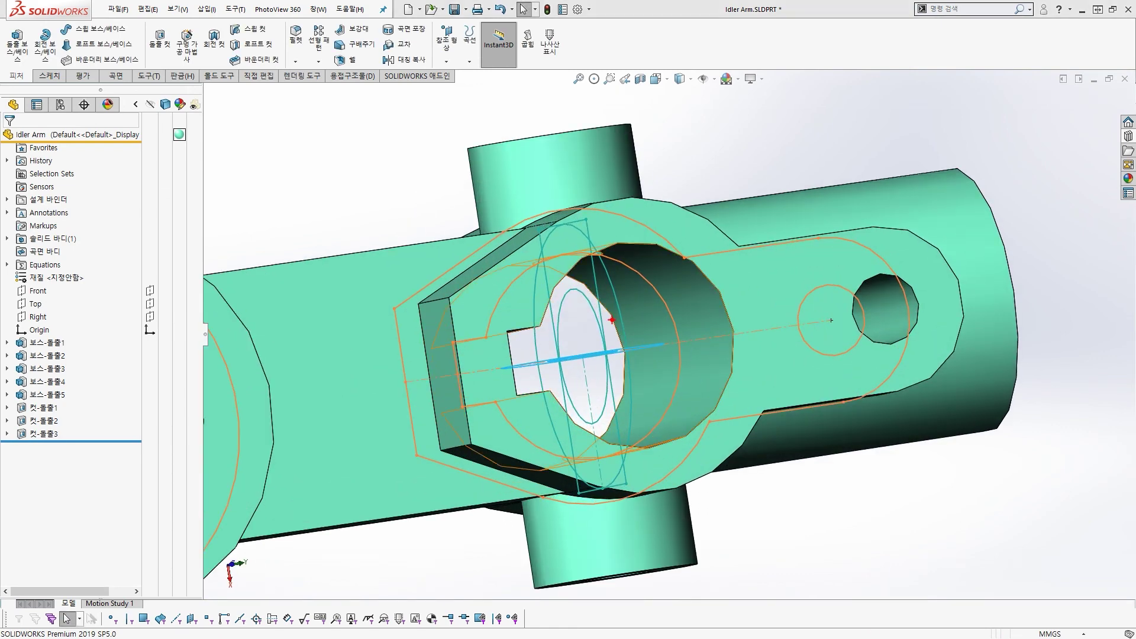
scroll(612, 320, "up", 4)
mouse_move(568, 276)
left_mouse_down()
mouse_move(521, 292)
mouse_move(637, 409)
mouse_move(573, 303)
left_mouse_up()
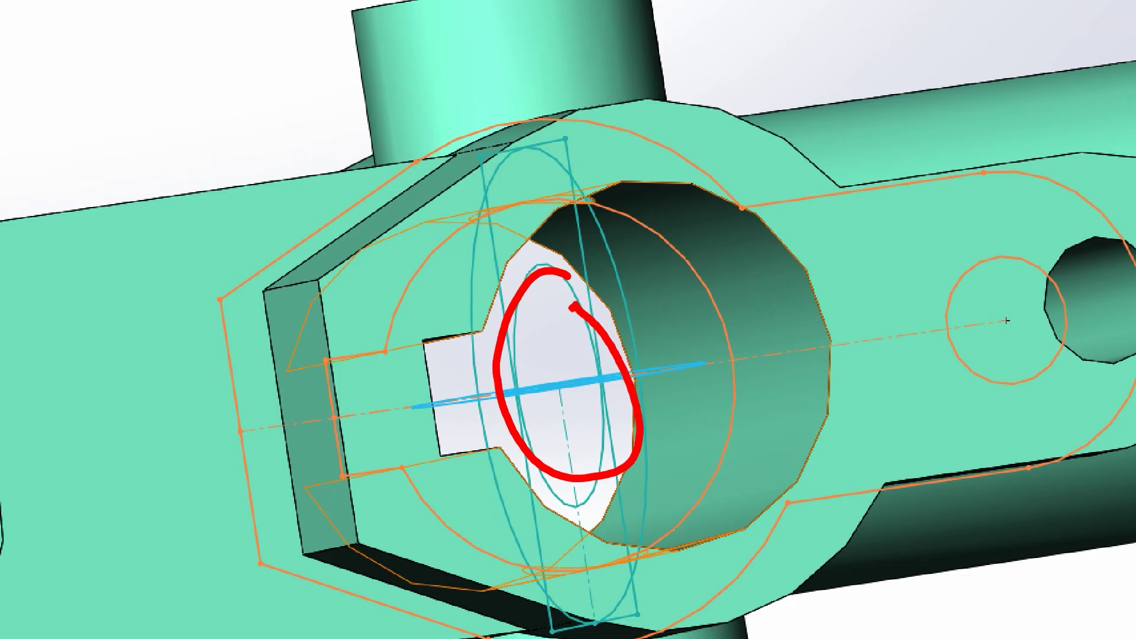
key("Escape")
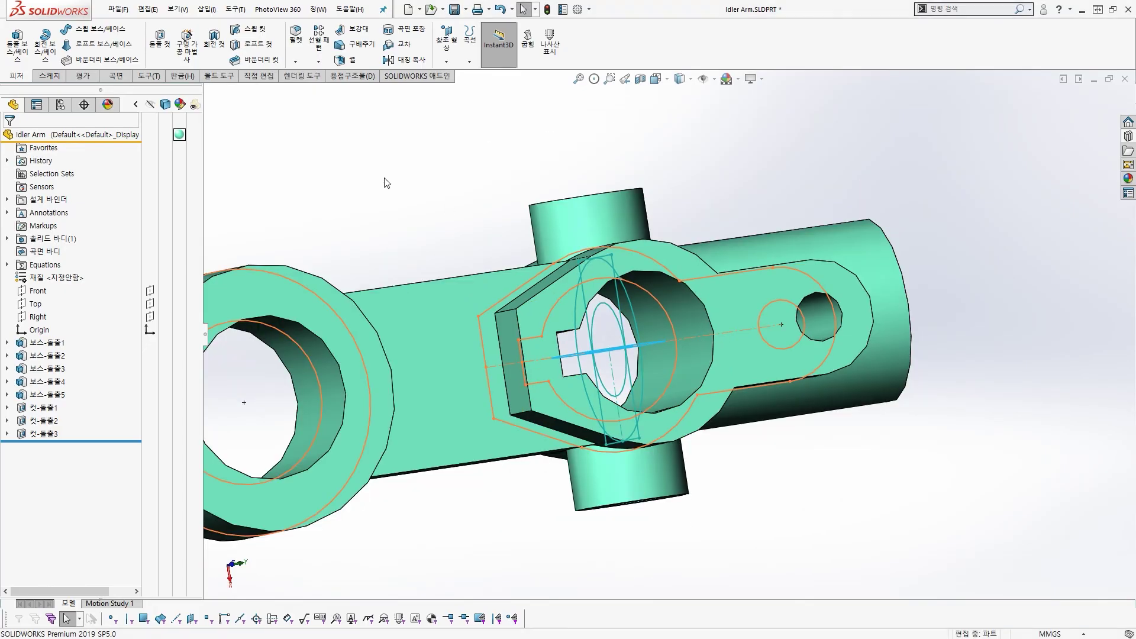
Cut the 23 mm circle of Sketch_Top through all in the reversed direction to bore the long cylinder.
left_click(164, 52)
scroll(553, 325, "down", 3)
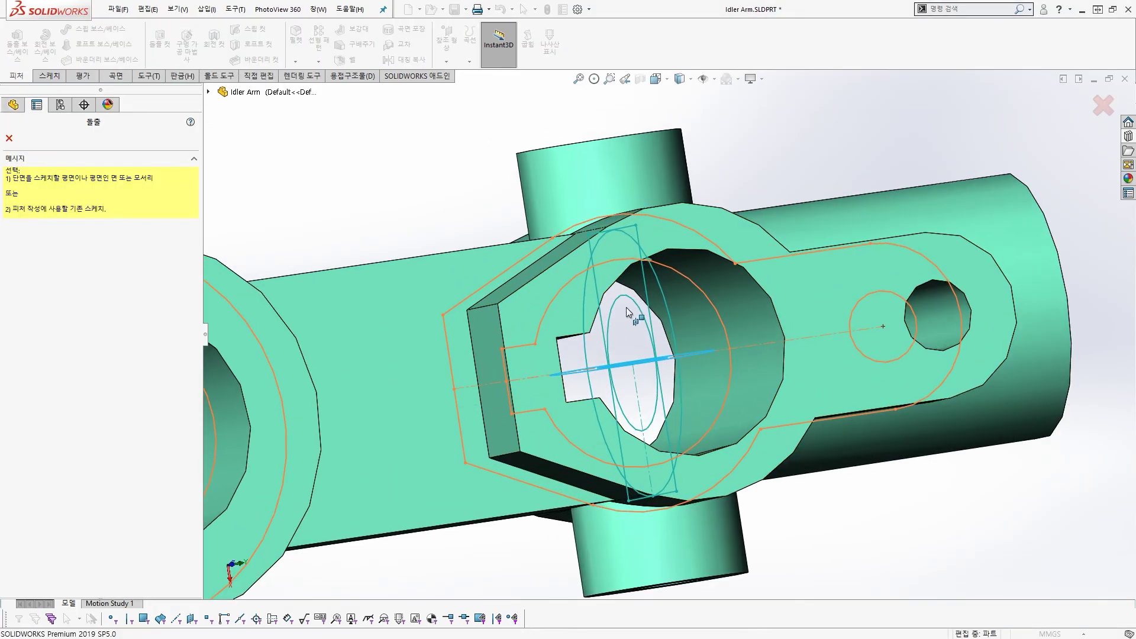
left_click(636, 307)
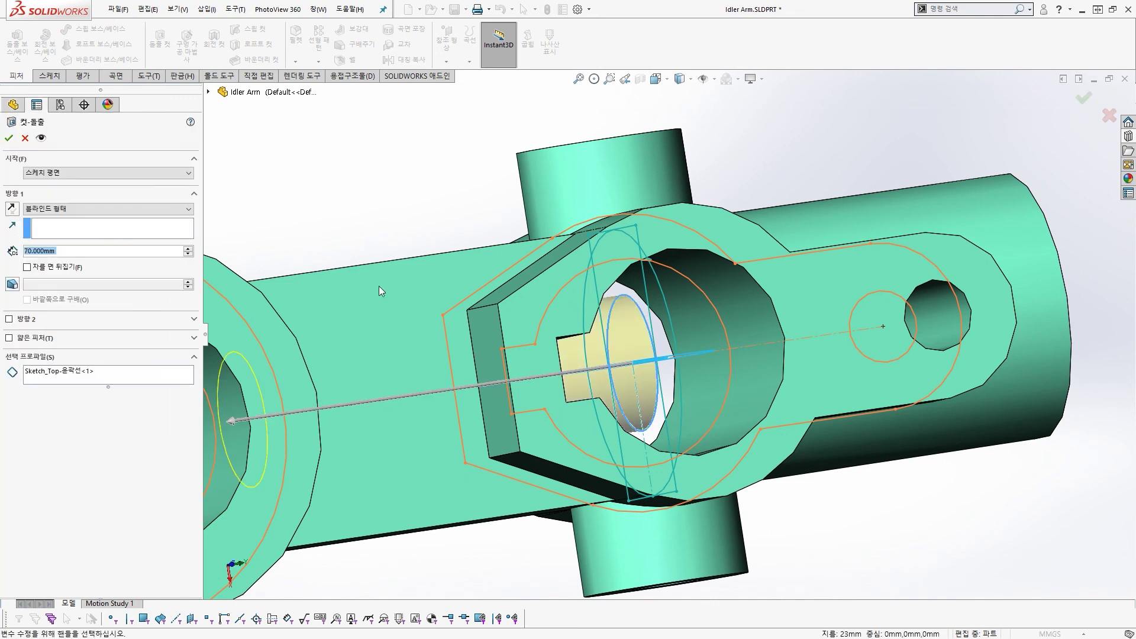
left_click(12, 208)
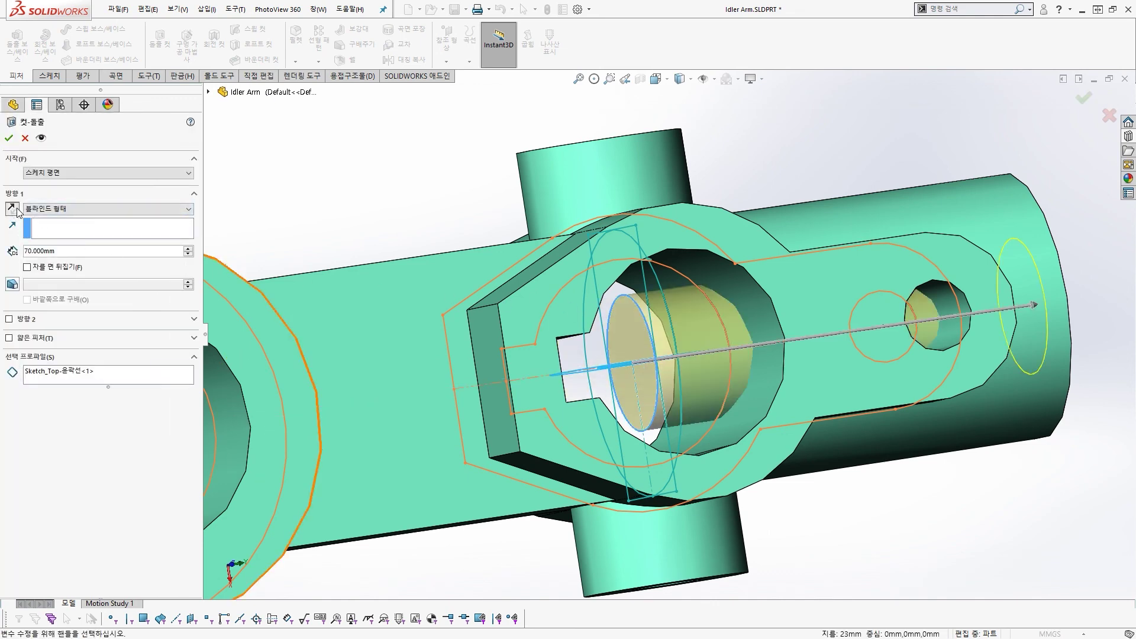
scroll(708, 245, "up", 3)
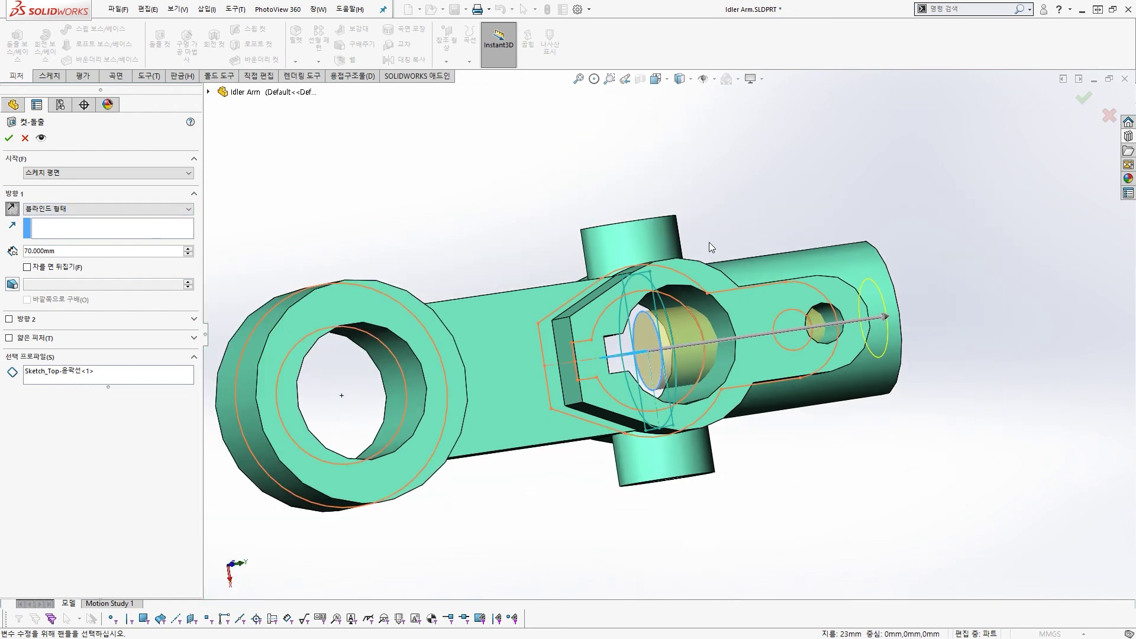
mouse_move(709, 244)
middle_mouse_down()
mouse_move(671, 257)
mouse_move(706, 254)
middle_mouse_up()
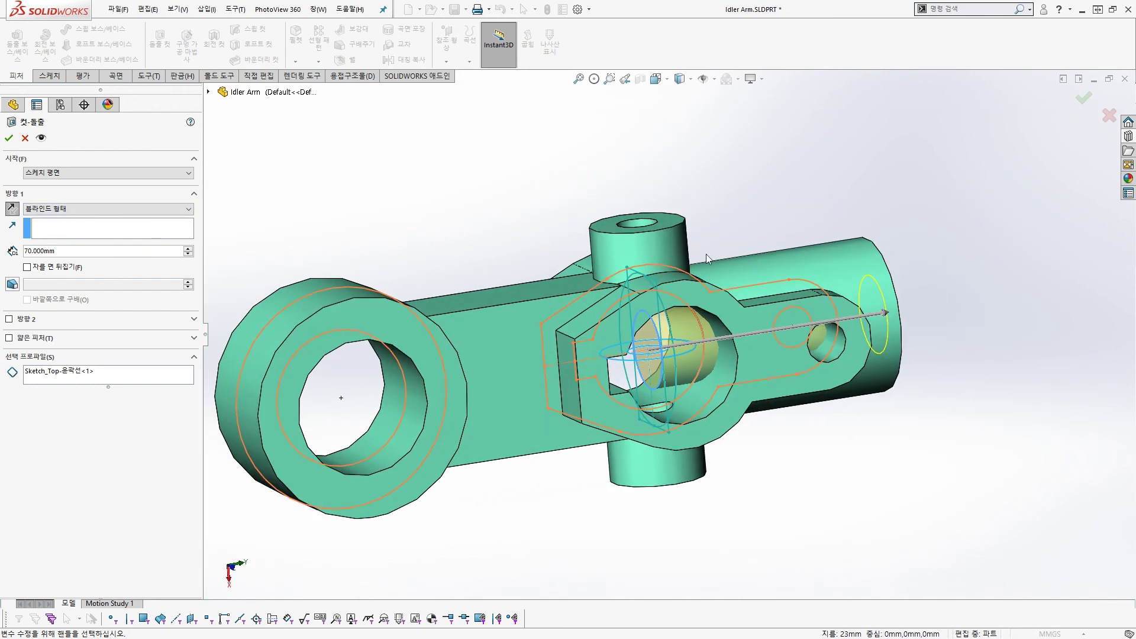
right_click(480, 154)
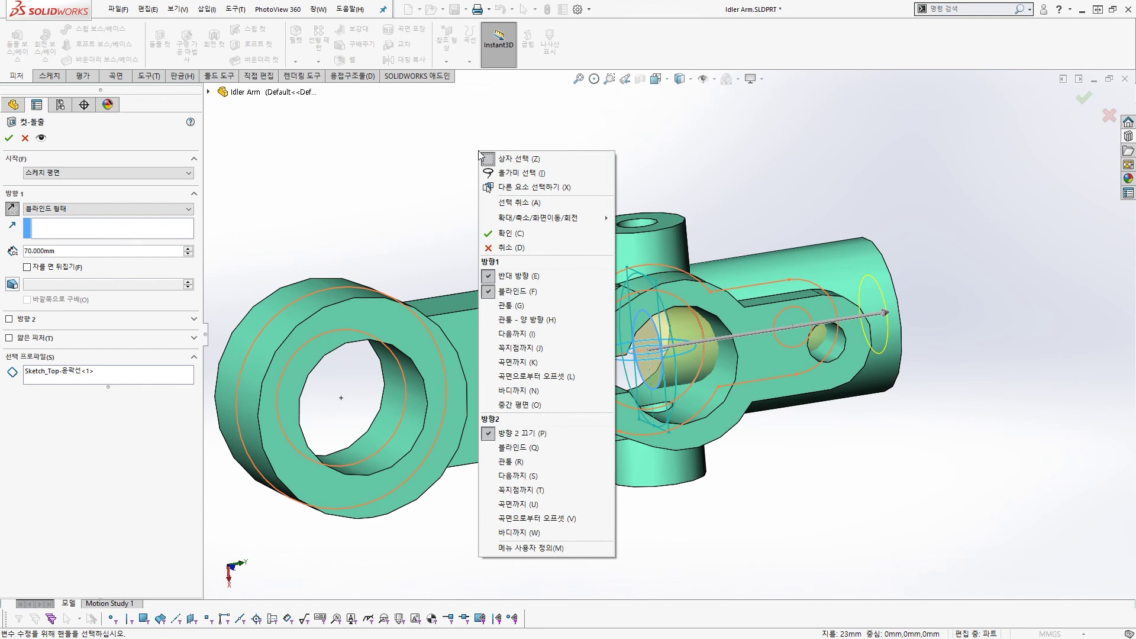
key("g")
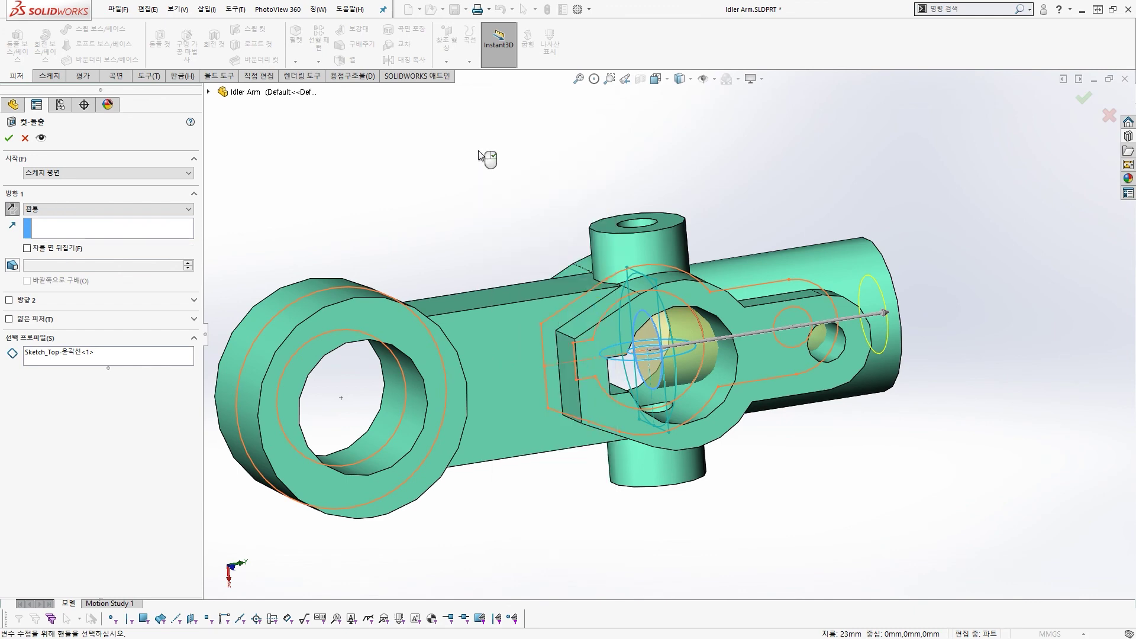
right_click(480, 152)
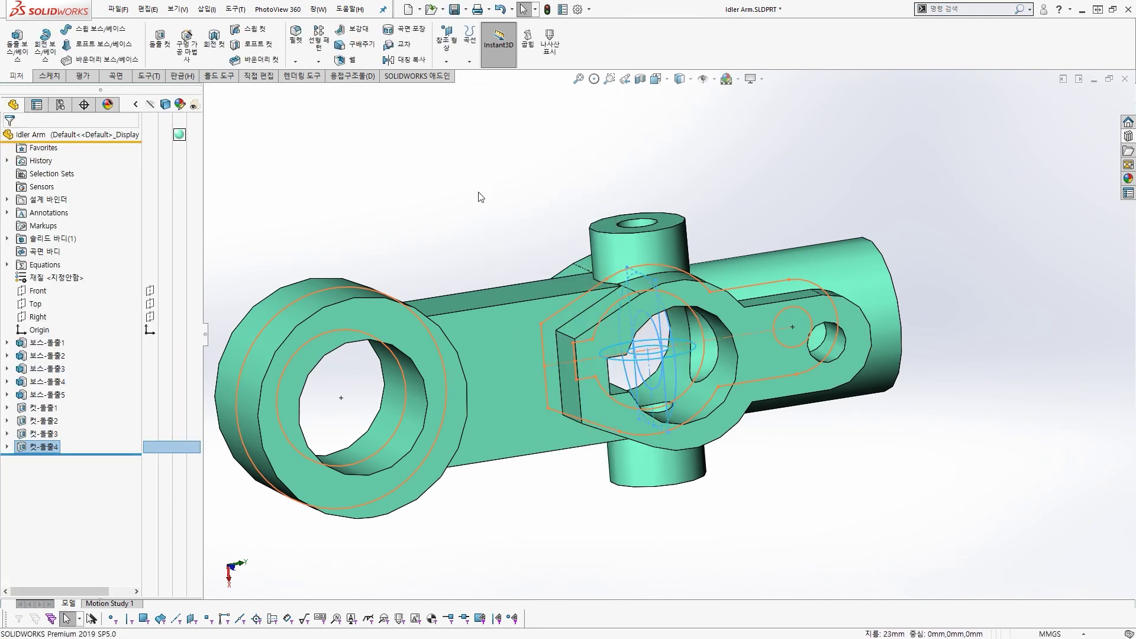
Expand the boss and cut features in the feature tree to examine which sketch each one uses.
mouse_move(478, 194)
middle_mouse_down()
mouse_move(423, 229)
mouse_move(388, 223)
mouse_move(451, 151)
mouse_move(456, 119)
mouse_move(446, 185)
mouse_move(489, 355)
mouse_move(484, 282)
middle_mouse_up()
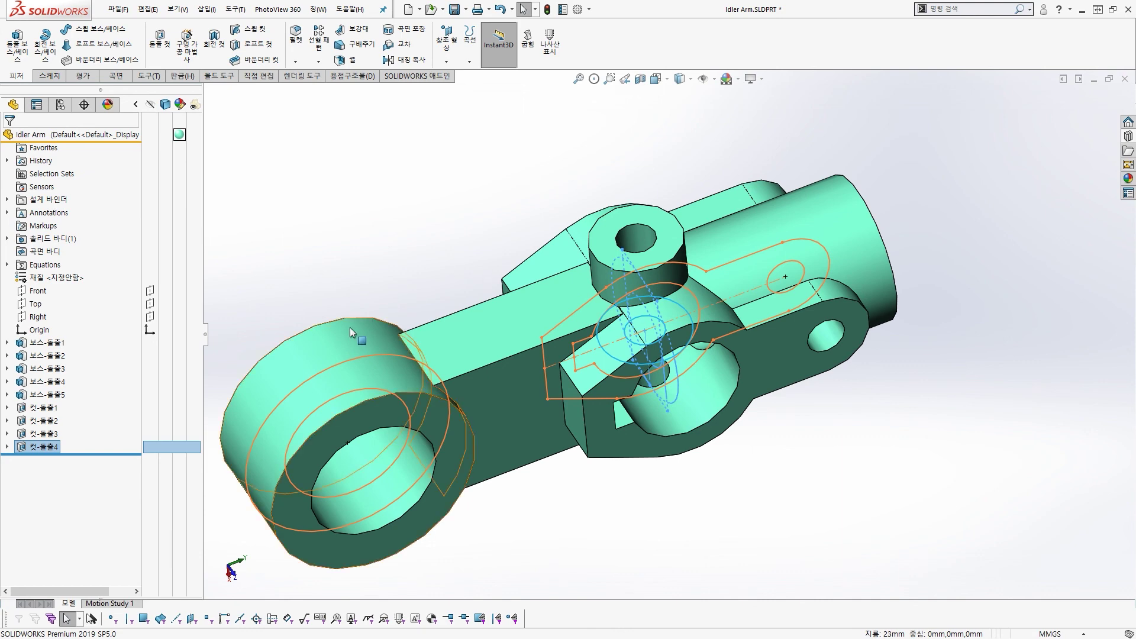
middle_click_drag(482, 294, 534, 268)
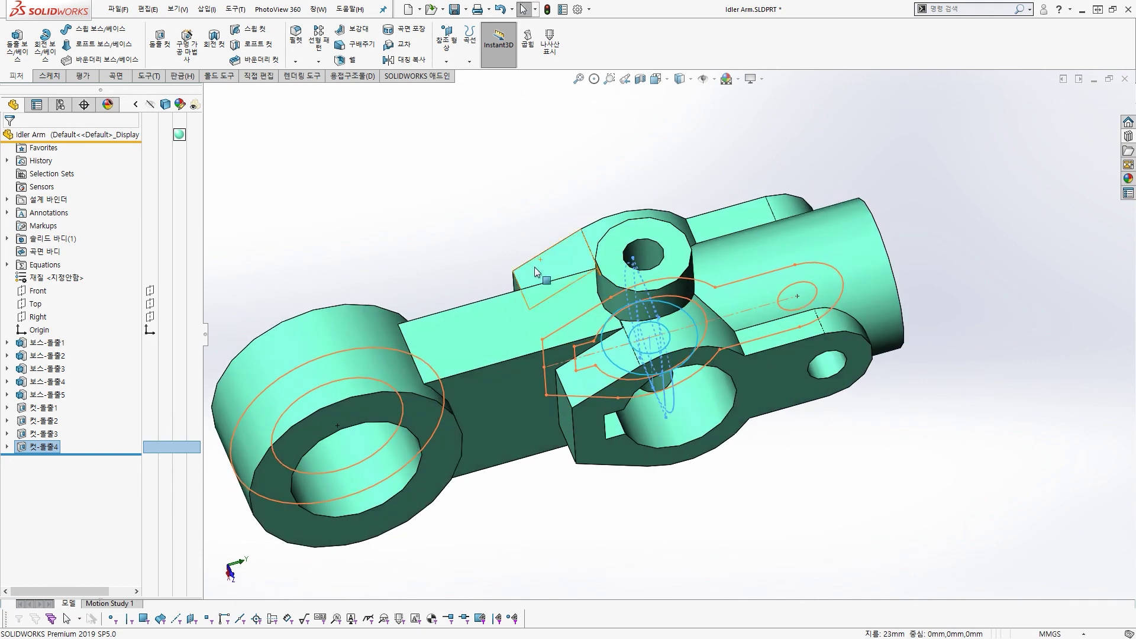
left_click(7, 446)
left_click(7, 433)
left_click(8, 420)
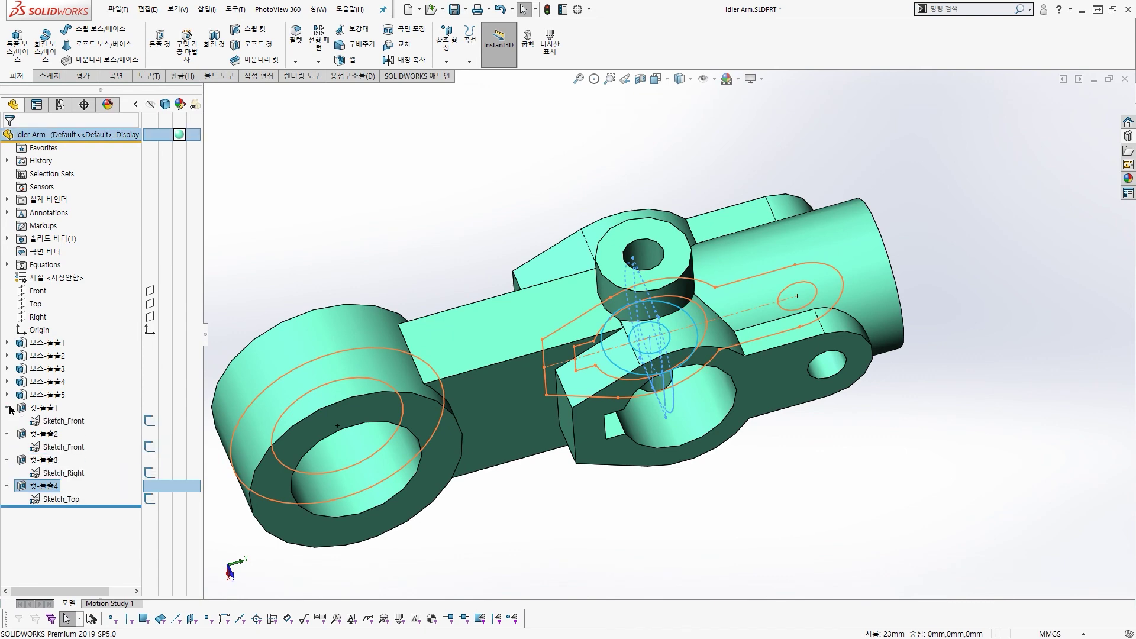
left_click(7, 394)
left_click(7, 381)
left_click(7, 368)
left_click(7, 355)
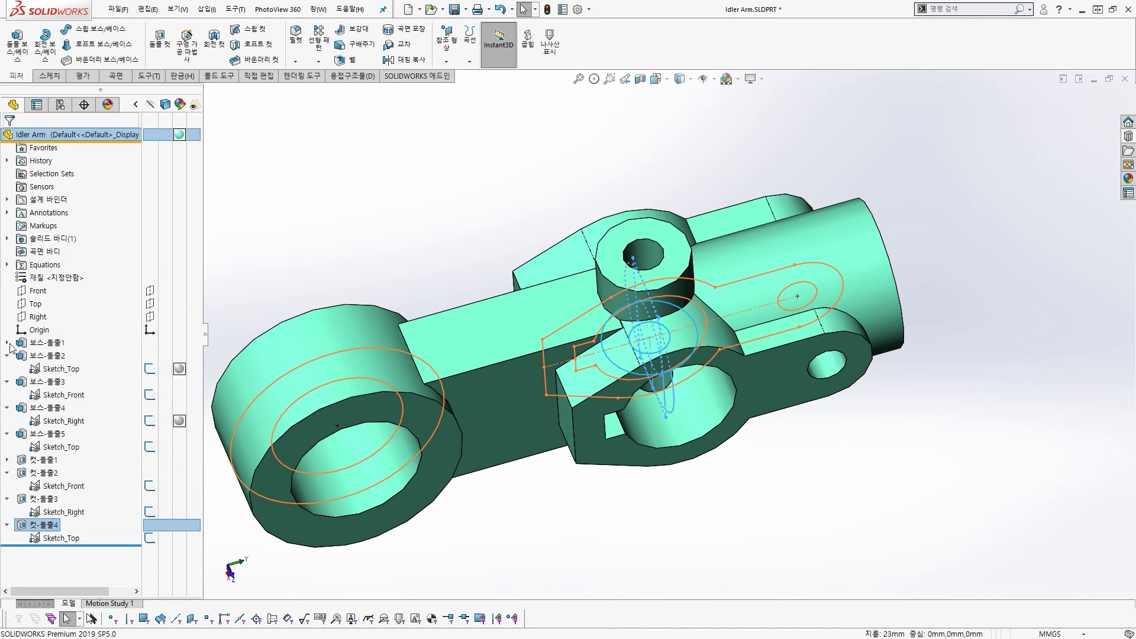
left_click(7, 342)
key("ctrl+1")
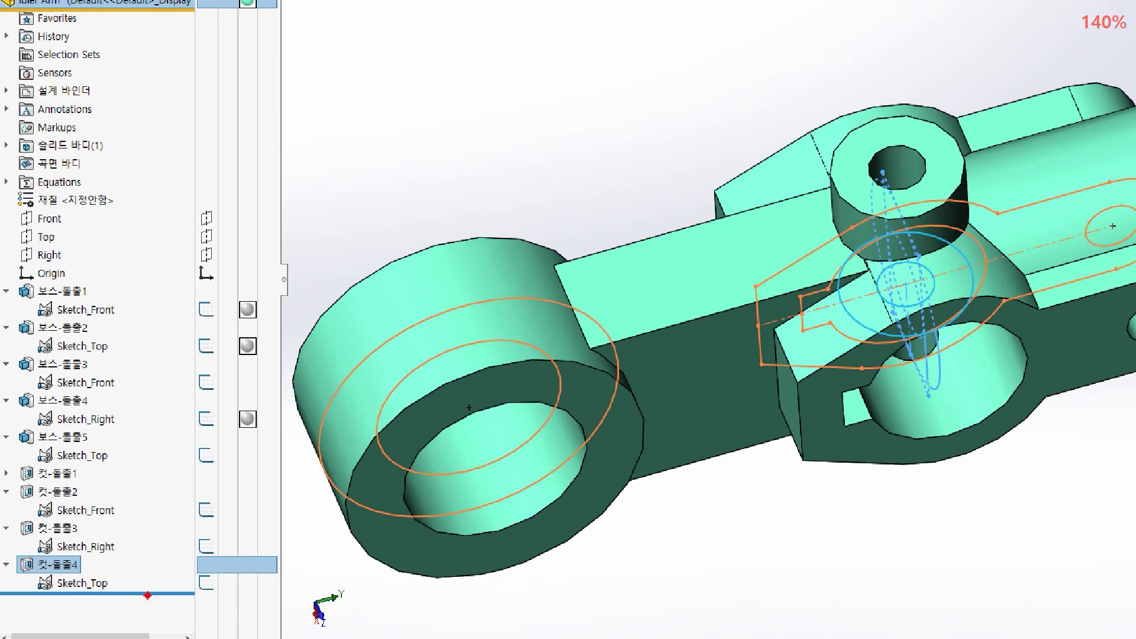
left_click_drag(146, 597, 3, 340)
left_click_drag(161, 255, 128, 516)
key("Escape")
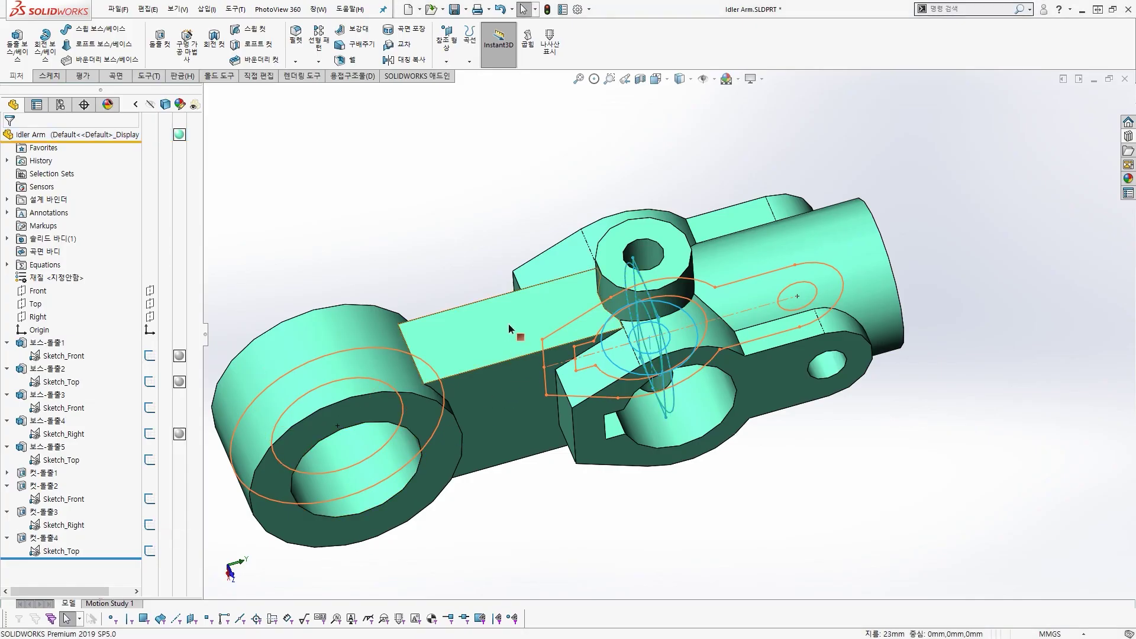
mouse_move(509, 323)
middle_mouse_down()
mouse_move(653, 314)
mouse_move(409, 321)
mouse_move(404, 272)
mouse_move(380, 398)
mouse_move(504, 438)
mouse_move(468, 387)
mouse_move(482, 246)
mouse_move(492, 241)
mouse_move(710, 418)
mouse_move(755, 499)
mouse_move(739, 465)
mouse_move(779, 332)
mouse_move(647, 395)
mouse_move(562, 405)
middle_mouse_up()
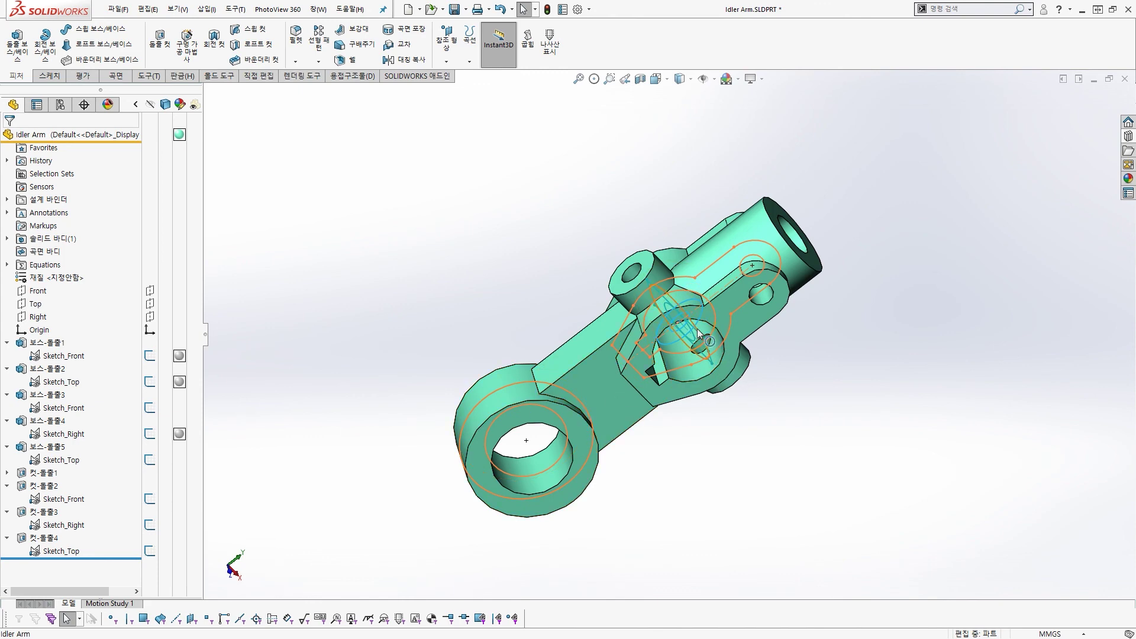
middle_click_drag(716, 369, 698, 228)
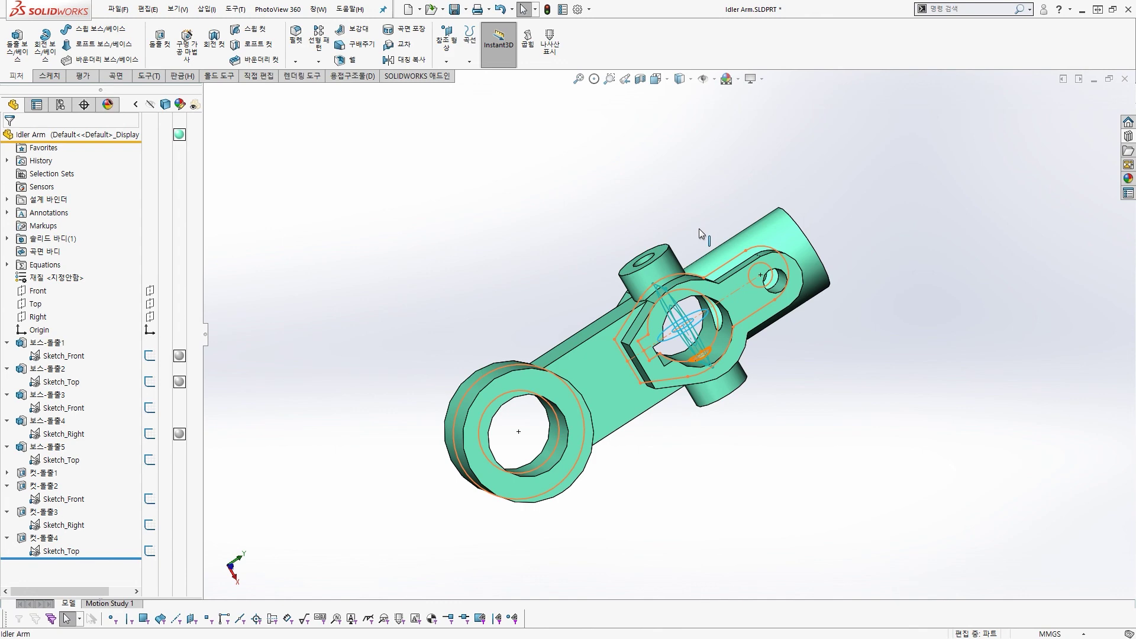
middle_click_drag(698, 228, 704, 362)
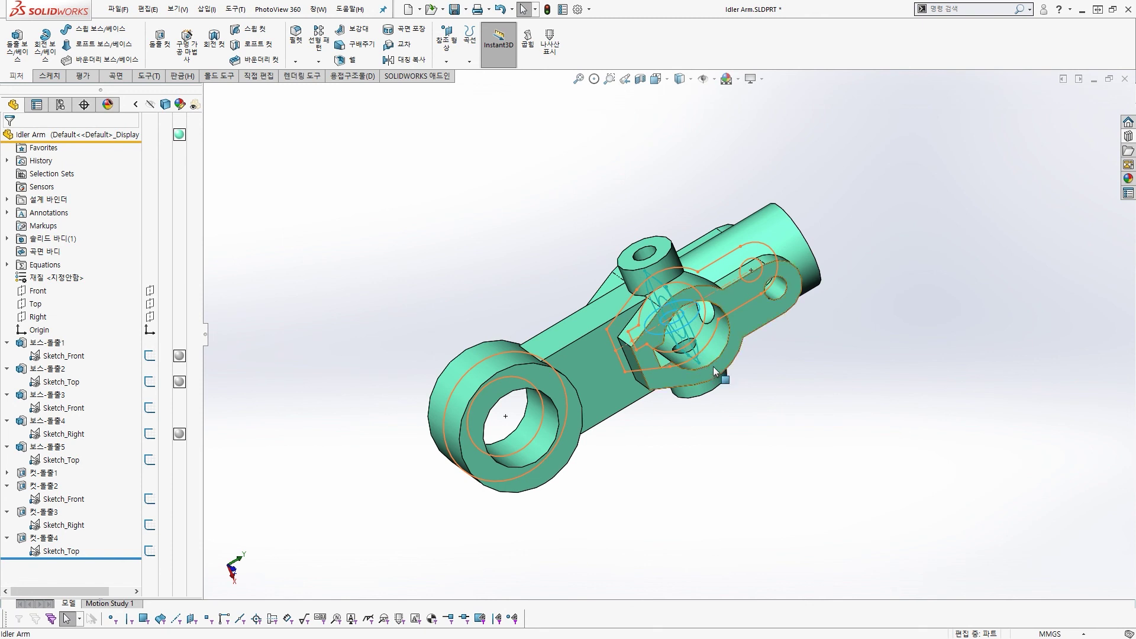
middle_click_drag(697, 371, 574, 319)
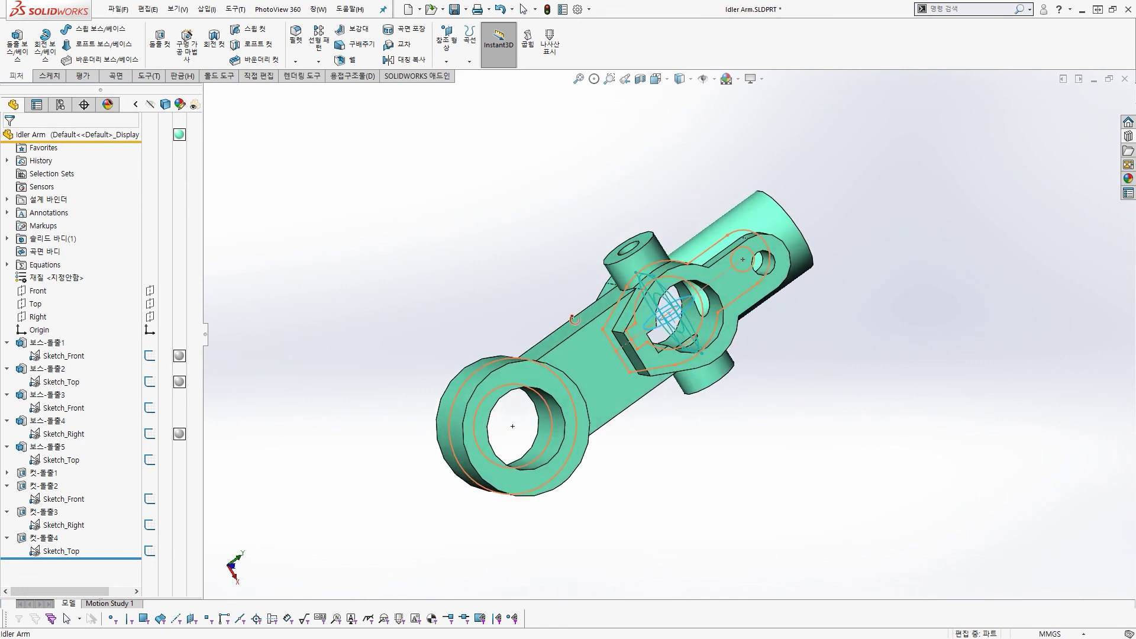
Open Sketch_Front for editing to examine its contours and dimensions.
scroll(687, 301, "down", 3)
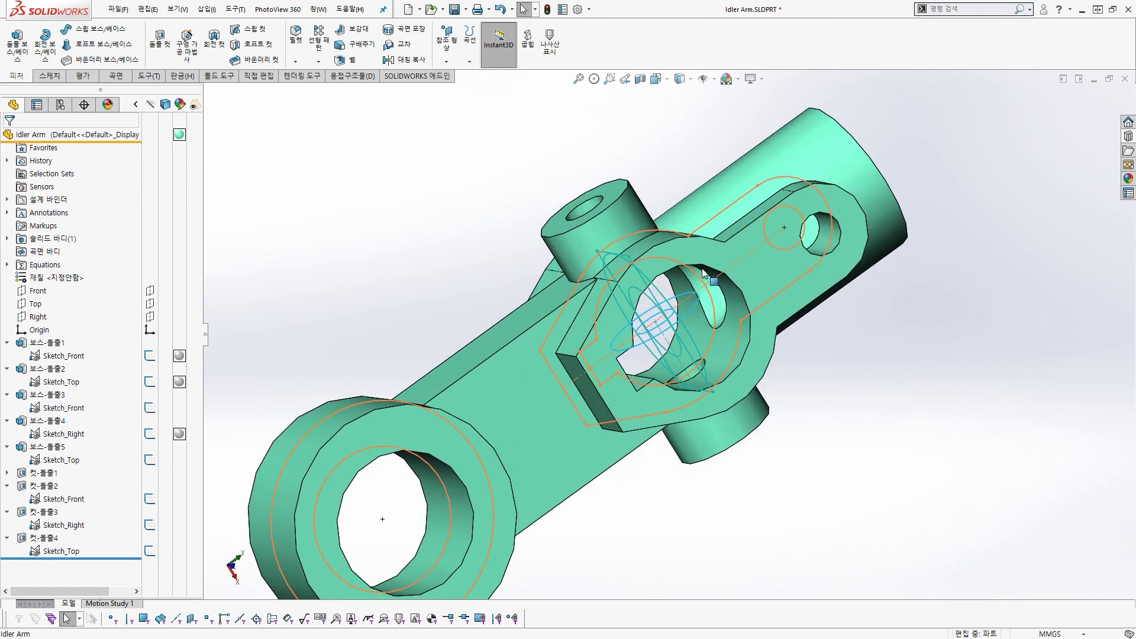
left_click(711, 220)
left_click(746, 148)
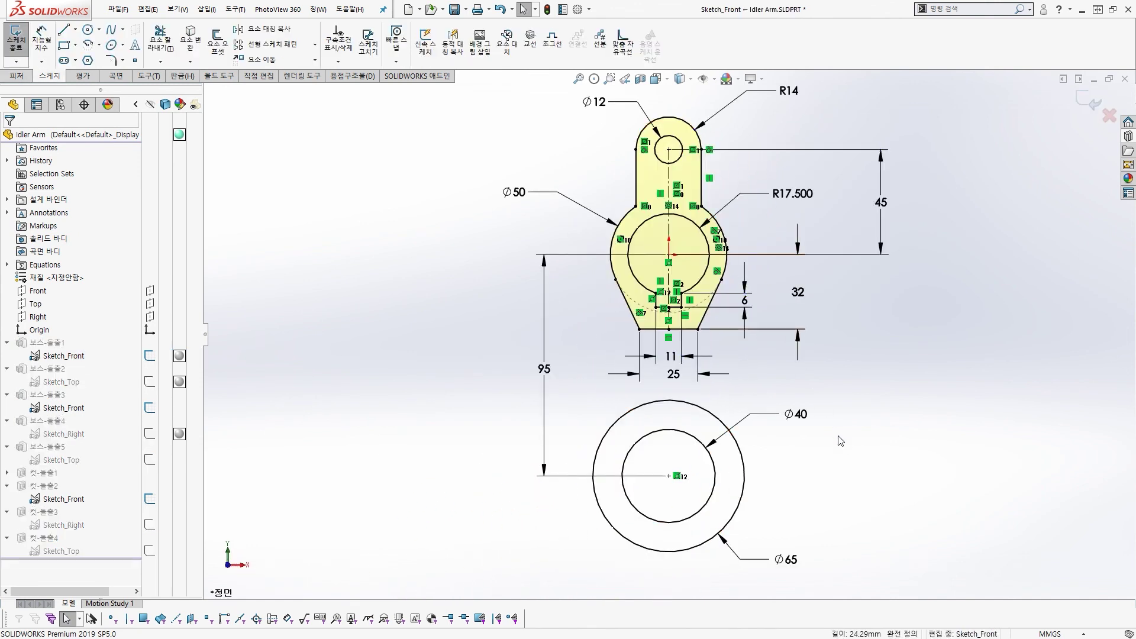
mouse_move(940, 538)
left_mouse_down()
mouse_move(436, 376)
mouse_move(808, 201)
left_mouse_up()
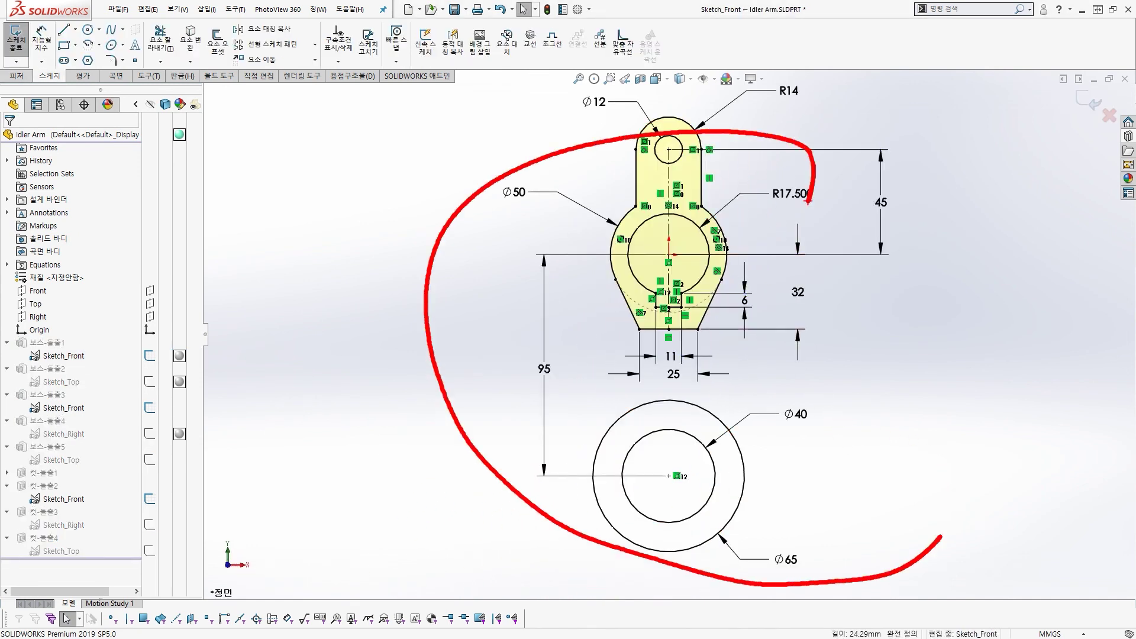
mouse_move(896, 448)
left_mouse_down()
mouse_move(677, 439)
mouse_move(690, 416)
mouse_move(699, 436)
left_mouse_up()
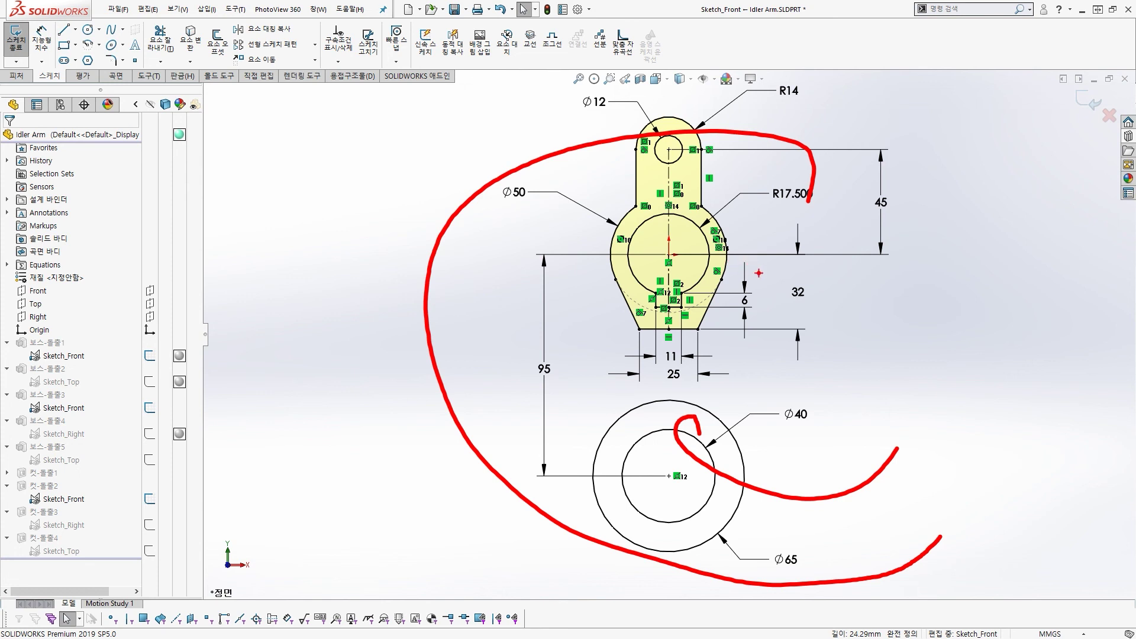
mouse_move(800, 330)
left_mouse_down()
mouse_move(793, 346)
mouse_move(495, 208)
mouse_move(713, 142)
mouse_move(703, 341)
left_mouse_up()
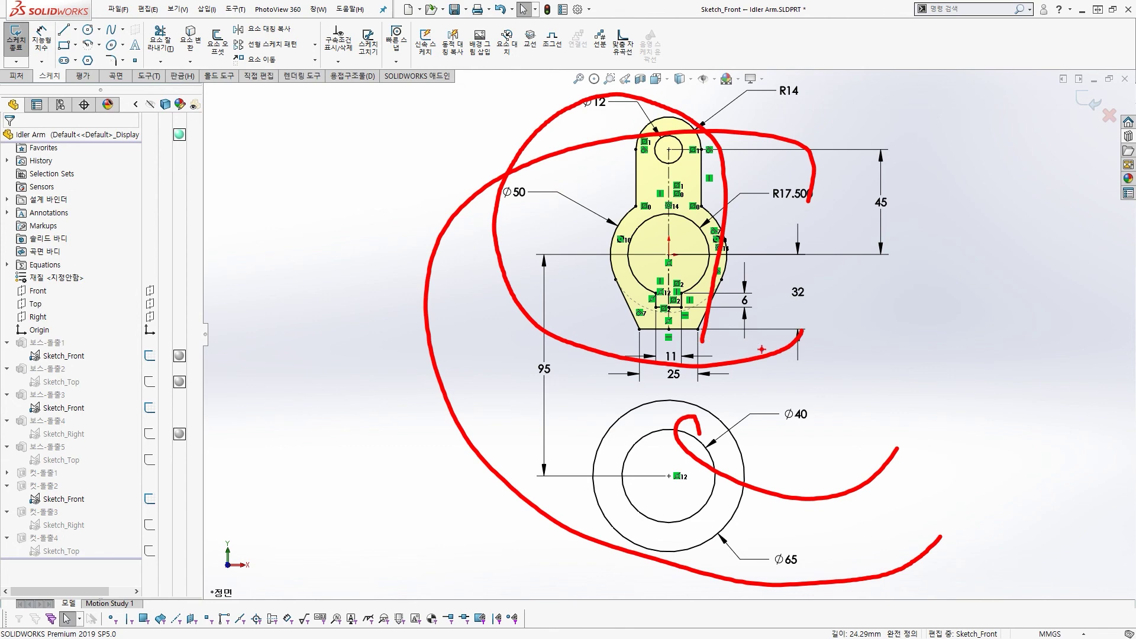
key("Escape")
key("f")
scroll(756, 325, "down", 2)
scroll(681, 348, "up", 1)
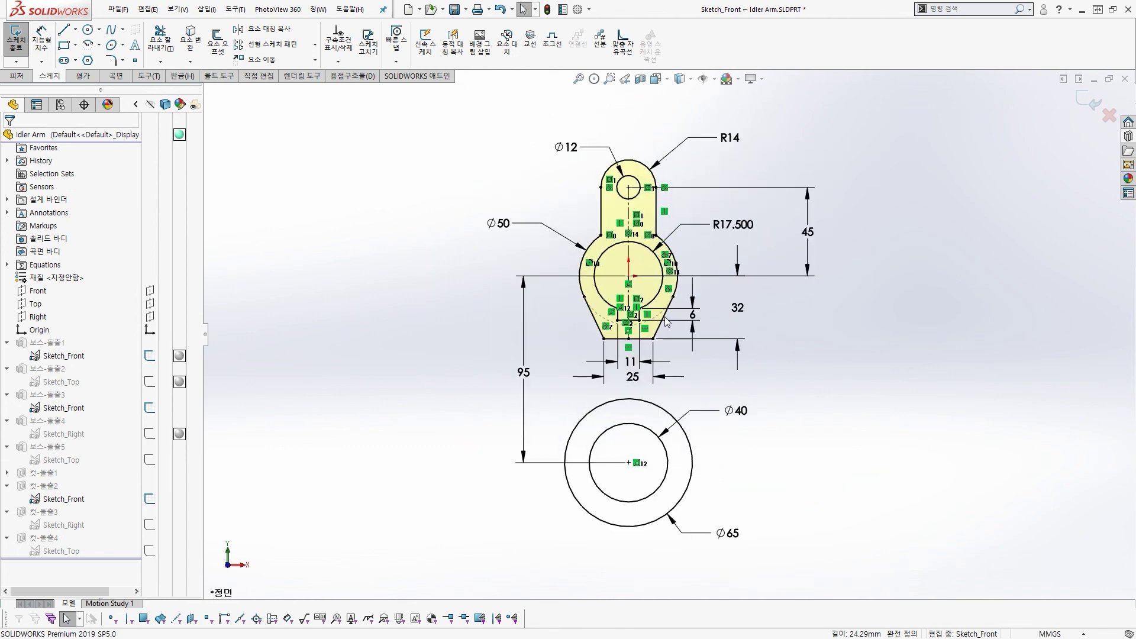
scroll(672, 343, "up", 1)
mouse_move(704, 339)
middle_mouse_down()
mouse_move(717, 338)
mouse_move(699, 365)
mouse_move(716, 510)
mouse_move(806, 555)
mouse_move(715, 482)
mouse_move(665, 338)
middle_mouse_up()
middle_click_drag(799, 404, 825, 355)
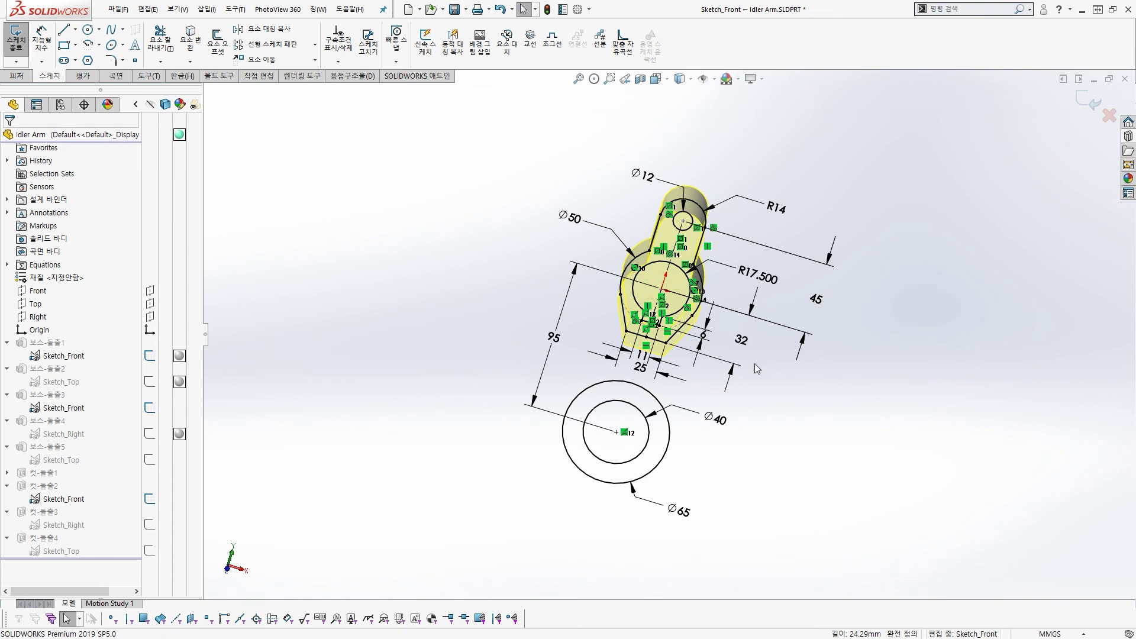
scroll(625, 372, "down", 1)
scroll(625, 372, "up", 2)
scroll(625, 371, "down", 1)
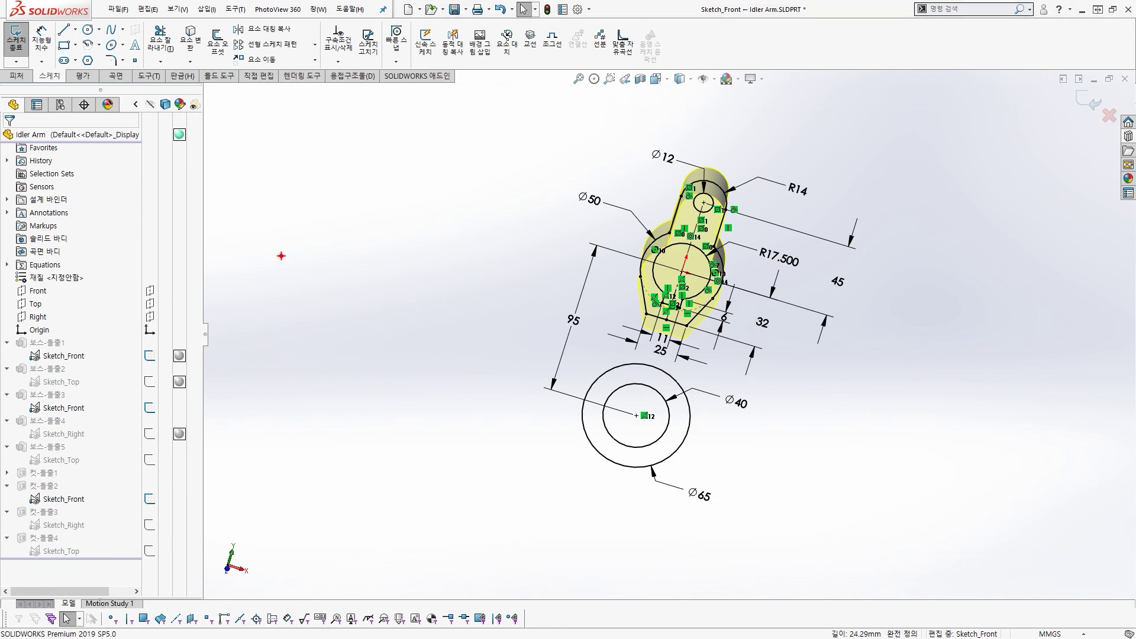
mouse_move(264, 206)
left_mouse_down()
mouse_move(314, 142)
mouse_move(358, 170)
mouse_move(414, 167)
left_mouse_up()
left_click_drag(411, 151, 407, 198)
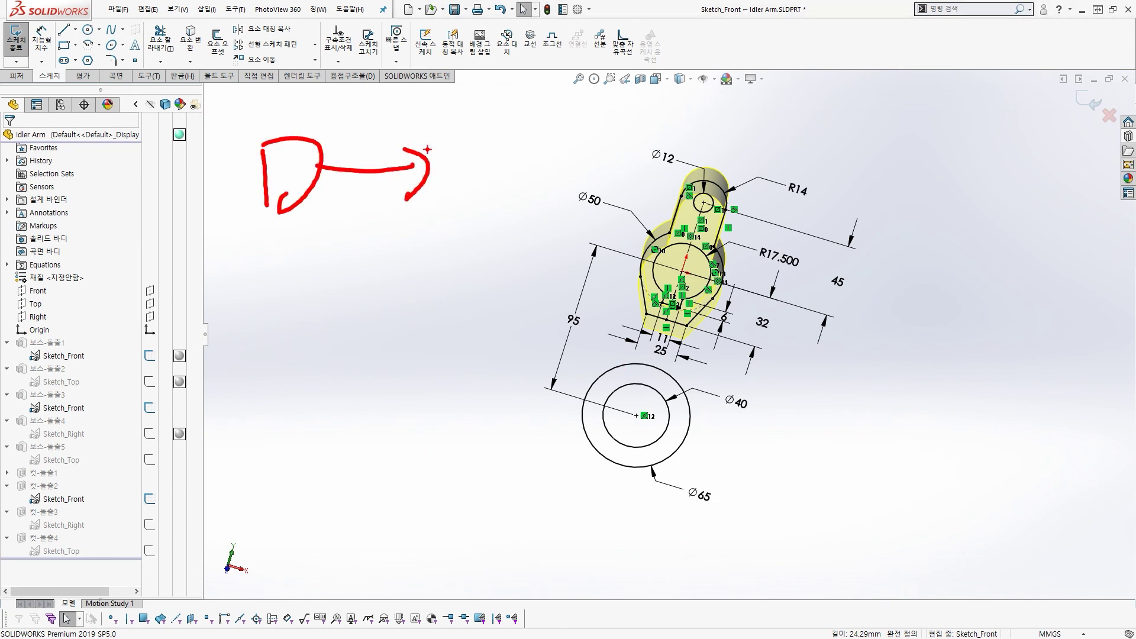
left_click_drag(435, 133, 447, 188)
mouse_move(444, 115)
left_mouse_down()
mouse_move(526, 148)
mouse_move(463, 217)
mouse_move(260, 89)
mouse_move(503, 274)
mouse_move(504, 260)
left_mouse_up()
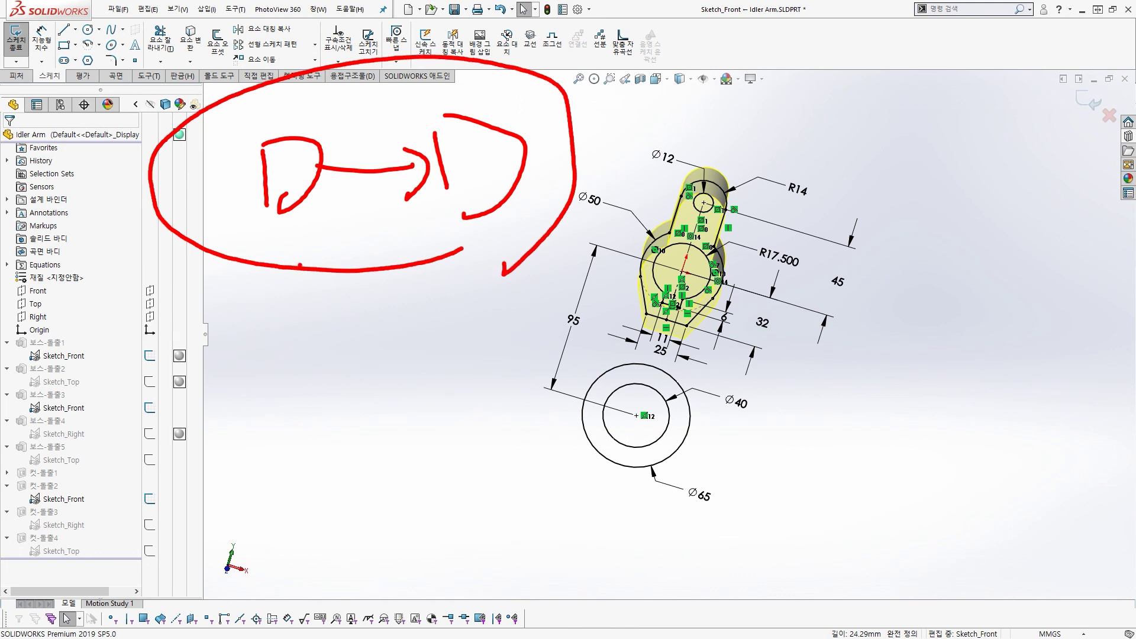
left_click_drag(300, 268, 490, 216)
left_click_drag(323, 199, 323, 184)
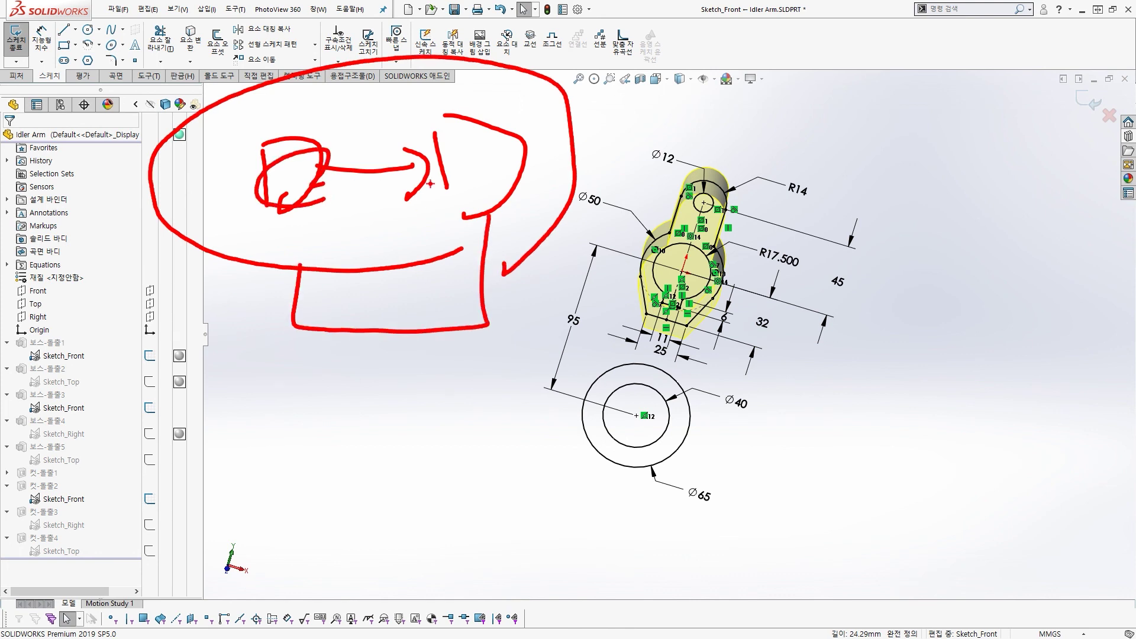
mouse_move(538, 201)
left_mouse_down()
mouse_move(518, 121)
mouse_move(513, 194)
left_mouse_up()
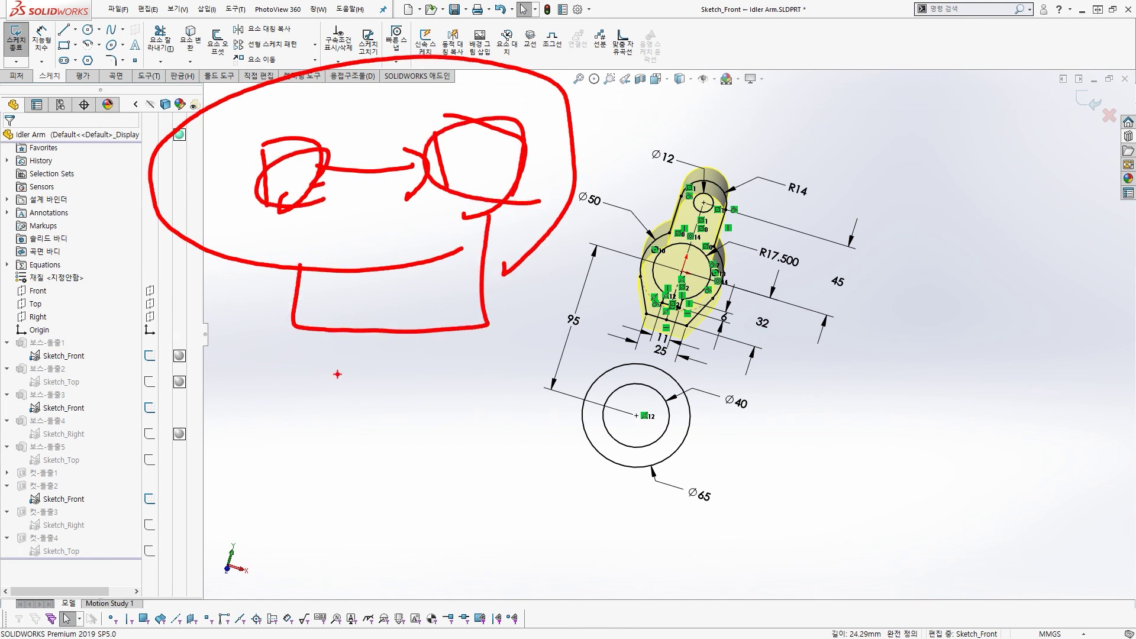
mouse_move(289, 372)
left_mouse_down()
mouse_move(279, 434)
mouse_move(311, 463)
mouse_move(313, 454)
left_mouse_up()
mouse_move(401, 384)
left_mouse_down()
mouse_move(508, 391)
mouse_move(521, 505)
left_mouse_up()
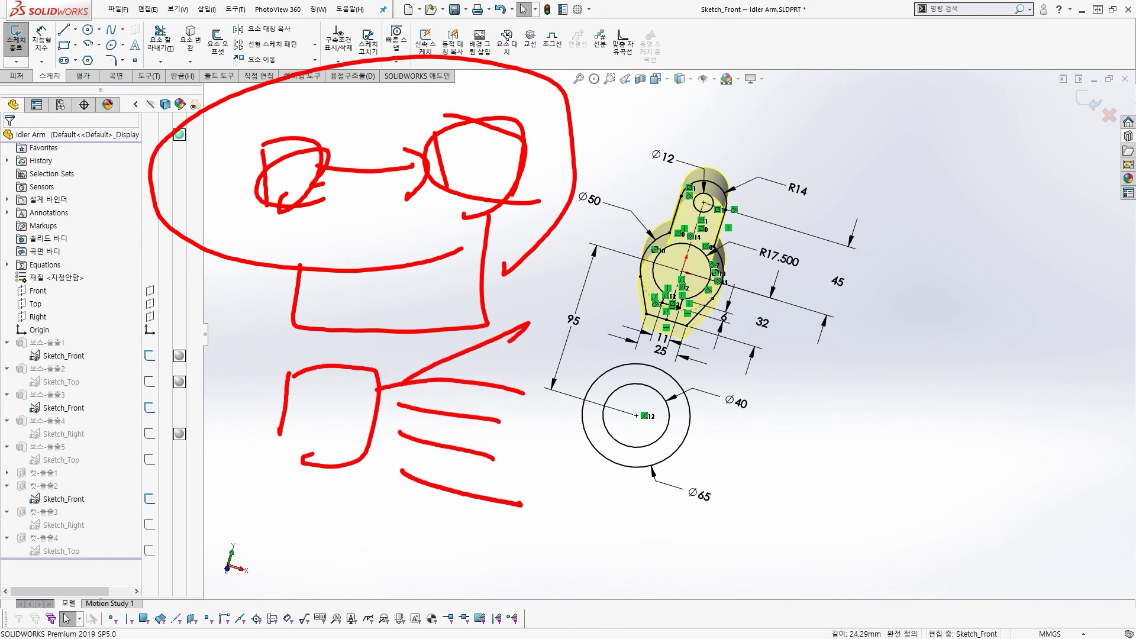
left_click_drag(340, 447, 370, 433)
left_click_drag(518, 334, 566, 357)
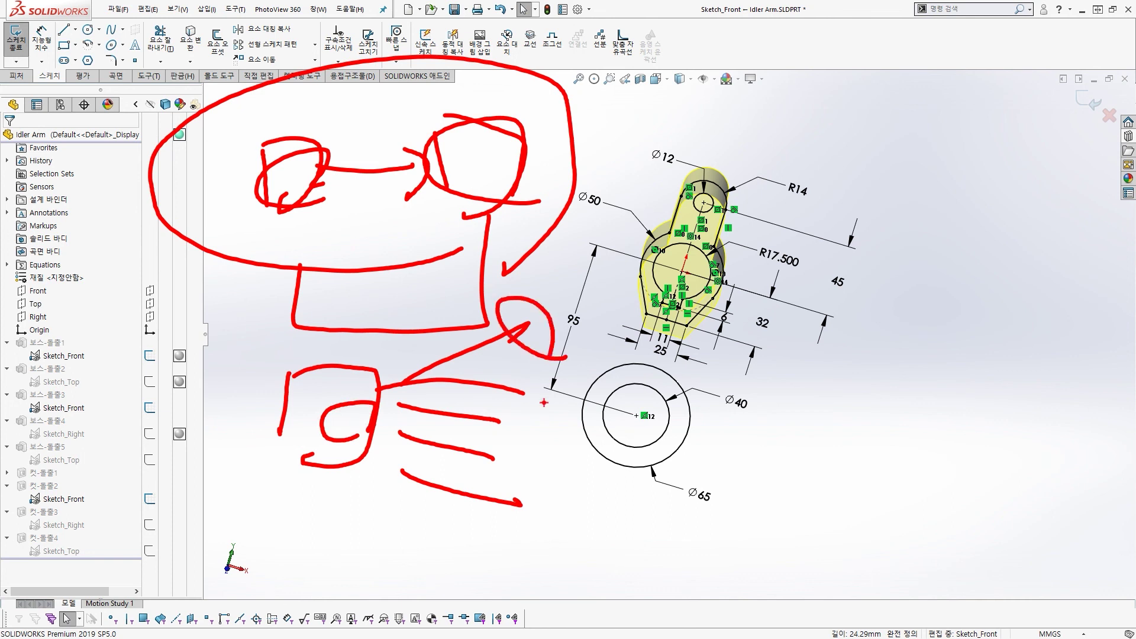
left_click_drag(521, 393, 560, 443)
left_click_drag(549, 459, 562, 521)
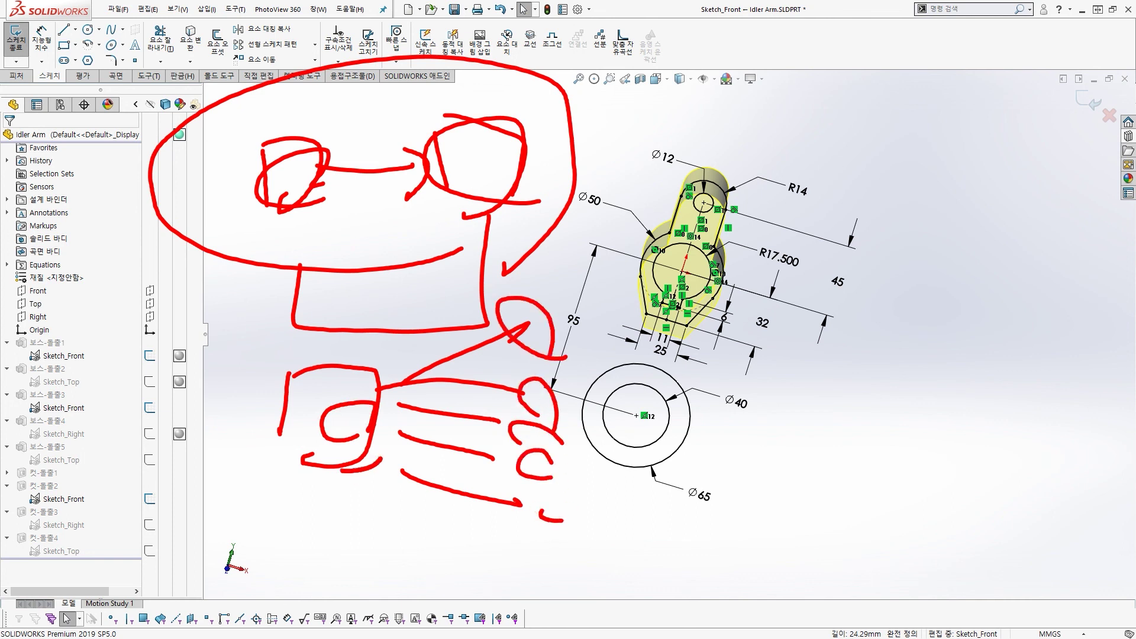
left_click_drag(325, 464, 343, 426)
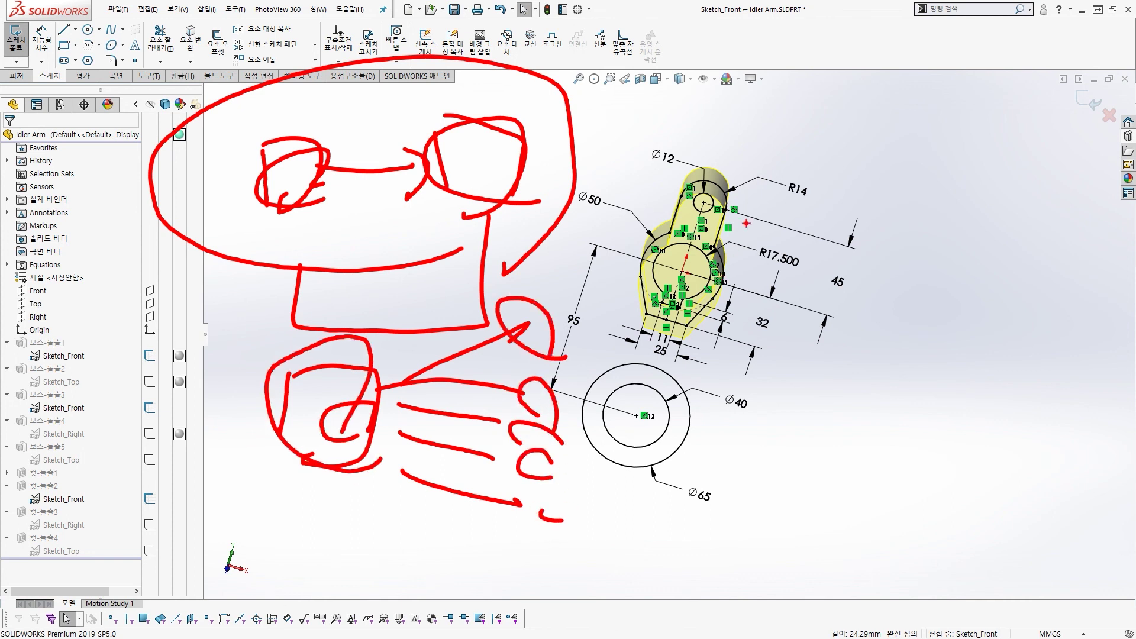
mouse_move(851, 124)
left_mouse_down()
mouse_move(743, 158)
mouse_move(774, 169)
left_mouse_up()
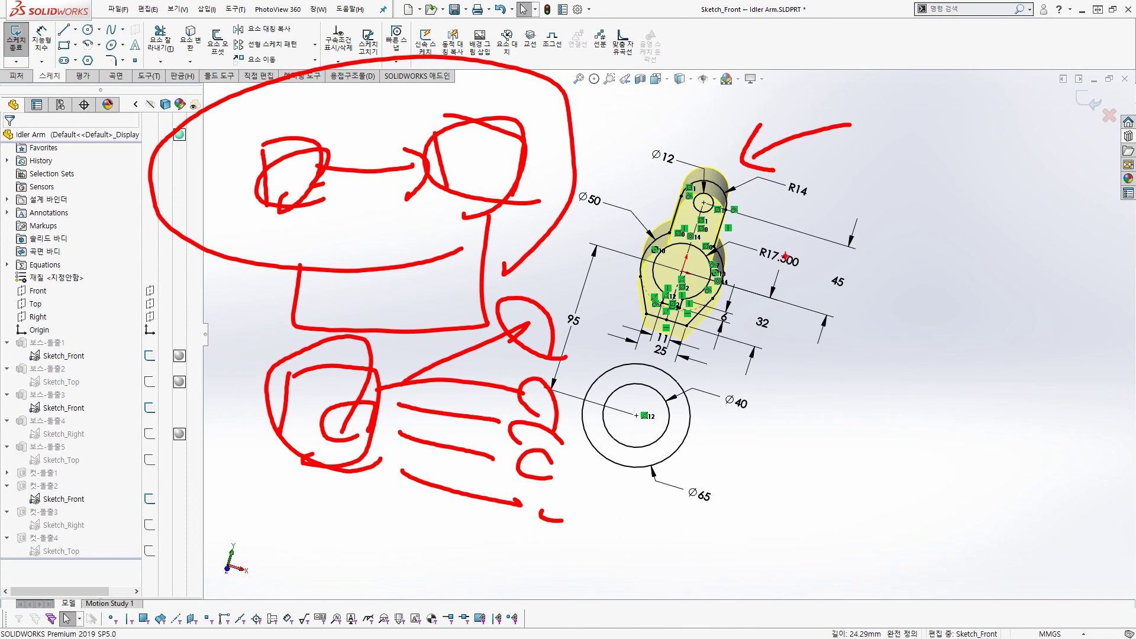
Exit Sketch_Front and return to the complete arm model.
key("Escape")
mouse_move(681, 298)
middle_mouse_down()
mouse_move(609, 345)
mouse_move(882, 230)
middle_mouse_up()
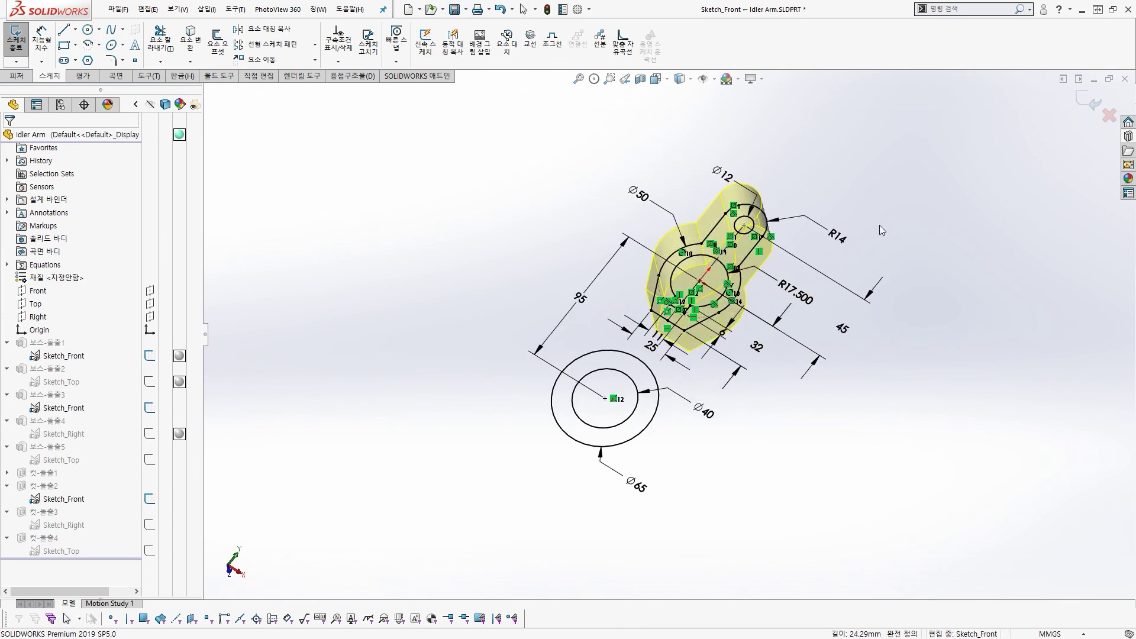
left_click(1088, 102)
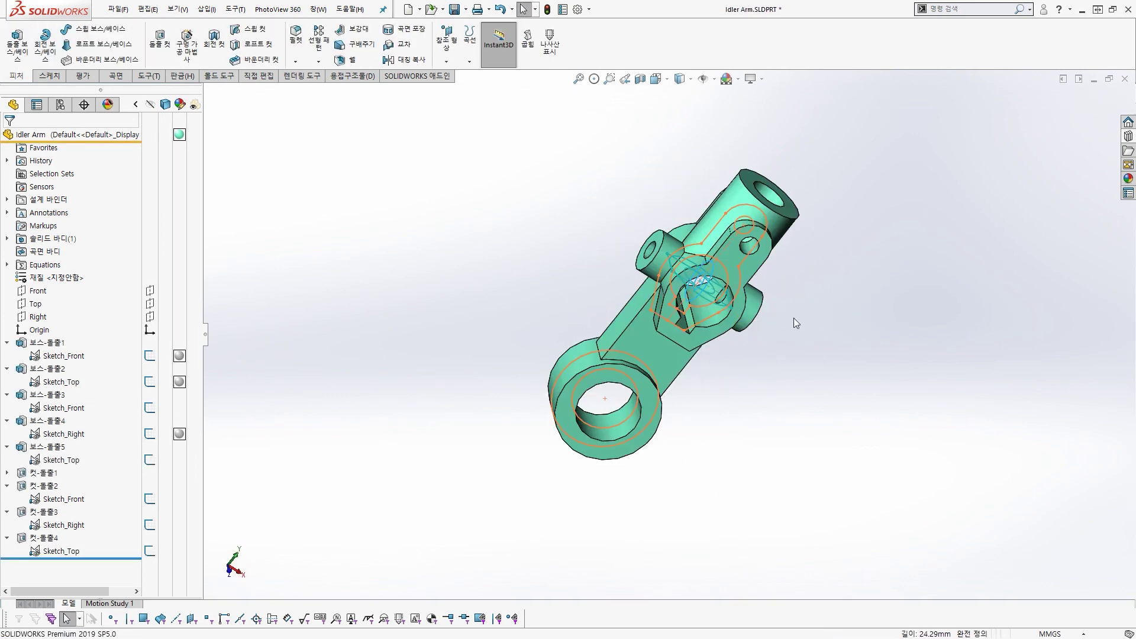
mouse_move(793, 317)
middle_mouse_down()
mouse_move(872, 279)
mouse_move(760, 267)
mouse_move(771, 432)
mouse_move(672, 426)
mouse_move(714, 270)
mouse_move(641, 266)
middle_mouse_up()
scroll(754, 263, "down", 4)
scroll(754, 267, "up", 4)
scroll(10, 484, "up", 3)
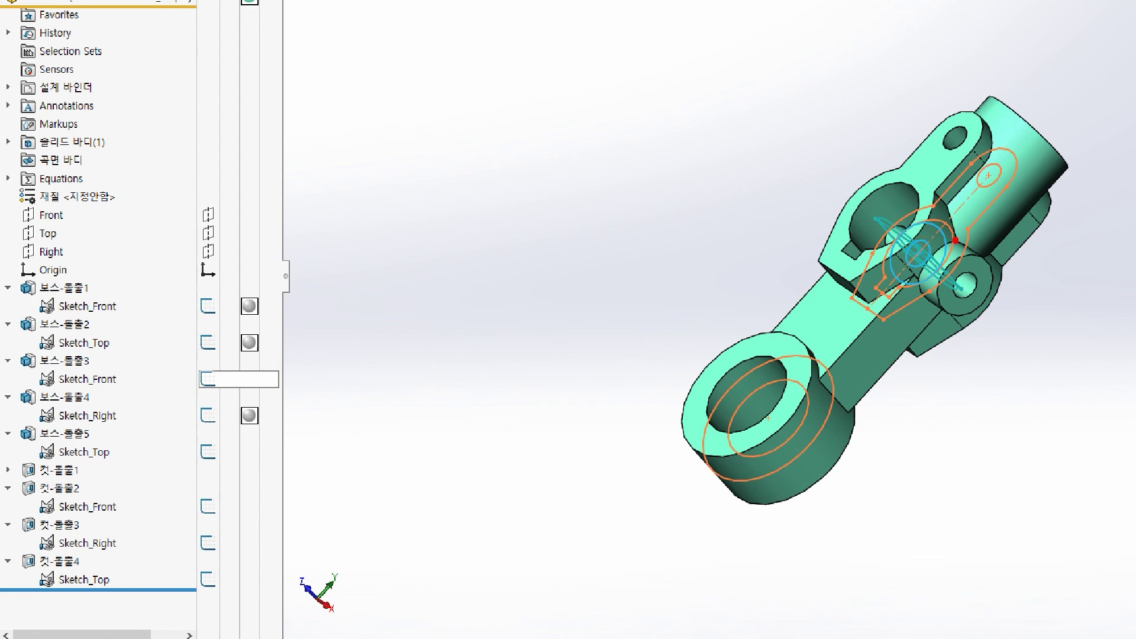
left_click_drag(953, 273, 905, 210)
left_click_drag(828, 201, 951, 274)
left_click_drag(1023, 238, 930, 314)
left_click_drag(958, 277, 930, 312)
left_click_drag(967, 99, 901, 169)
left_click_drag(896, 117, 982, 202)
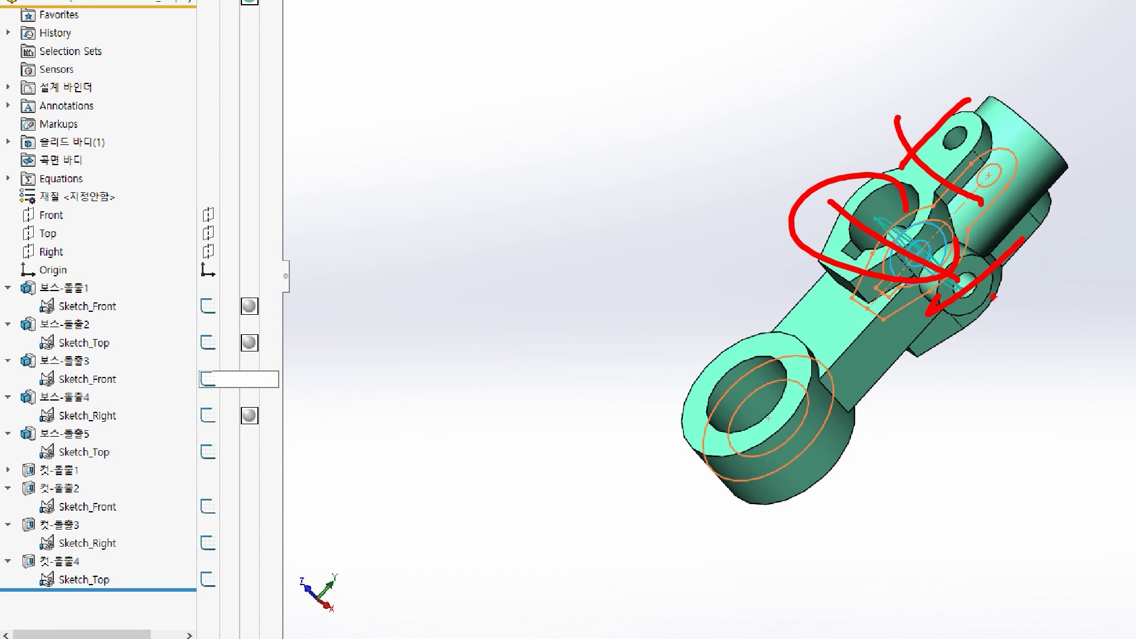
mouse_move(954, 245)
left_mouse_down()
mouse_move(976, 309)
mouse_move(908, 225)
left_mouse_up()
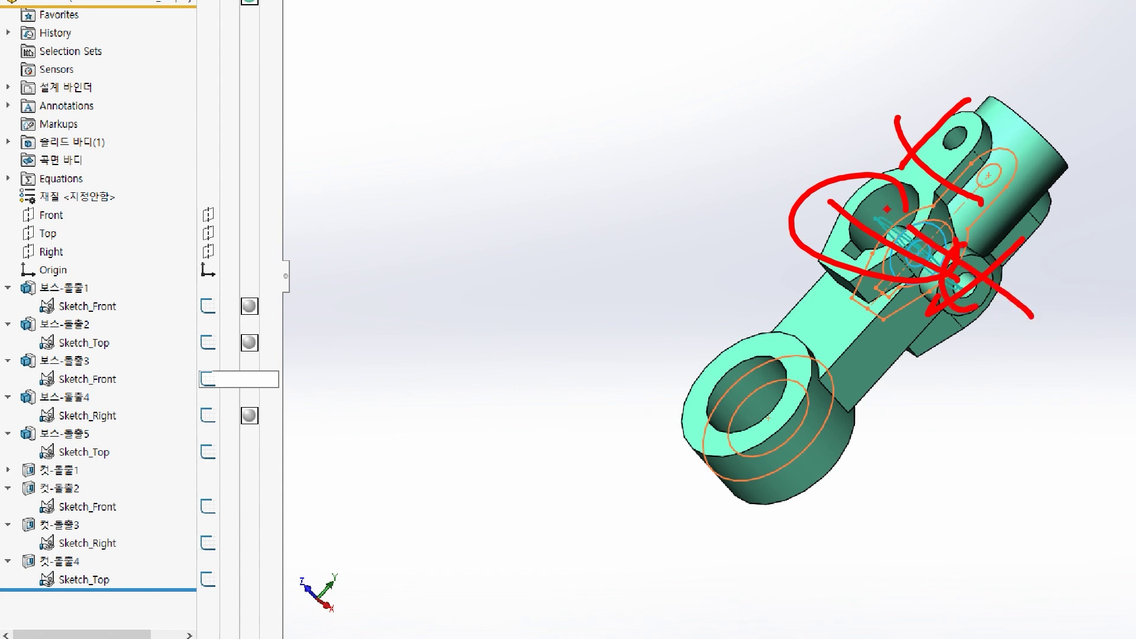
left_click_drag(111, 281, 125, 330)
left_click_drag(123, 353, 128, 370)
left_click_drag(118, 407, 97, 468)
left_click_drag(93, 484, 89, 574)
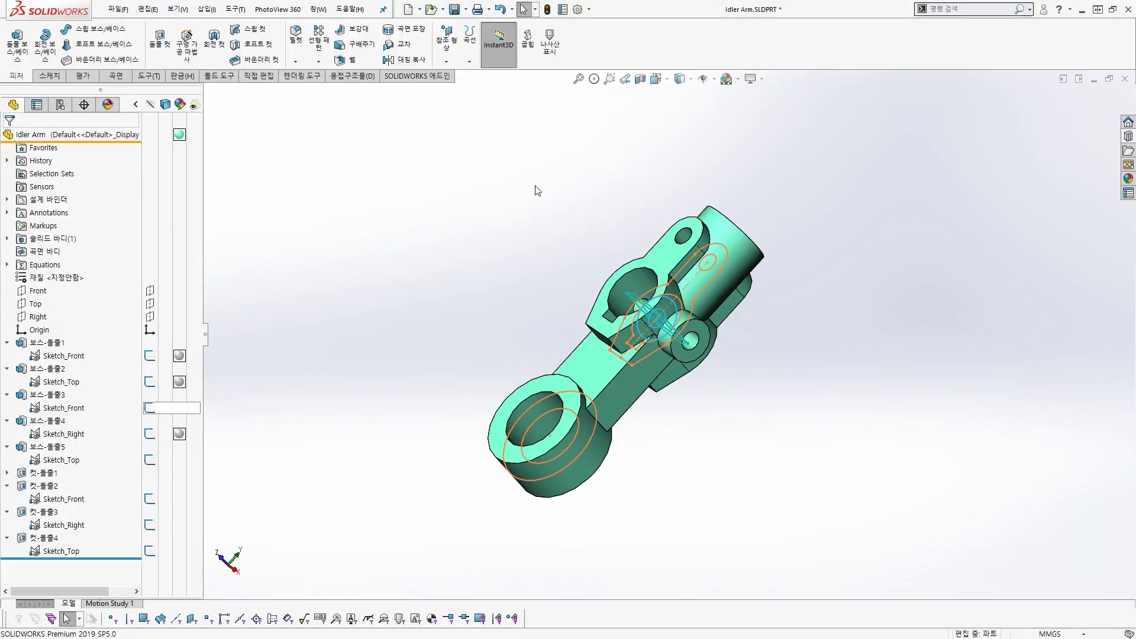
middle_click_drag(618, 318, 627, 373)
scroll(595, 365, "down", 2)
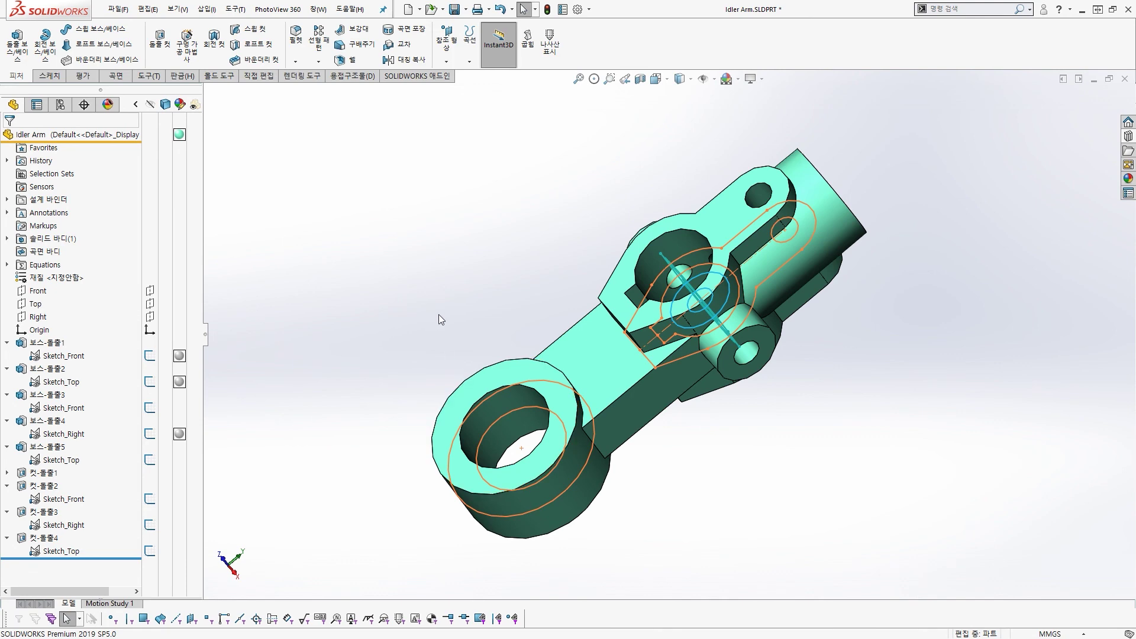
middle_click_drag(438, 314, 675, 327)
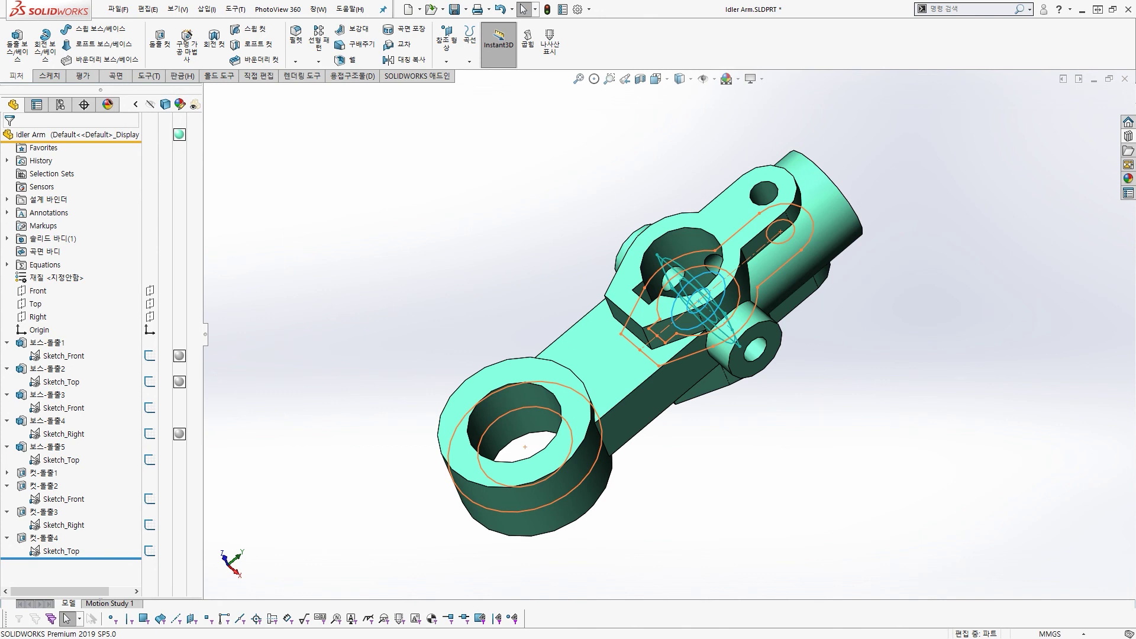
middle_click_drag(953, 271, 815, 311)
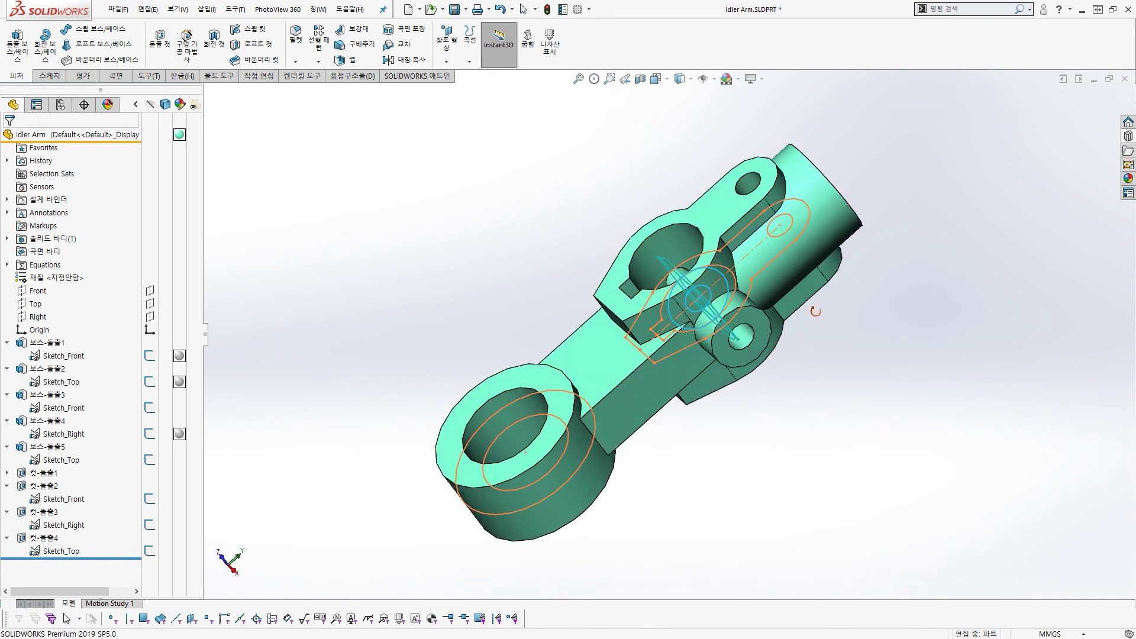
middle_click_drag(950, 204, 933, 218)
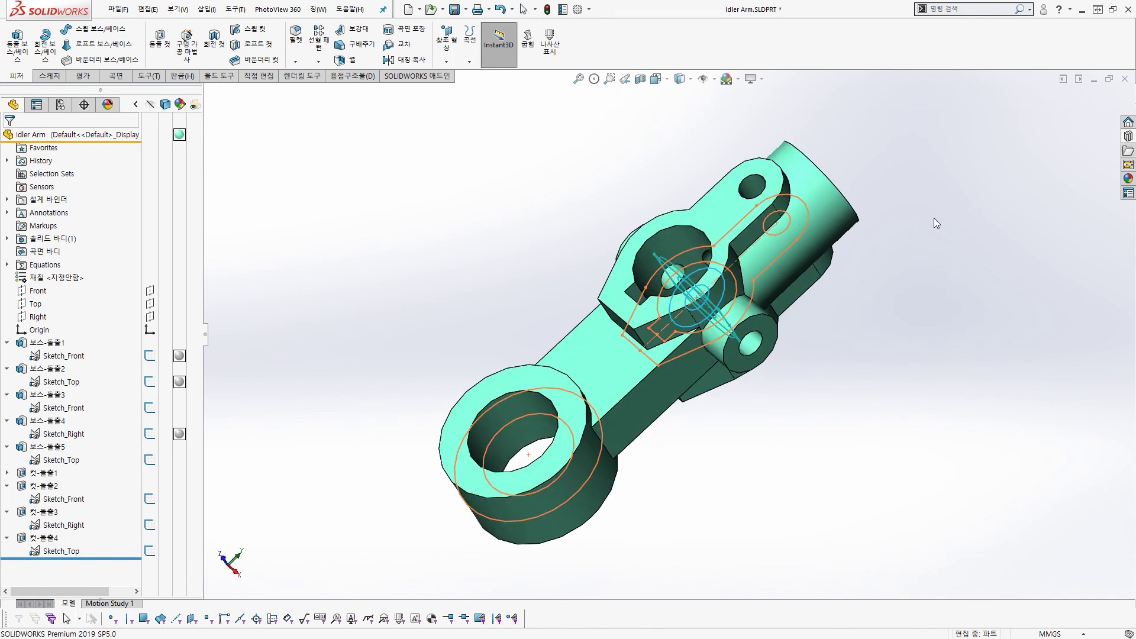
Close the Idler Arm part document and answer the save prompt.
left_click(1125, 79)
left_click(571, 339)
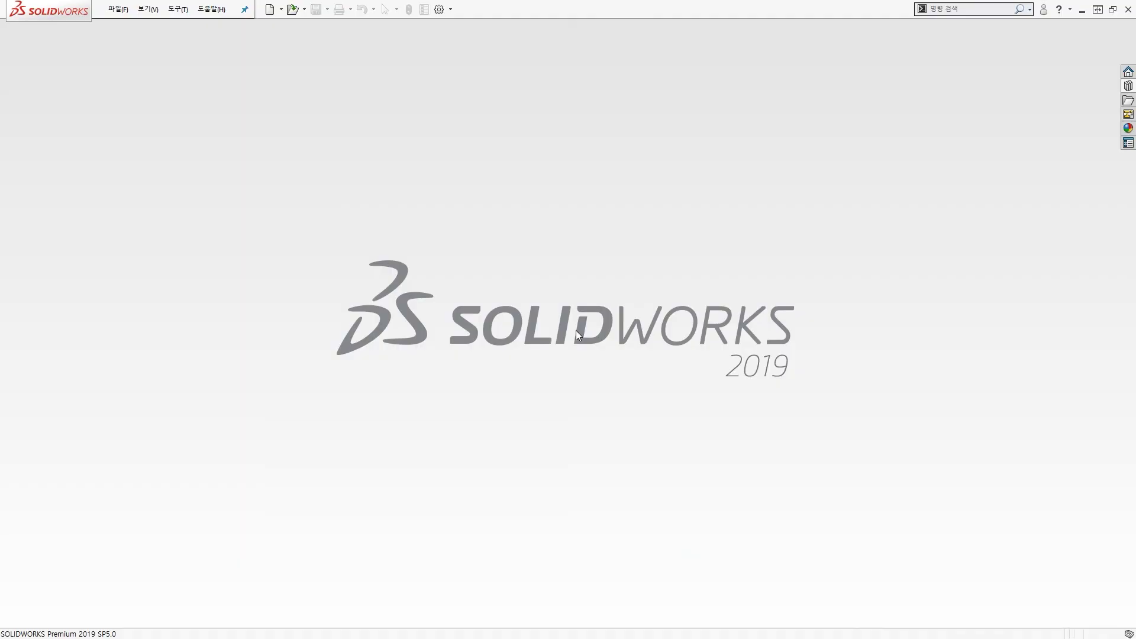